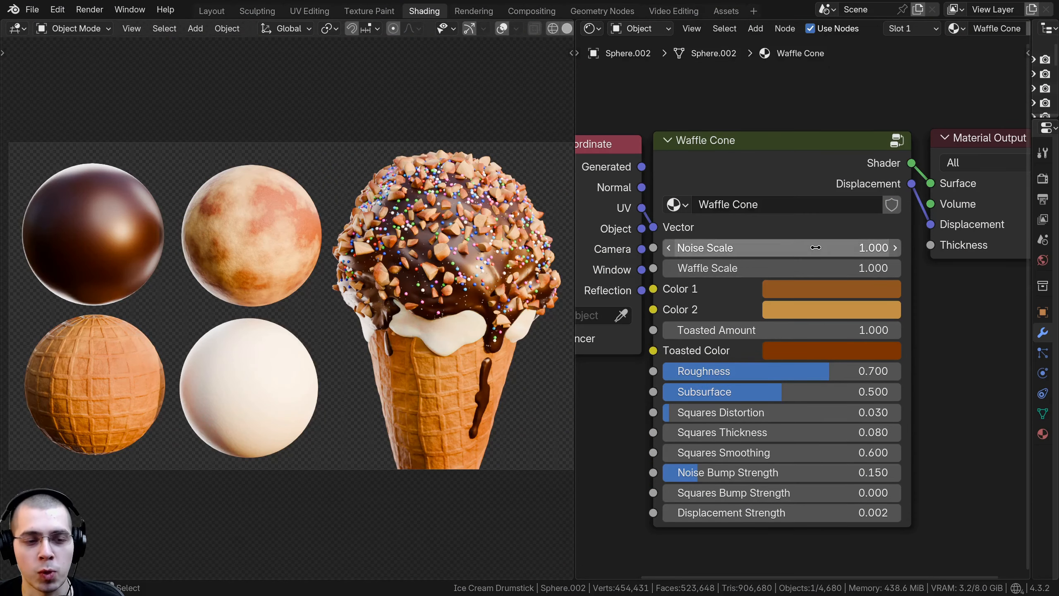
Review the material node groups of the smooth ice cream, chocolate sauce and mottled peanut-coloured demo spheres.
left_click(259, 411)
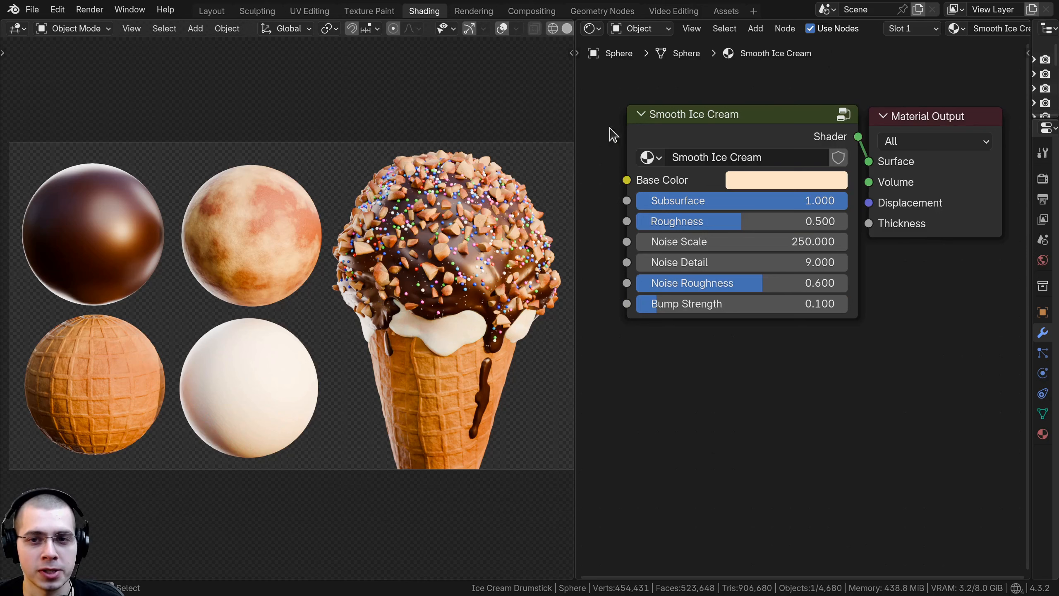
left_click(90, 264)
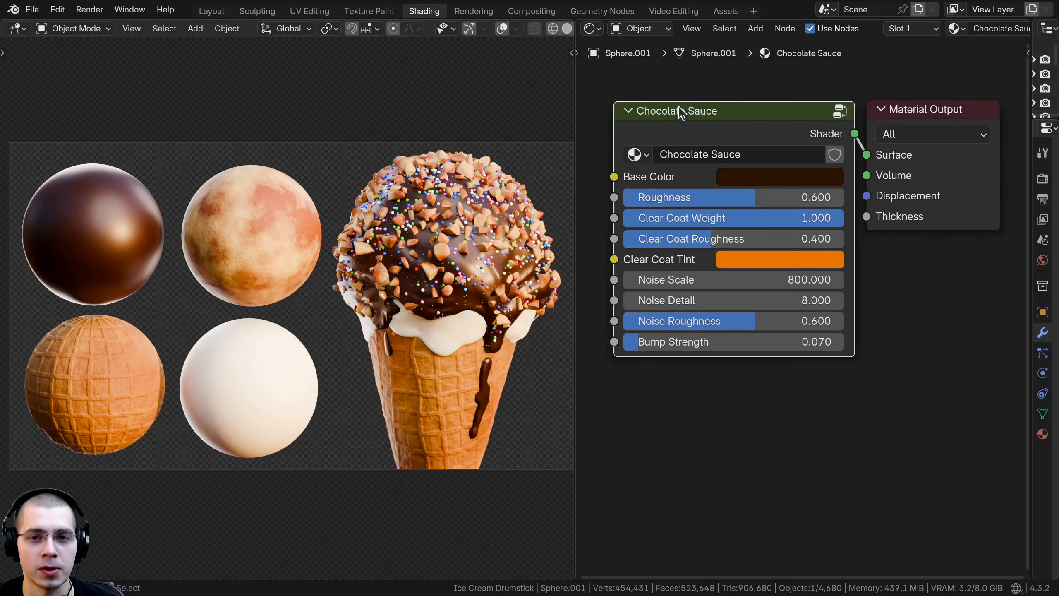
left_click(249, 238)
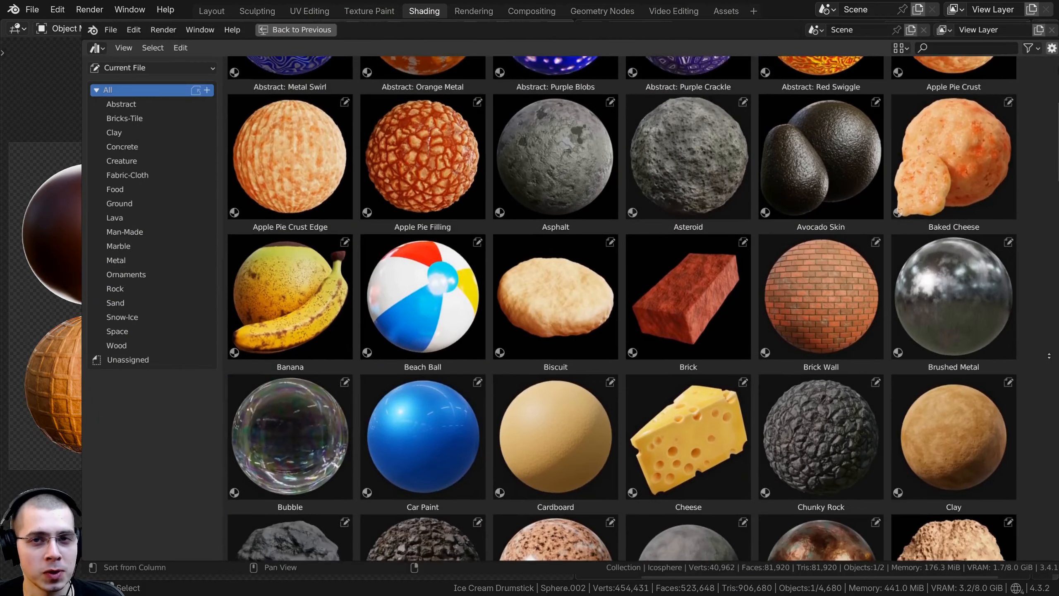
Apply the Banana and Orange Peel assets to fruit in the bowl, and show the Rock category of the material library.
middle_click_drag(1049, 356, 1052, 316)
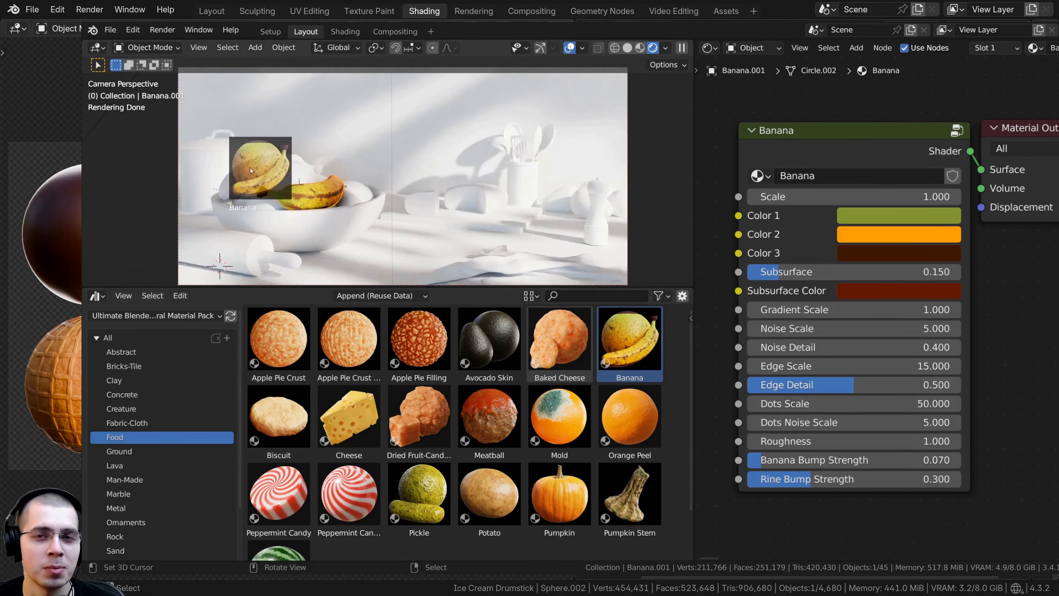
left_click_drag(249, 167, 250, 169)
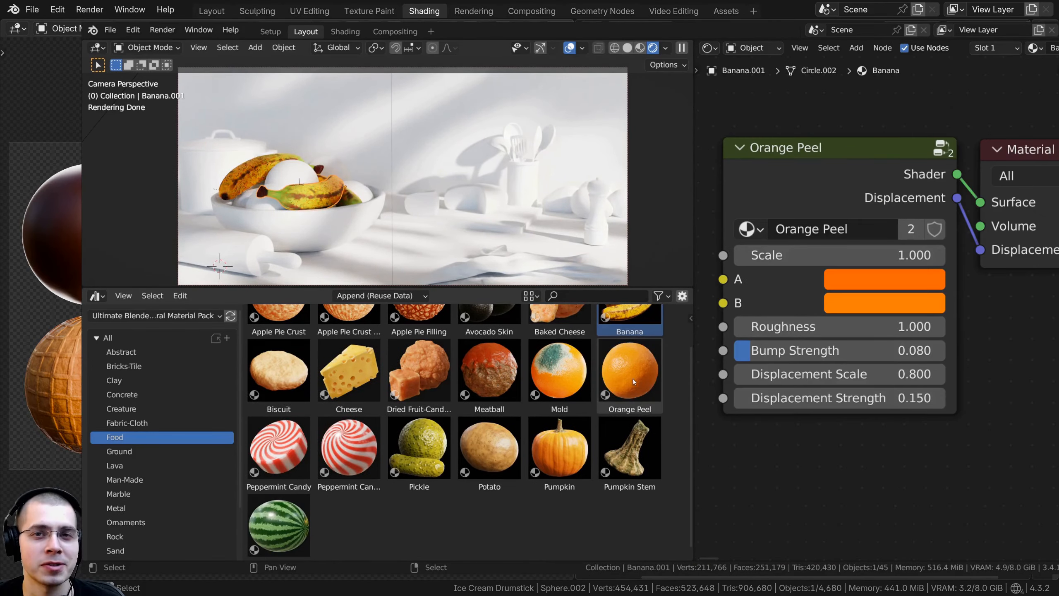
left_click_drag(630, 371, 283, 169)
left_click_drag(283, 168, 284, 169)
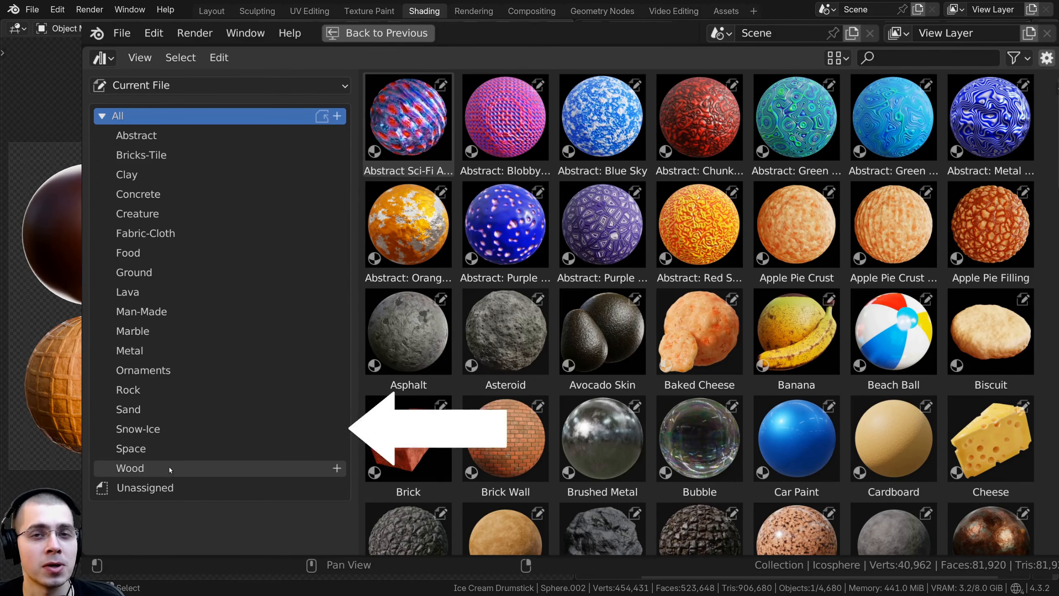
left_click(152, 388)
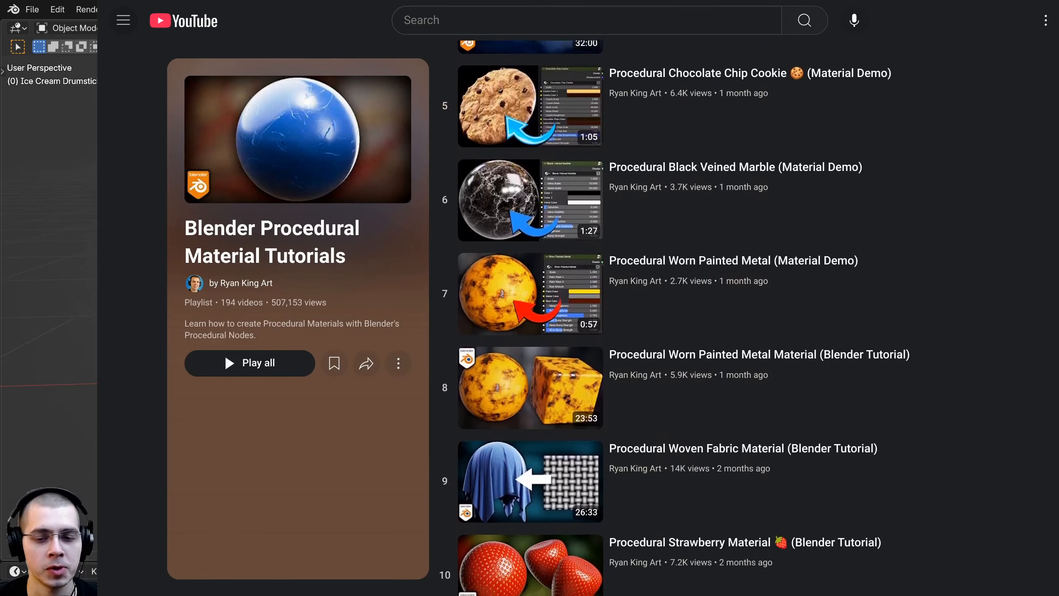
Centre the view on the world origin and add a UV sphere there.
key("shift+c")
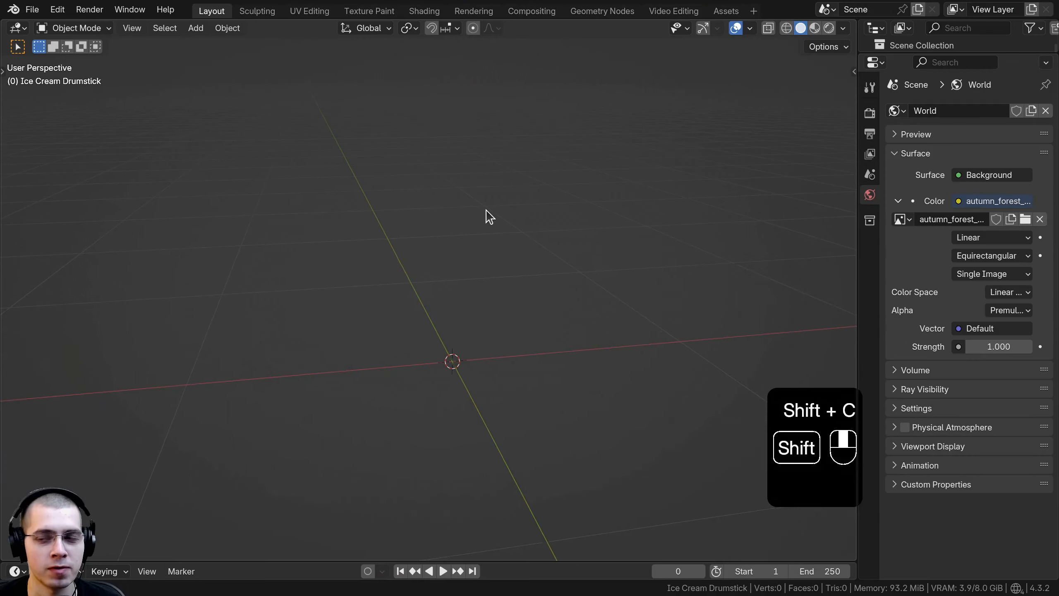
middle_click_drag(486, 210, 481, 205, "shift")
middle_click_drag(631, 385, 584, 373, "shift")
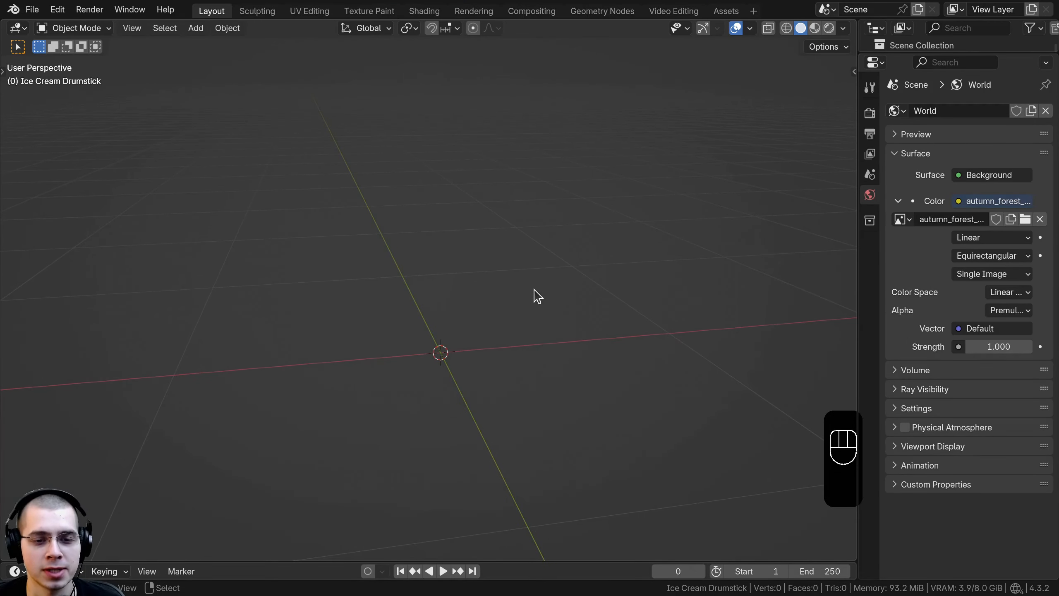
key("shift+a")
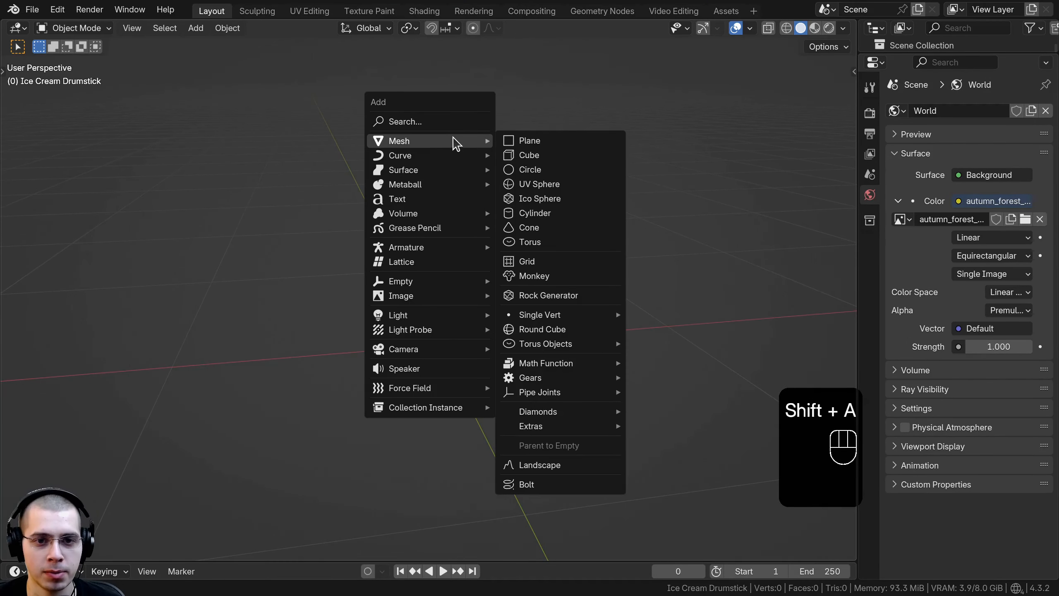
left_click(546, 186)
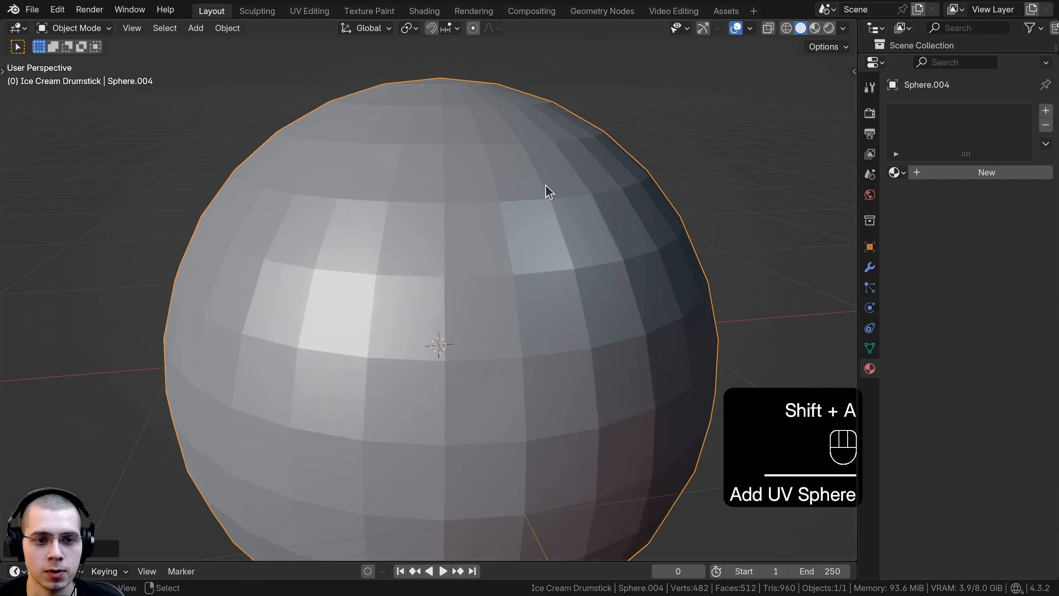
Scale the UV sphere to 0.16 and apply its scale.
scroll(610, 236, "down", 3)
middle_click_drag(610, 236, 587, 202, "shift")
key("s")
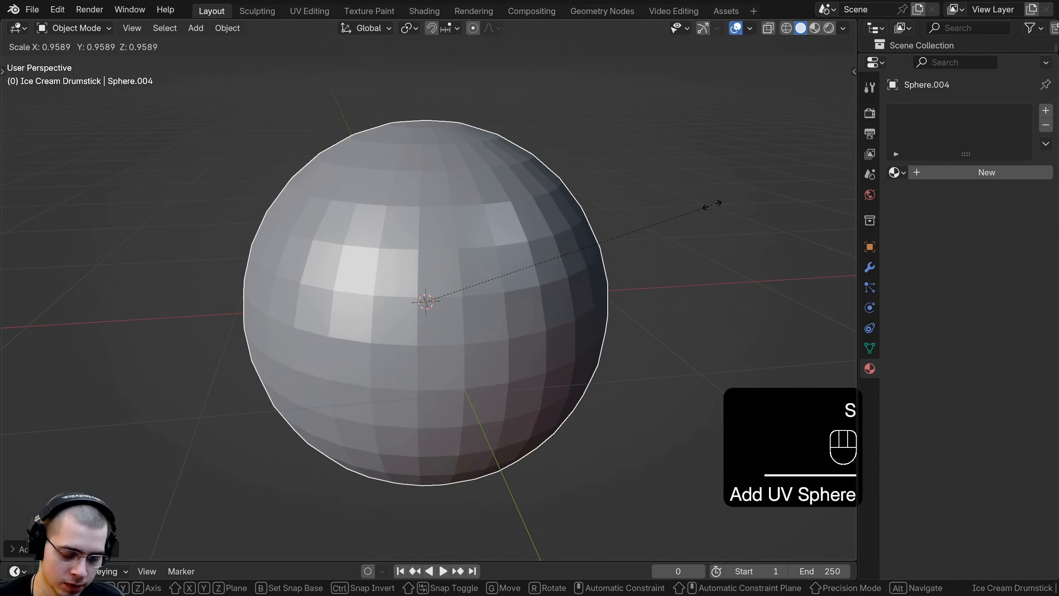
type(".16")
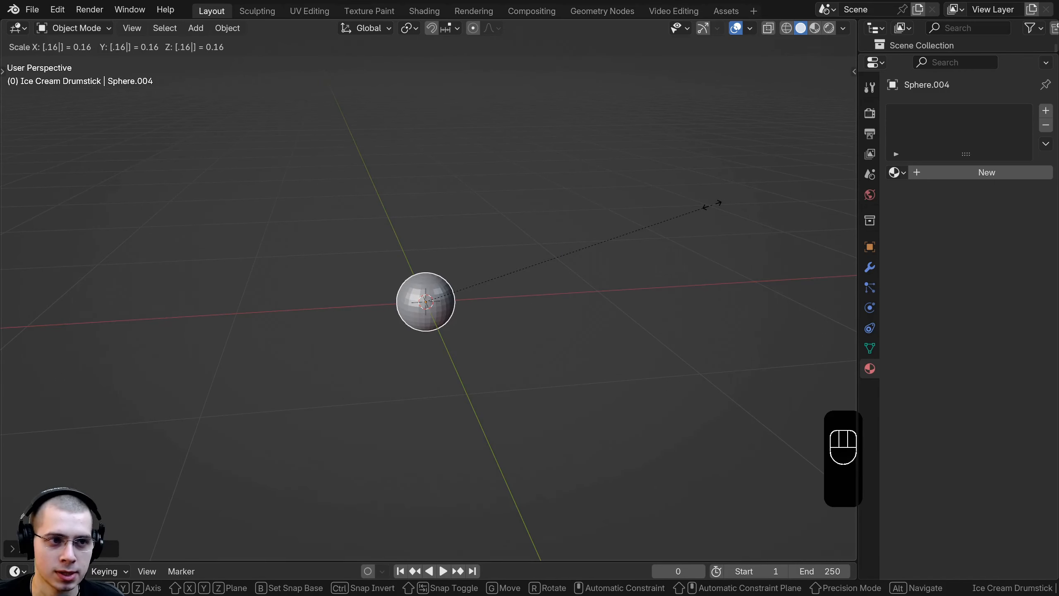
left_click(712, 205)
scroll(413, 215, "up", 3)
key("ctrl+a")
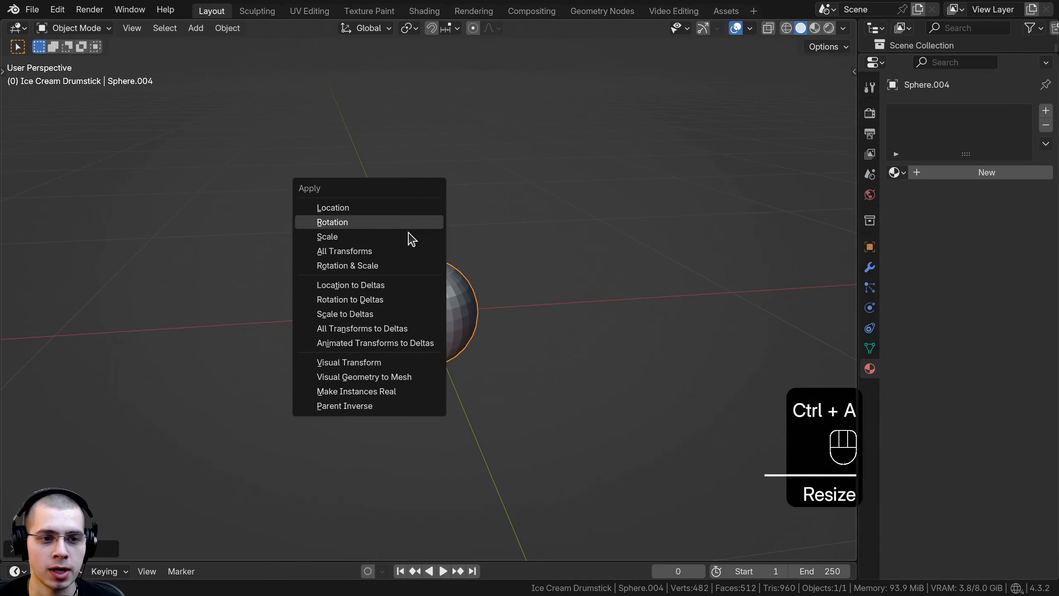
left_click(412, 237)
Add a level 1 Subdivision Surface modifier to the sphere and shade it smooth.
middle_click_drag(404, 244, 431, 203, "shift")
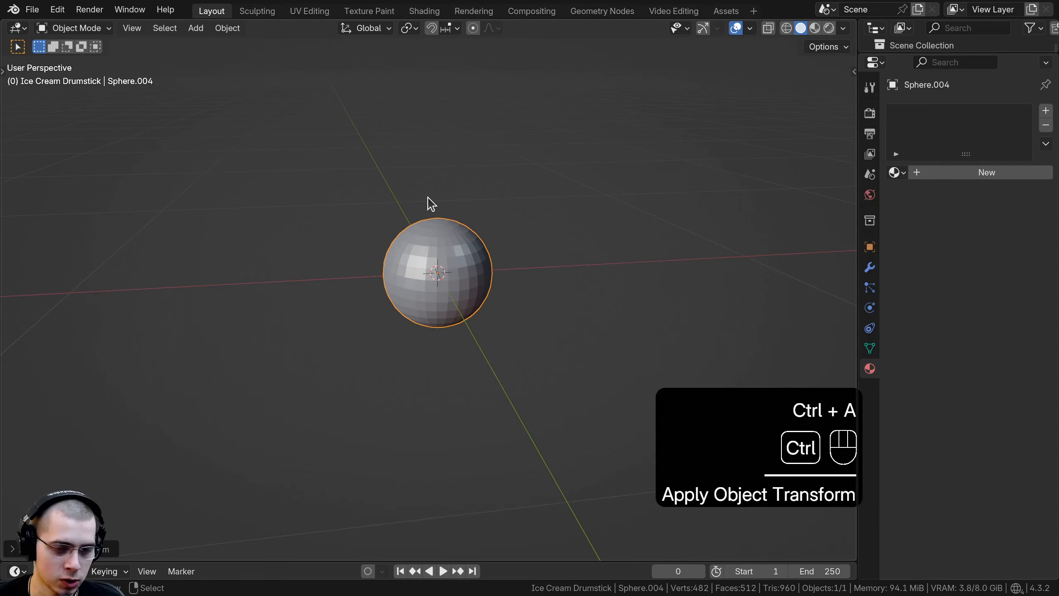
key("ctrl+1")
scroll(241, 157, "up", 2)
scroll(434, 144, "up", 2)
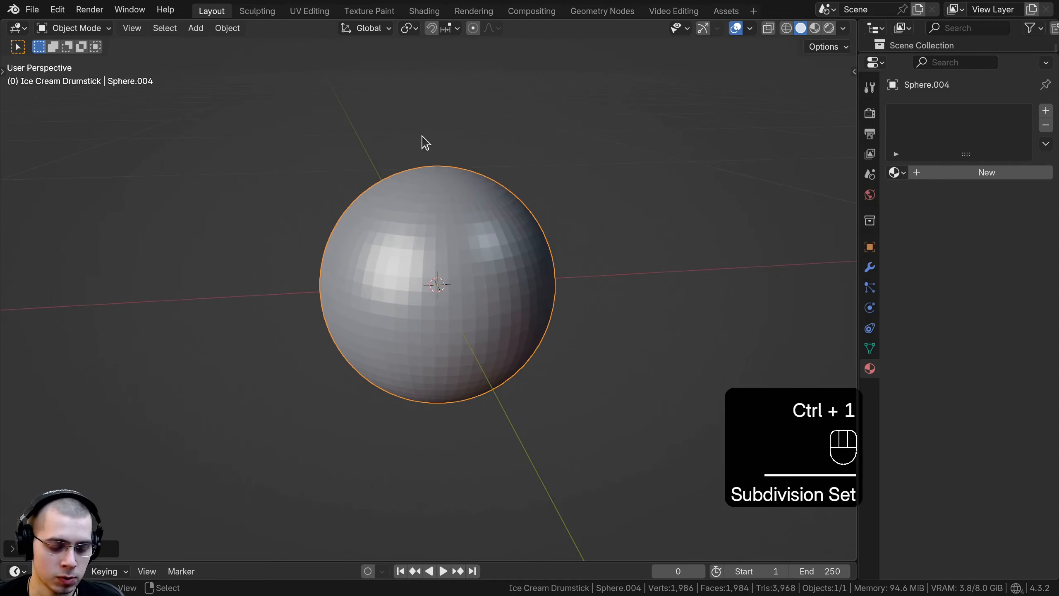
key("w")
left_click(360, 132)
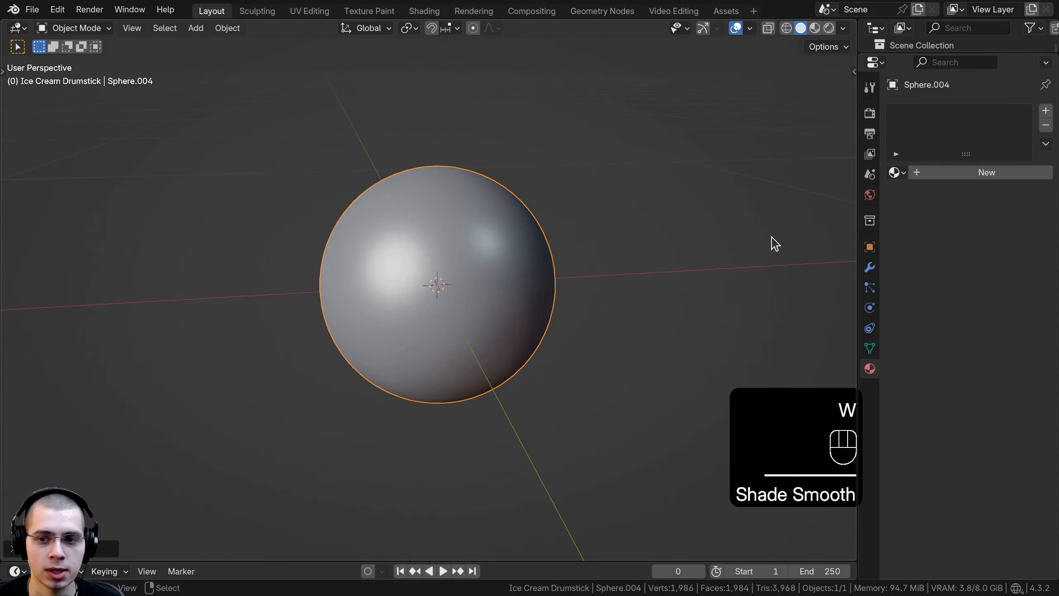
Set the Subdivision modifier's render level to 1.
left_click(869, 267)
left_click_drag(858, 261, 788, 262)
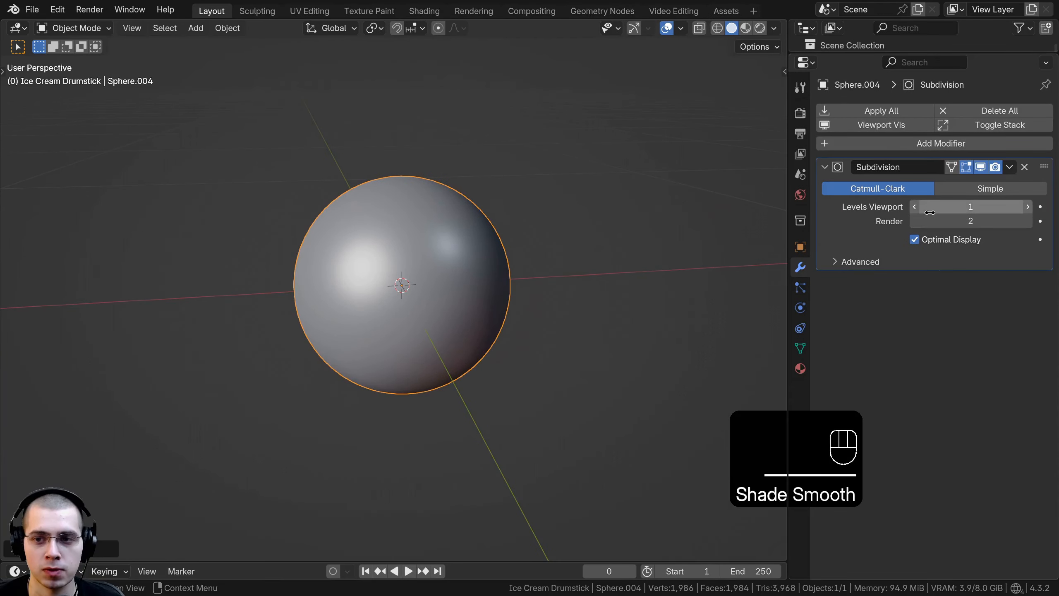
left_click(914, 221)
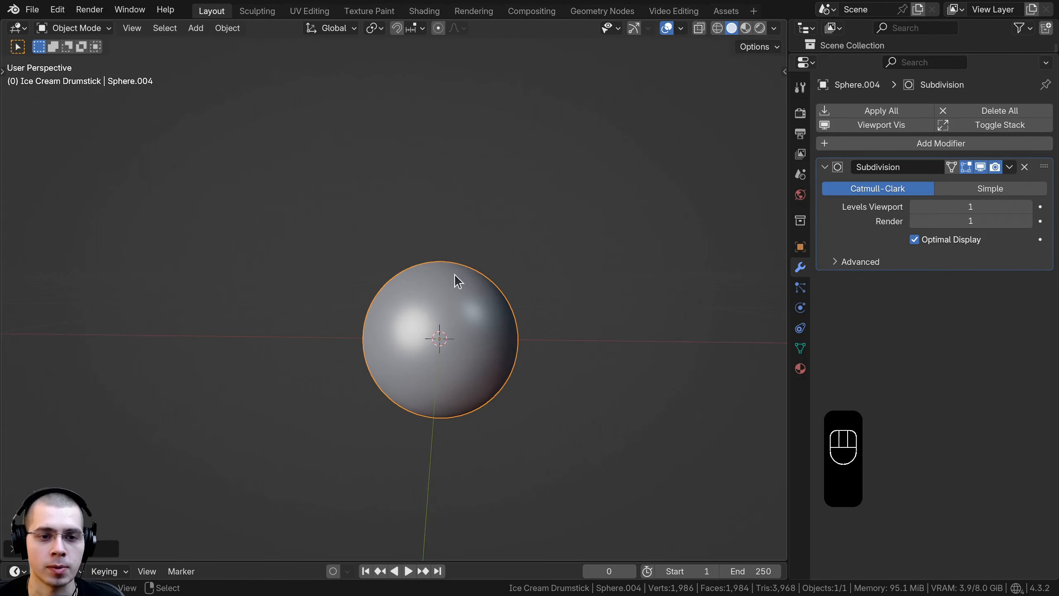
Move the sphere up along Z and over along positive X, fine-tuning its position in front orthographic view.
key("g")
middle_click_drag(456, 274, 455, 214)
left_click(456, 157)
key("g")
middle_click_drag(490, 269, 401, 279)
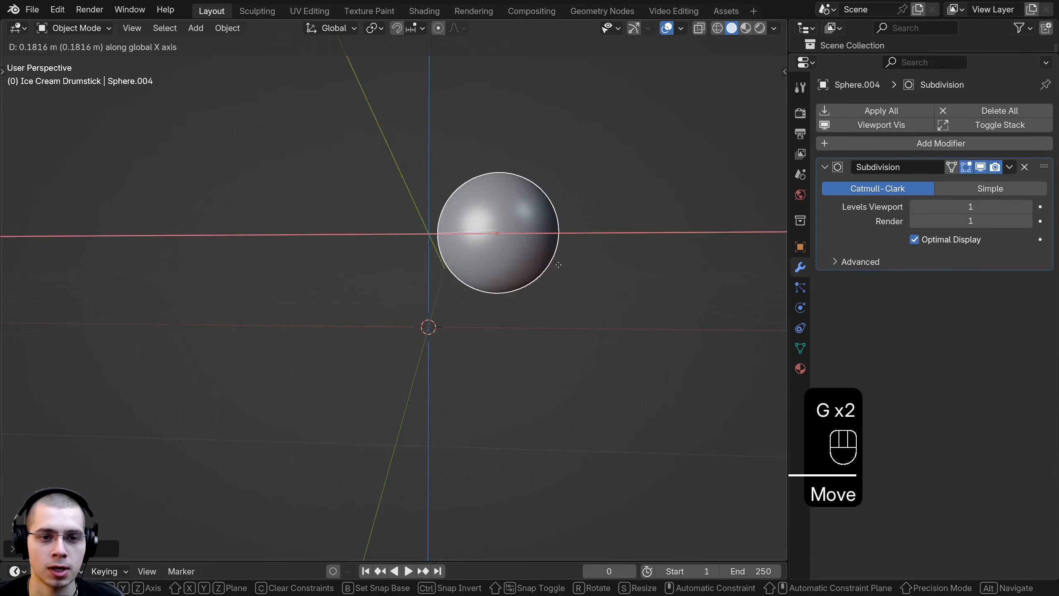
left_click(596, 274)
key("KP_1")
key("g")
left_click(588, 280)
Duplicate the sphere across the Z axis, and duplicate that pair downward to form a two-by-two grid.
key("shift+d")
left_click(377, 278)
left_click(532, 229, "shift")
key("shift+d")
middle_click_drag(532, 244, 537, 421)
left_click(539, 425)
Tighten the sphere grid by lowering the upper pair and shifting the left pair toward the centre.
left_click(528, 288)
left_click(349, 265, "shift")
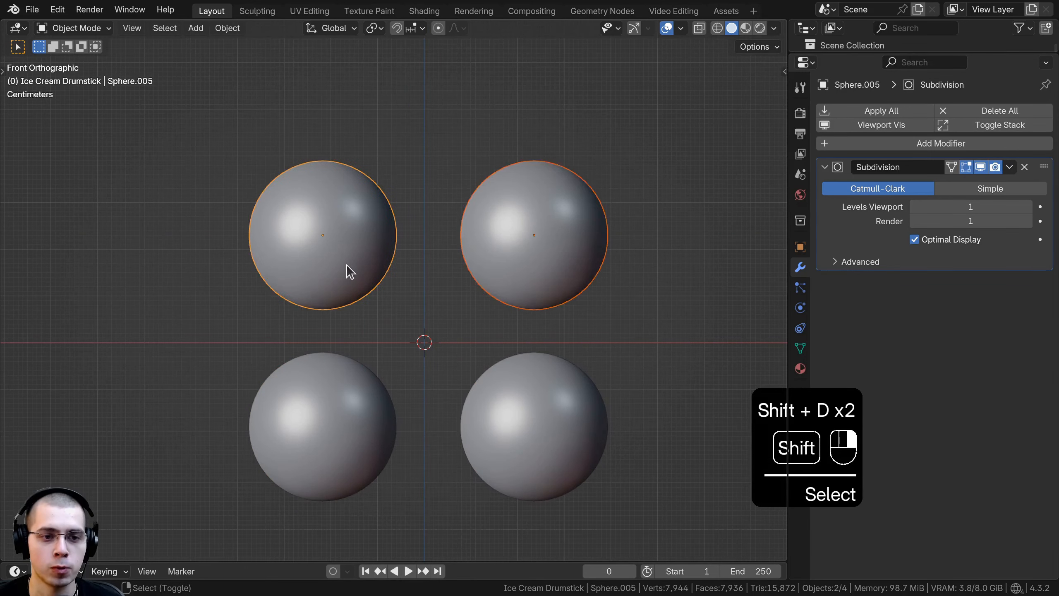
key("g")
left_click(345, 285)
left_click(330, 373)
left_click(324, 303, "shift")
key("g")
left_click(336, 304)
key("a")
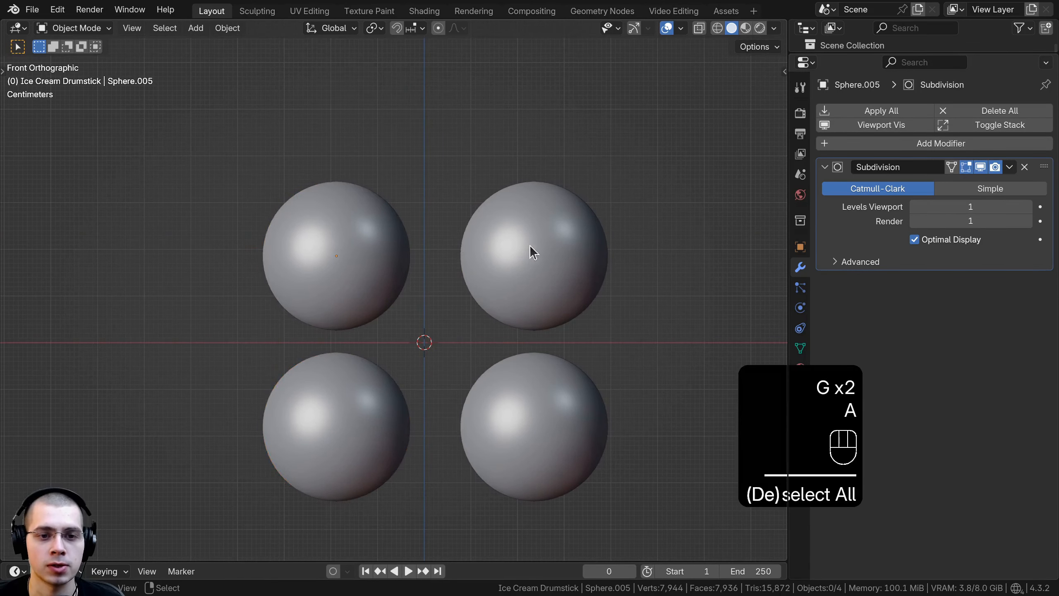
left_click(529, 245)
left_click(538, 387, "shift")
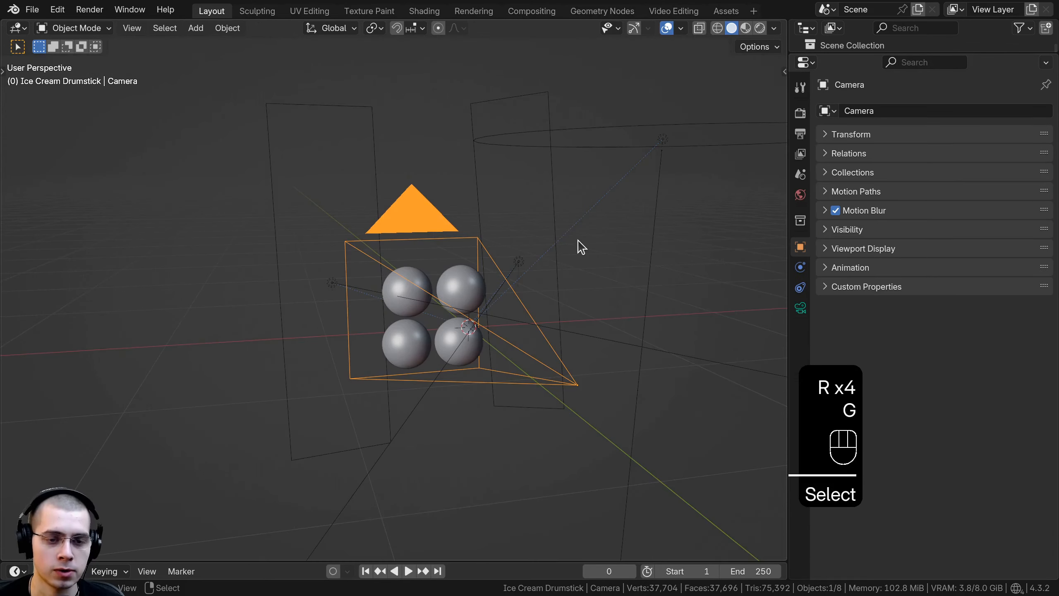
Look through the camera at the four spheres and check its focal length in the lens settings.
key("KP_0")
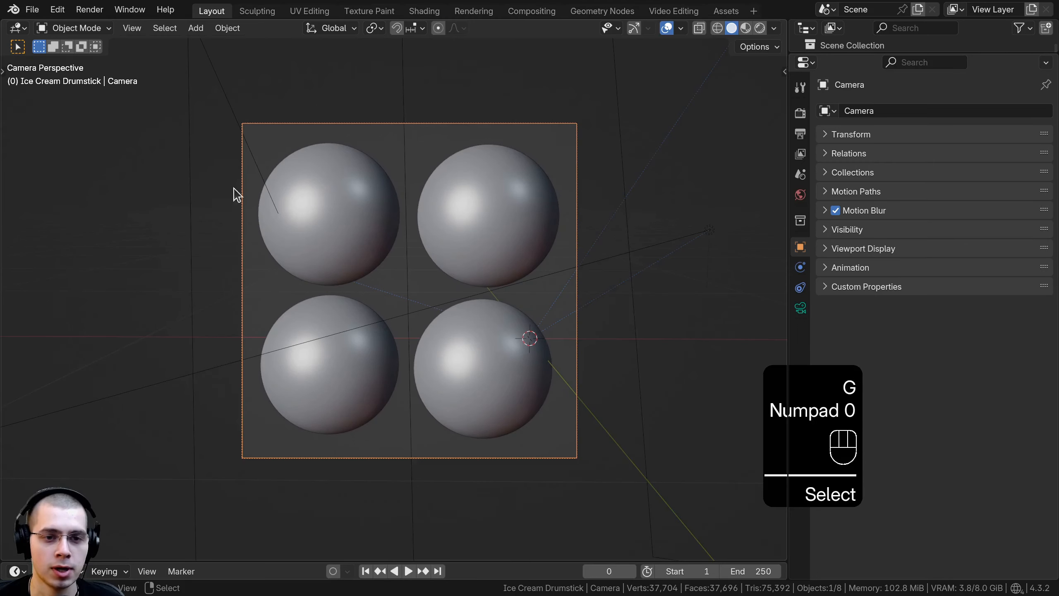
scroll(447, 296, "up", 1)
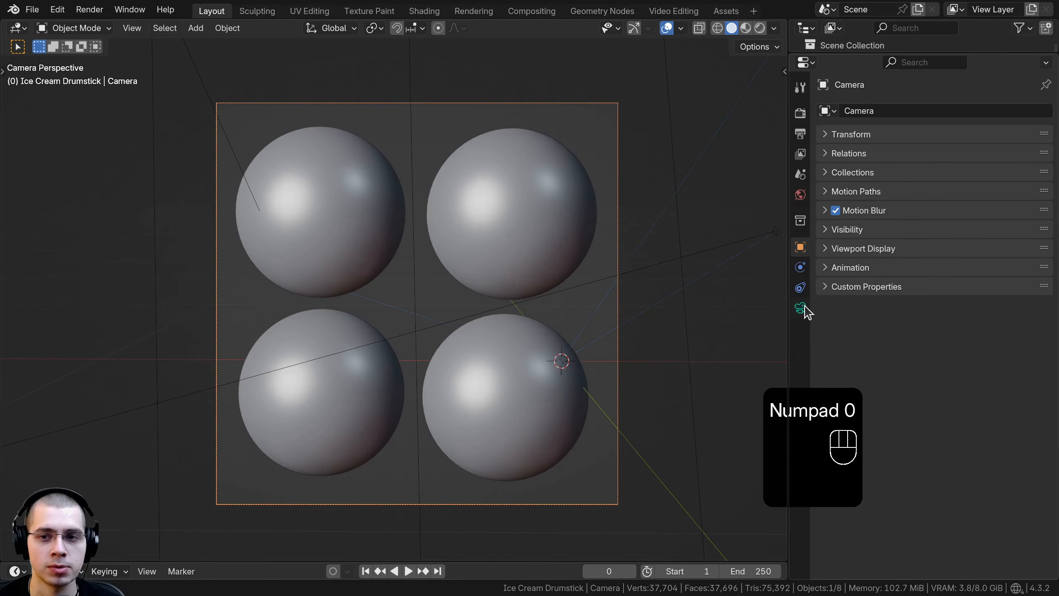
key("g")
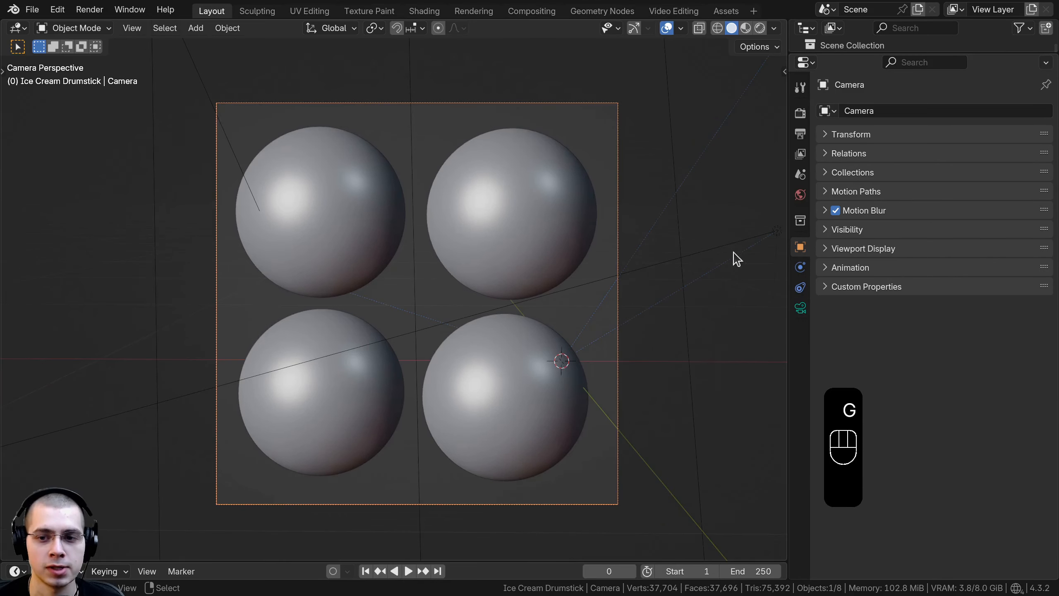
left_click(799, 310)
left_click_drag(788, 301, 745, 302)
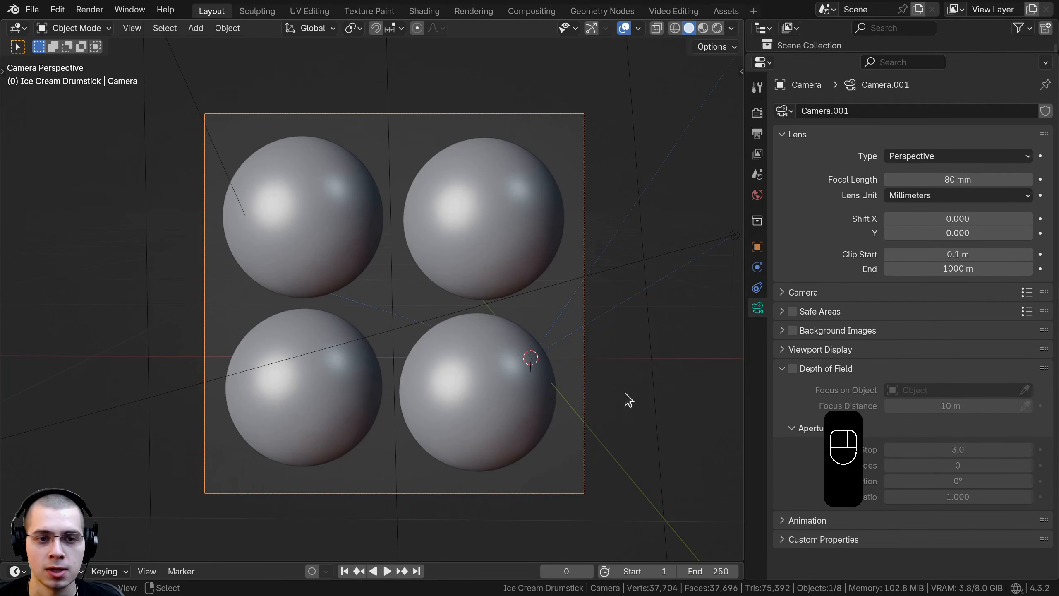
left_click_drag(958, 179, 980, 179, "shift")
right_click(958, 180)
middle_click_drag(523, 266, 523, 289, "shift")
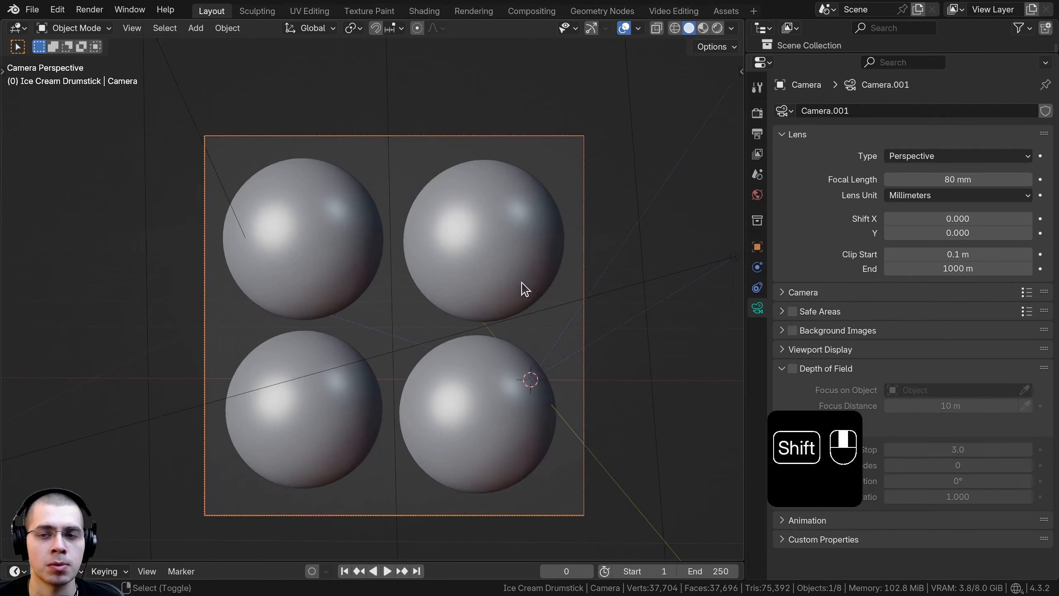
scroll(530, 286, "up", 1)
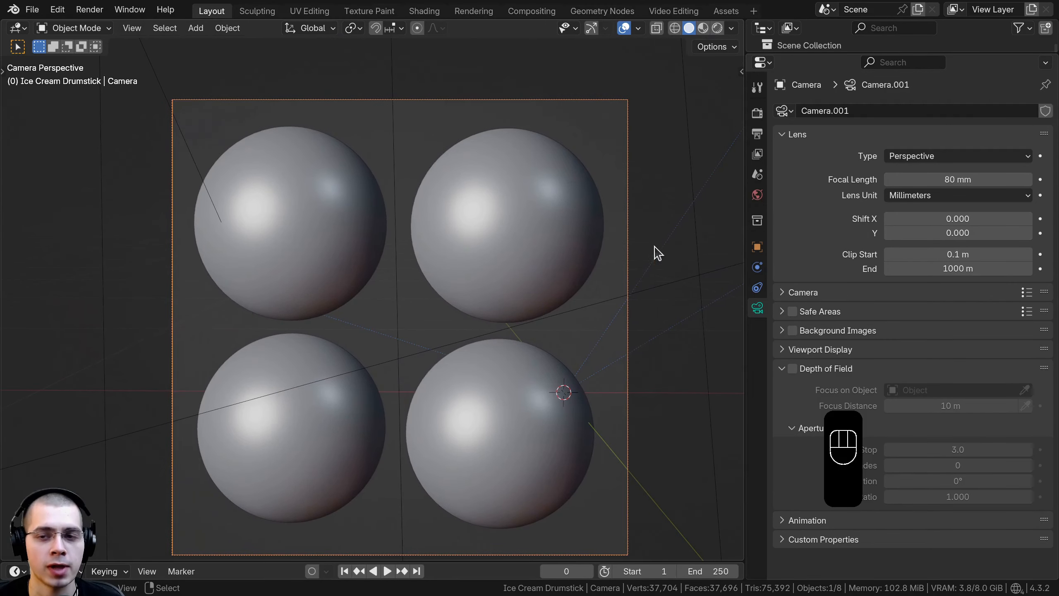
Show the scene's output format settings and check the render resolution.
left_click(757, 133)
middle_click_drag(339, 287, 350, 263, "shift")
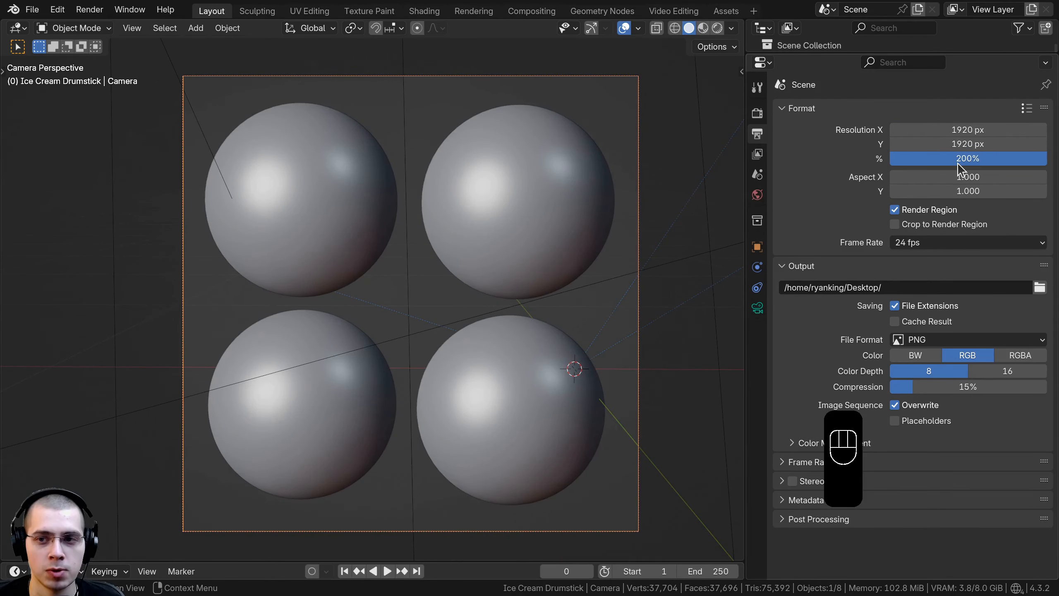
middle_click_drag(509, 378, 499, 370, "shift")
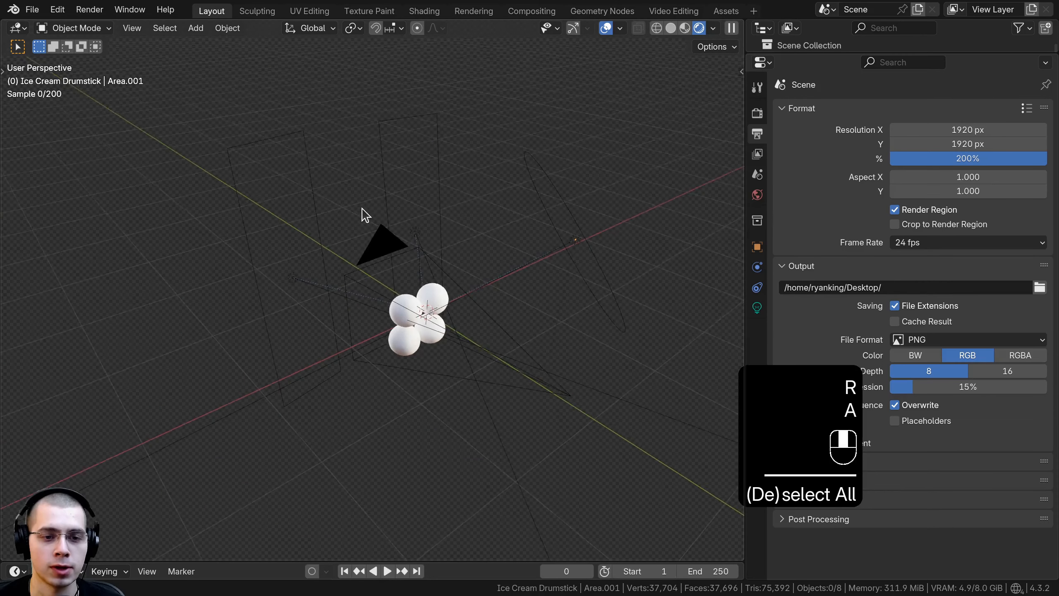
Select the tall rectangular area light beside the spheres and check its power, shape and size.
left_click(274, 140)
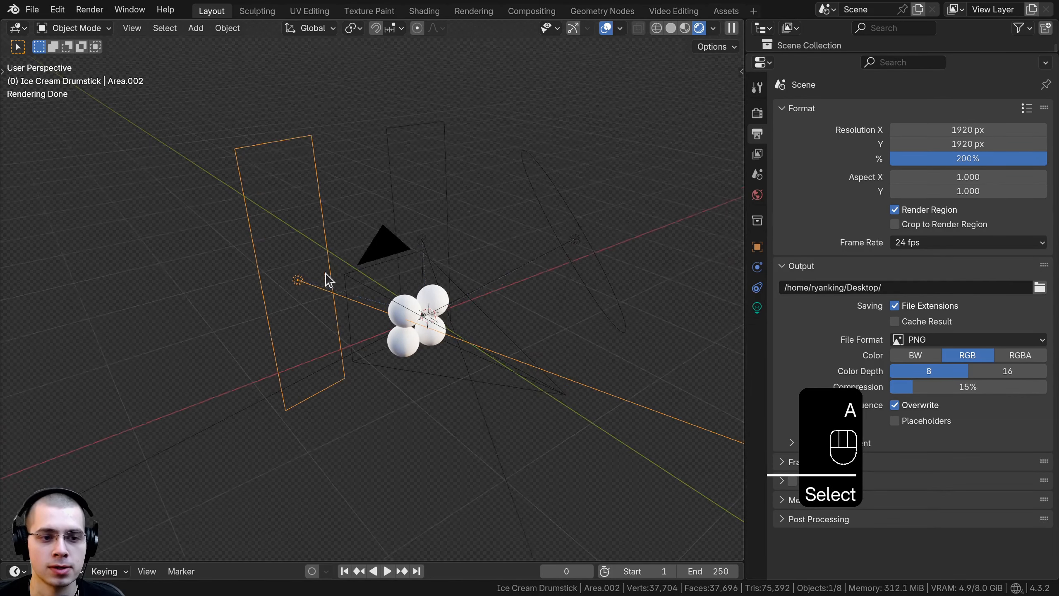
middle_click_drag(324, 279, 713, 352)
left_click(757, 308)
left_click_drag(745, 316, 787, 316)
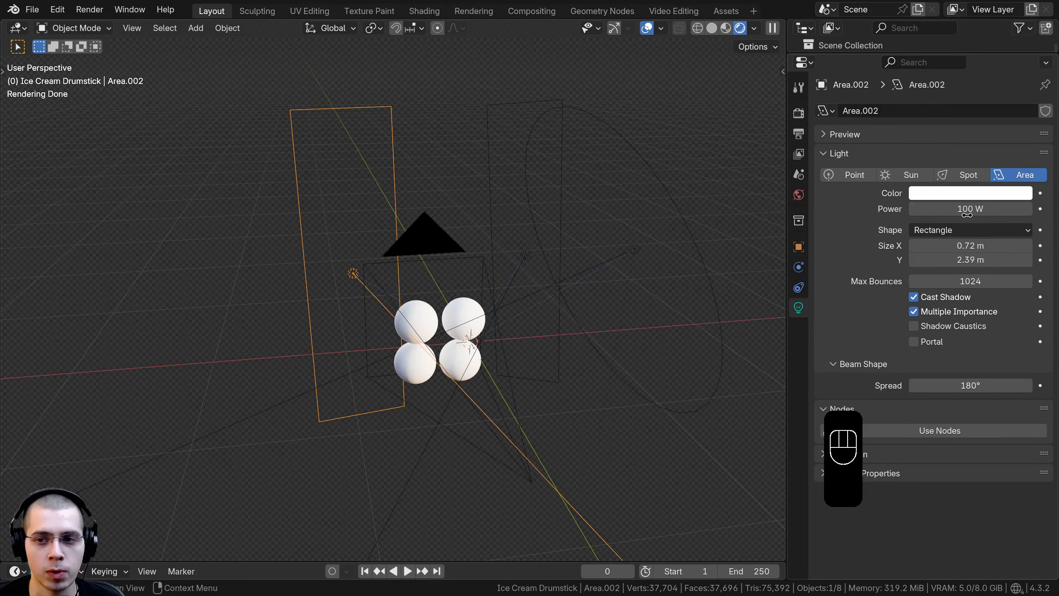
middle_click_drag(532, 265, 529, 265, "shift")
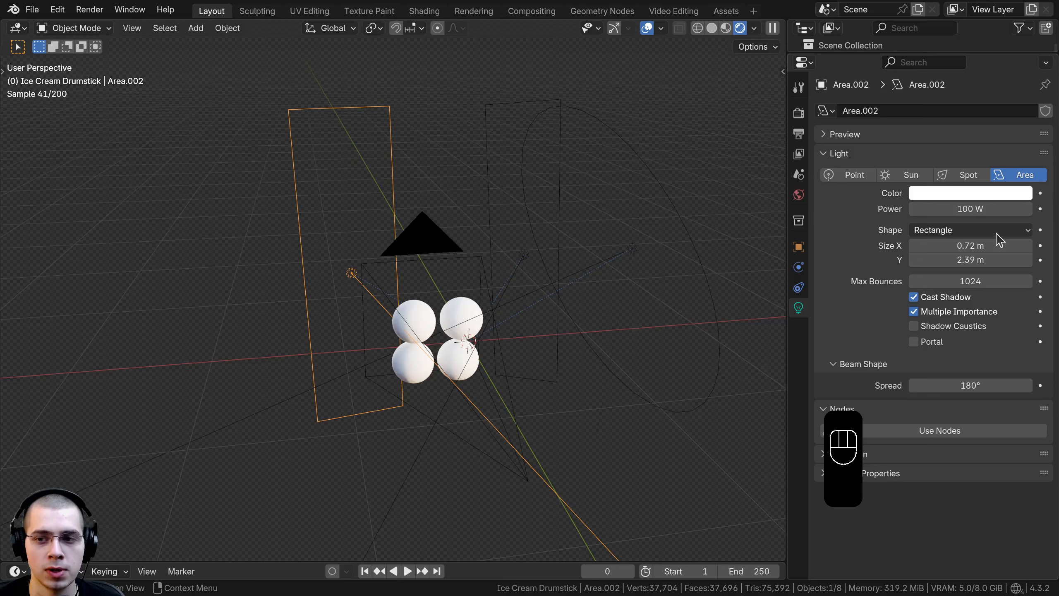
middle_click_drag(450, 251, 436, 256)
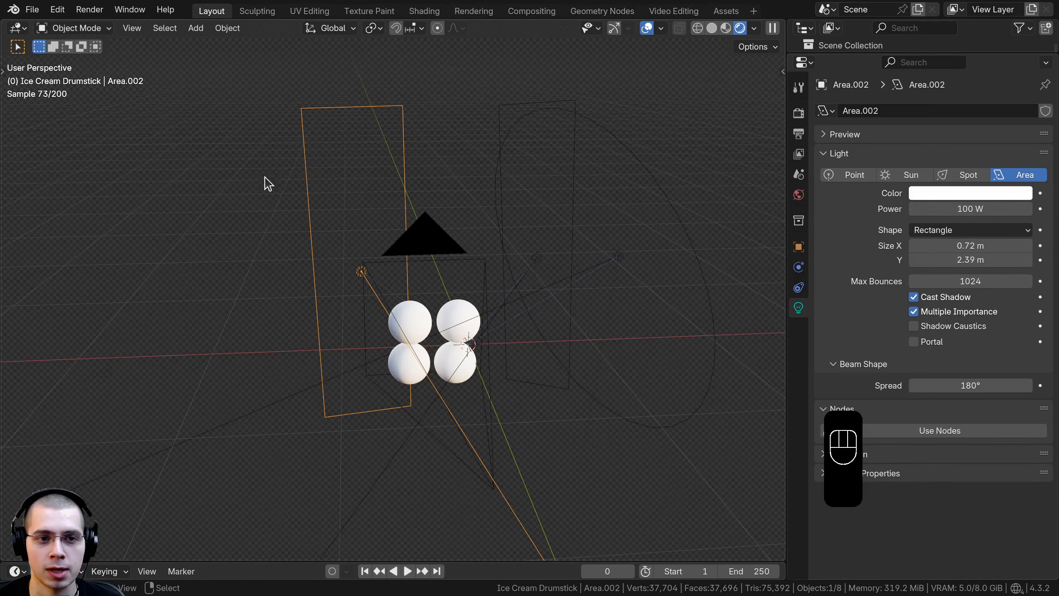
Select the round area light above the spheres and check its power, shape and size.
middle_click_drag(354, 360, 553, 244)
left_click(518, 237)
left_click(553, 244)
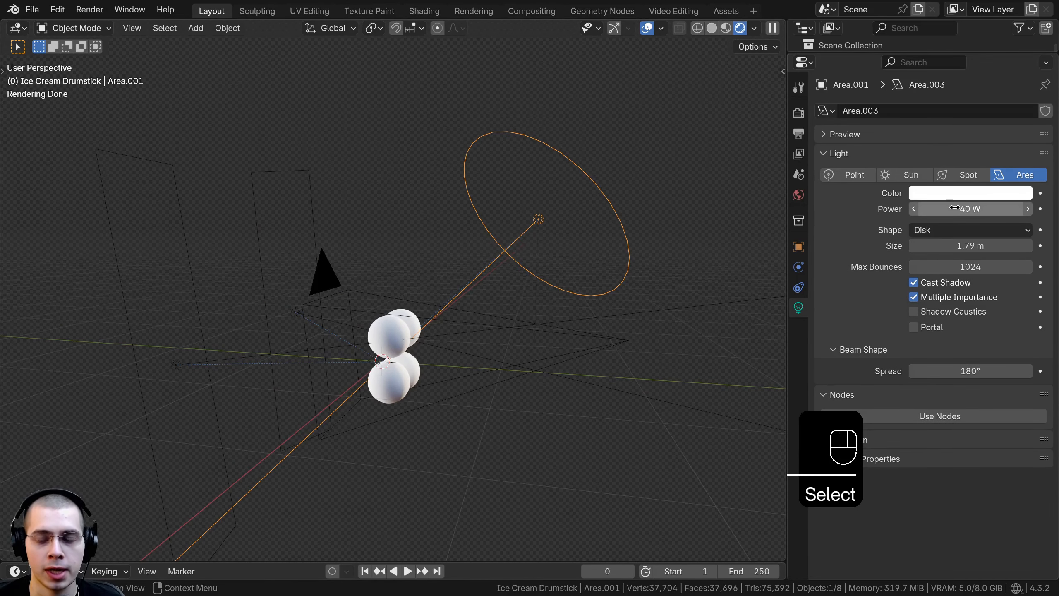
left_click(945, 233)
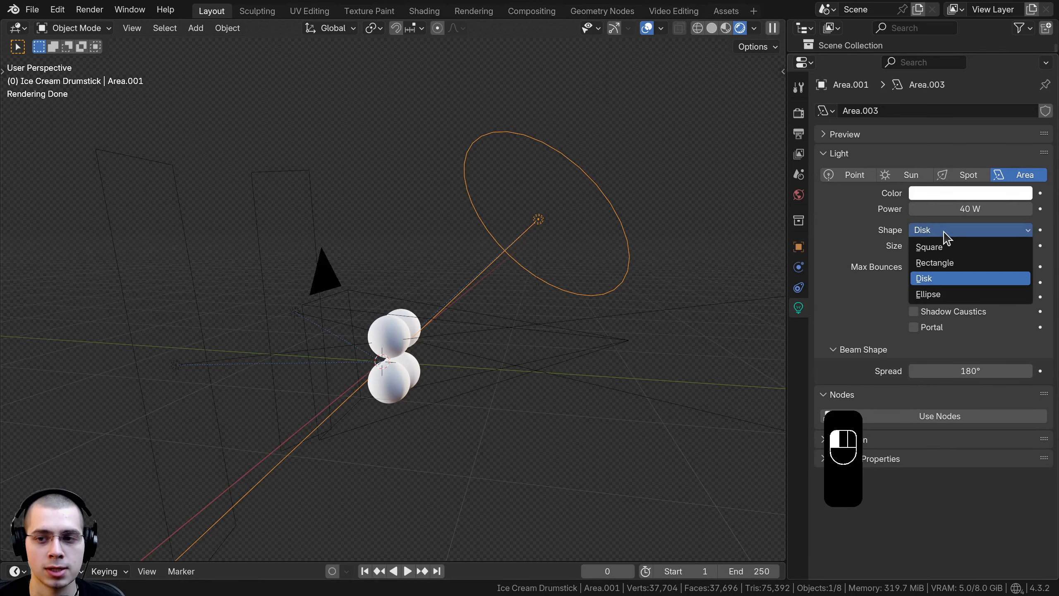
middle_click_drag(572, 325, 573, 302)
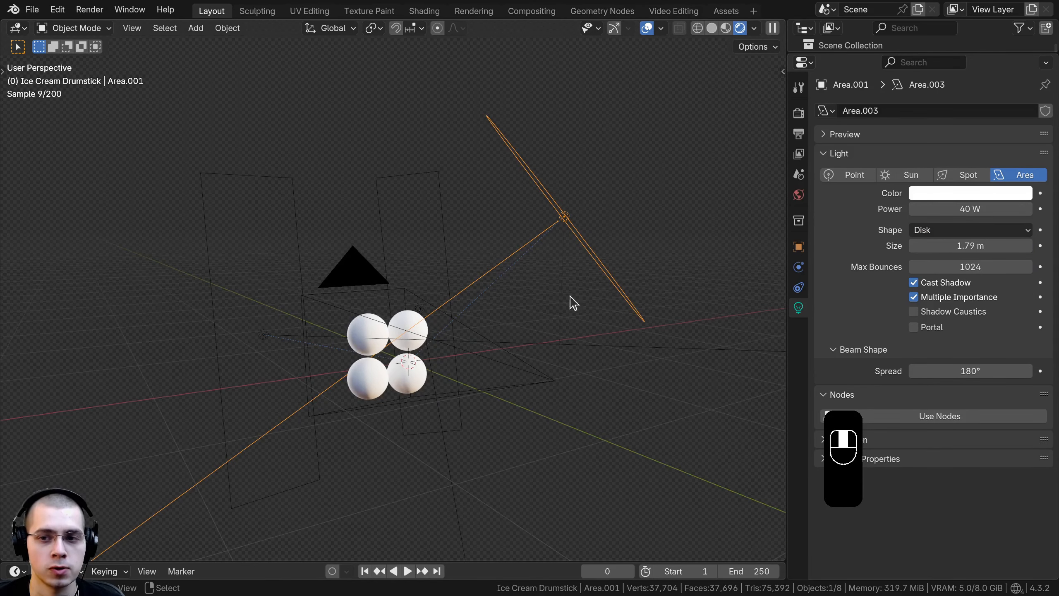
Show the world settings and check which HDR environment texture drives the background colour.
left_click(798, 194)
left_click_drag(788, 189, 759, 190)
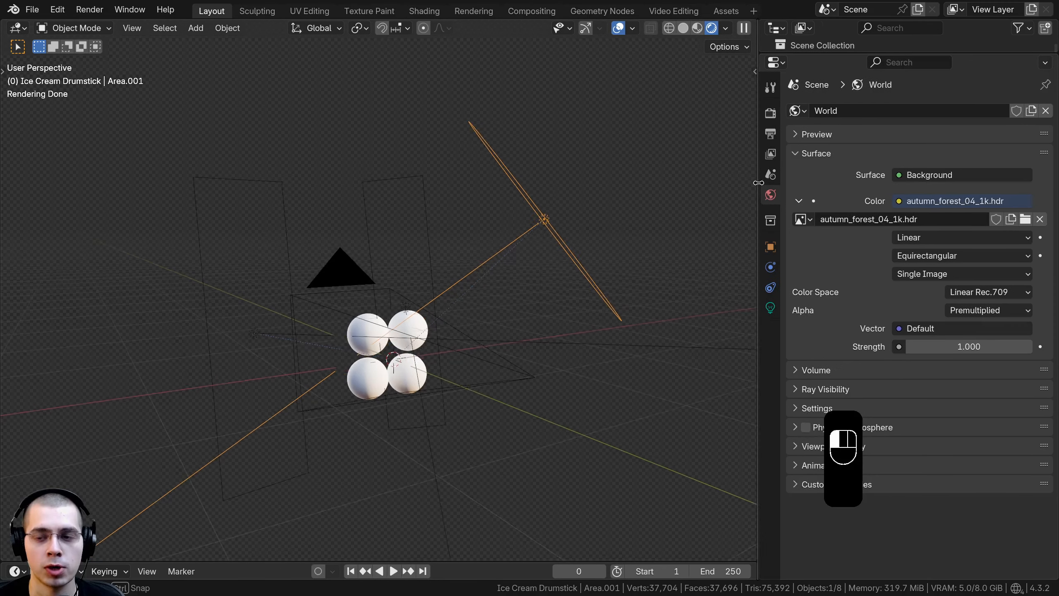
double_click(822, 219)
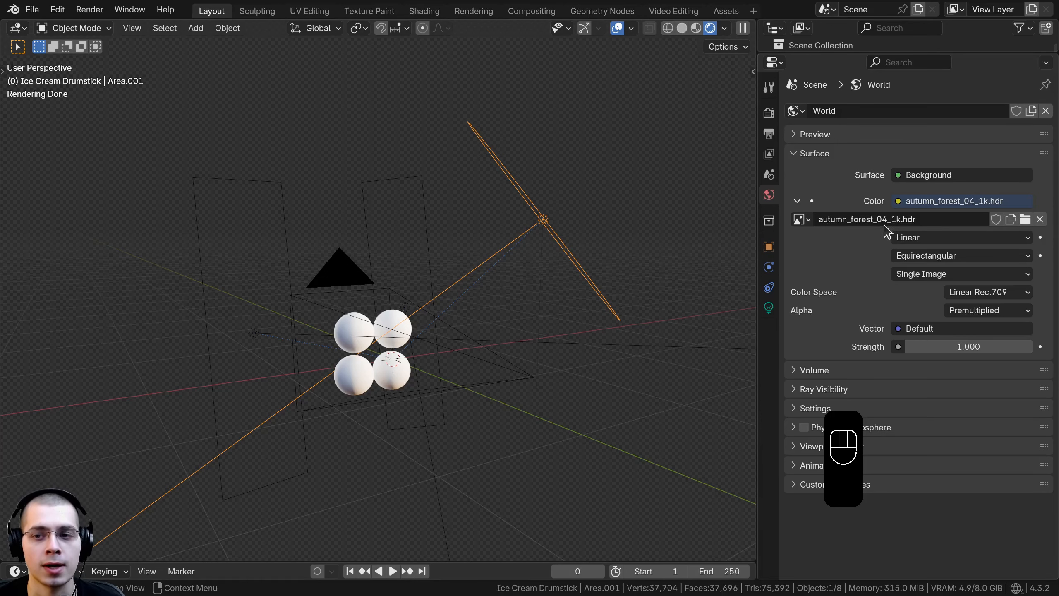
left_click(898, 202)
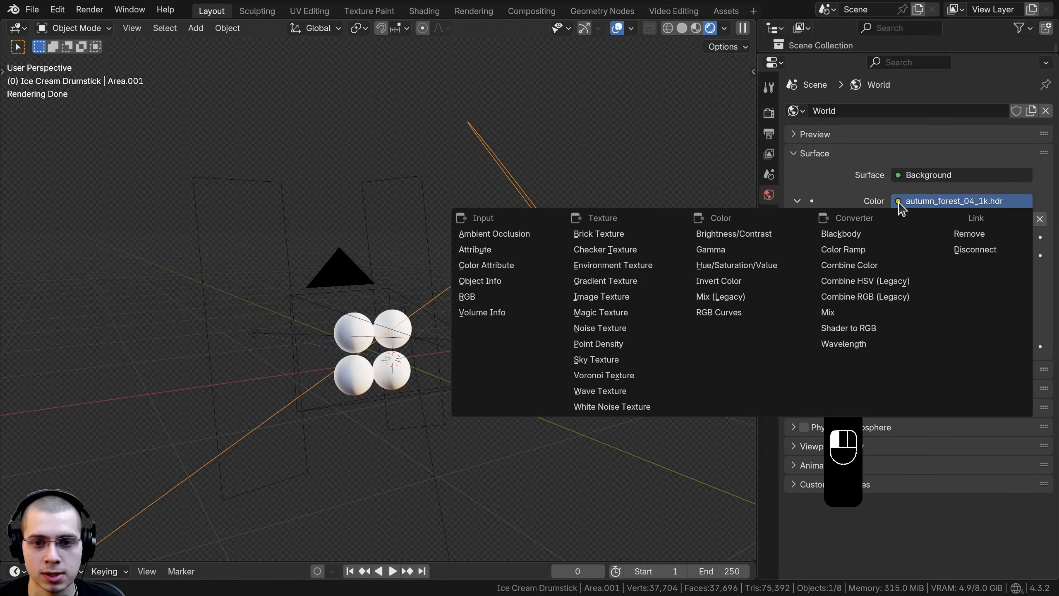
left_click(610, 267)
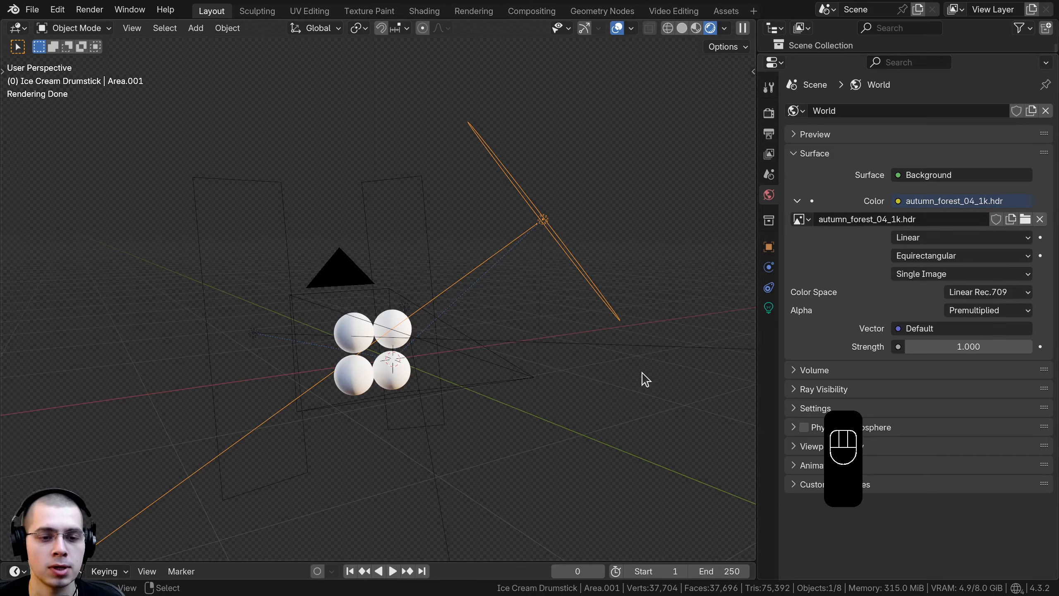
middle_click_drag(626, 330, 569, 333)
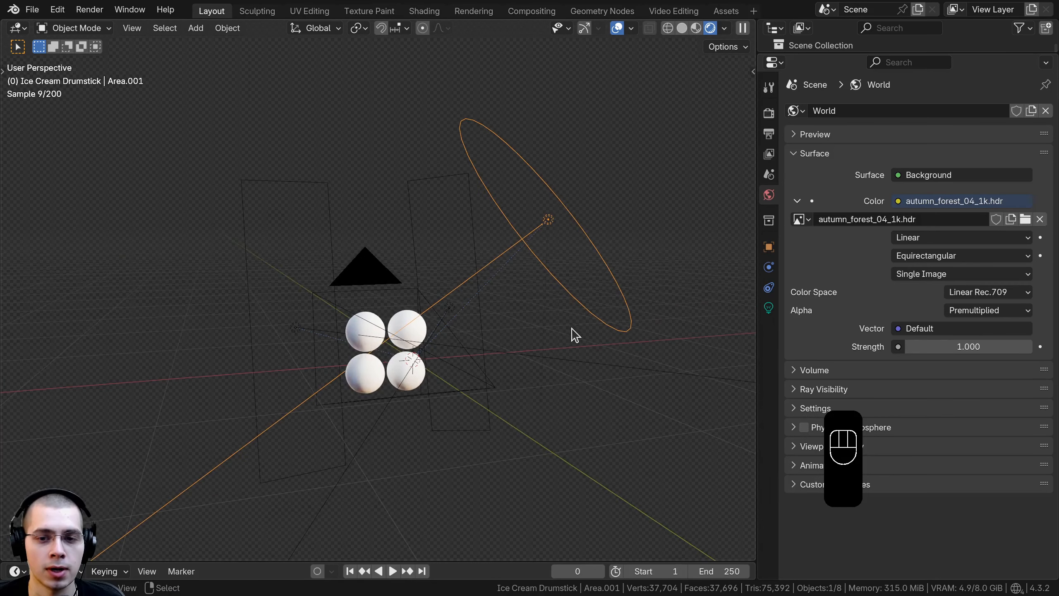
Show the render settings and check the colour management's view transform and contrast look.
left_click(769, 113)
left_click(769, 115)
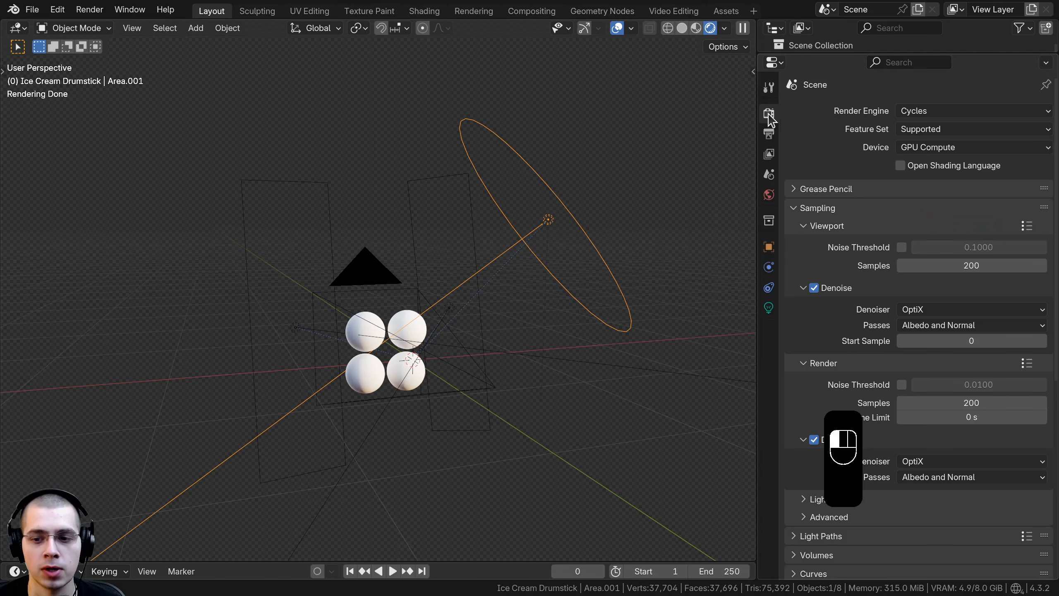
scroll(831, 144, "down", 10)
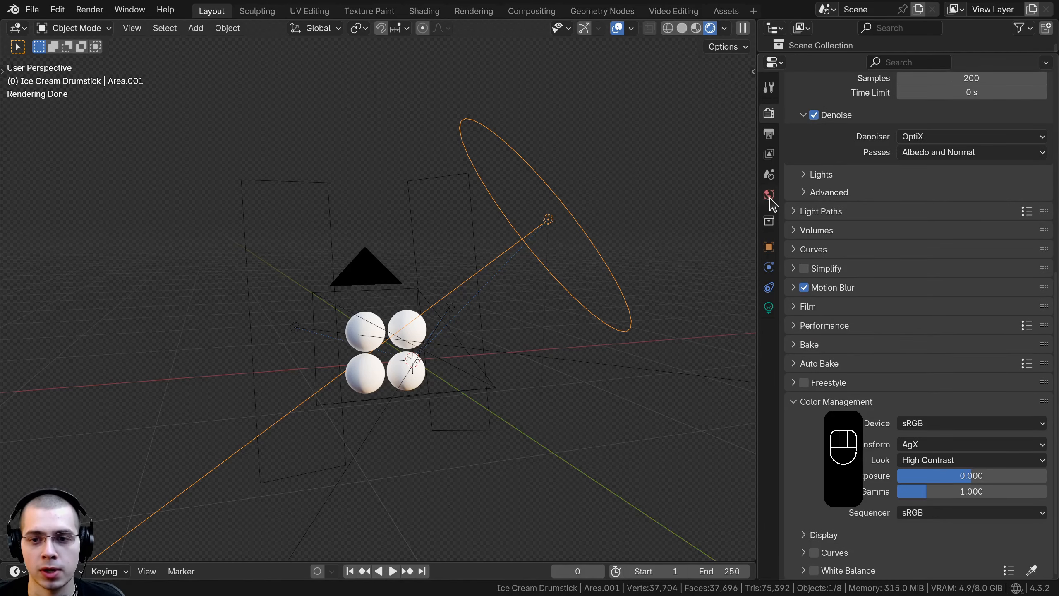
left_click_drag(757, 193, 833, 194)
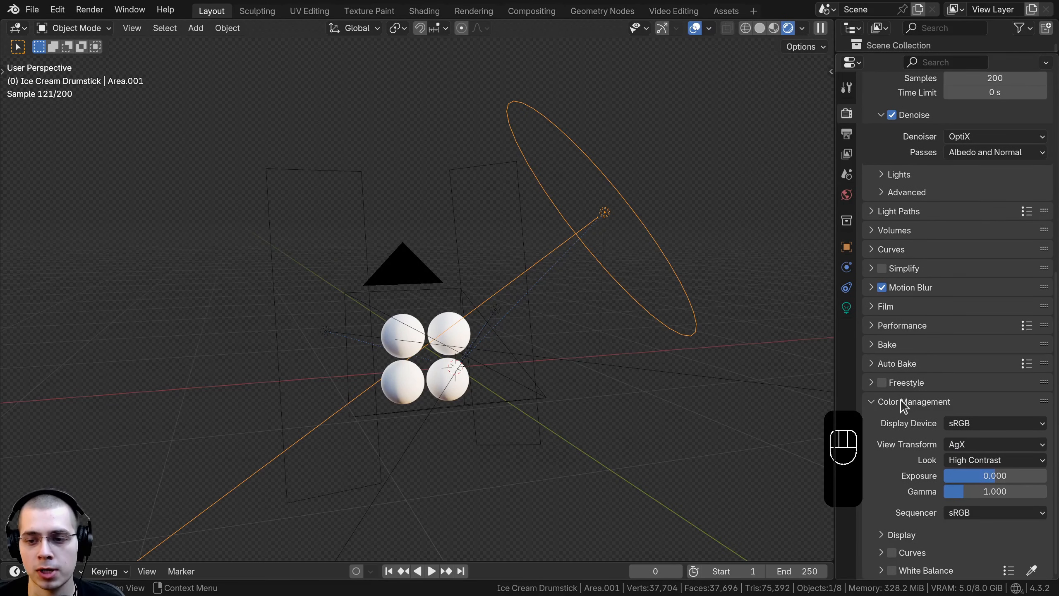
left_click(963, 444)
left_click(963, 446)
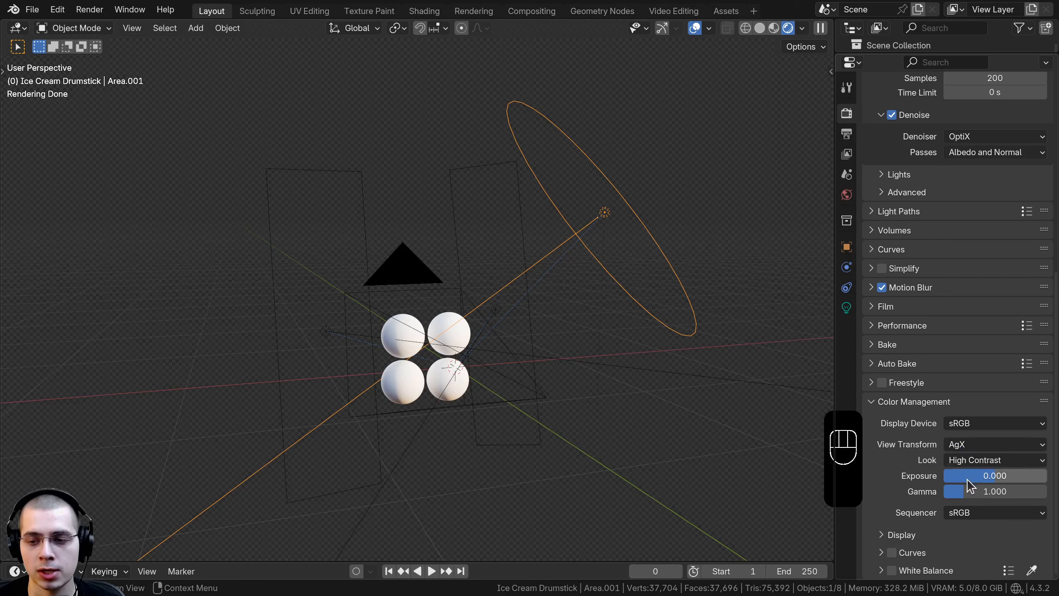
left_click(960, 461)
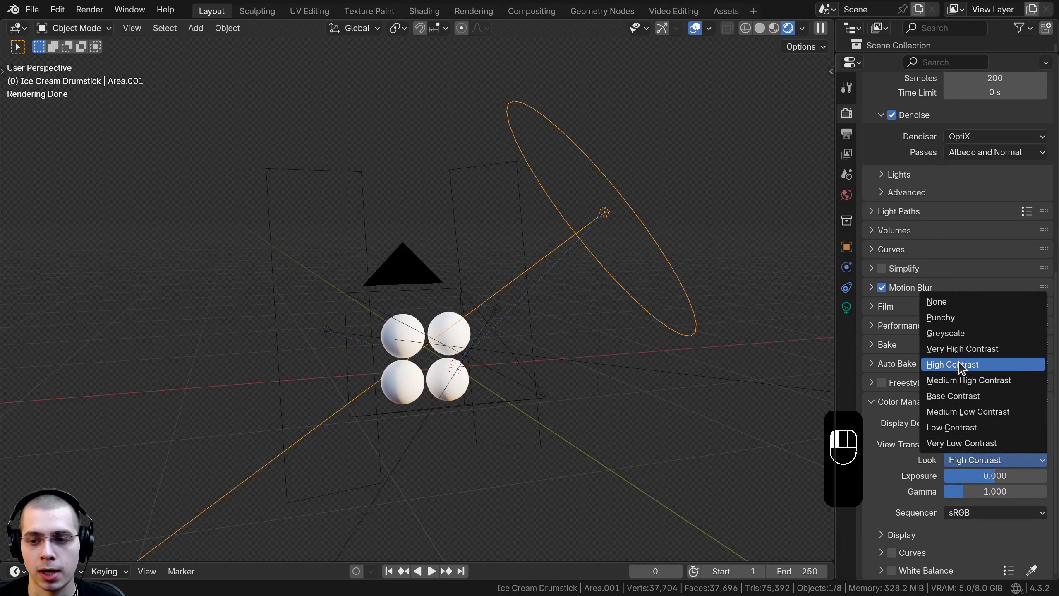
middle_click_drag(525, 369, 529, 317)
scroll(529, 316, "up", 3)
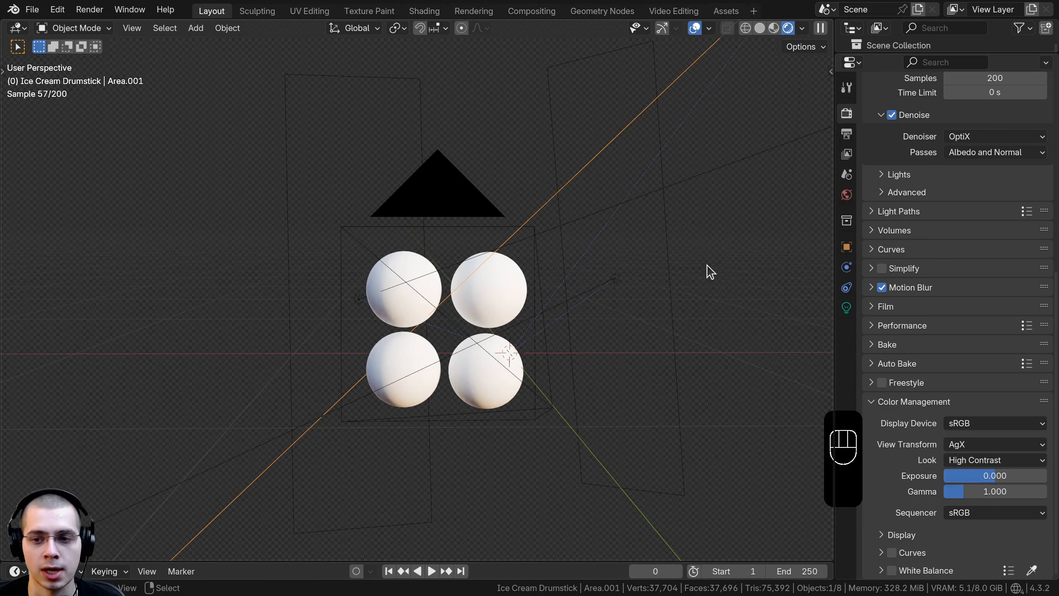
Expand the film settings and switch the transparent background off and back on to compare.
left_click(876, 309)
left_click(892, 409)
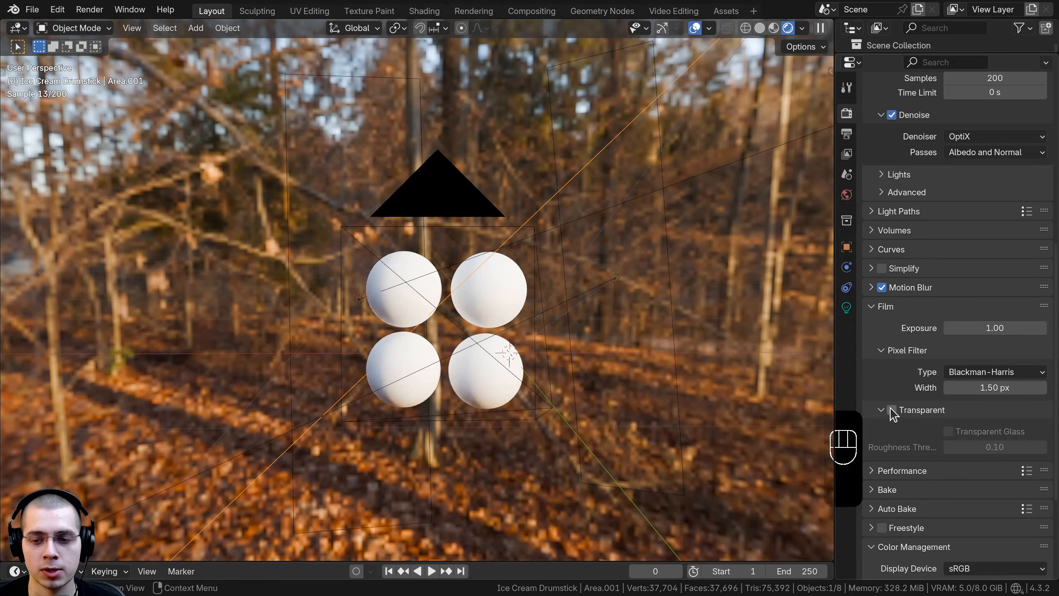
left_click(892, 410)
View the four spheres through the camera and inspect the lighting up close.
middle_click_drag(764, 390, 634, 350)
middle_click_drag(512, 321, 420, 319)
key("KP_0")
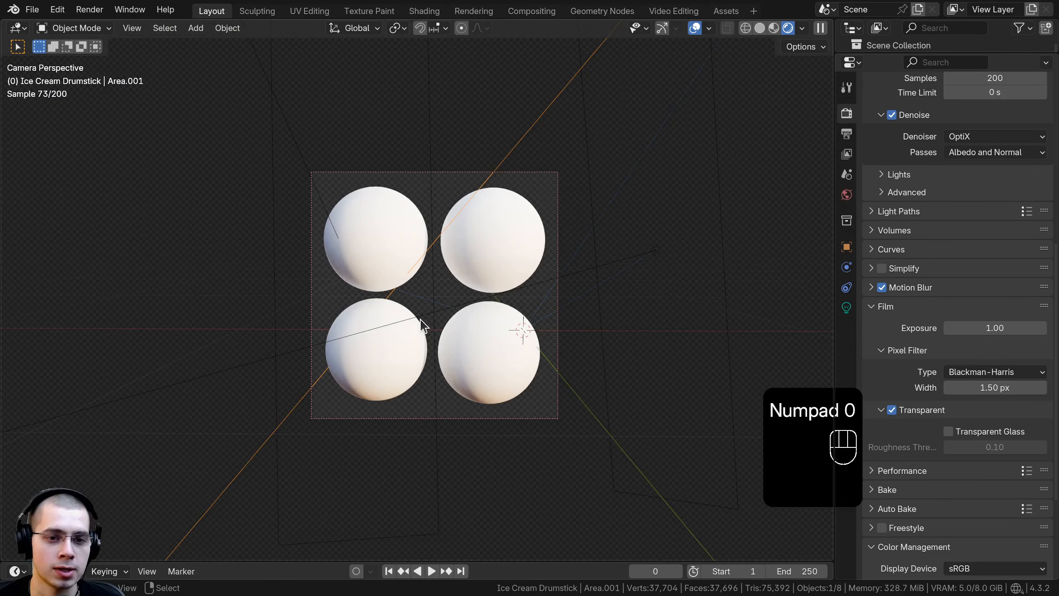
scroll(371, 298, "up", 3)
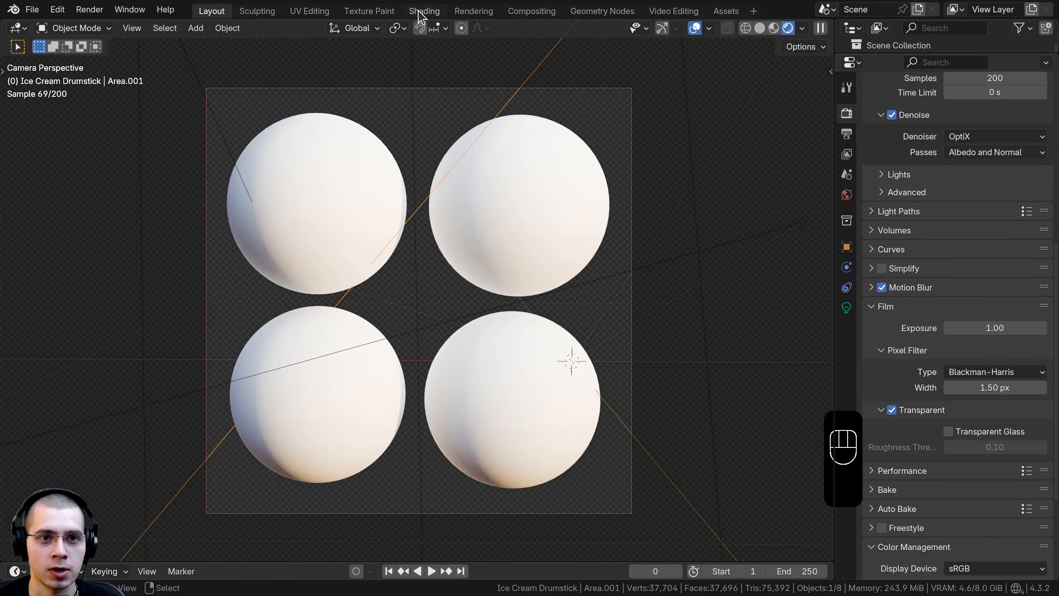
Switch to the Shading workspace, replace the render result with the 3D view and widen the shader editor.
left_click(422, 12)
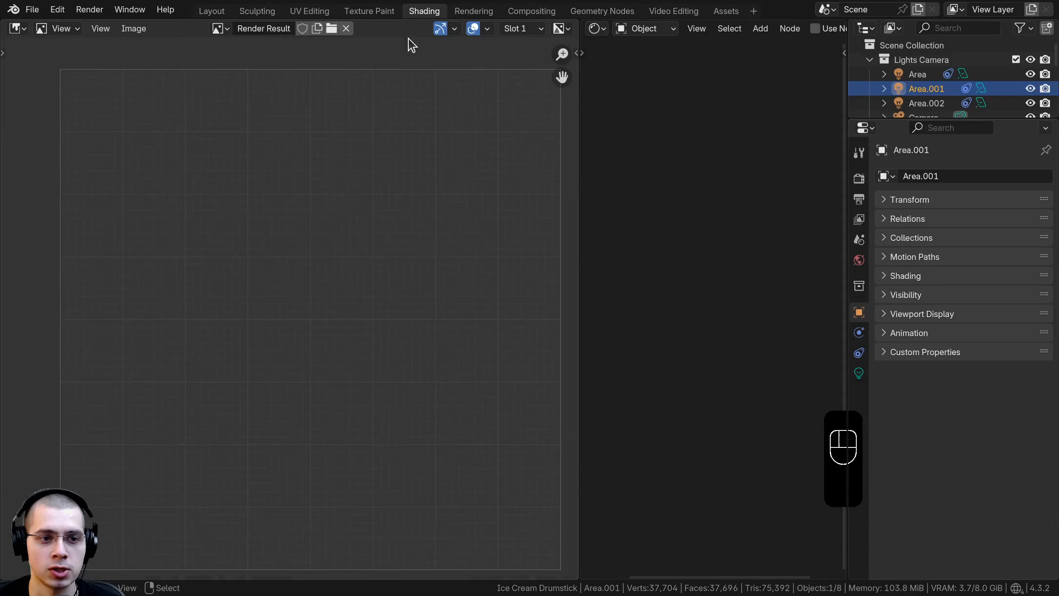
middle_click_drag(315, 280, 312, 278)
key("Escape")
left_click_drag(580, 308, 360, 325)
Display the camera view of the spheres in rendered shading and fit it to the narrow viewport.
scroll(211, 334, "down", 2)
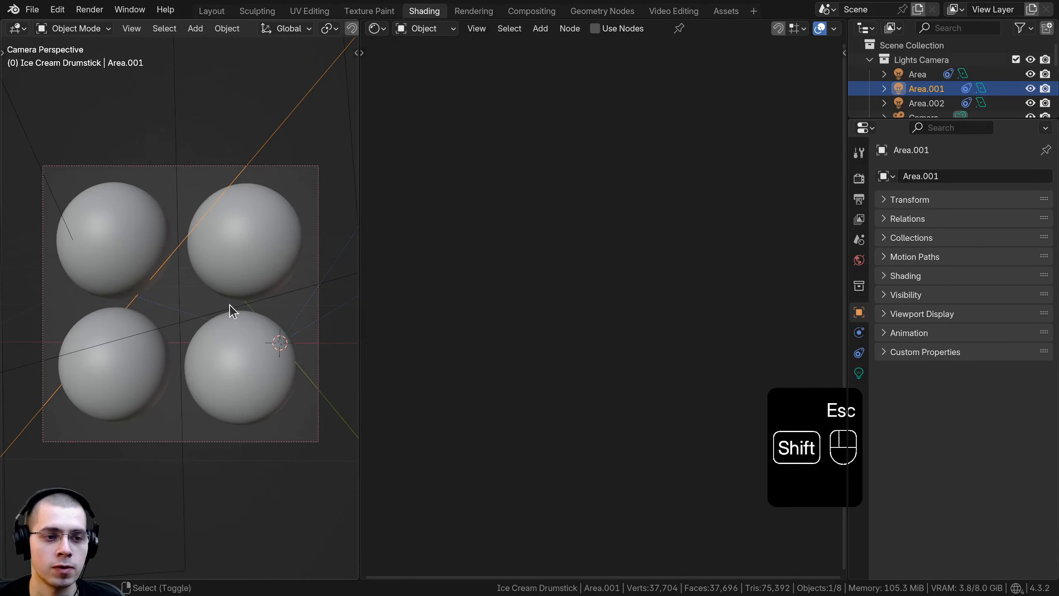
middle_click_drag(229, 305, 232, 304, "shift")
key("z")
left_click(198, 305)
scroll(226, 335, "up", 2)
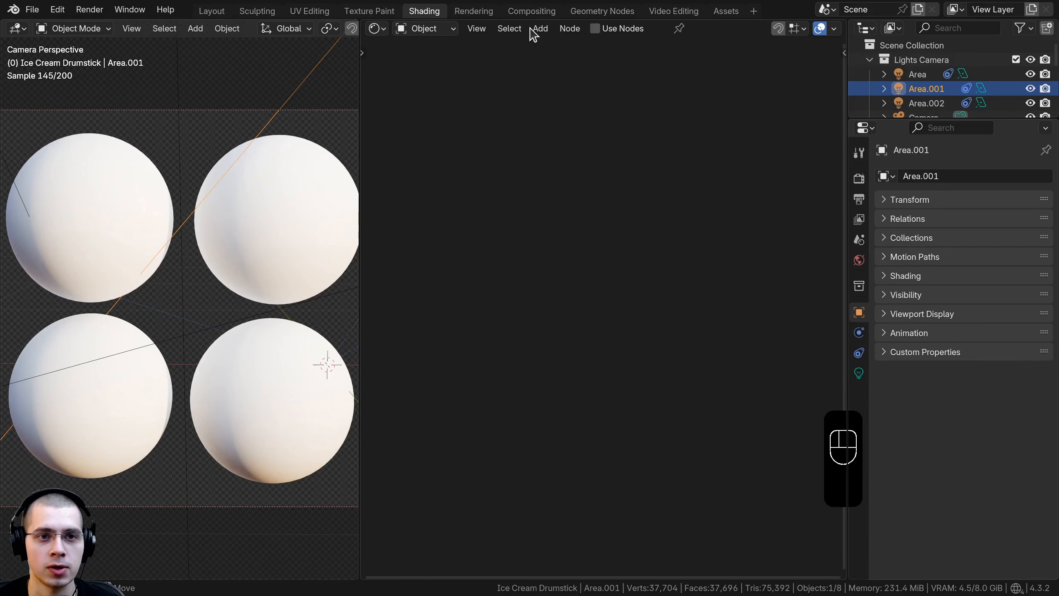
Give the upper-left sphere a new material named Chocolate Sauce and make more room for its nodes.
key("ctrl+z")
left_click(139, 208)
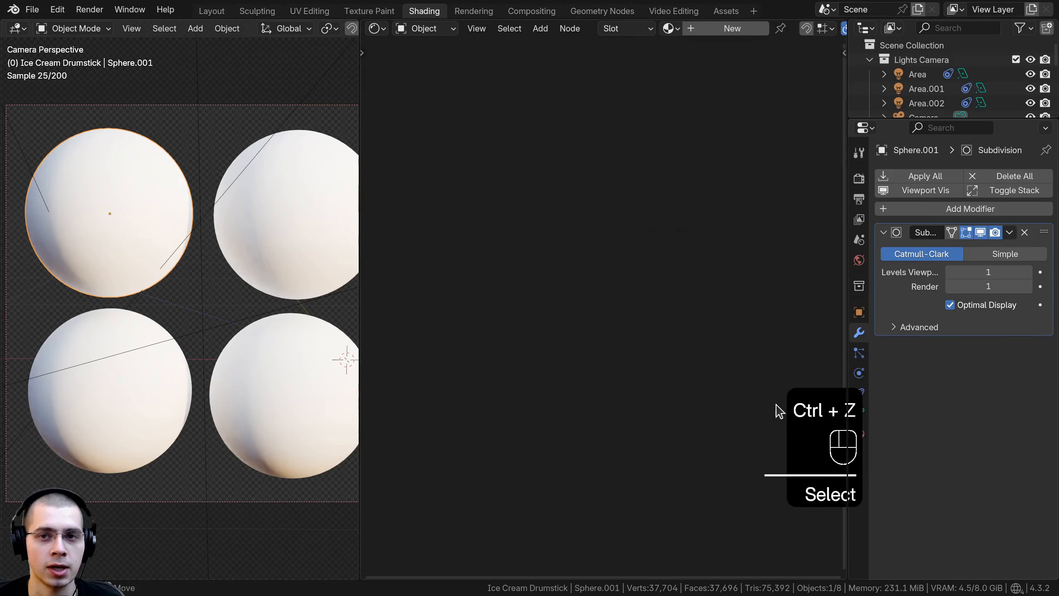
left_click(711, 29)
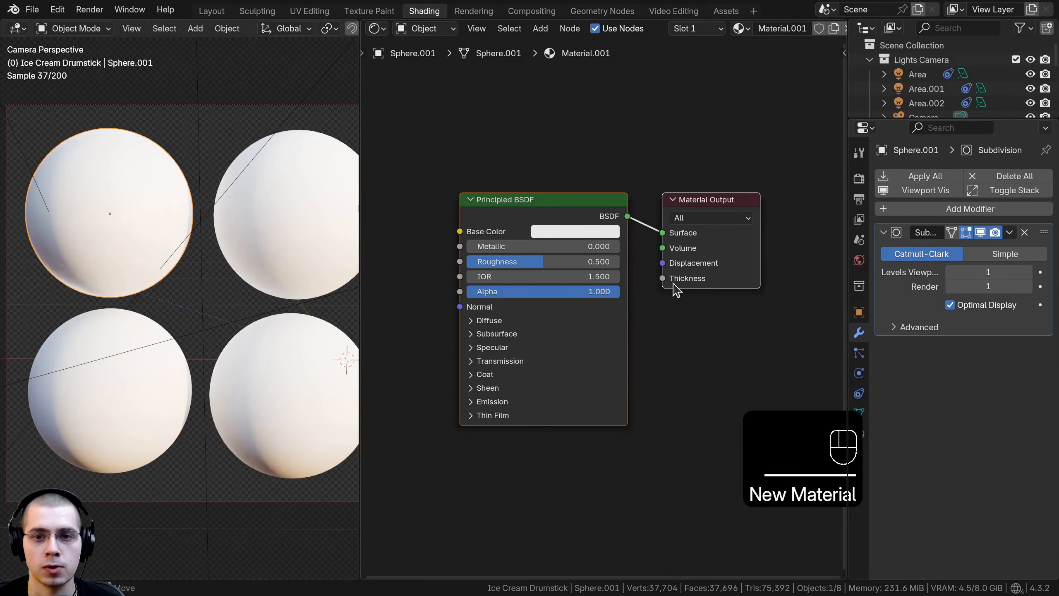
left_click_drag(848, 255, 884, 255)
key("g")
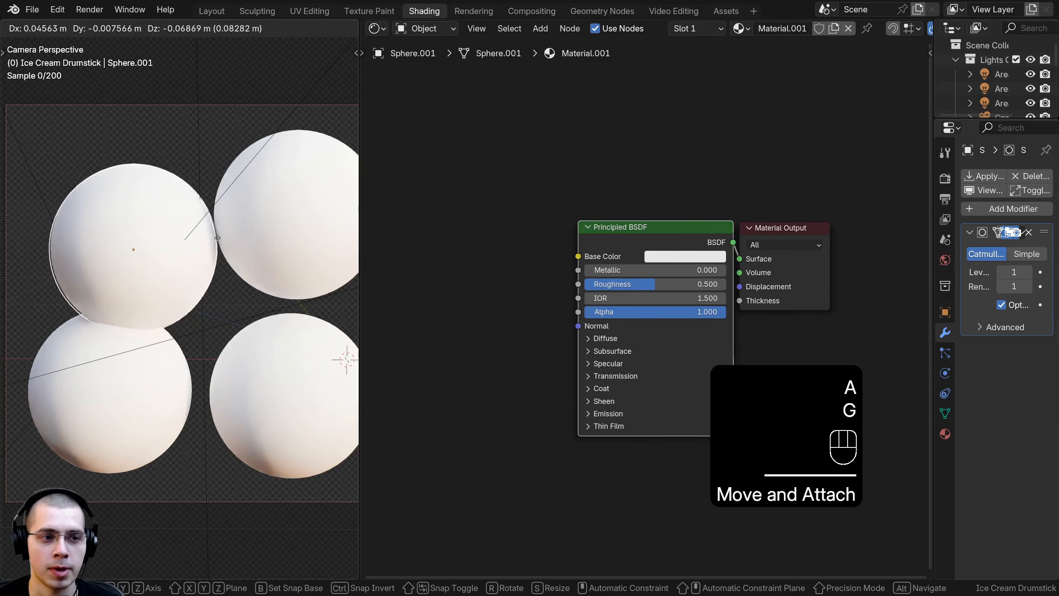
right_click(33, 163)
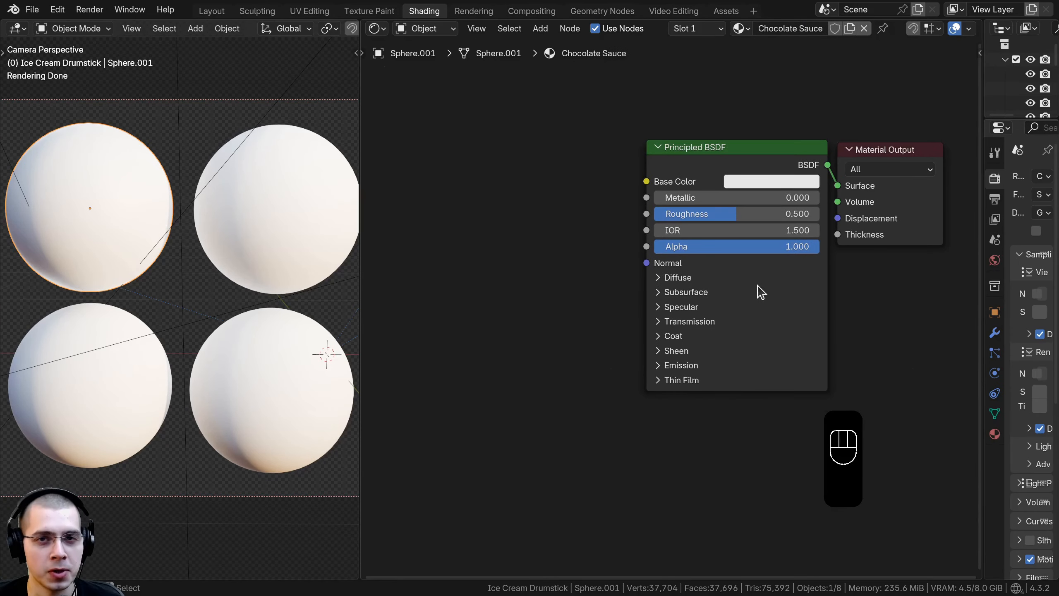
Look up "node" among the add-ons in the preferences and check that Node Wrangler is enabled.
middle_click_drag(301, 307, 299, 284, "shift")
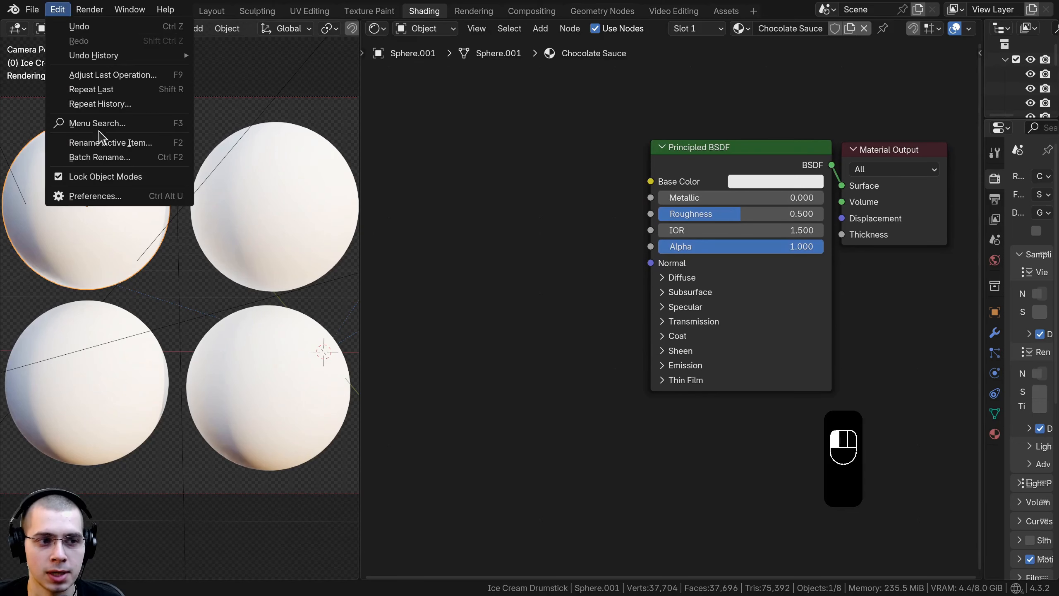
left_click(122, 195)
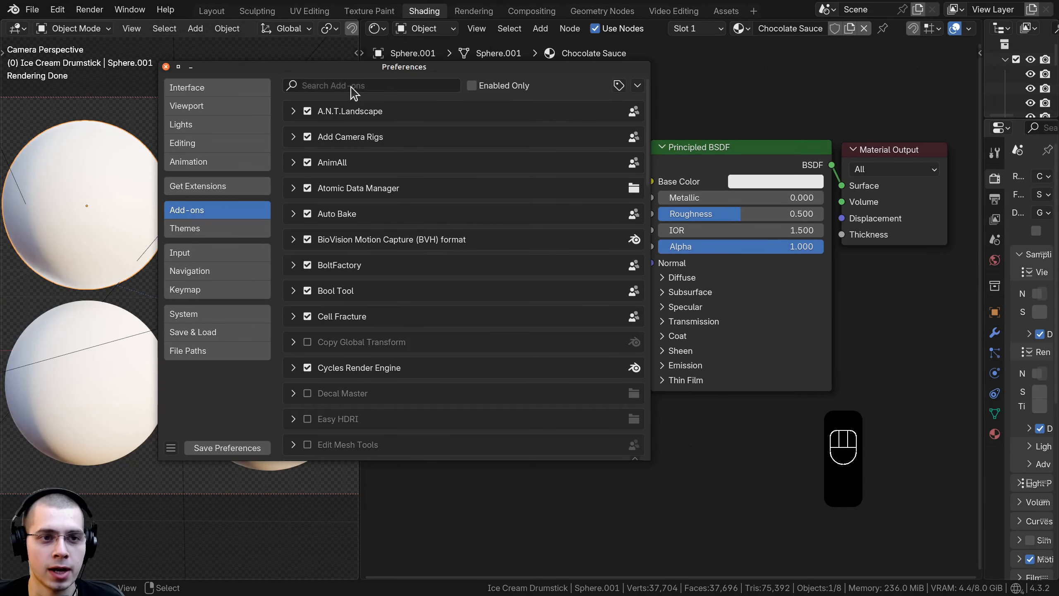
left_click(353, 86)
type("node")
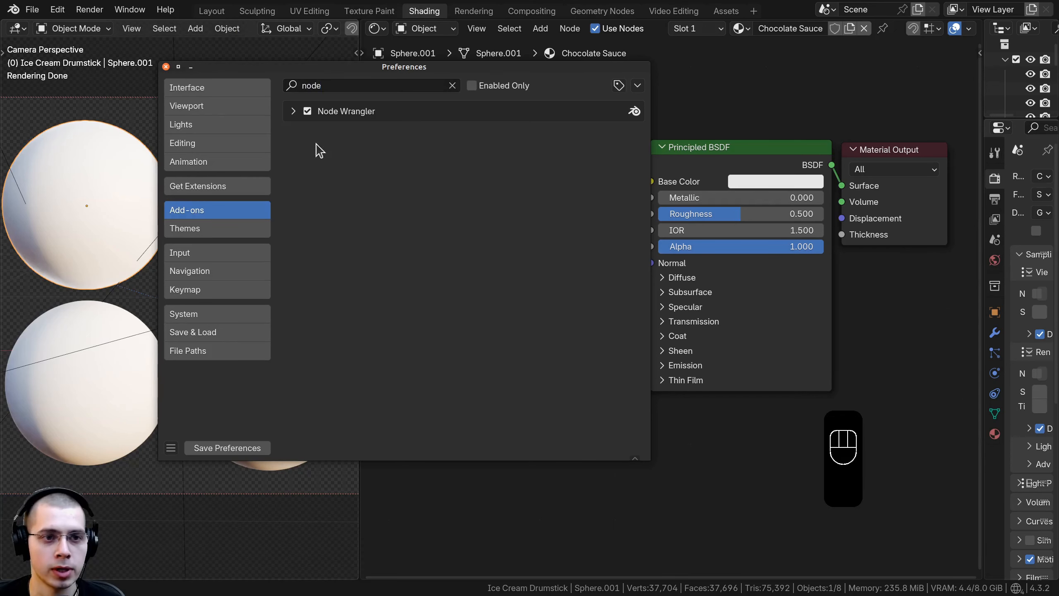
left_click(166, 67)
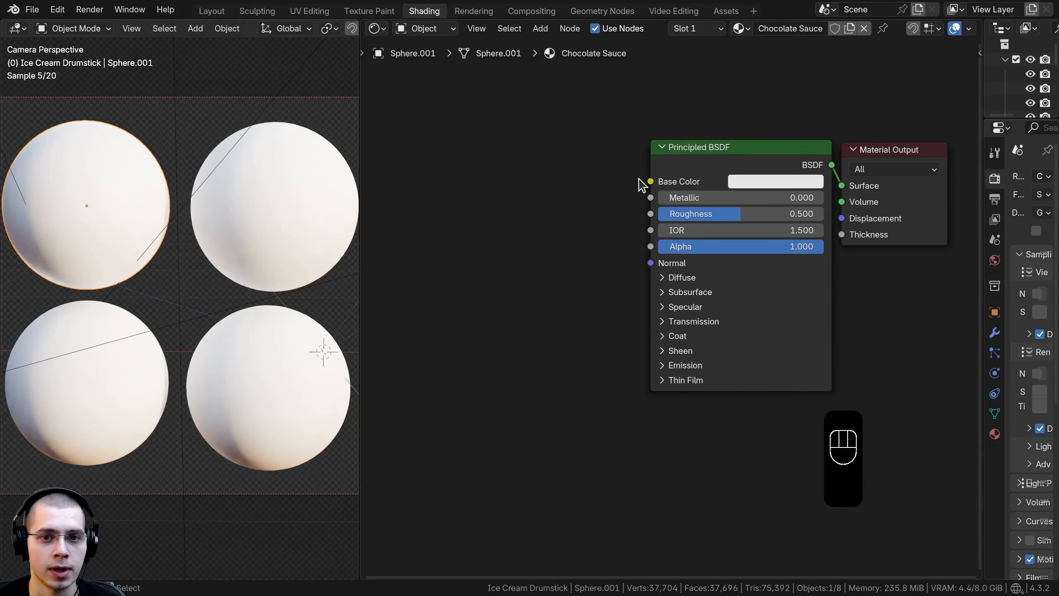
Paste the dark brown #281300FF into the Principled BSDF's base colour and check its hex value.
scroll(665, 196, "down", 1)
scroll(666, 196, "up", 1)
key("ctrl+v")
scroll(680, 175, "up", 1)
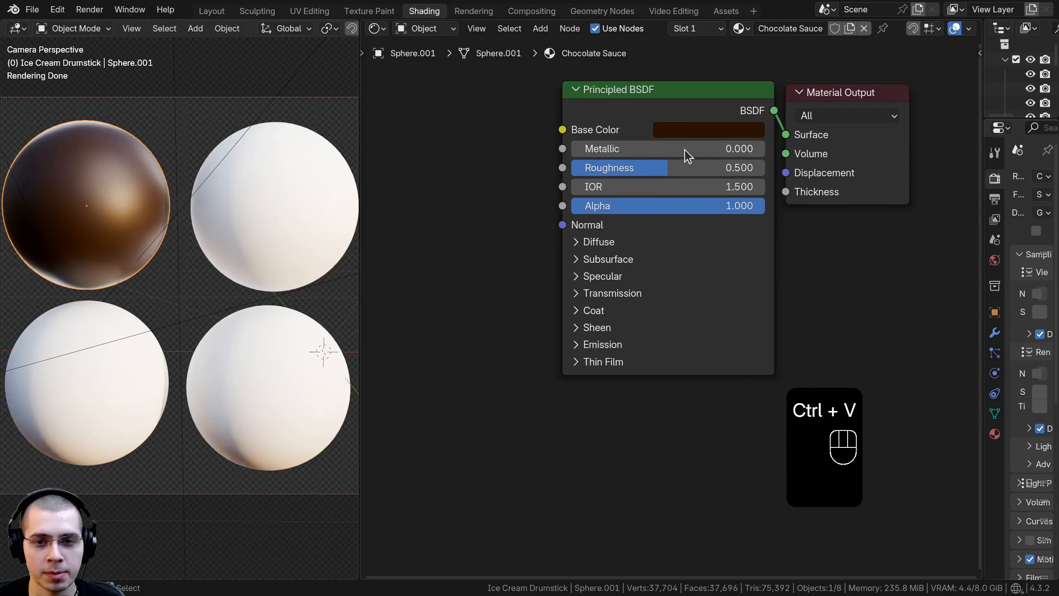
left_click(689, 121)
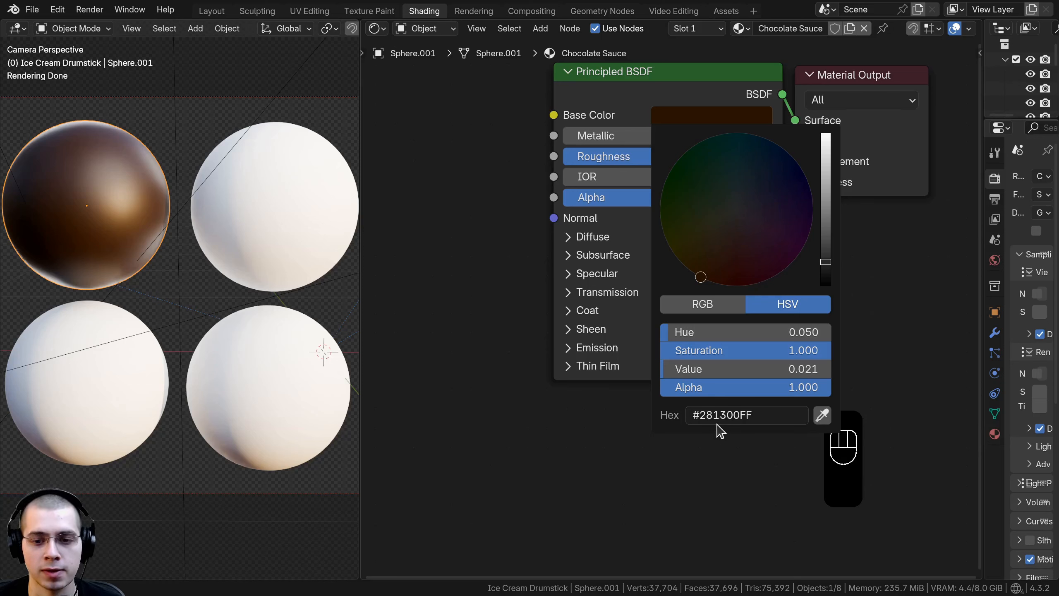
Set the Chocolate Sauce material's main roughness to 0.6.
double_click(688, 156)
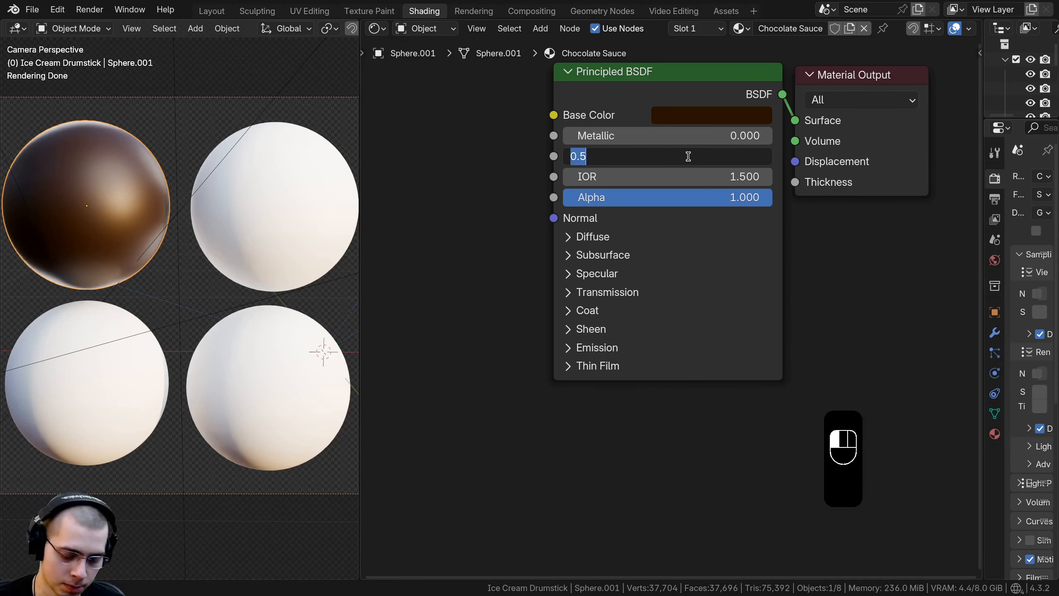
type(".6")
key("Return")
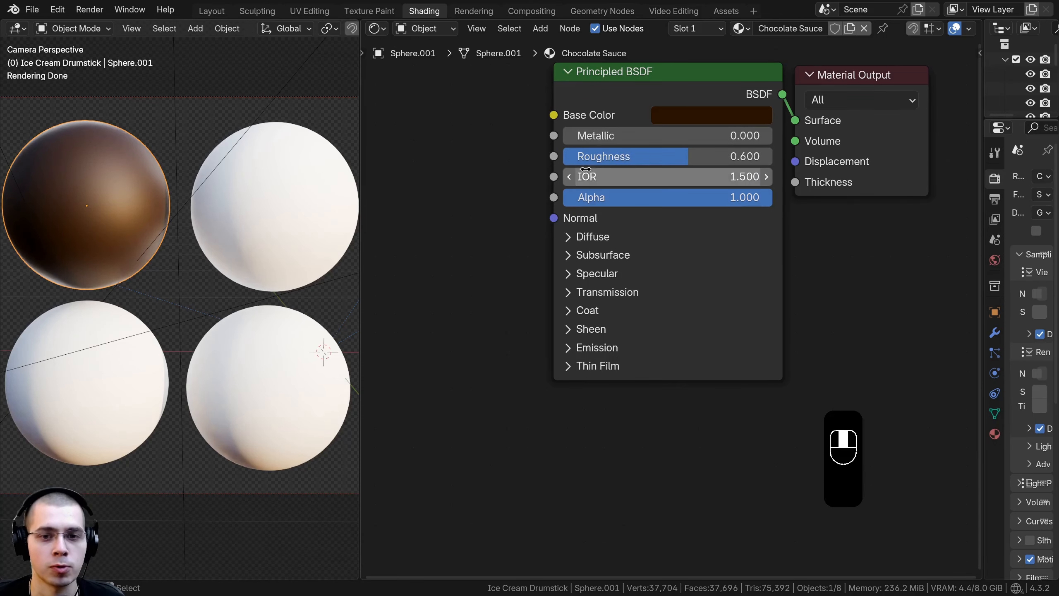
Set the Principled BSDF's coat weight to 1 and coat roughness to 0.4.
left_click(568, 309)
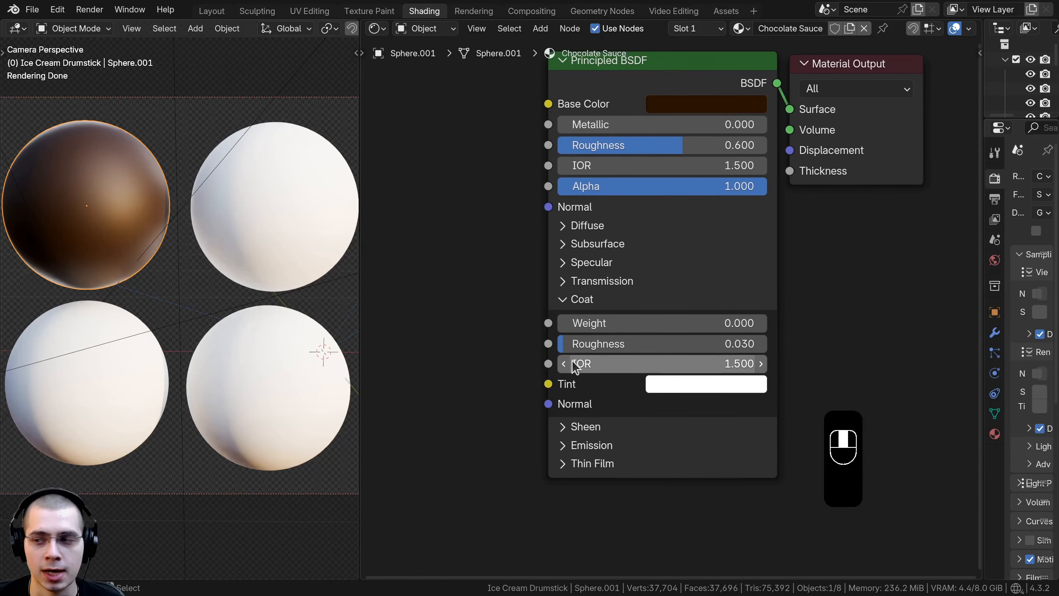
left_click(596, 329)
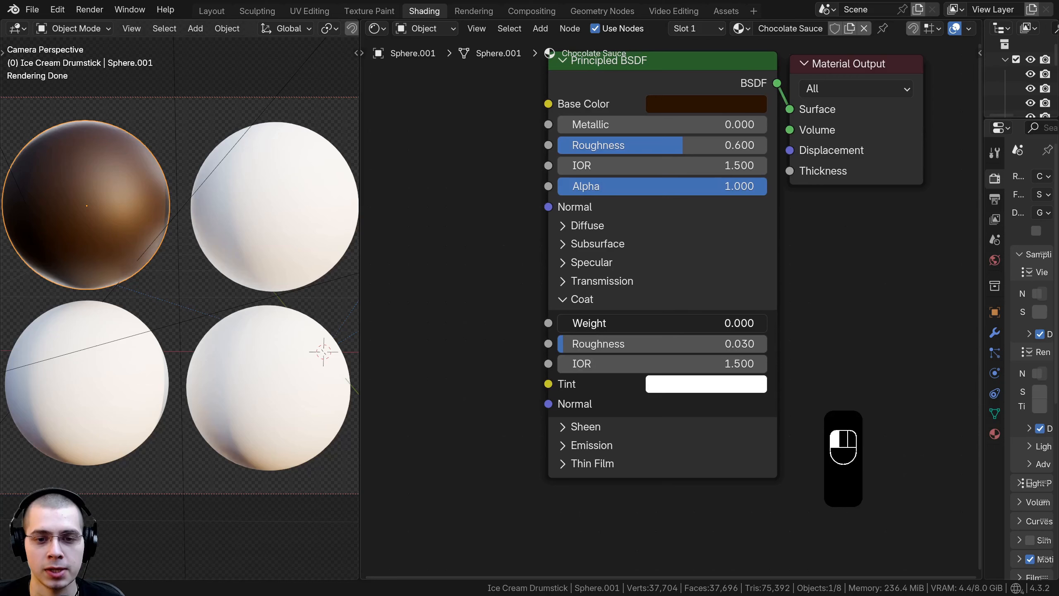
type("1")
key("Return")
left_click(580, 341)
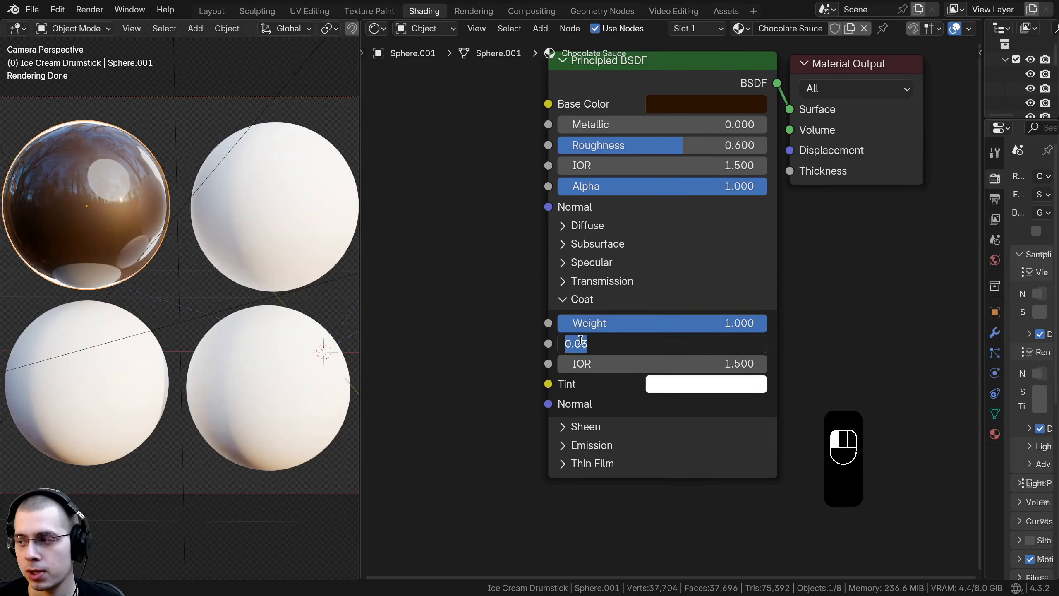
type(".4")
key("Return")
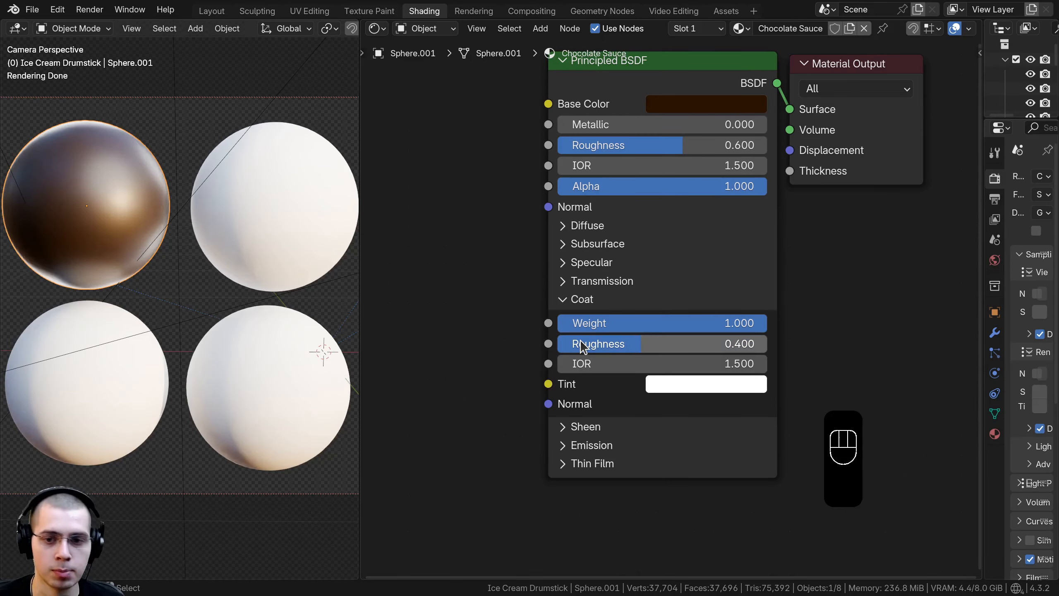
Paste the orange #DF7100FF into the Principled BSDF's coat tint and check its hex value.
scroll(672, 342, "up", 1)
key("ctrl+v")
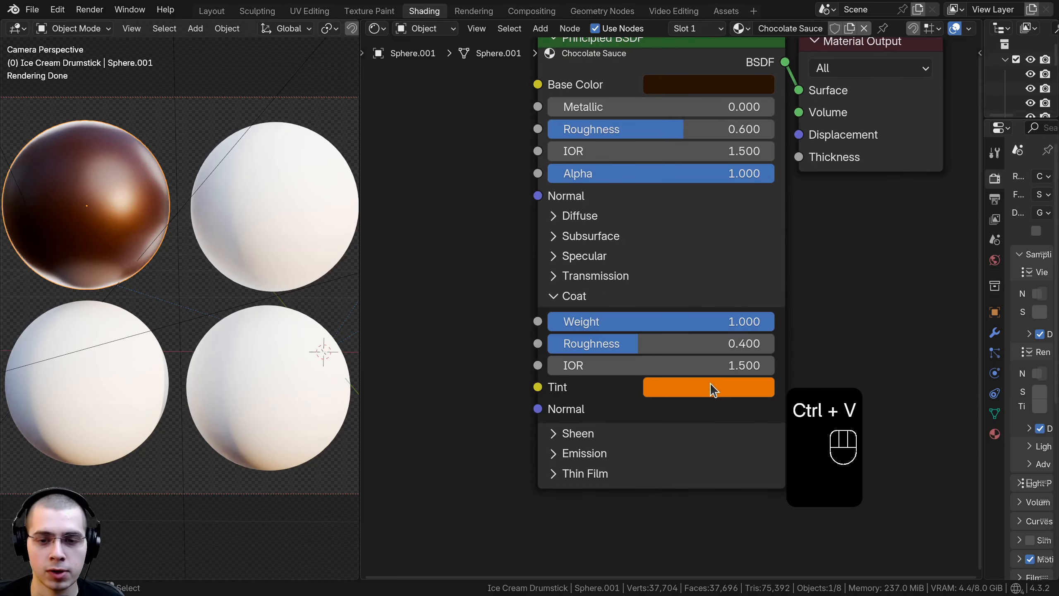
scroll(696, 382, "up", 3)
middle_click_drag(694, 381, 660, 148)
left_click(635, 163)
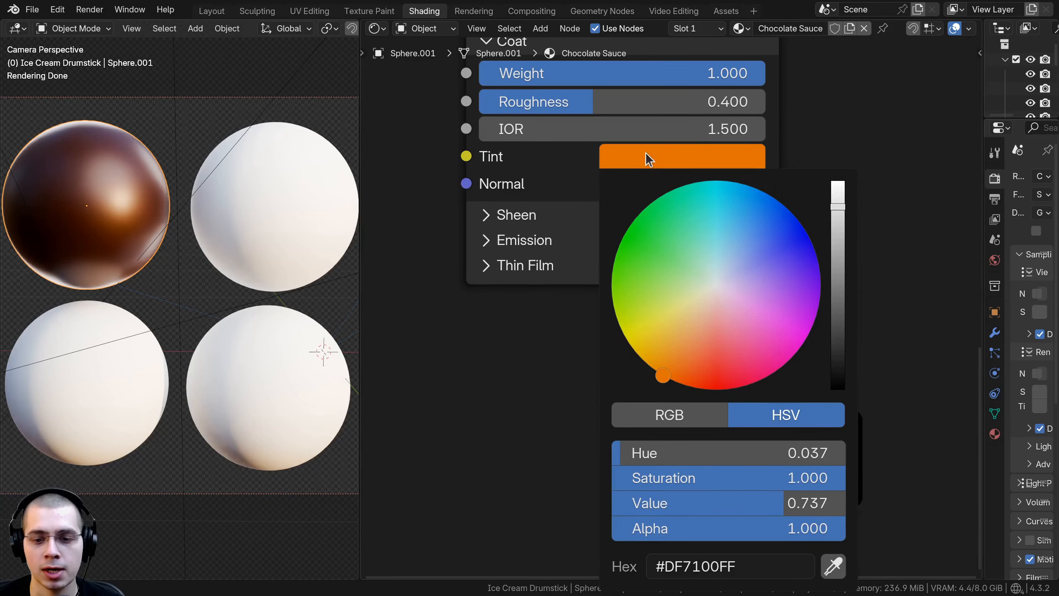
left_click(657, 418)
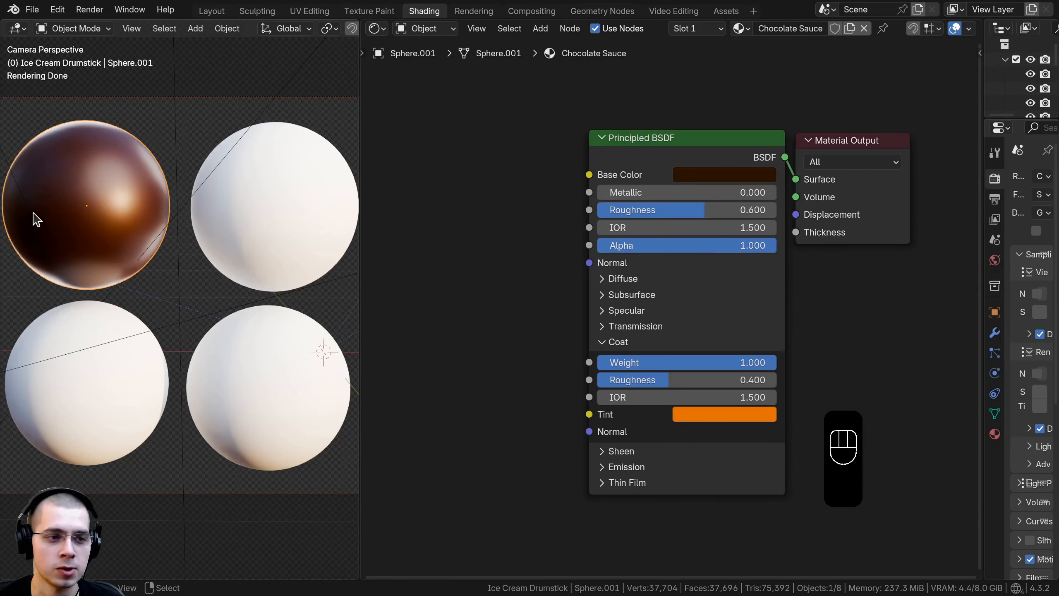
Inspect the chocolate sphere up close and add a Noise Texture node ahead of the Principled BSDF.
scroll(120, 260, "up", 5)
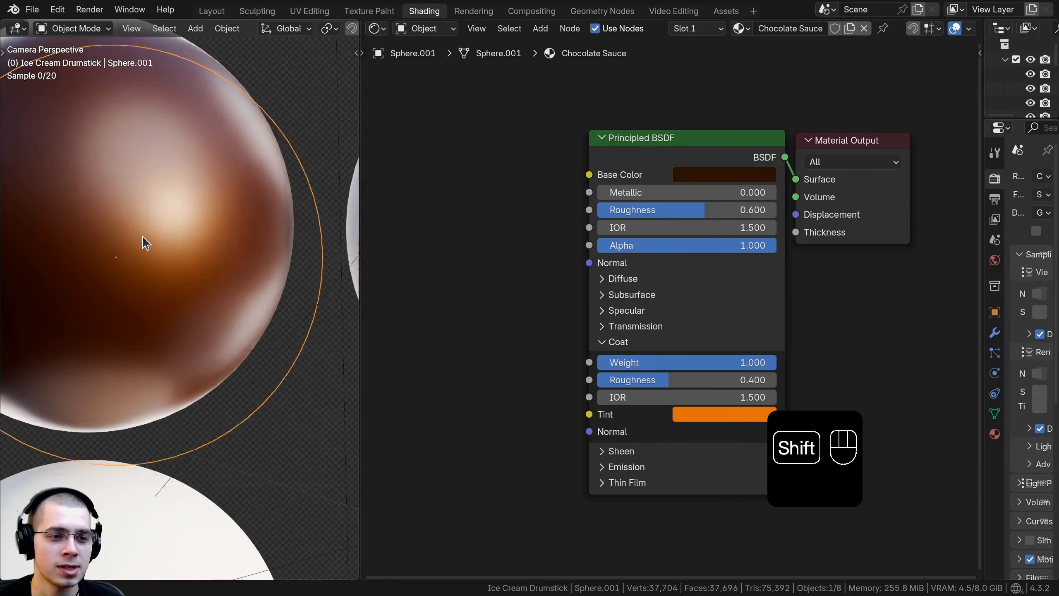
middle_click_drag(142, 238, 89, 349, "shift")
scroll(501, 240, "down", 1)
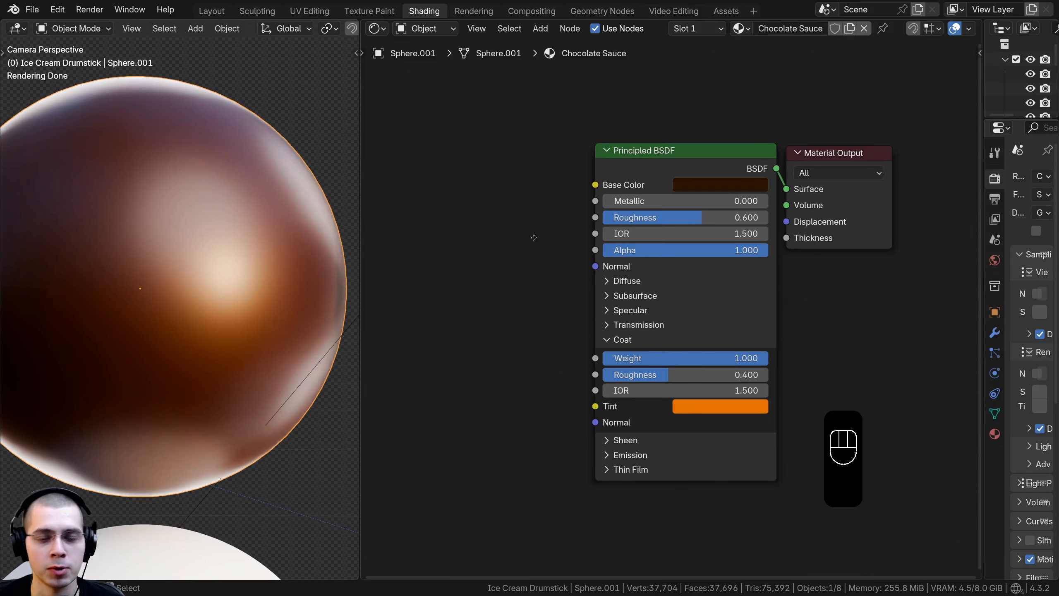
middle_click_drag(533, 238, 675, 239)
key("shift+a")
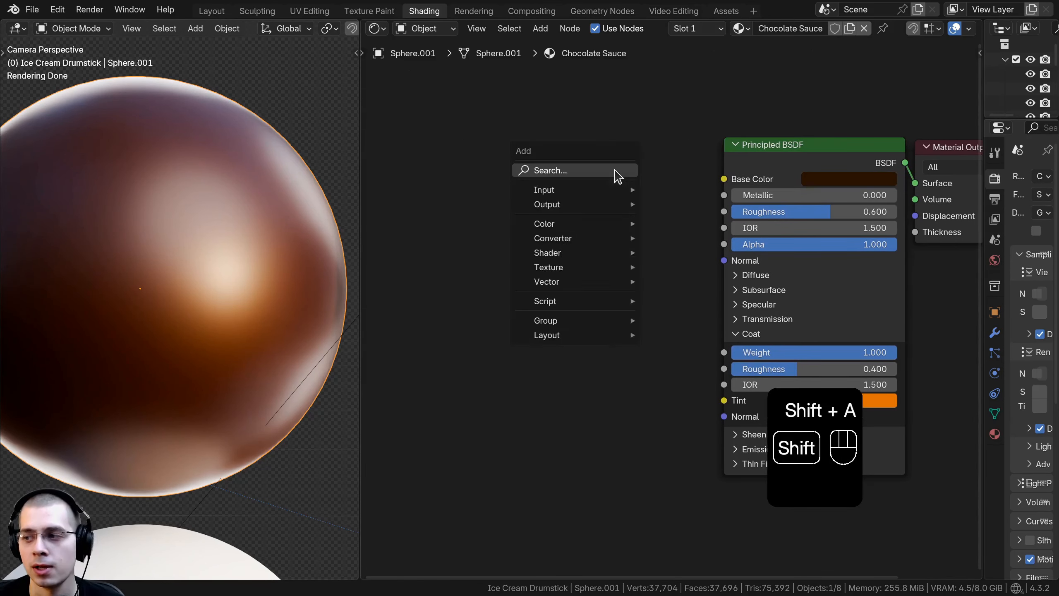
type("n")
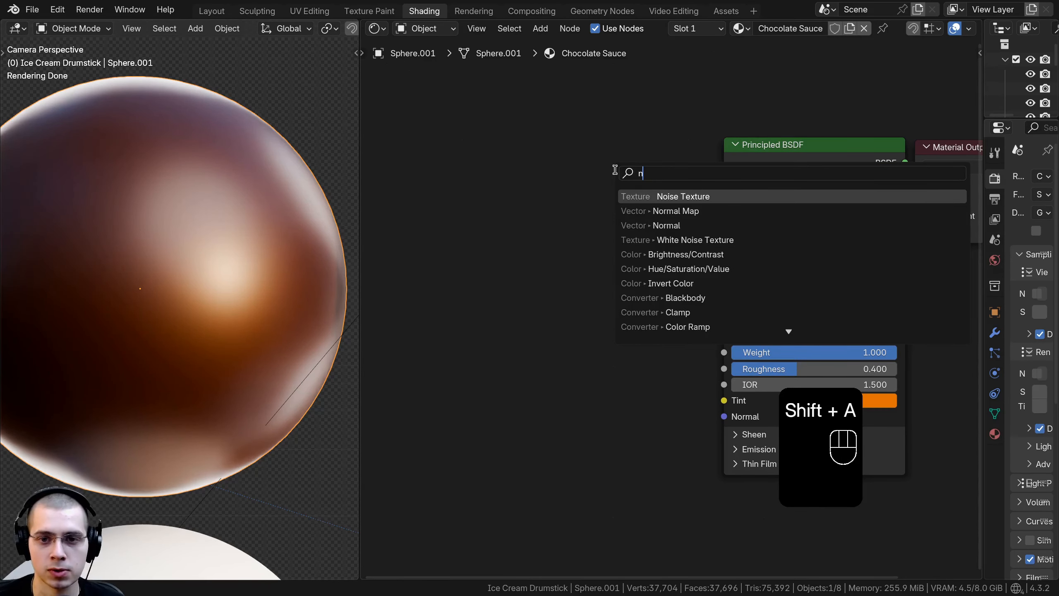
key("Return")
left_click(471, 214)
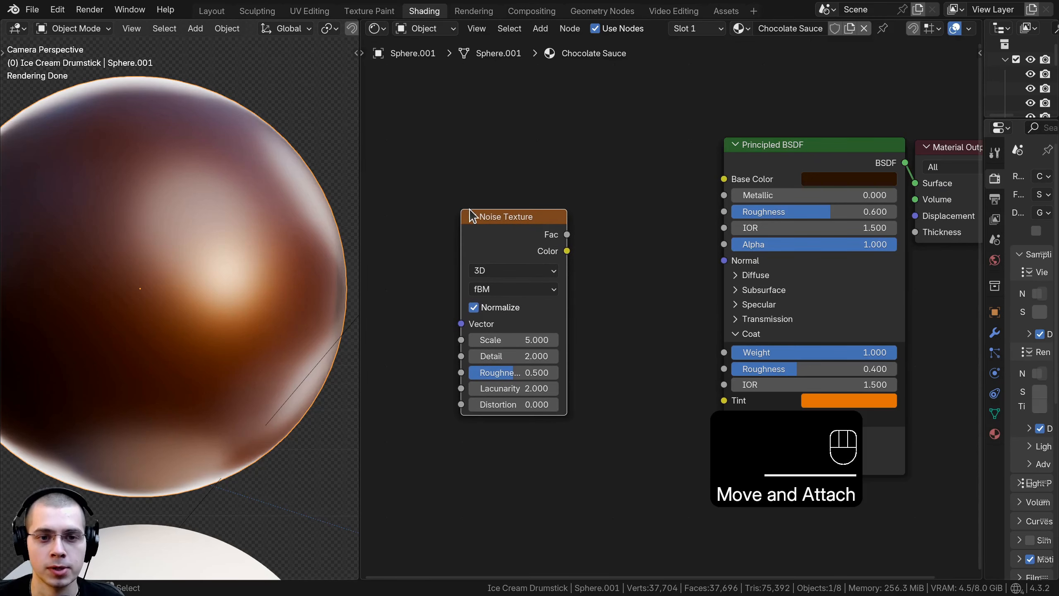
Add linked Mapping and Texture Coordinate nodes to the Noise Texture and align the Mapping node with it.
scroll(498, 225, "down", 2)
middle_click_drag(498, 225, 586, 242)
left_click_drag(593, 243, 587, 242)
middle_click_drag(592, 241, 695, 173)
key("ctrl+t")
scroll(695, 173, "up", 2)
key("a")
left_click_drag(534, 219, 533, 192)
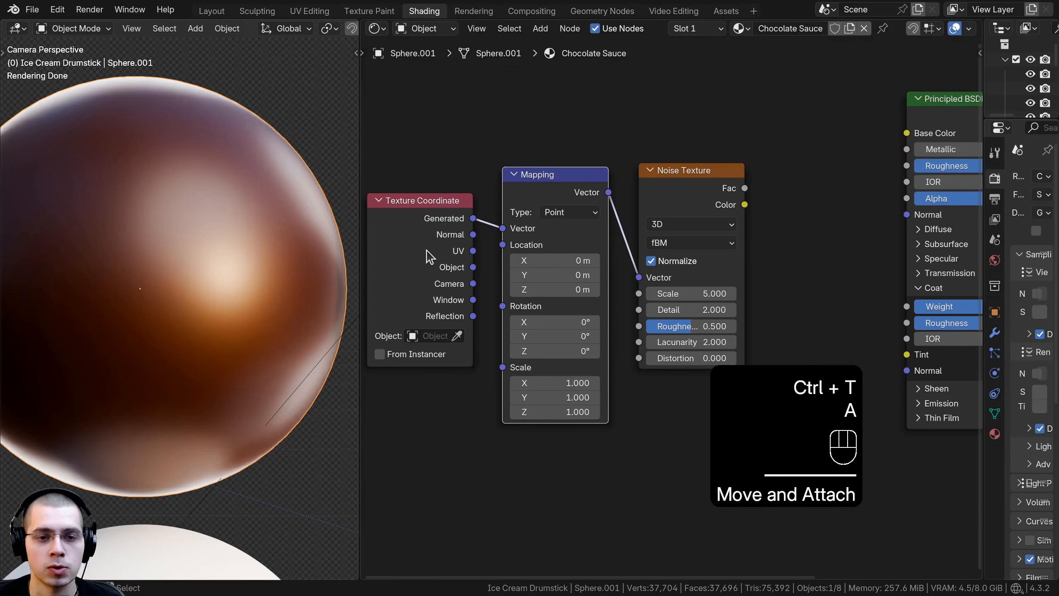
Feed the Mapping node from the Object coordinates and place the Texture Coordinate node close beside it.
left_click_drag(428, 251, 449, 229)
key("b")
key("g")
left_click_drag(455, 232, 490, 224)
left_click(573, 223)
key("a")
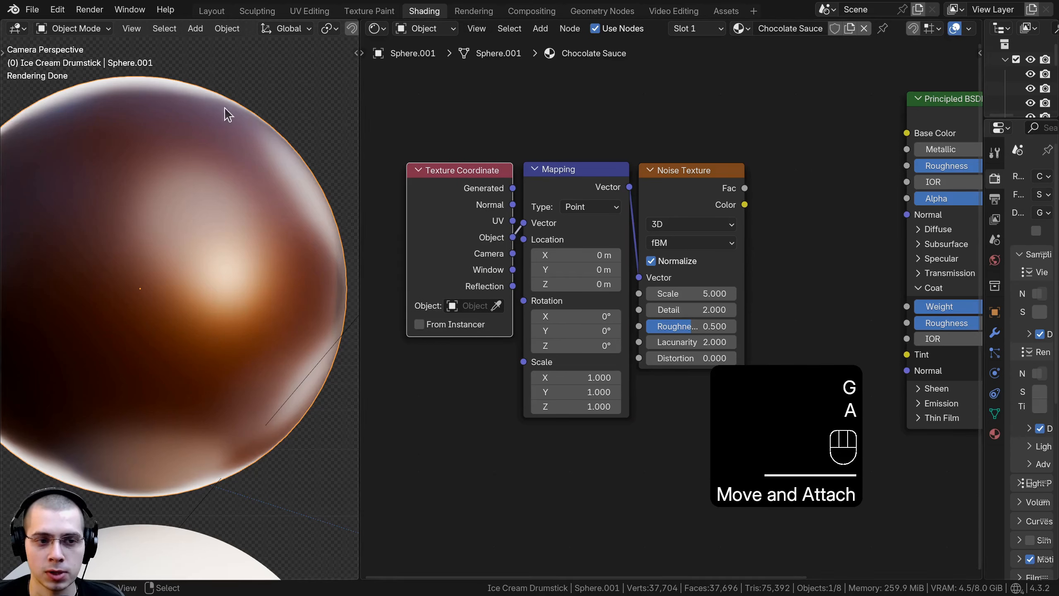
Preview the Noise Texture on the sphere and set its scale to 800.
left_click(707, 201)
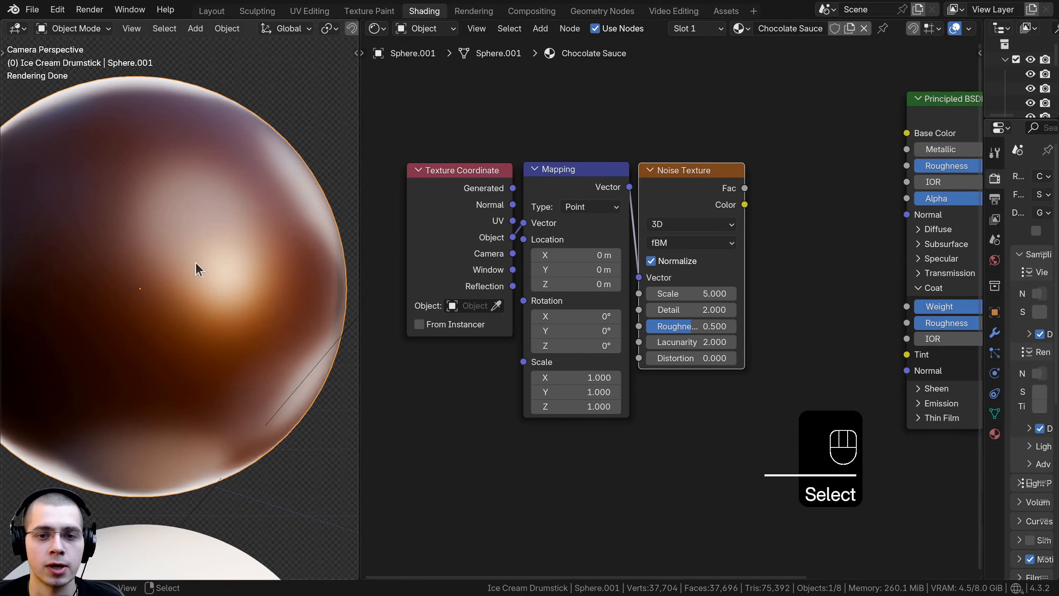
scroll(194, 261, "down", 1)
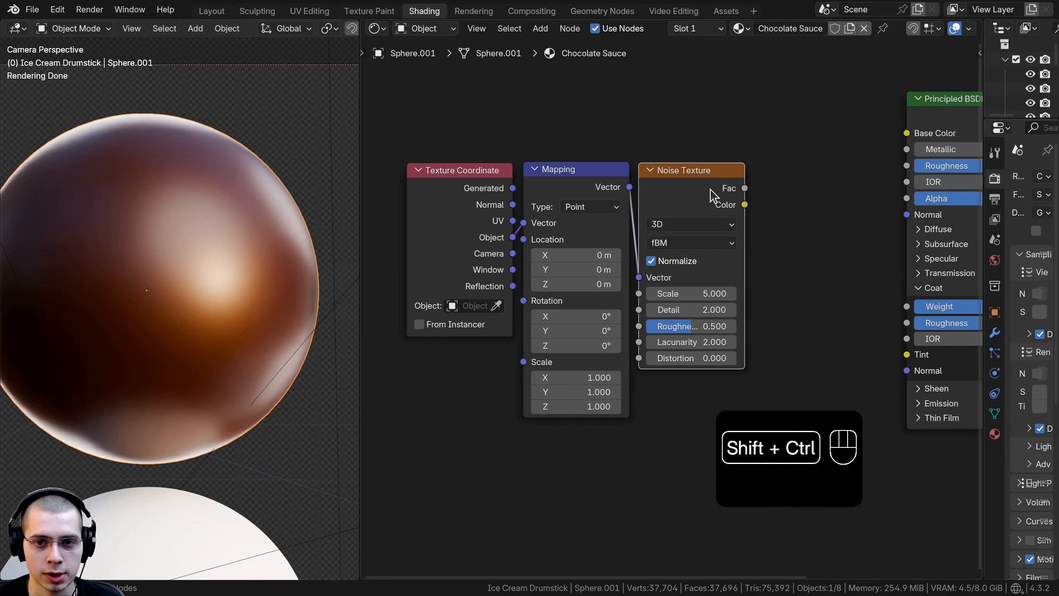
left_click(712, 194, "ctrl+shift")
middle_click_drag(692, 328, 663, 332)
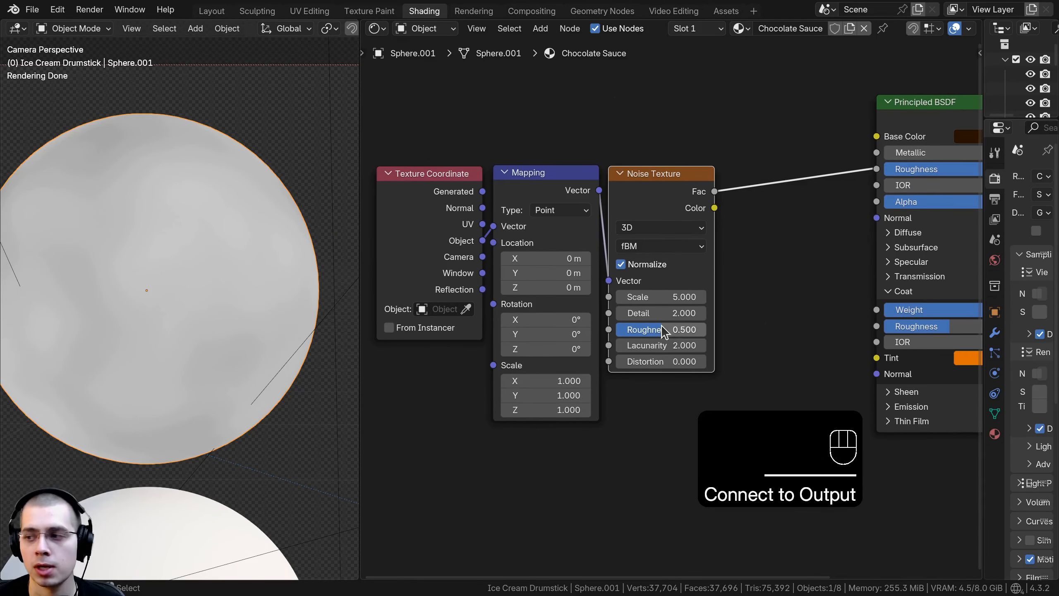
left_click(651, 296)
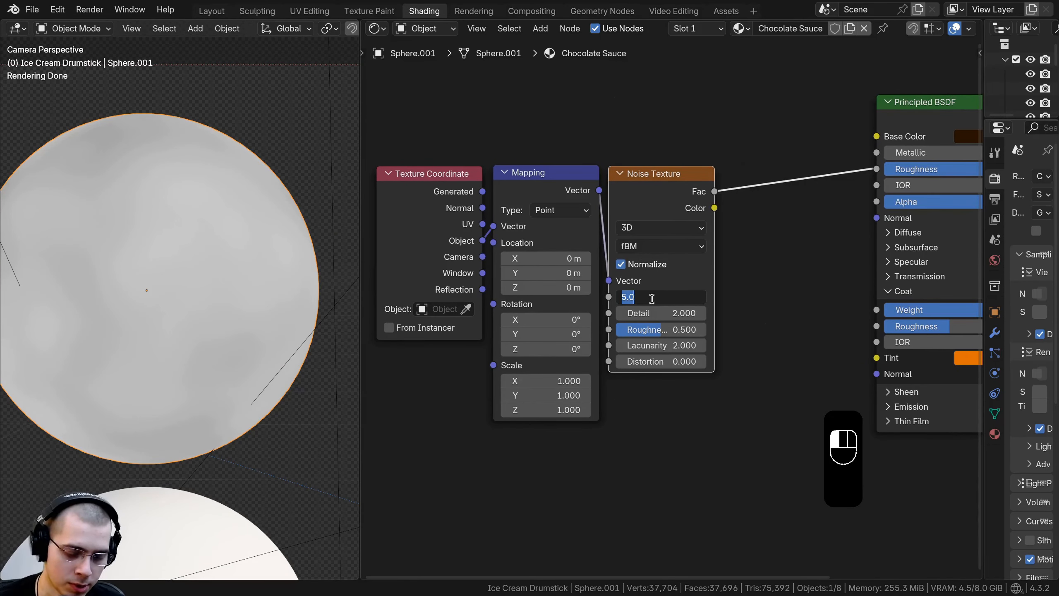
type("800")
key("Return")
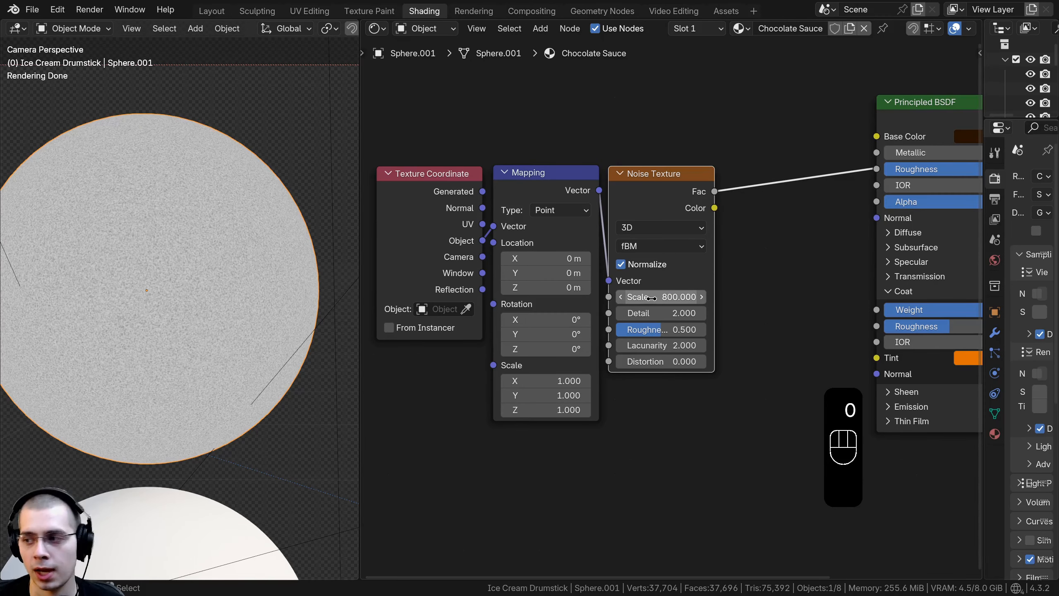
Set the Noise Texture's detail to 8 and its roughness to 0.6.
scroll(652, 296, "up", 2)
left_click(650, 315)
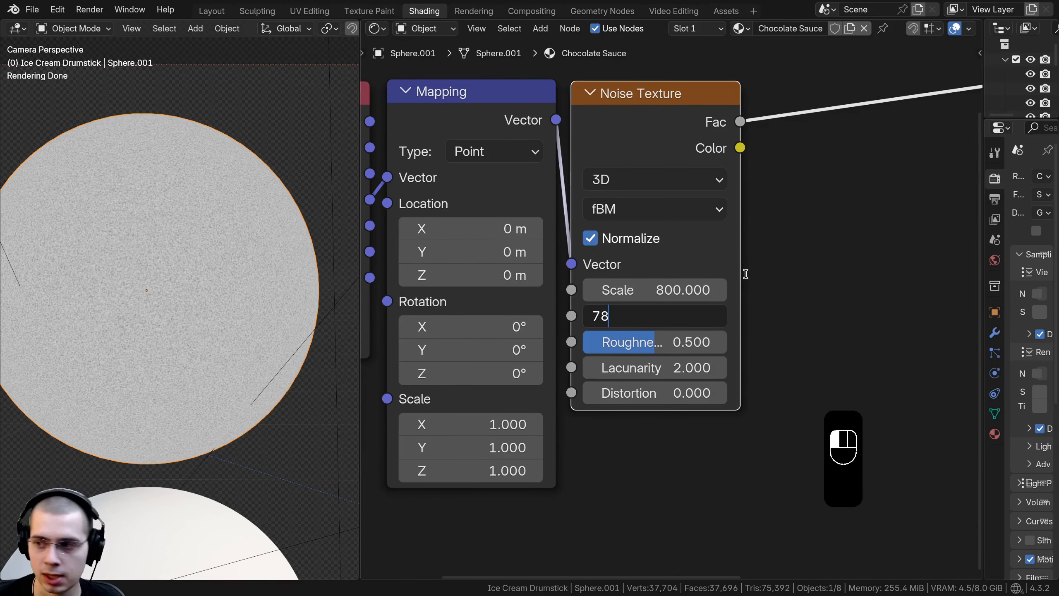
type("78")
key("BackSpace")
key("BackSpace")
type("8")
left_click(673, 337)
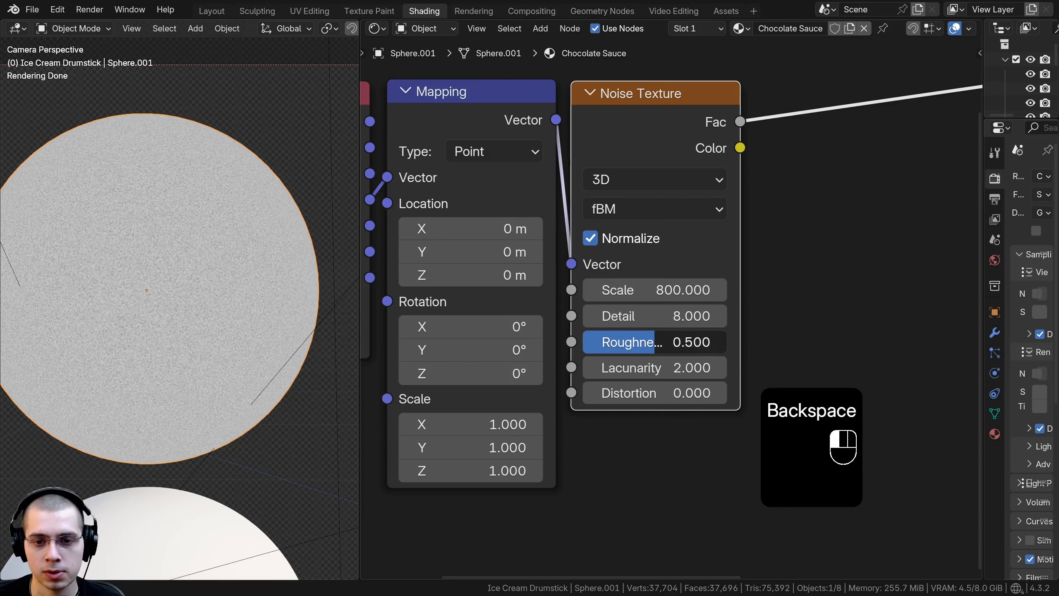
key("BackSpace")
type("6")
key("Return")
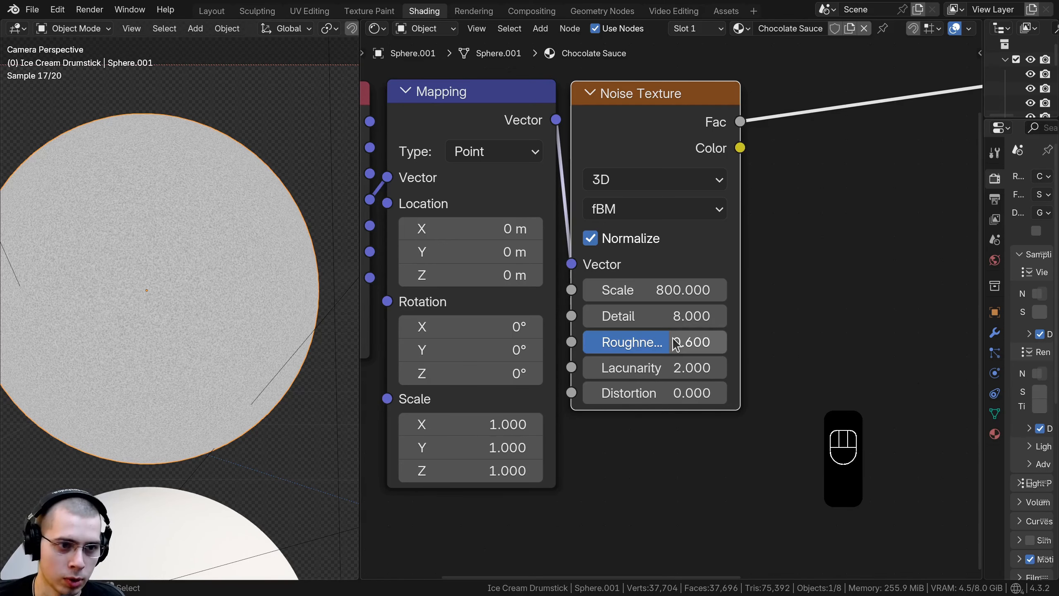
Link the Noise Texture's Fac to the Principled BSDF's Normal and send the shader back to the Material Output.
scroll(569, 138, "down", 3)
left_click_drag(568, 138, 708, 226)
left_click(769, 135, "ctrl+shift")
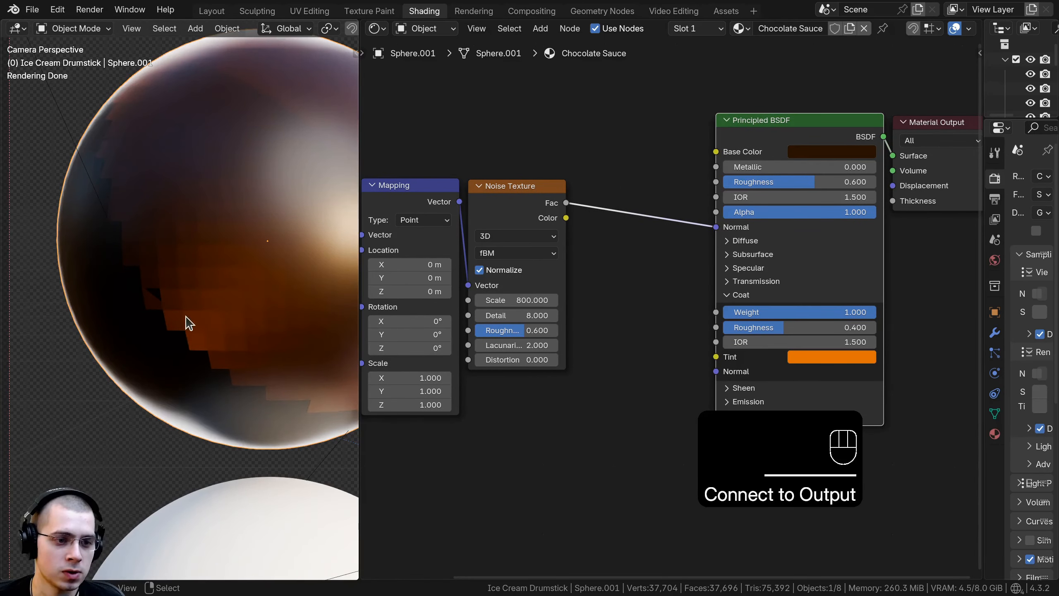
middle_click_drag(185, 318, 96, 346, "shift")
Insert a Bump node between the Noise Texture and the Principled BSDF's Normal, with Fac feeding its Height.
key("shift+a")
left_click(532, 141)
type("bum")
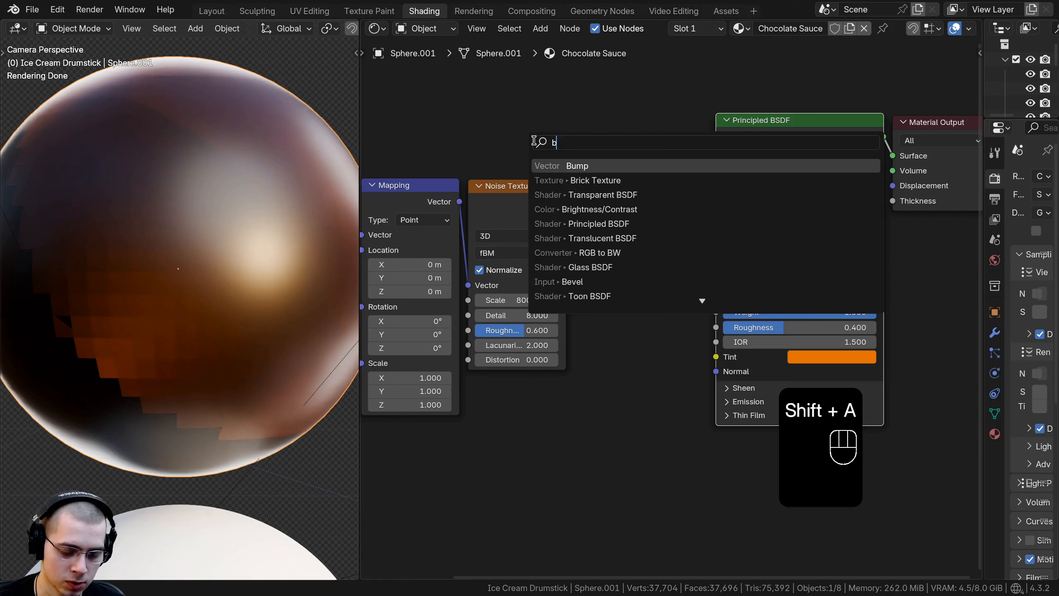
left_click(576, 165)
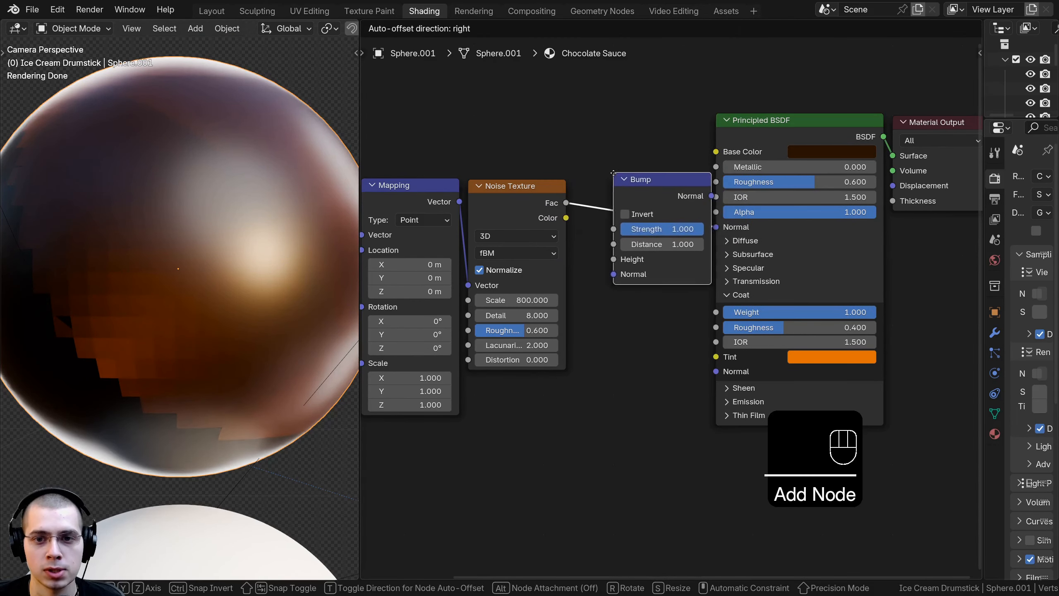
left_click(611, 172)
left_click_drag(613, 274, 612, 259)
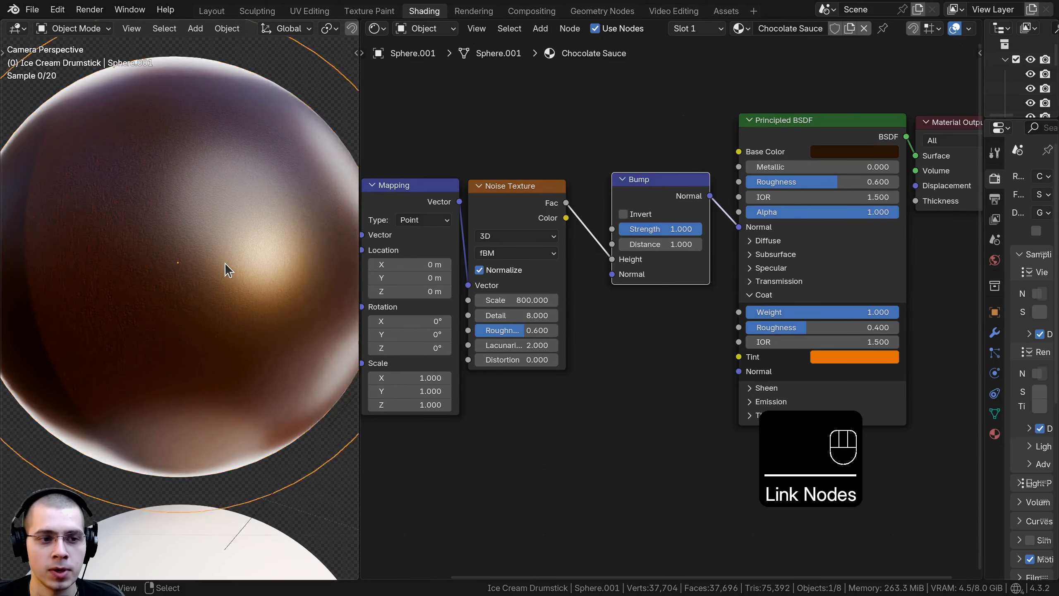
Set the Bump node's strength to 0.07 and check the surface on the chocolate sphere.
scroll(226, 267, "up", 5)
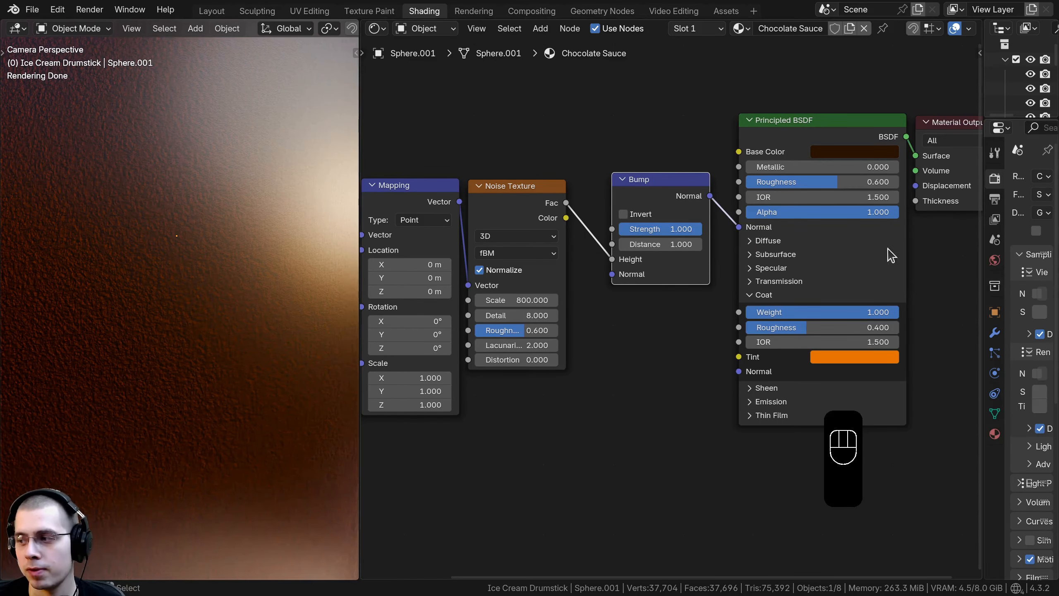
left_click(678, 230)
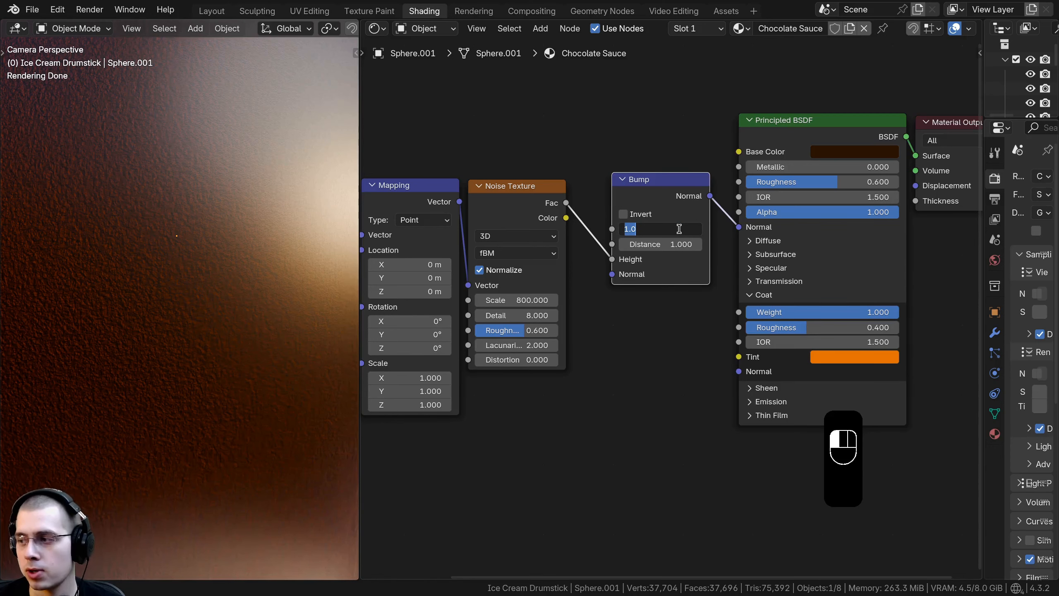
type(".0")
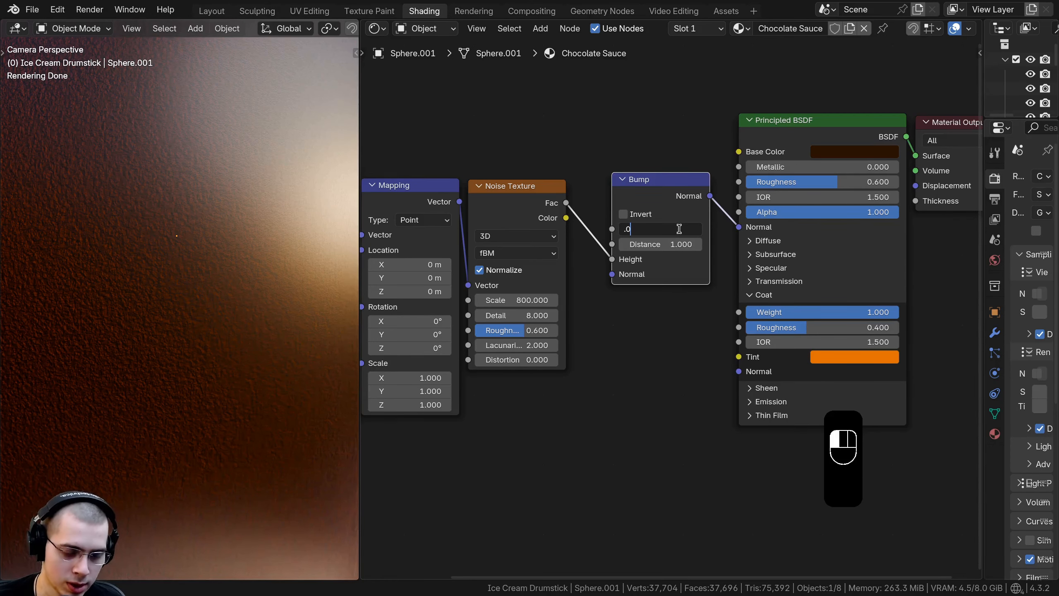
type("7")
key("Return")
scroll(208, 217, "down", 6)
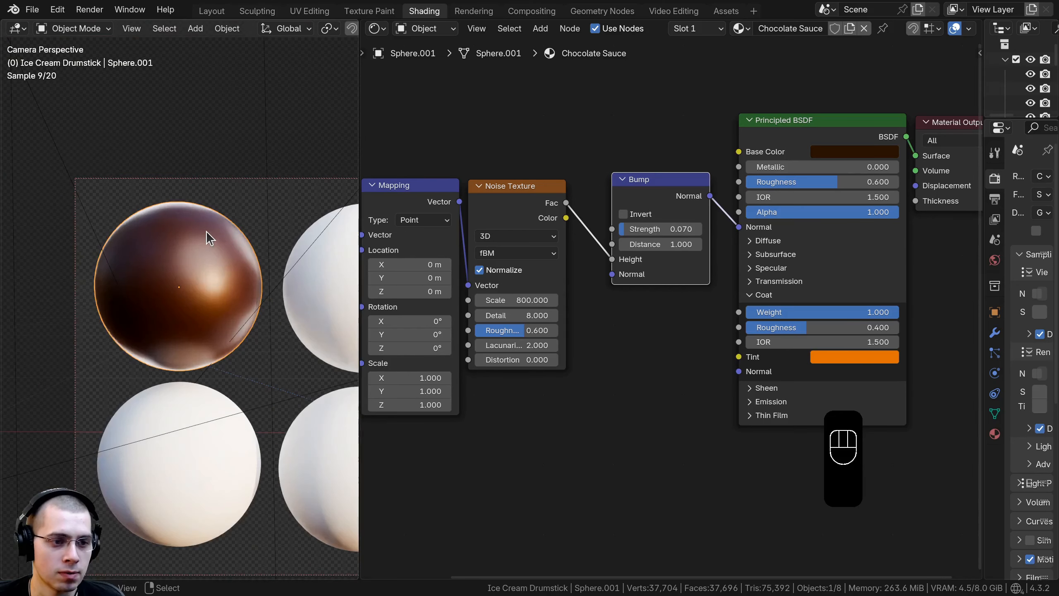
middle_click_drag(215, 232, 177, 254, "shift")
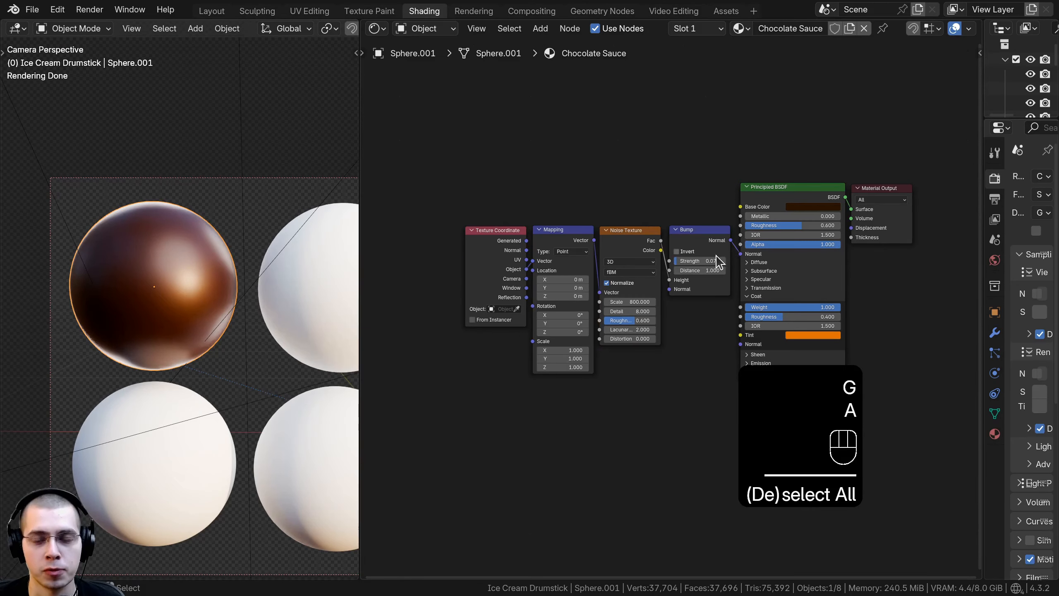
Group all of the Chocolate Sauce nodes except the Material Output into one node group.
middle_click_drag(680, 302, 677, 303)
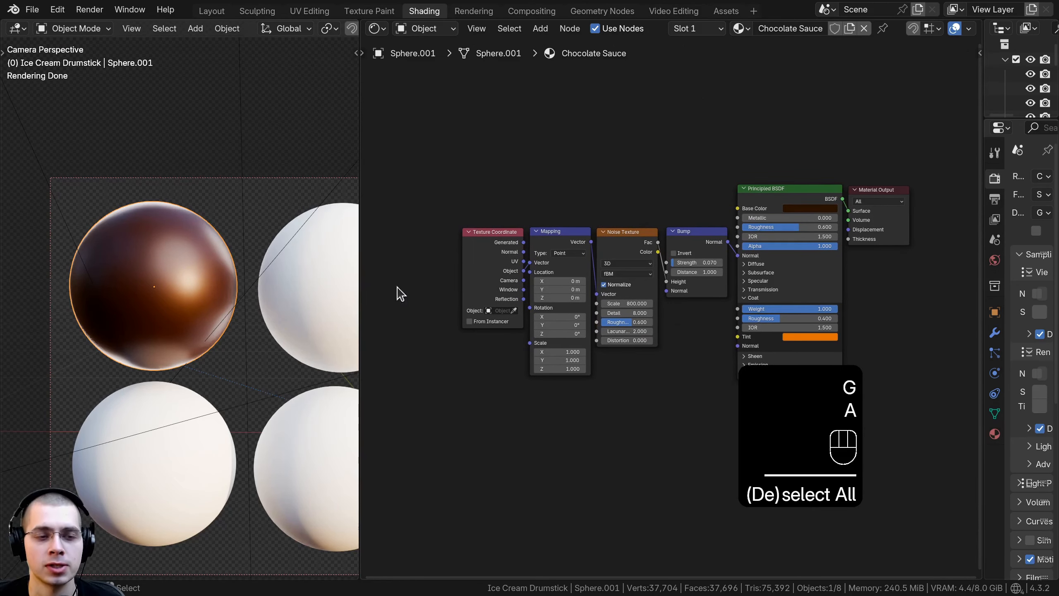
scroll(599, 277, "up", 1)
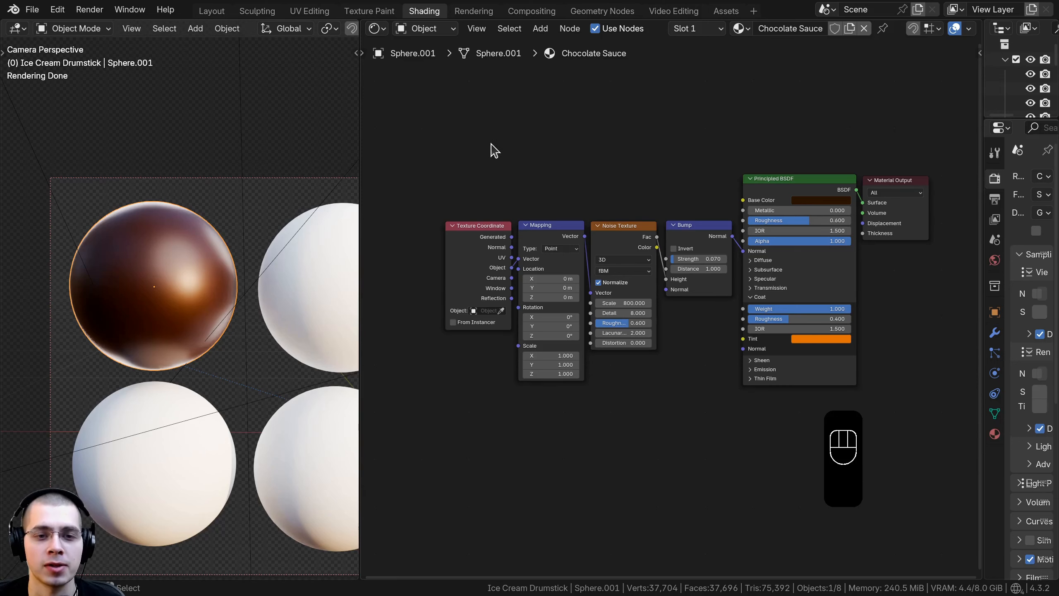
left_click_drag(422, 109, 835, 343)
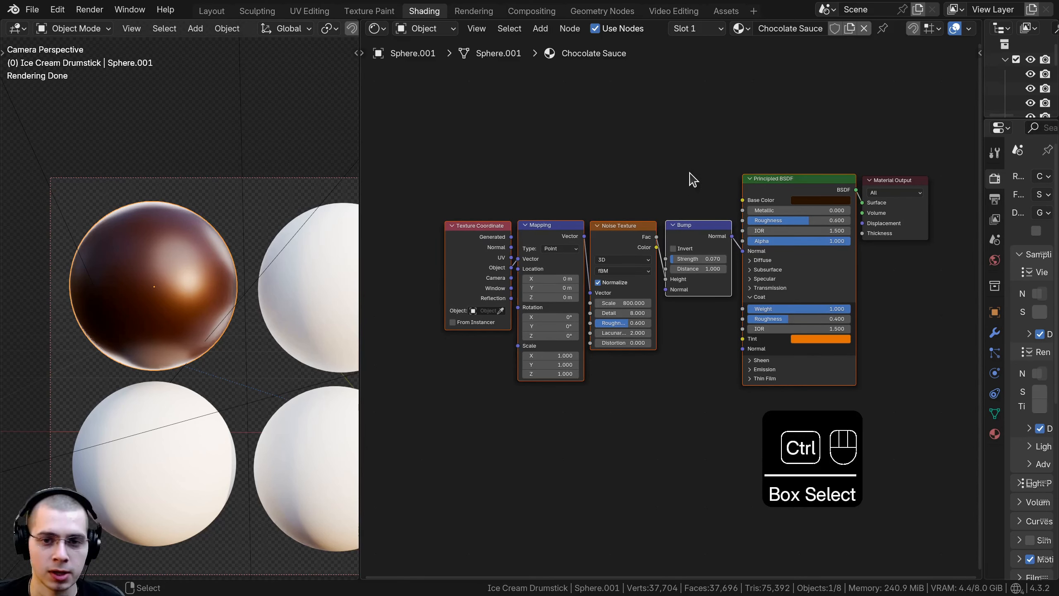
key("ctrl+g")
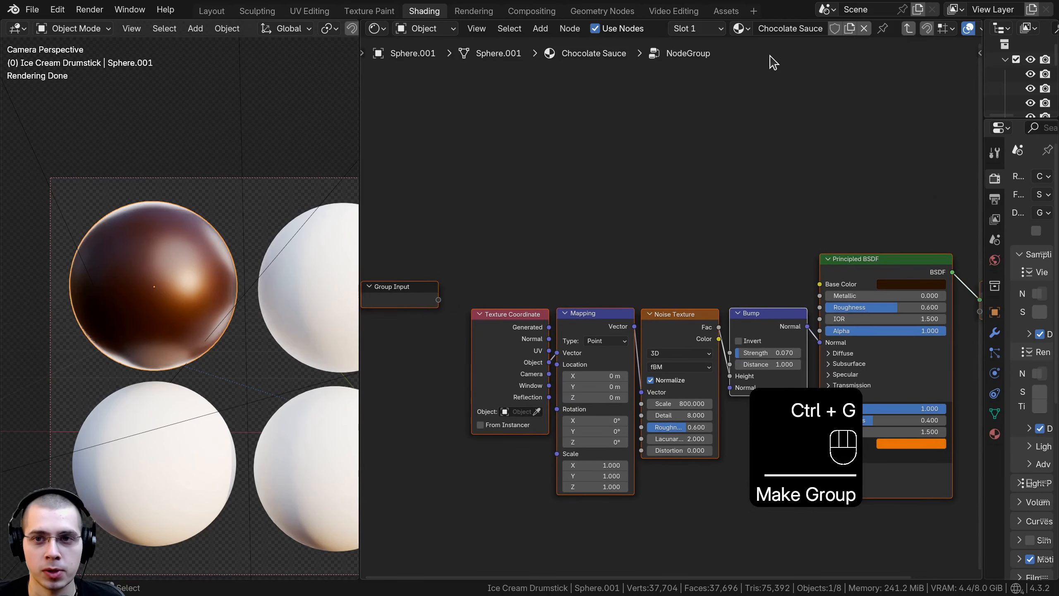
Rename the node group Chocolate Sauce, copying the material's name, and place its node beside the Material Output.
left_click(773, 29)
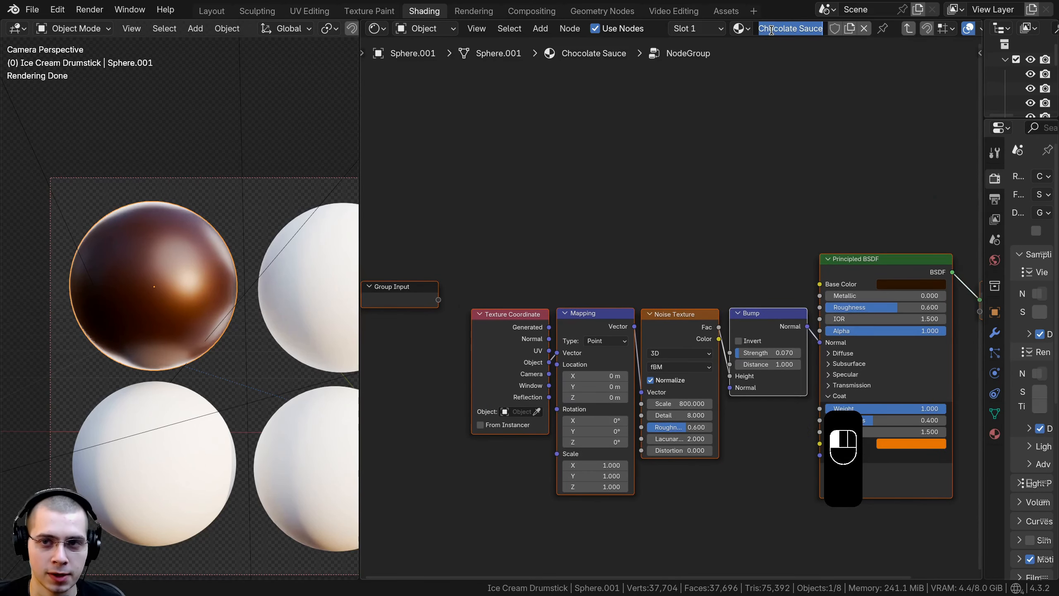
left_click(788, 76)
key("Tab")
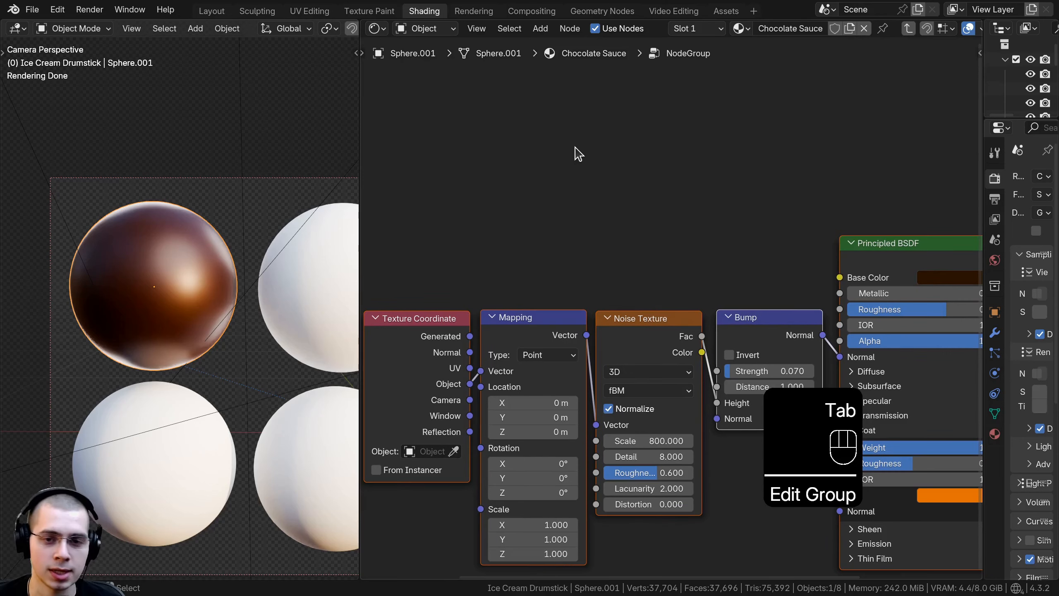
key("Tab")
left_click(496, 262)
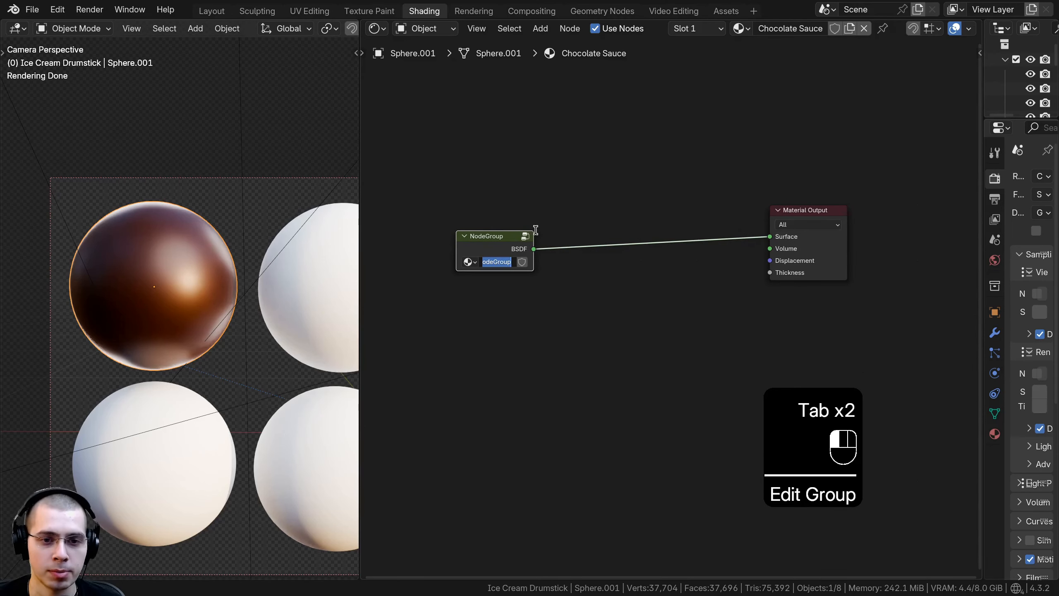
left_click(553, 218)
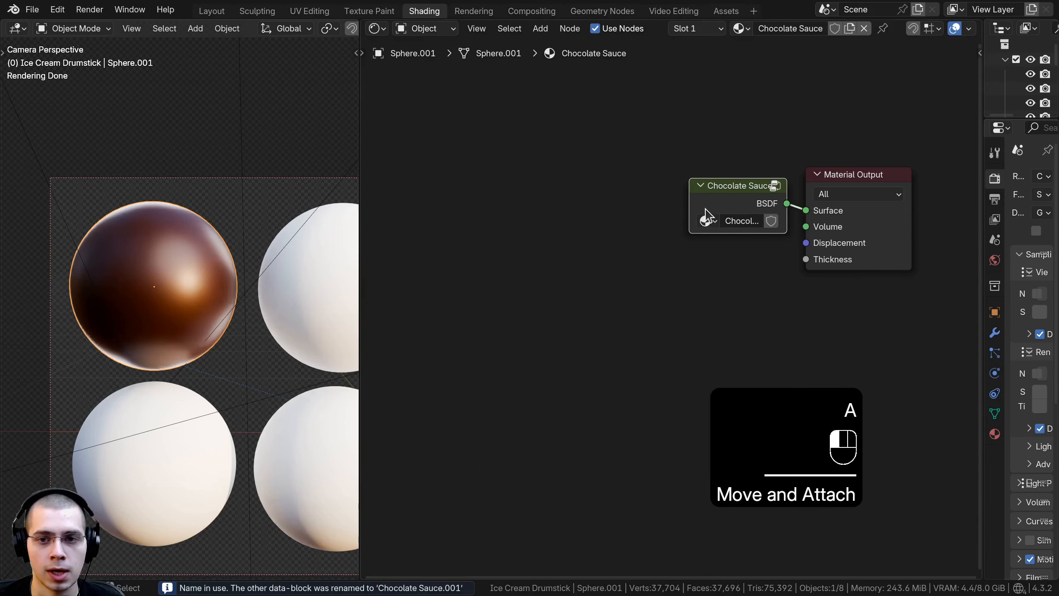
left_click_drag(689, 198, 636, 201)
left_click(599, 205)
Inside the Chocolate Sauce group, rename the BSDF output socket to Shader.
key("Tab")
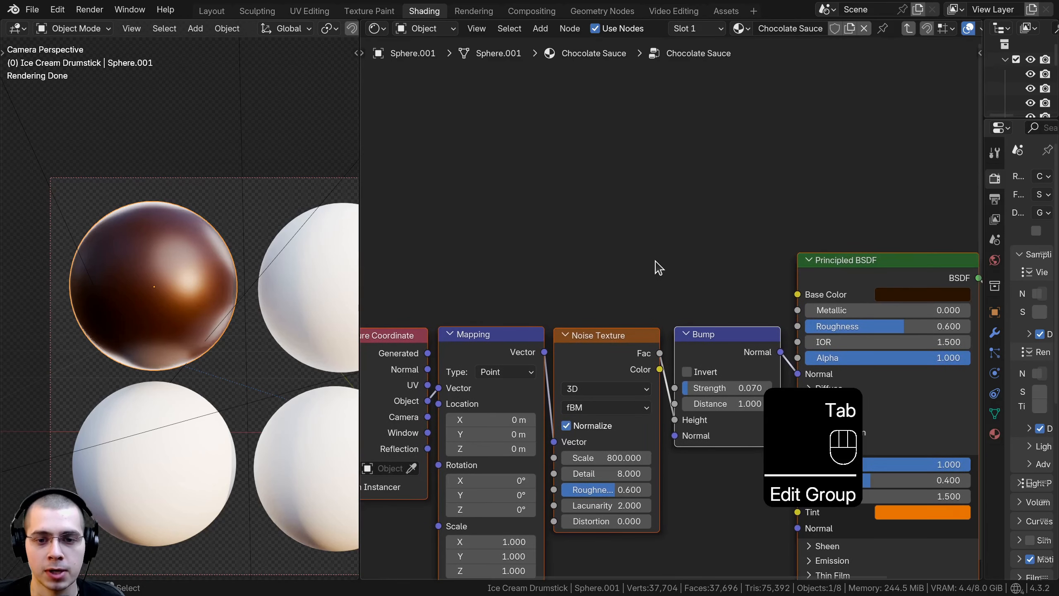
scroll(651, 214, "down", 1)
key("n")
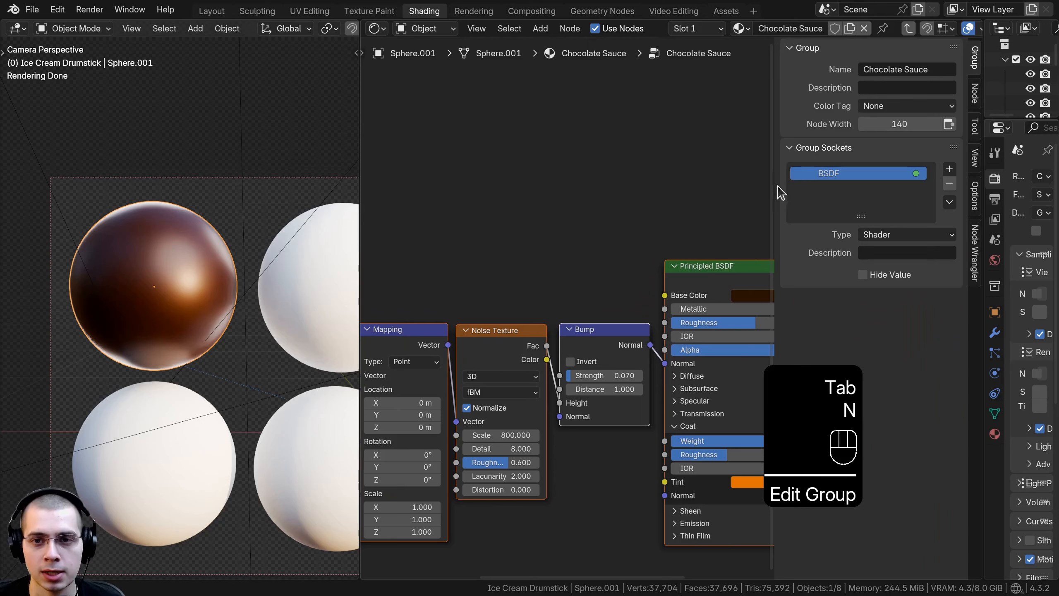
double_click(830, 176)
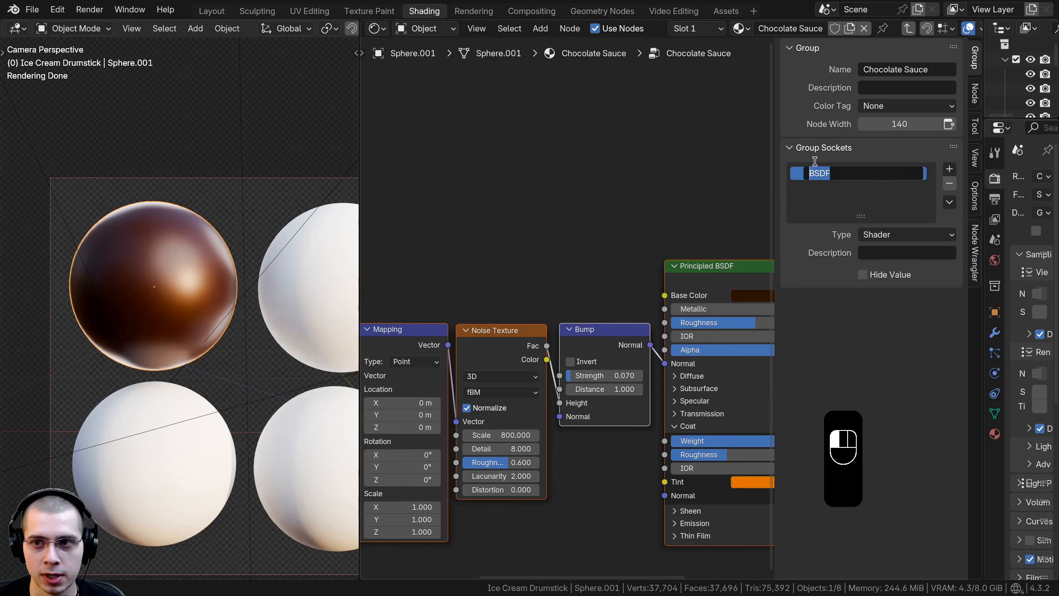
type("Shad")
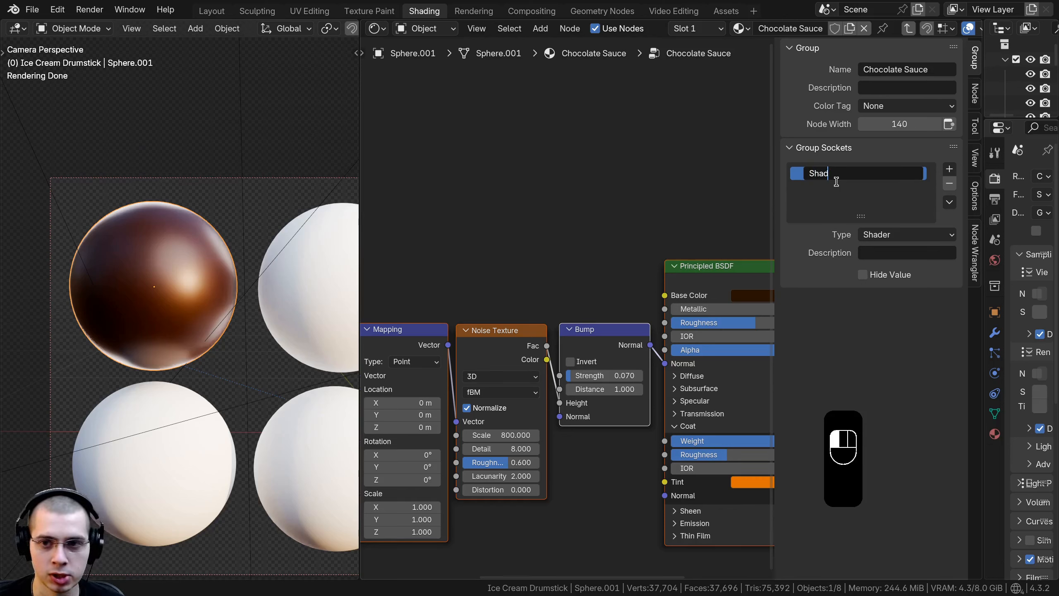
type("er")
key("Return")
Move the Group Input node above the Bump node, next to the Principled BSDF.
scroll(565, 309, "down", 3)
middle_click_drag(554, 303, 689, 264)
scroll(684, 267, "down", 2)
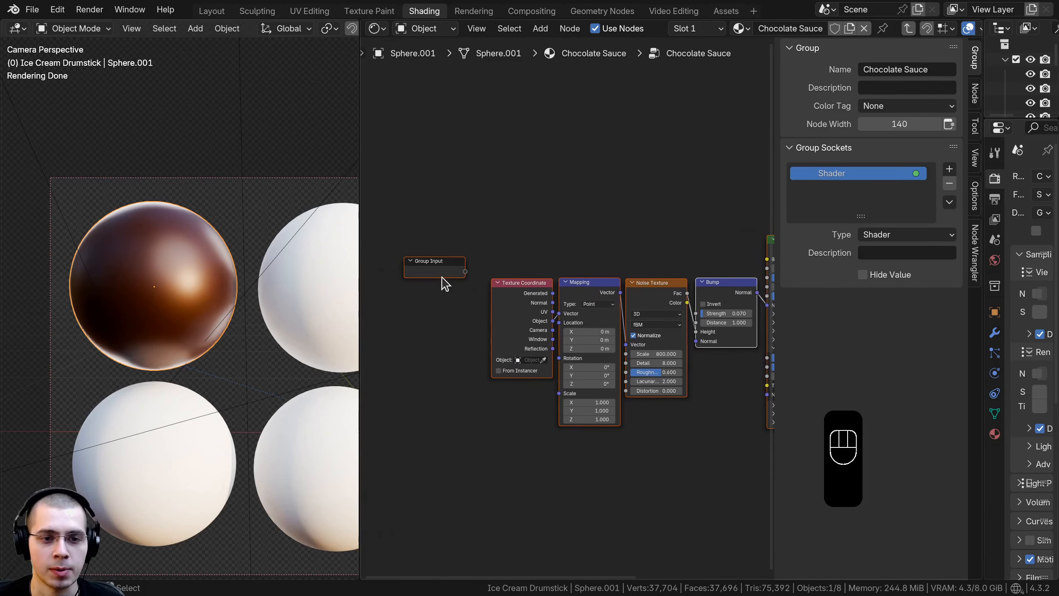
left_click(441, 275)
key("g")
left_click(447, 287)
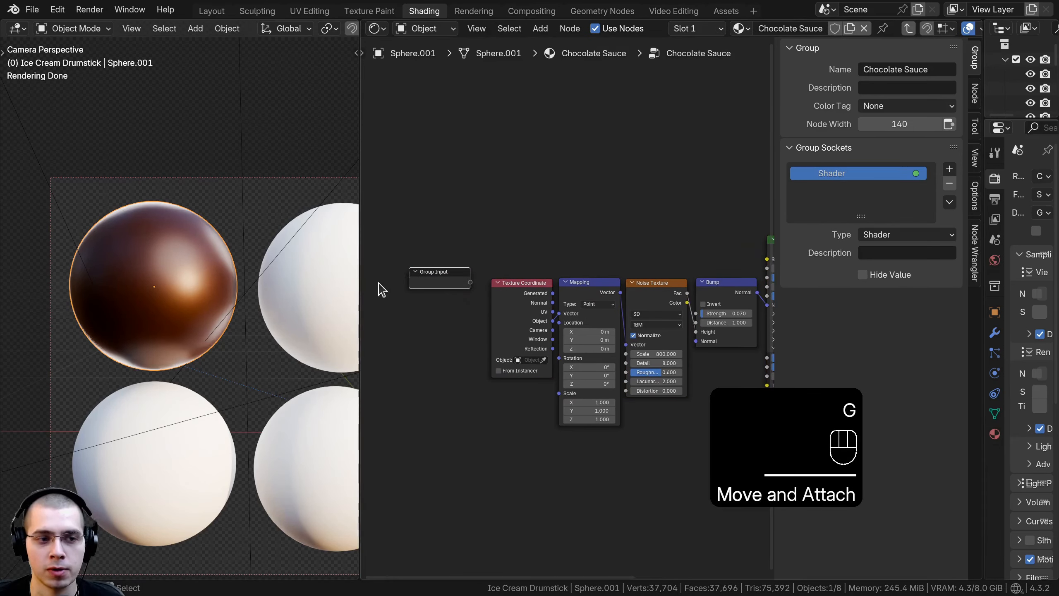
scroll(226, 300, "up", 3)
middle_click_drag(612, 301, 574, 244)
scroll(575, 245, "up", 4)
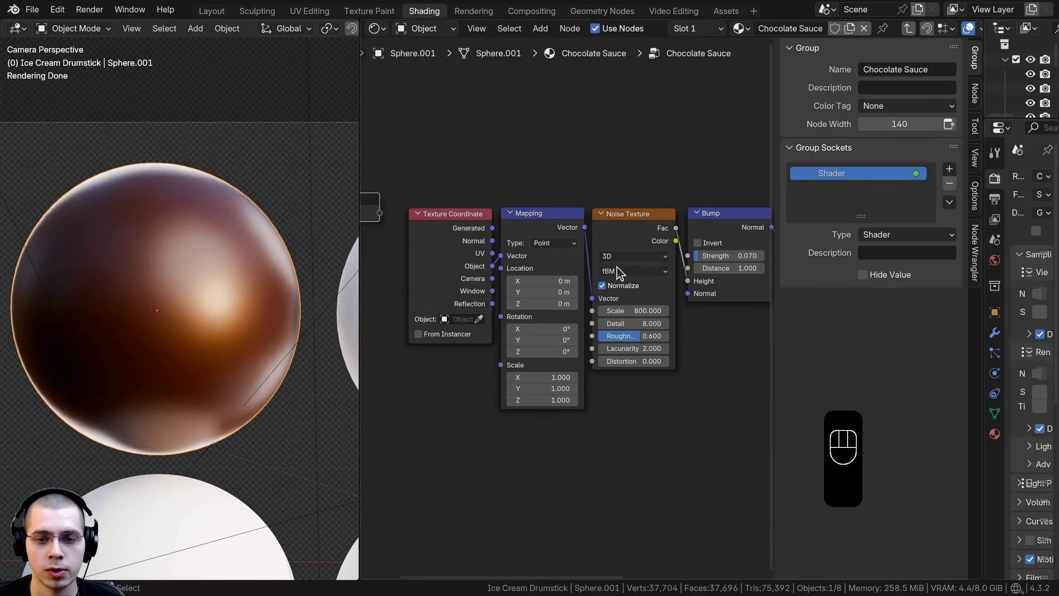
scroll(475, 300, "down", 2)
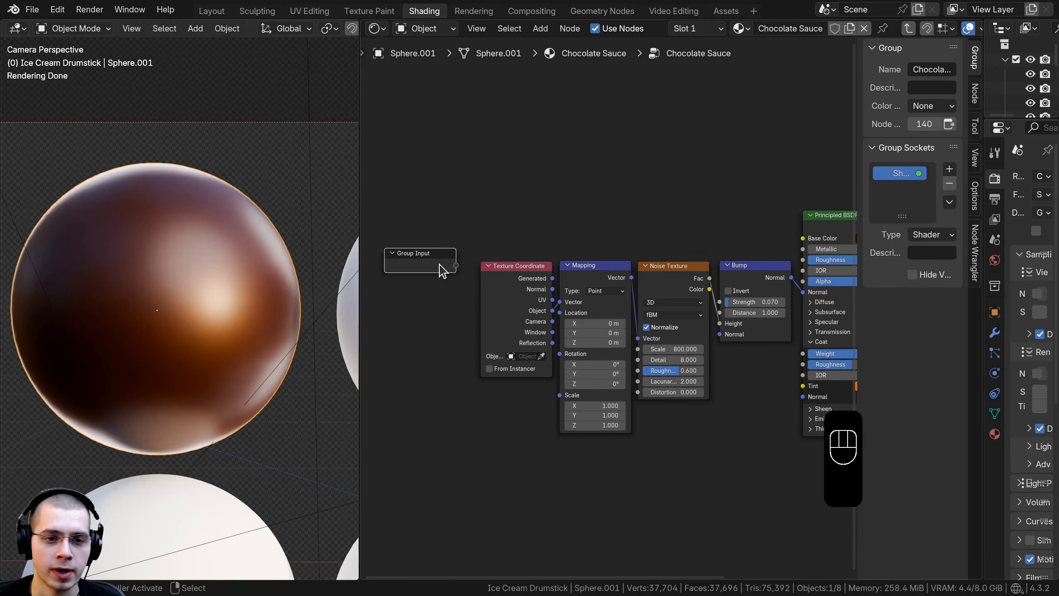
key("g")
left_click(681, 213)
middle_click_drag(684, 211, 528, 217)
key("g")
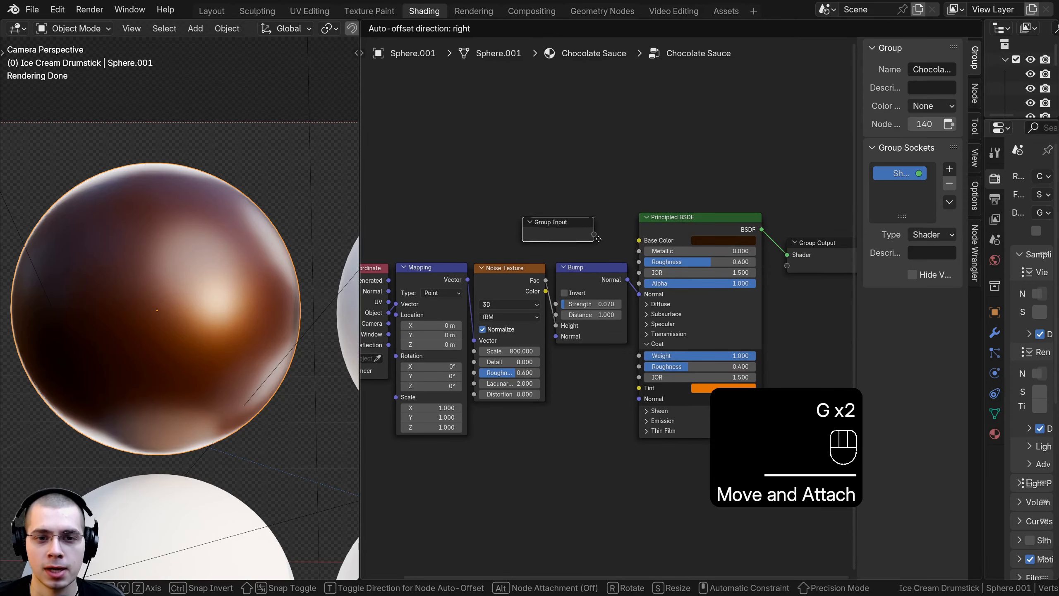
left_click(604, 244)
scroll(604, 232, "up", 2)
middle_click_drag(601, 227, 602, 216)
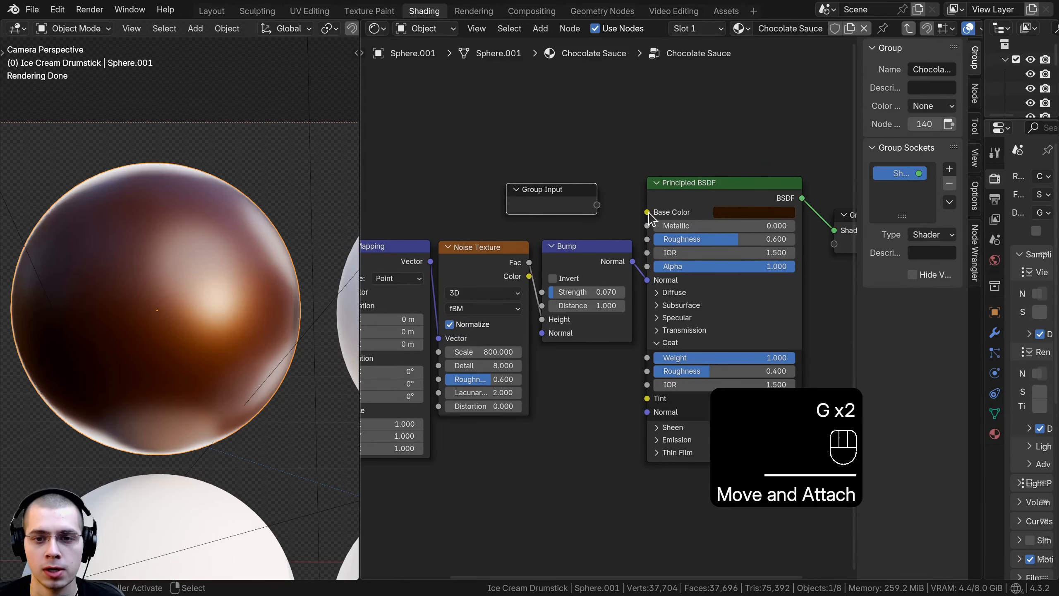
Expose the Principled BSDF's Base Color and Roughness as inputs of the group.
left_click_drag(646, 212, 597, 205)
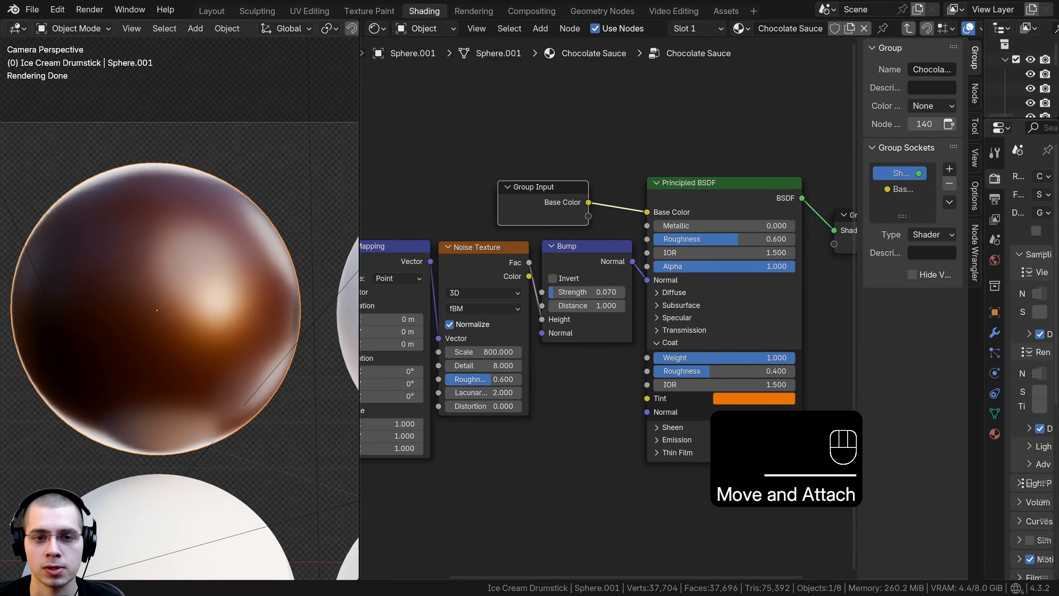
middle_click_drag(596, 204, 612, 203)
left_click_drag(662, 237, 564, 194)
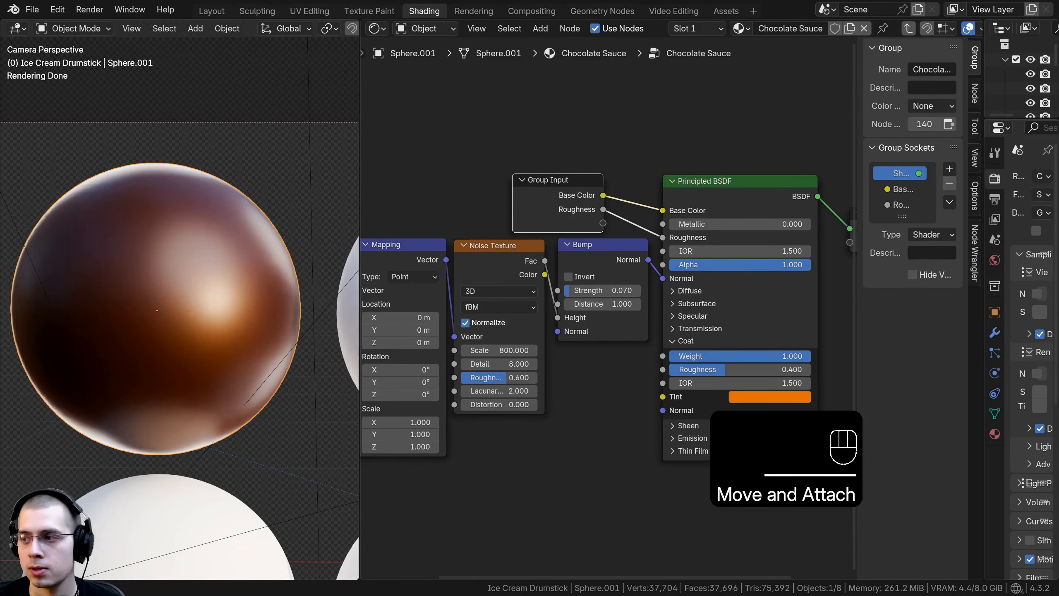
Move the Group Input near the Coat settings and expose the coat Weight, Roughness and Tint as group inputs.
middle_click_drag(573, 237, 554, 164)
key("g")
left_click(596, 365)
middle_click_drag(567, 354, 522, 325)
scroll(521, 325, "up", 2)
key("g")
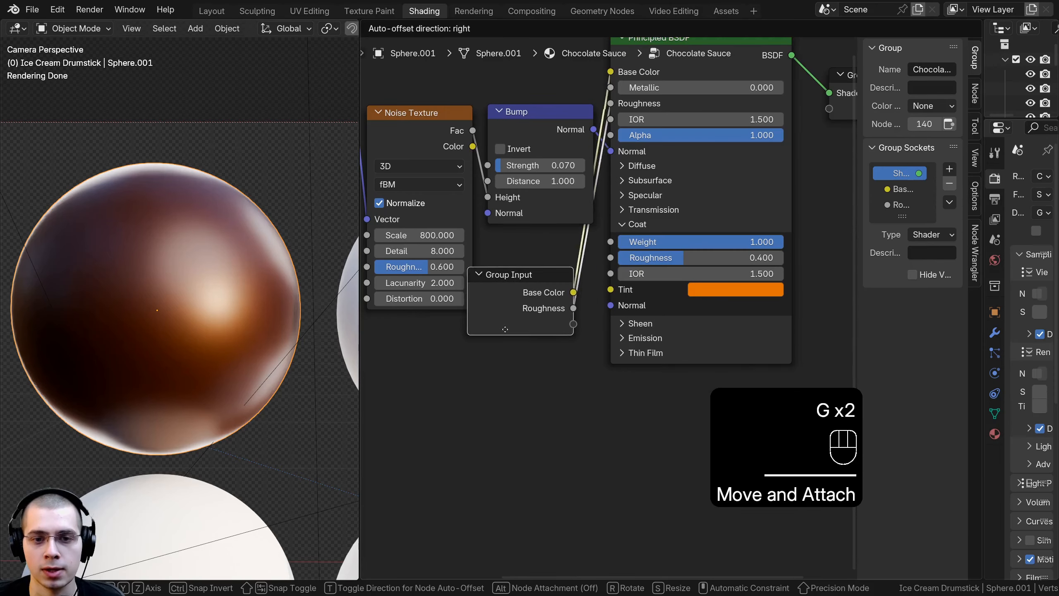
left_click(450, 348)
middle_click_drag(649, 281, 657, 257)
middle_click_drag(611, 222, 616, 220)
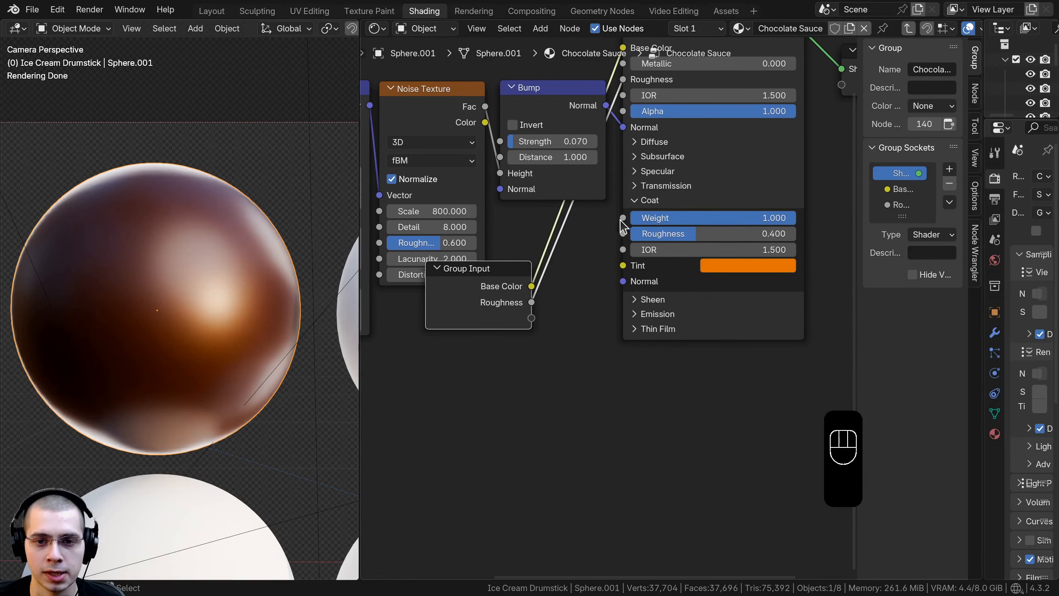
left_click_drag(623, 217, 531, 318)
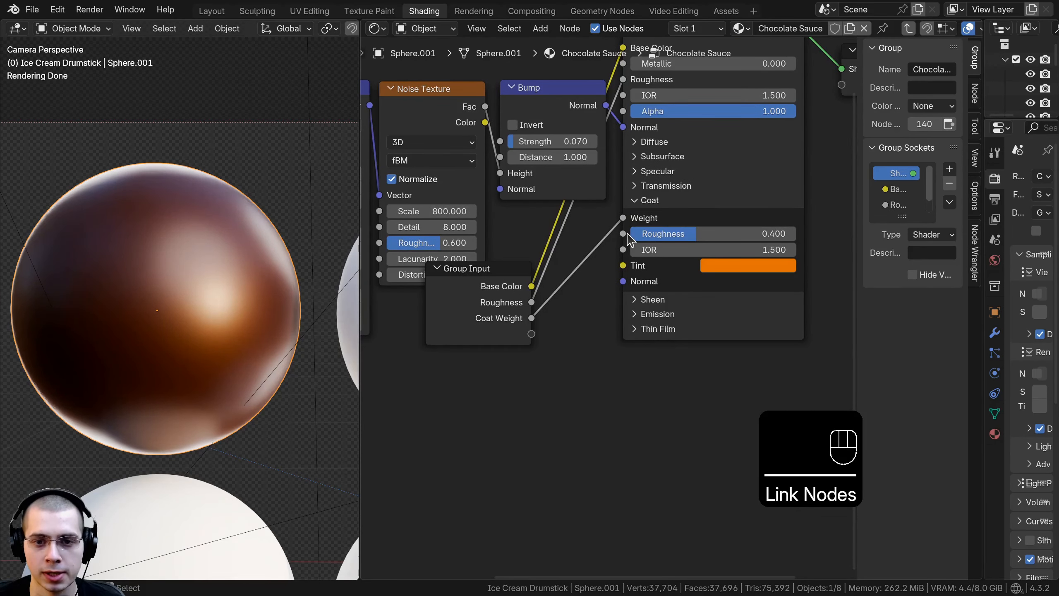
left_click_drag(627, 234, 534, 346)
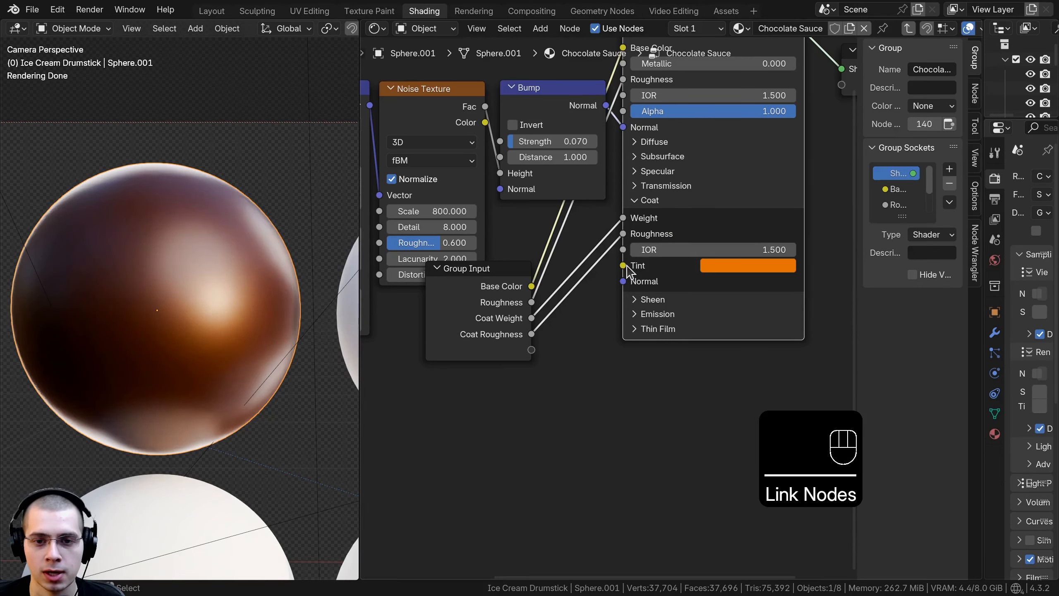
left_click_drag(626, 266, 532, 350)
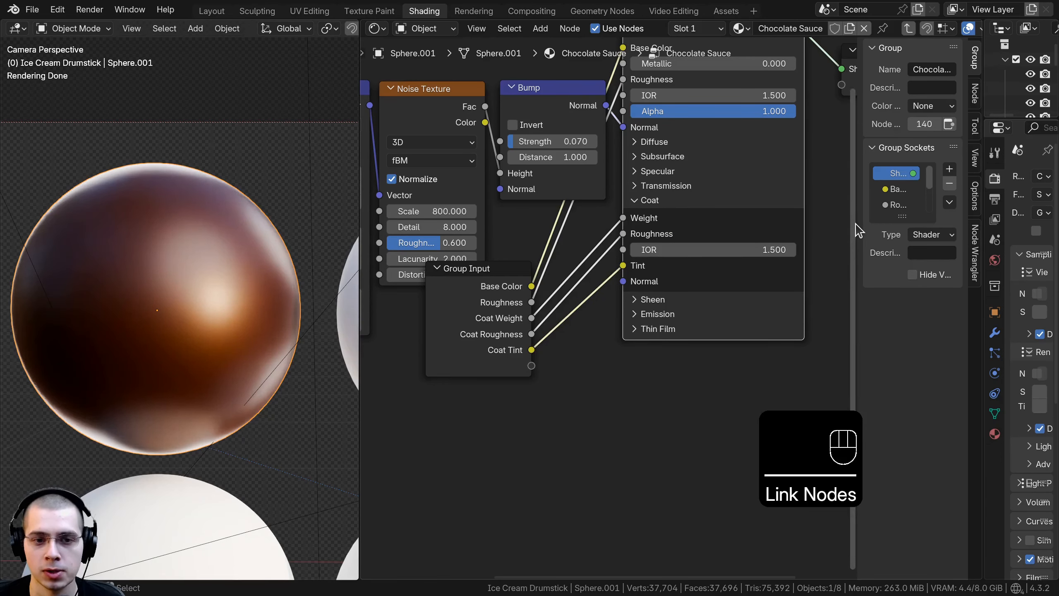
Enlarge the group sockets list and rename the Coat Weight socket to Clear Coat Weight.
left_click_drag(854, 219, 658, 216)
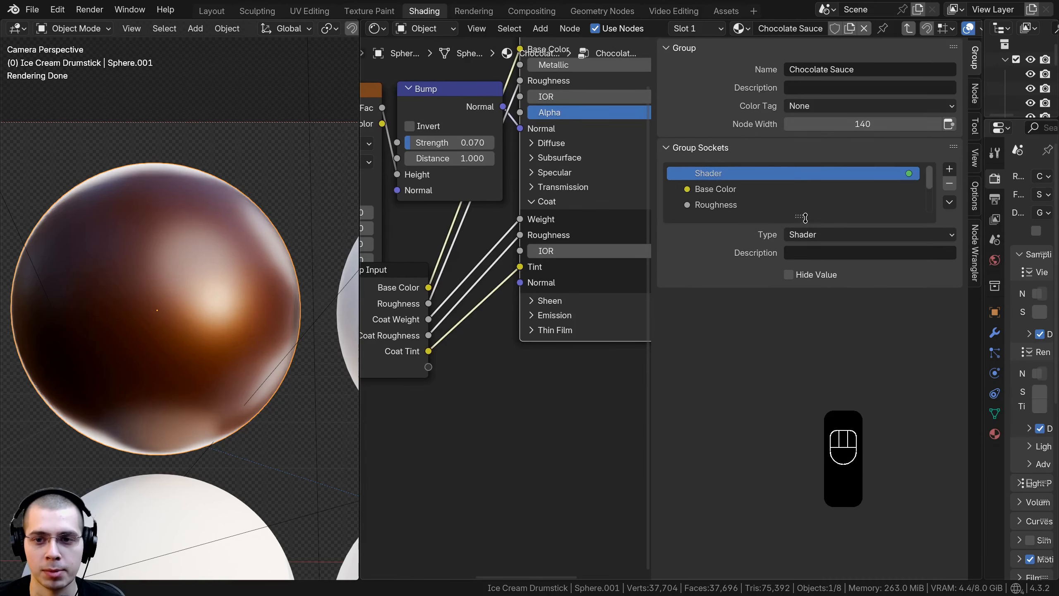
left_click_drag(799, 217, 798, 342)
left_click(699, 225)
double_click(699, 221)
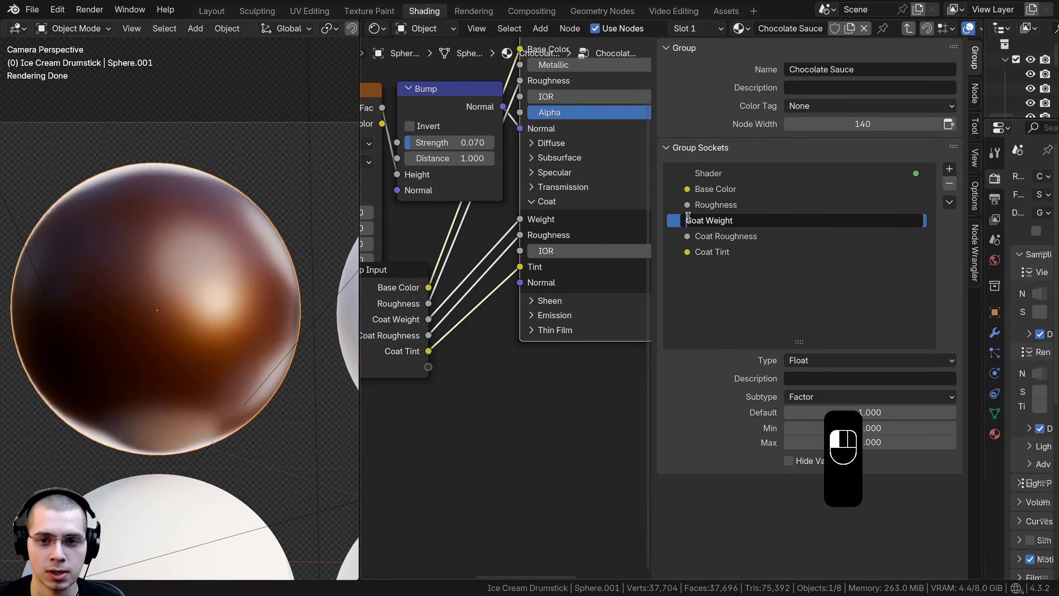
type("Clear")
key("Return")
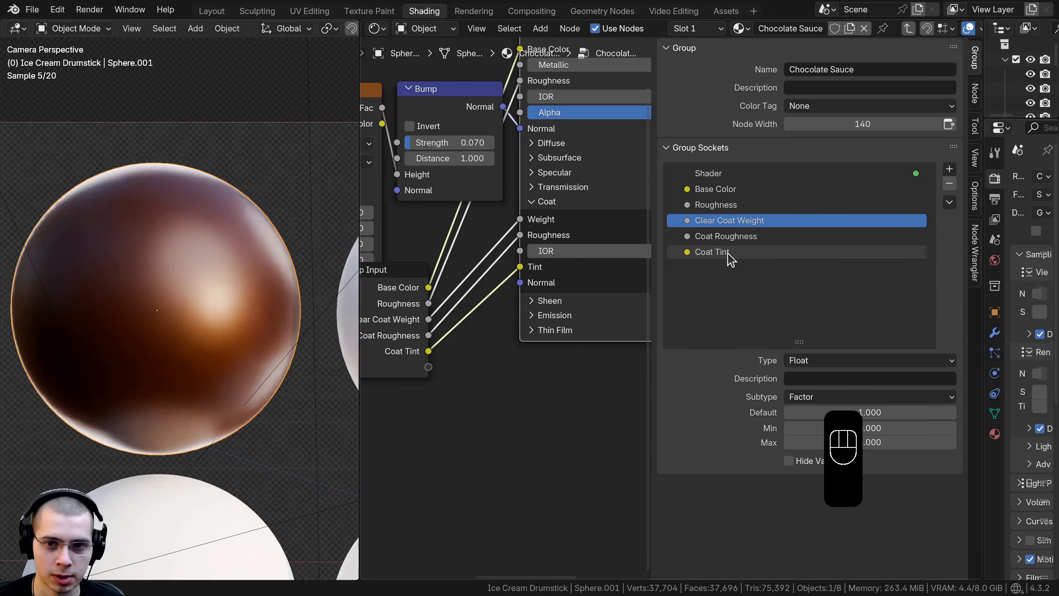
Rename the Coat Roughness and Coat Tint sockets to Clear Coat Roughness and Clear Coat Tint.
double_click(686, 234)
left_click(686, 235)
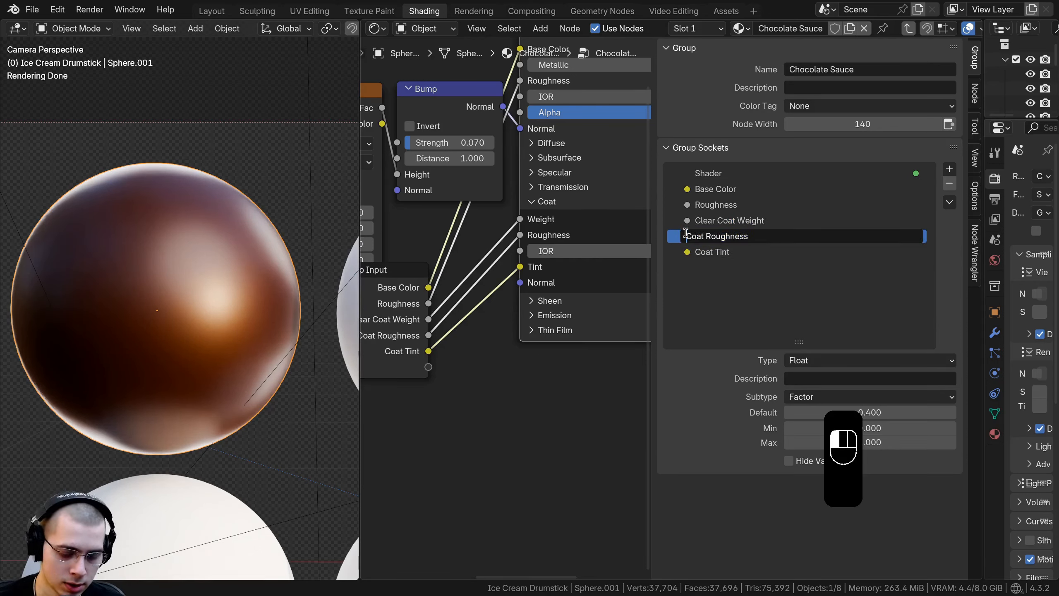
type("Clear")
key("Return")
double_click(688, 252)
left_click(686, 250)
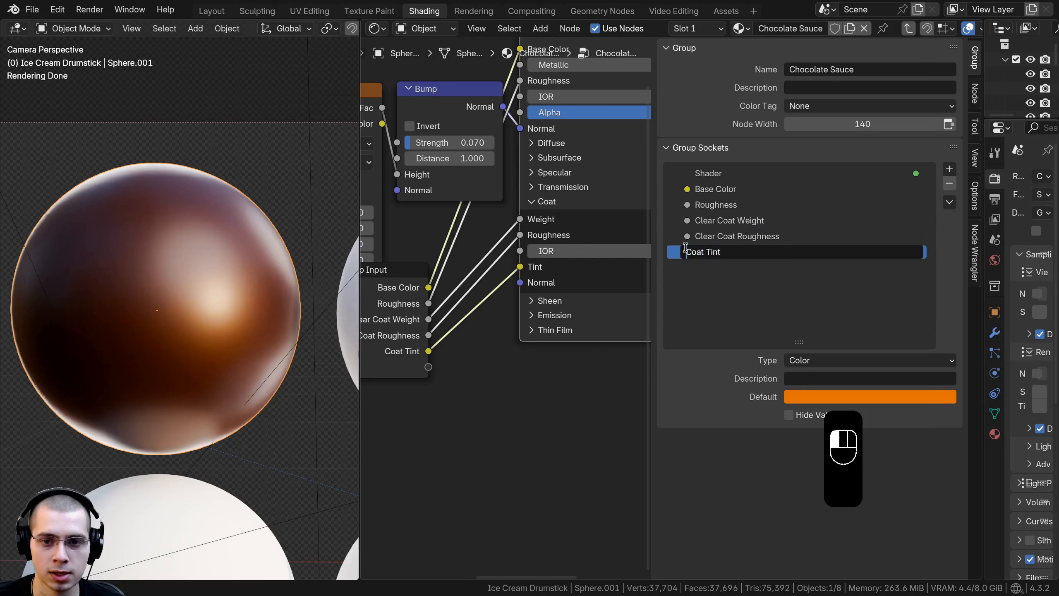
type("Clear")
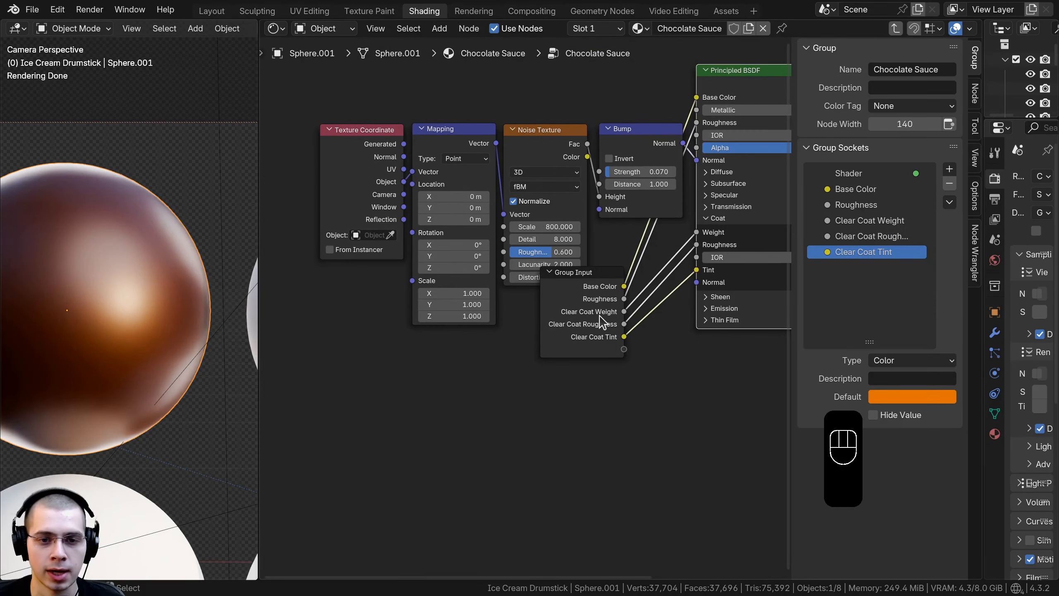
Move the Group Input node above the Texture Coordinate and Mapping nodes.
left_click(599, 322)
scroll(571, 317, "down", 2)
middle_click_drag(570, 318, 684, 364)
key("g")
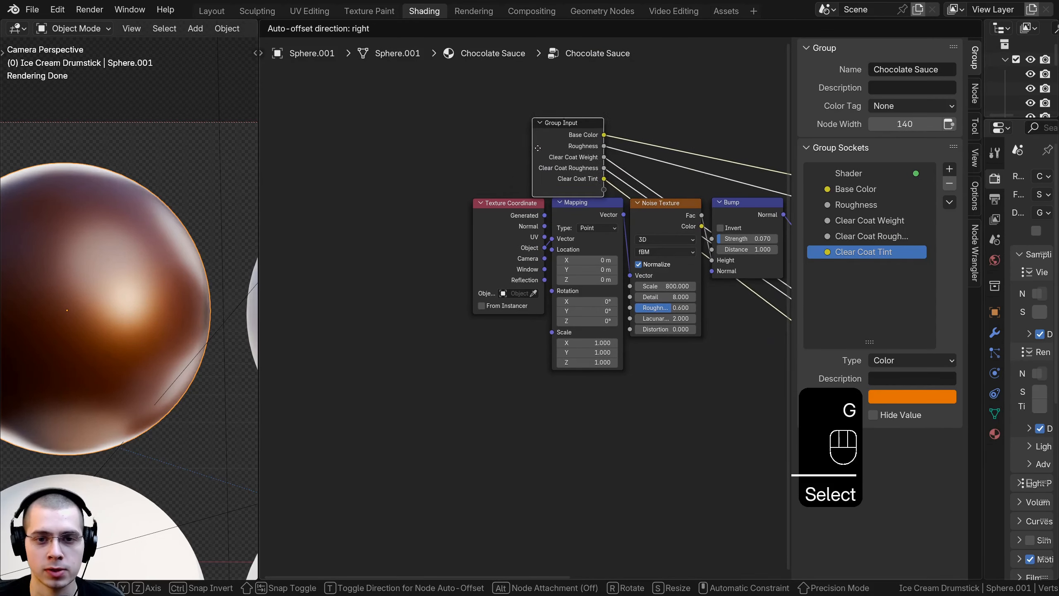
left_click(535, 148)
middle_click_drag(529, 170, 476, 196)
scroll(498, 250, "up", 2)
middle_click_drag(496, 249, 455, 286)
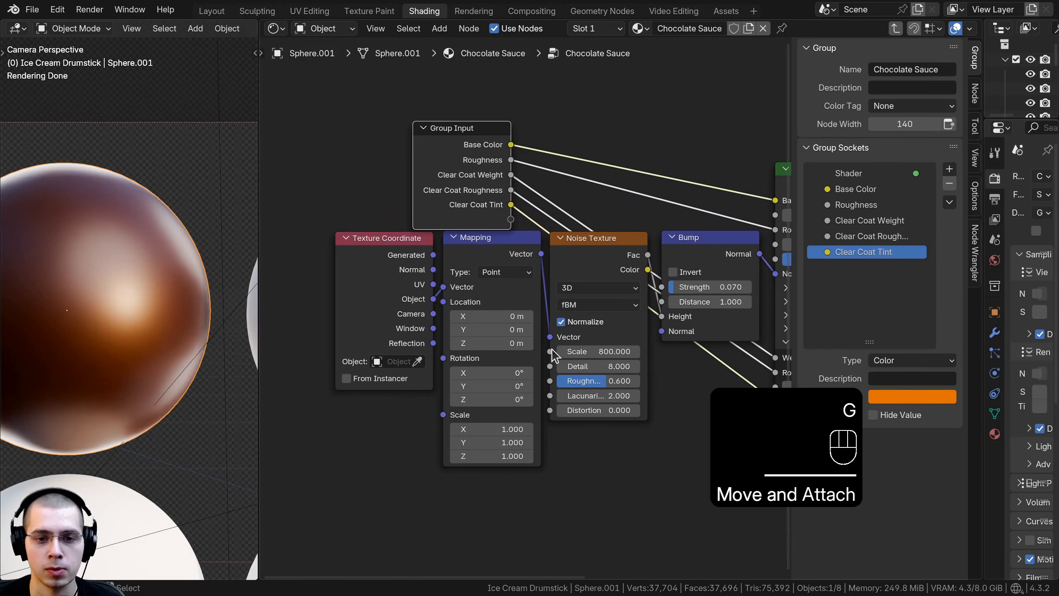
Expose the Noise Texture's Scale, Detail and Roughness as group inputs, moving the Group Input clear of the nodes beneath.
left_click_drag(550, 352, 512, 218)
left_click_drag(488, 194, 474, 187)
left_click_drag(550, 366, 497, 229)
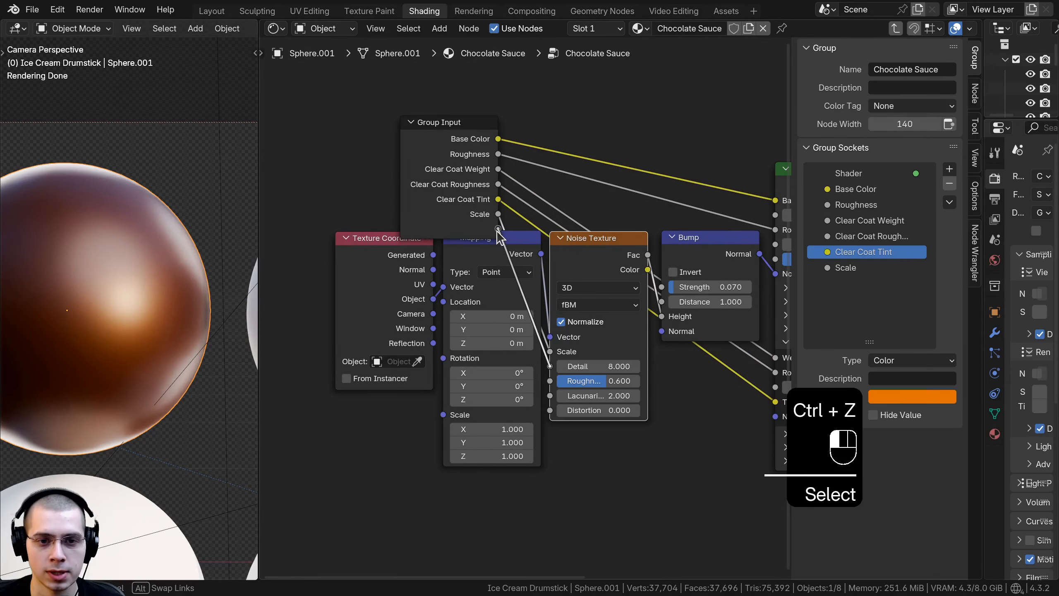
left_click_drag(470, 185, 464, 129)
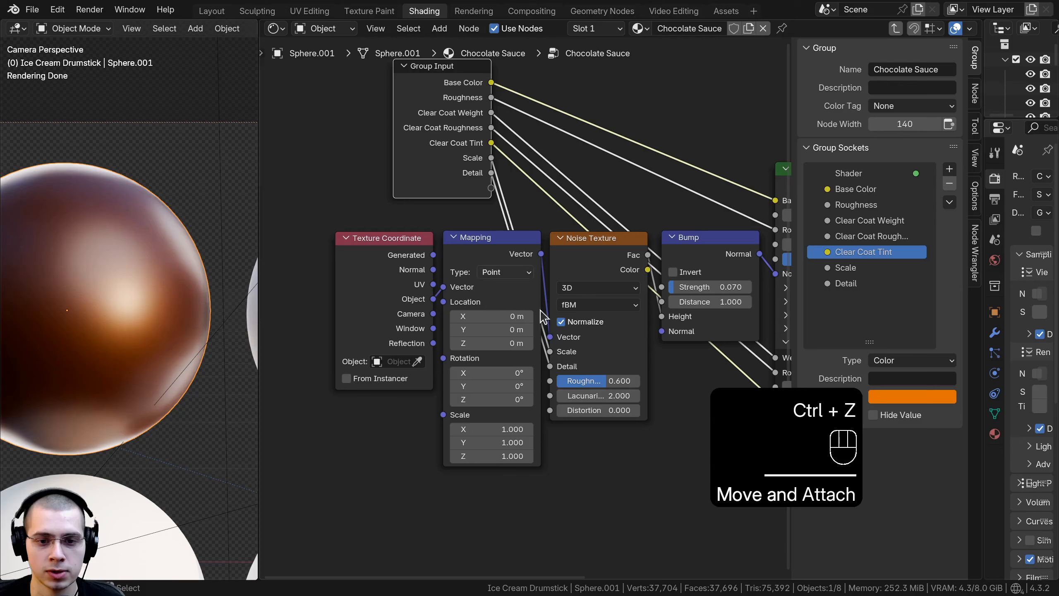
left_click_drag(551, 382, 448, 176)
Rename the sockets feeding the Noise Texture to Noise Scale, Noise Detail and Noise Roughness.
double_click(826, 266)
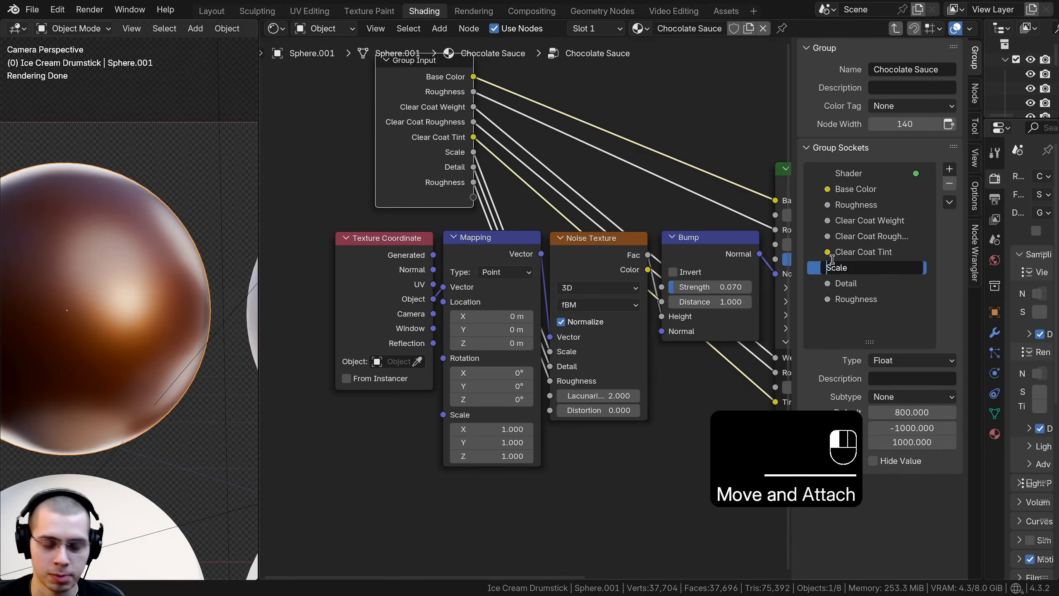
type("Noise")
key("BackSpace")
type("se")
key("Return")
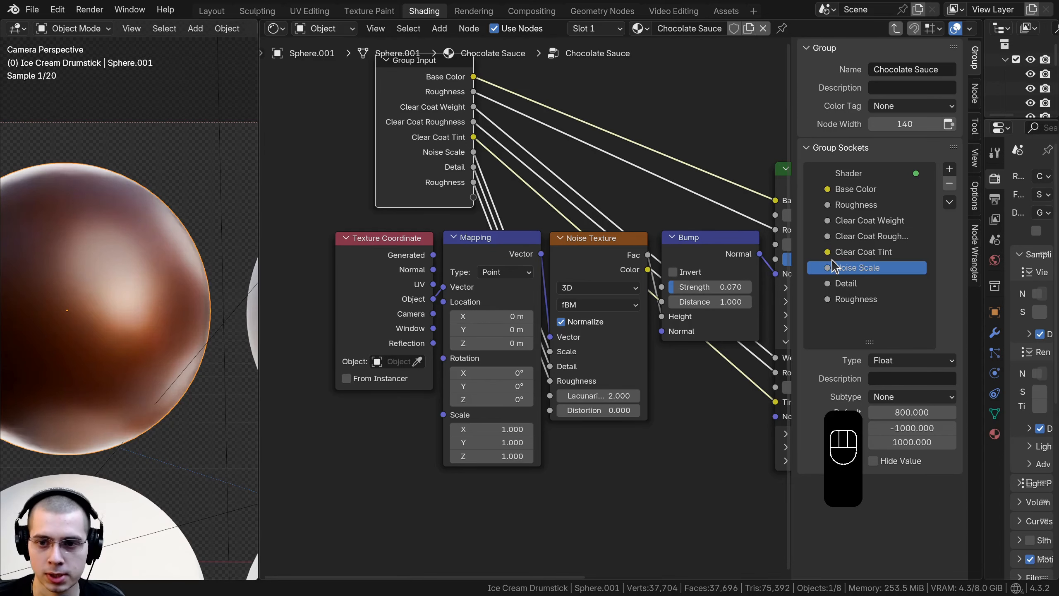
double_click(838, 281)
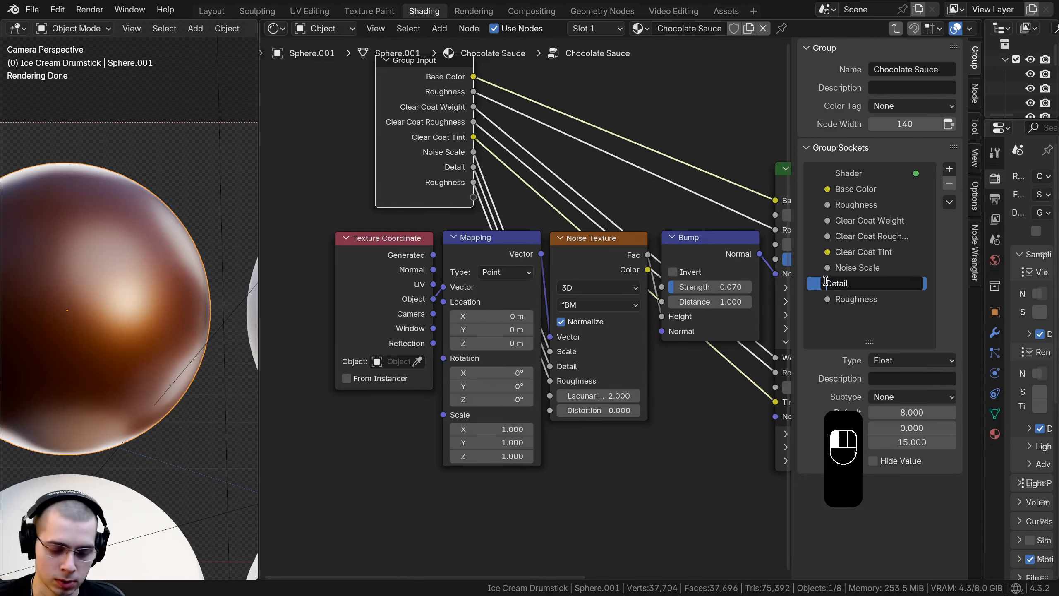
type("Noise")
key("Return")
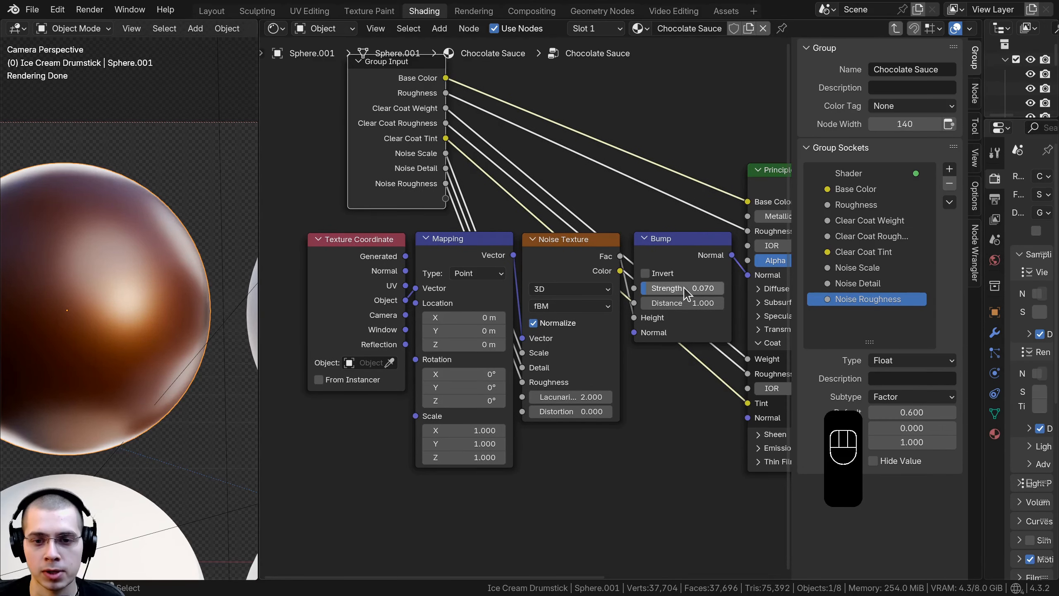
Expose the Bump node's Strength as a group input and name the socket Bump Strength.
middle_click_drag(671, 260, 671, 264)
left_click_drag(671, 261, 672, 267)
left_click_drag(635, 297, 446, 202)
double_click(831, 314)
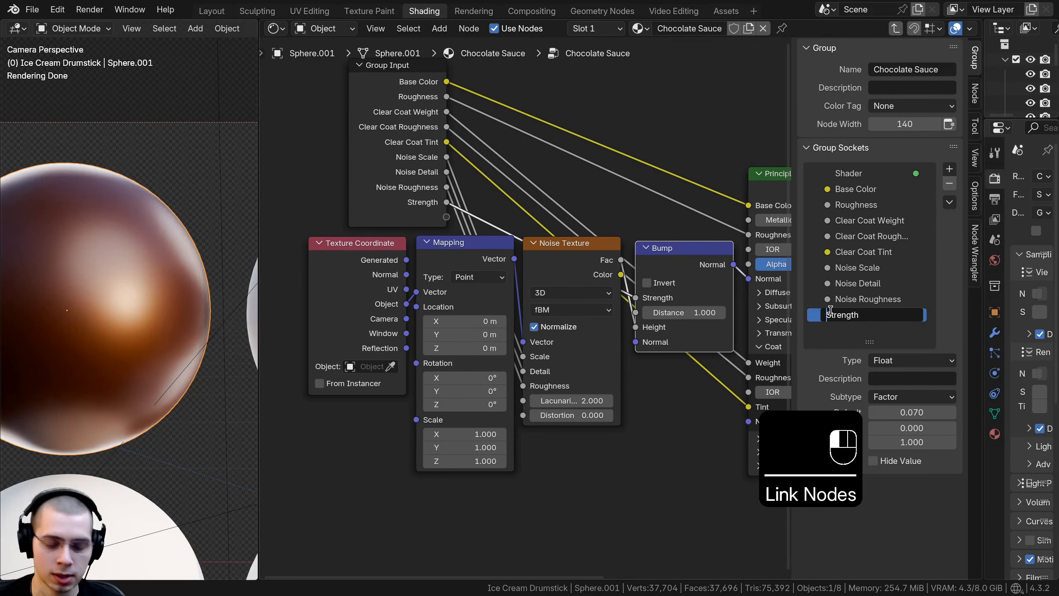
type("Bump")
key("Return")
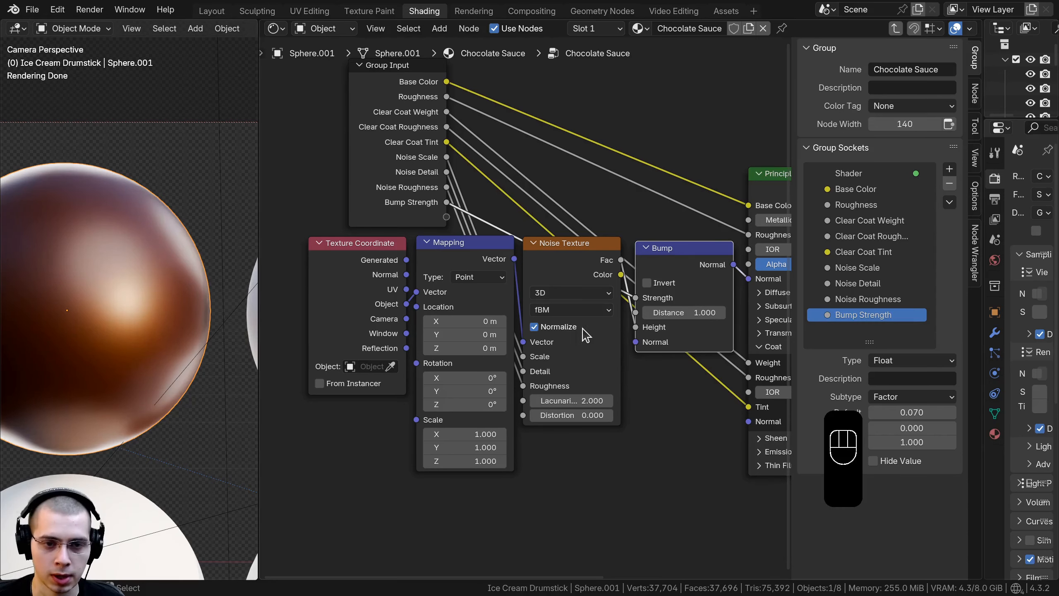
Place the Group Input node just before the Texture Coordinate node and leave the Chocolate Sauce group.
middle_click_drag(416, 135, 543, 135)
left_click(545, 140)
key("g")
left_click(378, 275)
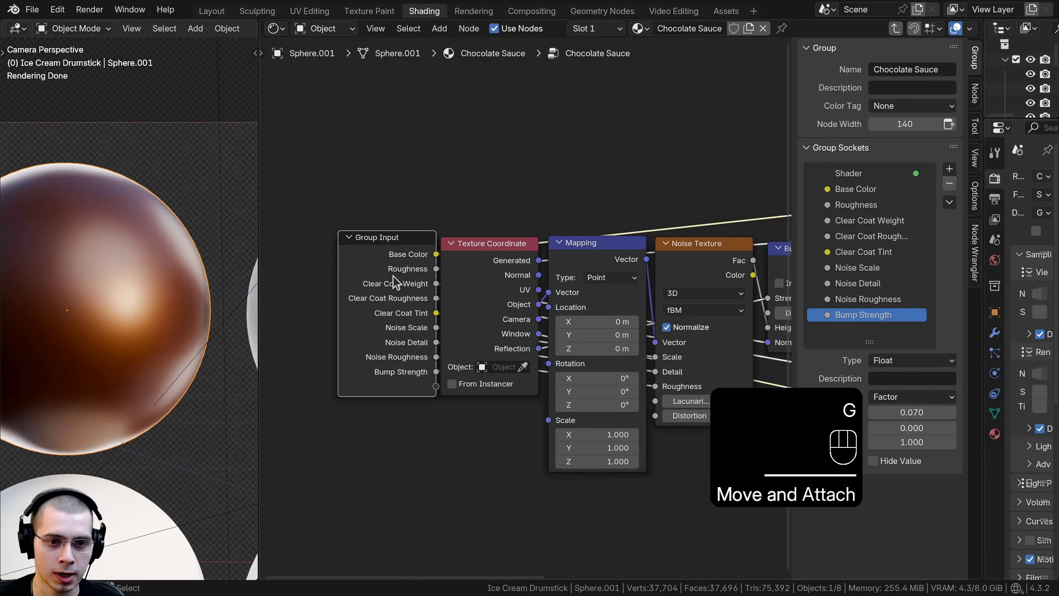
key("n")
scroll(613, 208, "up", 3)
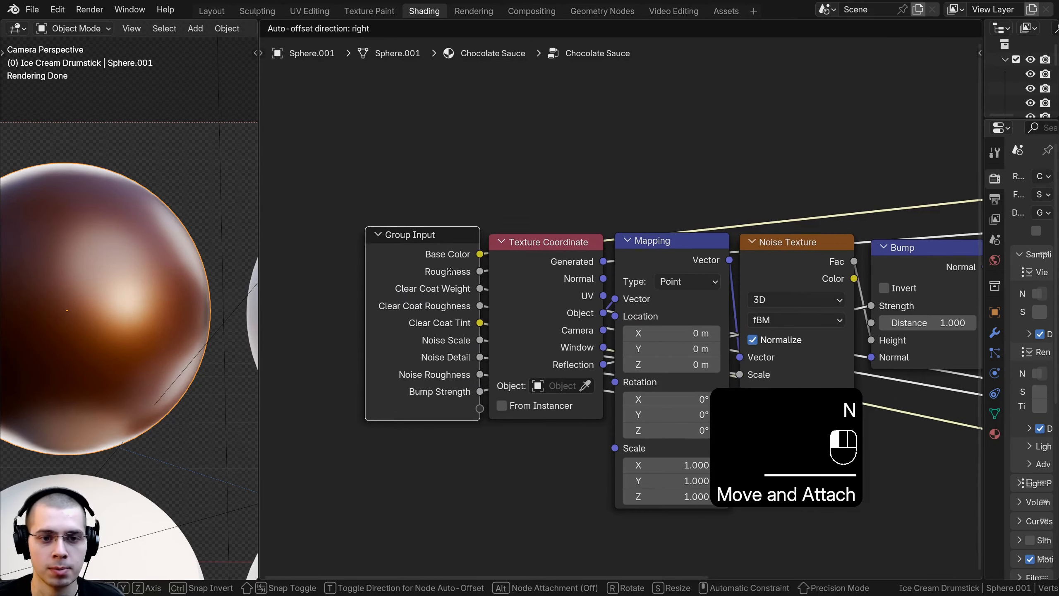
key("Tab")
Try out the group's Base Color, Roughness and Clear Coat Weight, Roughness and Tint inputs, discarding each trial change.
middle_click_drag(170, 300, 227, 293, "shift")
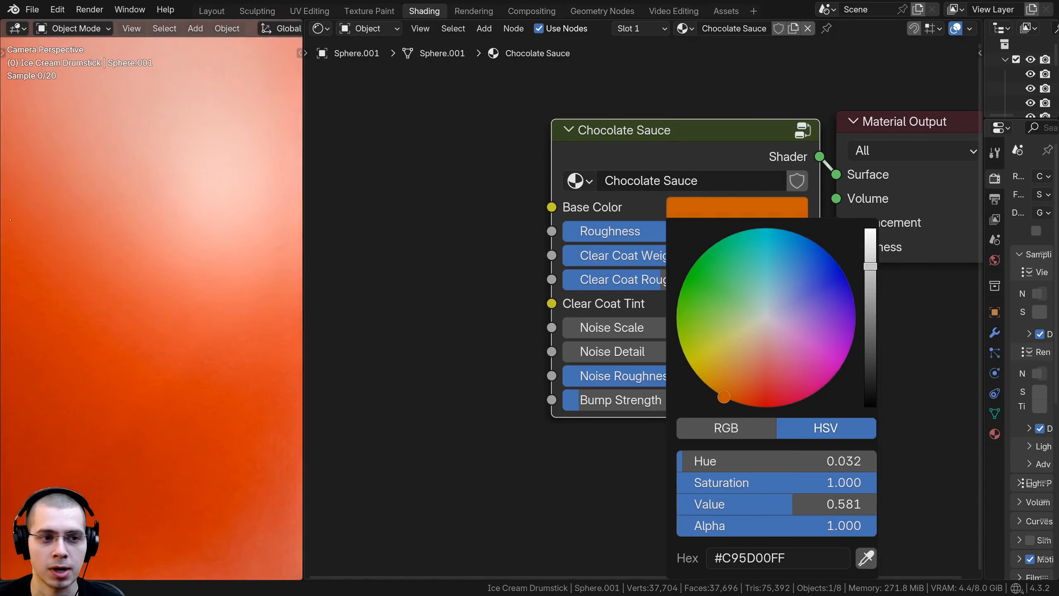
left_click(868, 389)
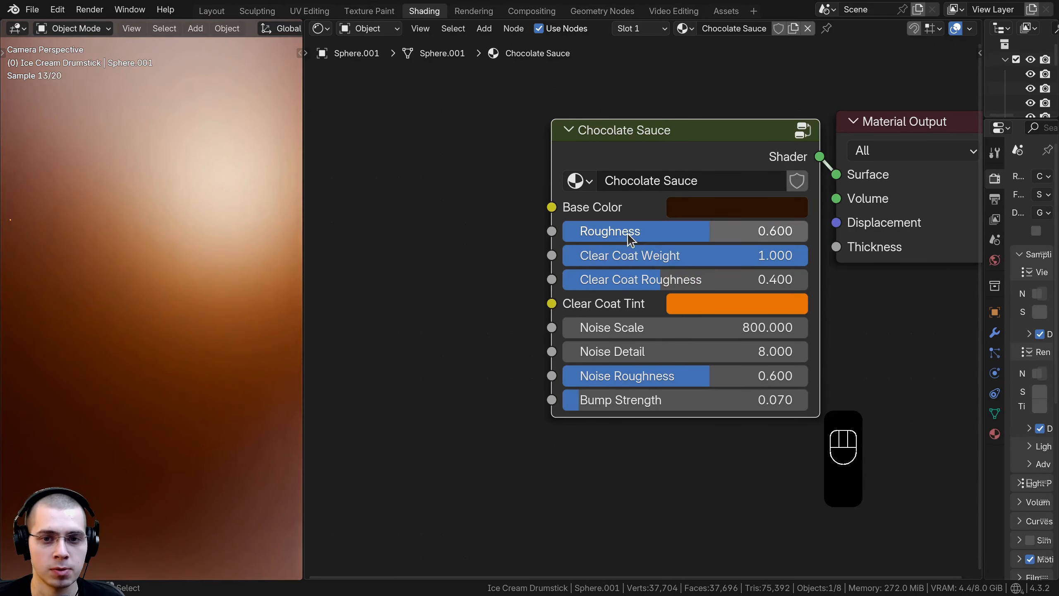
left_click_drag(627, 232, 617, 233)
left_click_drag(706, 233, 753, 233)
right_click(753, 233)
left_click_drag(704, 257, 808, 258)
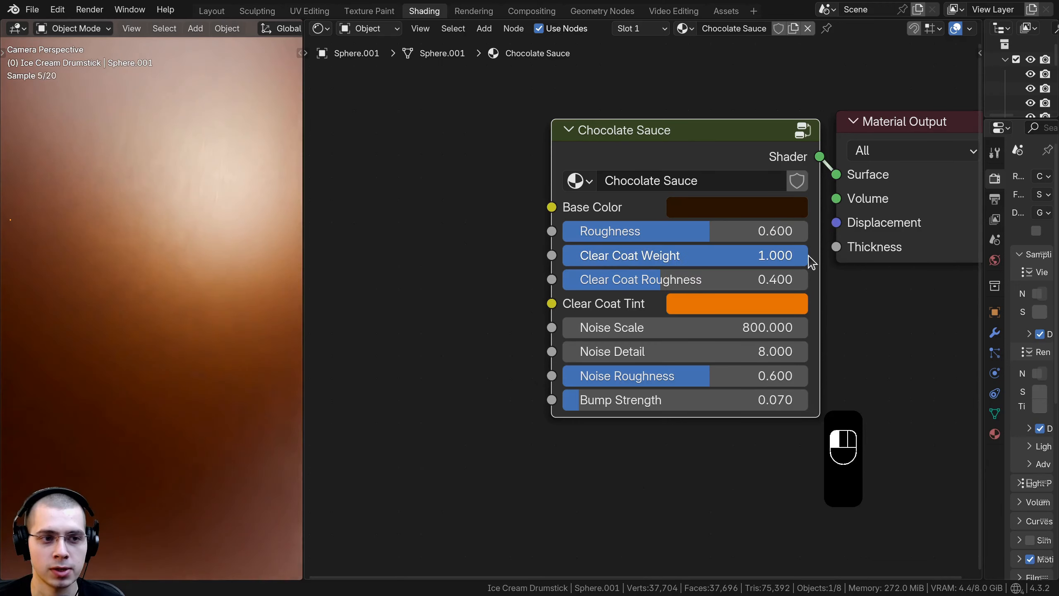
scroll(276, 288, "down", 3)
left_click_drag(709, 280, 750, 280)
right_click(750, 280)
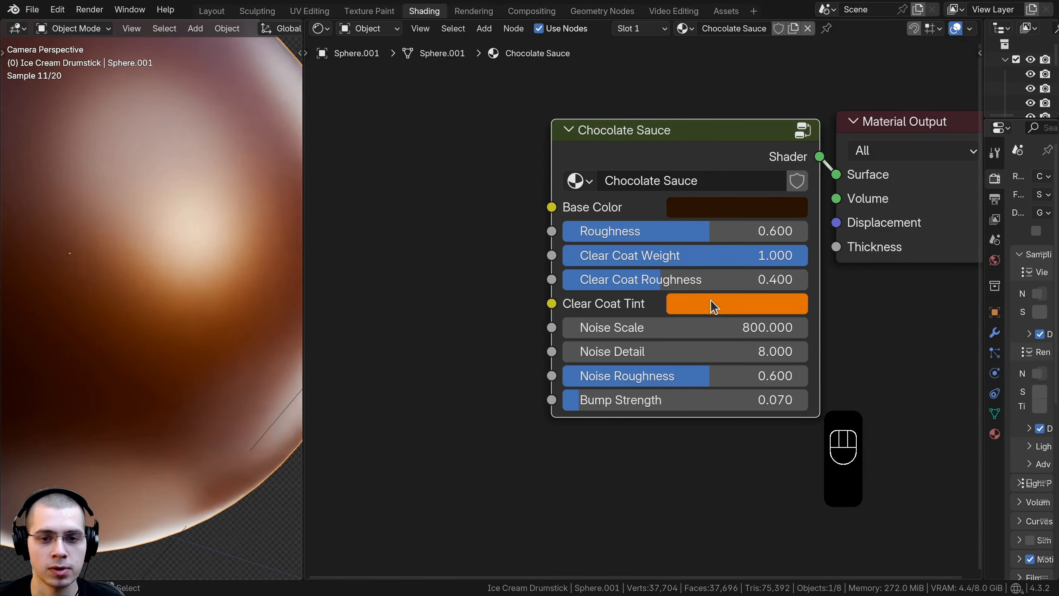
left_click(711, 304)
left_click_drag(748, 138, 729, 187)
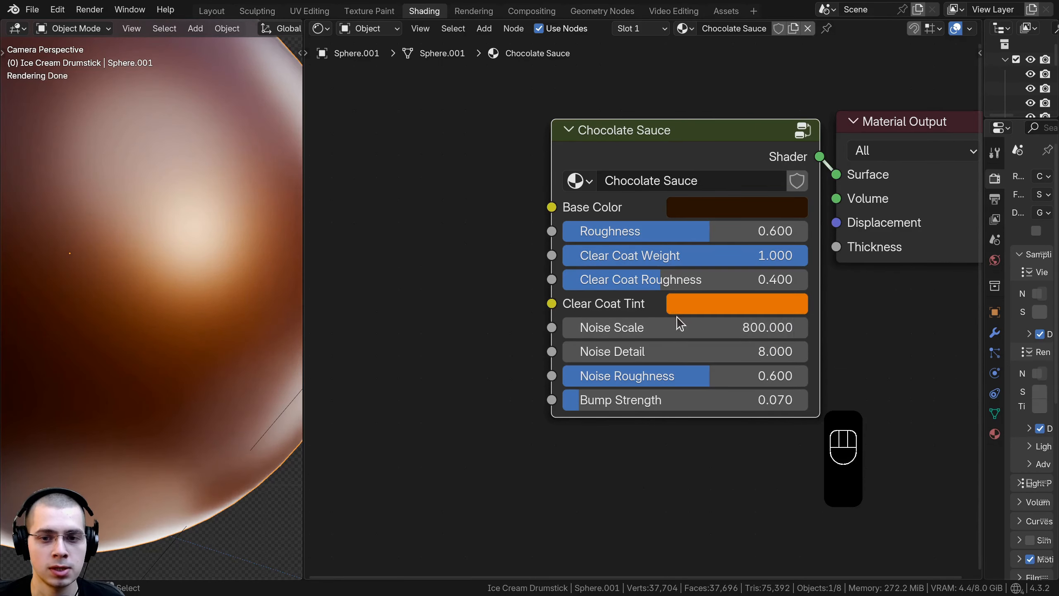
Try out the group's Noise Scale, Noise Detail, Noise Roughness and Bump Strength inputs, discarding each trial change.
mouse_move(611, 328)
left_mouse_down()
mouse_move(625, 327)
mouse_move(604, 327)
left_mouse_up()
right_click(604, 327)
left_click_drag(680, 351, 742, 351)
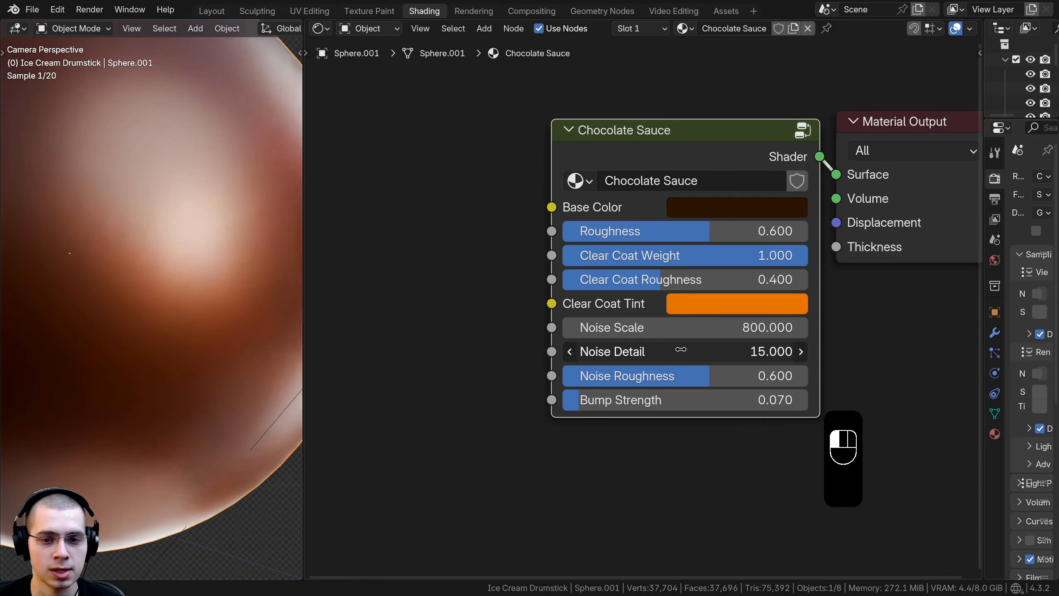
right_click(742, 351)
left_click_drag(648, 382, 554, 382)
right_click(554, 382)
left_click_drag(648, 400, 626, 400)
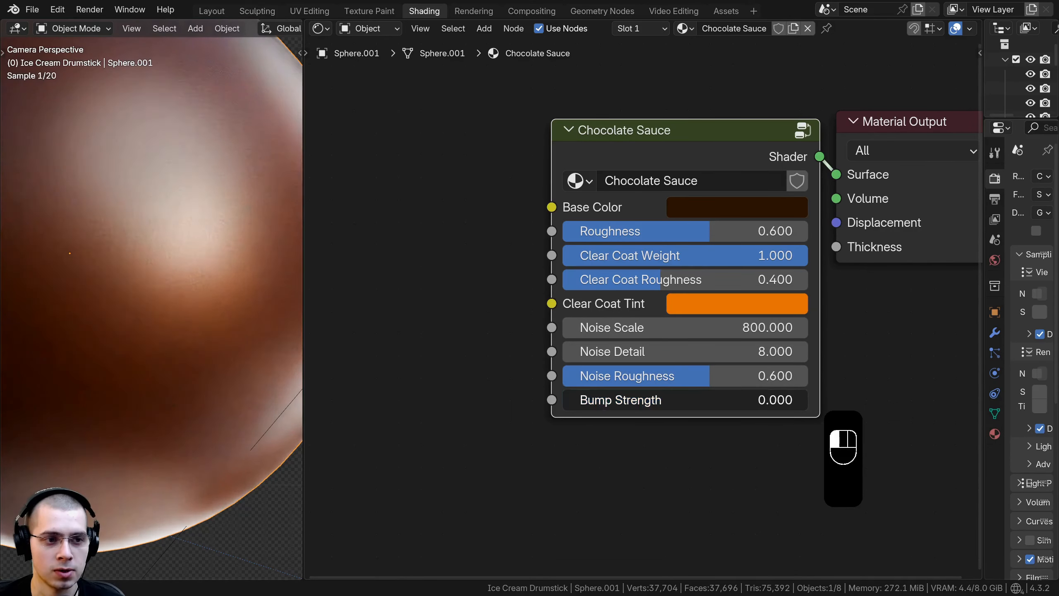
right_click(625, 400)
Select the blank white sphere below the chocolate one and give it a new material named Waffle Cone.
scroll(215, 376, "down", 4)
middle_click_drag(218, 362, 250, 371, "shift")
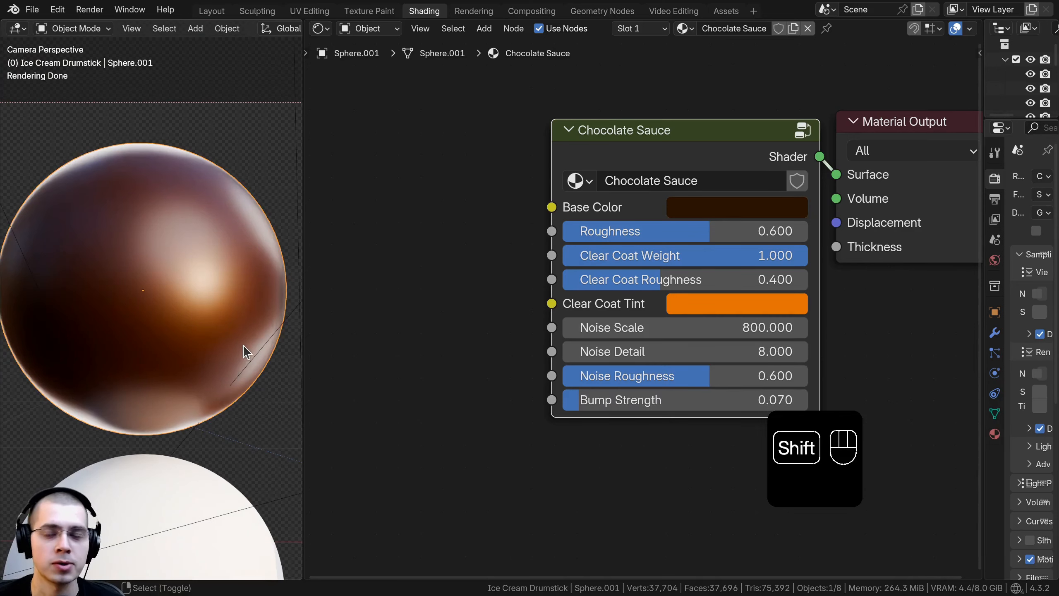
middle_click_drag(565, 351, 541, 351)
middle_click_drag(643, 159, 560, 177)
middle_click_drag(199, 338, 177, 338, "shift")
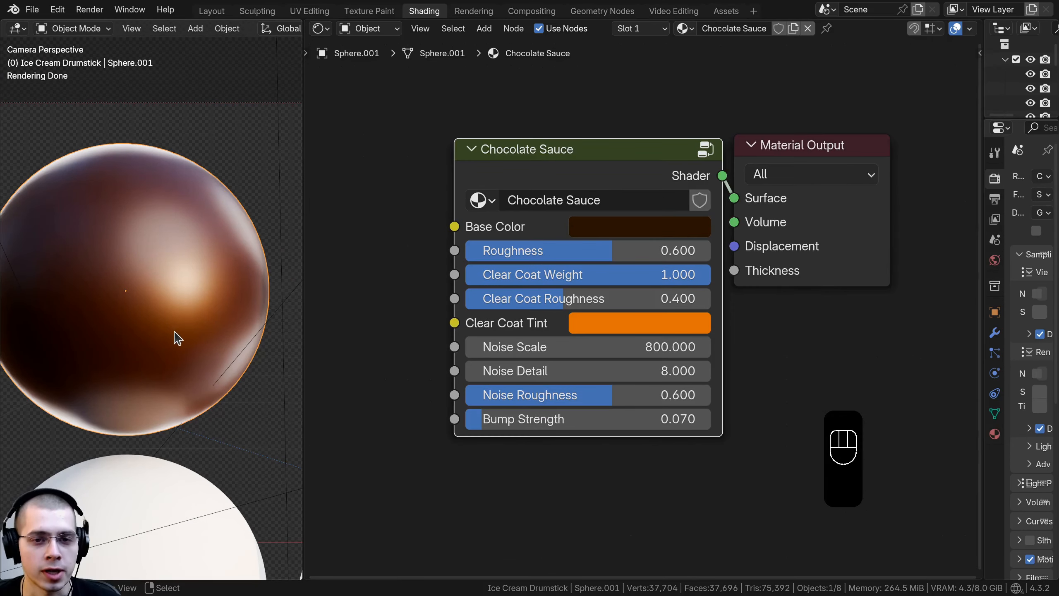
middle_click_drag(164, 381, 196, 199, "shift")
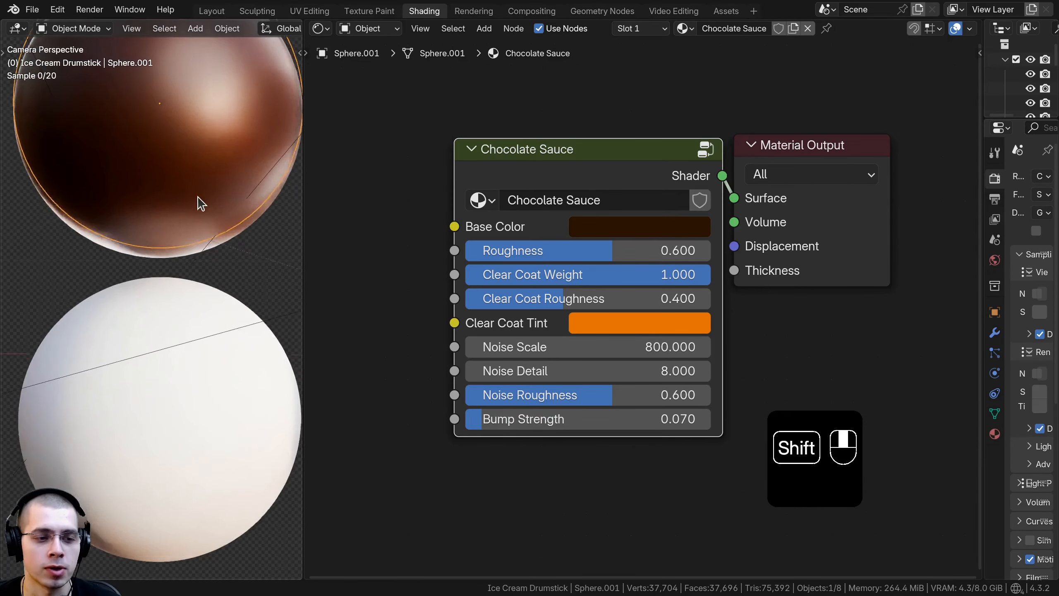
left_click(145, 294)
middle_click_drag(151, 299, 147, 287, "shift")
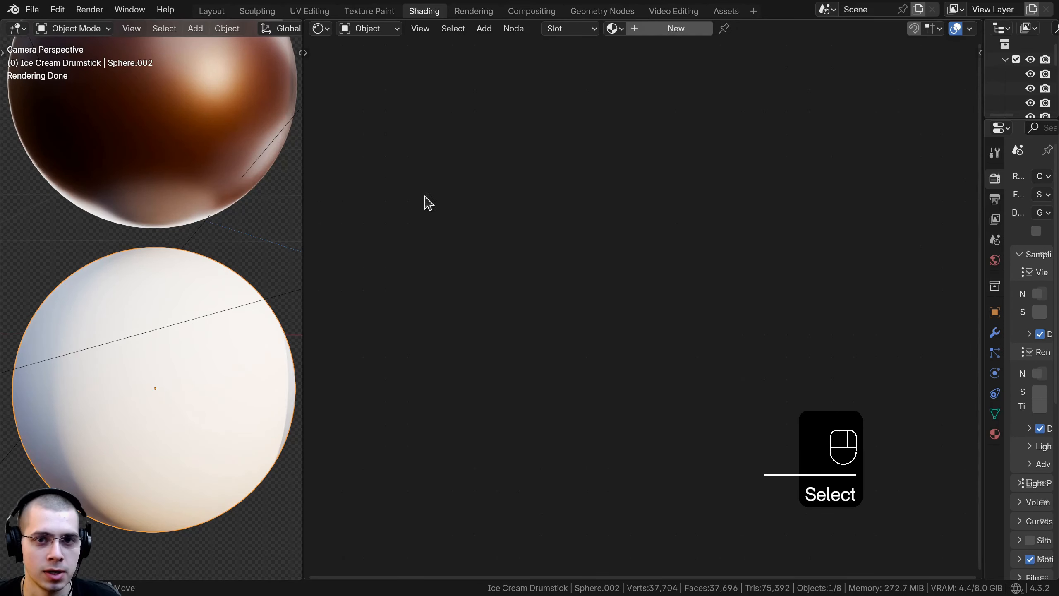
left_click(677, 29)
double_click(709, 29)
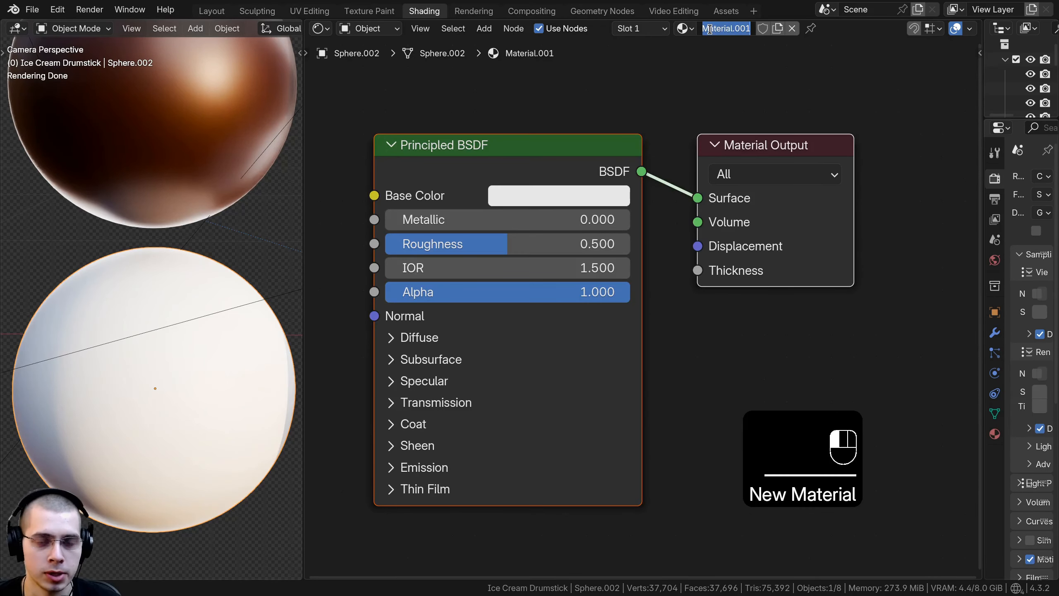
type("Waffle Cone")
key("Return")
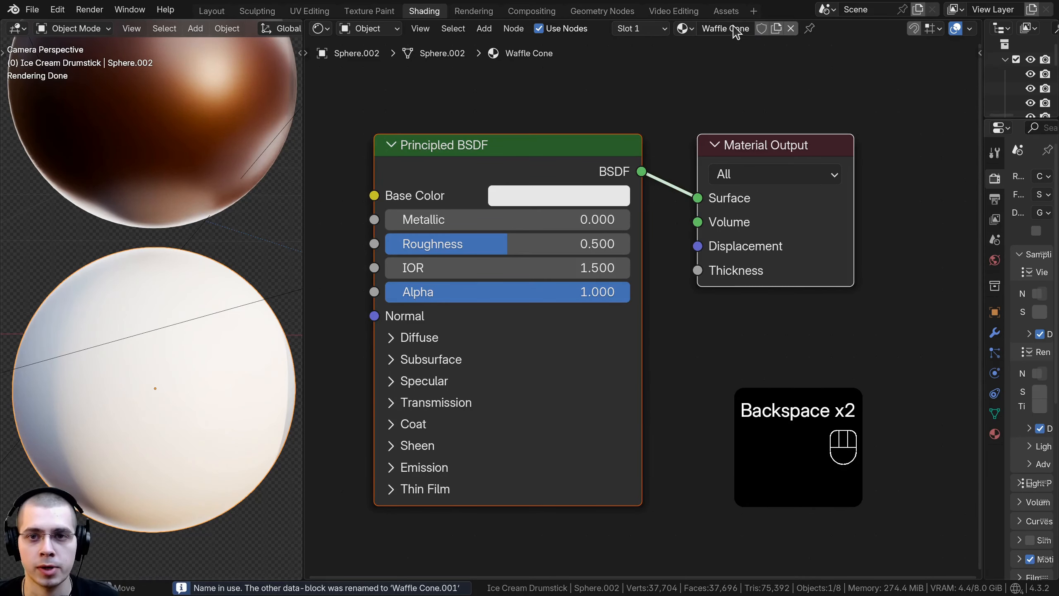
Make room before the Principled BSDF and add a Brick Texture node there.
scroll(682, 319, "down", 4)
middle_click_drag(682, 319, 760, 329)
key("a")
left_click_drag(640, 206, 663, 204)
middle_click_drag(212, 301, 208, 246, "shift")
key("shift+a")
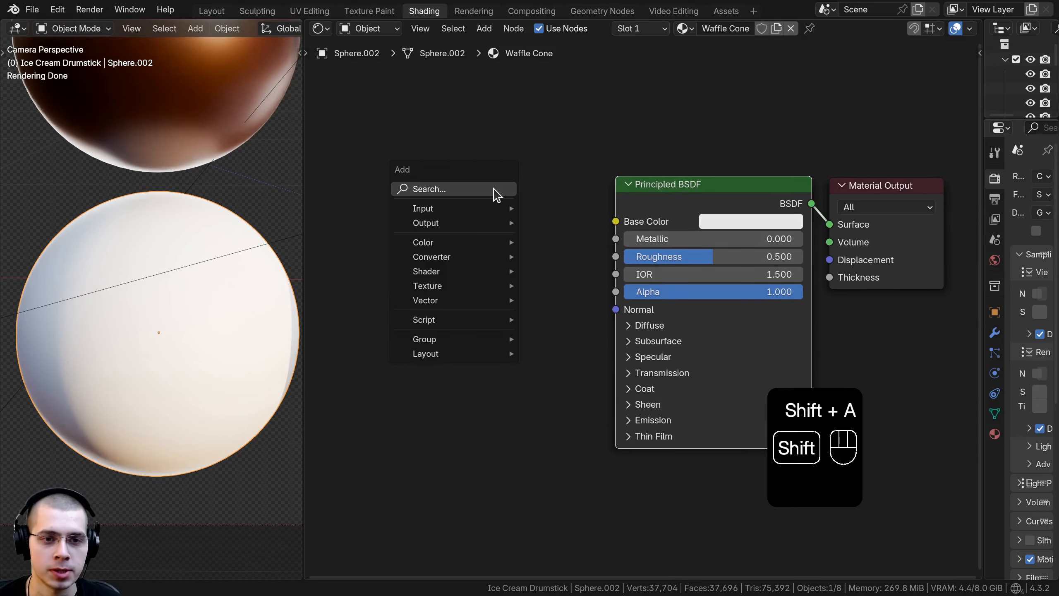
left_click(494, 191)
type("b")
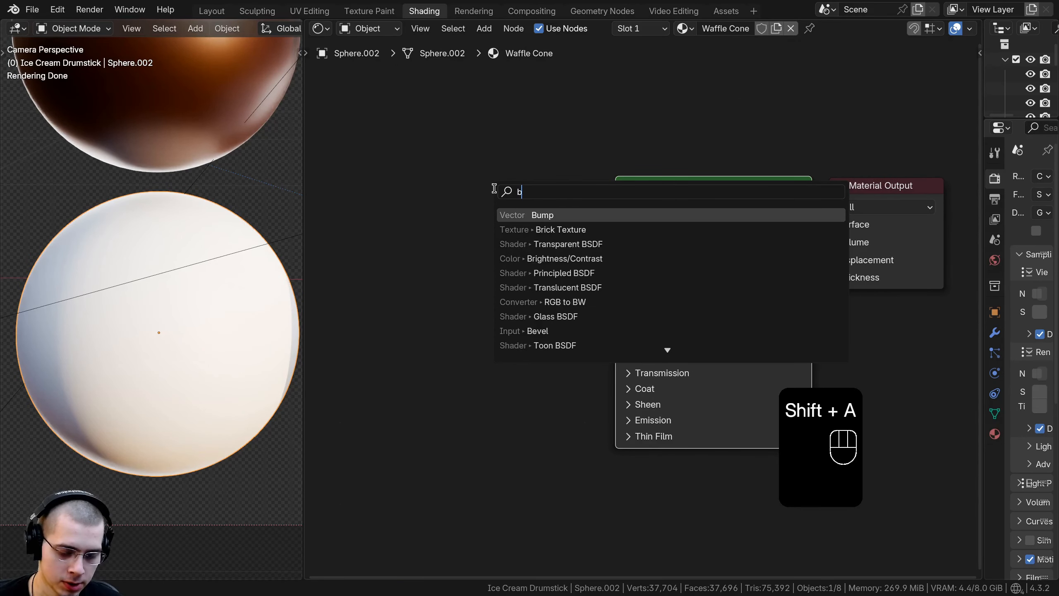
type("lri")
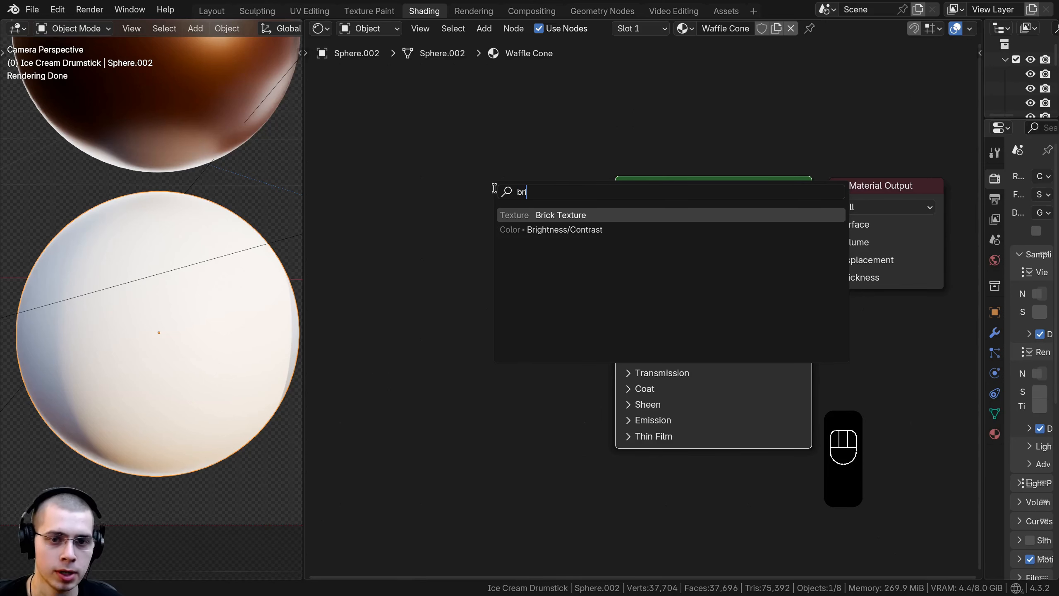
left_click(528, 211)
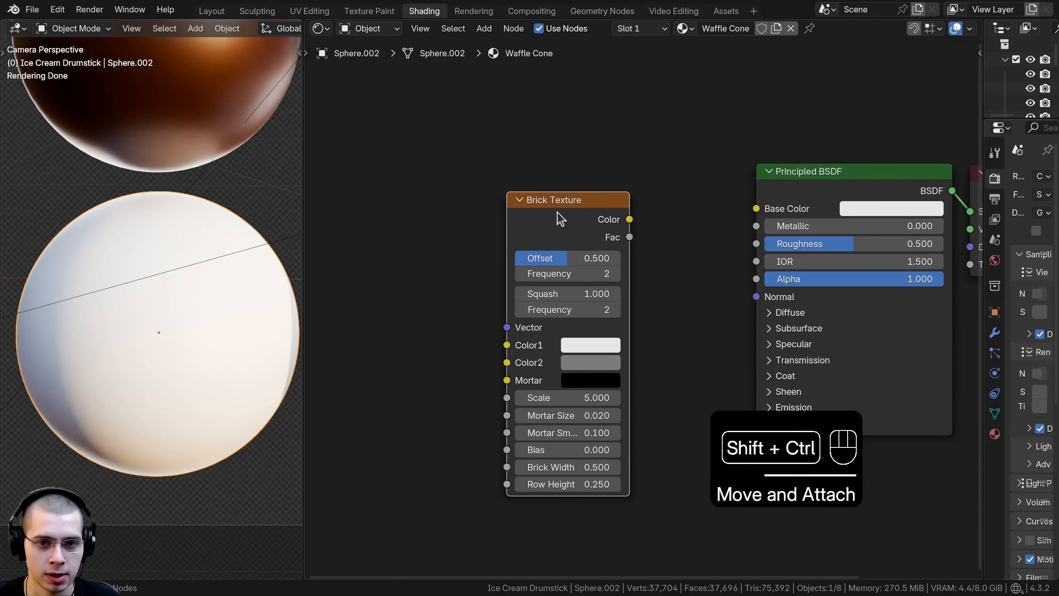
Connect the Brick Texture's Color to the Base Color and add Texture Coordinate and Mapping nodes before it, spaced apart.
left_click(549, 211, "ctrl+shift")
left_click_drag(575, 235, 632, 229)
key("ctrl+t")
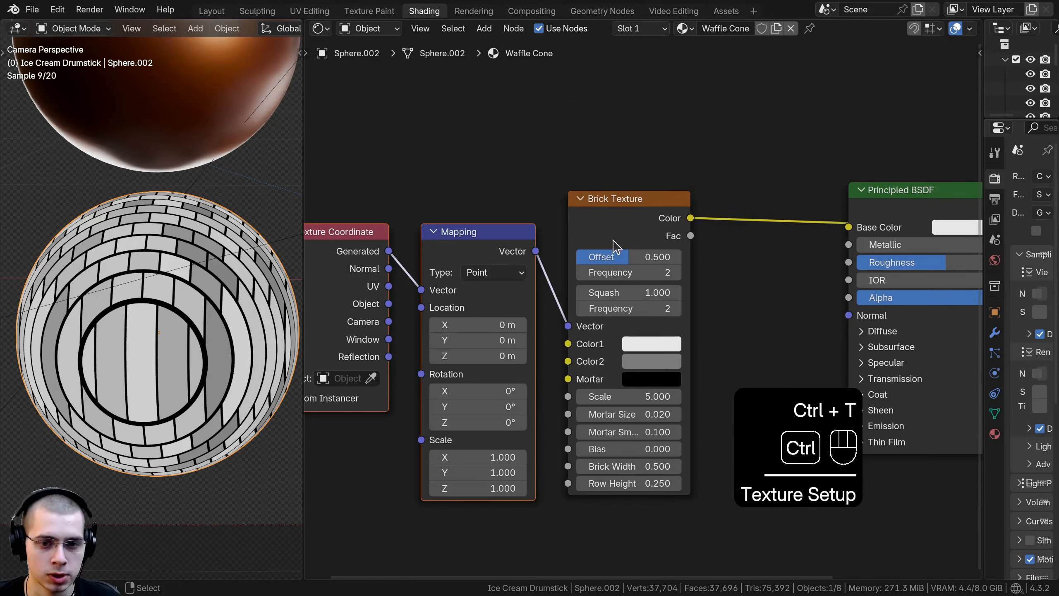
middle_click_drag(614, 243, 705, 237)
key("a")
left_click(467, 346)
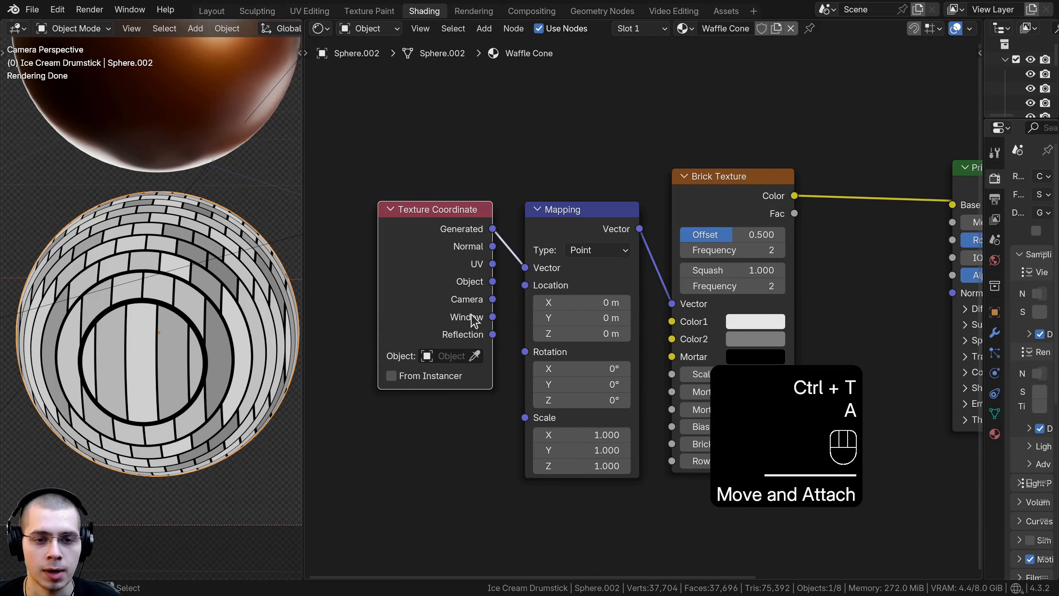
Feed the Mapping node's Vector from the Texture Coordinate's UV output instead of Generated.
scroll(473, 321, "up", 1)
left_click(424, 259)
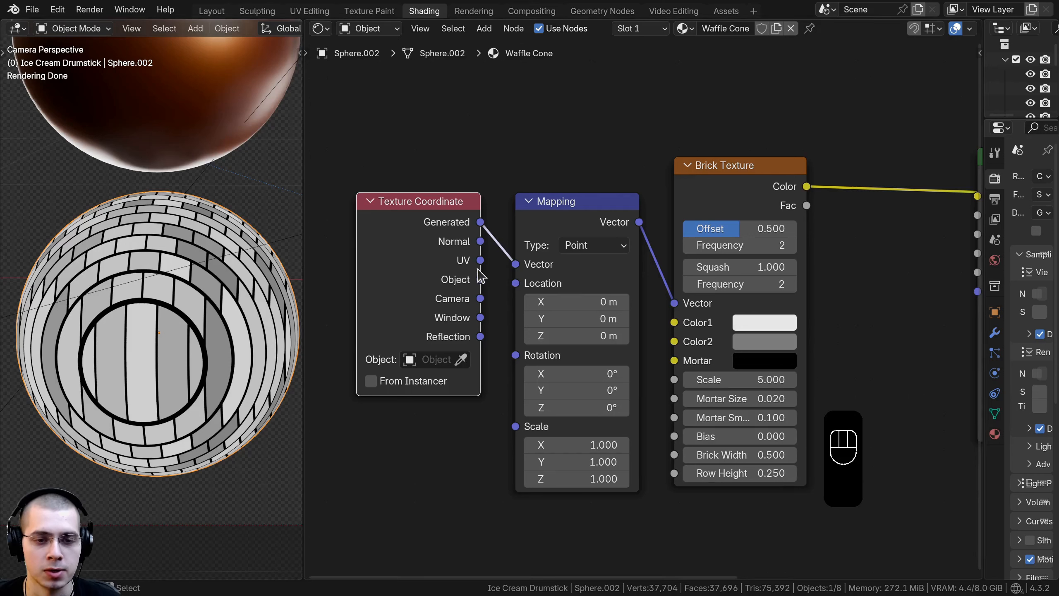
left_click_drag(480, 261, 515, 264)
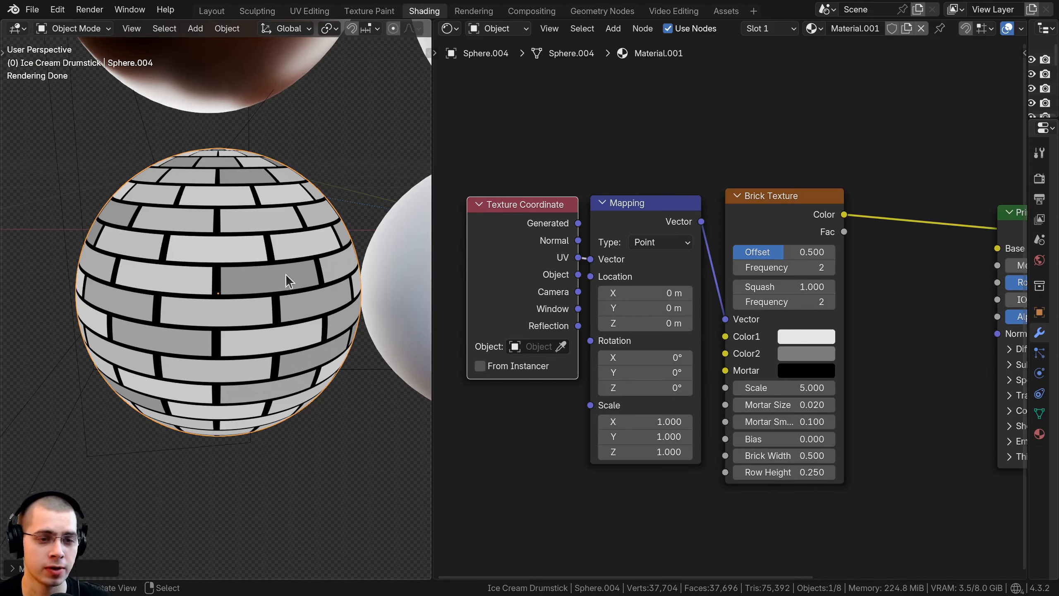
scroll(309, 262, "up", 1)
left_click_drag(582, 260, 579, 261)
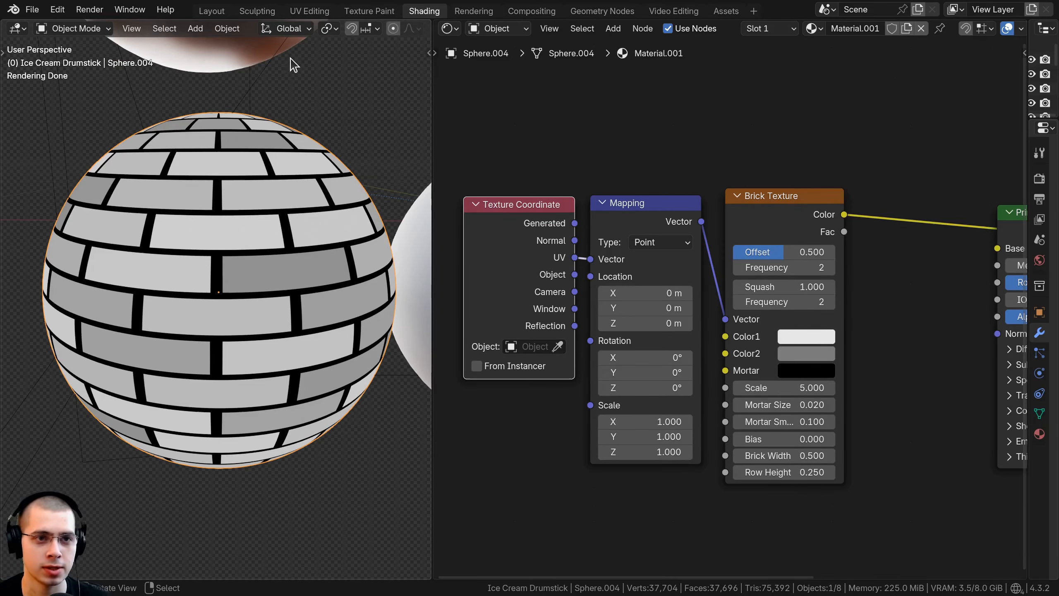
Switch to the UV Editing workspace, frame the sphere and its UV map, and display the sphere in rendered shading.
left_click(308, 11)
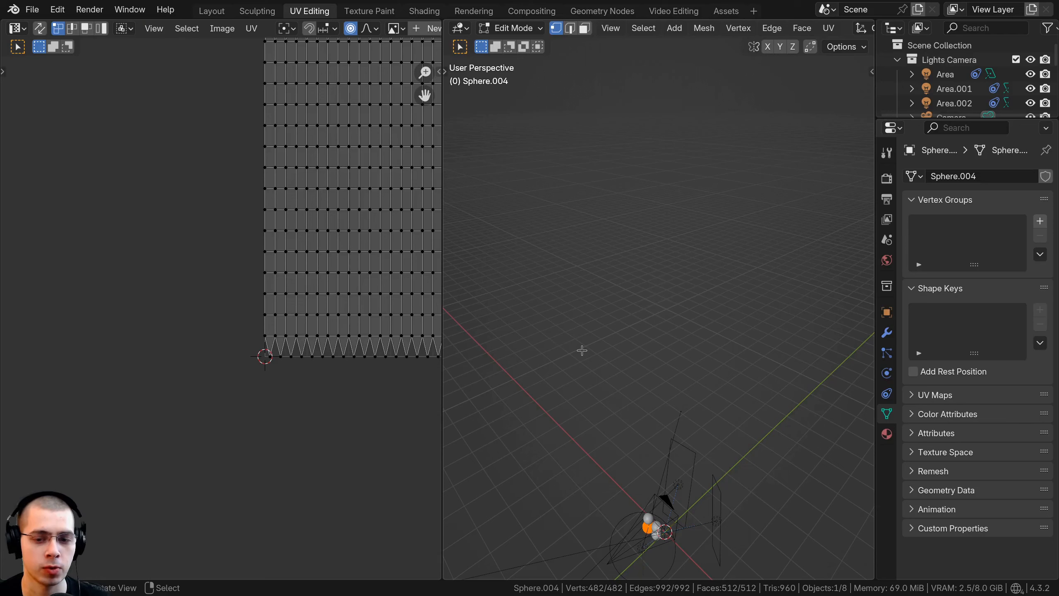
key("KP_Decimal")
key("KP_Decimal")
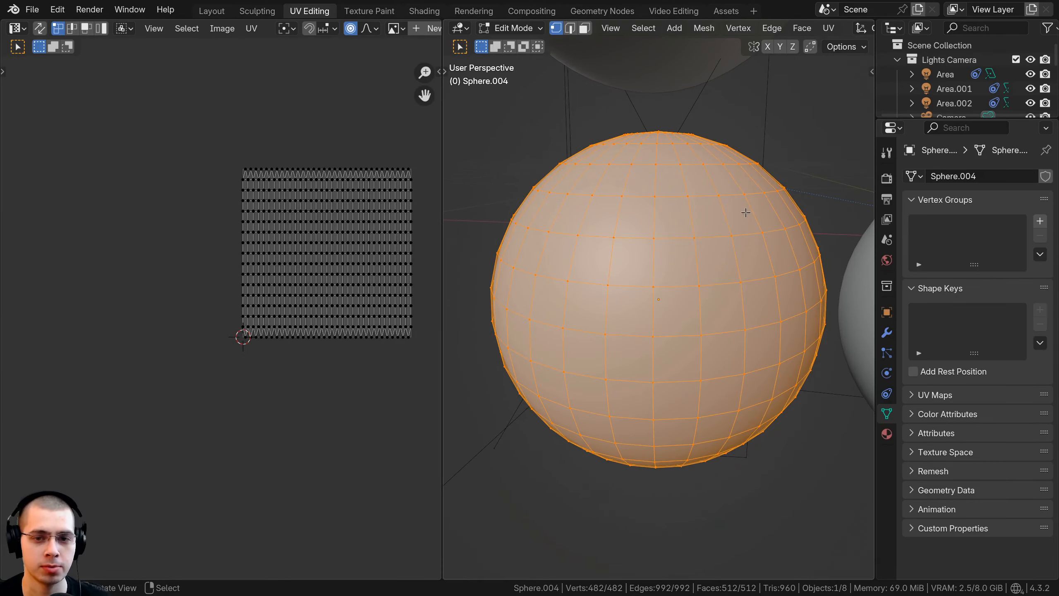
key("z")
left_click(831, 374)
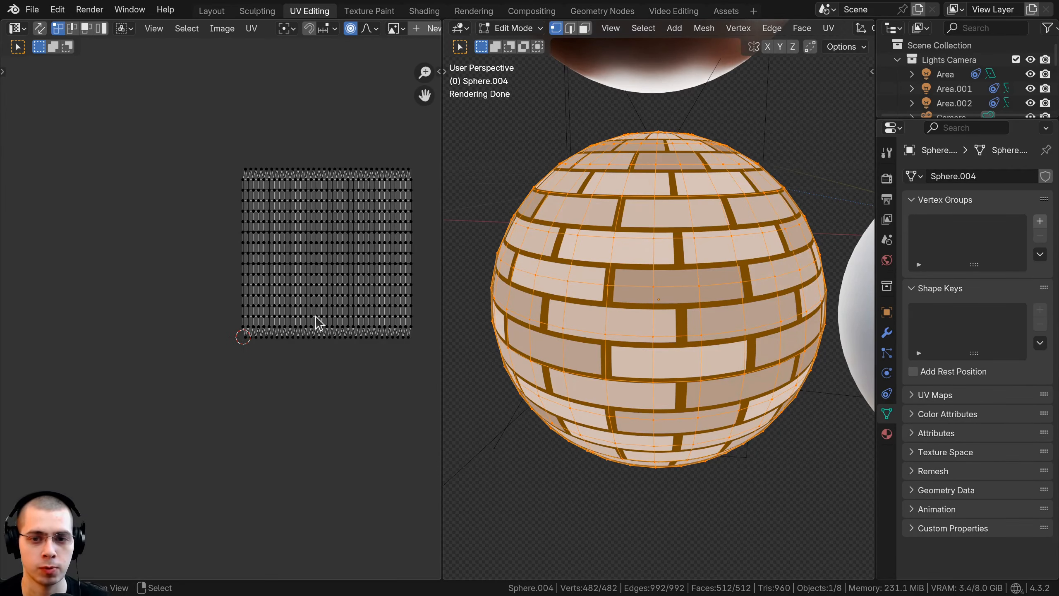
middle_click_drag(322, 298, 221, 321)
scroll(269, 306, "up", 2)
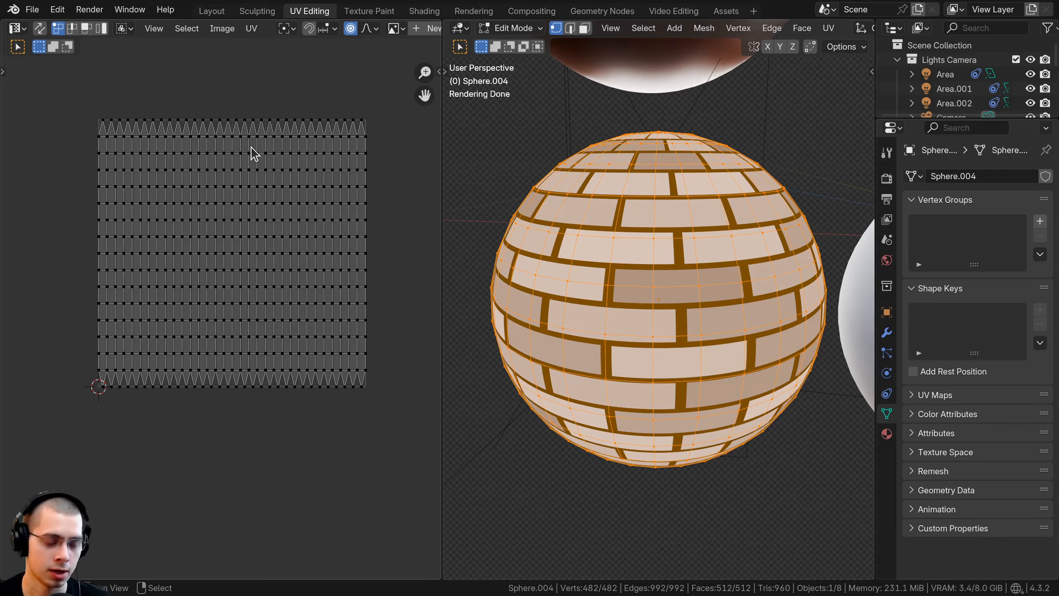
Select the sphere's entire UV map and widen it along the X axis to shorten the bricks.
key("a")
middle_click_drag(325, 234, 297, 253)
key("s")
key("x")
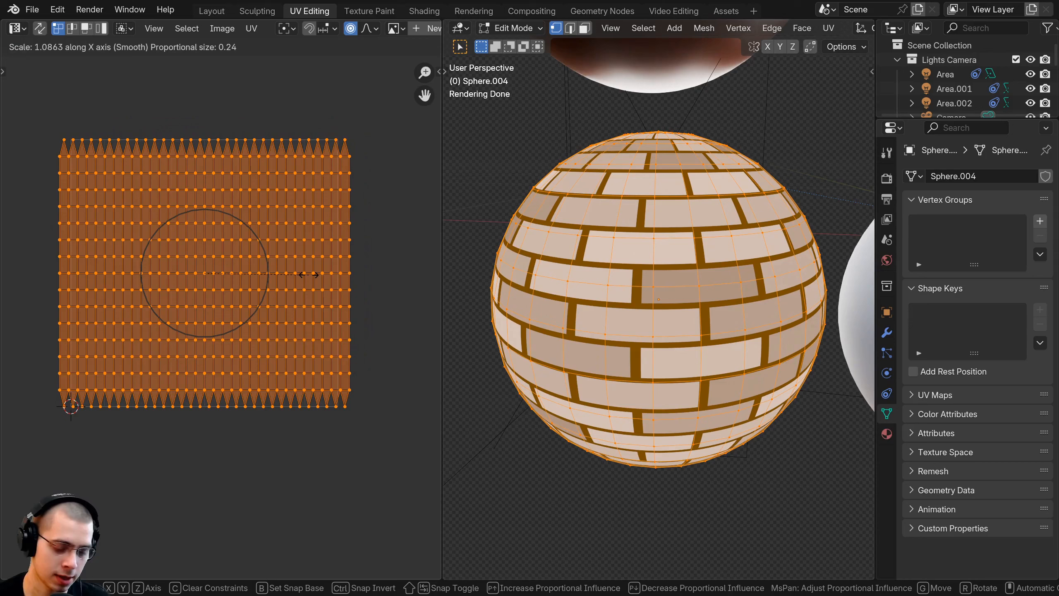
key("y")
key("x")
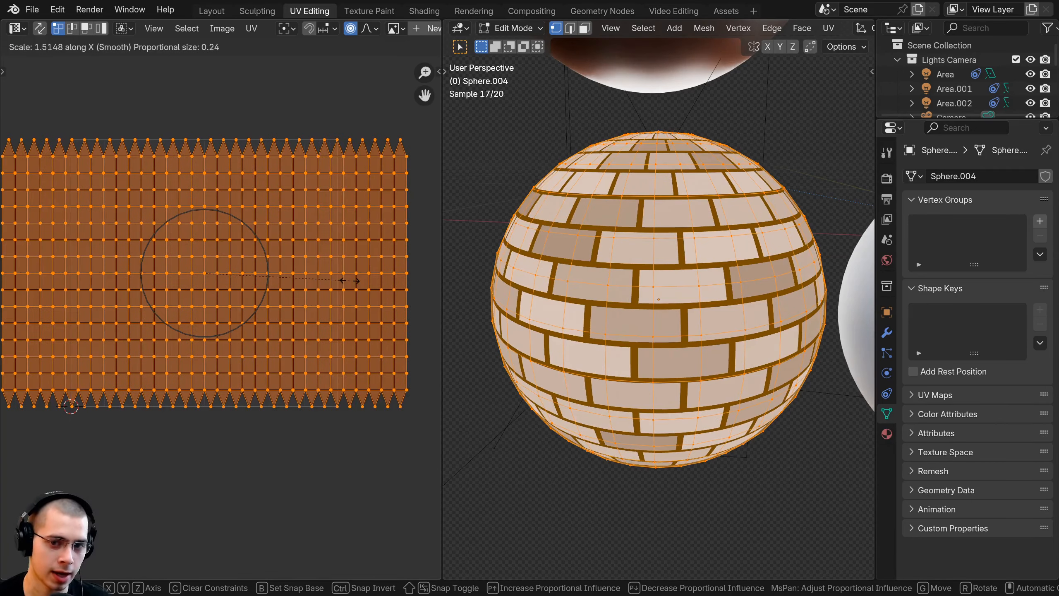
left_click(349, 299)
Fine-tune the width of the UV map with two further slight enlargements along the X axis.
scroll(350, 299, "down", 3)
key("s")
key("x")
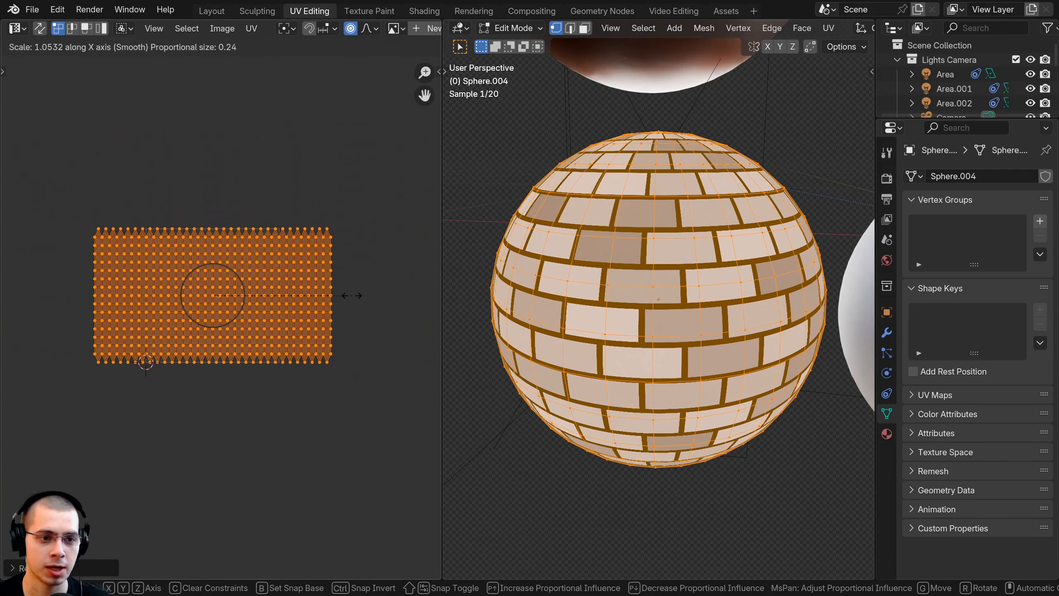
left_click(355, 296)
scroll(645, 268, "up", 1)
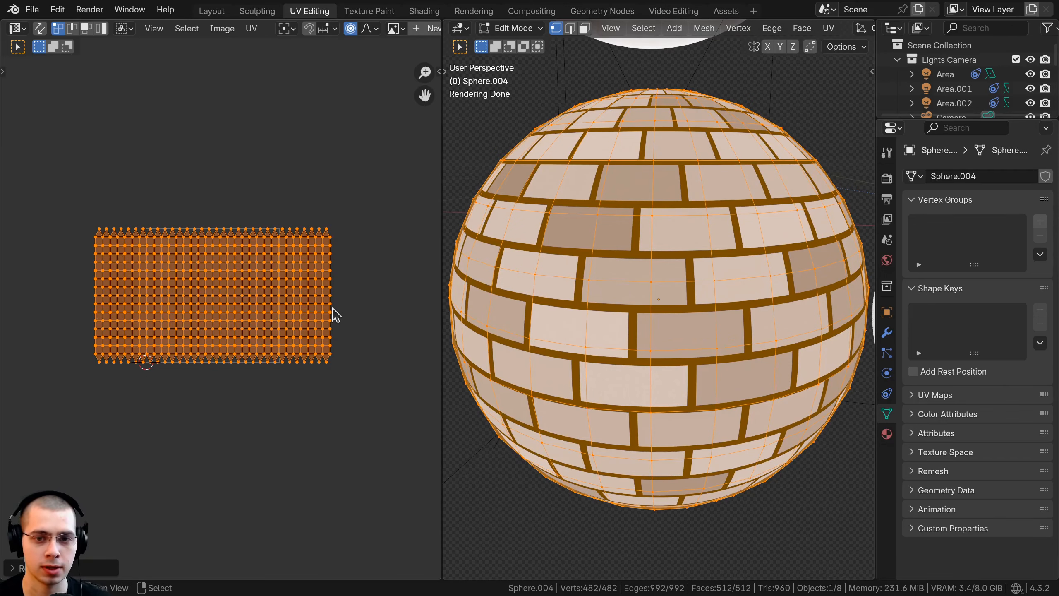
key("s")
key("x")
left_click(345, 308)
scroll(480, 288, "down", 4)
scroll(480, 288, "up", 1)
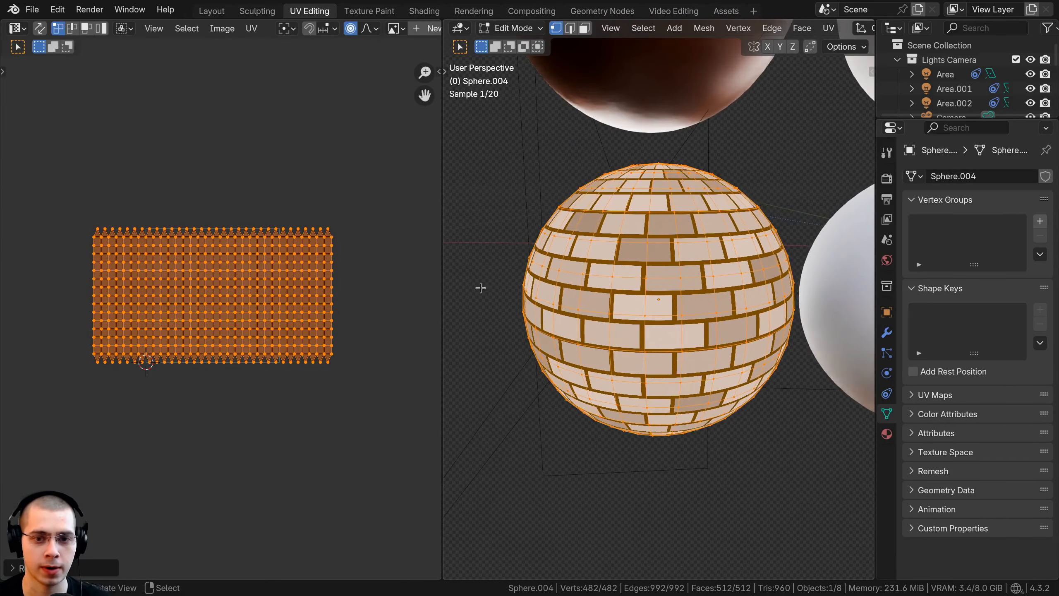
Refine the sphere's UV map width along the X axis, narrowing it slightly and widening it by about 1.06, and leave Edit Mode.
scroll(480, 288, "up", 2)
key("s")
key("x")
left_click(606, 266)
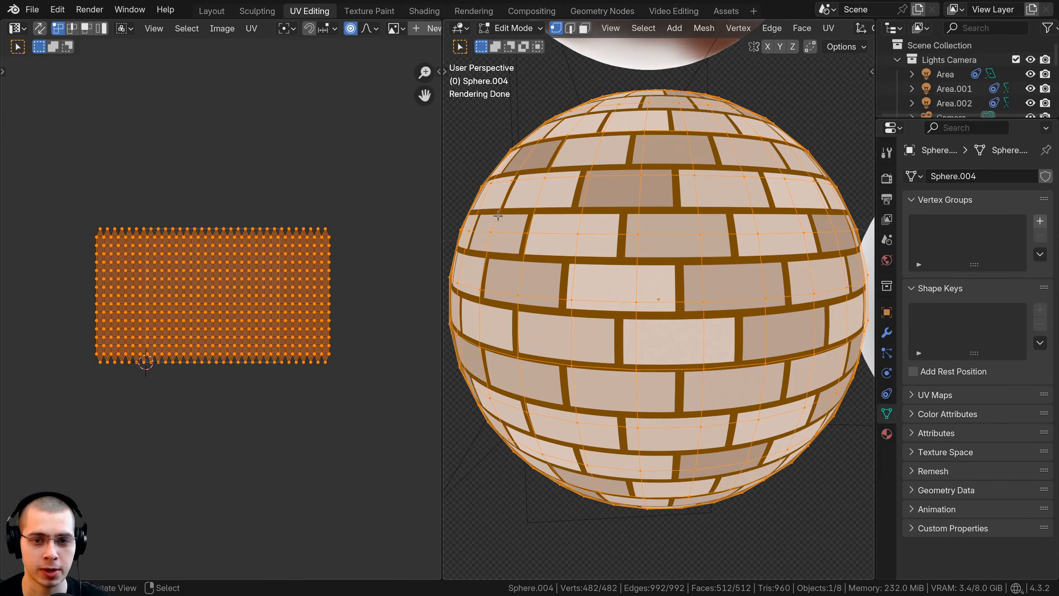
scroll(497, 216, "down", 2)
key("s")
key("x")
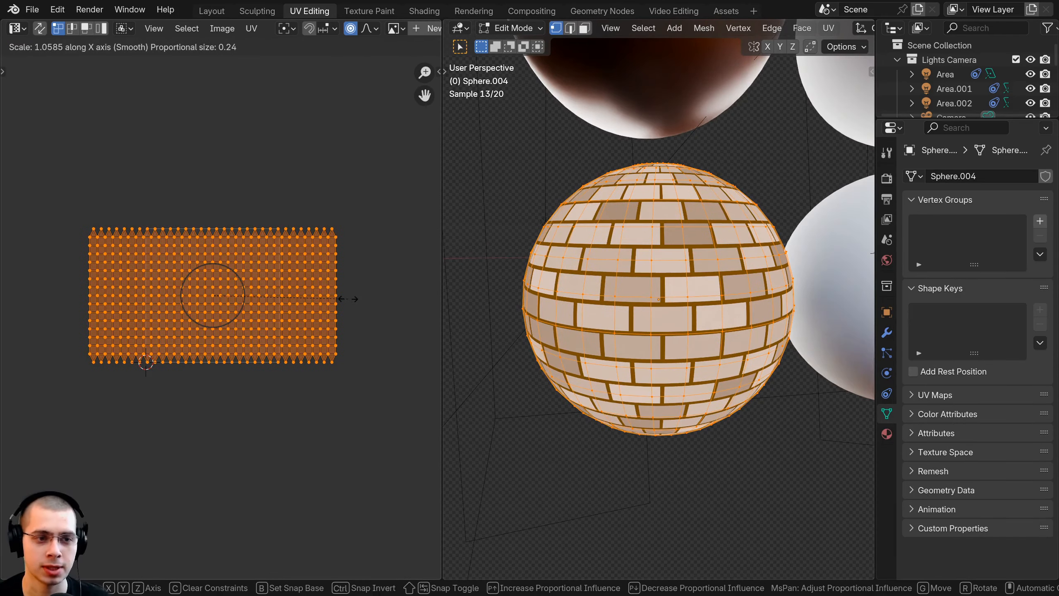
left_click(348, 299)
key("Tab")
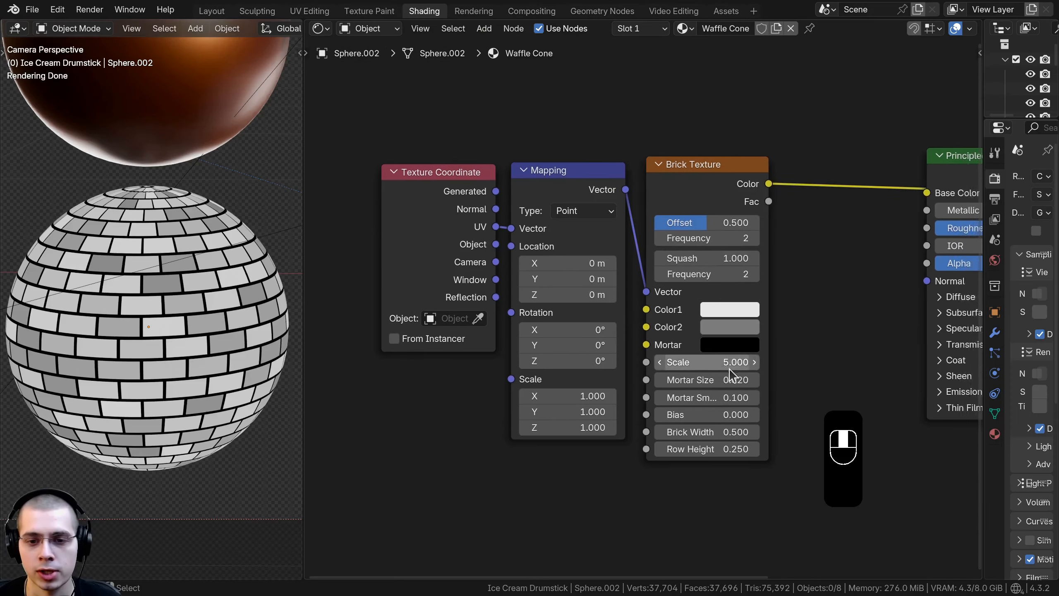
Set the Brick Texture's Color1 and Color2 to black and its Mortar color to white.
scroll(729, 368, "up", 2)
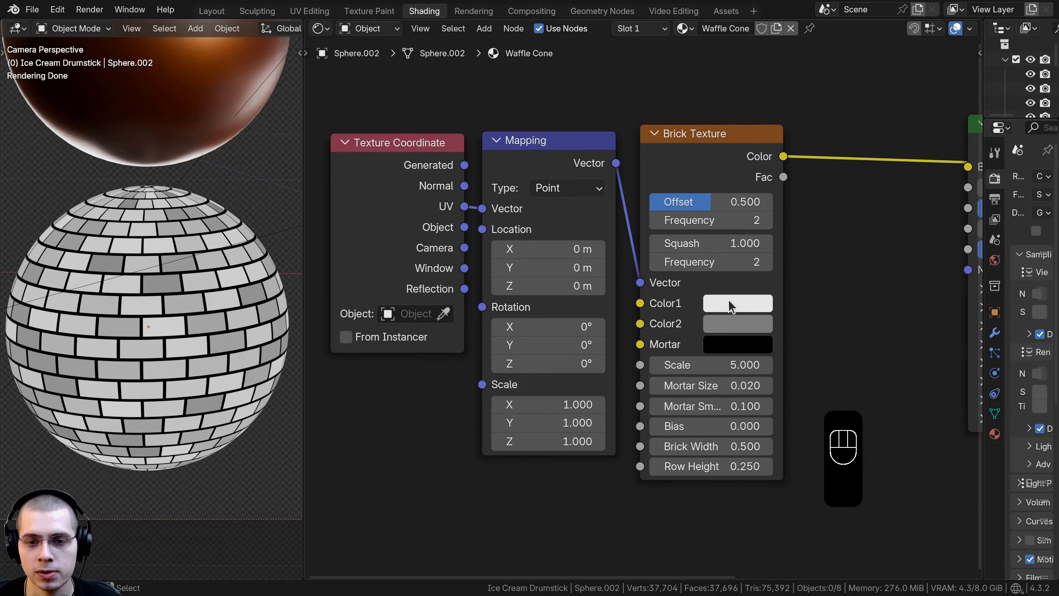
middle_click_drag(728, 298, 708, 294)
left_click(708, 294)
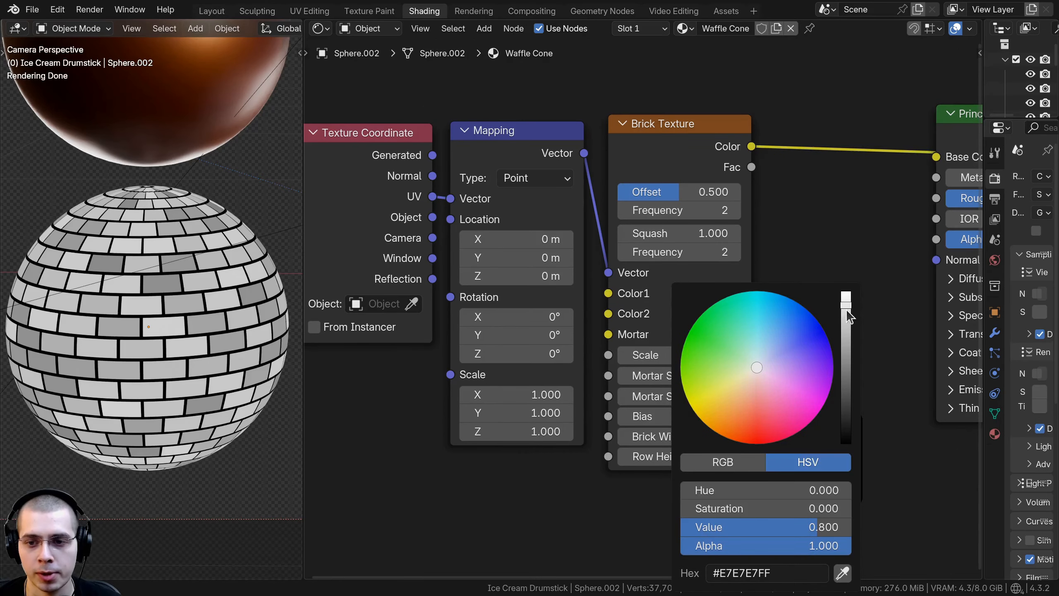
left_click_drag(847, 317, 839, 444)
left_click(705, 315)
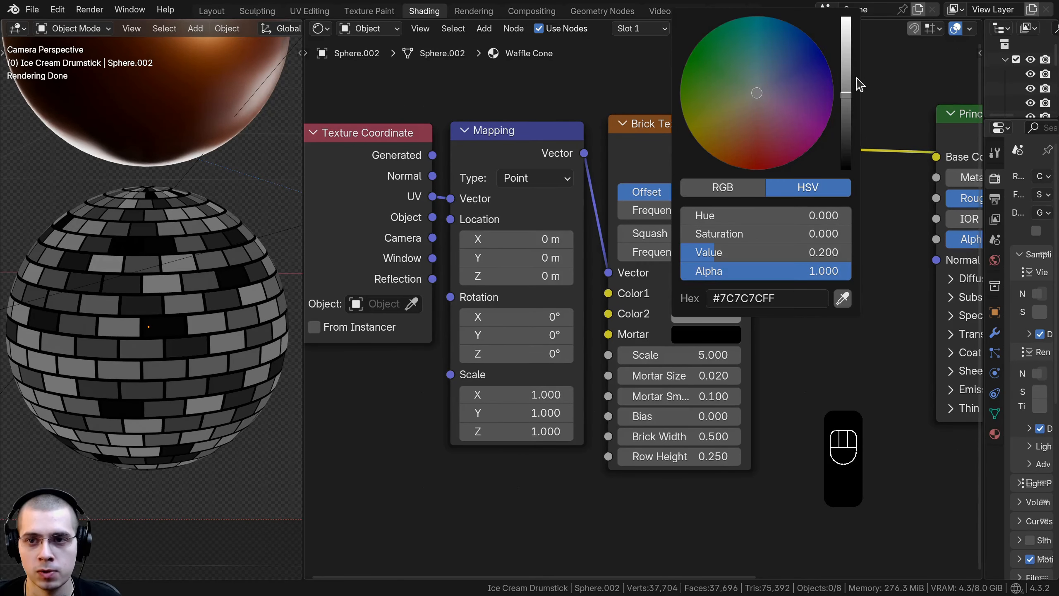
left_click_drag(845, 155, 845, 168)
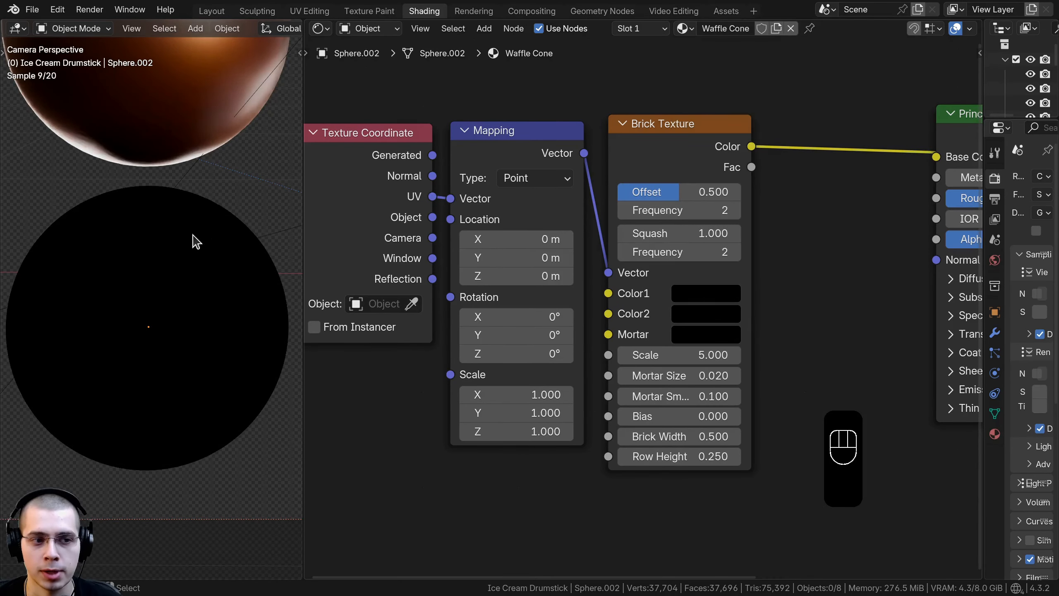
left_click(710, 336)
left_click_drag(845, 169, 846, 28)
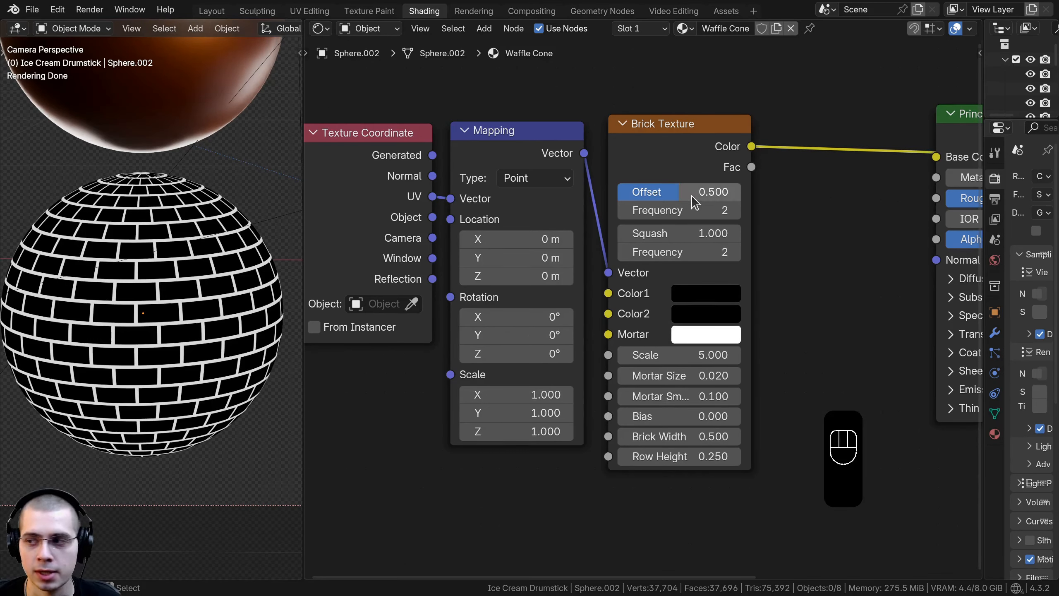
Set the Brick Texture's Offset to 0 so the bricks align in a straight grid, and shift the node slightly.
left_click_drag(693, 194, 629, 193)
scroll(112, 288, "up", 2)
mouse_move(750, 127)
left_mouse_down()
mouse_move(775, 127)
mouse_move(730, 126)
left_mouse_up()
middle_click_drag(194, 242, 196, 233, "shift")
middle_click_drag(730, 275, 714, 227)
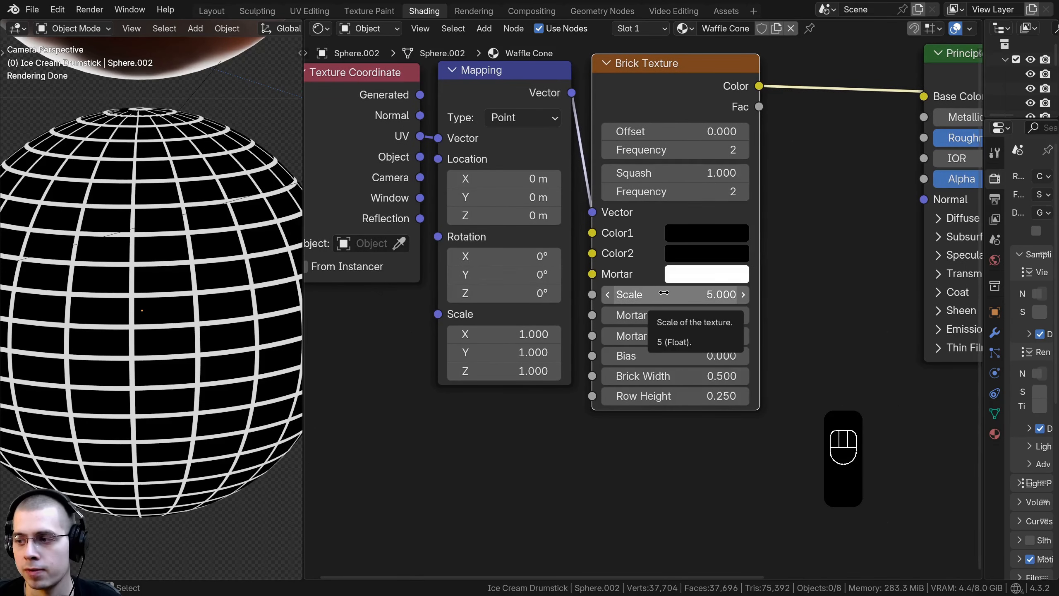
Set the Brick Texture's Mortar Size to 0.08 and Mortar Smooth to 0.6.
left_click(664, 319)
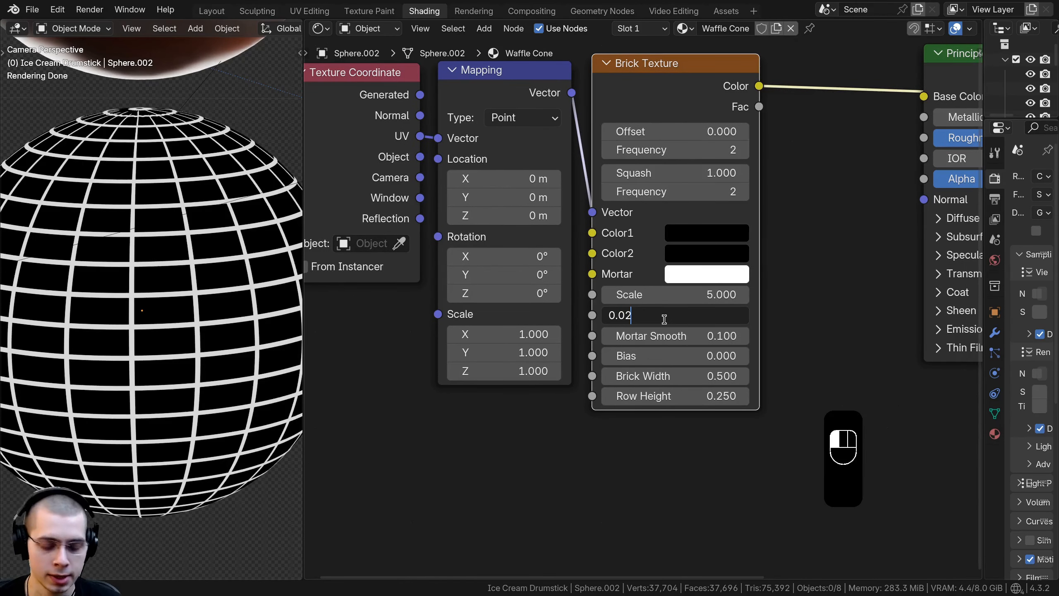
type("8")
key("Return")
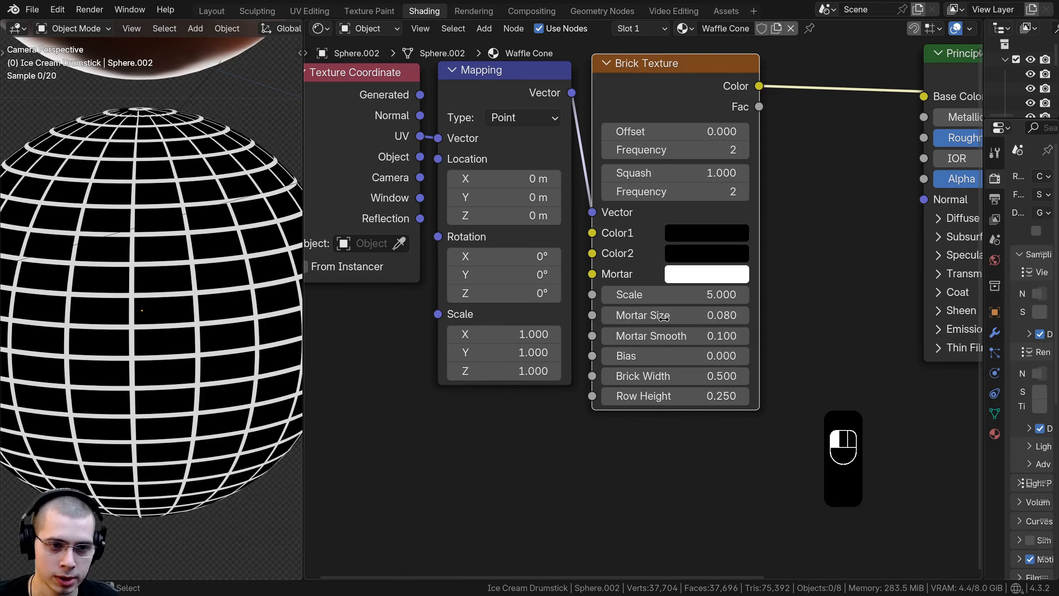
left_click(684, 335)
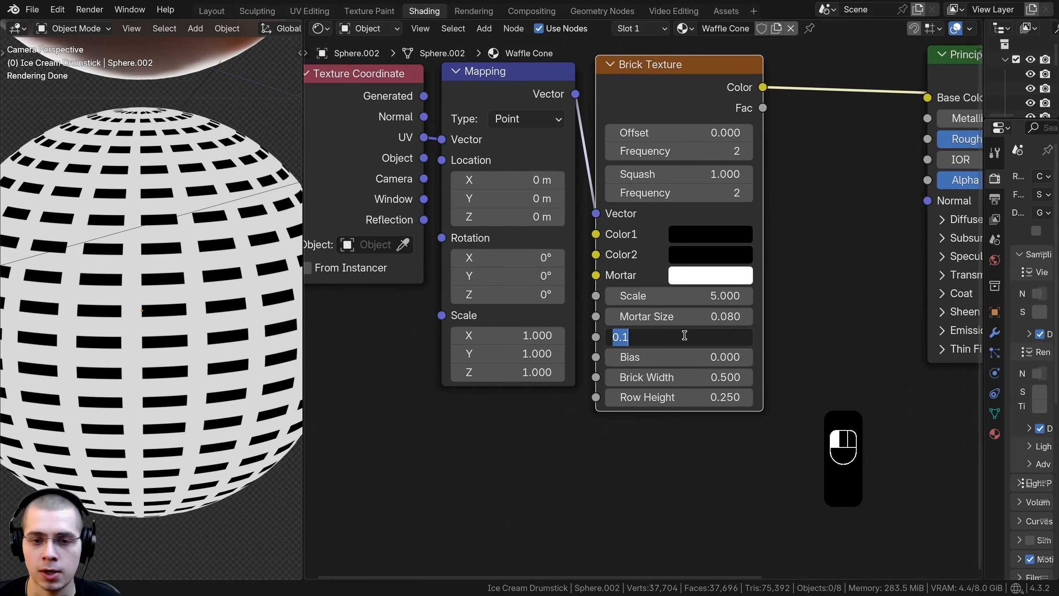
type("0.")
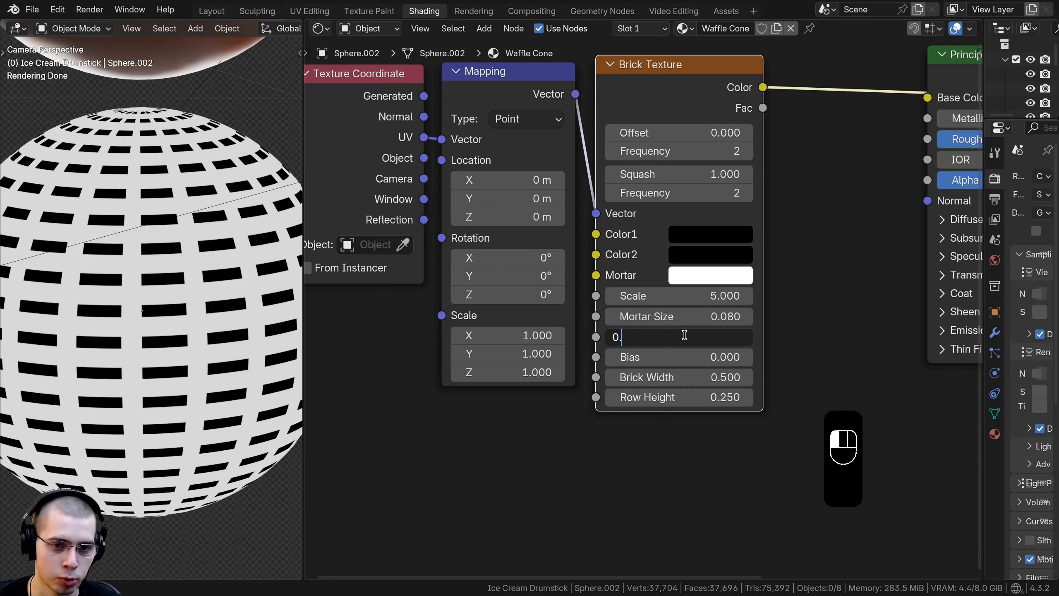
type("6")
key("Return")
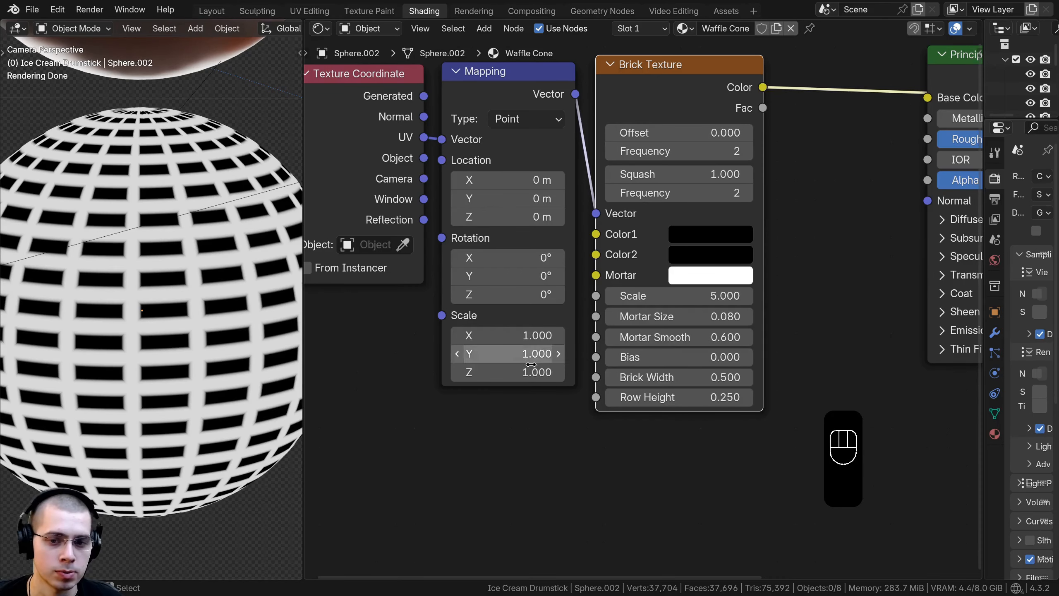
Set the Brick Texture's Row Height to 0.5 and inspect the grid pattern on the sphere.
middle_click_drag(576, 370, 578, 368)
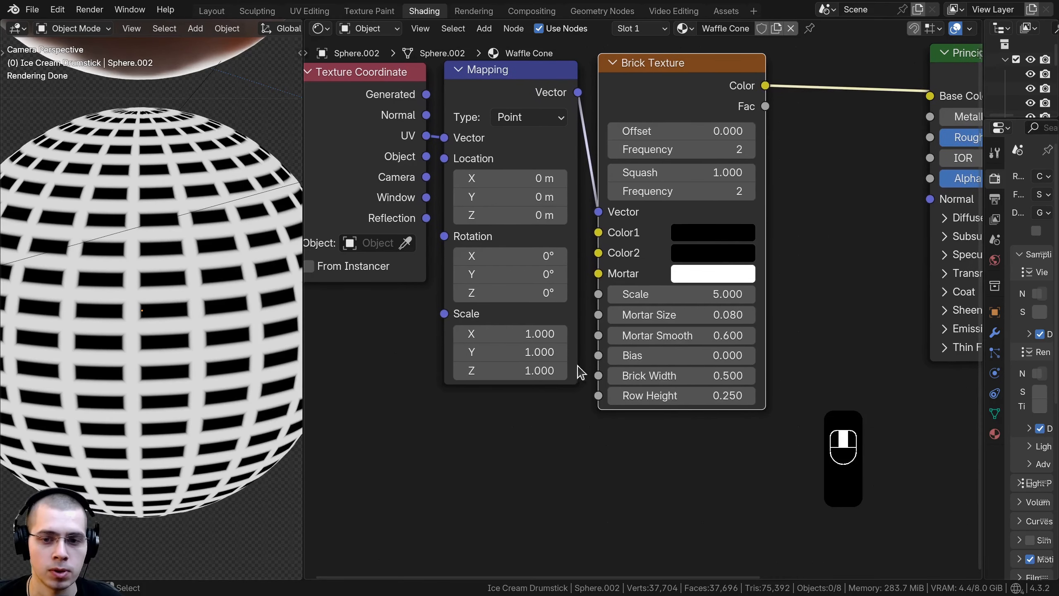
left_click(647, 394)
type(".")
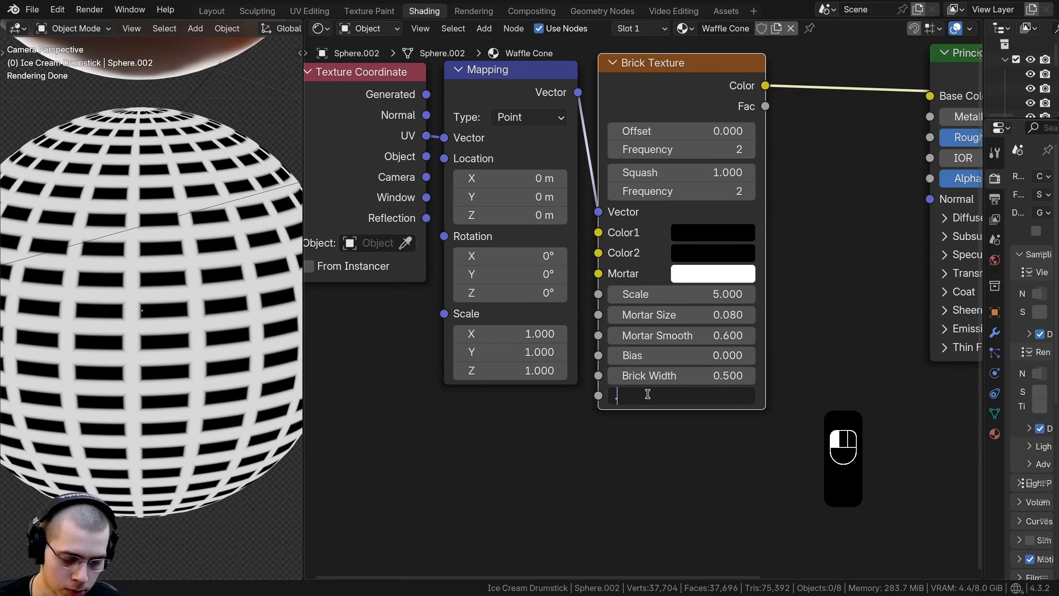
type("5")
key("Return")
scroll(168, 318, "down", 1)
middle_click_drag(178, 318, 182, 320, "shift")
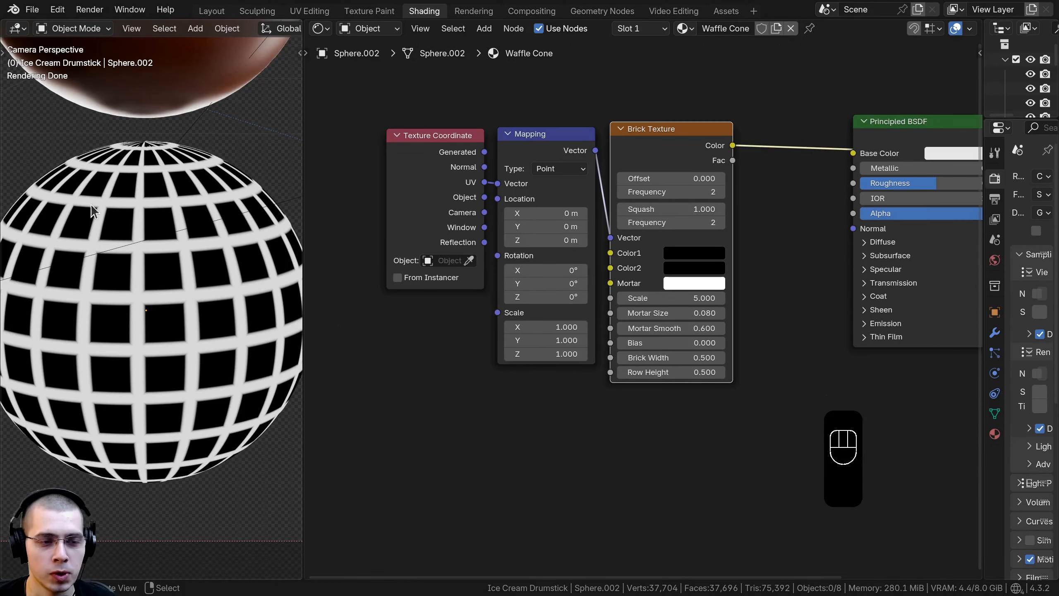
scroll(147, 250, "up", 3)
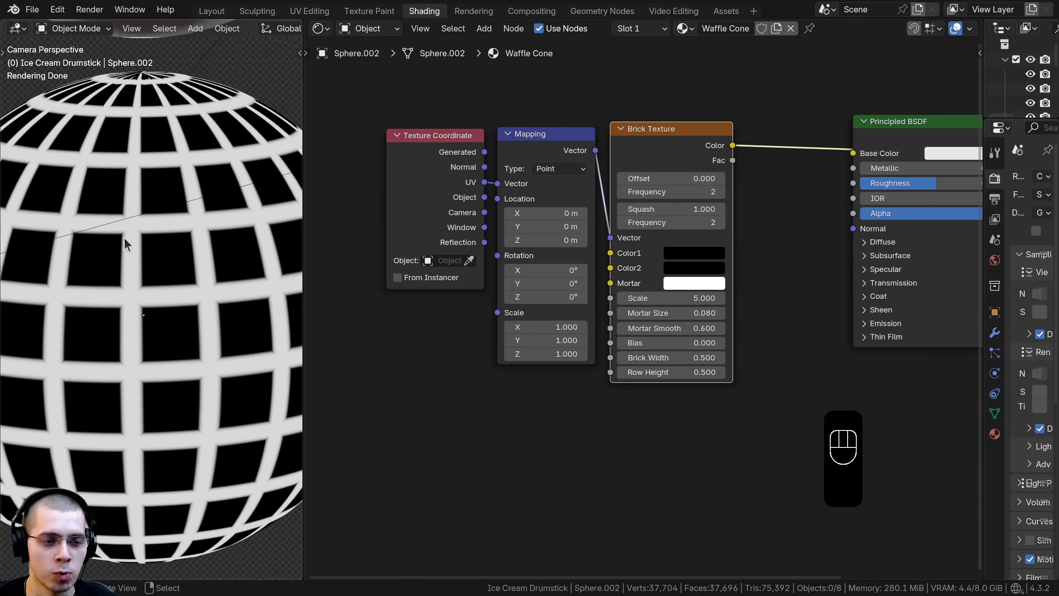
Move the Texture Coordinate and Mapping nodes away from the Brick Texture to make room for new nodes.
scroll(432, 149, "down", 2)
left_click_drag(441, 148, 567, 205)
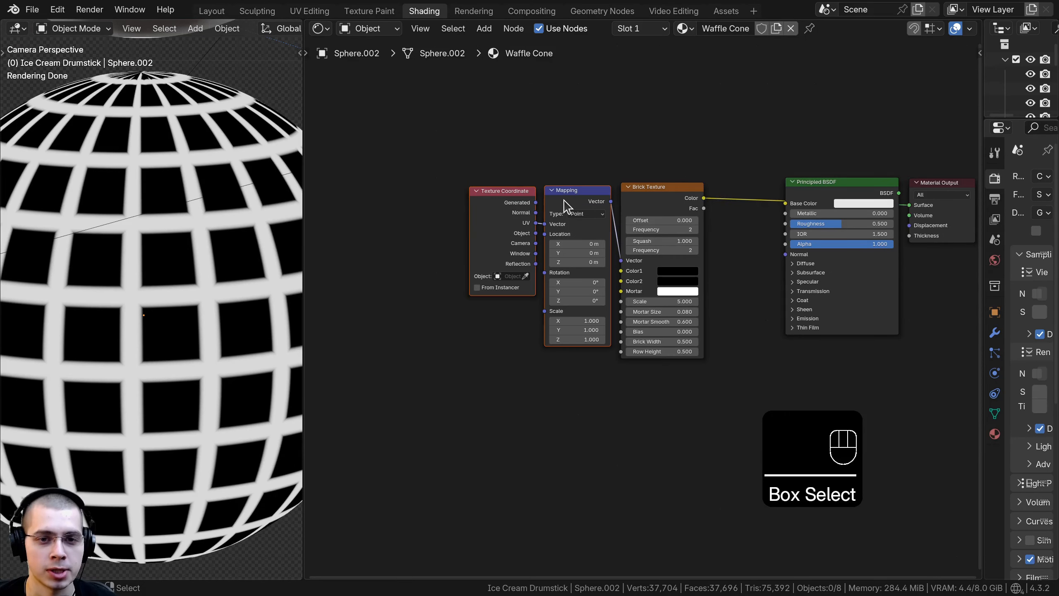
key("g")
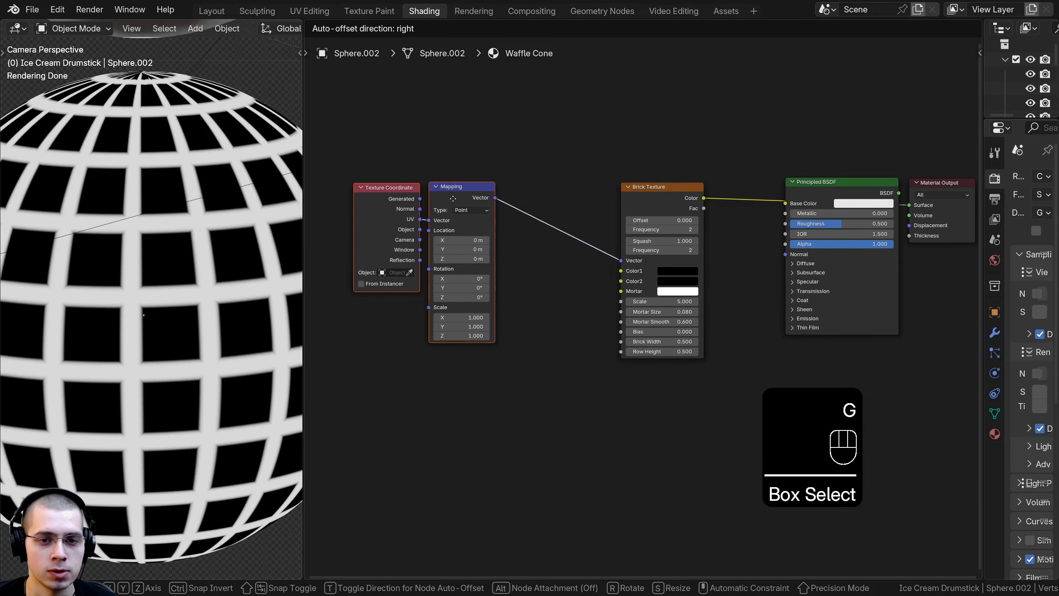
middle_click_drag(545, 212, 552, 219)
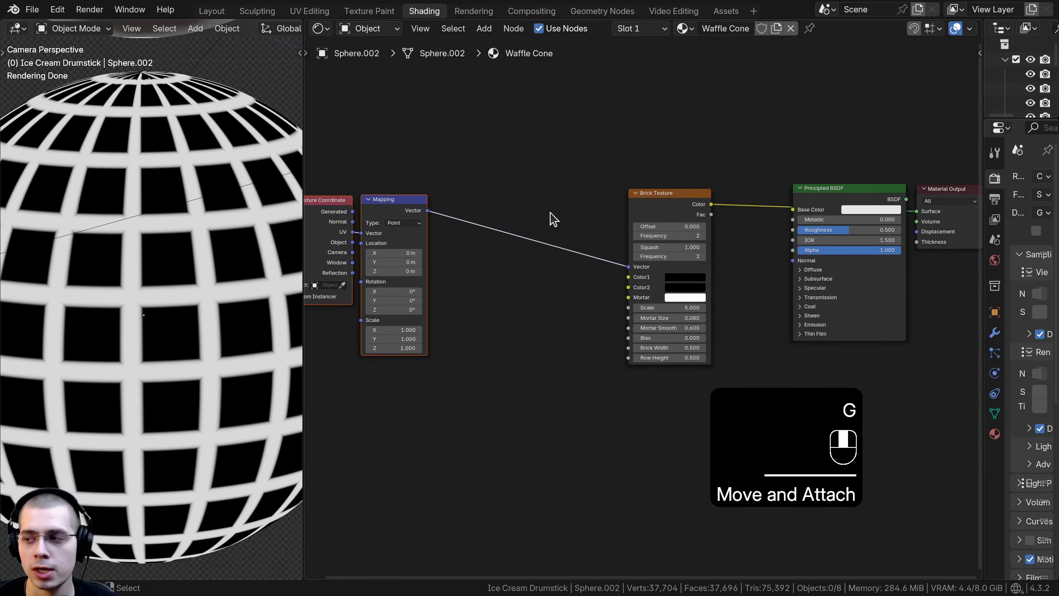
Insert a Noise Texture node on the link between Mapping and Brick Texture, and check its effect on the sphere.
key("shift+a")
type("noise")
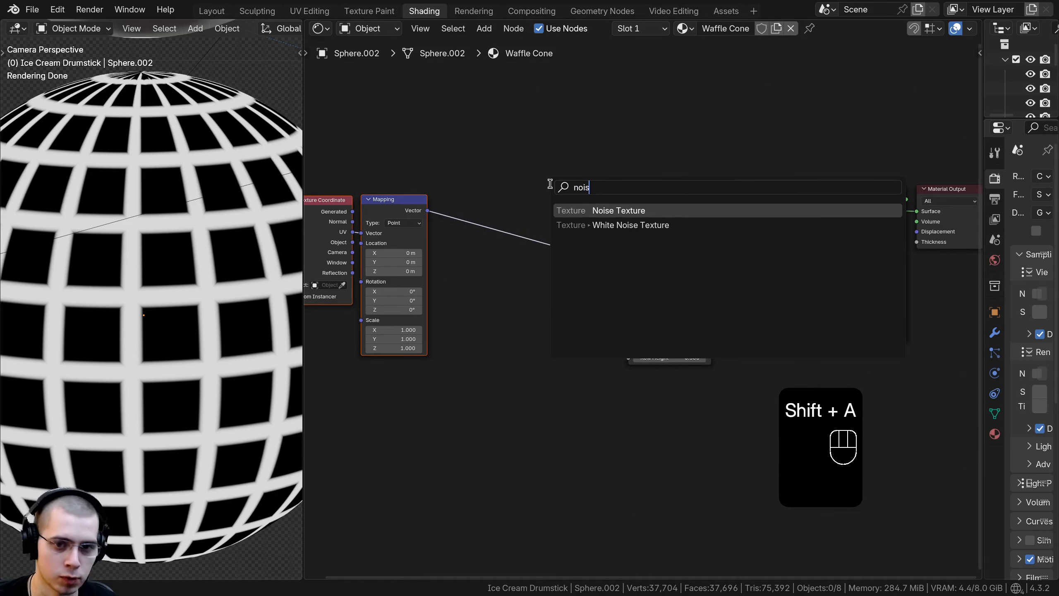
key("Return")
left_click(525, 193)
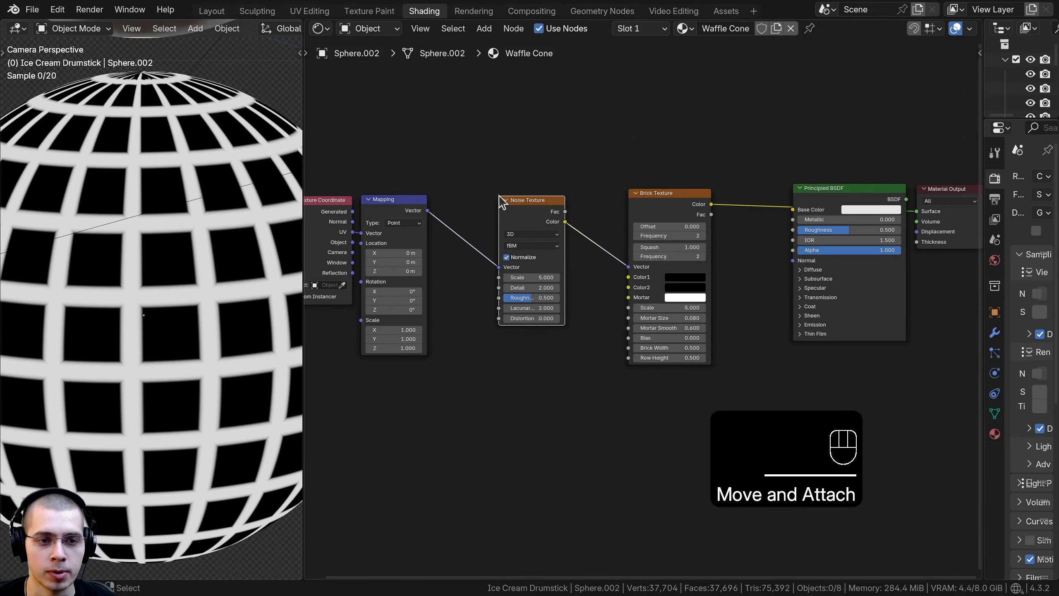
scroll(182, 260, "down", 3)
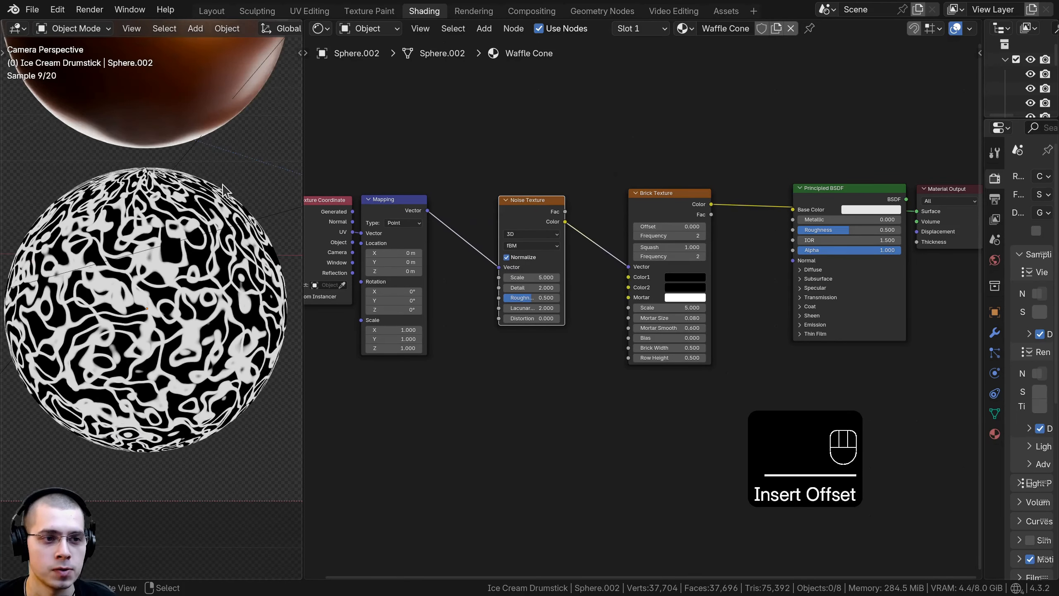
scroll(512, 272, "up", 3)
Set the Noise Texture's Scale to 3 and move the node closer to the Mapping node.
key("ctrl+z")
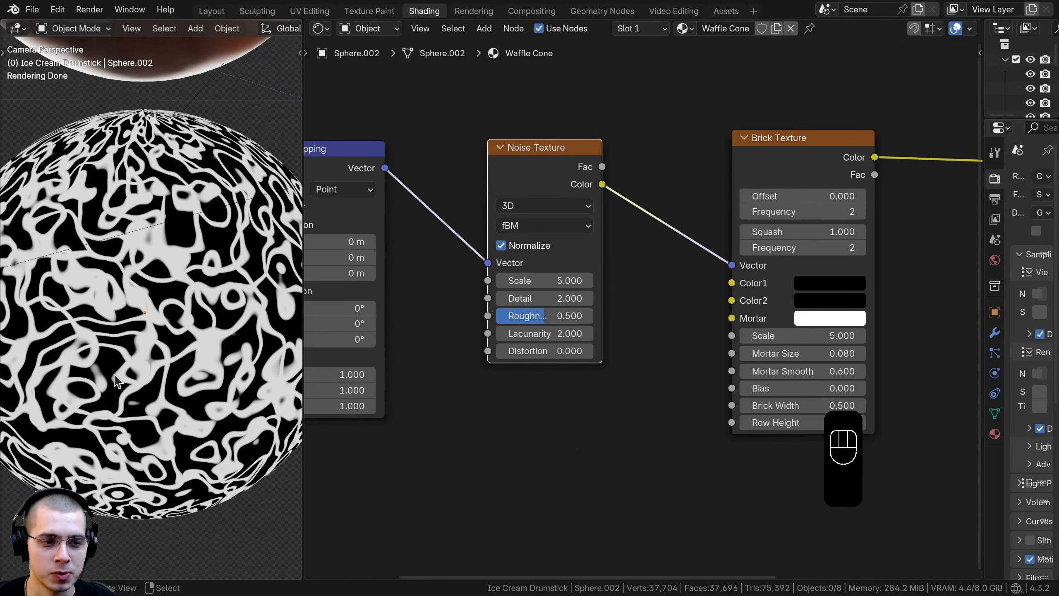
left_click_drag(575, 164, 514, 179)
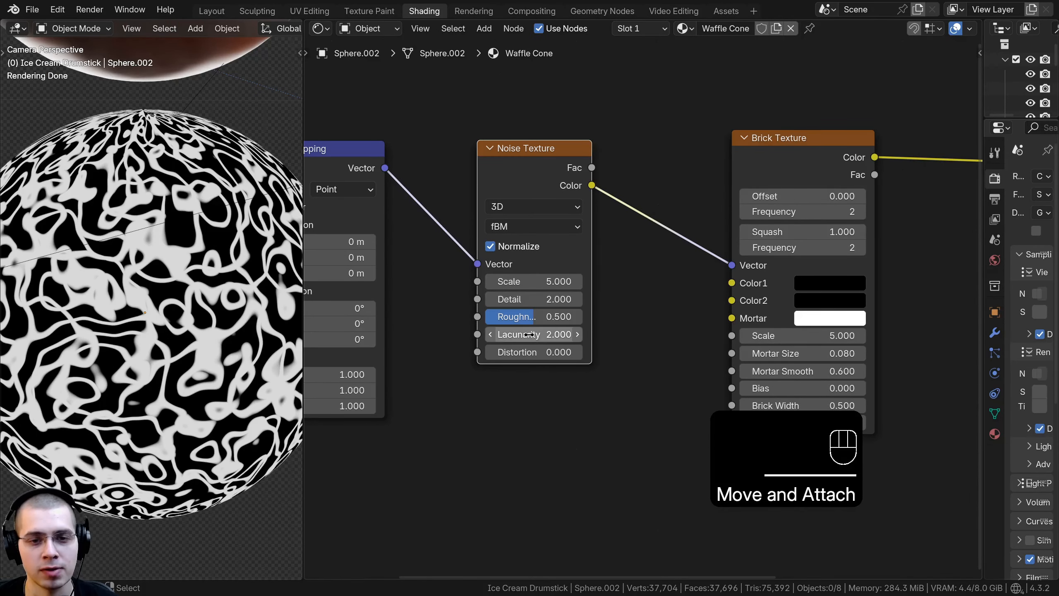
left_click(517, 281)
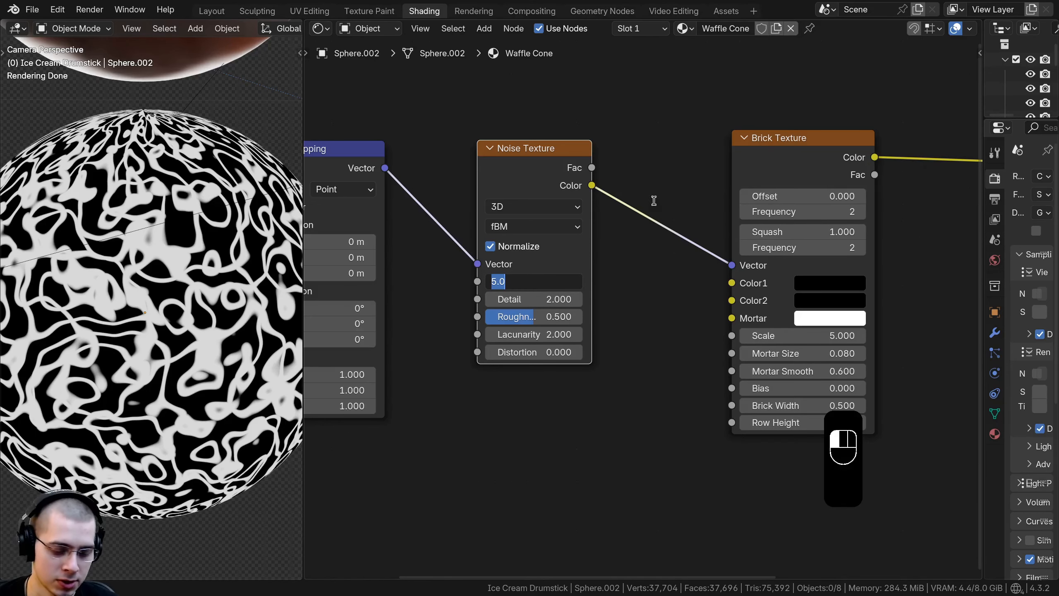
key("Return")
left_click_drag(541, 178, 507, 197)
Insert a Mix Color node on the link between the Noise Texture and the Brick Texture.
scroll(543, 195, "down", 3)
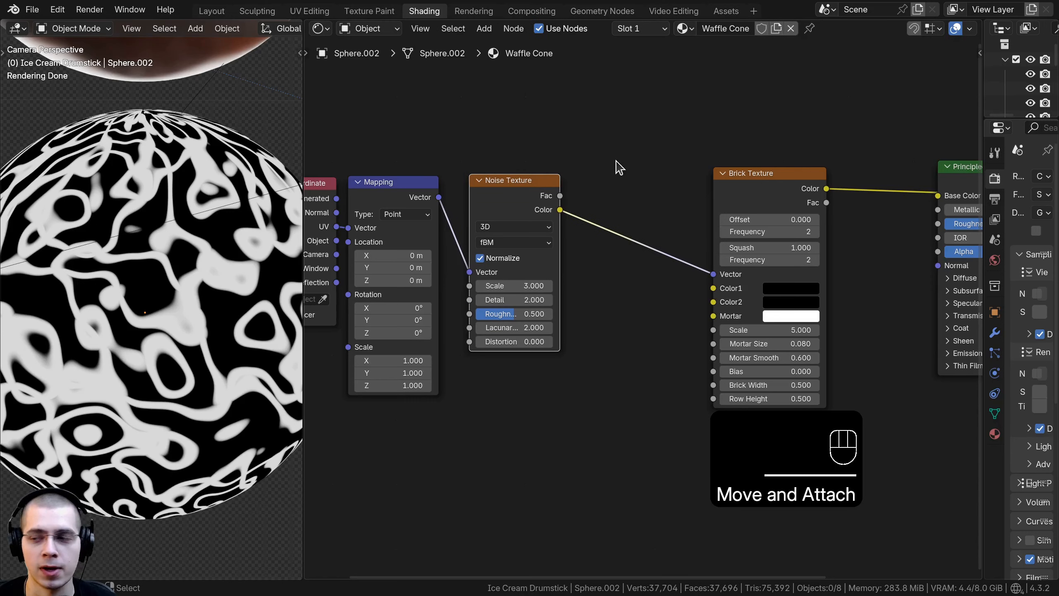
key("shift+a")
left_click(623, 146)
type("mix")
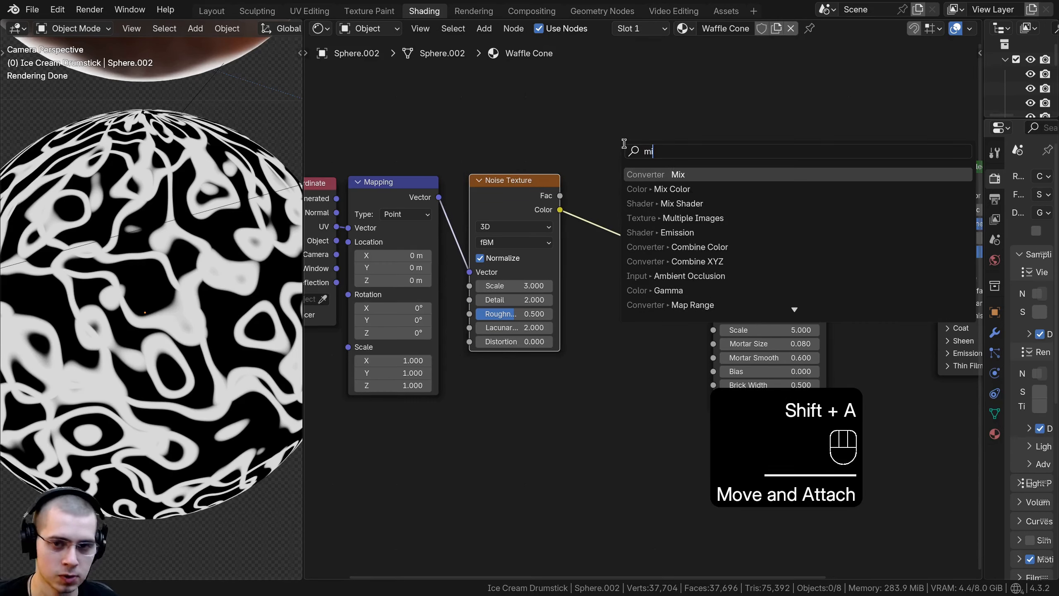
left_click(648, 188)
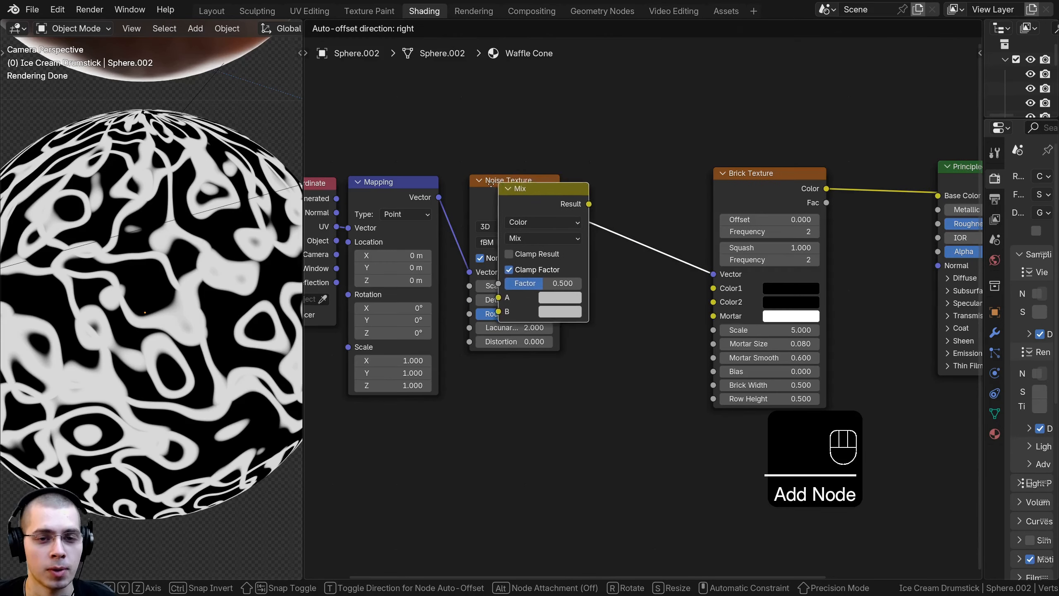
left_click(583, 168)
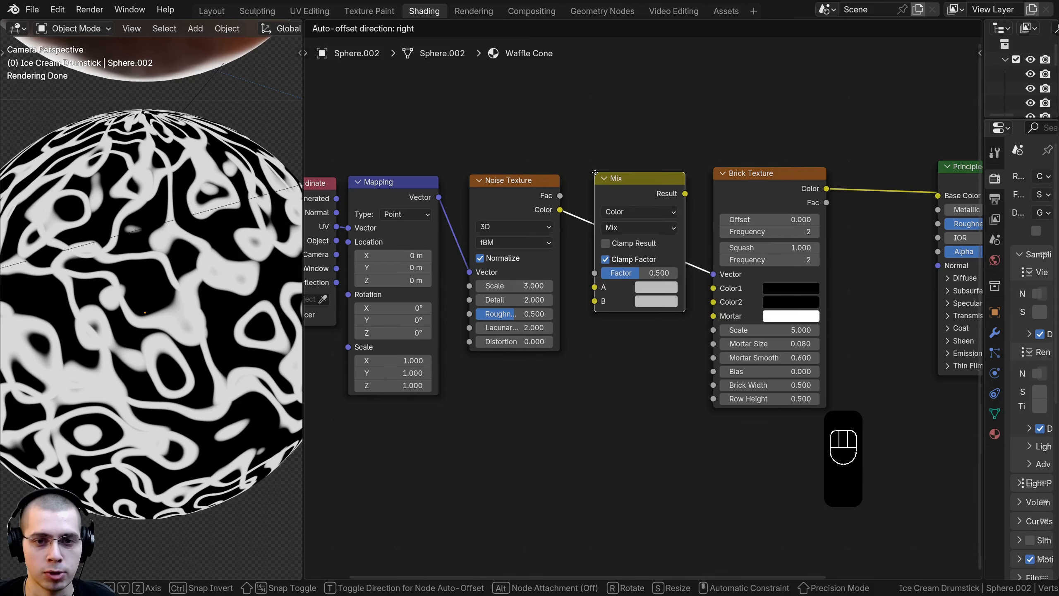
Connect the Mapping Vector to the Mix node's A input and the Noise Texture Color to B, placing the noise node beneath the link.
middle_click_drag(527, 227, 533, 229)
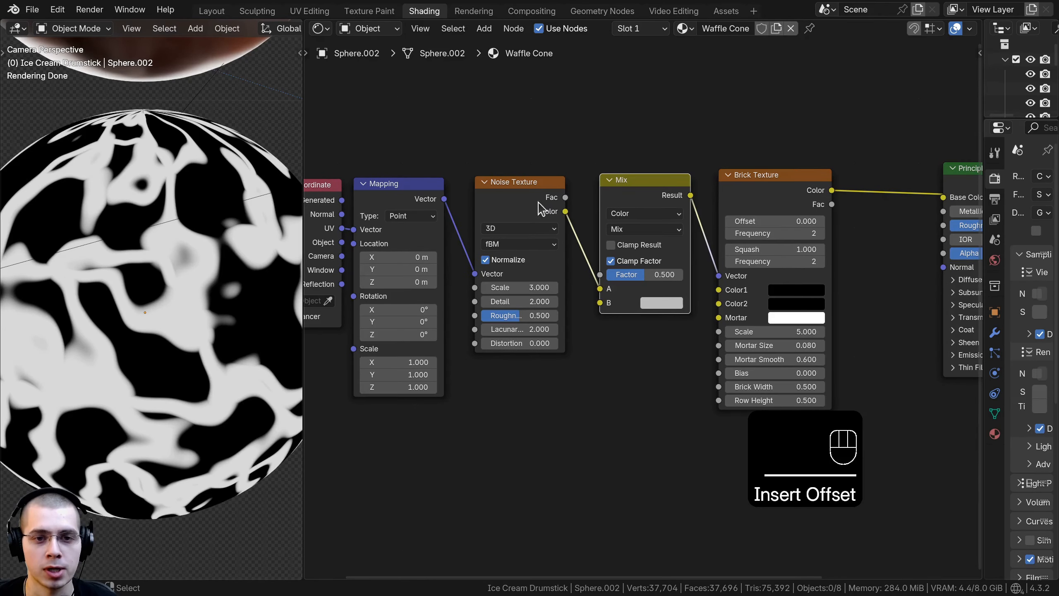
left_click_drag(541, 207, 531, 173)
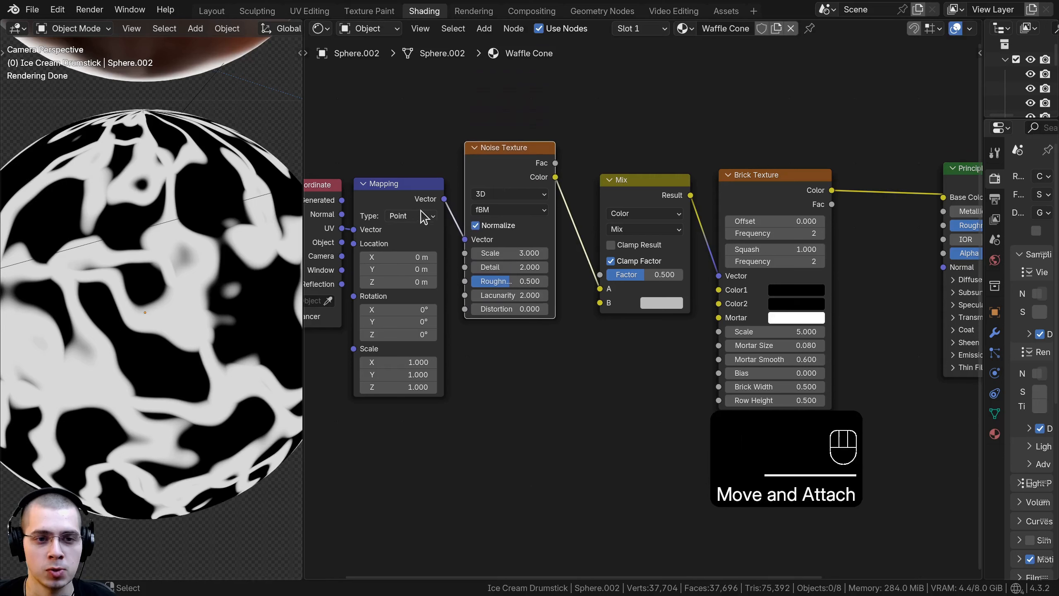
left_click(415, 207)
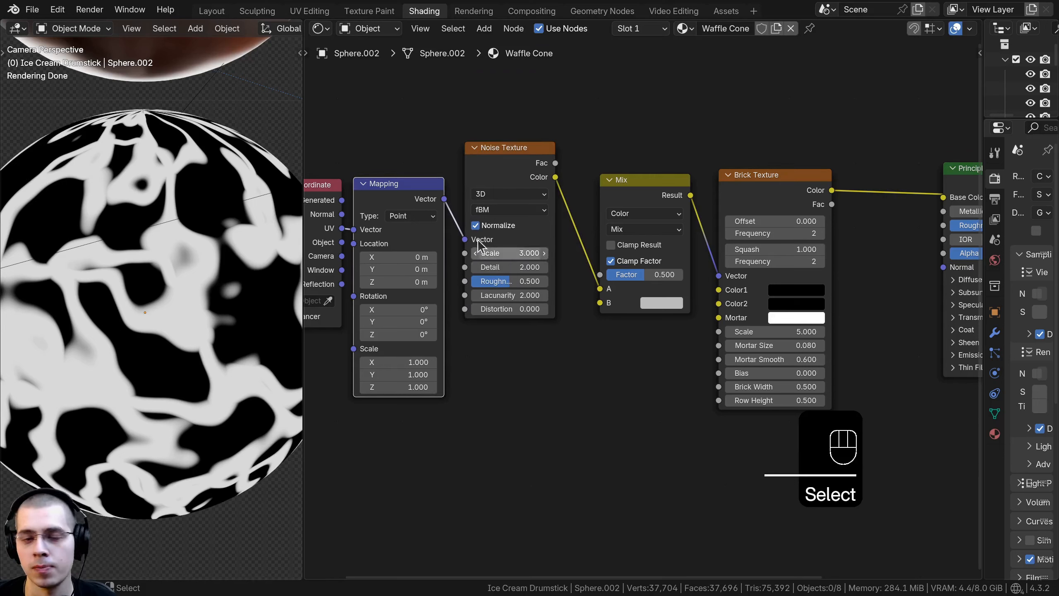
left_click_drag(445, 199, 600, 289)
left_click_drag(541, 183, 579, 305)
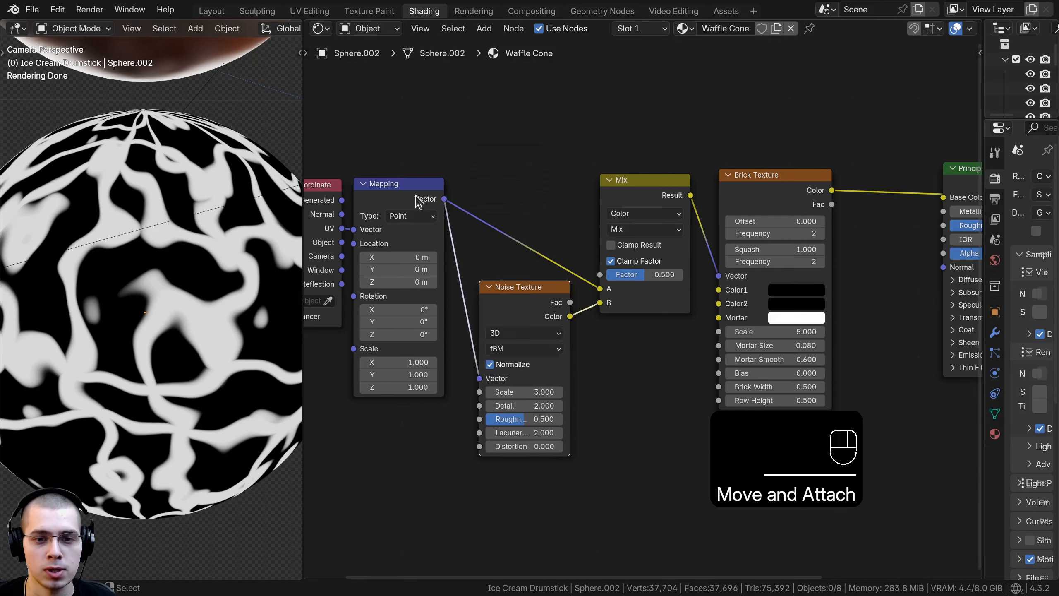
Move the Noise Texture node up into the gap between the Mapping and Mix nodes.
left_click_drag(507, 295, 500, 226)
middle_click_drag(672, 230, 636, 217)
scroll(636, 217, "up", 1)
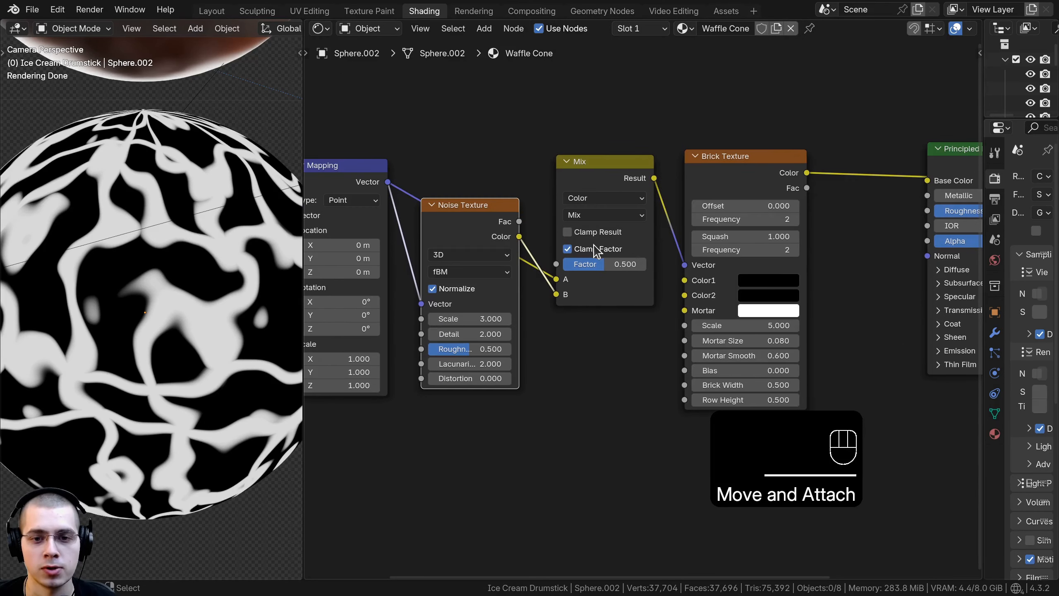
Try the Mix node's Factor at 0 and at 1 to compare the noise distortion on the sphere.
left_click_drag(607, 264, 564, 264)
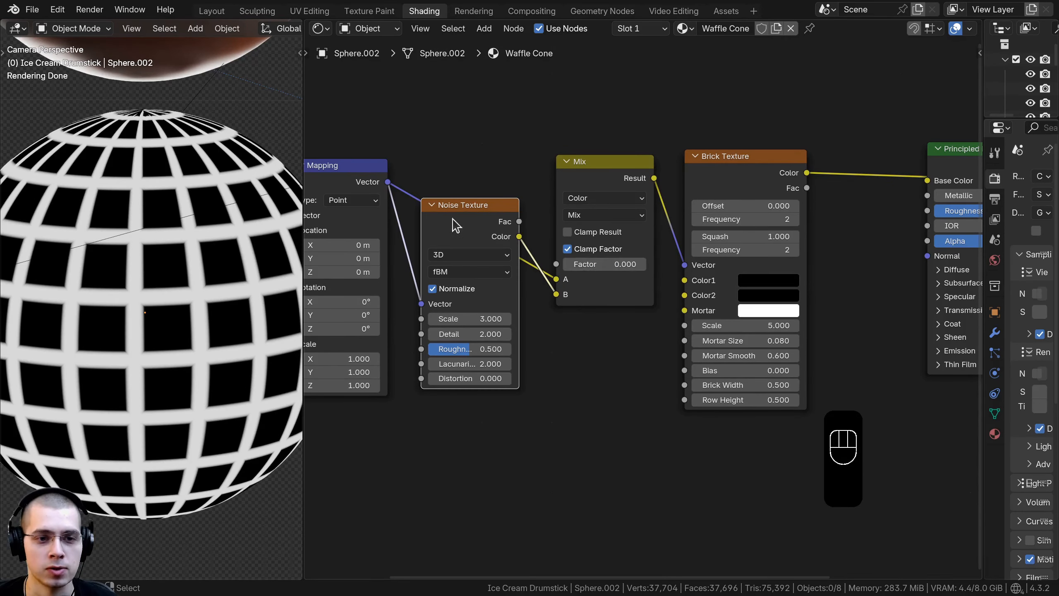
middle_click_drag(453, 219, 549, 236)
left_click(447, 194)
left_click_drag(684, 282, 769, 281)
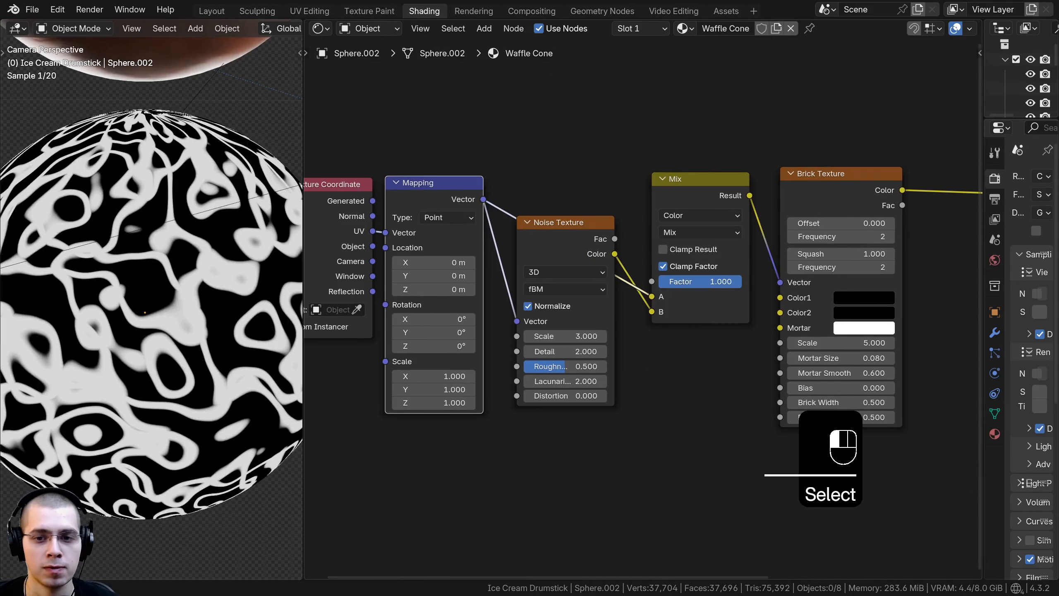
mouse_move(553, 236)
left_mouse_down()
mouse_move(549, 266)
mouse_move(550, 238)
left_mouse_up()
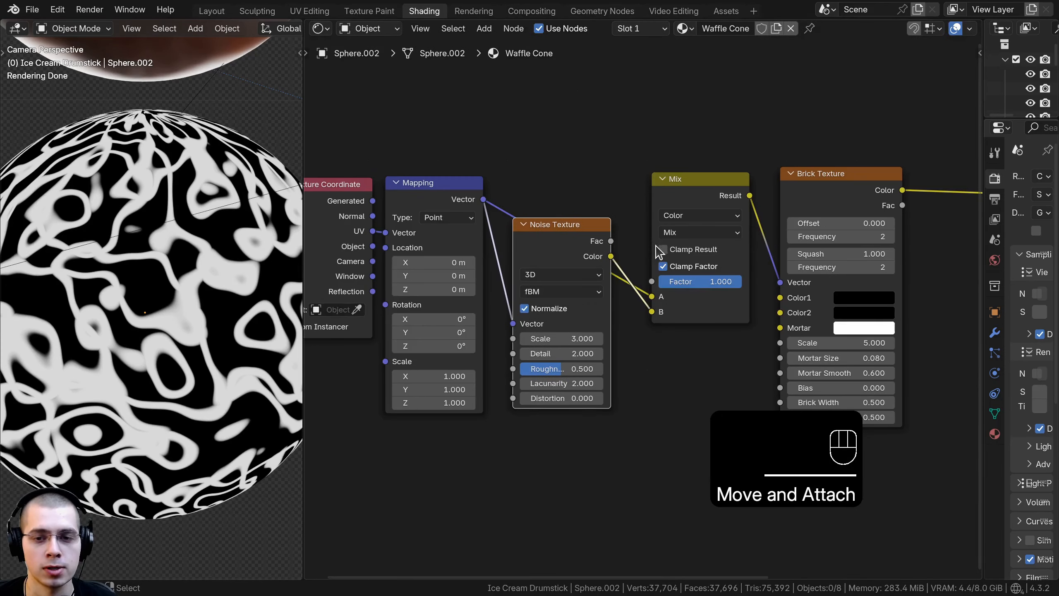
left_click_drag(709, 281, 659, 281)
Switch the Mix node's blending mode to Linear Light and set its Factor to 0.03.
left_click(688, 232)
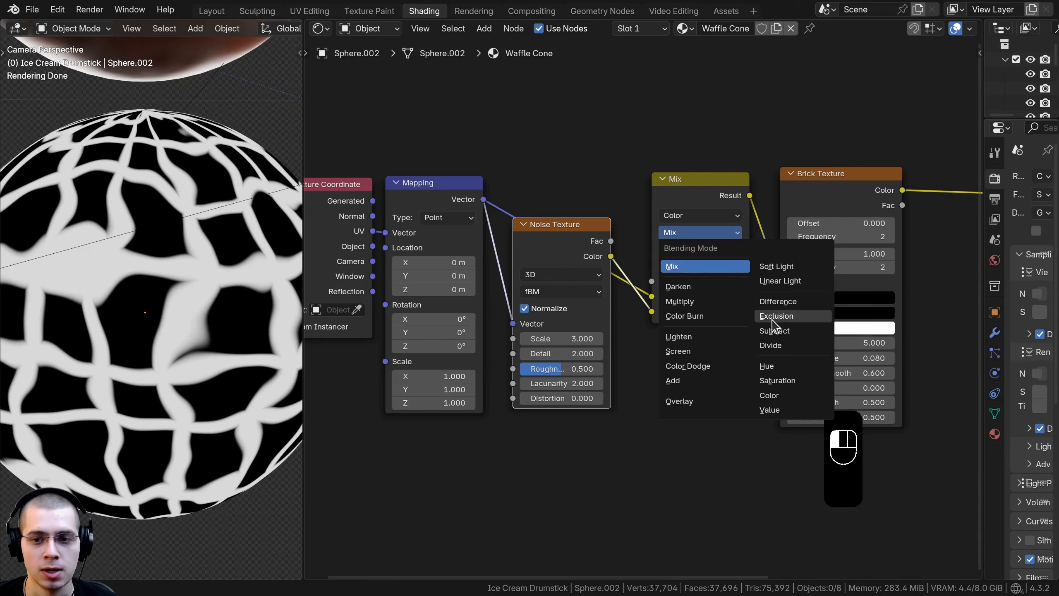
left_click(781, 281)
mouse_move(705, 282)
left_mouse_down()
mouse_move(685, 282)
mouse_move(701, 281)
left_mouse_up()
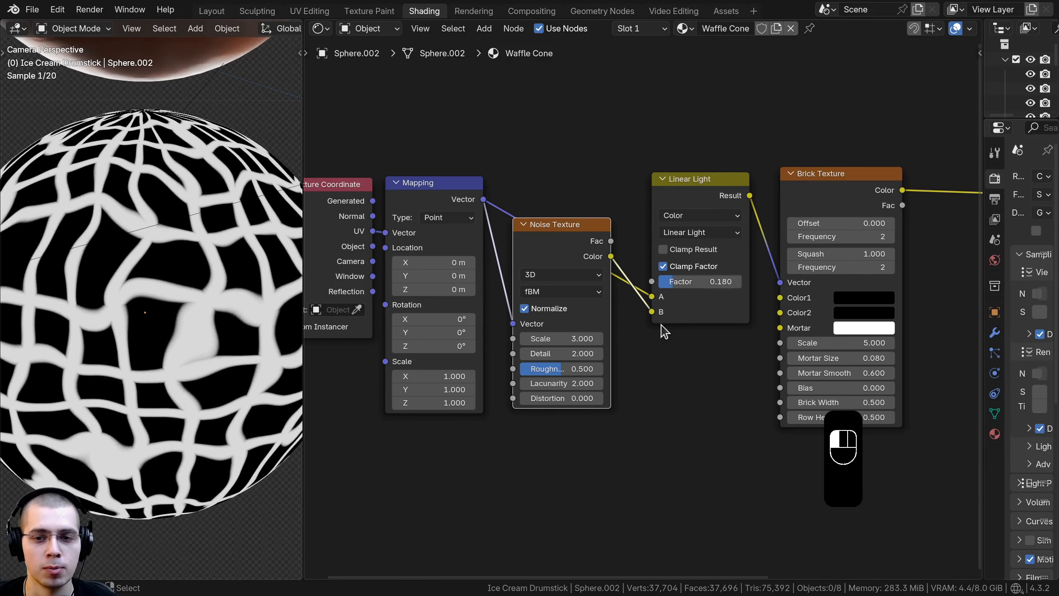
scroll(667, 330, "up", 2)
left_click(680, 294)
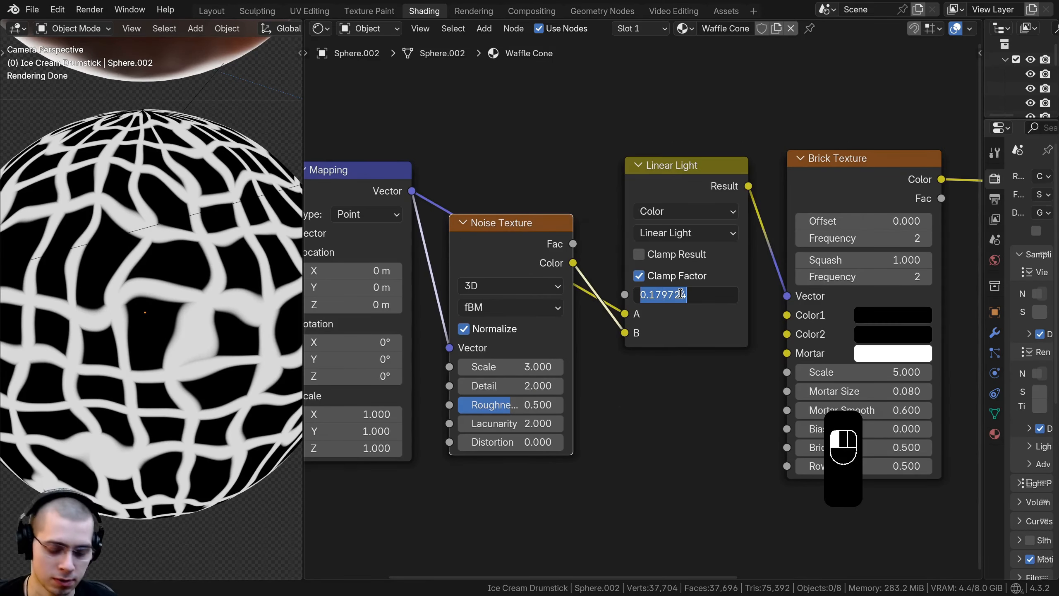
key("BackSpace")
type(".0")
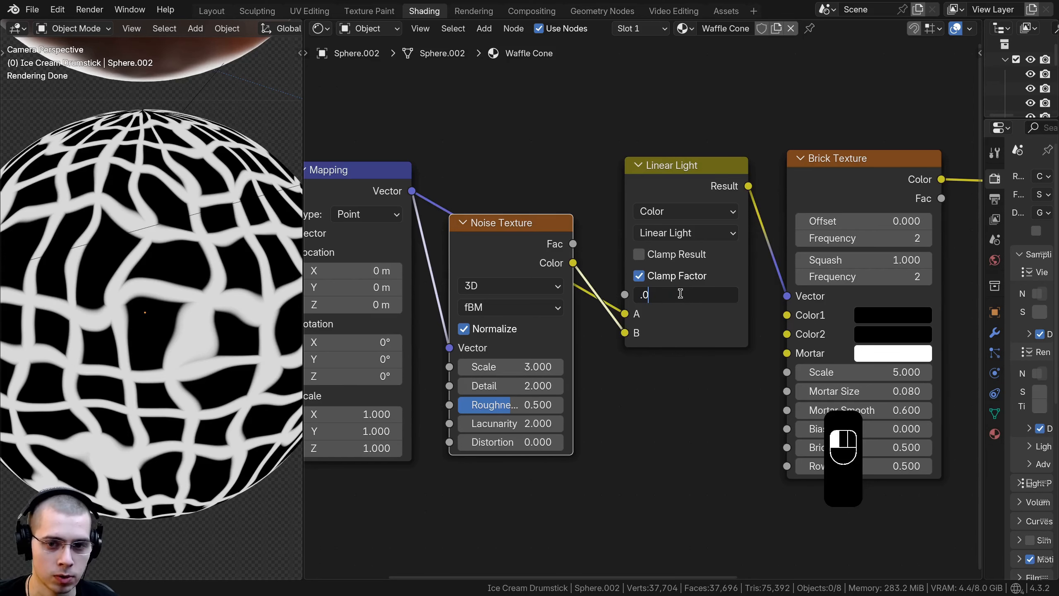
type("3")
key("Return")
Inspect the distorted grid on the sphere and move the Brick Texture node close to the Linear Light node.
scroll(141, 151, "up", 4)
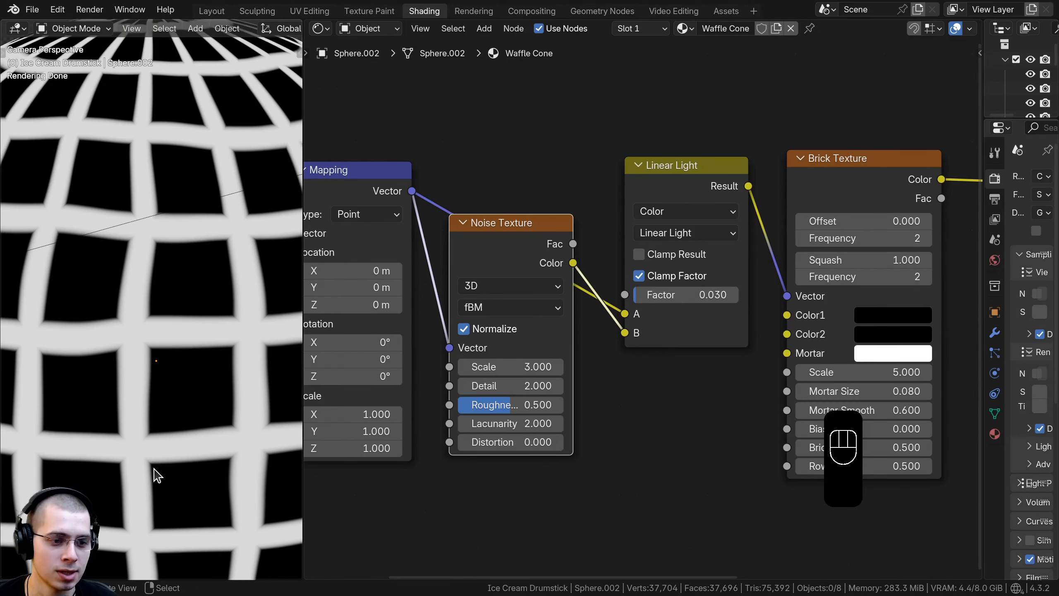
scroll(154, 393, "down", 4)
middle_click_drag(116, 282, 144, 215, "shift")
scroll(704, 234, "down", 4)
scroll(693, 228, "down", 1)
left_click_drag(693, 227, 674, 238)
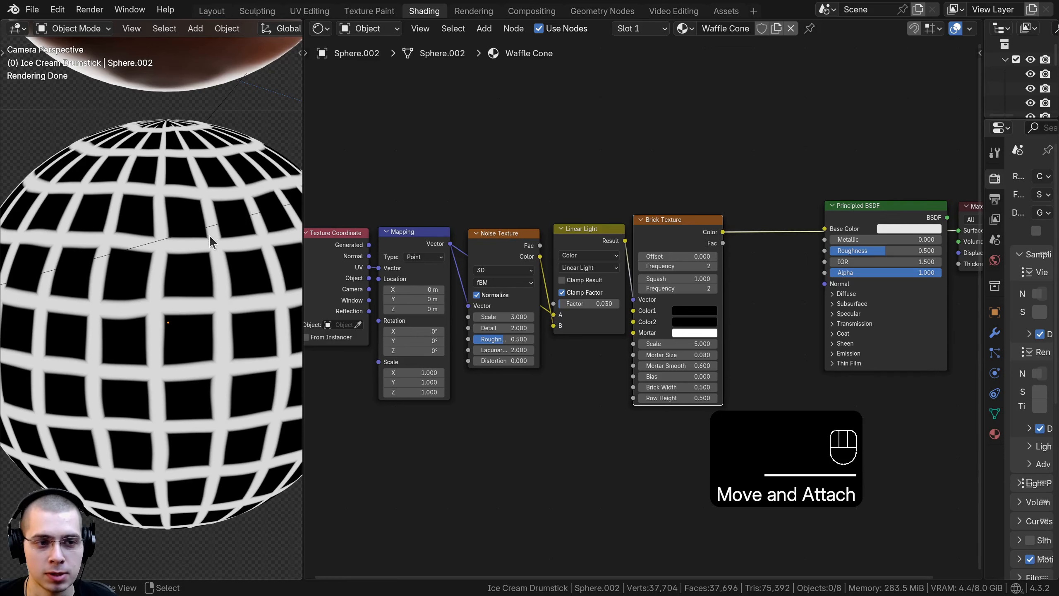
middle_click_drag(227, 271, 179, 196, "shift")
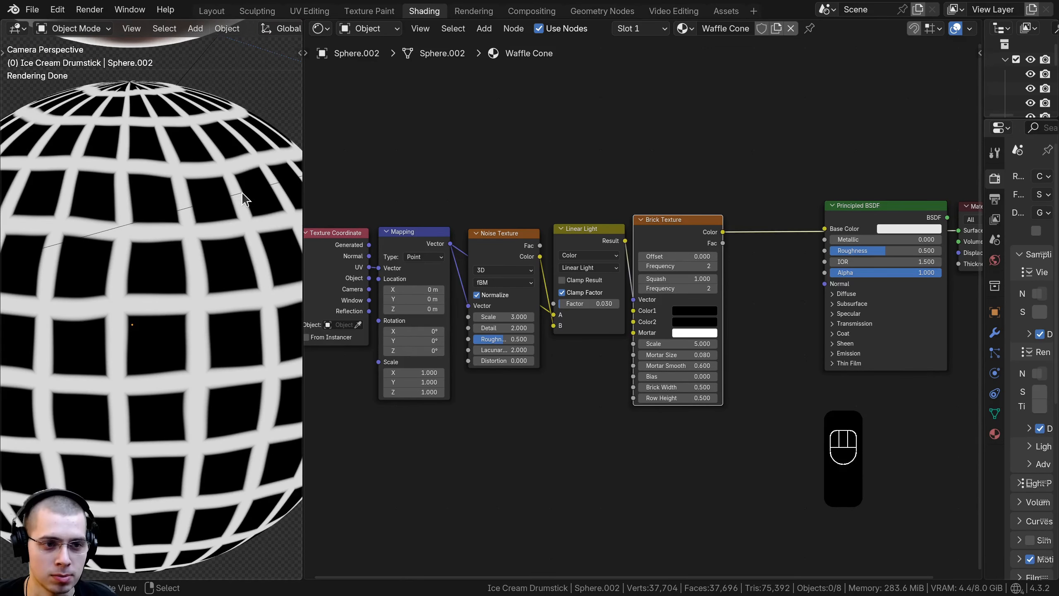
Move the whole chain from Texture Coordinate to Brick Texture beneath the Principled BSDF node.
scroll(690, 183, "down", 1)
left_click_drag(685, 170, 392, 332)
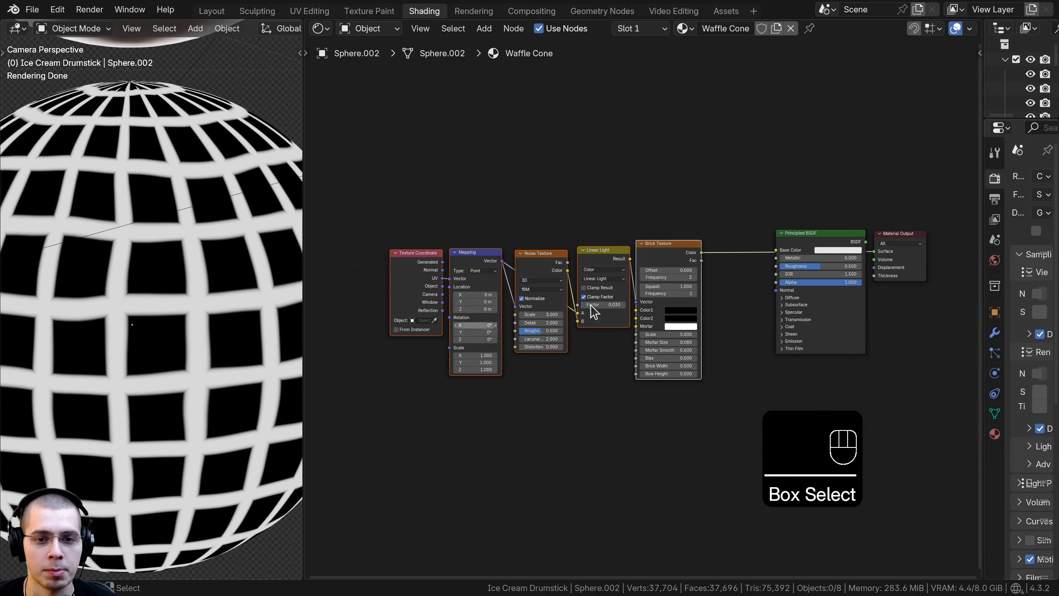
scroll(640, 234, "down", 1)
middle_click_drag(641, 234, 576, 172)
key("g")
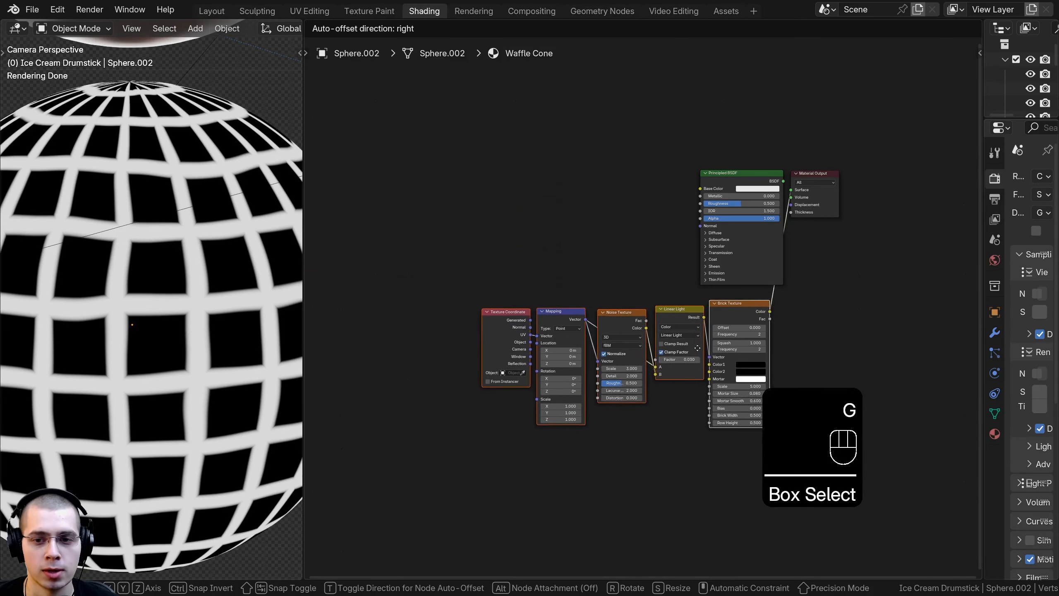
left_click(725, 328)
Add a Displacement node beside the Brick Texture and connect the Brick Texture Color to its Height input.
middle_click_drag(805, 238, 675, 237)
scroll(676, 237, "up", 3)
key("shift+a")
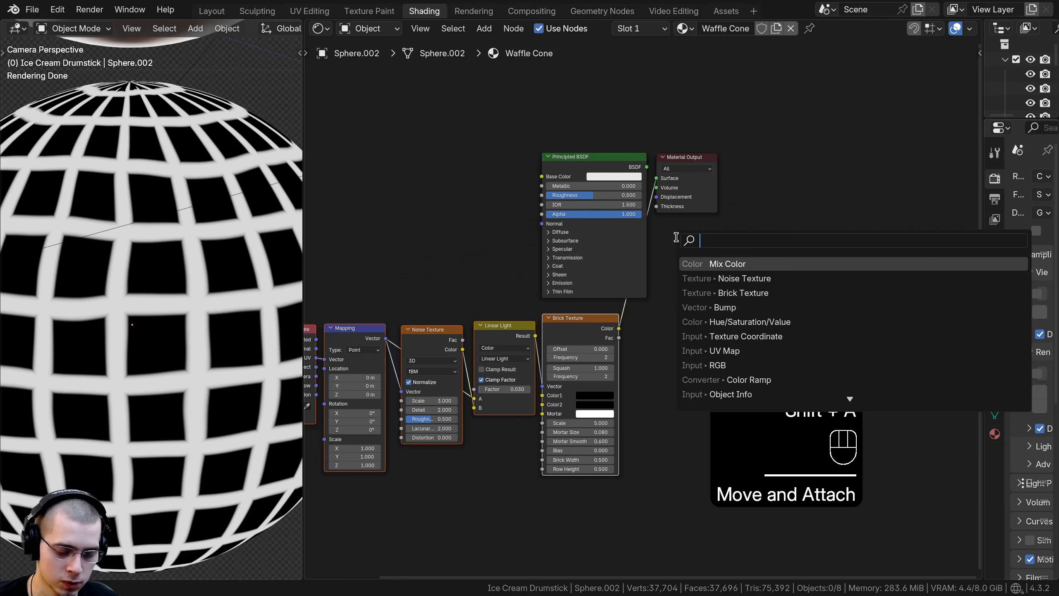
type("dis")
key("Return")
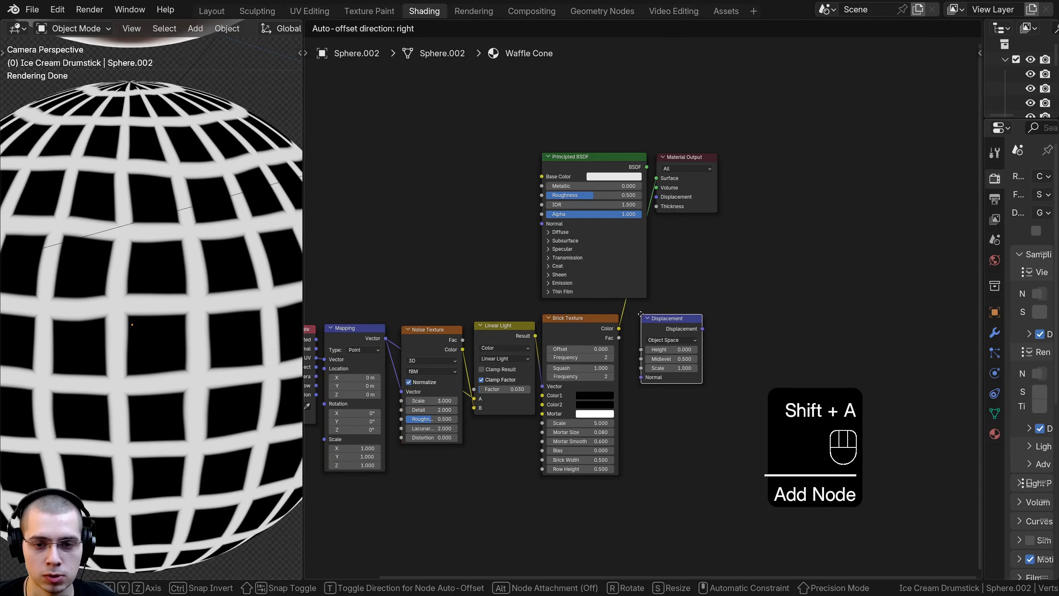
left_click(644, 302)
scroll(638, 316, "up", 2)
left_click_drag(613, 307, 641, 334)
Shift the texture chain together with the Displacement node so the Displacement node sits below the Principled BSDF.
scroll(664, 498, "down", 5)
middle_click_drag(663, 498, 710, 417)
left_click_drag(815, 429, 378, 297)
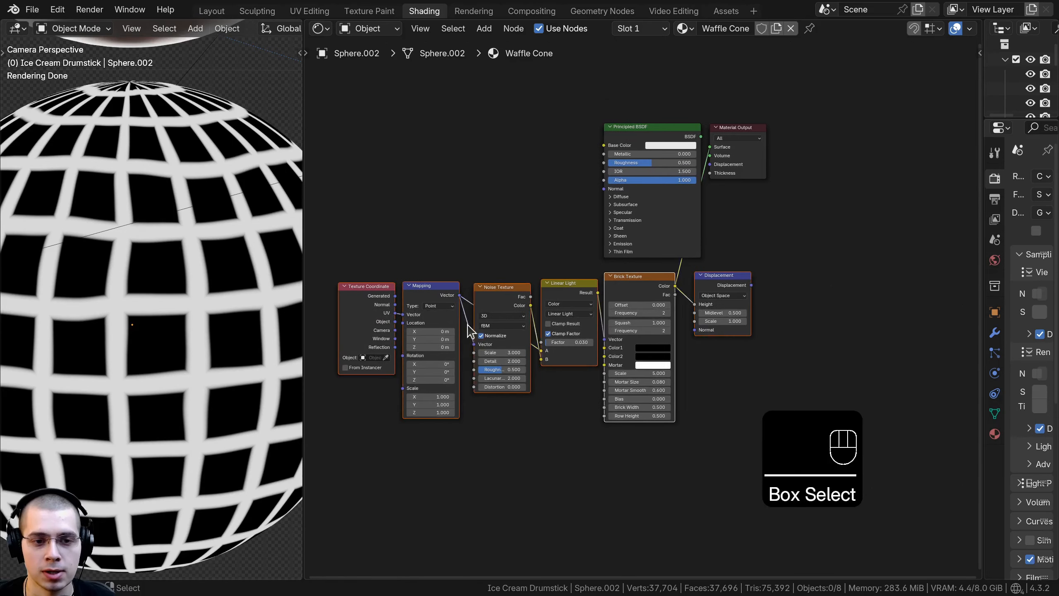
key("g")
left_click(678, 293)
scroll(691, 321, "up", 2)
key("a")
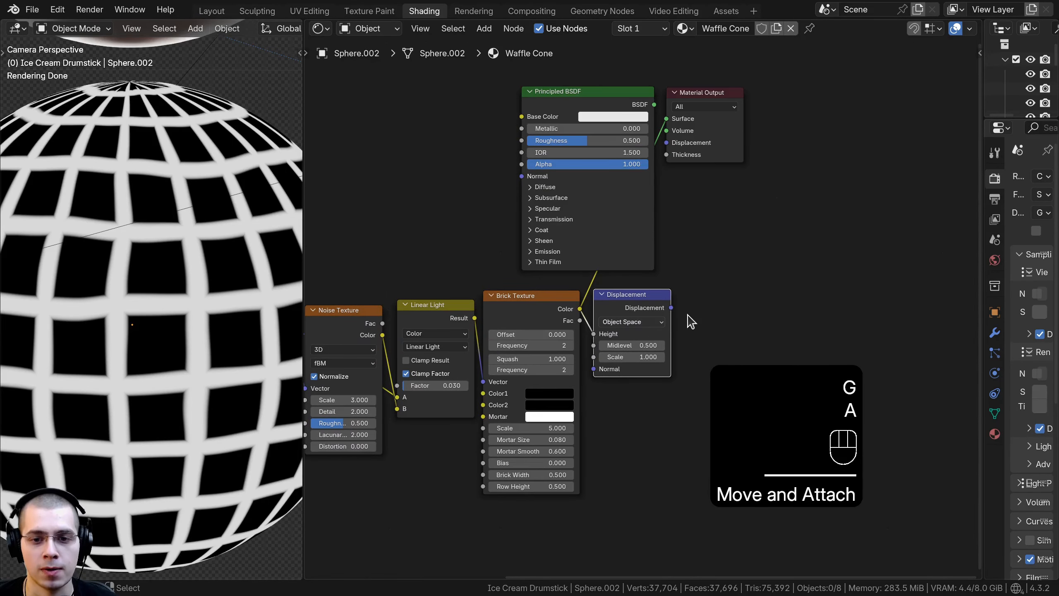
Connect the Displacement node to the Material Output's Displacement input and restore the Principled BSDF as the Surface shader.
left_click_drag(672, 308, 673, 132)
left_click_drag(692, 98, 736, 97)
left_click(582, 98, "ctrl+shift")
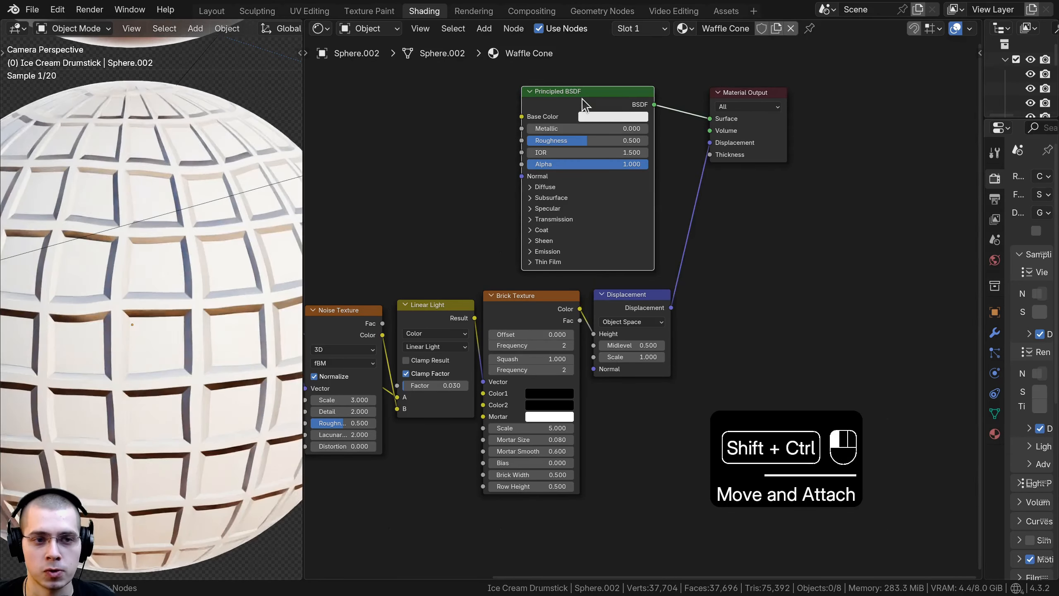
scroll(158, 354, "down", 3)
scroll(169, 305, "up", 5)
middle_click_drag(170, 298, 231, 240)
scroll(187, 316, "up", 8)
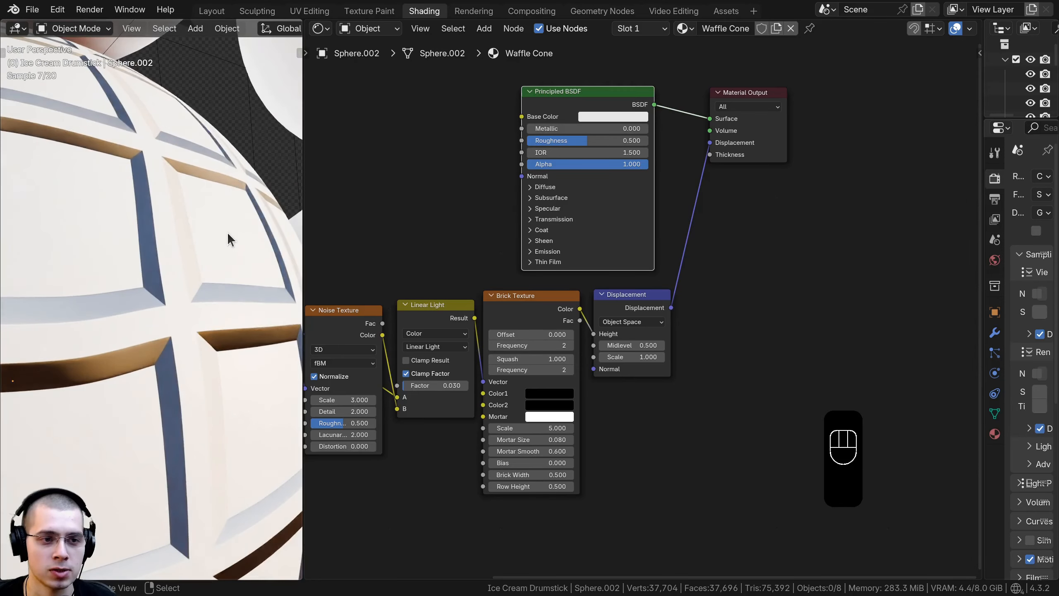
Set the Waffle Cone material's surface displacement method to Displacement and Bump.
left_click_drag(981, 238, 785, 194)
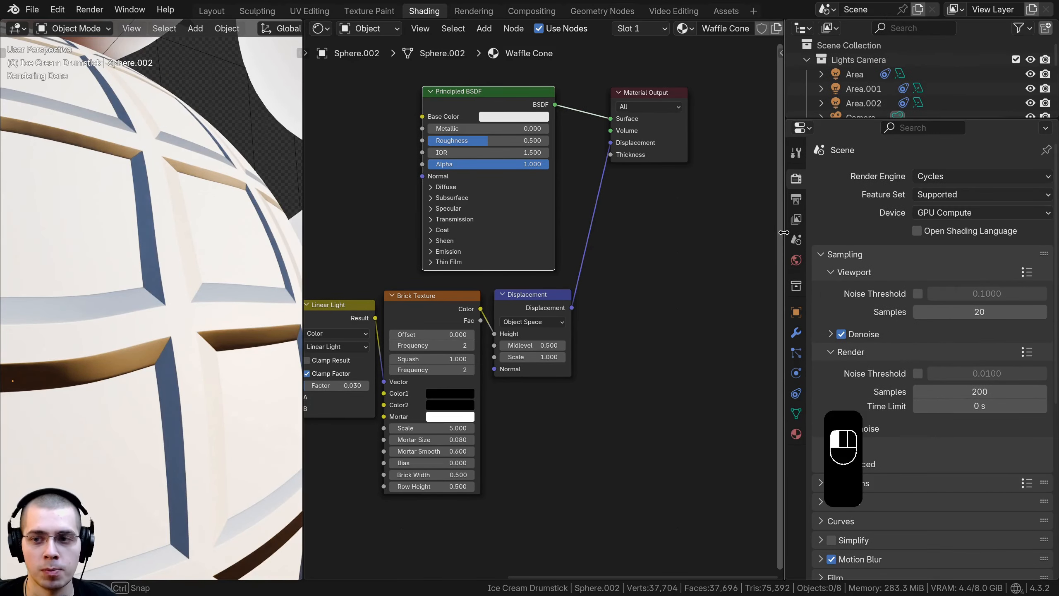
scroll(794, 442, "down", 8)
left_click(796, 434)
scroll(827, 330, "down", 6)
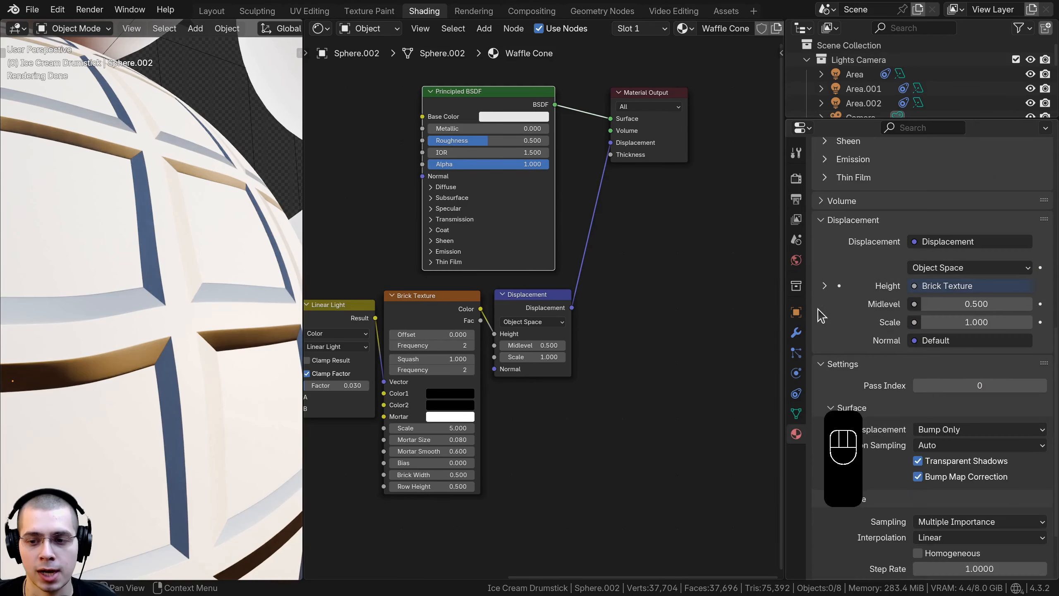
left_click_drag(785, 282, 829, 284)
scroll(876, 288, "down", 2)
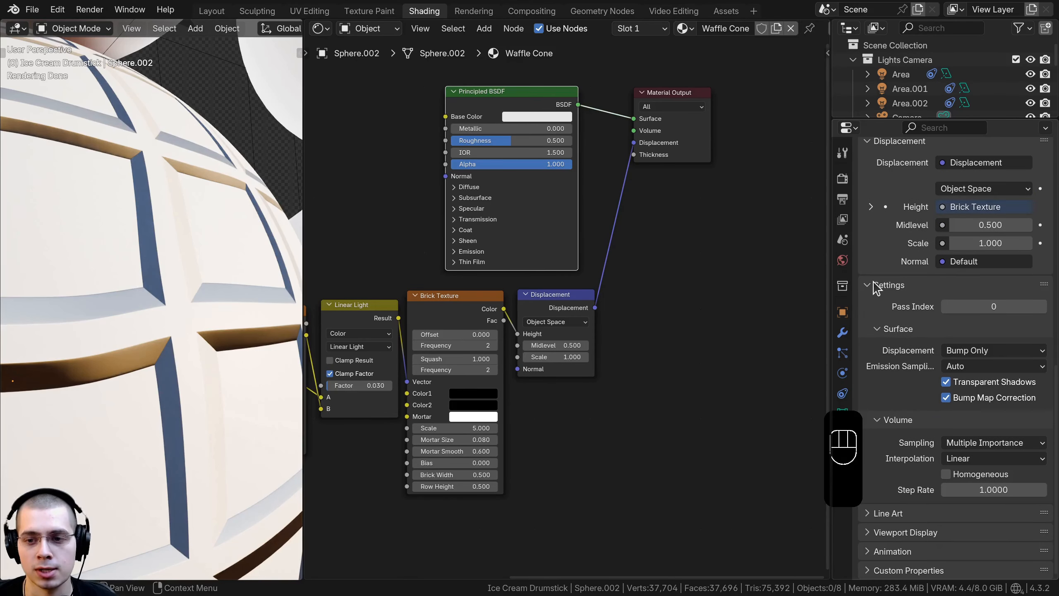
left_click(991, 351)
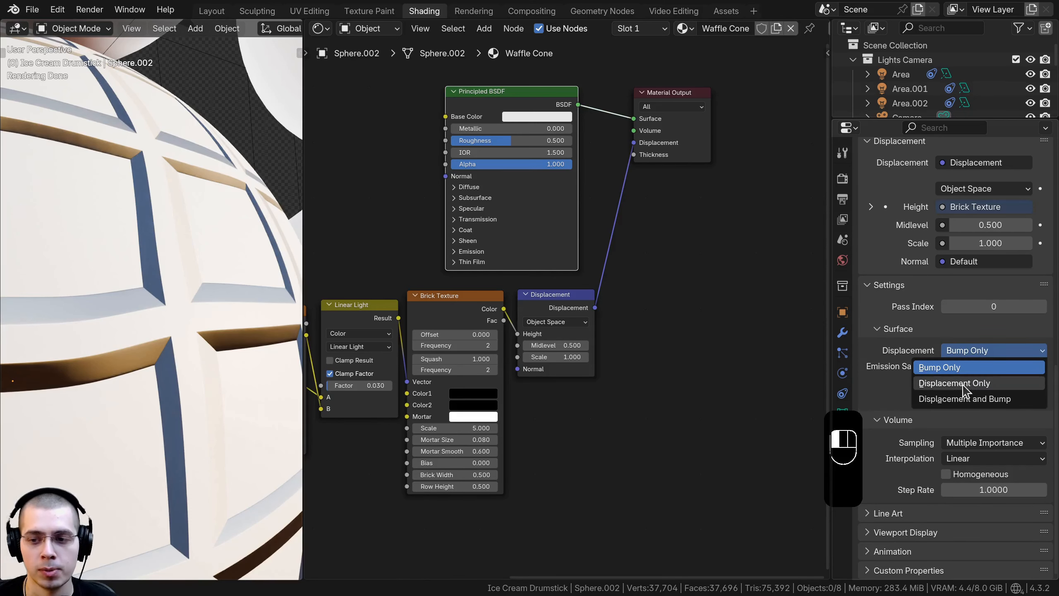
left_click(975, 400)
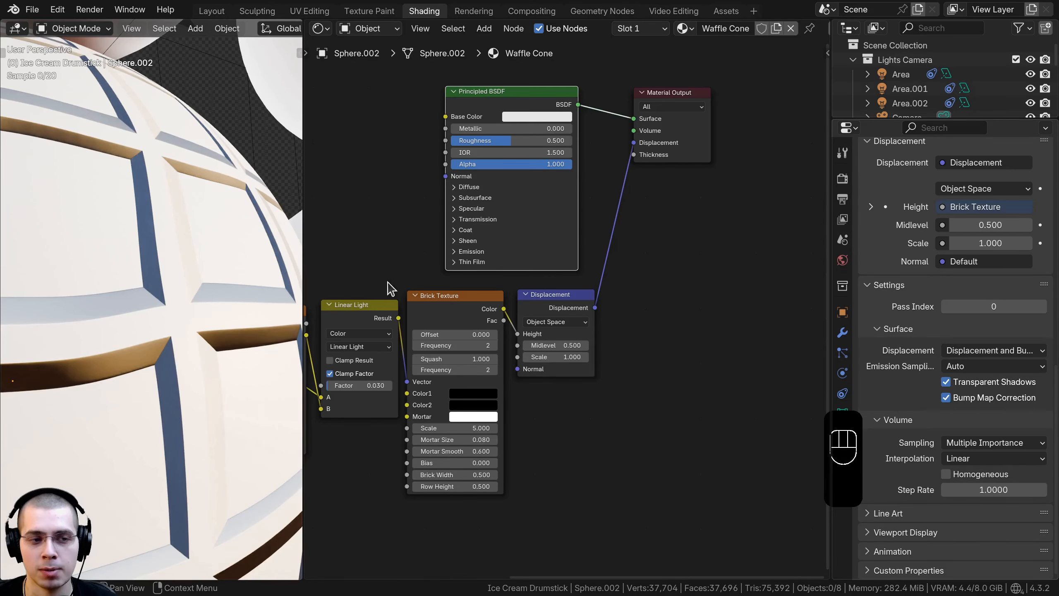
Examine the displaced waffle sphere from several angles and distances.
scroll(171, 302, "down", 6)
middle_click_drag(162, 305, 156, 441)
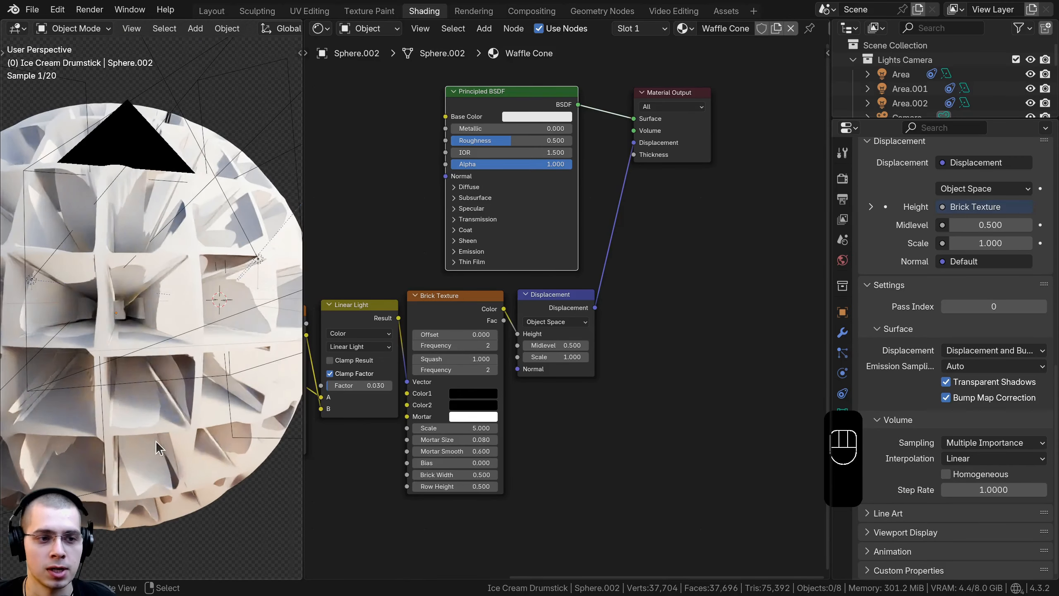
scroll(158, 376, "down", 4)
middle_click_drag(158, 376, 185, 243)
scroll(185, 243, "up", 5)
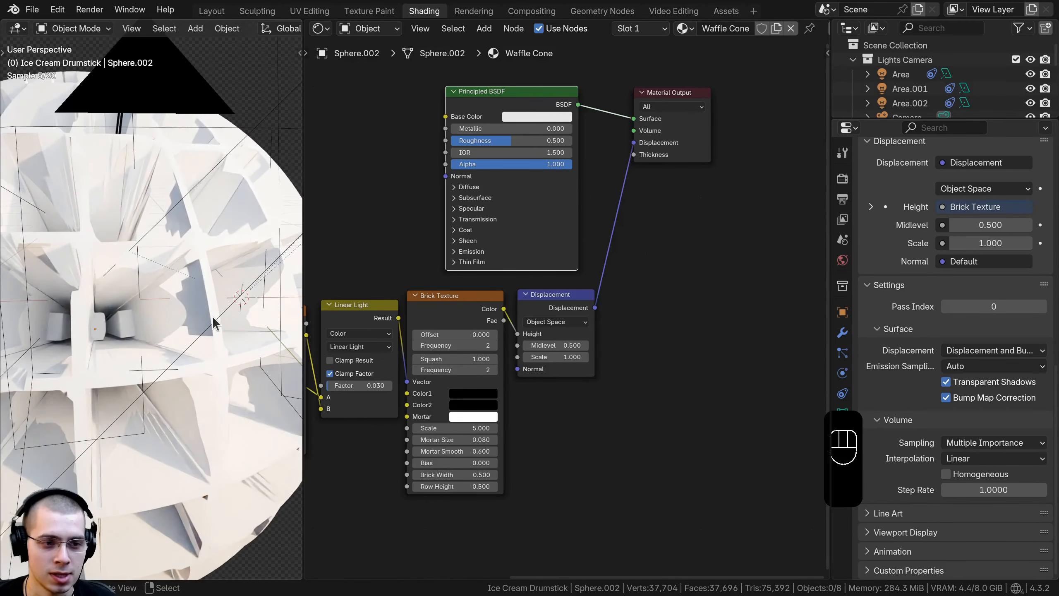
scroll(194, 277, "down", 4)
scroll(218, 298, "up", 2)
Set the Displacement node's Scale to 0.002.
middle_click_drag(566, 391, 588, 370)
scroll(571, 307, "up", 5)
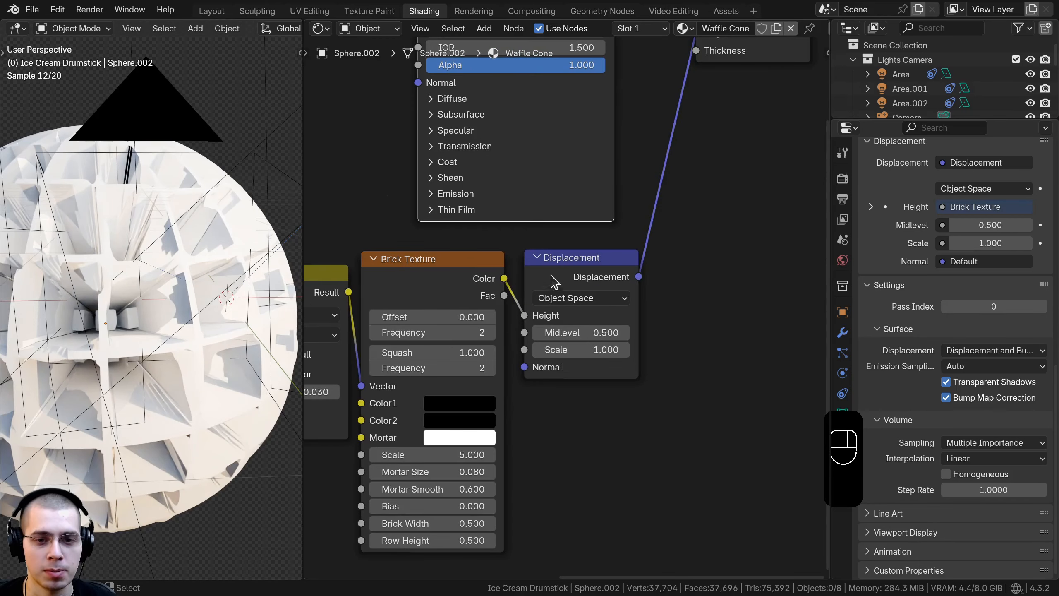
left_click_drag(553, 277, 547, 272)
scroll(575, 358, "up", 1)
left_click(575, 350)
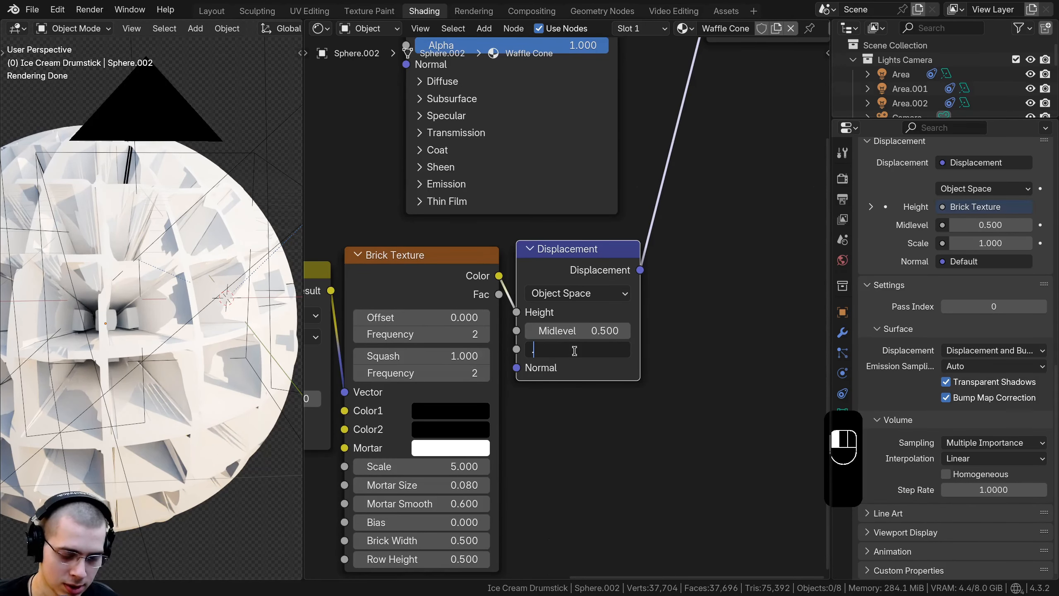
type(".002")
key("Return")
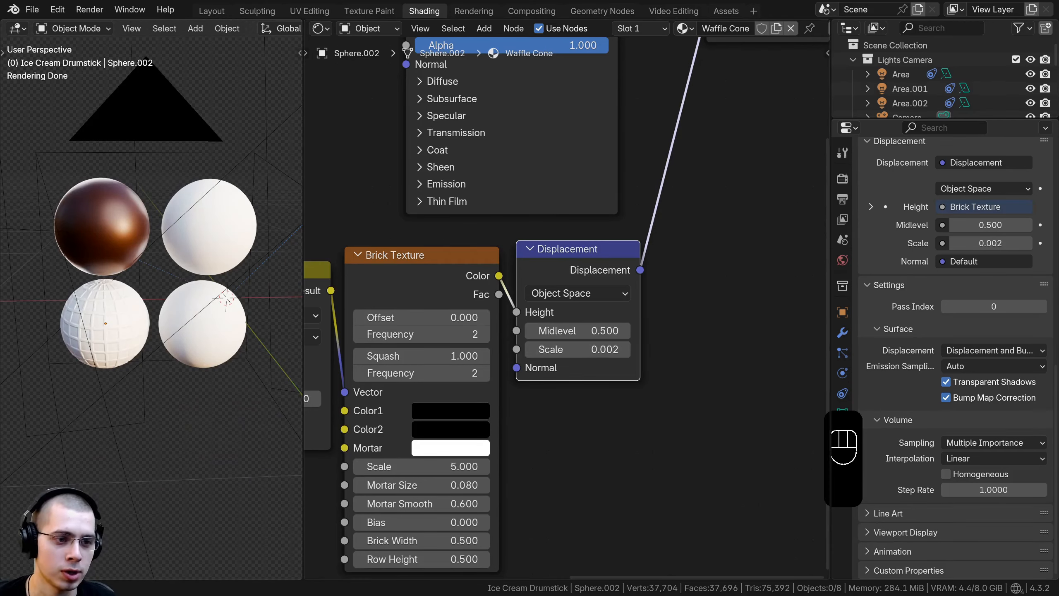
Return to the camera view and check the displaced grid on the waffle sphere up close.
key("KP_0")
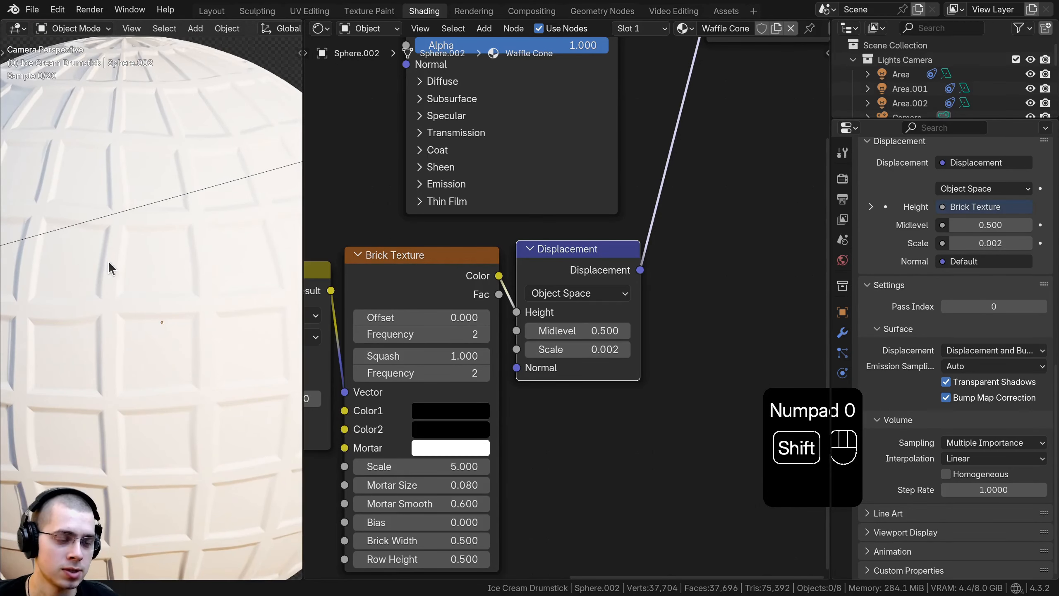
middle_click_drag(107, 260, 98, 204, "shift")
scroll(97, 204, "up", 4)
scroll(95, 321, "down", 4)
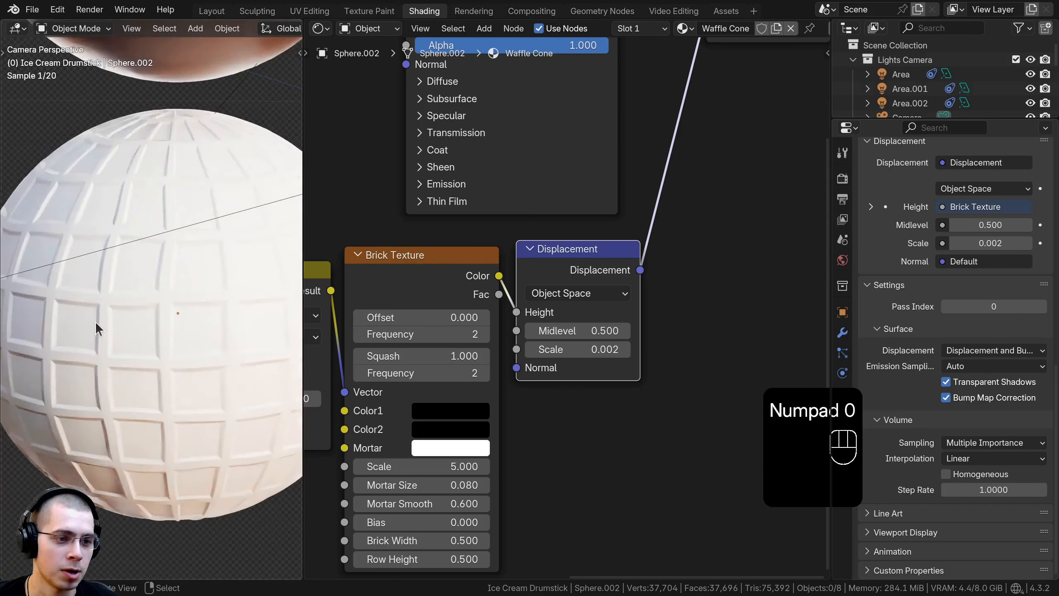
middle_click_drag(95, 321, 150, 307, "shift")
scroll(151, 308, "down", 1)
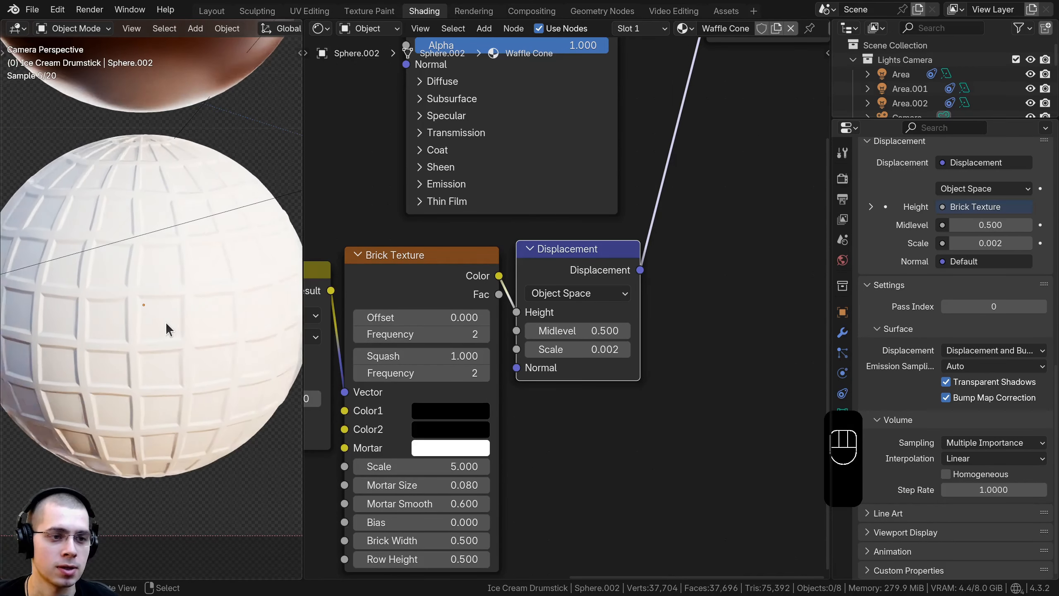
Select the waffle sphere and display its Subdivision modifier settings.
left_click(129, 182)
key("g")
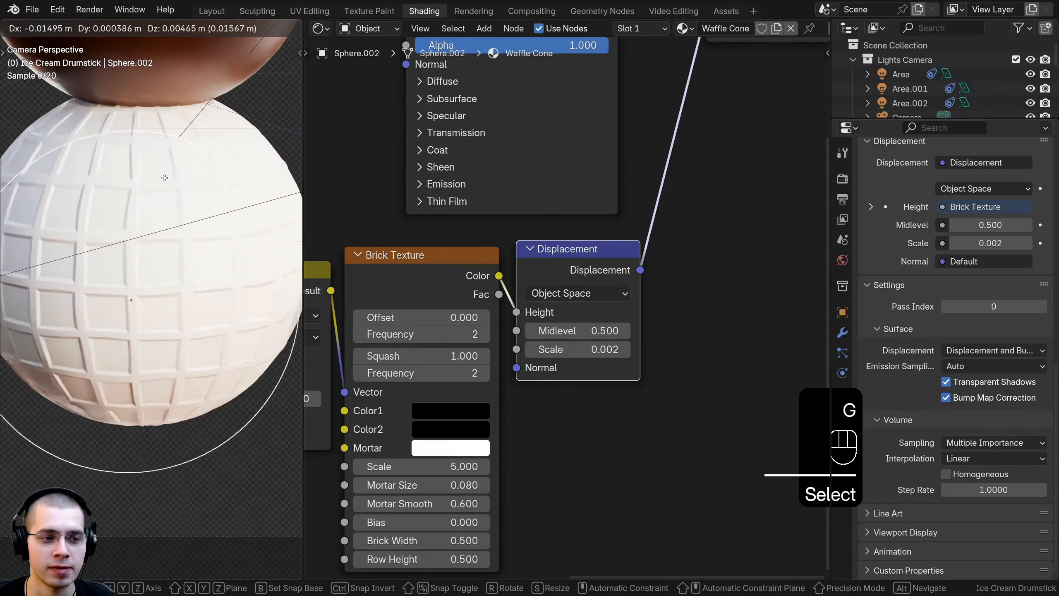
left_click(842, 332)
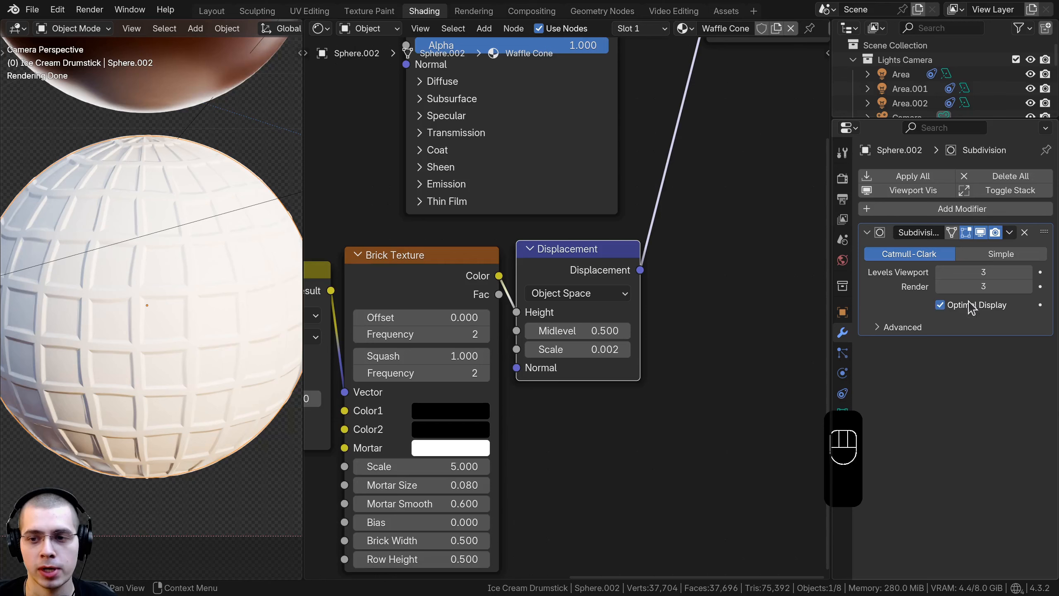
scroll(98, 388, "down", 2)
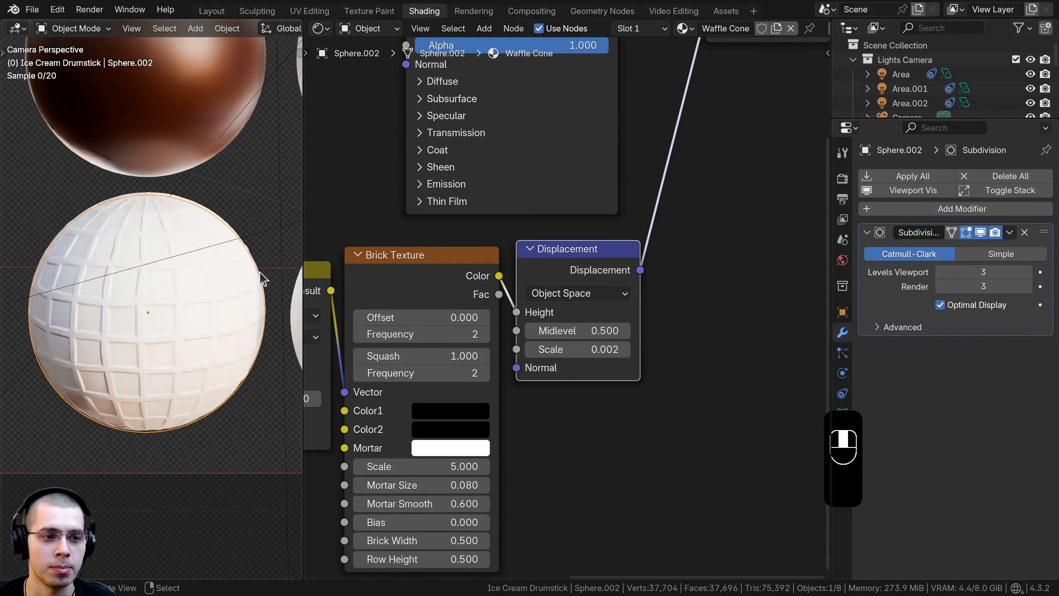
Add a second Noise Texture node above the existing brick-grid node chain.
scroll(206, 264, "up", 2)
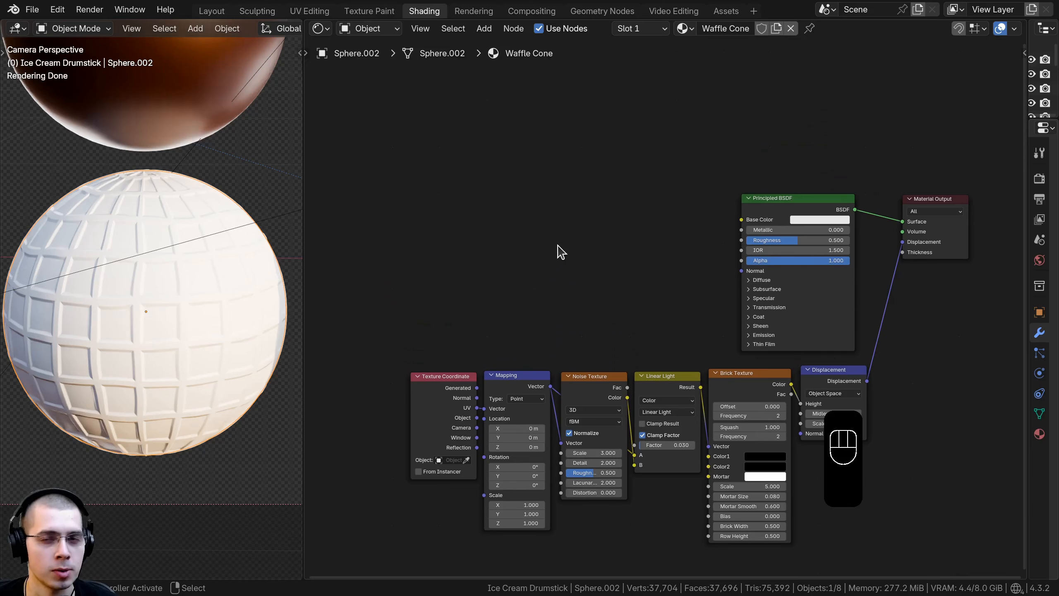
scroll(588, 267, "up", 1)
key("shift+a")
type("nois")
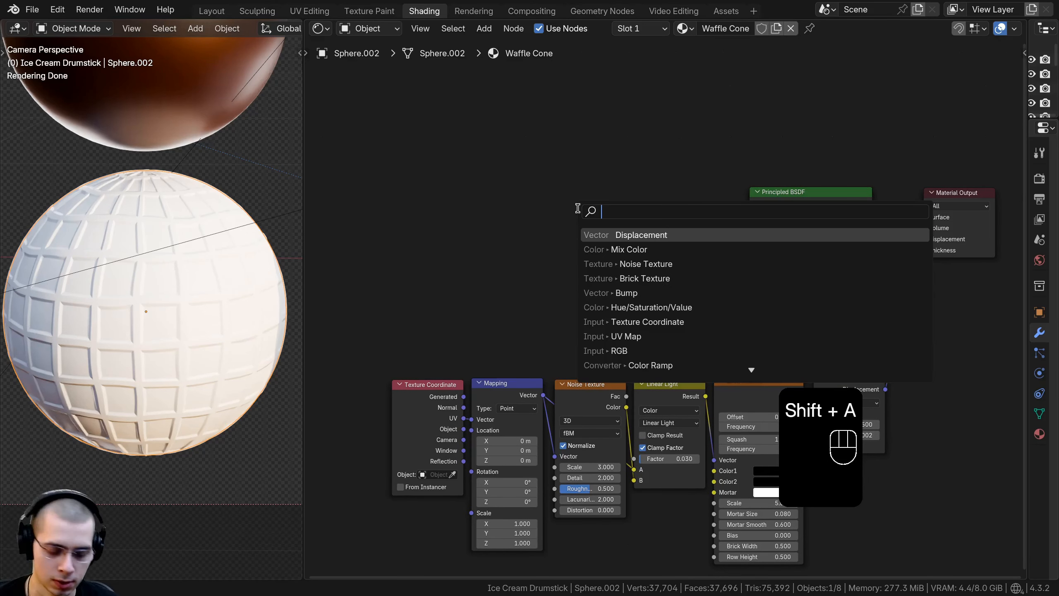
key("Return")
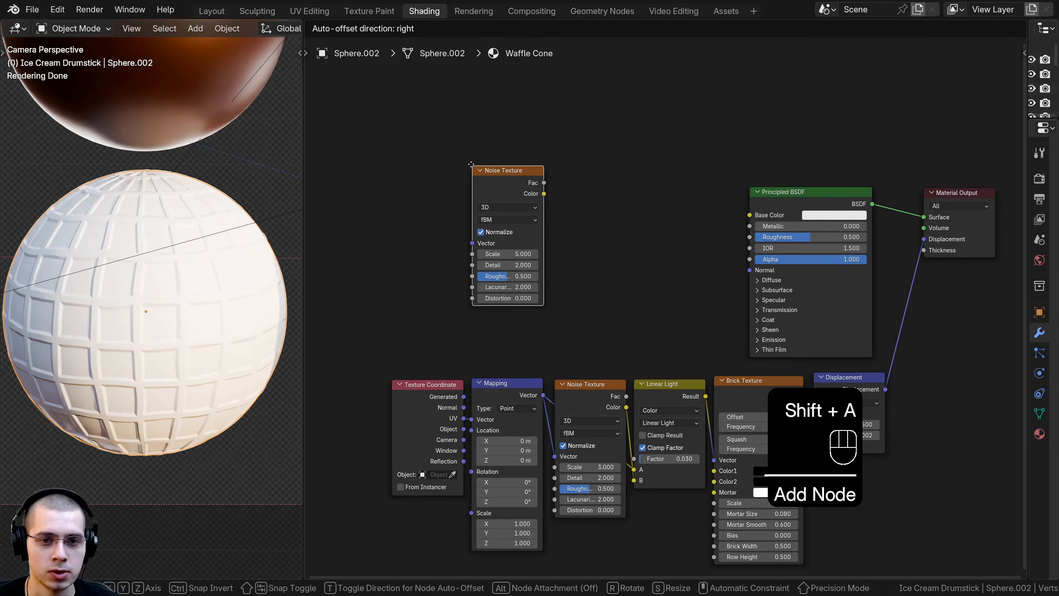
left_click(484, 225)
Add Texture Coordinate and Mapping nodes feeding the upper Noise Texture and arrange the three nodes neatly in a row.
middle_click_drag(484, 225, 624, 241)
key("ctrl+t")
scroll(624, 242, "up", 1)
key("a")
left_click_drag(527, 197, 539, 163)
key("a")
left_click_drag(427, 219, 476, 204)
left_click_drag(422, 210, 444, 199)
left_click_drag(526, 174, 526, 180)
middle_click_drag(627, 198, 532, 224)
scroll(531, 224, "up", 1)
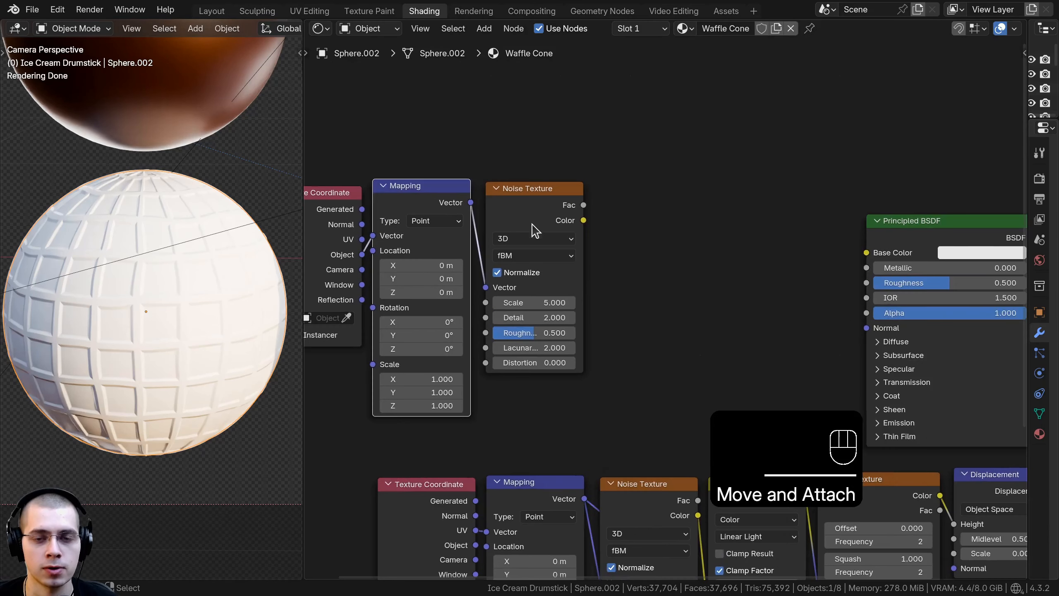
Preview the upper Noise Texture on the sphere and set its Scale to 35.
left_click(517, 206, "ctrl+shift")
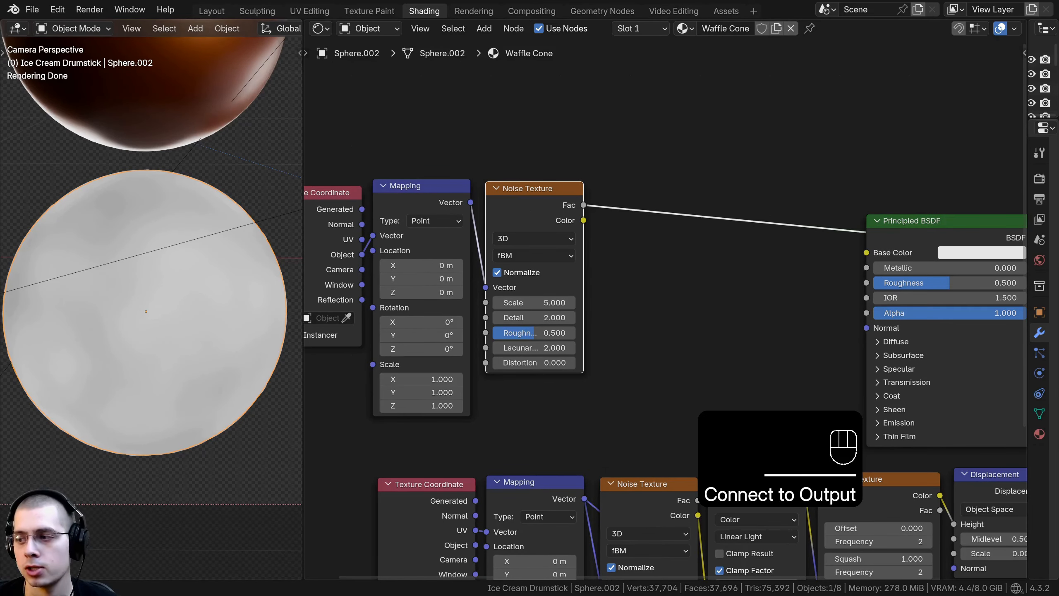
scroll(505, 289, "up", 1)
left_click(506, 301)
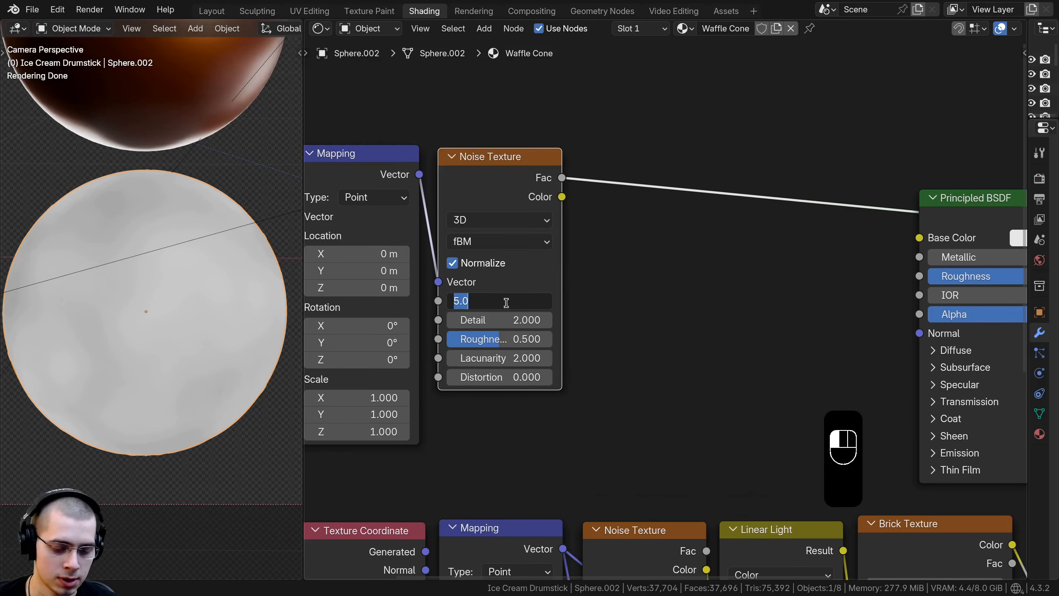
type("35")
key("Return")
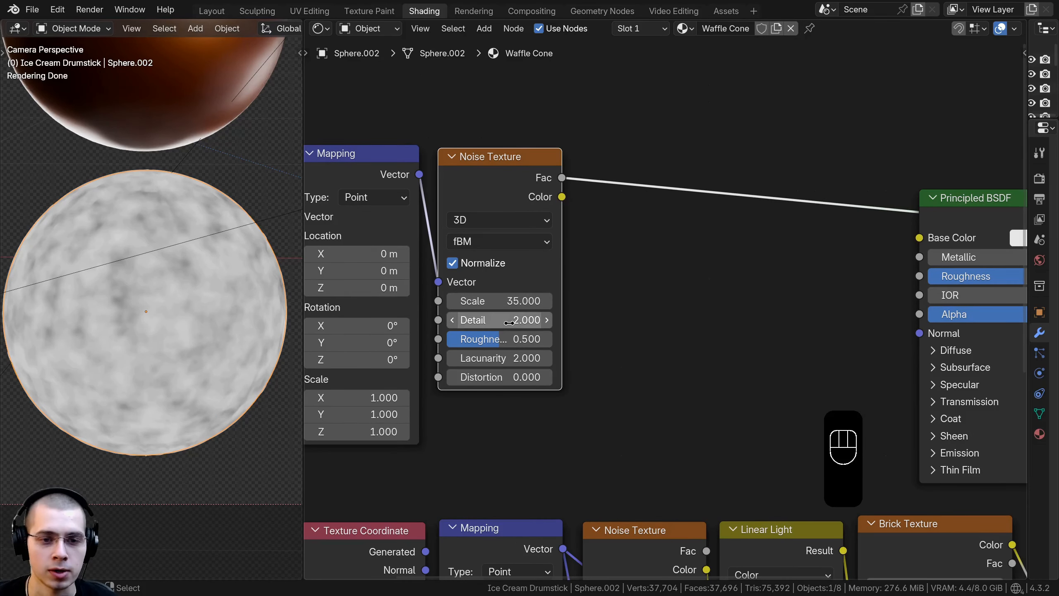
Try a Detail value of 19 on the upper Noise Texture.
left_click(510, 320)
type("19")
key("Return")
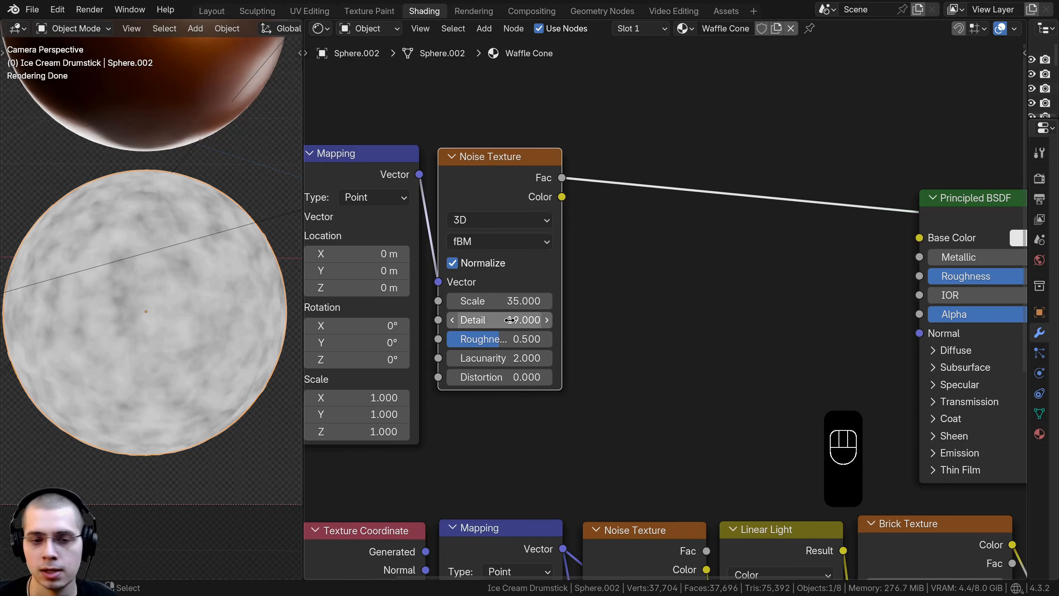
Set the upper Noise Texture's Roughness to 0.55 and Detail to 10, and check the pattern on the sphere.
left_click(502, 339)
type("0.5")
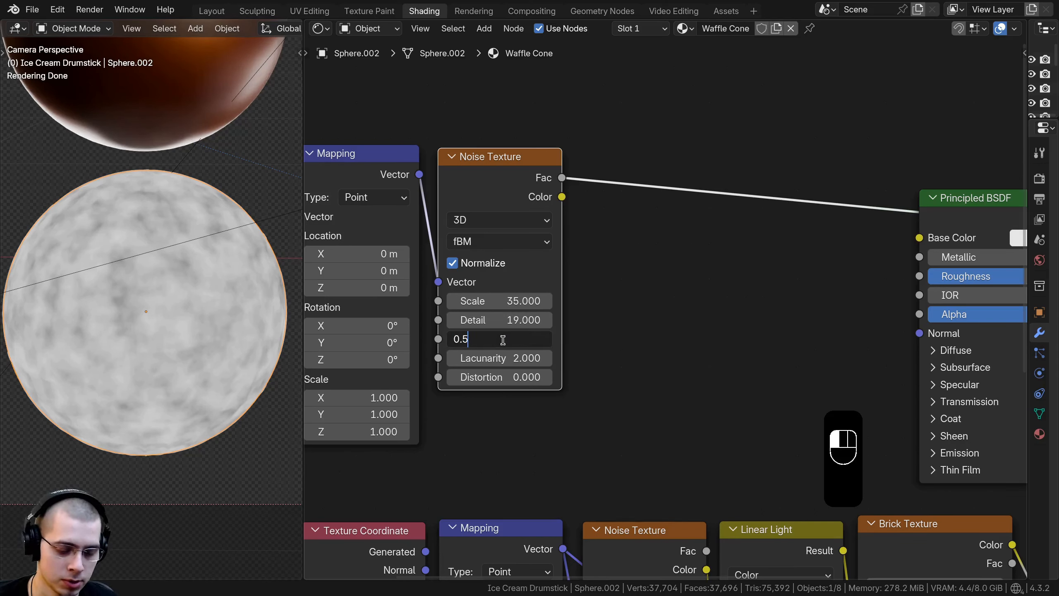
type("5")
key("Return")
left_click(503, 321)
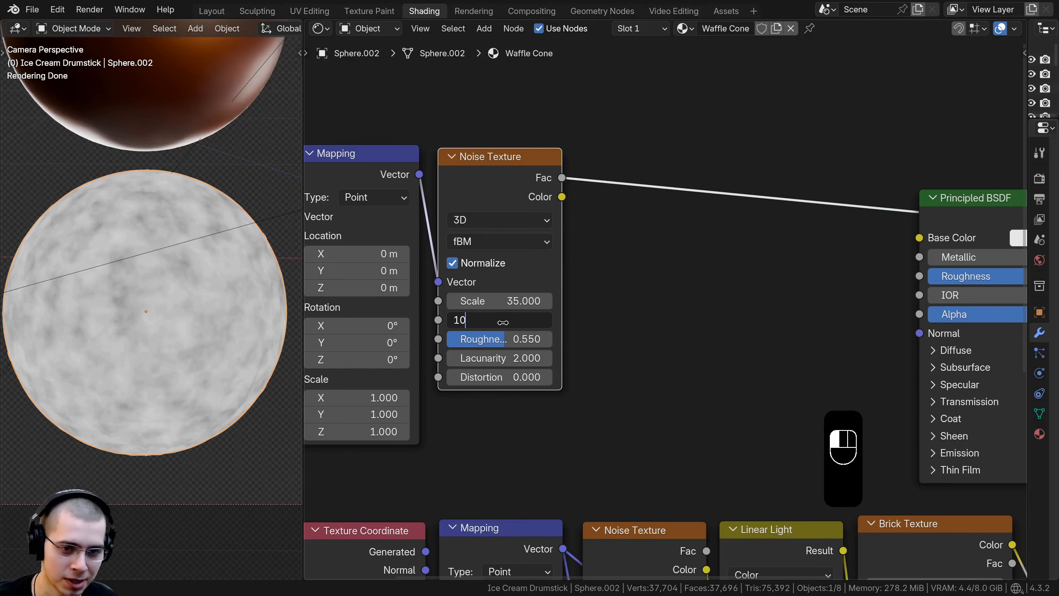
key("Return")
middle_click_drag(501, 321, 571, 336)
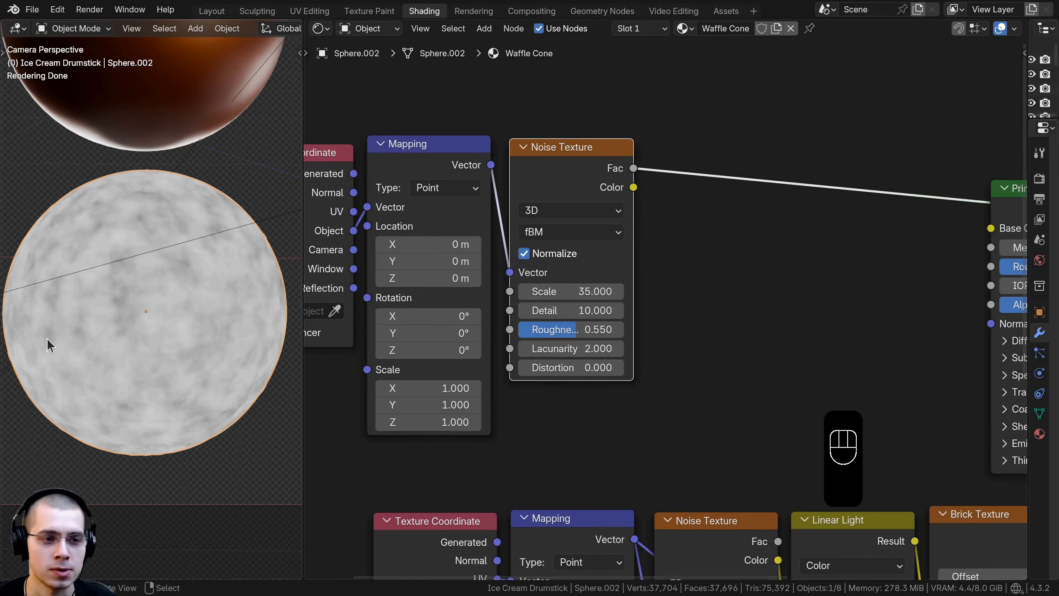
middle_click_drag(98, 172, 96, 168, "shift")
scroll(76, 243, "up", 1)
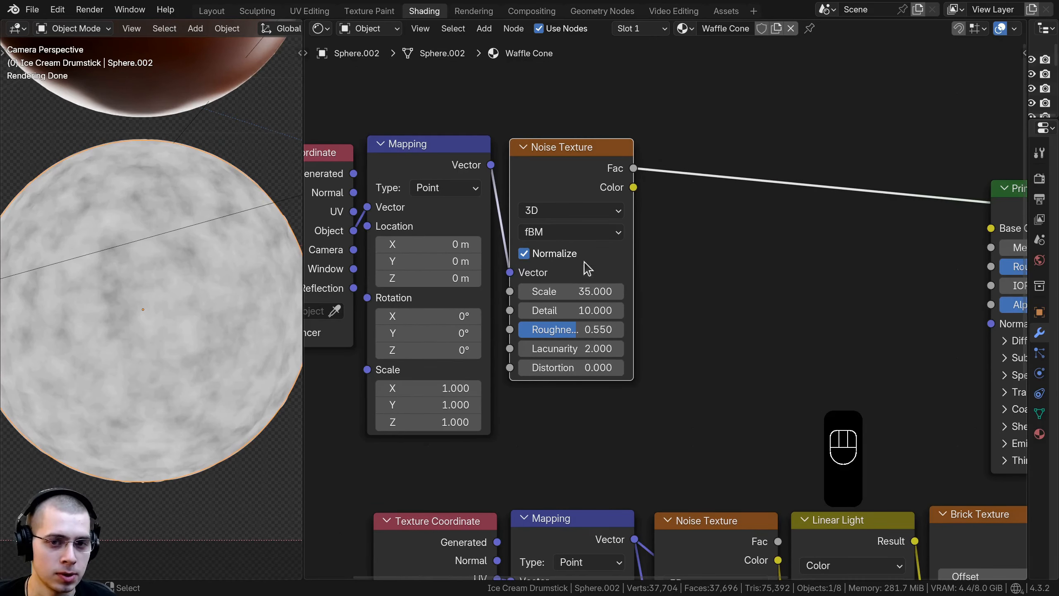
Add a Mix Color node into the preview link after the upper Noise Texture.
scroll(587, 268, "down", 2)
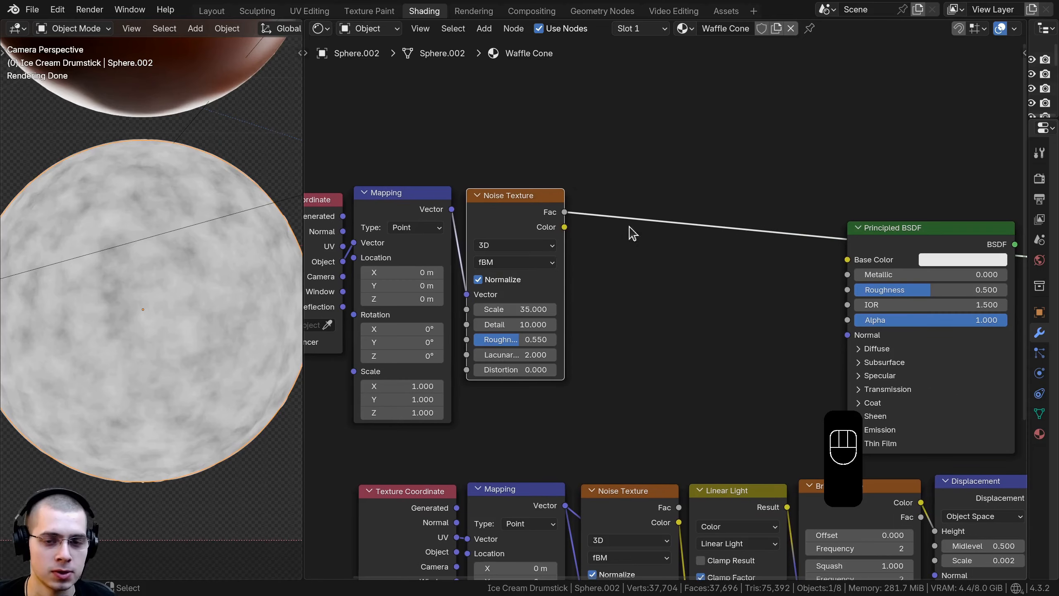
key("shift+a")
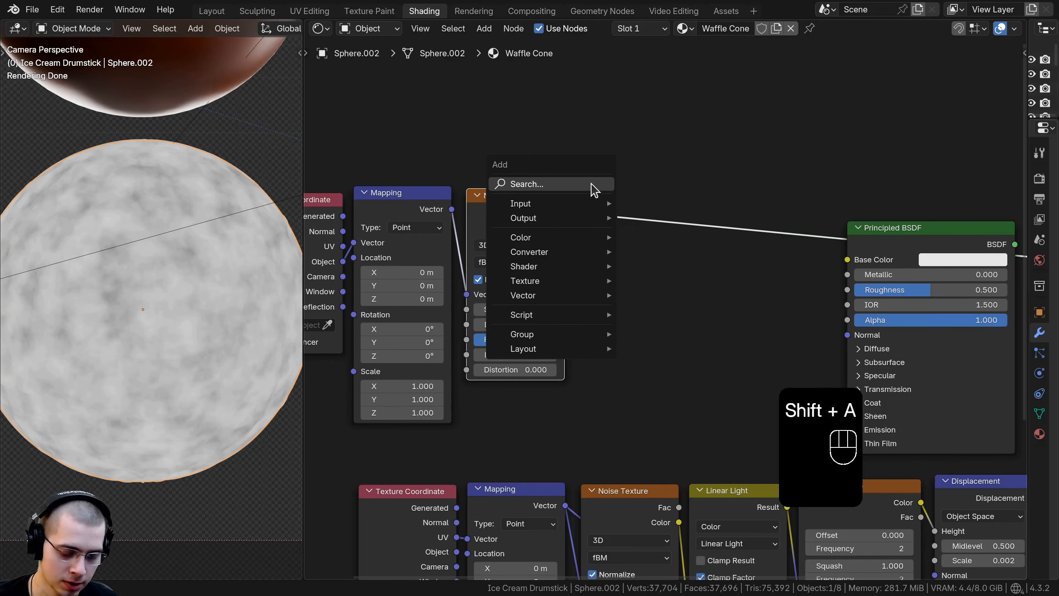
type("mix")
key("Down")
key("Return")
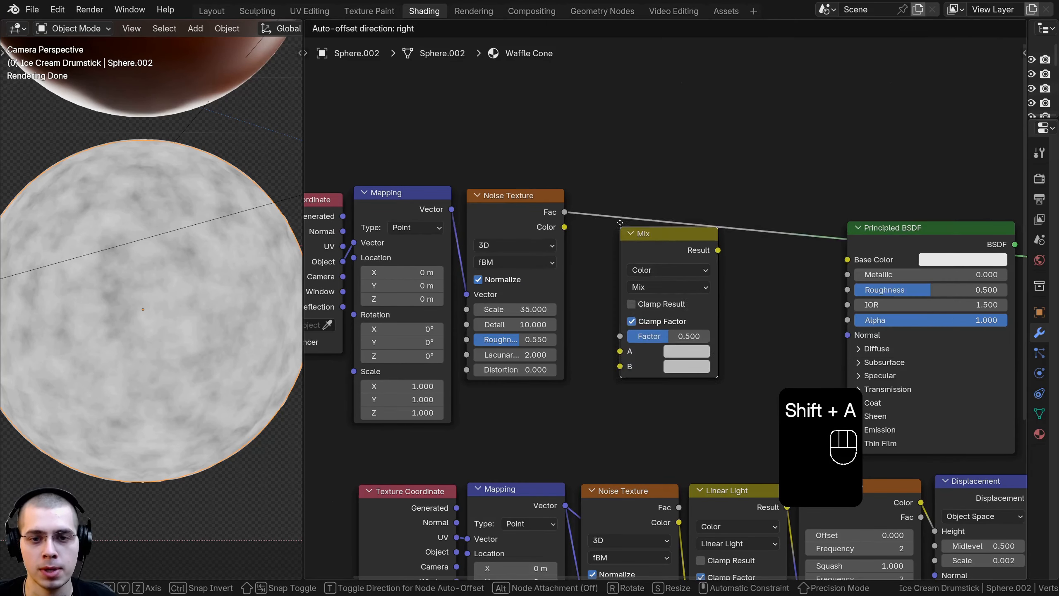
left_click(587, 160)
left_click_drag(586, 160, 589, 165)
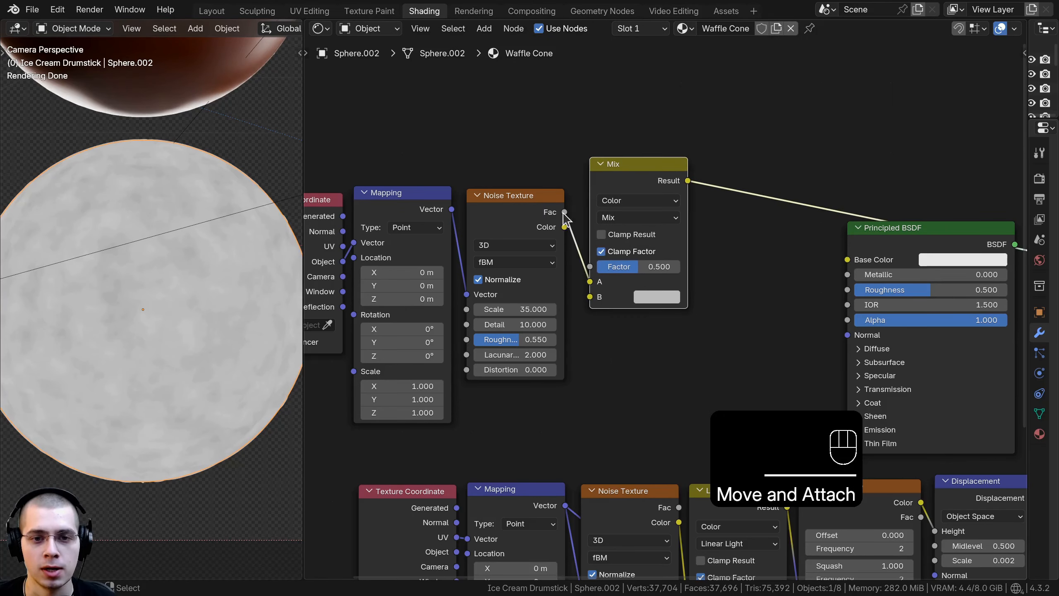
Connect the noise Fac output to the Mix node's Factor and align the Mix node beside the Noise Texture.
left_click(578, 277)
left_click_drag(579, 277, 590, 265)
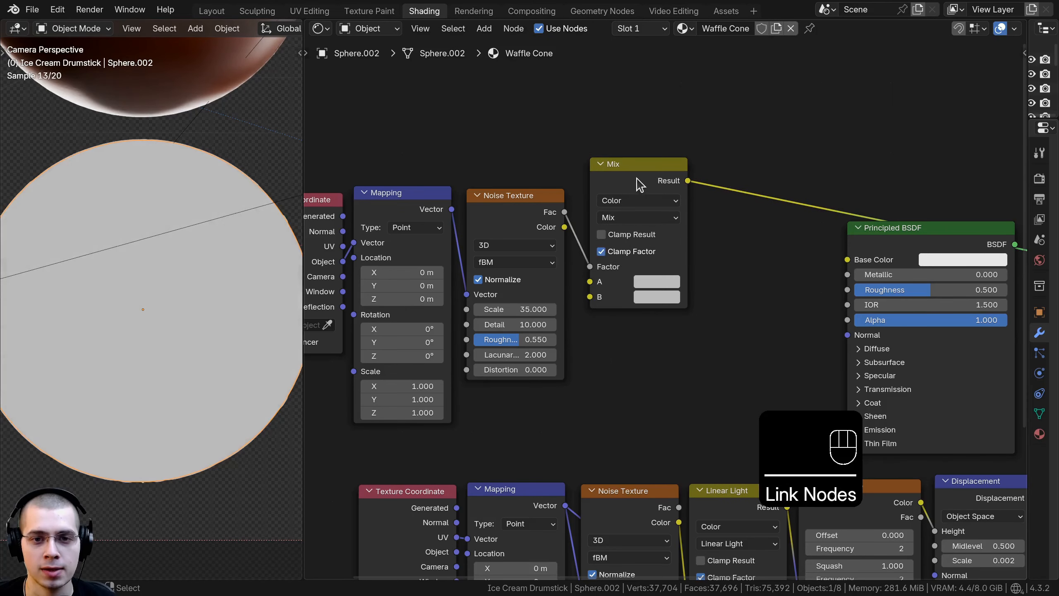
left_click_drag(636, 188, 625, 231)
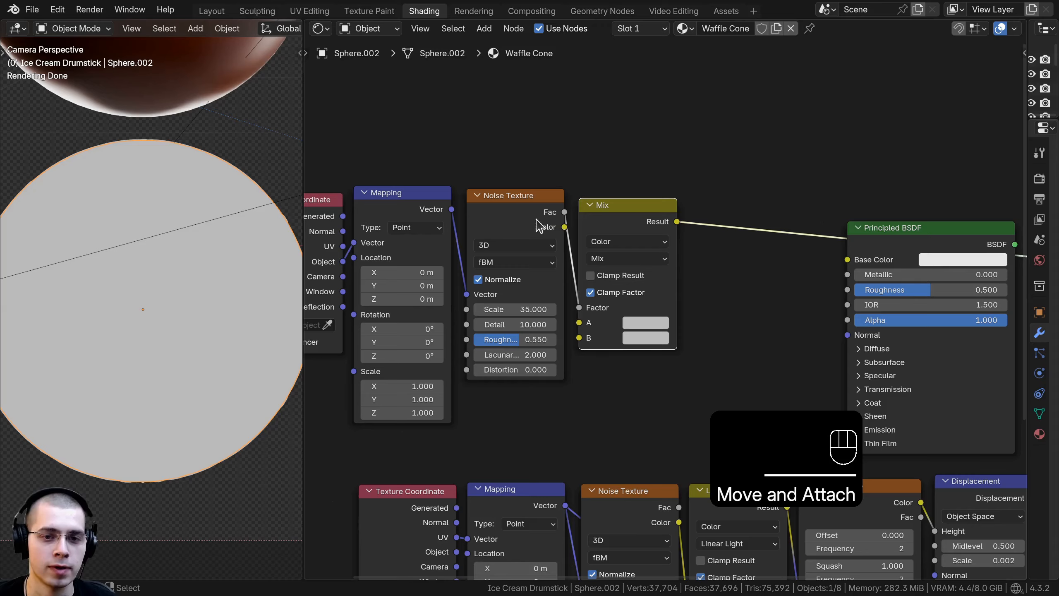
Set the Mix node's color A to brown #8E5423FF and color B to a light orange-tan.
scroll(609, 230, "up", 2)
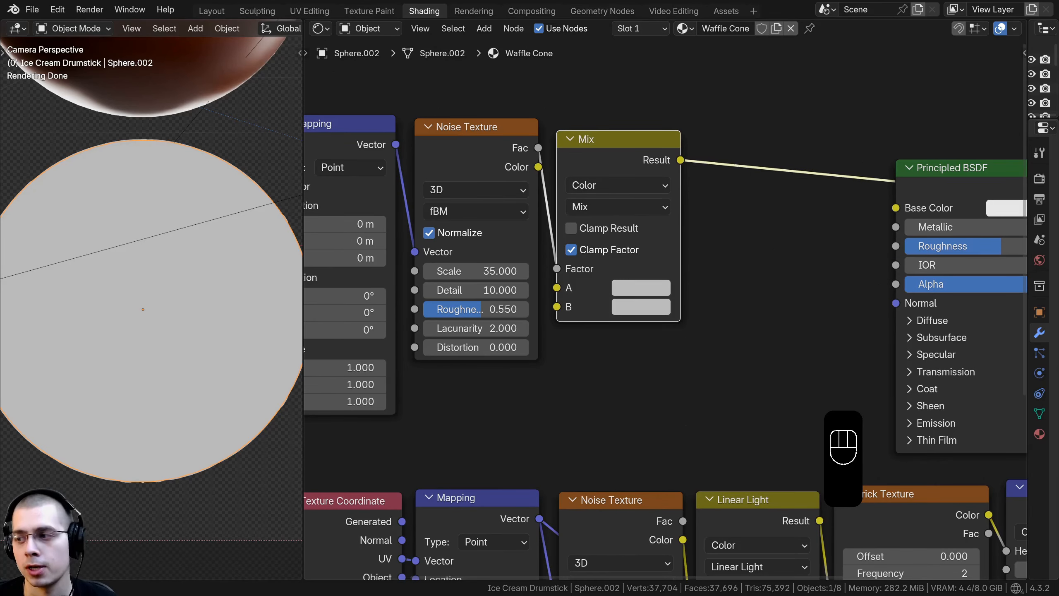
left_click(632, 302)
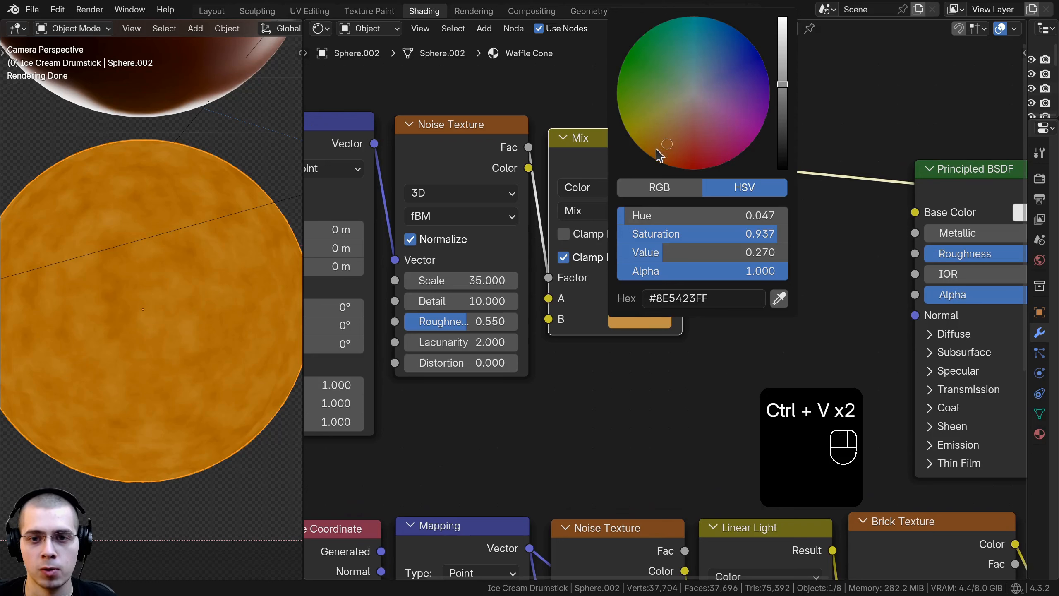
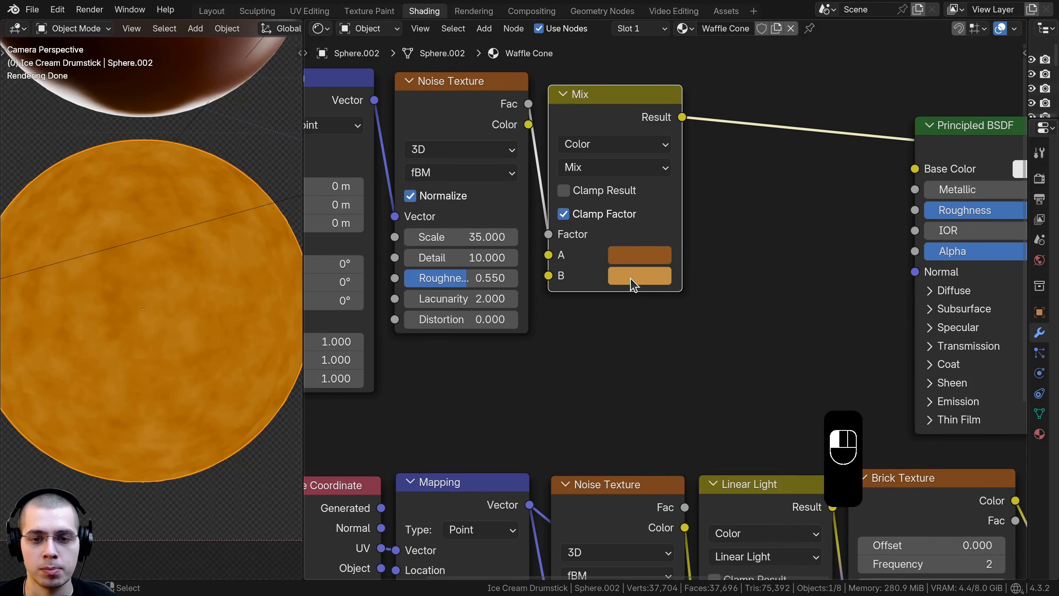
left_click(633, 278)
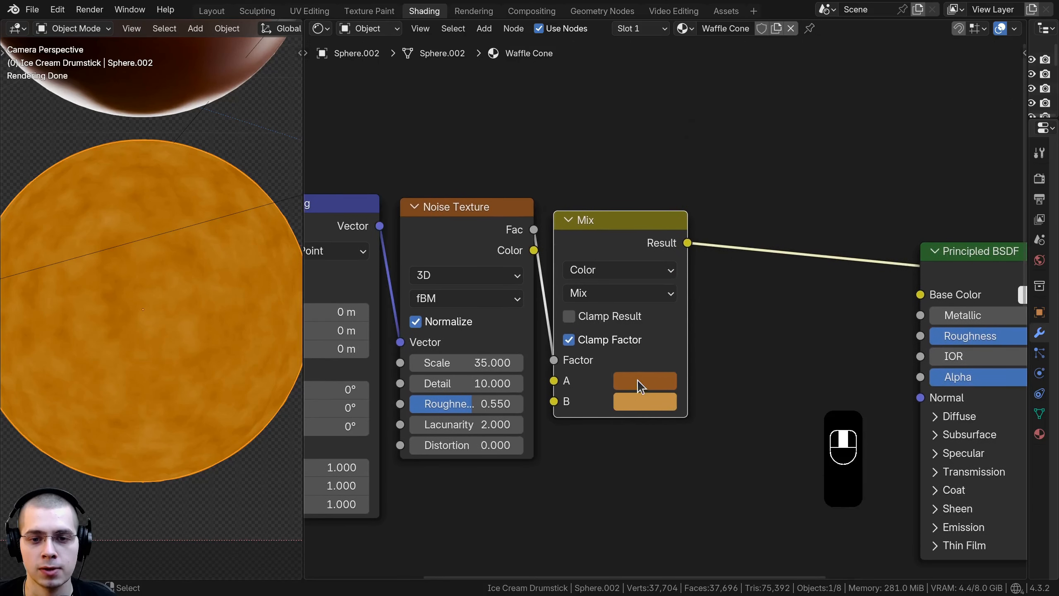
left_click(645, 401)
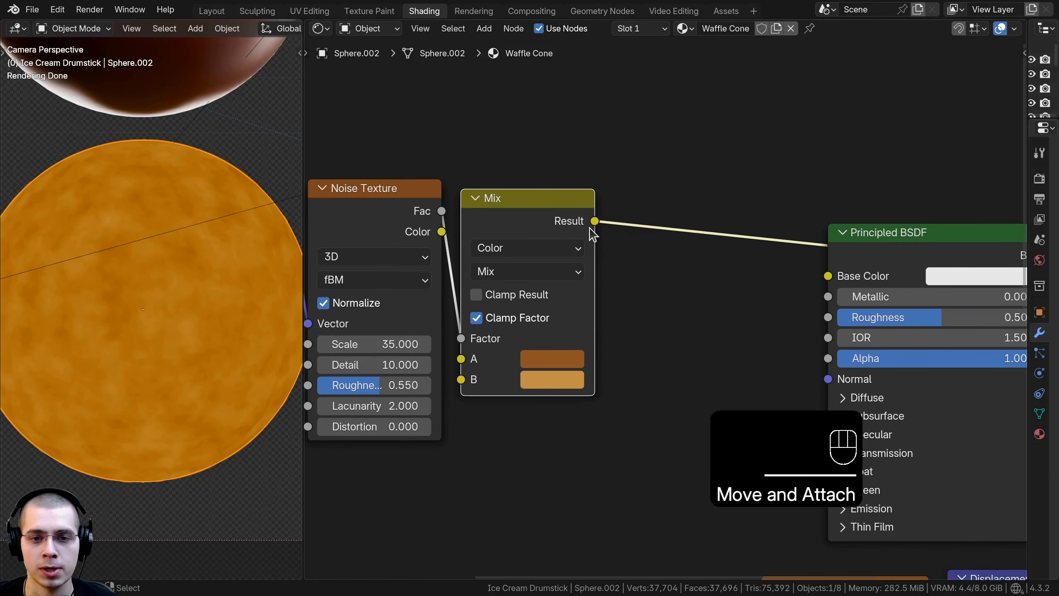
Link the Mix Result to the Principled BSDF's Base Color and reconnect the BSDF to the Material Output's Surface.
left_click_drag(592, 225, 829, 274)
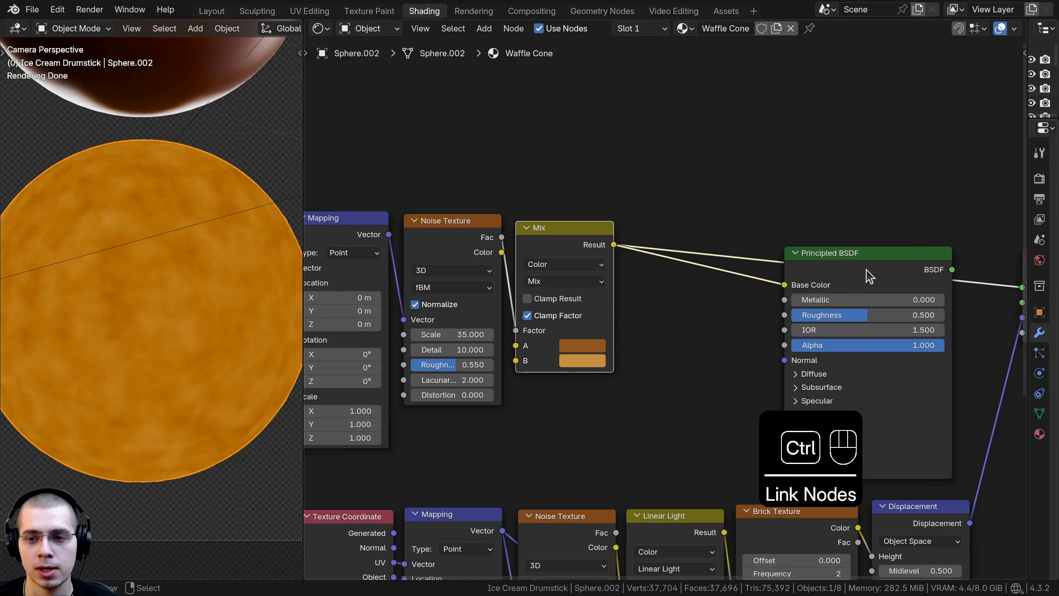
left_click(866, 270, "ctrl+shift")
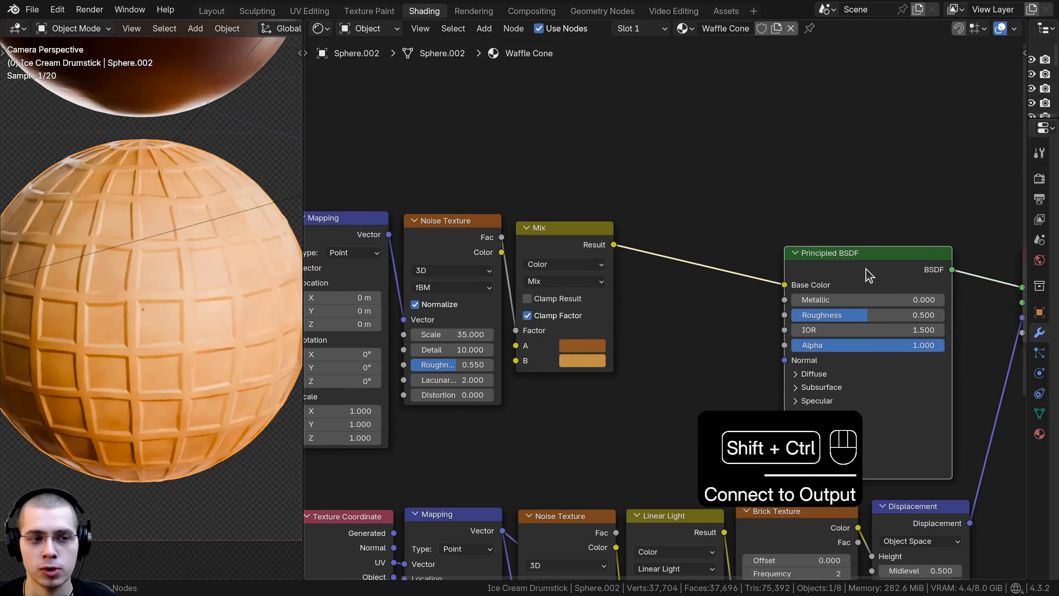
left_click_drag(807, 270, 822, 270)
scroll(652, 329, "down", 1)
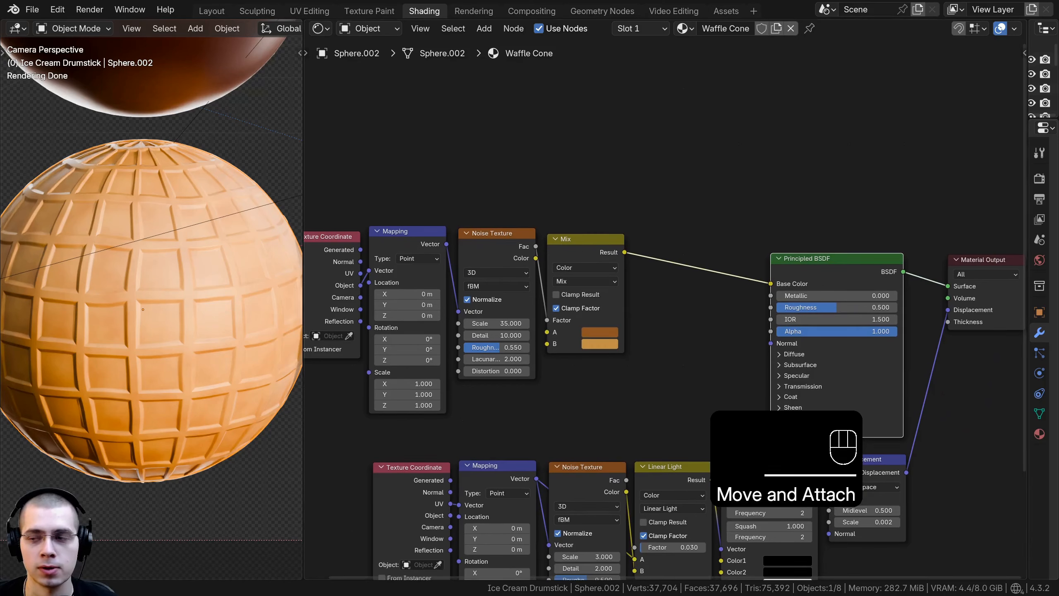
Set the Principled BSDF's Roughness to 0.7.
scroll(634, 312, "up", 1)
double_click(648, 310)
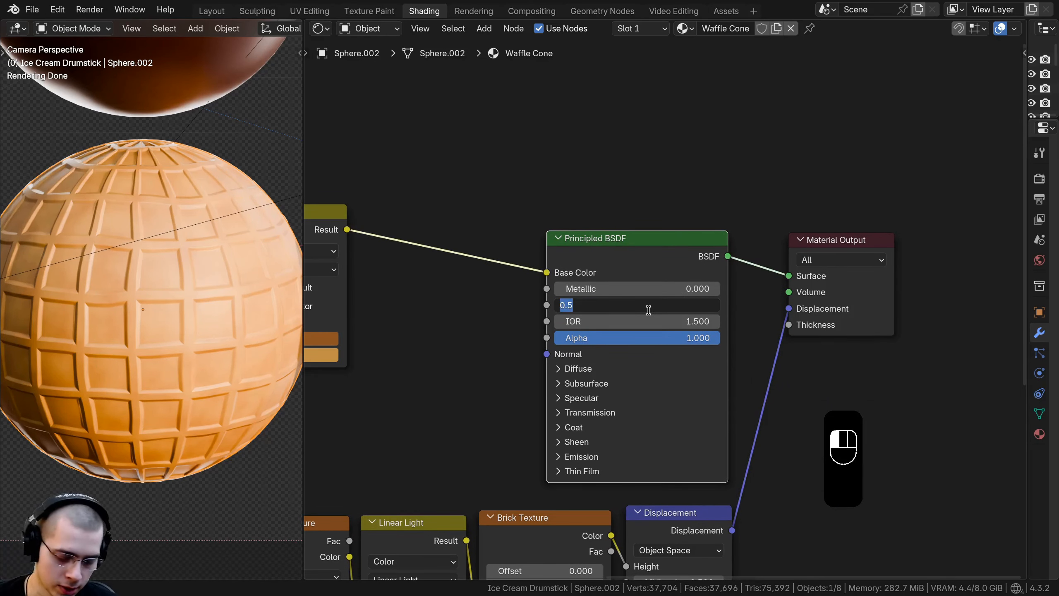
type(".7")
key("Return")
scroll(650, 314, "down", 1)
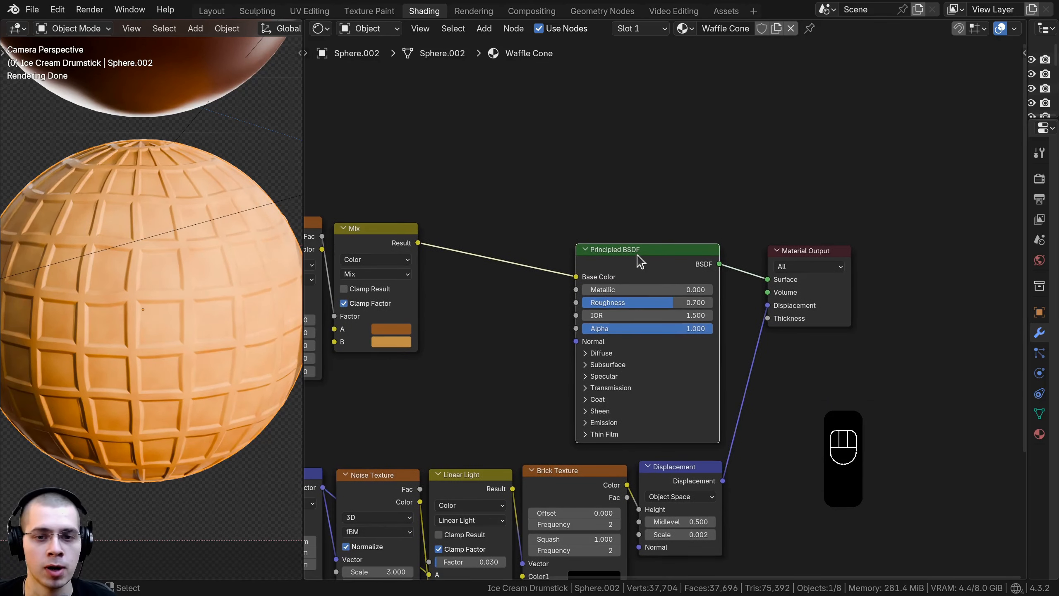
Move the Principled BSDF upward for space, set its Subsurface Weight to 0.5, and check the waffle sphere.
left_click_drag(638, 259, 642, 174)
scroll(503, 303, "up", 4)
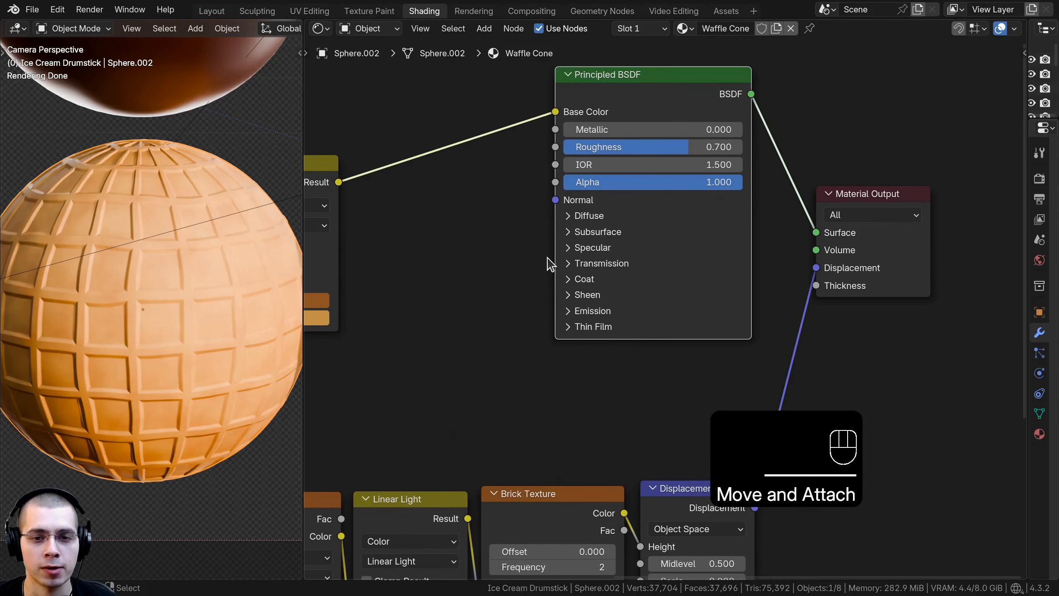
left_click(568, 232)
left_click_drag(626, 109, 625, 90)
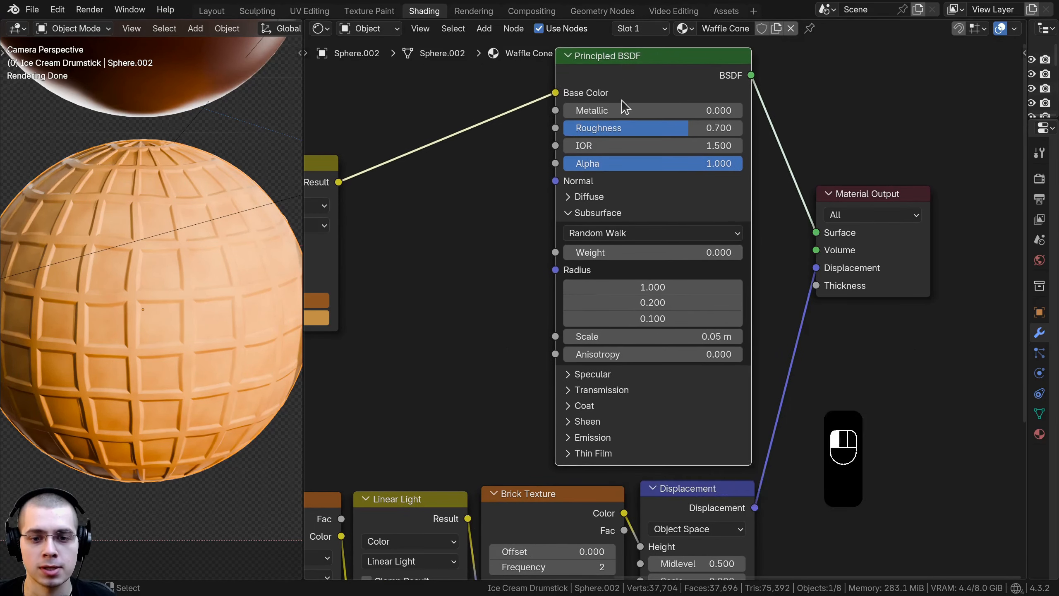
left_click(614, 255)
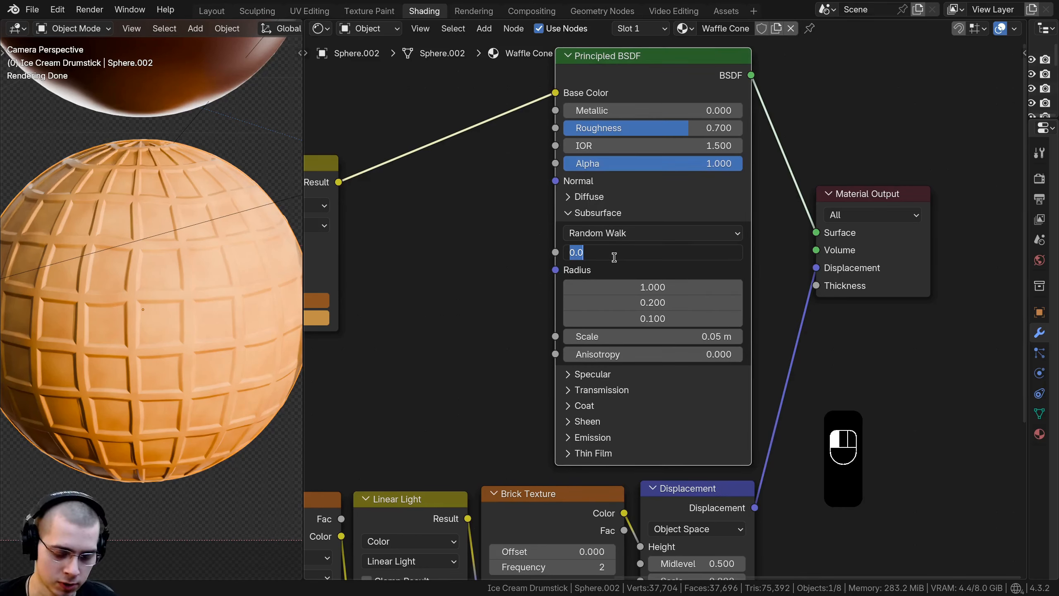
type(".5")
key("Return")
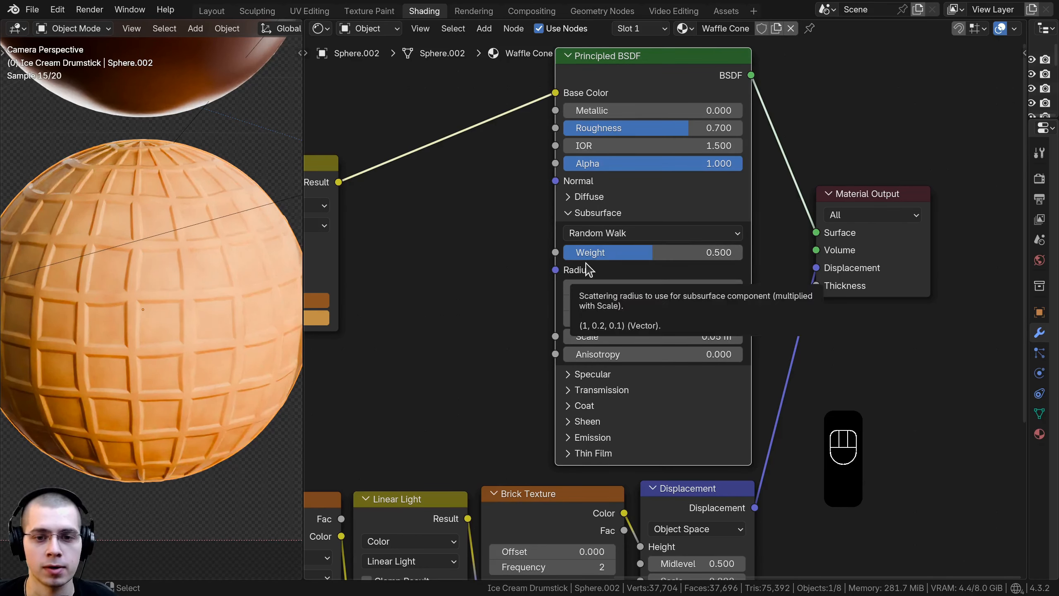
scroll(129, 288, "up", 1)
middle_click_drag(79, 306, 133, 288, "shift")
scroll(174, 283, "down", 2)
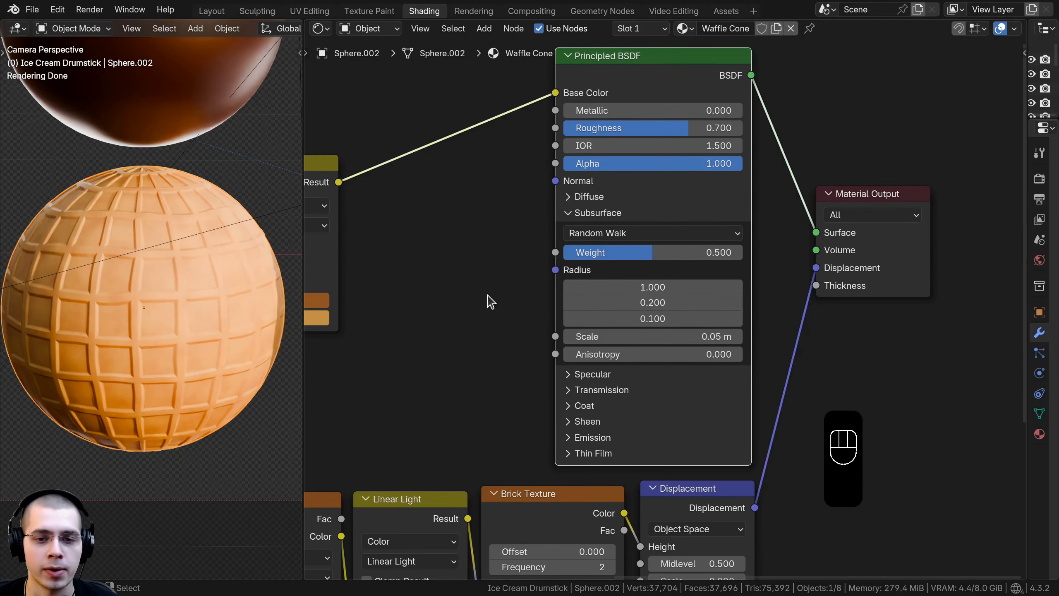
Shift the Mix node slightly away from the upper Noise Texture to widen the gap between them.
middle_click_drag(565, 300, 752, 298)
scroll(724, 277, "down", 3)
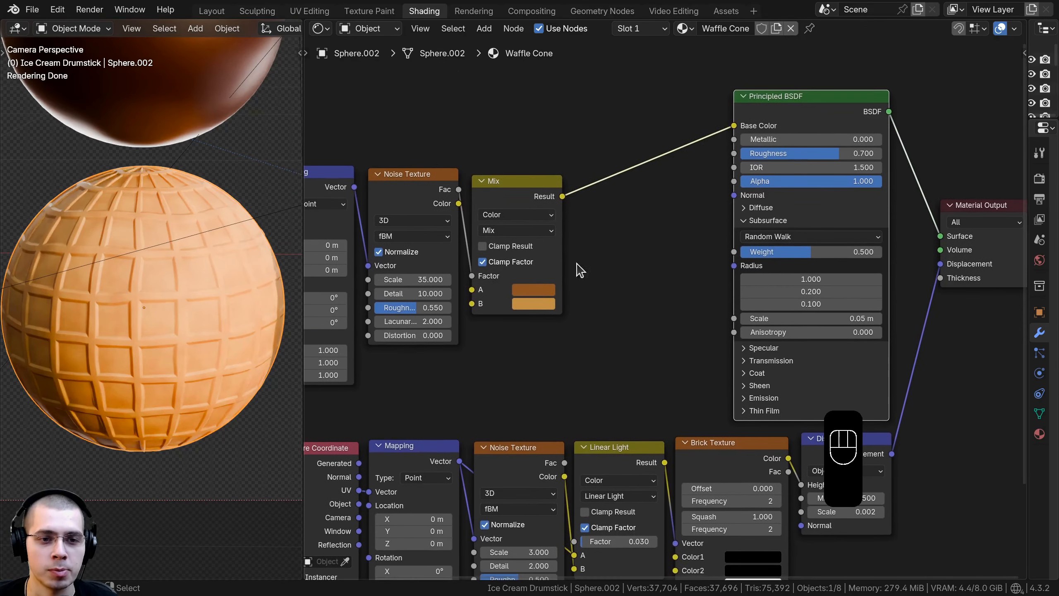
left_click_drag(523, 185, 538, 173)
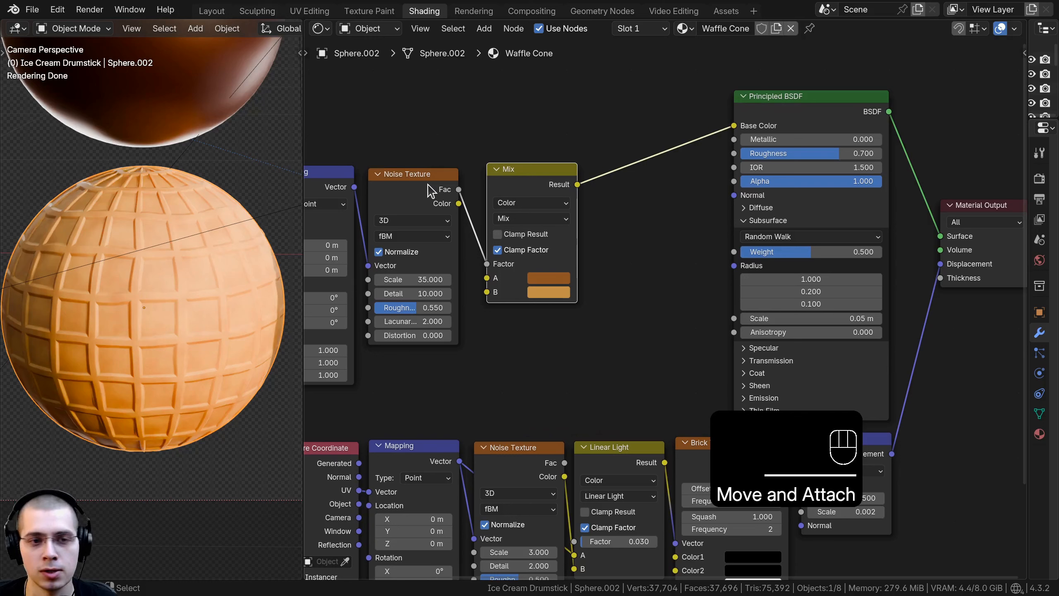
Add a Bump node between the upper Noise Texture's Fac and the Principled BSDF's Normal, feeding Fac into its Height.
left_click(430, 191)
left_click_drag(458, 189, 632, 192)
type("bum")
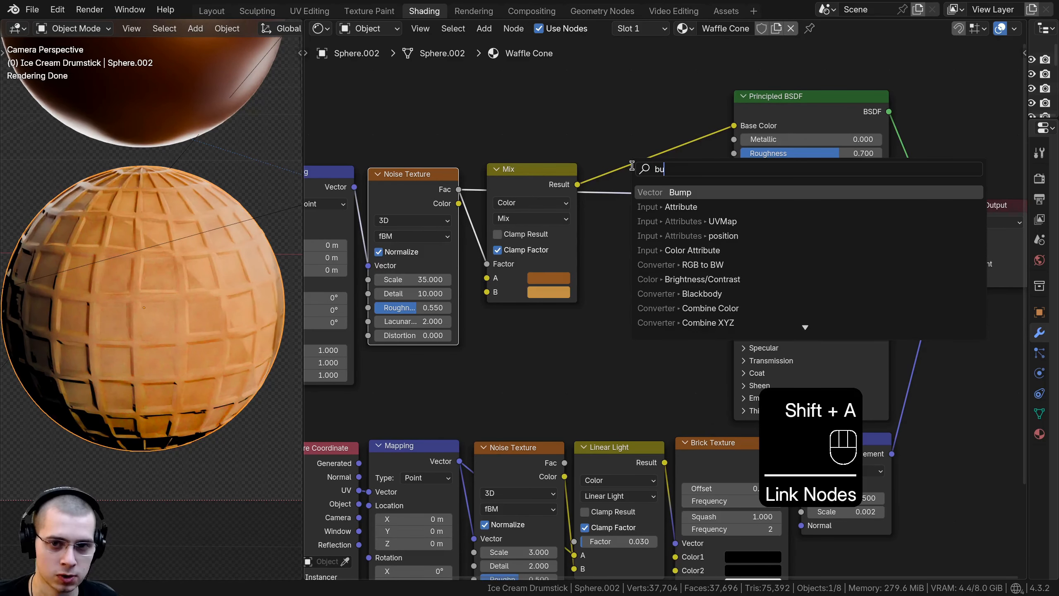
left_click(663, 192)
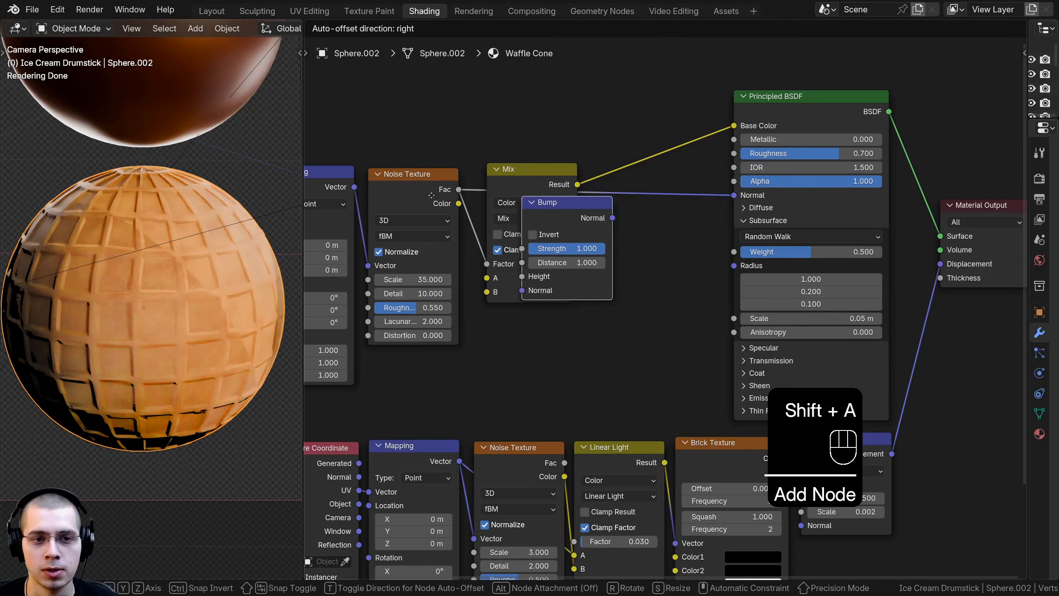
left_click(651, 191)
left_click_drag(651, 191, 652, 212)
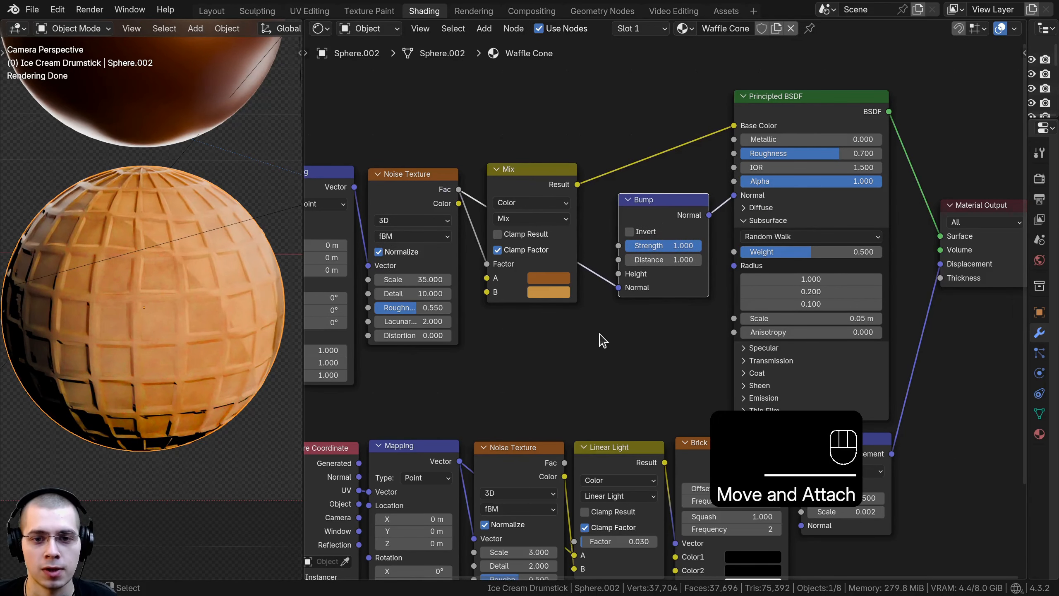
left_click_drag(619, 288, 618, 273)
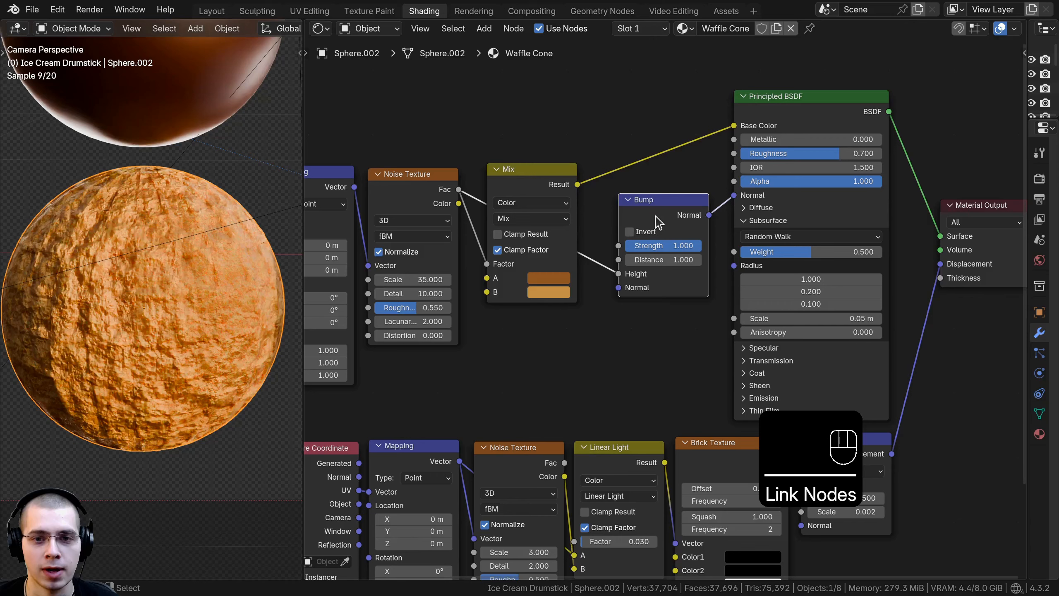
Set the Bump node's Strength to 0.15, nudge it toward the Principled BSDF and check the waffle sphere up close.
scroll(646, 315, "up", 2)
left_click(657, 227)
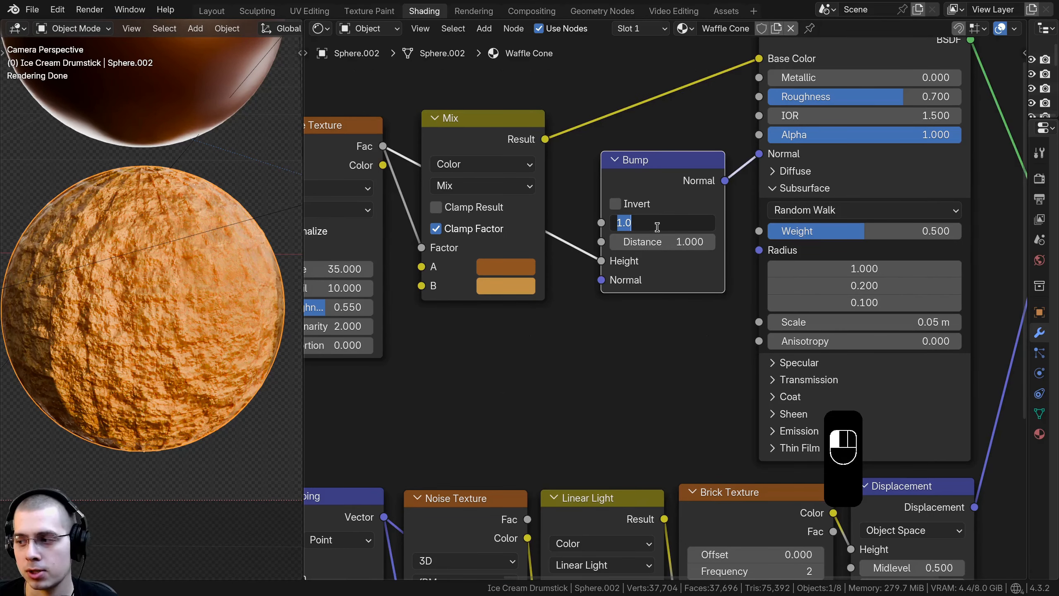
type(".15")
key("Return")
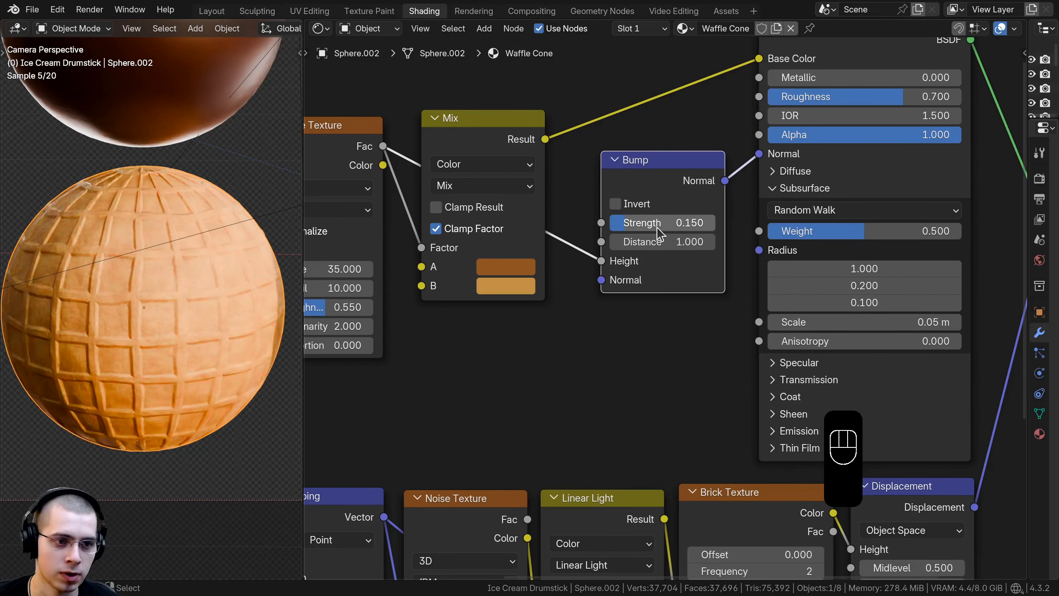
left_click_drag(664, 187, 678, 187)
scroll(140, 304, "up", 1)
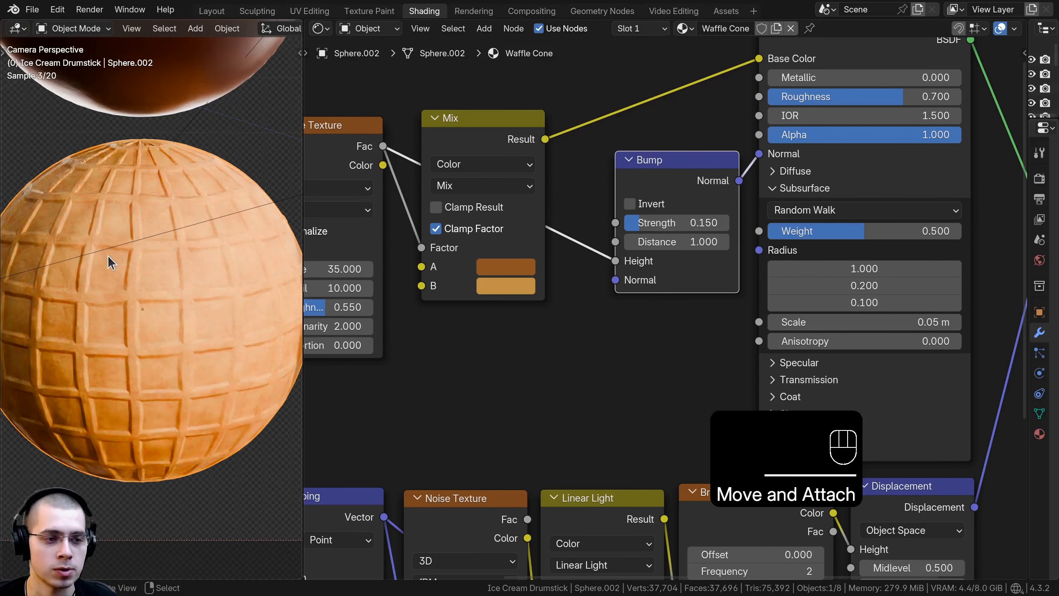
Move the Principled BSDF, Material Output, Brick Texture and Displacement nodes farther right, and shift the Bump node closer to the Mix node.
scroll(672, 307, "down", 5)
scroll(692, 235, "down", 1)
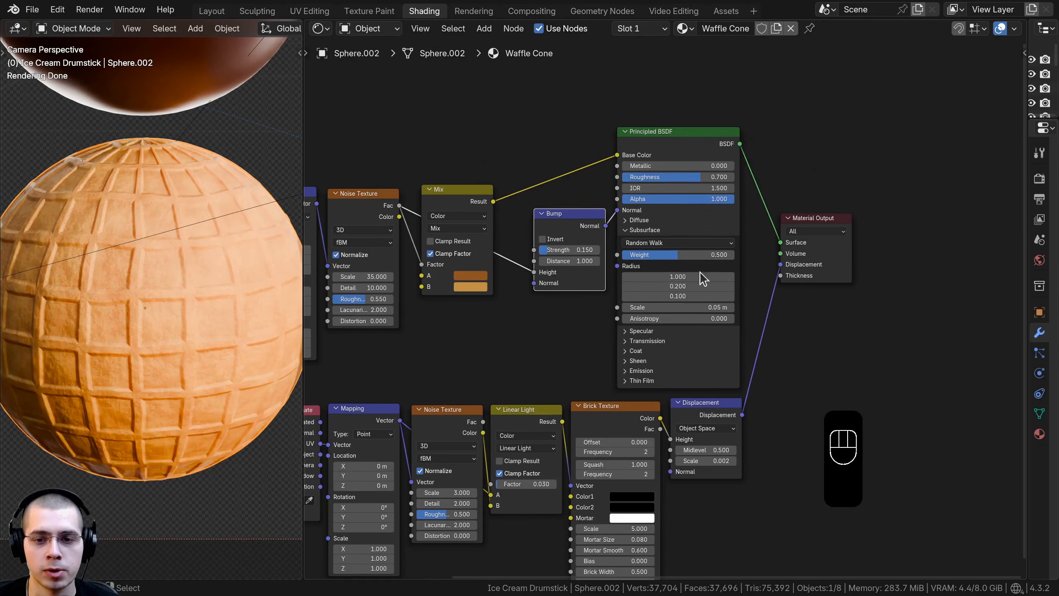
left_click_drag(908, 99, 606, 484)
key("g")
left_click(678, 435)
key("a")
left_click_drag(575, 227, 556, 227)
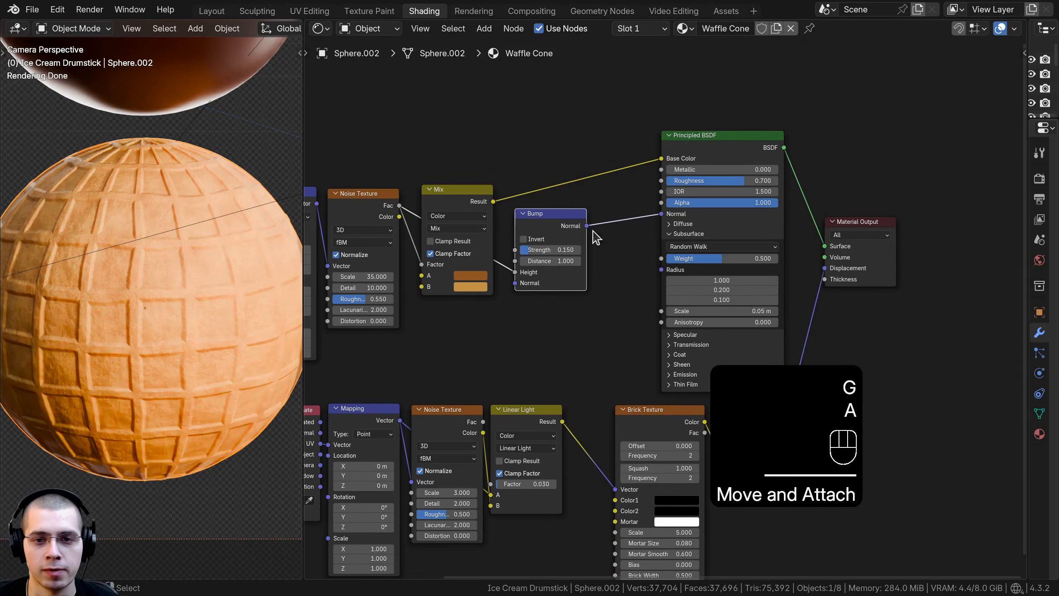
Nudge the Principled BSDF closer to the Material Output and shift the Brick Texture slightly down to tidy the node spacing.
left_click_drag(711, 132, 728, 129)
scroll(751, 254, "down", 1)
middle_click_drag(753, 259, 671, 179)
left_click_drag(688, 398, 594, 351)
key("g")
left_click(597, 358)
key("a")
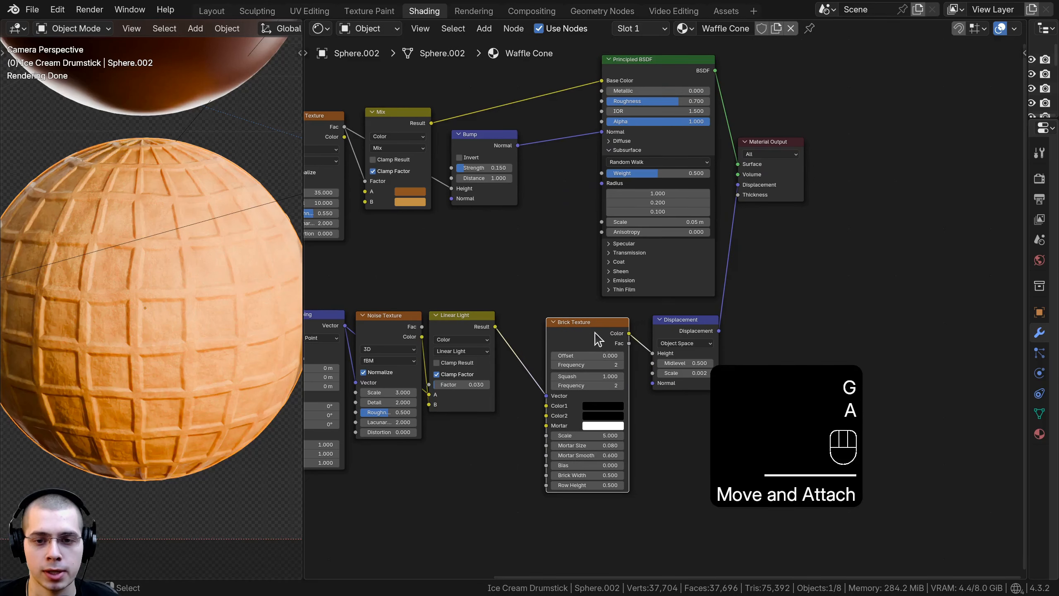
Duplicate the Bump node and insert the copy between the first Bump and the Principled BSDF's Normal.
scroll(651, 153, "up", 1)
left_click(489, 144)
key("shift+d")
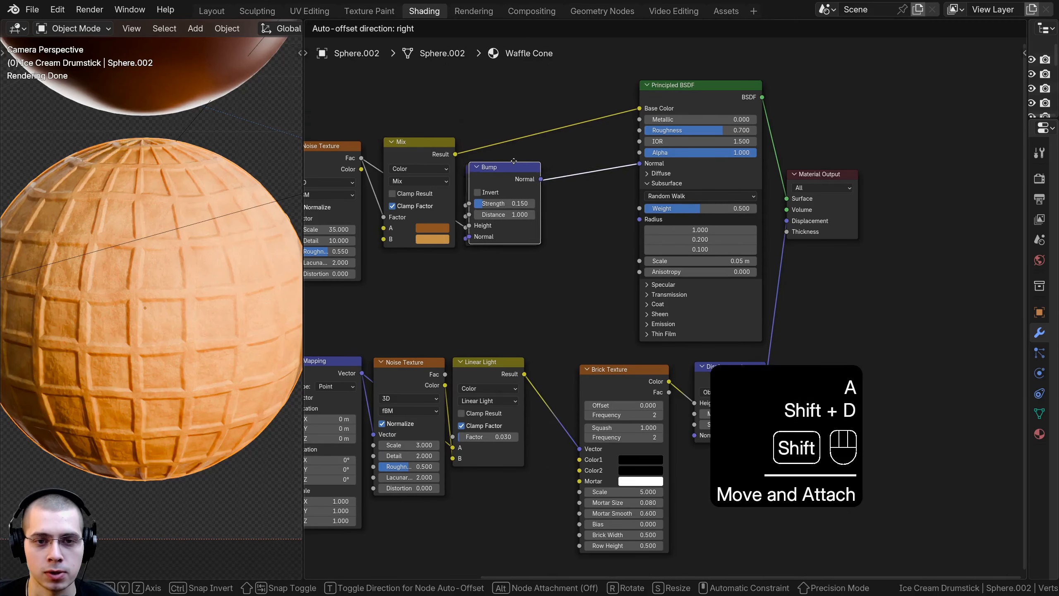
left_click(577, 169)
left_click(588, 169)
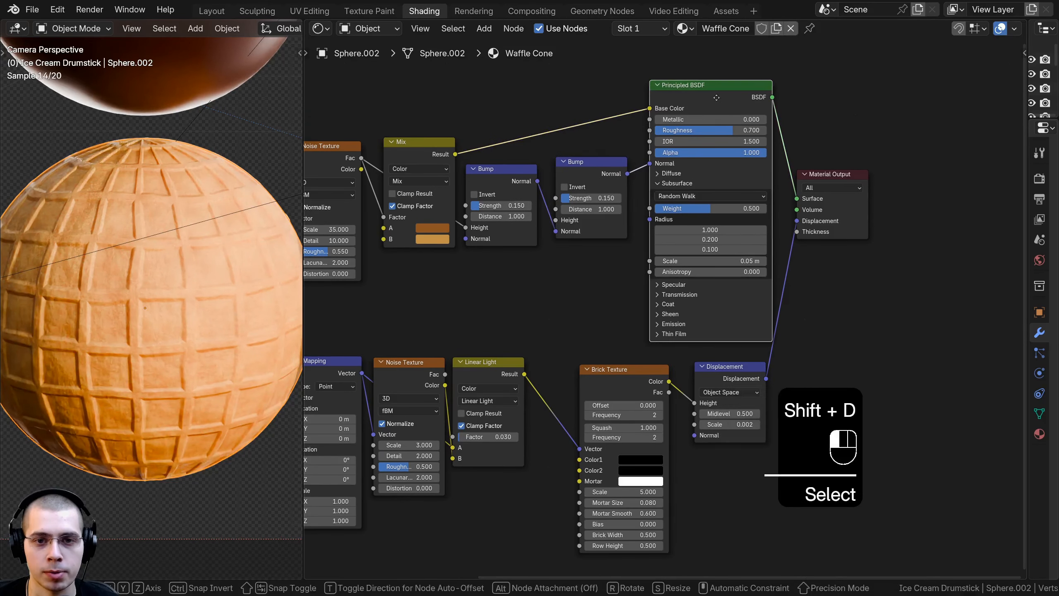
Link the Brick Texture's Color to the second Bump node's Height.
scroll(496, 180, "up", 1)
scroll(584, 250, "up", 1)
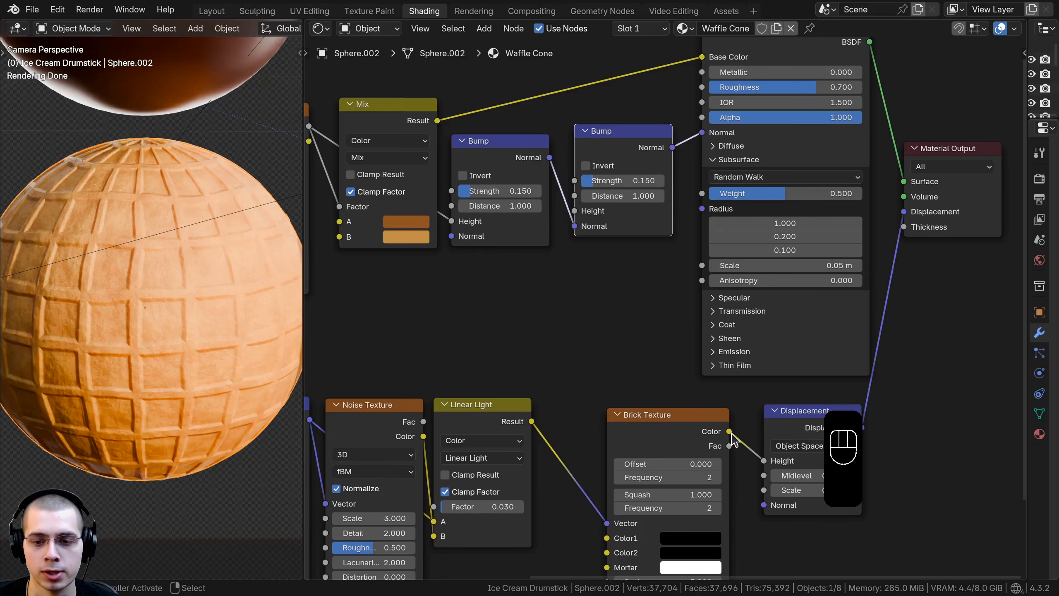
left_click_drag(730, 431, 703, 189)
Set the second Bump node's Strength to 0 and compare its effect on the waffle grid up close.
scroll(583, 306, "up", 2, "shift")
scroll(582, 307, "up", 2)
middle_click_drag(656, 213, 713, 220)
left_click_drag(700, 195, 579, 195)
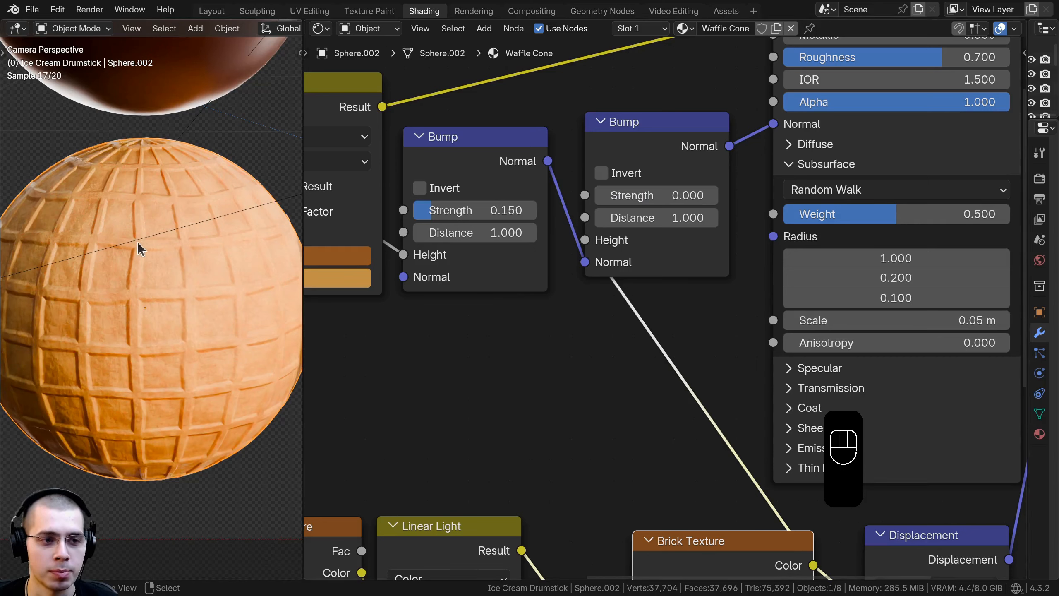
scroll(137, 242, "up", 3)
middle_click_drag(135, 243, 136, 201, "shift")
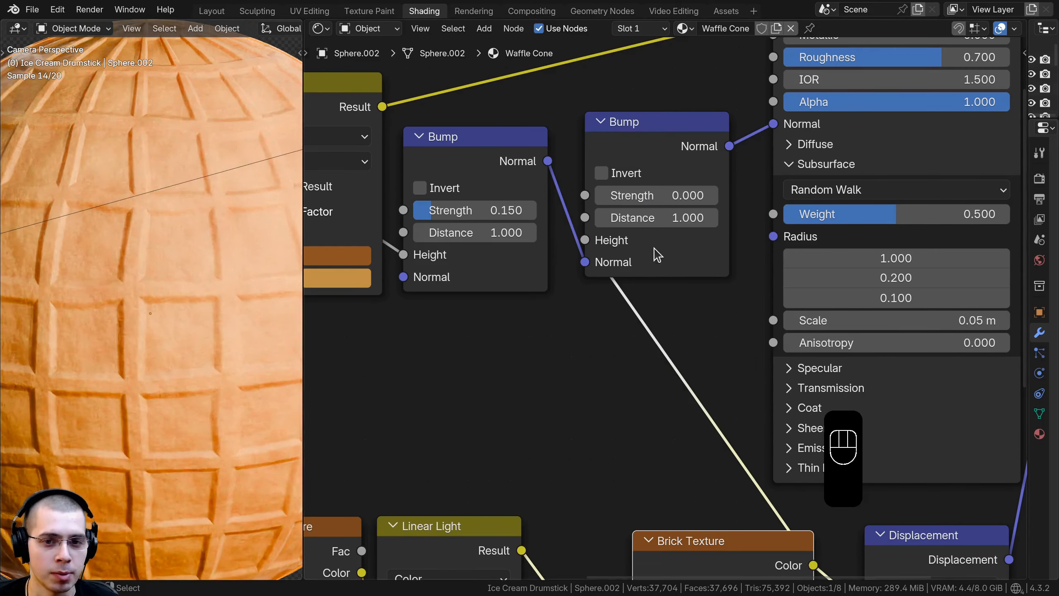
left_click_drag(650, 195, 596, 195)
scroll(221, 271, "down", 3)
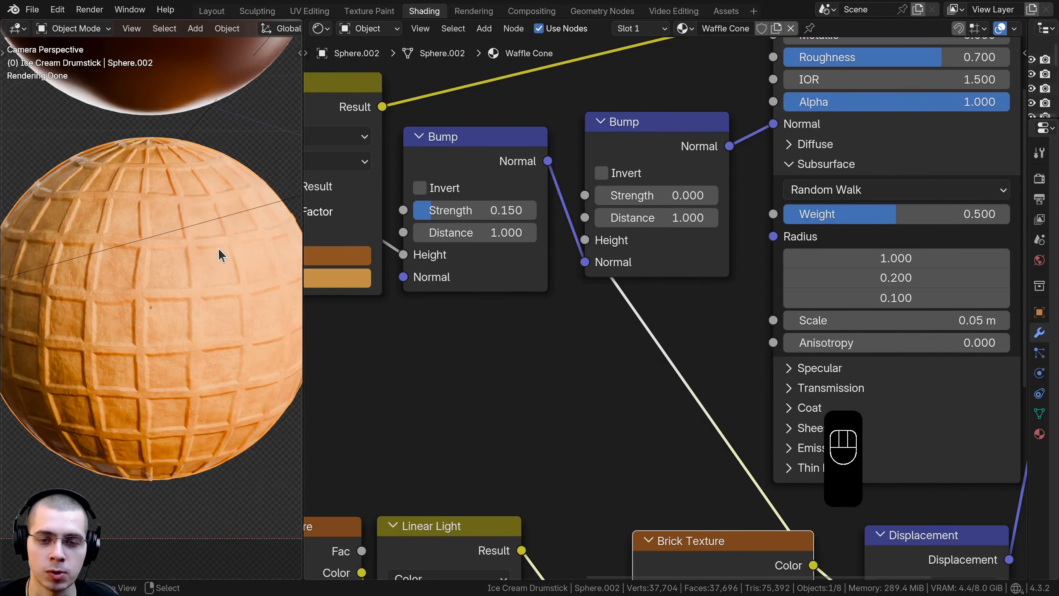
Try a bump-only waffle relief by lowering the Displacement Scale and raising the second Bump's Strength to 0.544.
scroll(645, 371, "down", 4)
middle_click_drag(731, 415, 684, 302)
middle_click_drag(810, 436, 782, 394)
left_click_drag(782, 409, 763, 409, "shift")
middle_click_drag(563, 65, 514, 217)
scroll(513, 218, "up", 4)
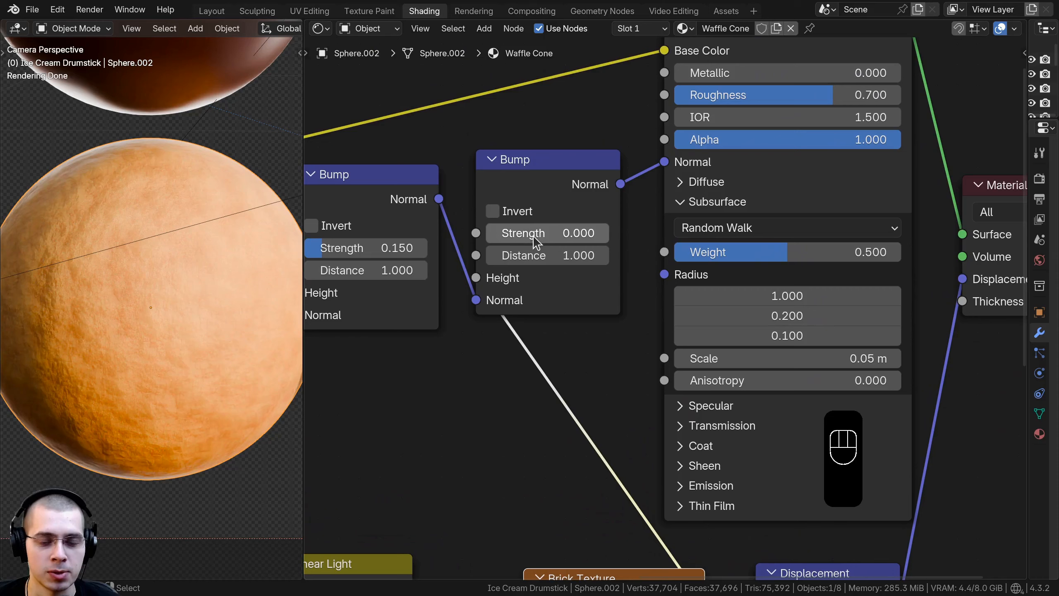
left_click_drag(535, 242, 721, 242)
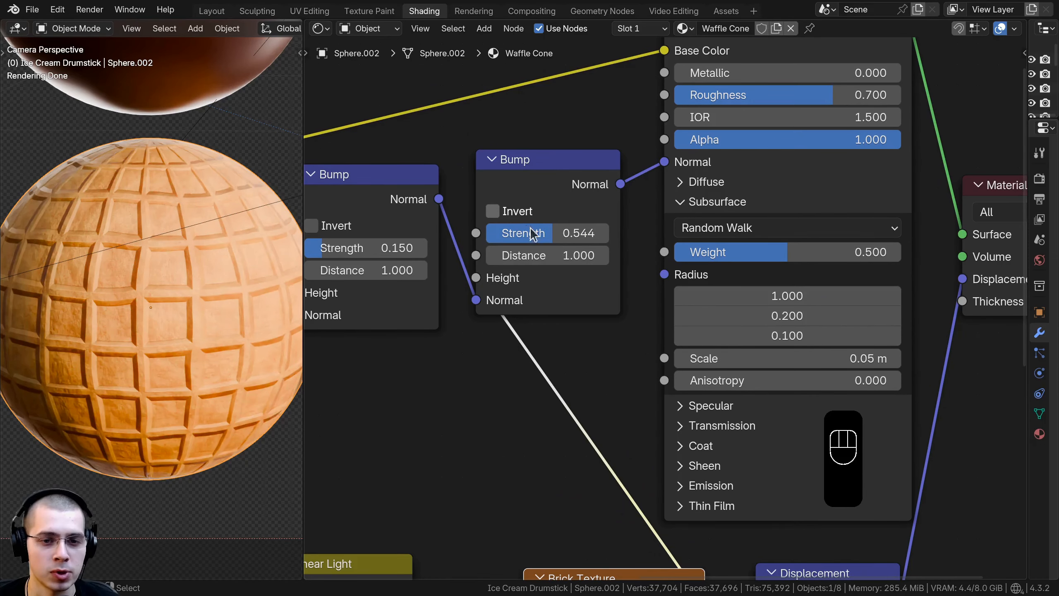
Undo the trial changes to the Displacement Scale and the second Bump's Strength, and recheck the displaced sphere.
middle_click_drag(652, 459, 542, 245)
scroll(542, 244, "down", 2)
key("ctrl+z")
key("ctrl+z")
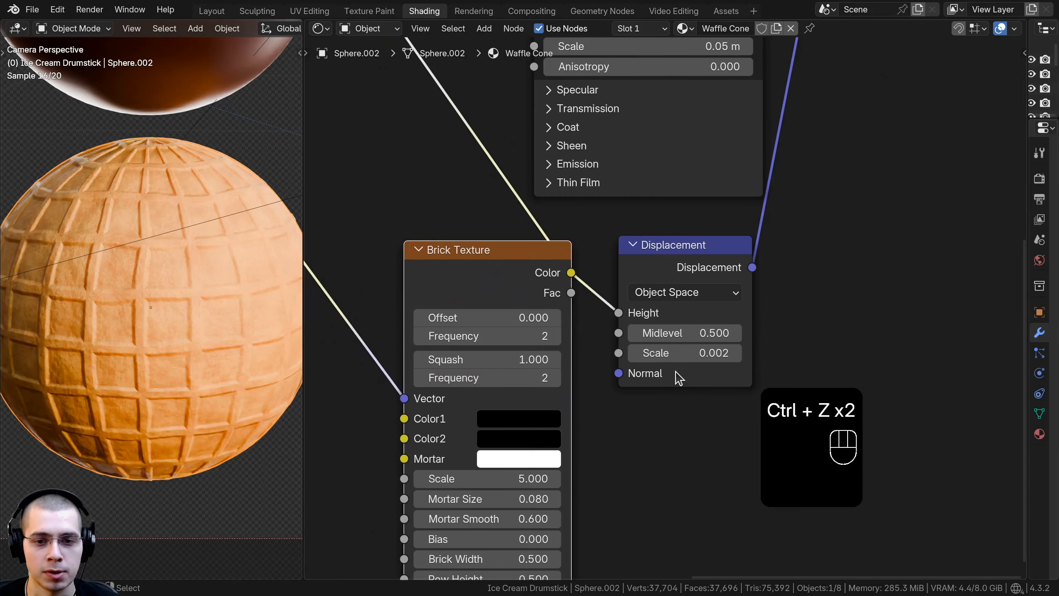
middle_click_drag(675, 371, 678, 358)
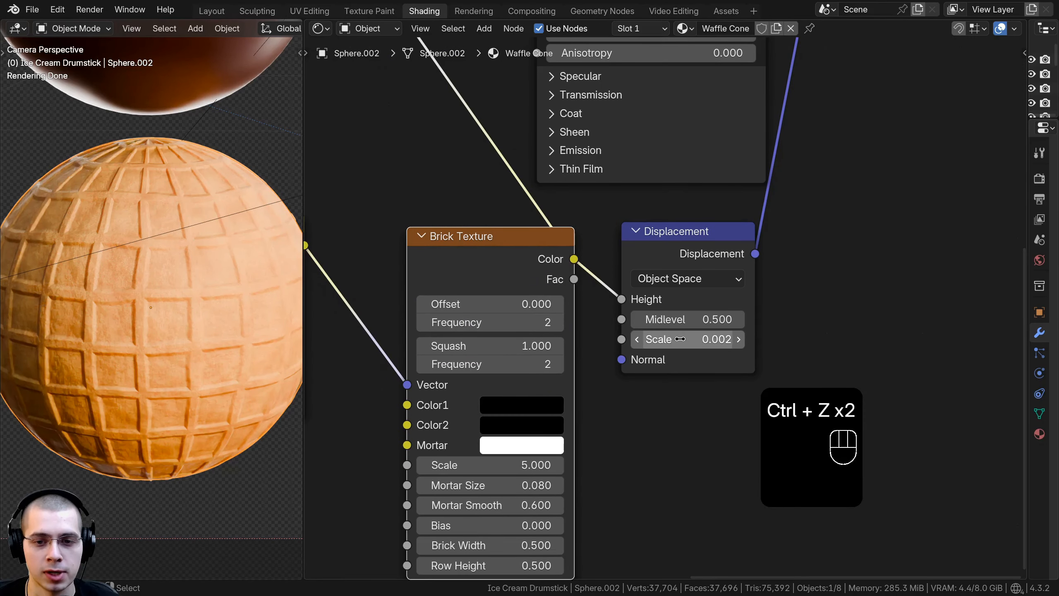
middle_click_drag(25, 250, 116, 304, "shift")
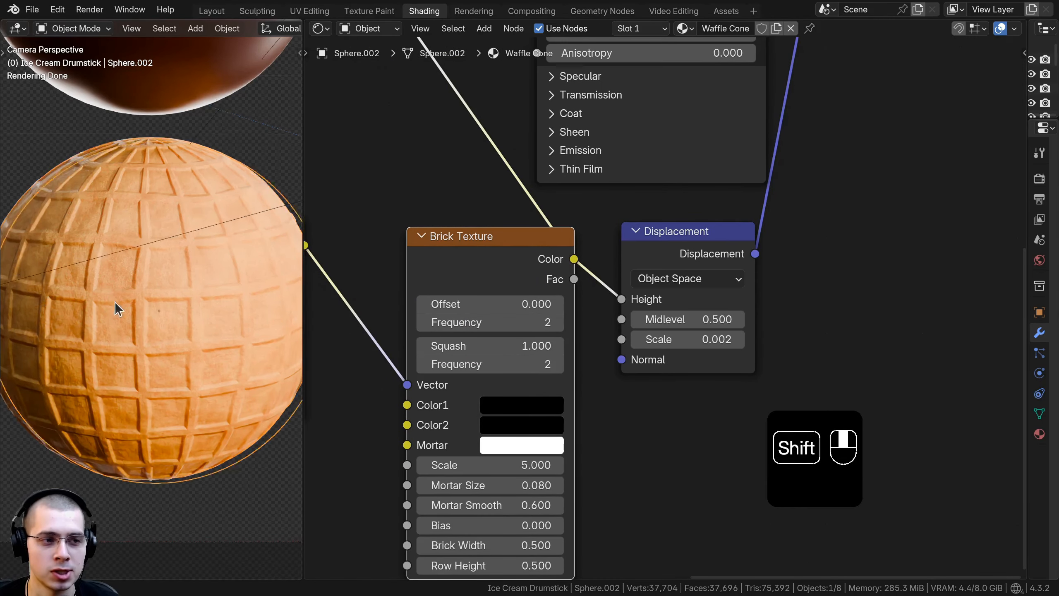
Tidy the positions of the two Bump nodes before the Principled BSDF and recenter the waffle sphere preview.
middle_click_drag(517, 59, 653, 384, "shift")
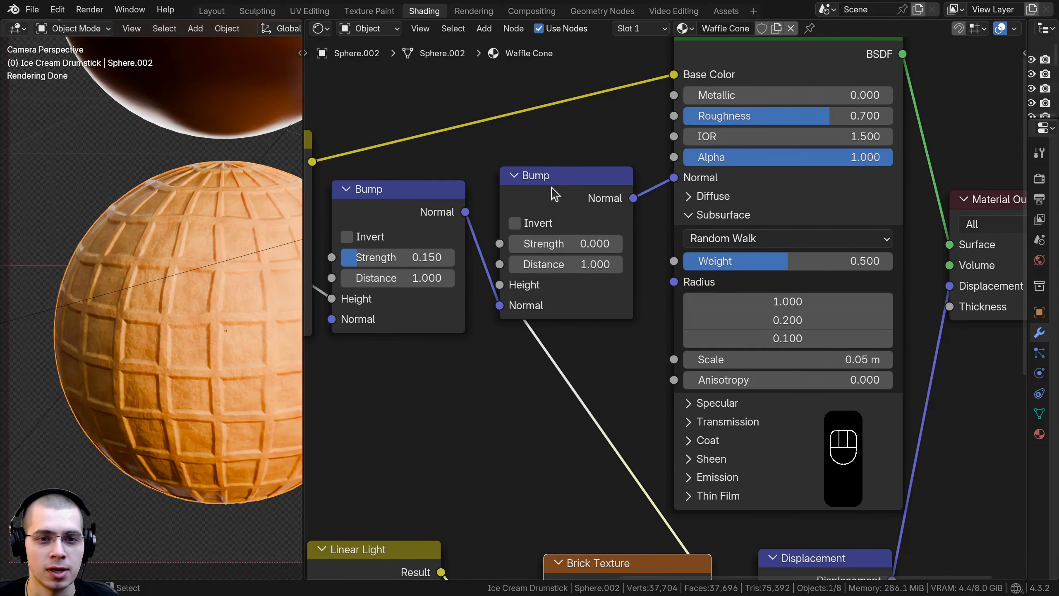
left_click(568, 247)
left_click(570, 251)
key("Return")
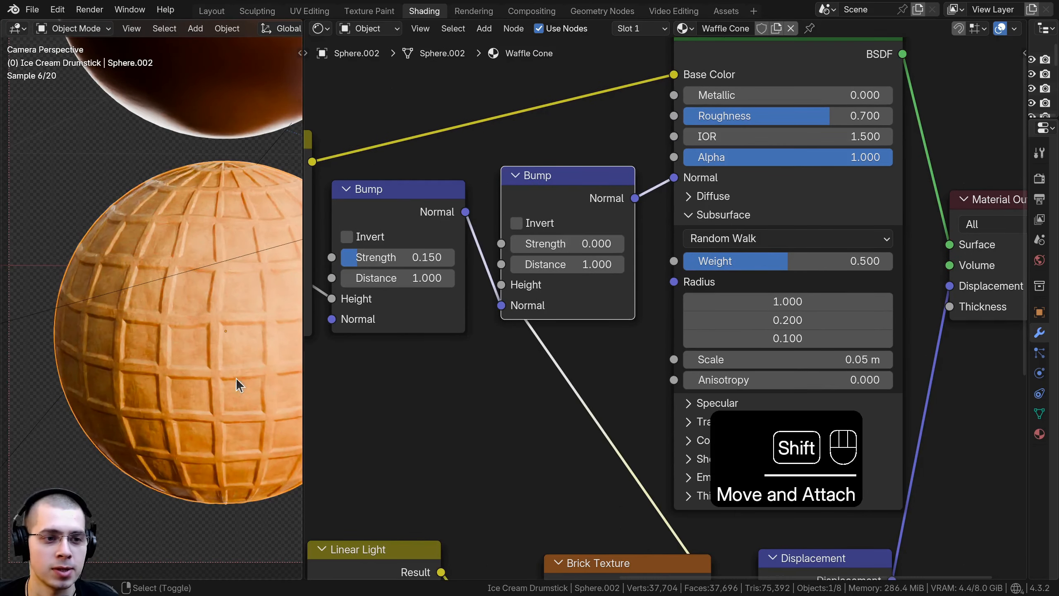
middle_click_drag(235, 378, 155, 346, "shift")
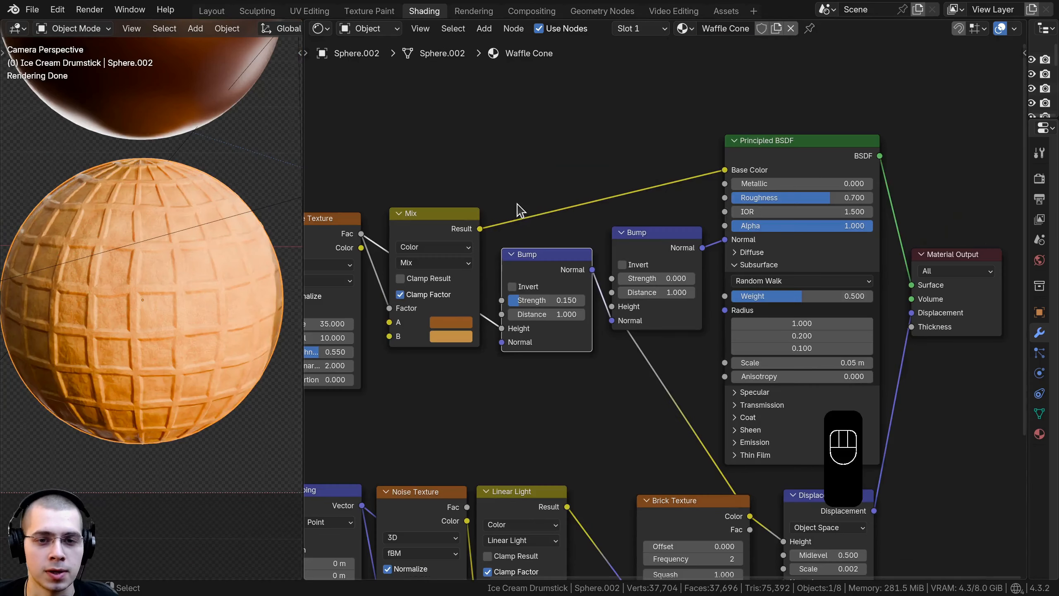
Add a second Noise Texture above the color noise in the upper node row.
scroll(518, 210, "down", 1)
middle_click_drag(513, 217, 563, 236)
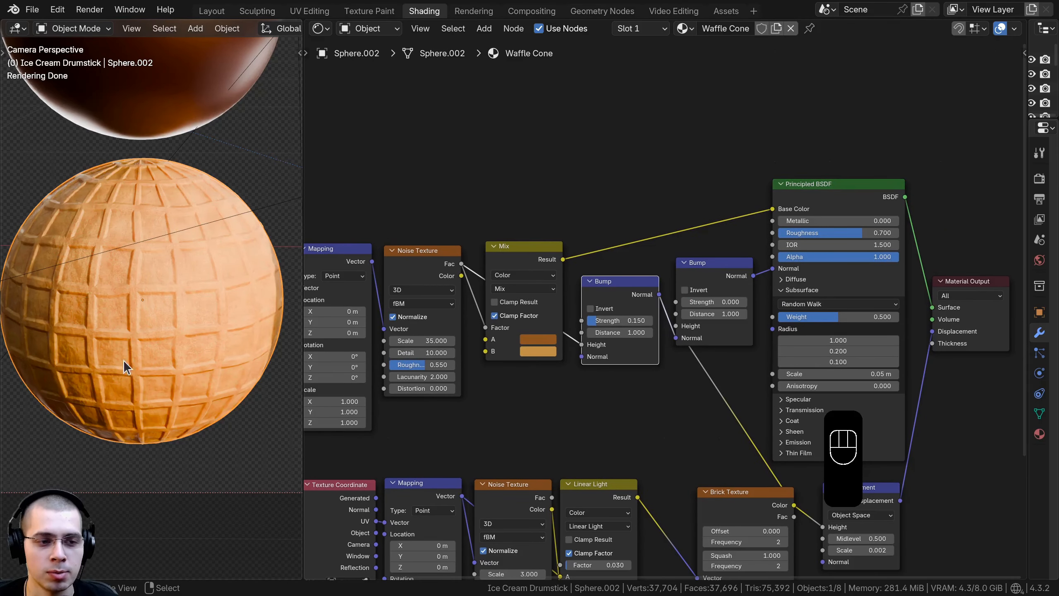
middle_click_drag(509, 321, 537, 362)
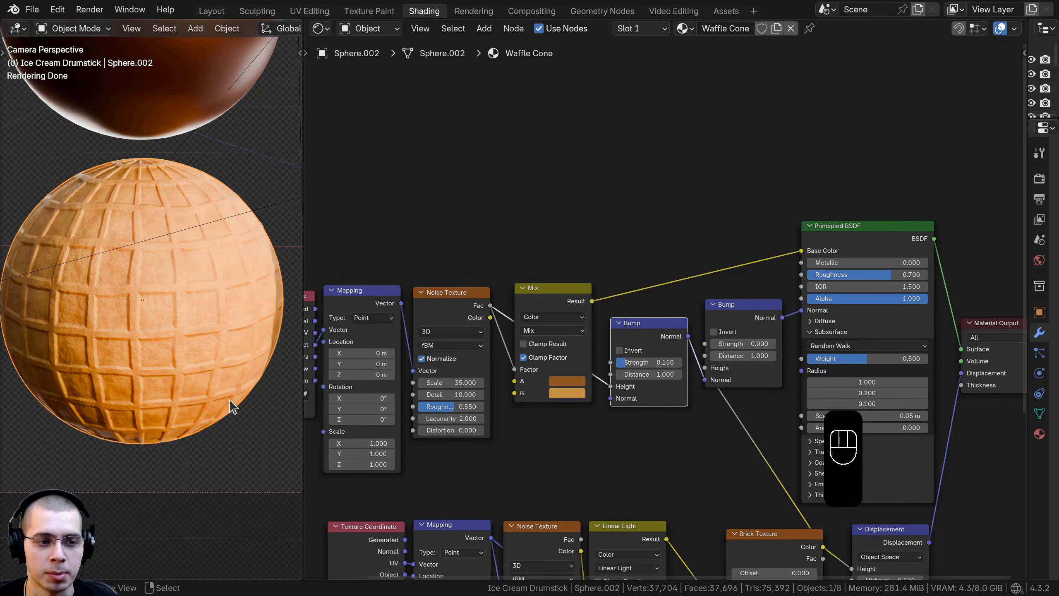
middle_click_drag(538, 263, 623, 263)
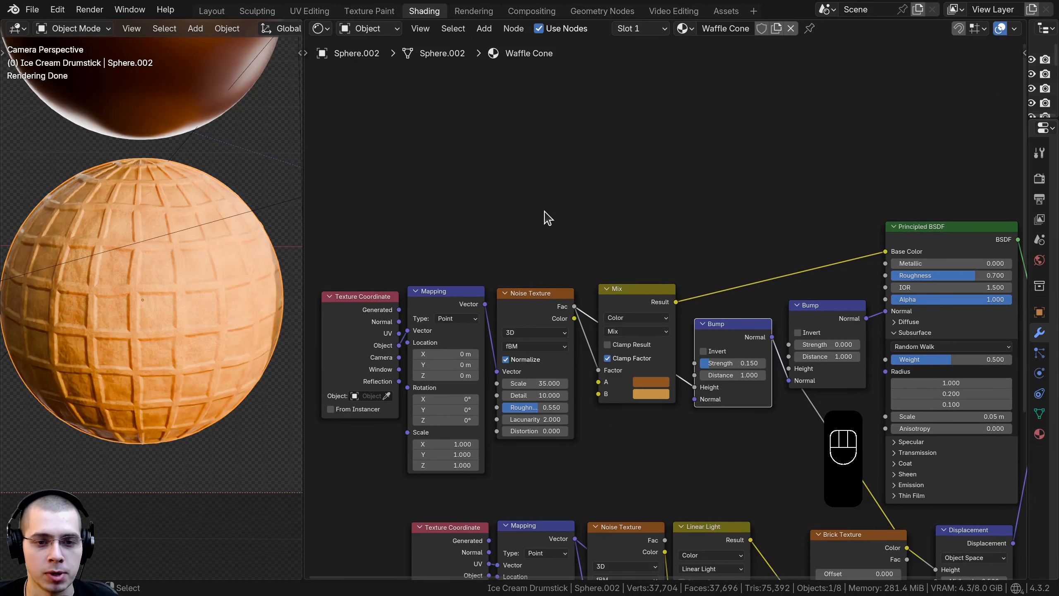
key("shift+a")
type("noi")
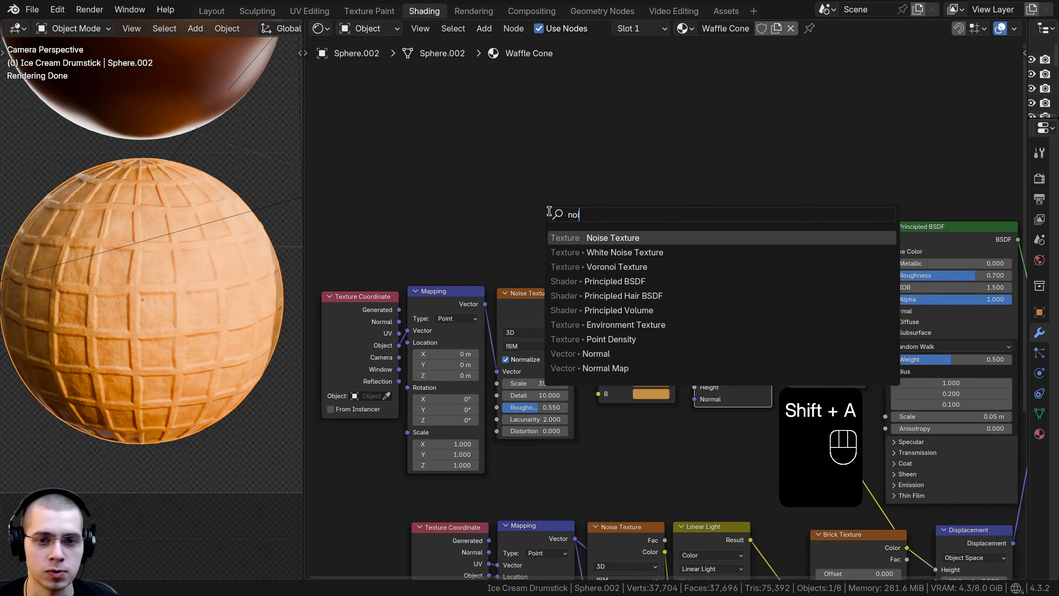
key("Return")
left_click(526, 245)
Shift the upper Texture Coordinate and Mapping nodes left and link the Mapping's Vector to the new Noise Texture's Vector.
left_click_drag(365, 265, 403, 222)
key("g")
left_click(455, 301)
key("a")
left_click_drag(516, 220, 513, 214)
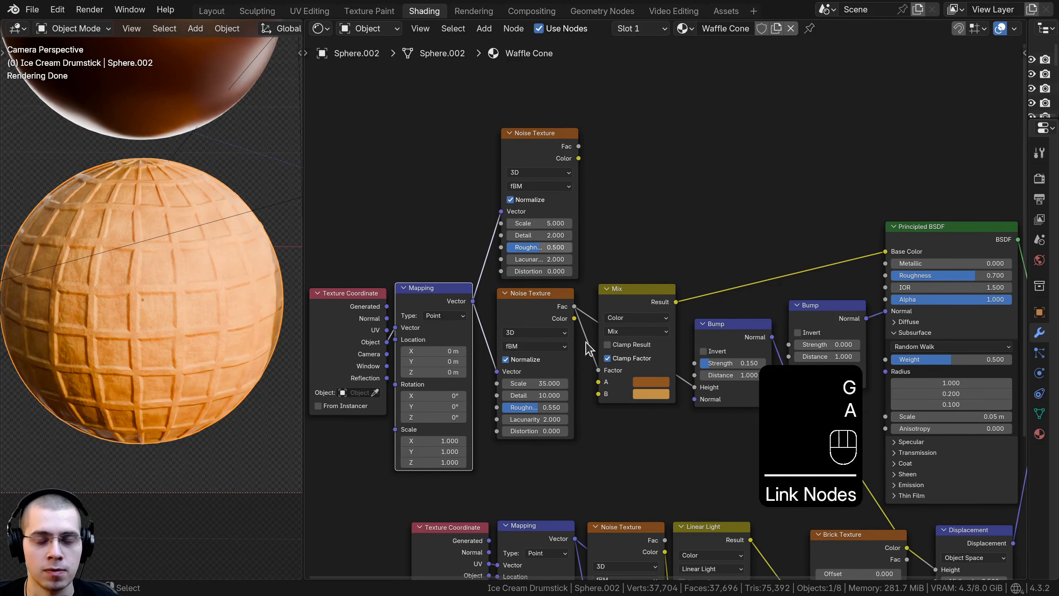
Preview the new Noise Texture directly on the sphere and align the node above the lower Noise Texture.
left_click(560, 136, "ctrl+shift")
scroll(563, 209, "up", 2)
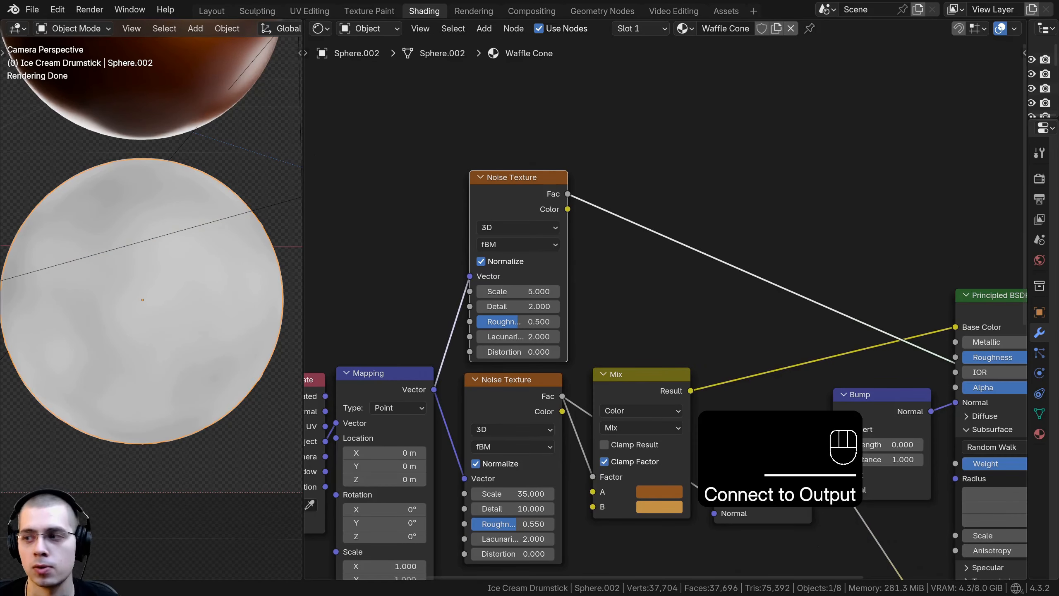
scroll(433, 367, "up", 1)
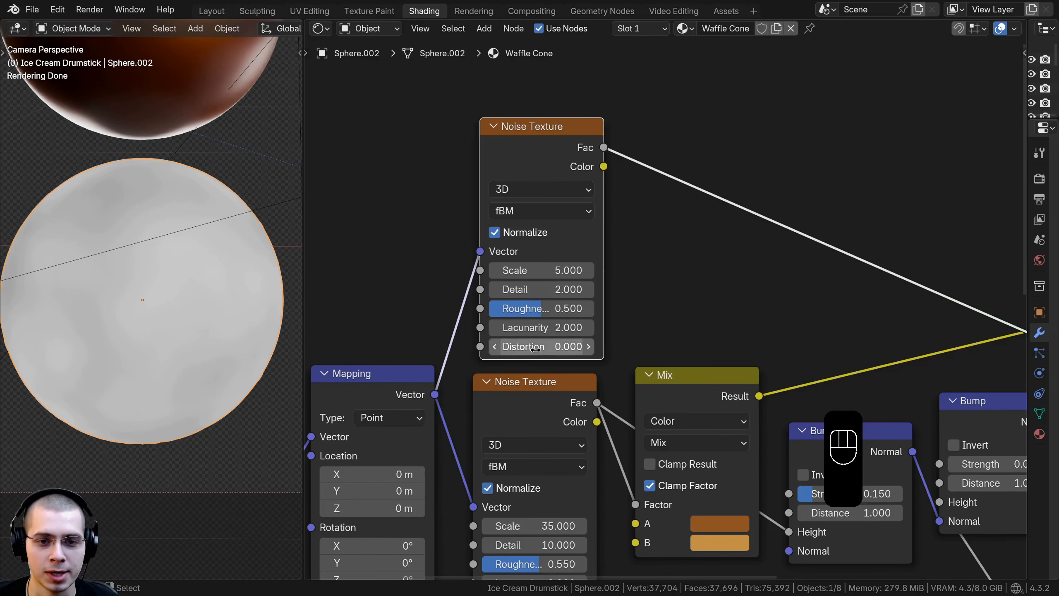
left_click_drag(540, 140, 536, 140)
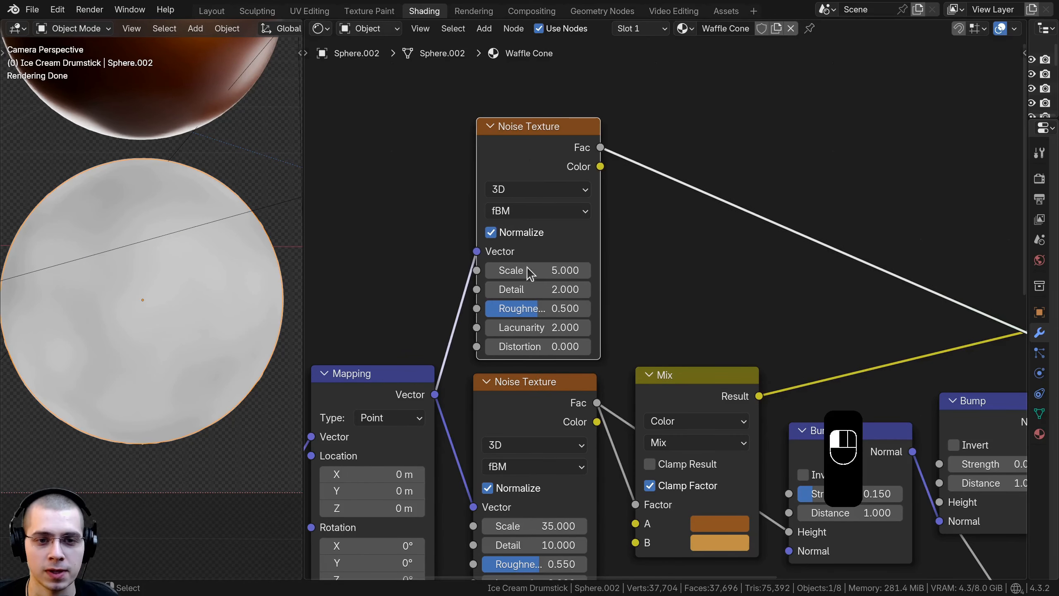
Add a Color Ramp node onto the link coming from the upper Noise Texture's Fac output.
scroll(458, 271, "down", 4)
scroll(650, 167, "up", 1)
middle_click_drag(654, 163, 609, 142)
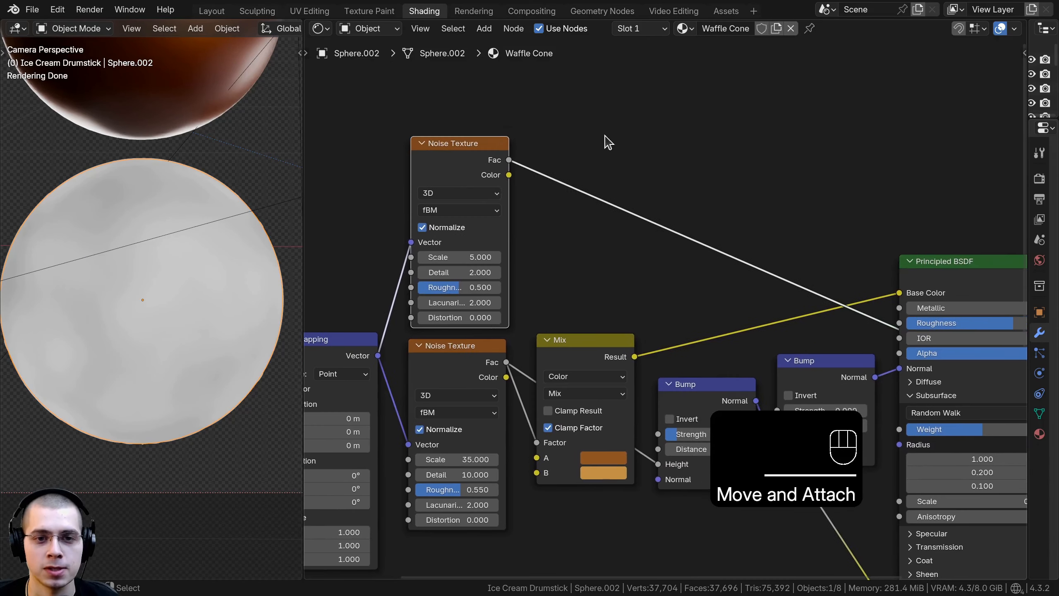
key("shift+a")
left_click(649, 123)
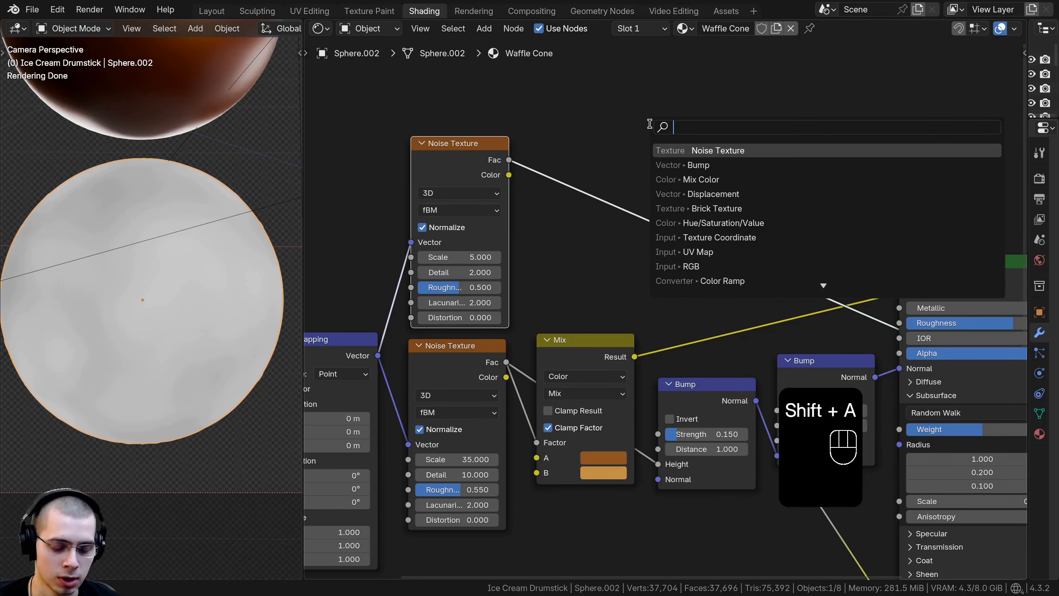
type("col")
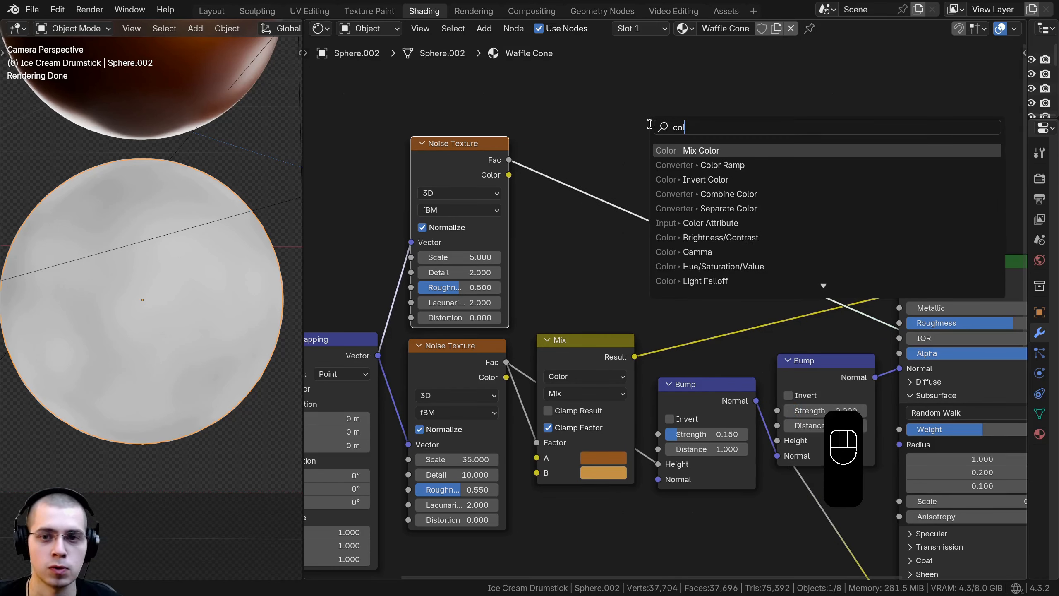
left_click(712, 167)
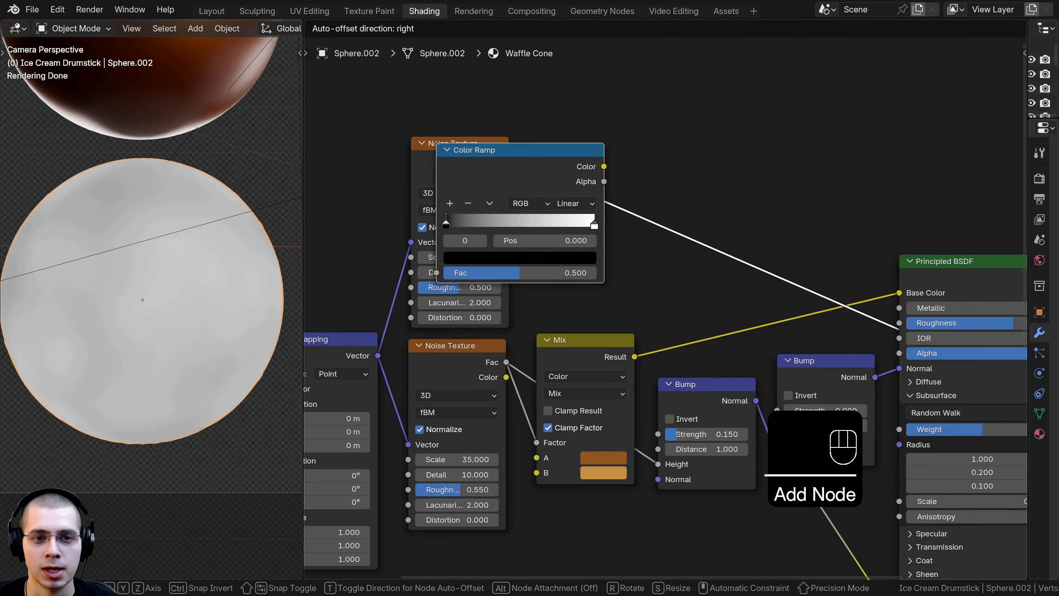
left_click(582, 167)
Tighten the Color Ramp by moving its black stop to position 0.251 and its white stop to position 0.794.
scroll(537, 208, "up", 2)
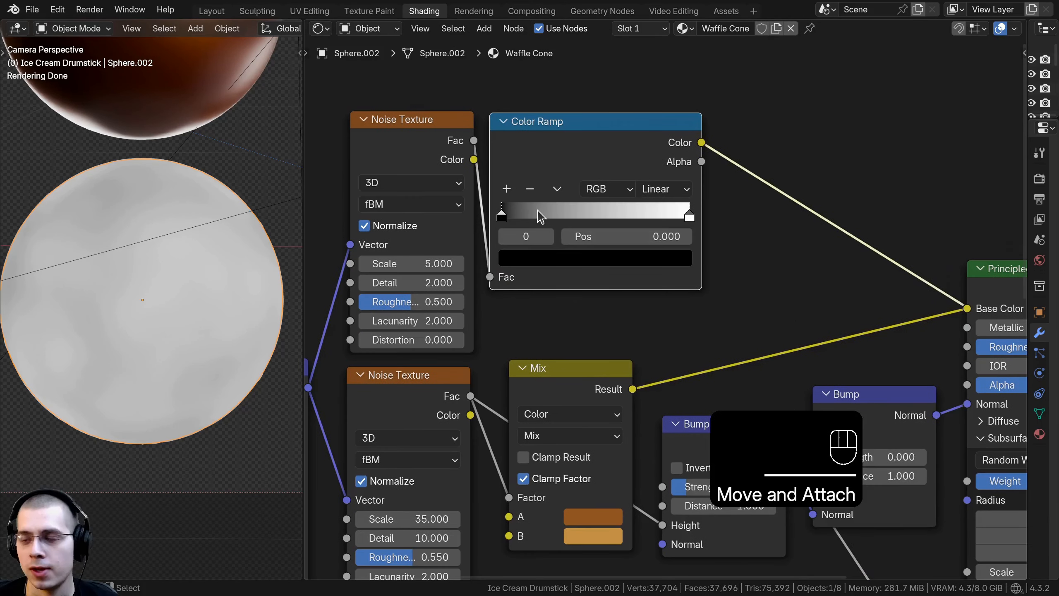
left_click_drag(514, 218, 559, 218)
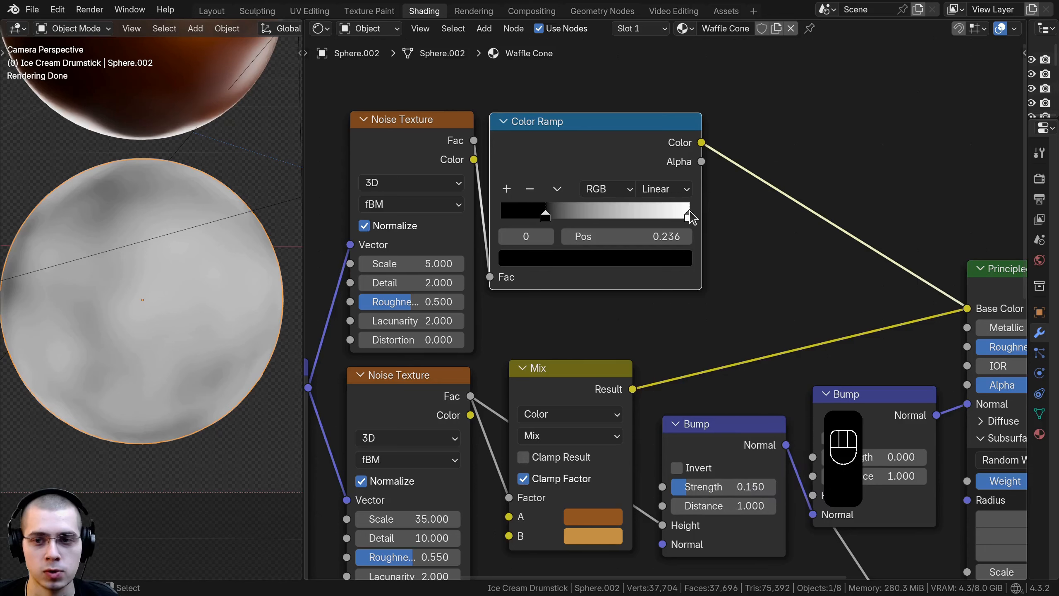
left_click_drag(689, 217, 651, 216)
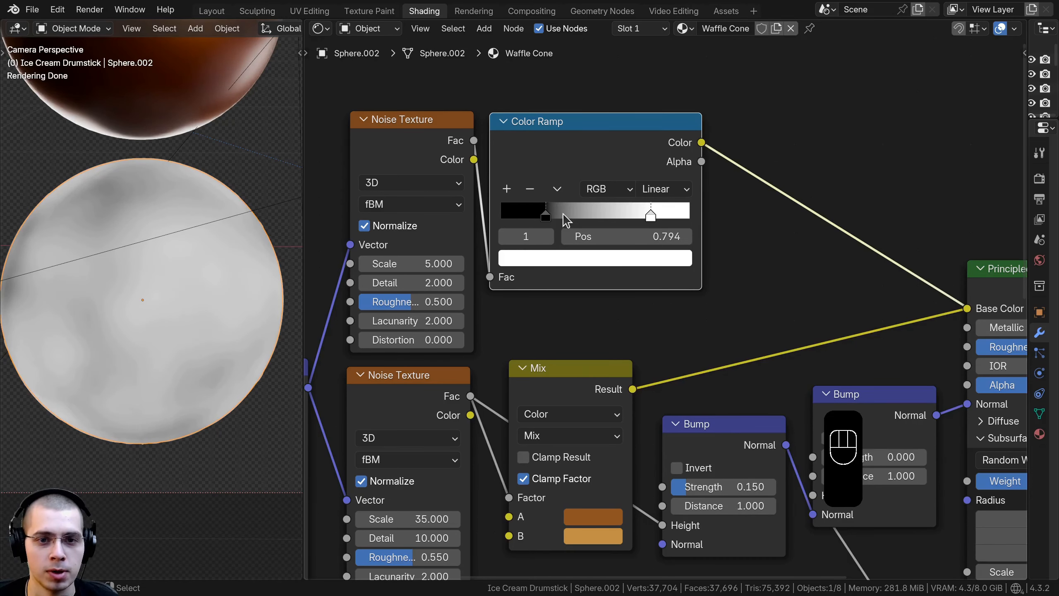
left_click_drag(557, 218, 570, 216)
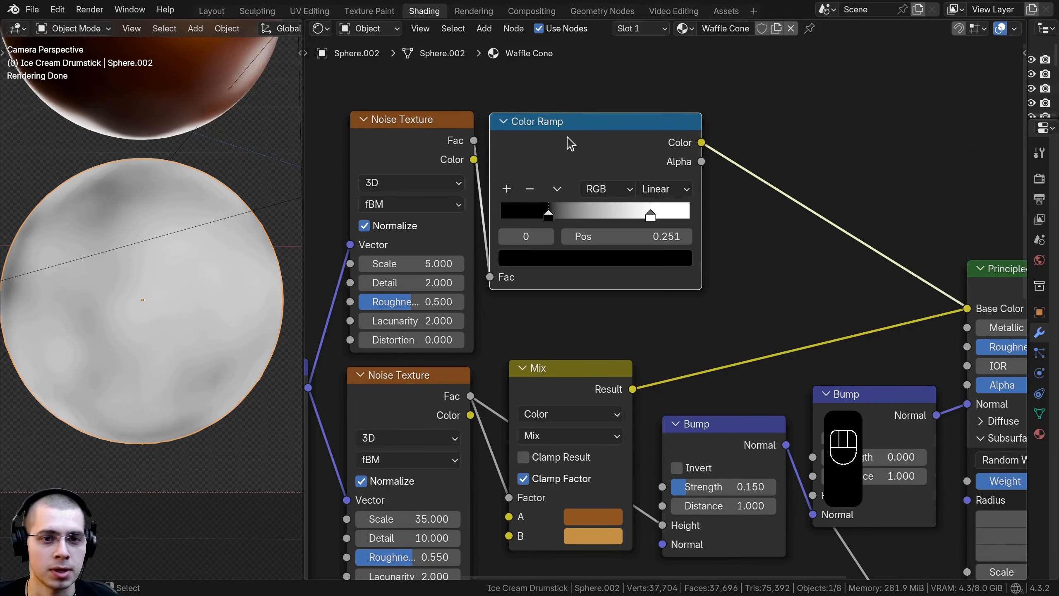
left_click_drag(567, 136, 567, 138)
Duplicate the color Mix node and insert the copy between the original Mix and the Principled BSDF's Base Color.
scroll(625, 314, "down", 3)
middle_click_drag(626, 314, 498, 271)
left_click_drag(458, 333, 466, 322)
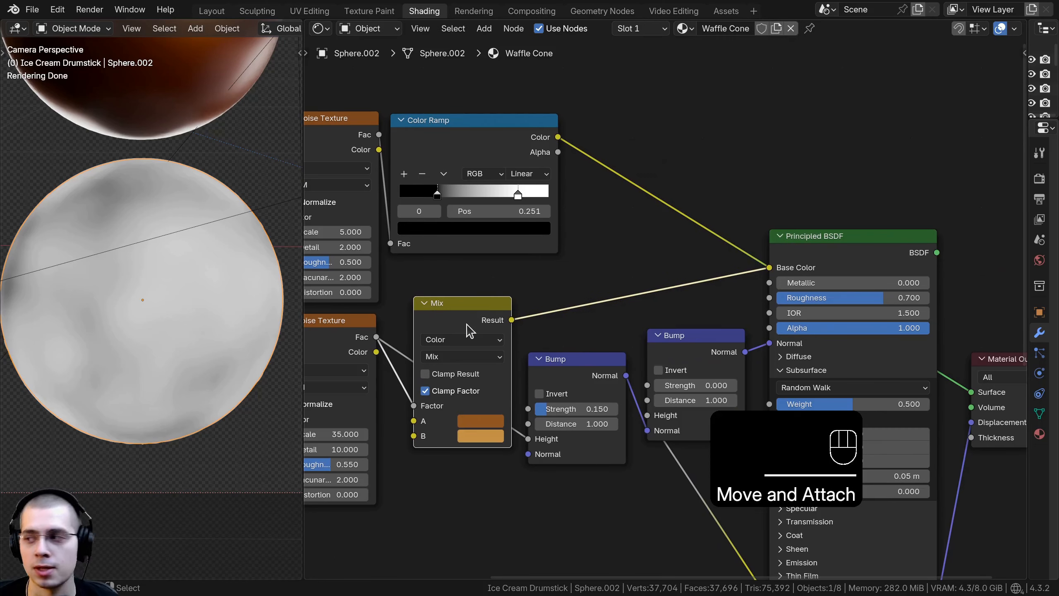
key("shift+d")
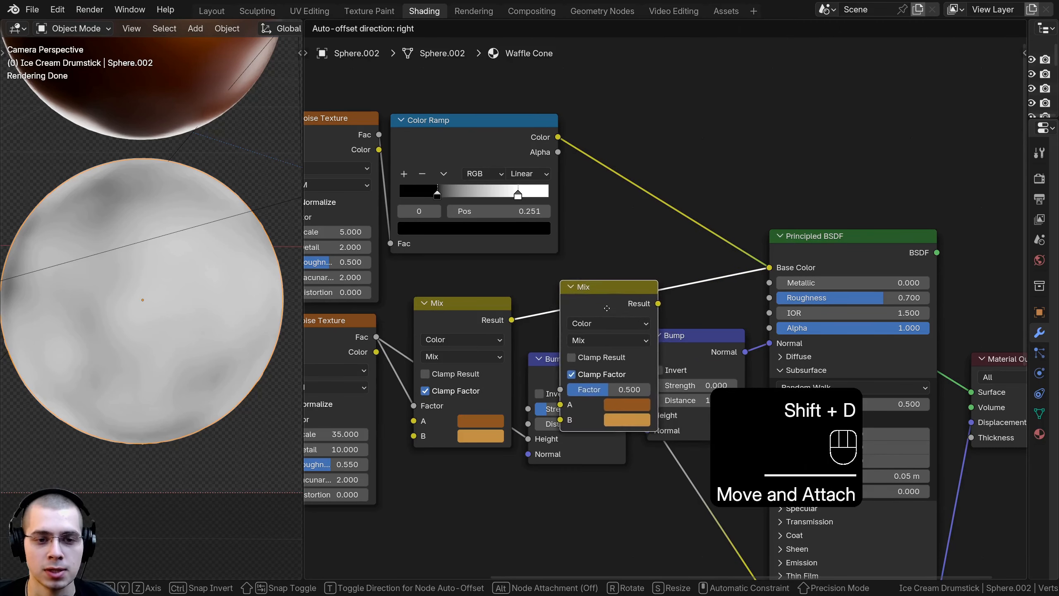
left_click(606, 316)
left_click_drag(606, 317, 676, 203)
left_click_drag(436, 314, 435, 297)
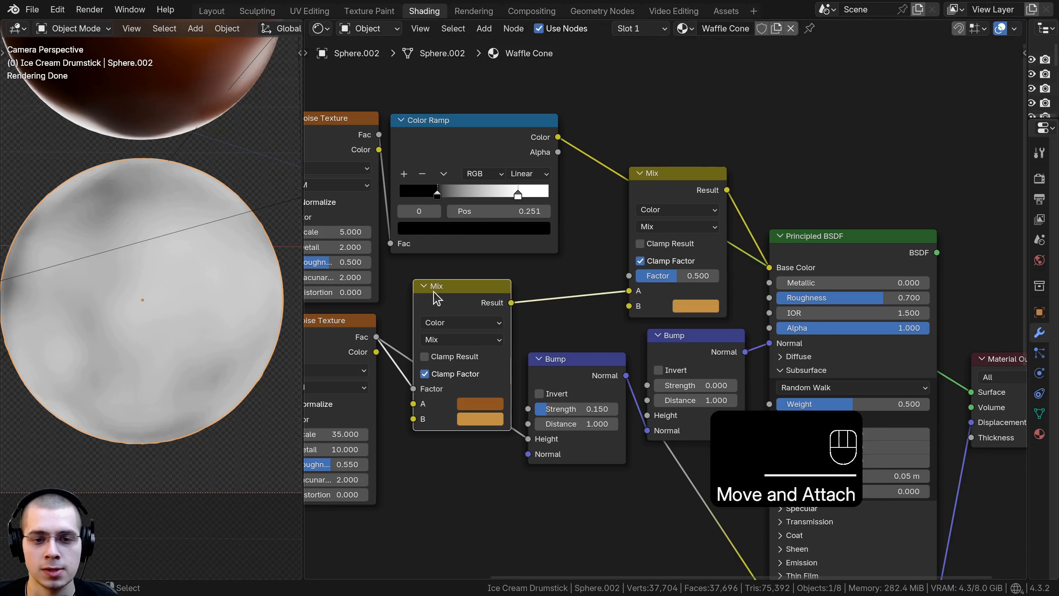
Link the Color Ramp's Color output to the Factor of the duplicated Mix node.
left_click_drag(506, 147, 535, 282)
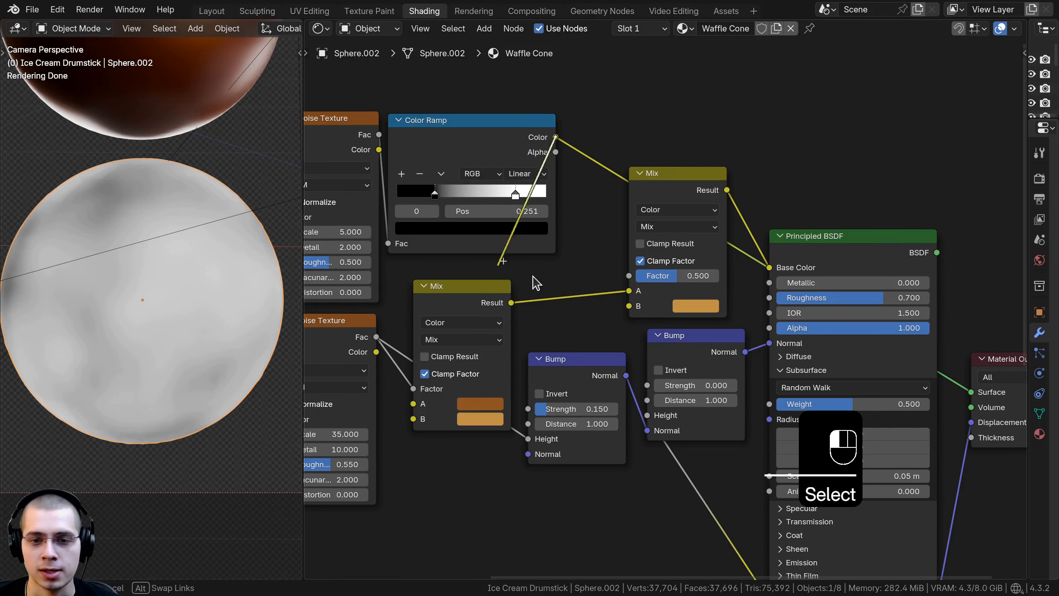
left_click_drag(624, 273, 626, 275)
middle_click_drag(718, 334, 674, 331)
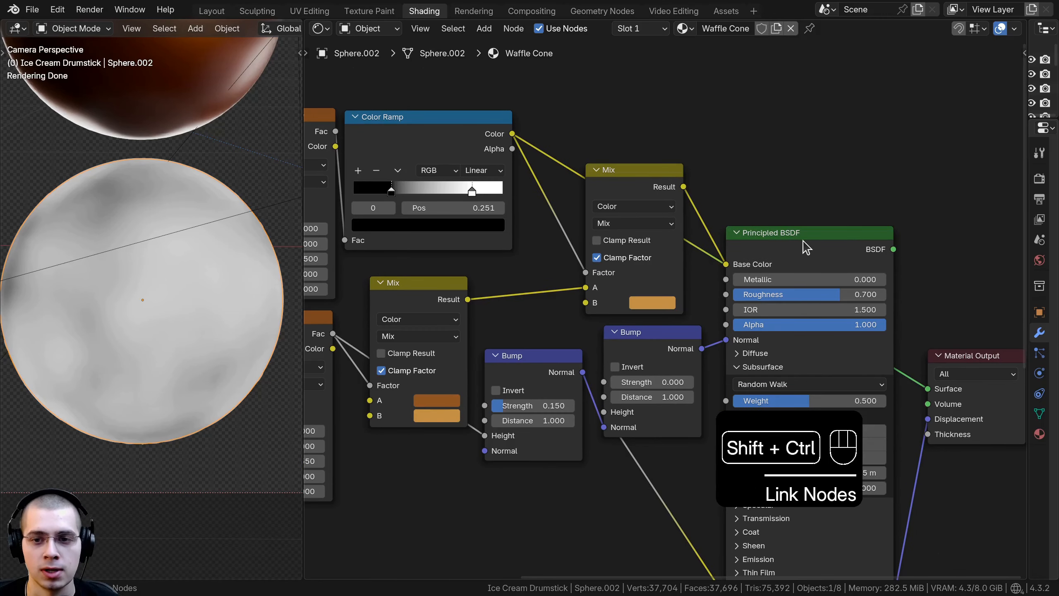
Align the upper Noise Texture beside the Color Ramp and preview the full Principled BSDF on the waffle sphere.
left_click(802, 240, "ctrl+shift")
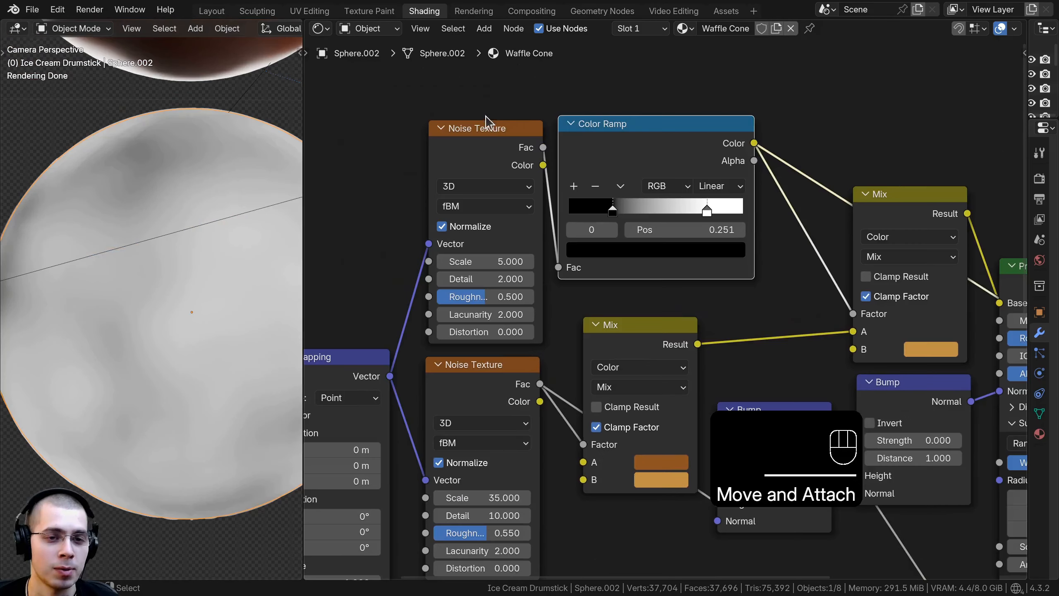
left_click(460, 142)
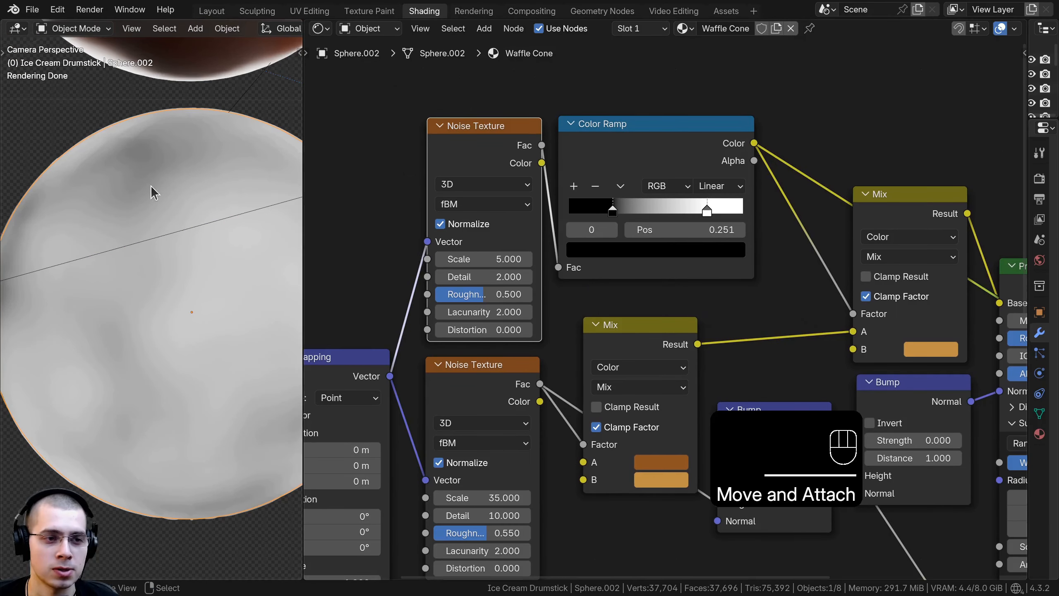
scroll(778, 238, "down", 2)
scroll(674, 304, "up", 4)
middle_click_drag(900, 335, 663, 330)
scroll(647, 317, "down", 1)
left_click(930, 238, "ctrl+shift")
Change the duplicated Mix node's blending mode to Darken.
left_click(665, 209)
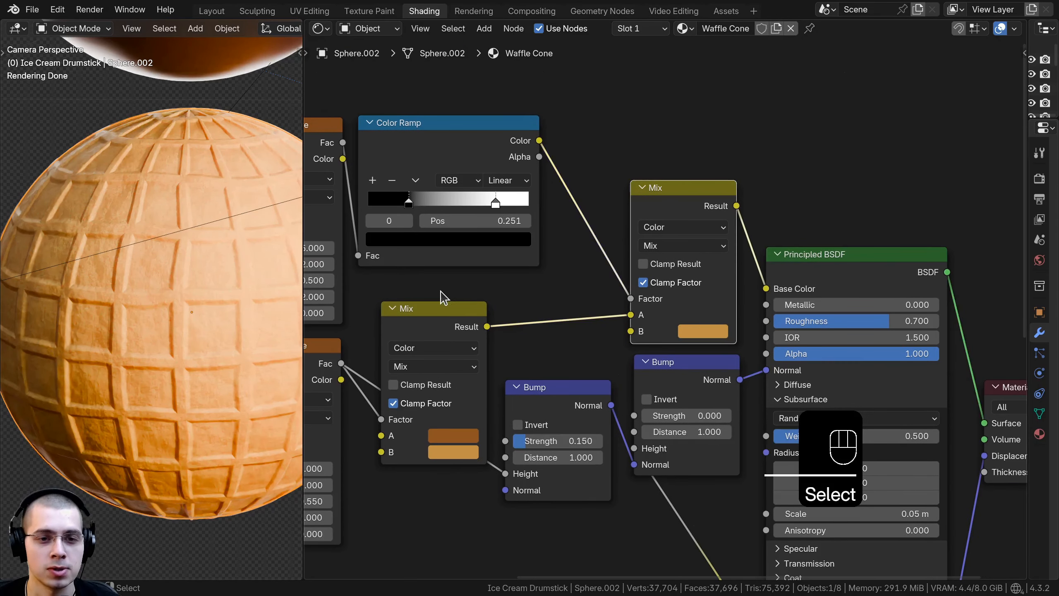
scroll(650, 218, "up", 4)
middle_click_drag(649, 218, 559, 148)
left_click(581, 186)
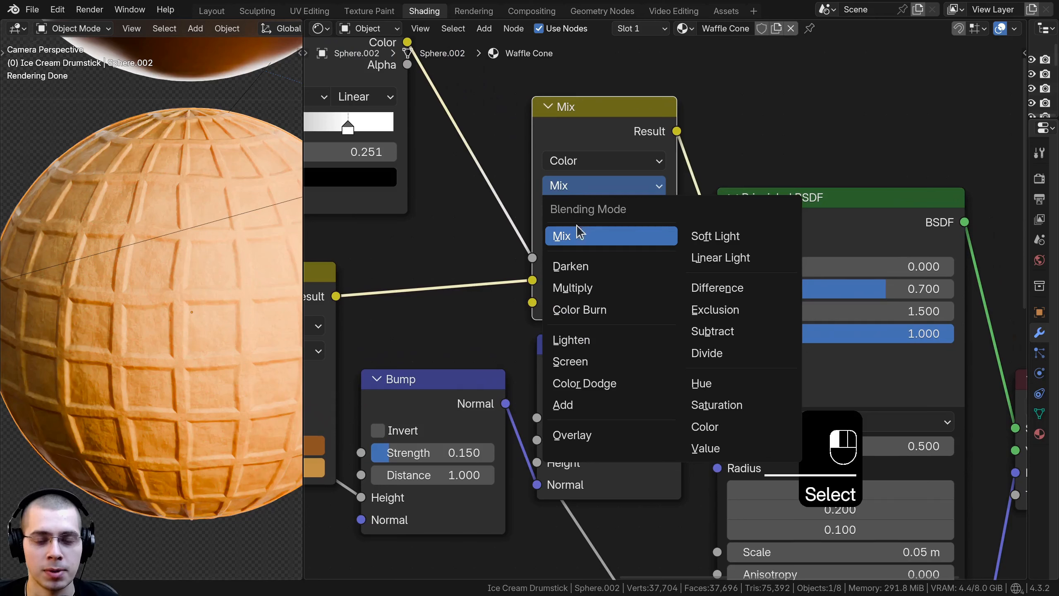
left_click(572, 266)
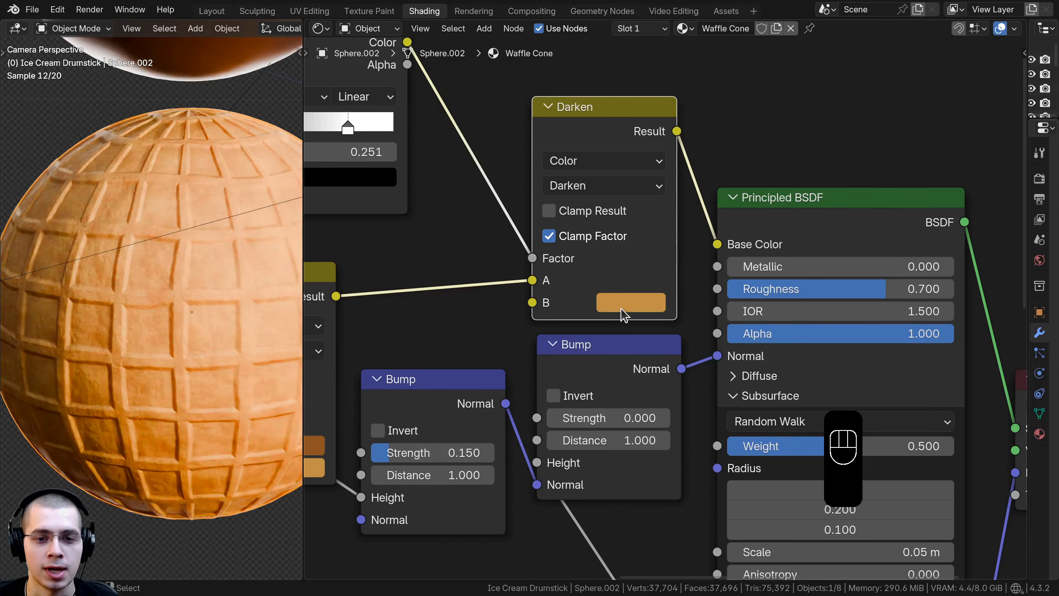
Set the Darken node's B color to dark brown, hex #783200, and check the result on the waffle sphere.
left_click(627, 311)
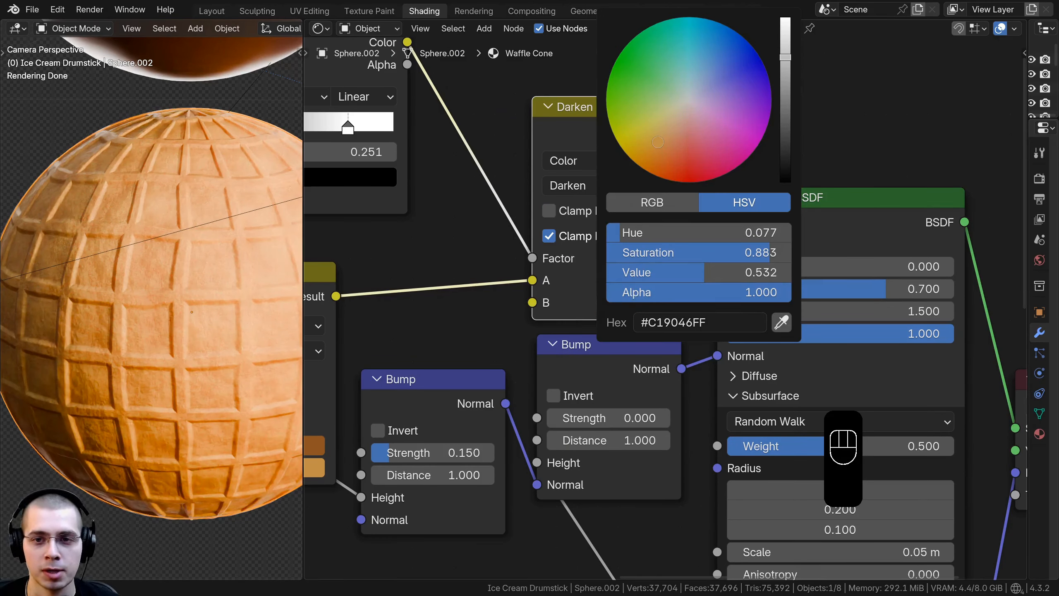
left_click_drag(657, 141, 673, 160)
left_click_drag(785, 75, 785, 110)
key("ctrl+v")
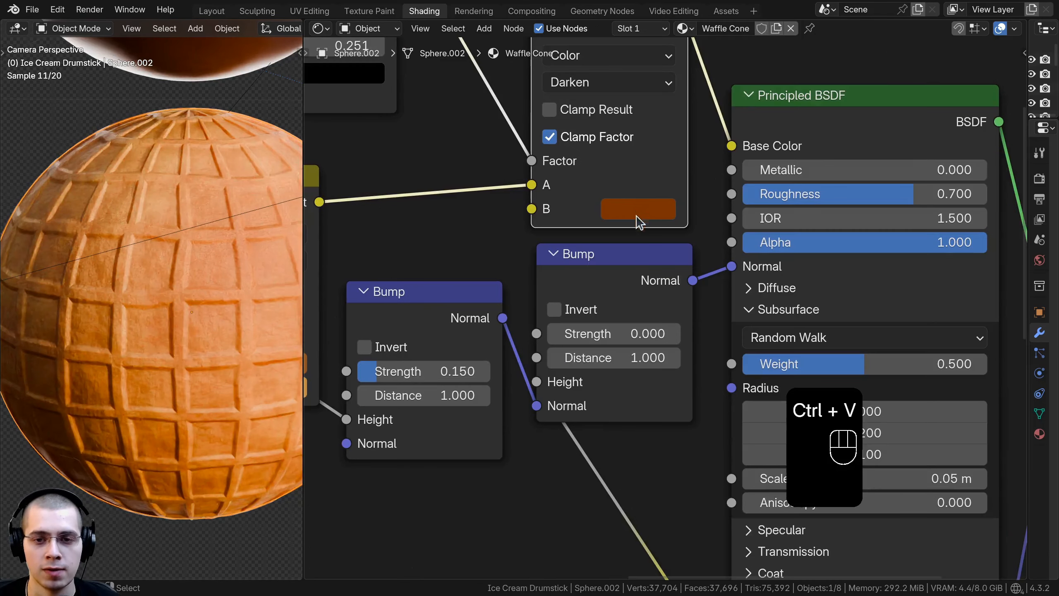
middle_click_drag(635, 216, 634, 365)
left_click(633, 366)
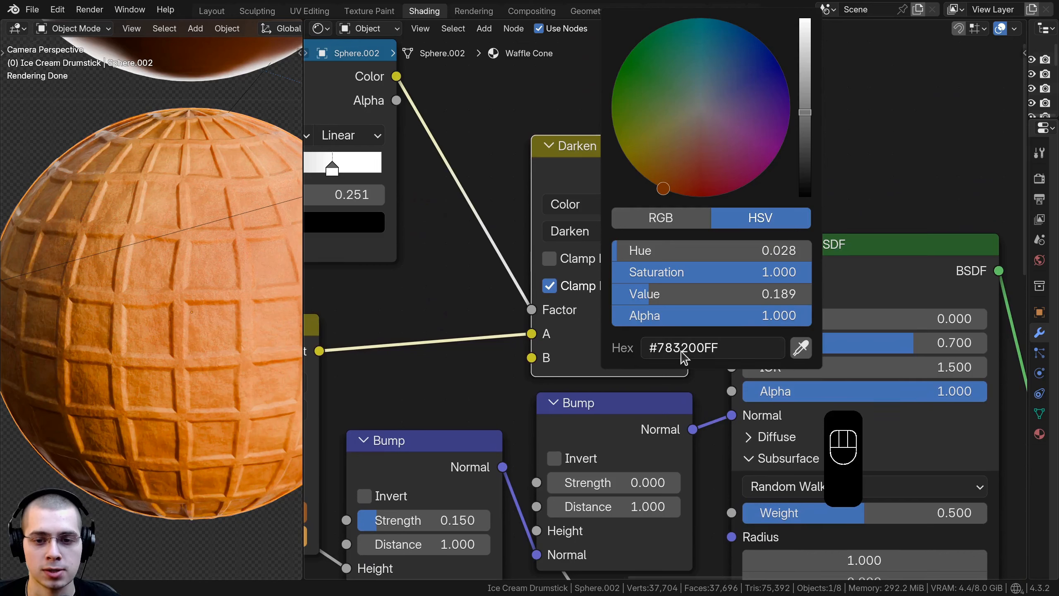
scroll(88, 369, "down", 2)
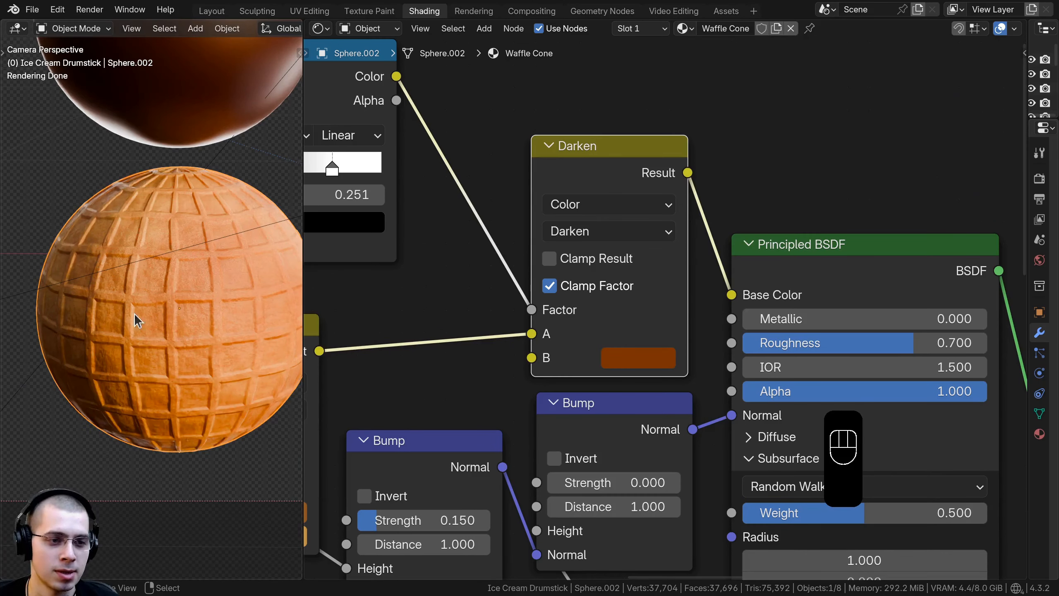
scroll(155, 358, "up", 1)
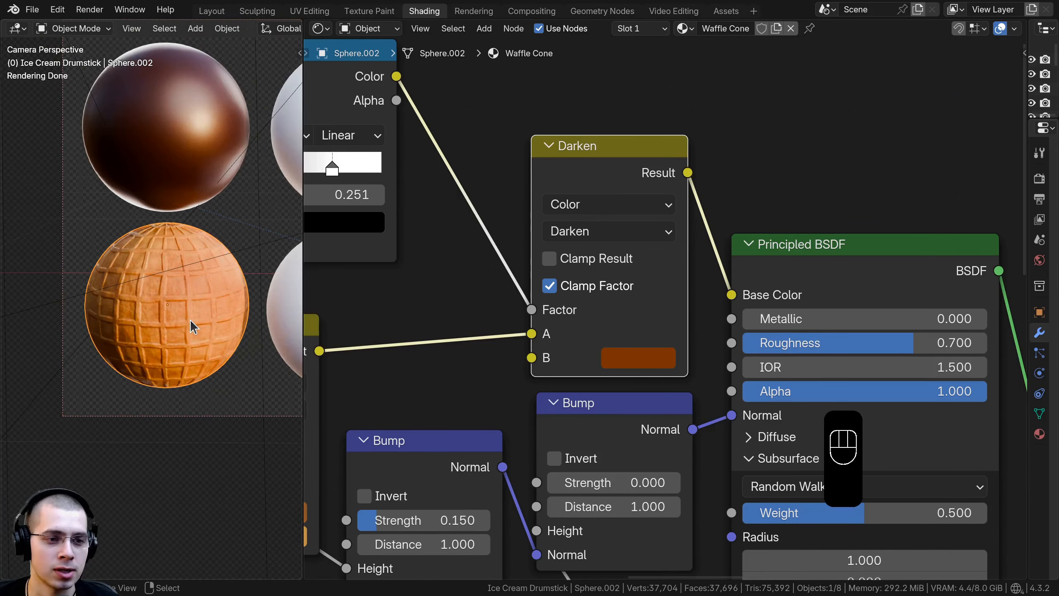
scroll(190, 319, "up", 1)
scroll(639, 172, "down", 2)
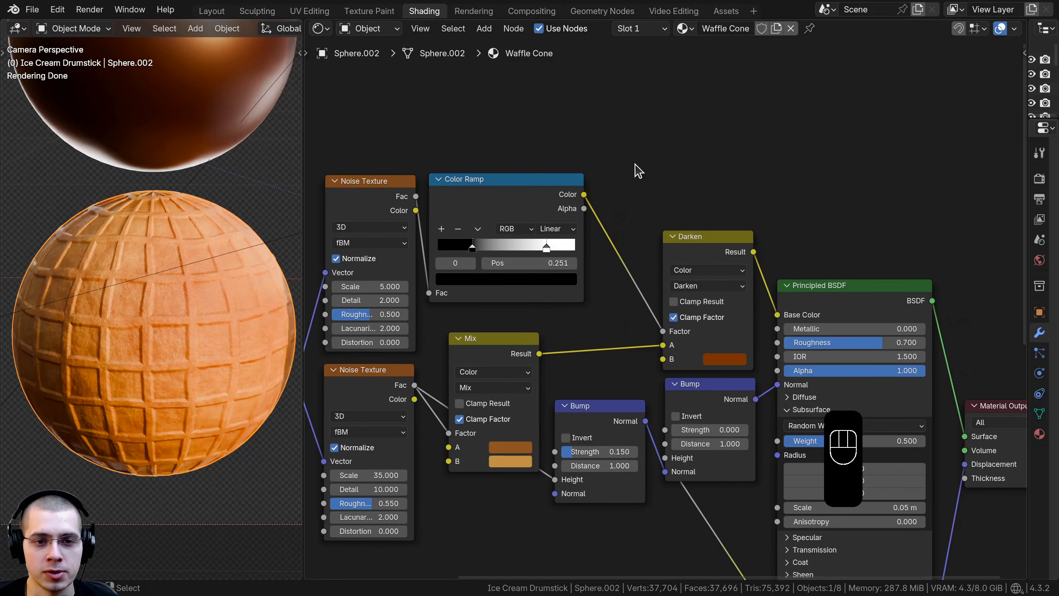
Insert a Hue/Saturation/Value node between the Color Ramp and the Darken node's Factor, then realign the Darken node.
left_click_drag(458, 183, 458, 184)
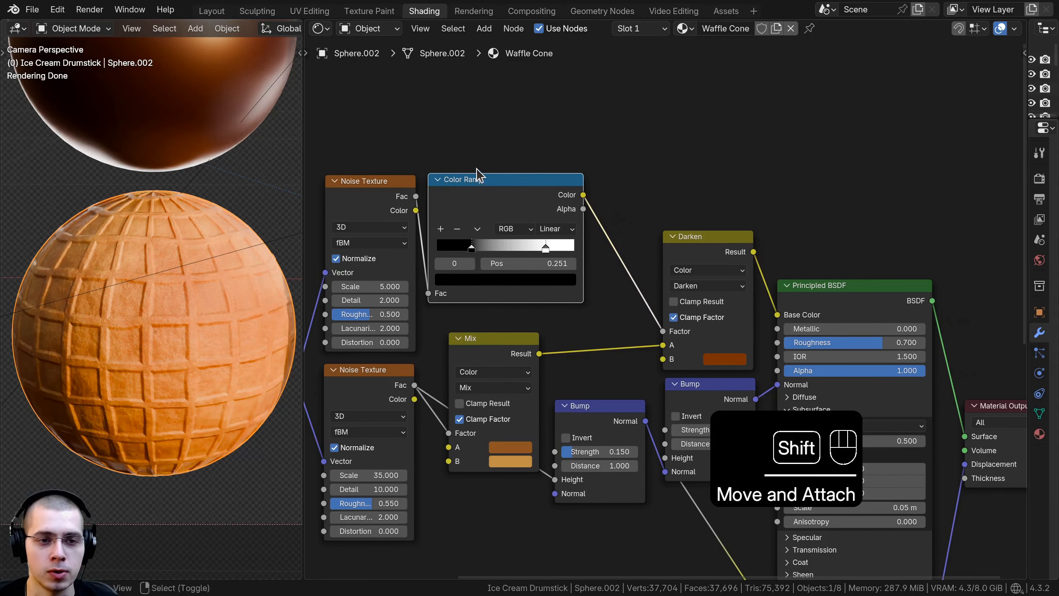
key("shift+a")
type("hue")
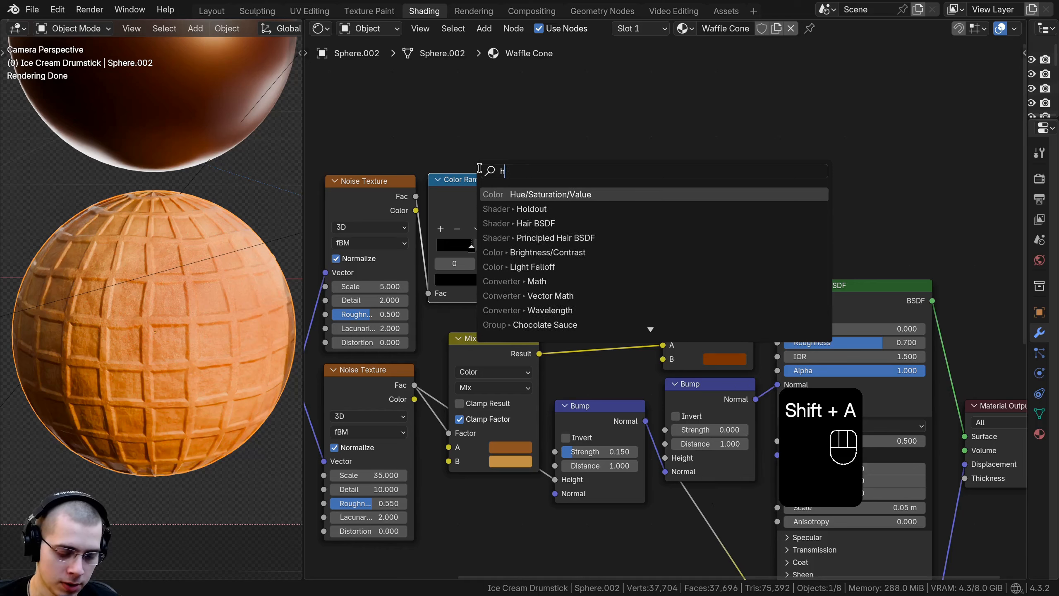
left_click(549, 193)
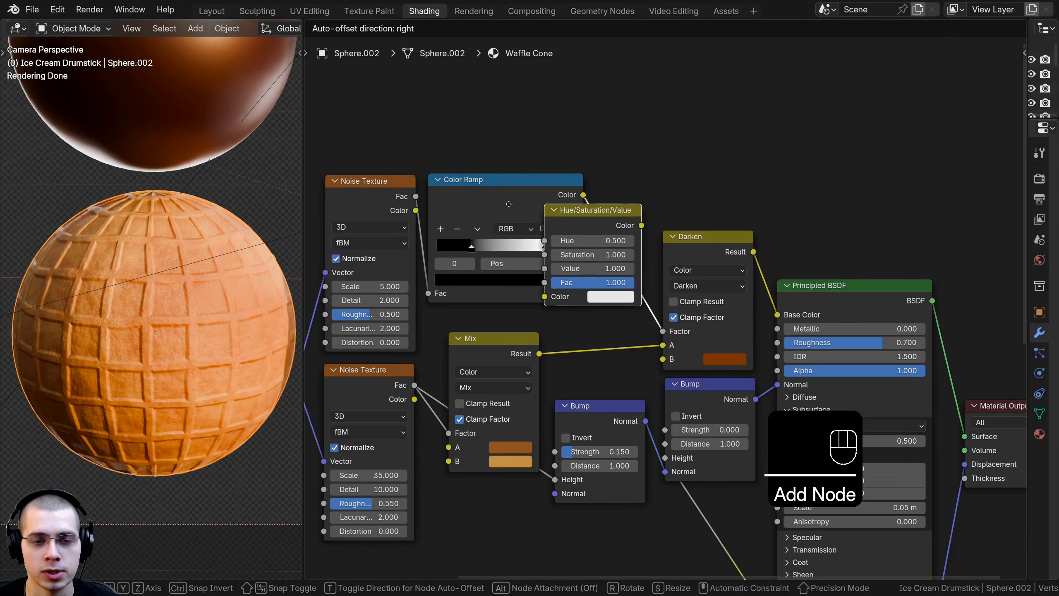
left_click(603, 216)
left_click_drag(630, 230, 624, 227)
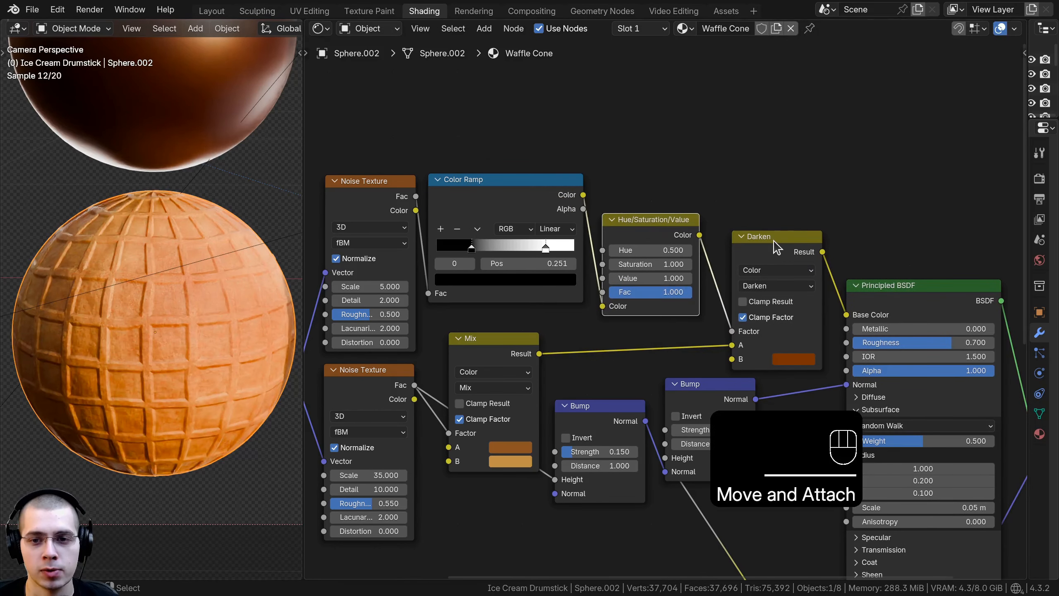
left_click_drag(772, 241, 754, 240)
Try a different Value on the Hue/Saturation/Value node while checking the waffle sphere.
left_click(637, 234)
scroll(637, 234, "up", 2)
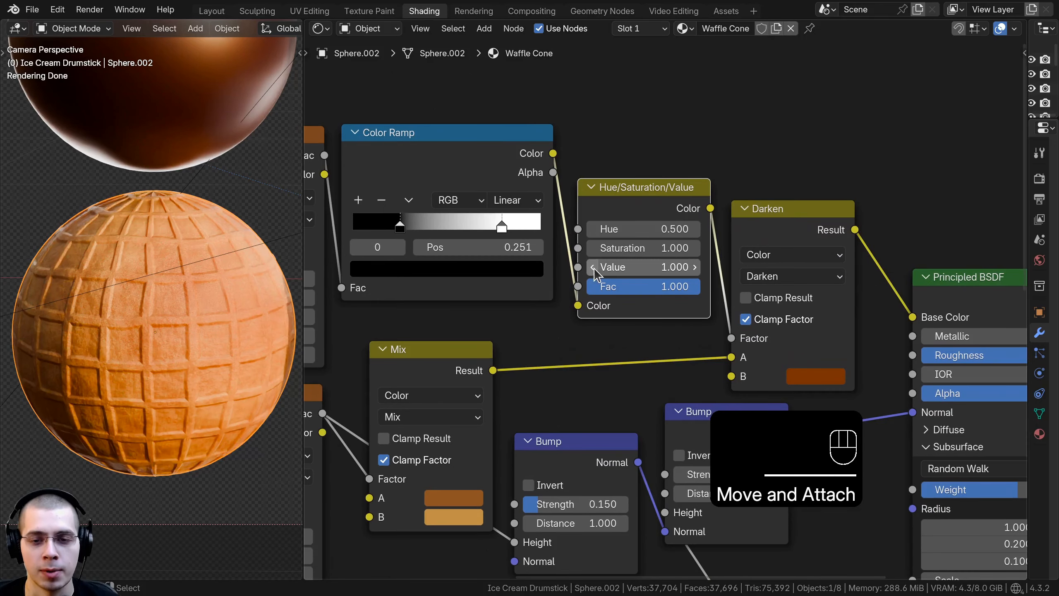
left_click_drag(637, 278, 675, 266, "shift")
right_click(646, 267)
scroll(278, 300, "down", 4)
scroll(236, 307, "up", 3)
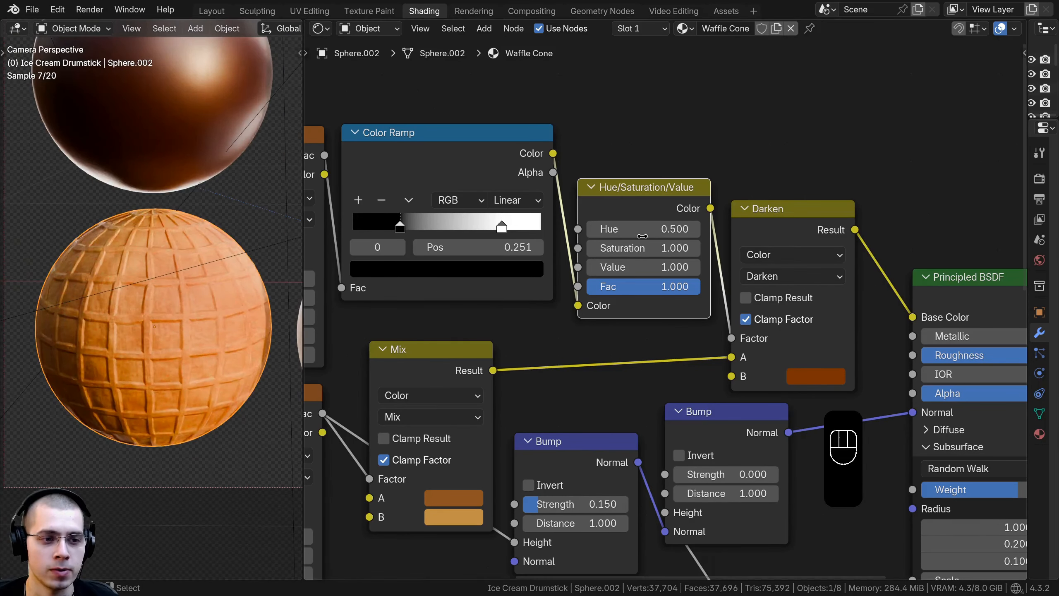
Move the Texture Coordinate node that feeds the lower Mapping node well away from the rest of the node tree.
key("Home")
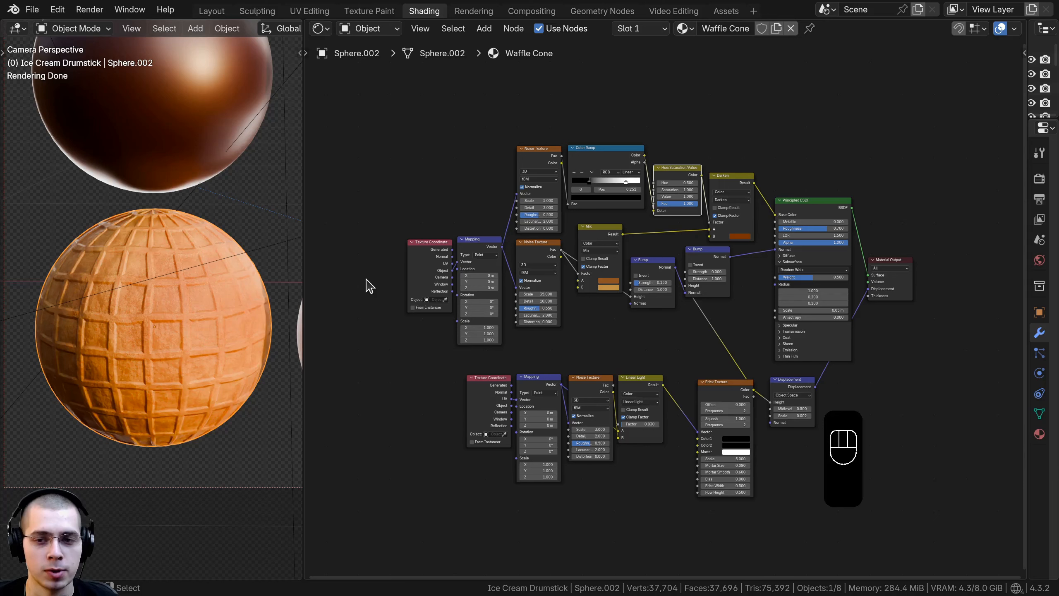
left_click(563, 358)
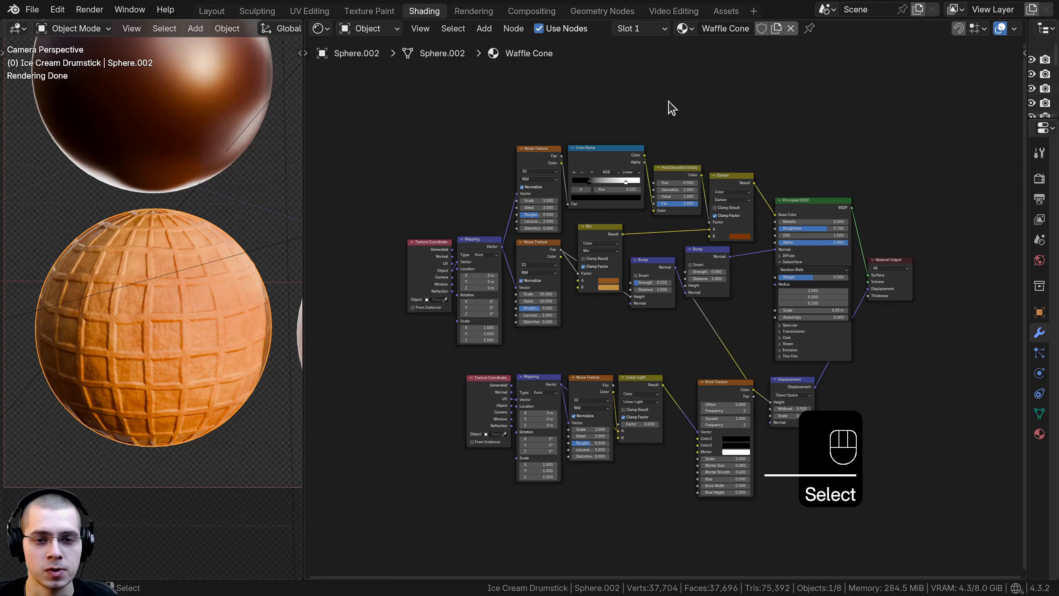
middle_click_drag(533, 332, 532, 333)
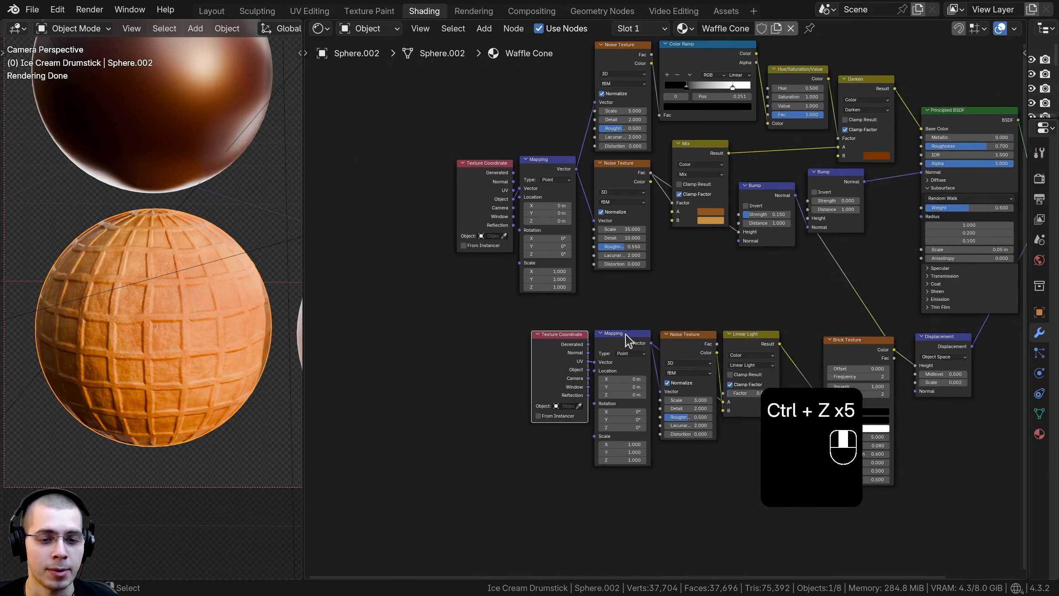
scroll(626, 336, "up", 2)
middle_click_drag(536, 359, 546, 284)
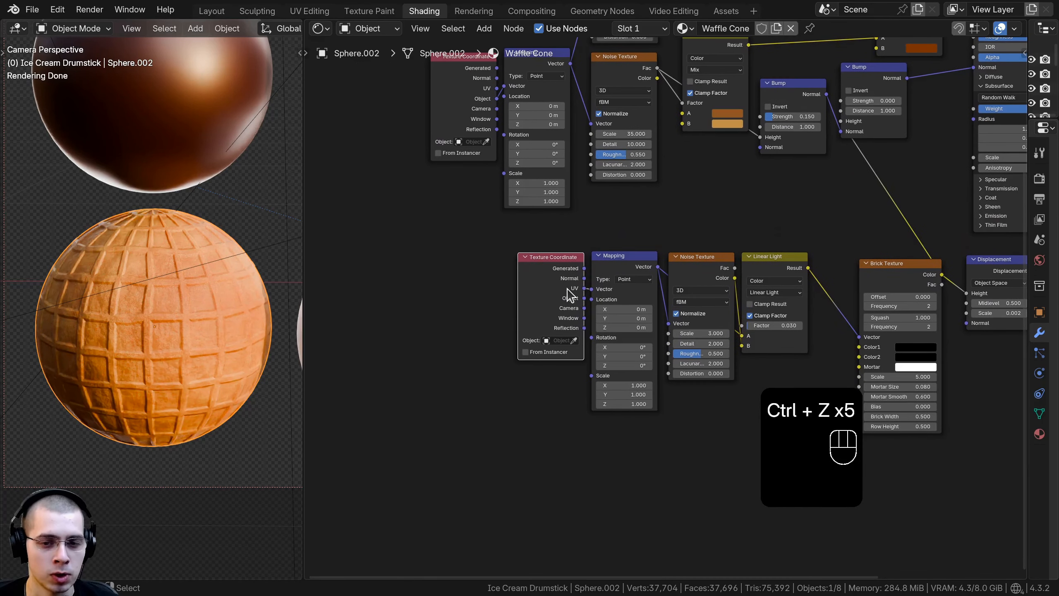
scroll(571, 294, "down", 1)
left_click_drag(600, 305, 378, 225)
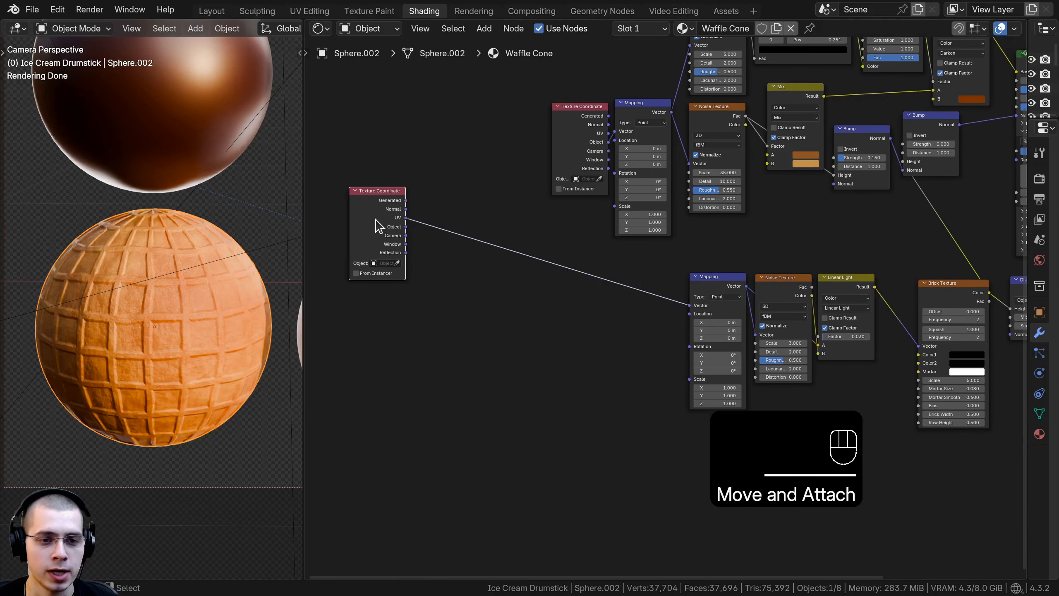
Examine the separated Texture Coordinate node and its UV link to the lower Mapping node.
middle_click_drag(376, 232, 361, 249)
scroll(662, 263, "down", 1)
middle_click_drag(662, 262, 669, 274)
scroll(572, 299, "down", 1)
middle_click_drag(540, 293, 578, 311)
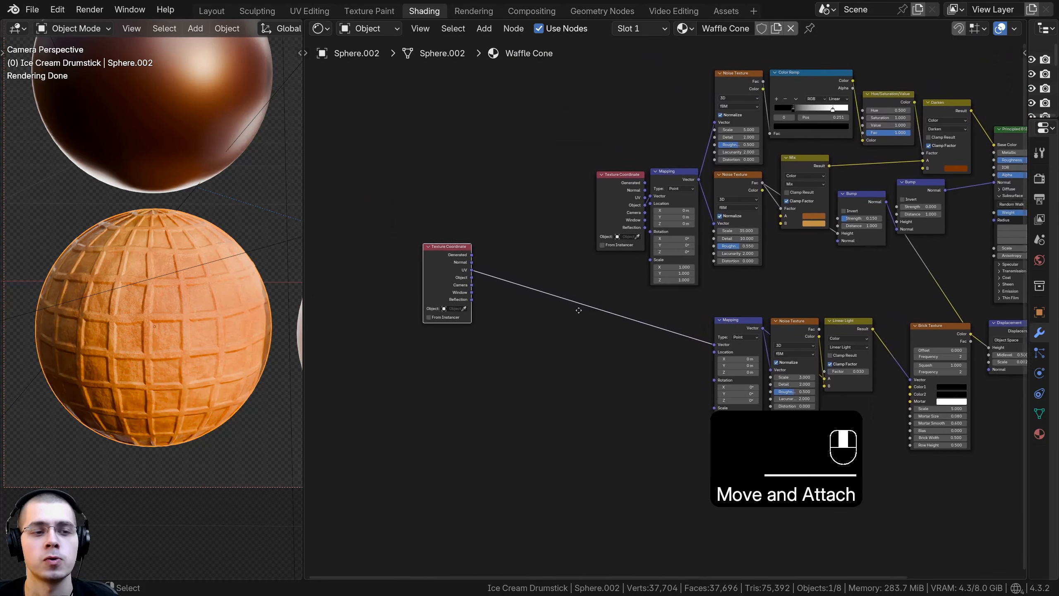
scroll(455, 298, "up", 1)
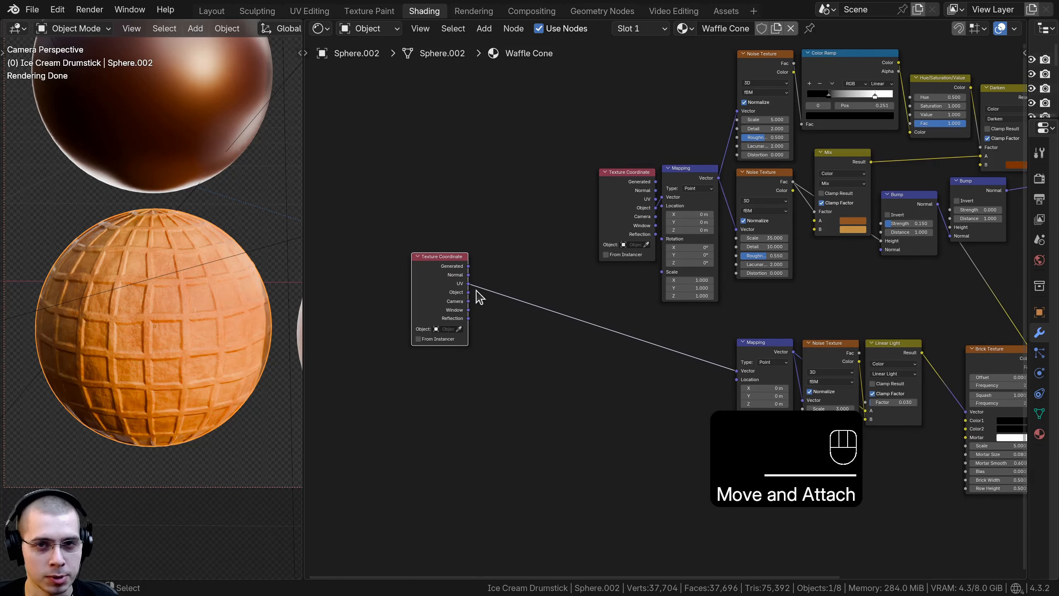
middle_click_drag(604, 247, 684, 235)
scroll(675, 236, "up", 1)
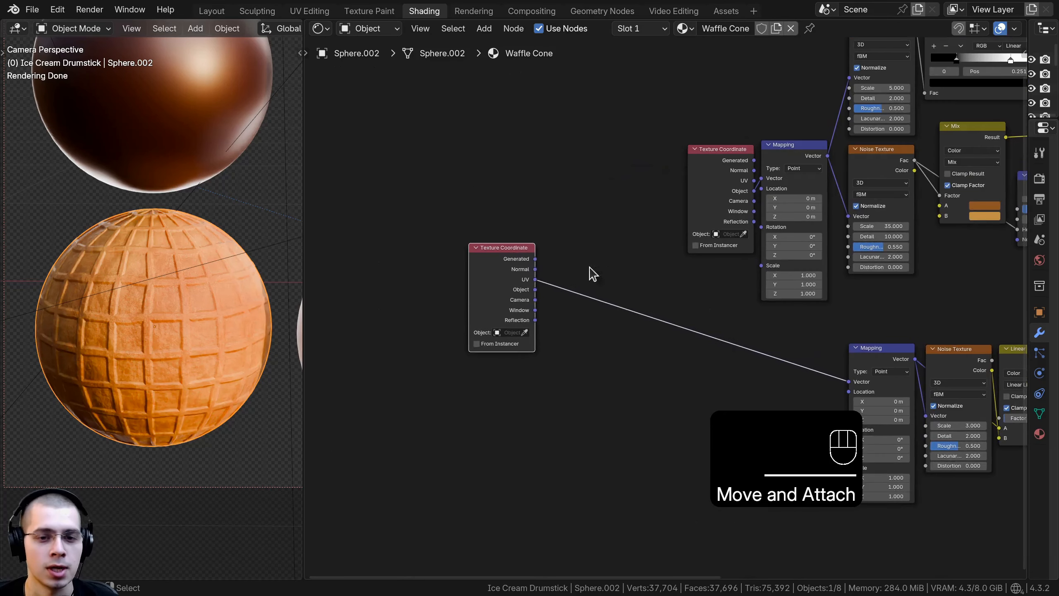
left_click_drag(496, 278, 503, 279)
middle_click_drag(509, 276, 463, 265)
scroll(468, 255, "up", 2)
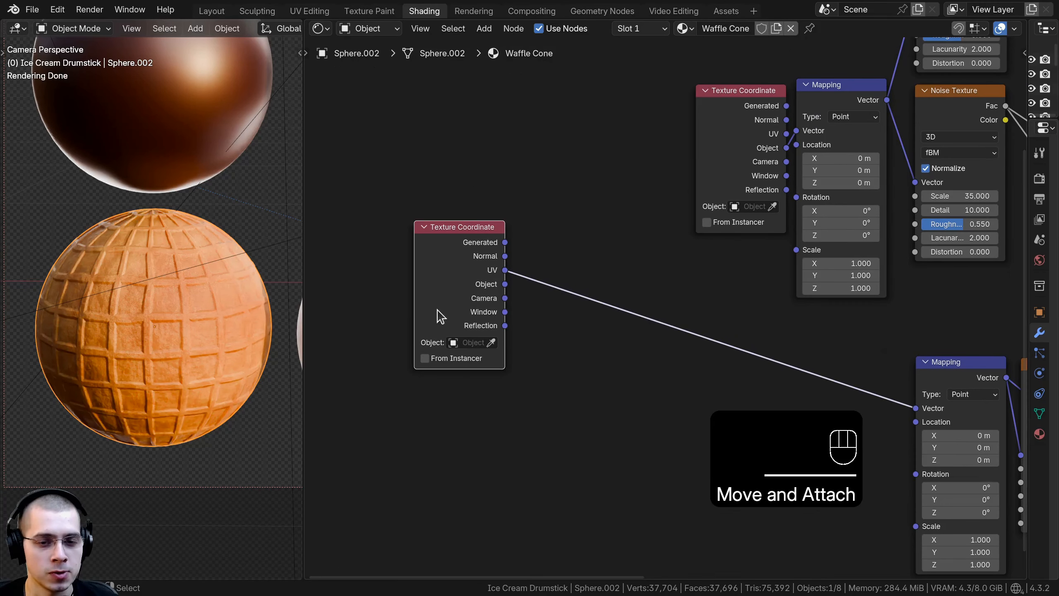
left_click_drag(439, 317, 441, 317)
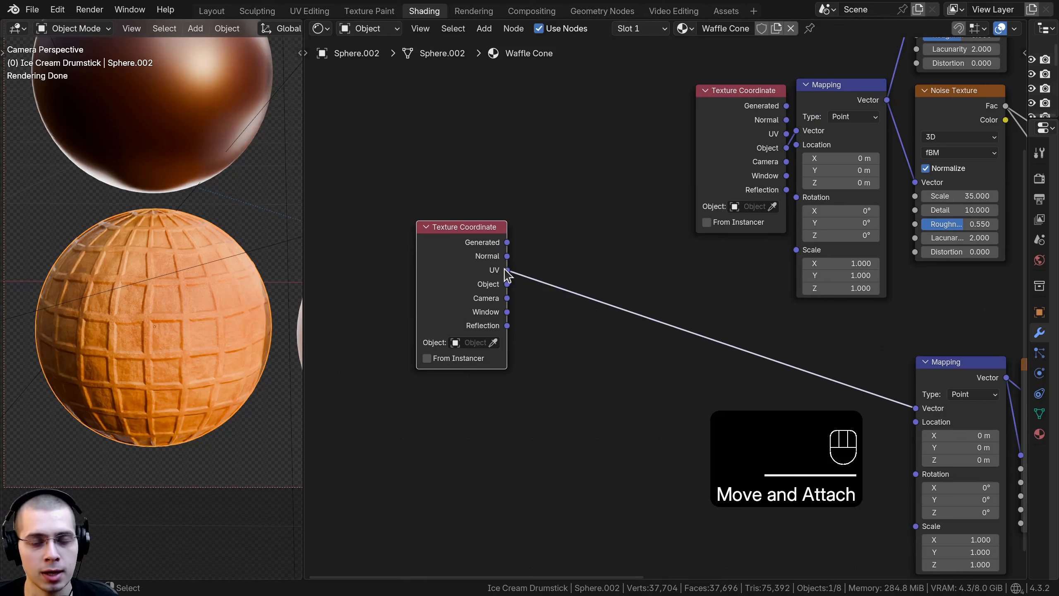
left_click_drag(508, 285, 583, 237)
left_click(553, 198)
Group all nodes except the separated Texture Coordinate and the Material Output, and return to the main node tree.
scroll(751, 209, "down", 6)
middle_click_drag(752, 216, 558, 247)
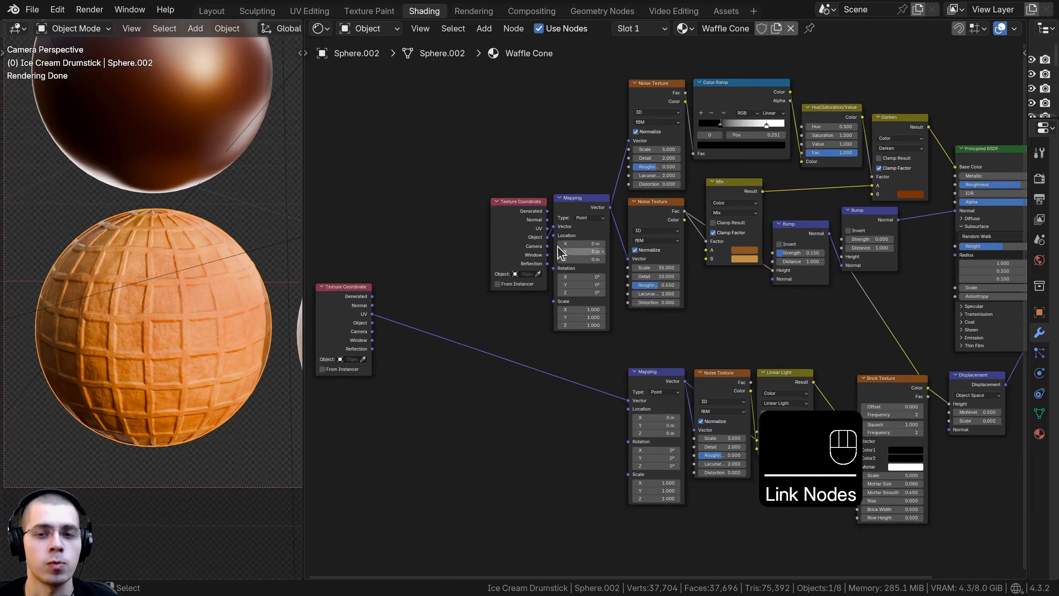
scroll(558, 247, "down", 1)
middle_click_drag(464, 263, 381, 263)
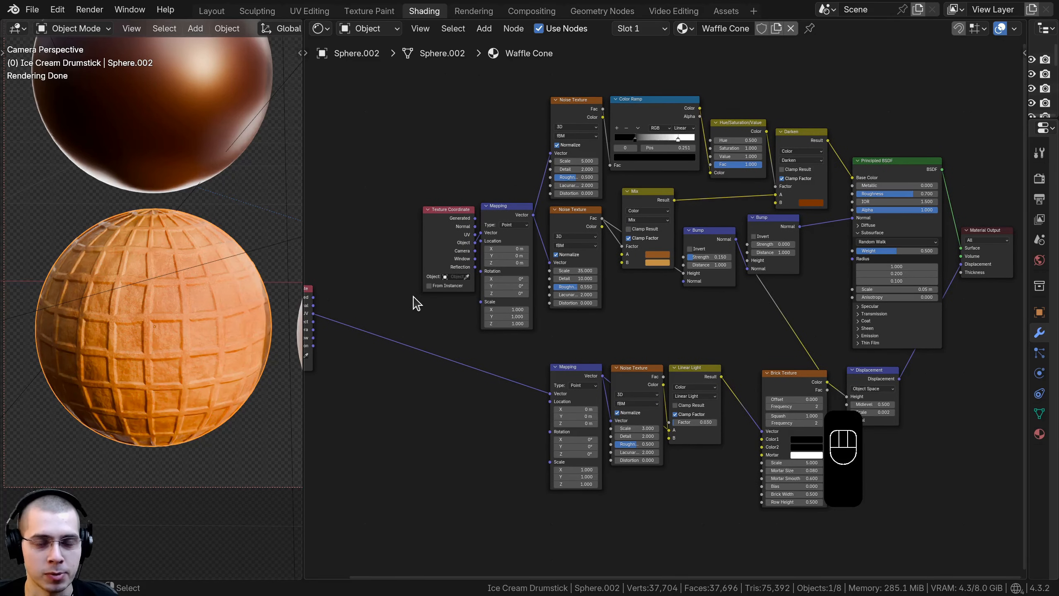
scroll(406, 312, "down", 1)
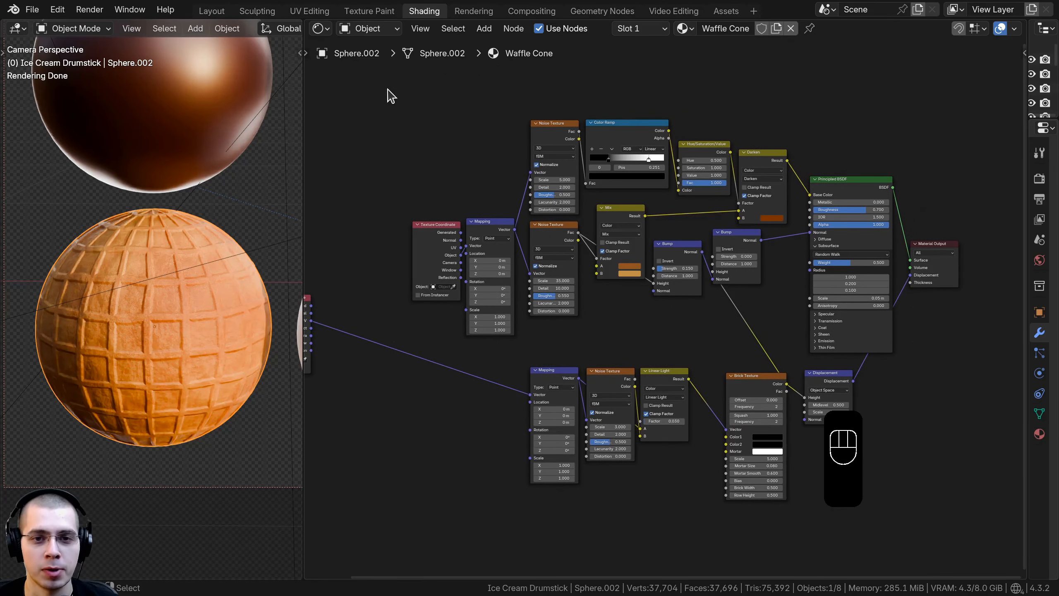
left_click_drag(390, 95, 907, 509)
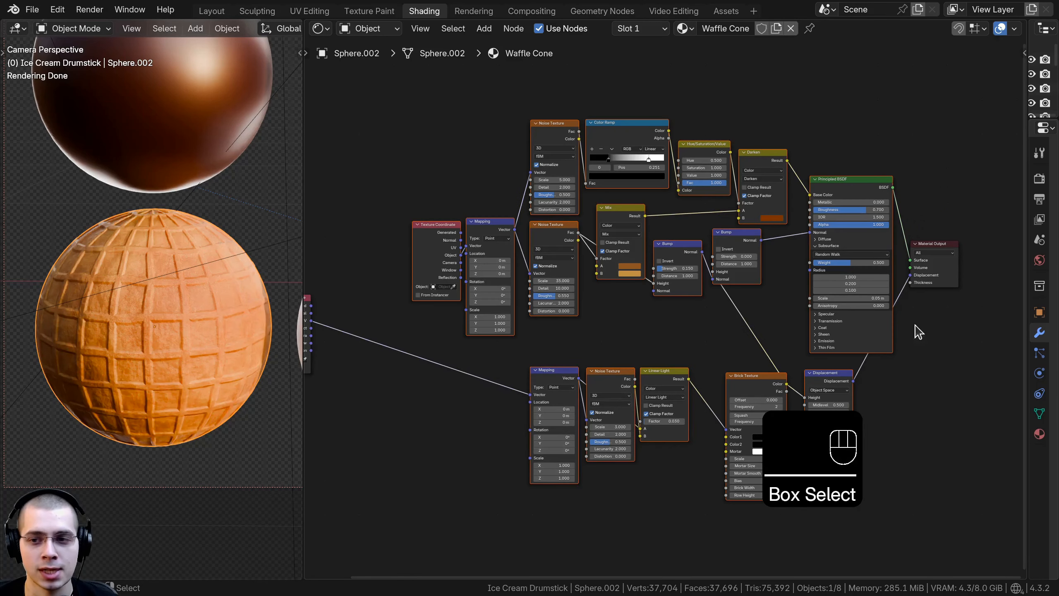
middle_click_drag(310, 309, 448, 276)
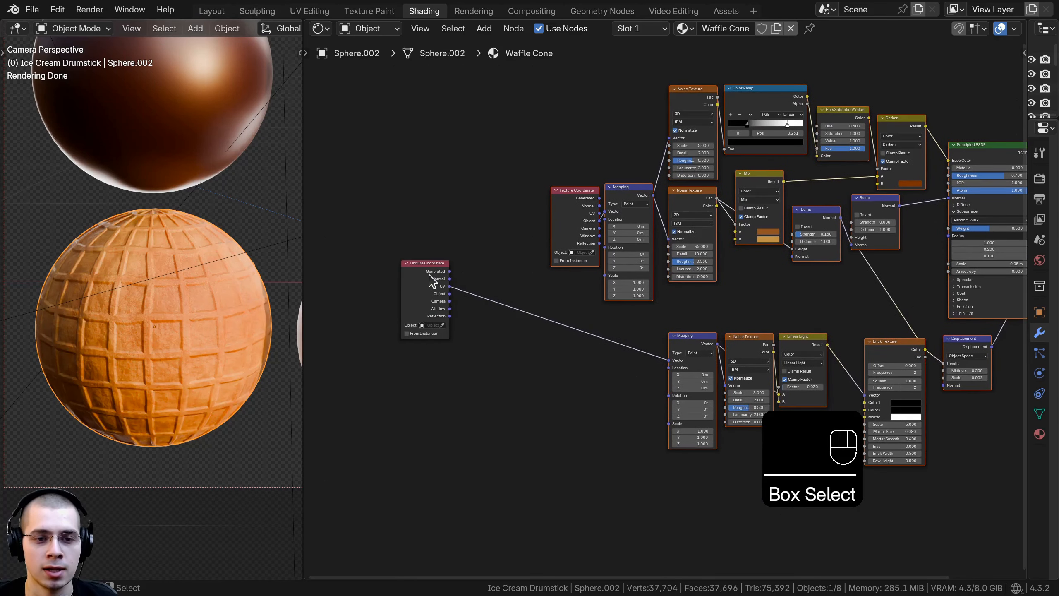
middle_click_drag(802, 228, 644, 250)
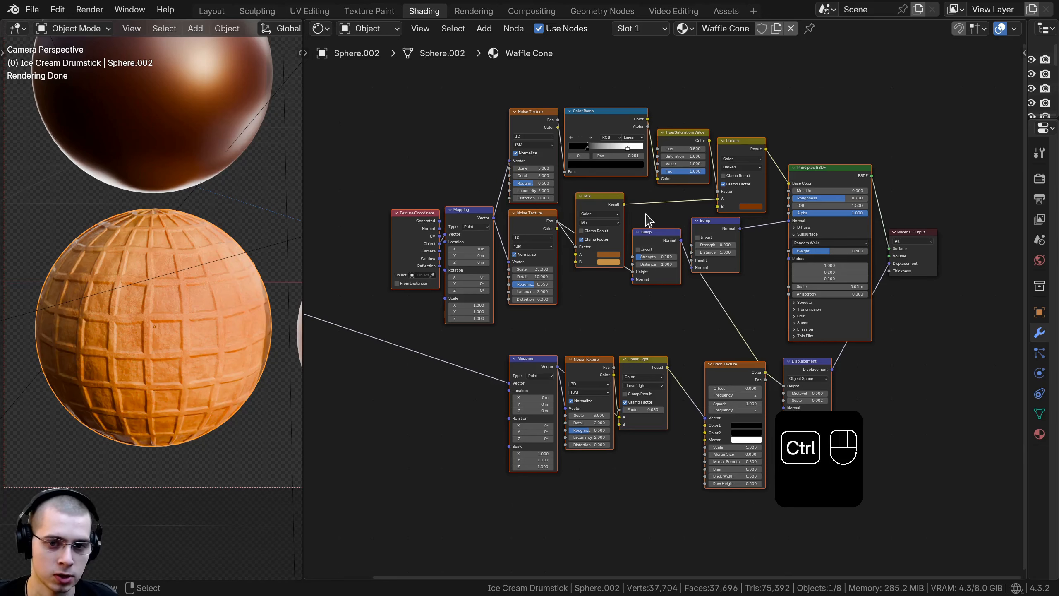
key("ctrl+g")
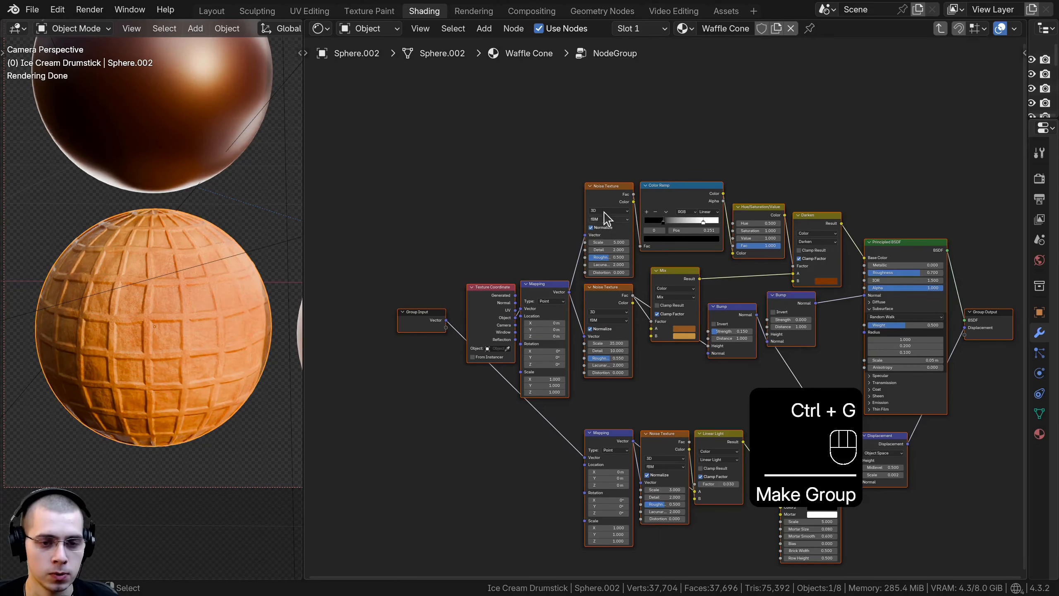
key("Tab")
Arrange the Texture Coordinate node, the new node group and the Material Output compactly side by side.
scroll(548, 303, "down", 3)
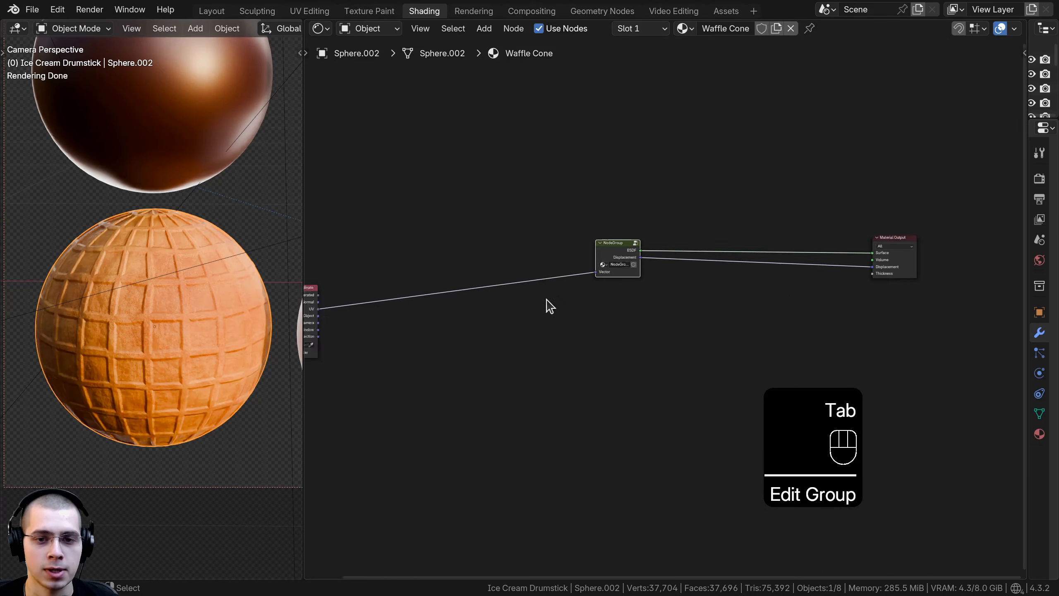
left_click_drag(402, 327, 606, 266)
left_click_drag(812, 197, 826, 316)
key("g")
left_click(700, 306)
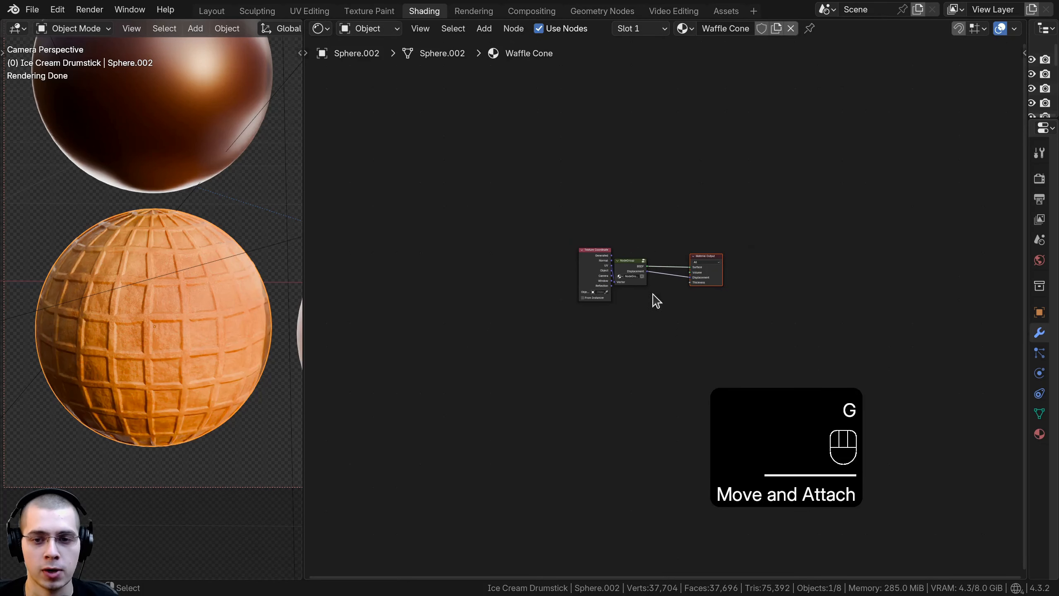
scroll(591, 267, "up", 5)
left_click_drag(604, 211, 705, 212)
left_click_drag(574, 227, 588, 215)
left_click_drag(418, 229, 427, 229)
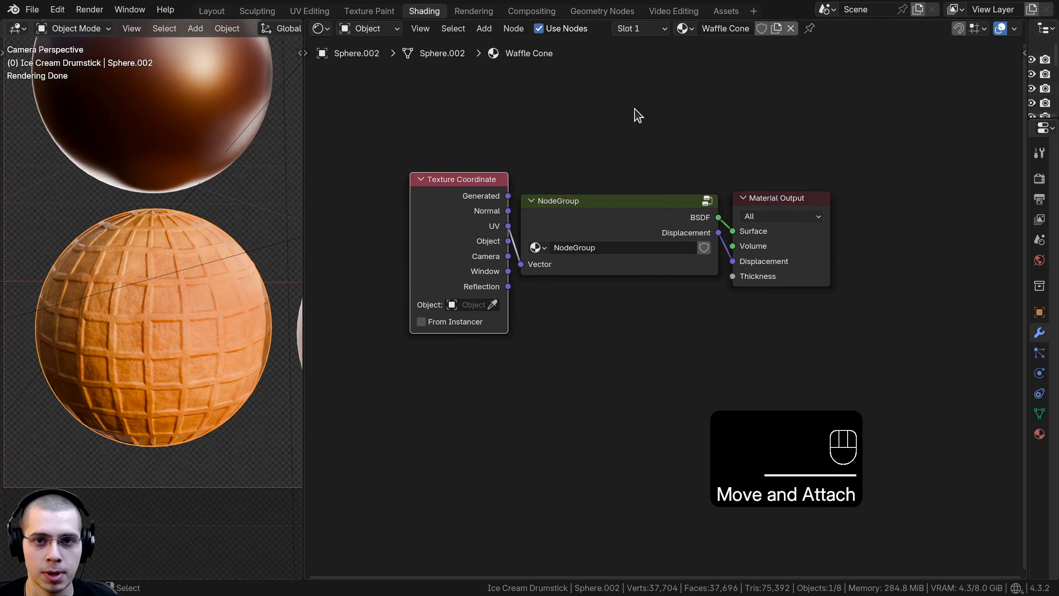
left_click(682, 94)
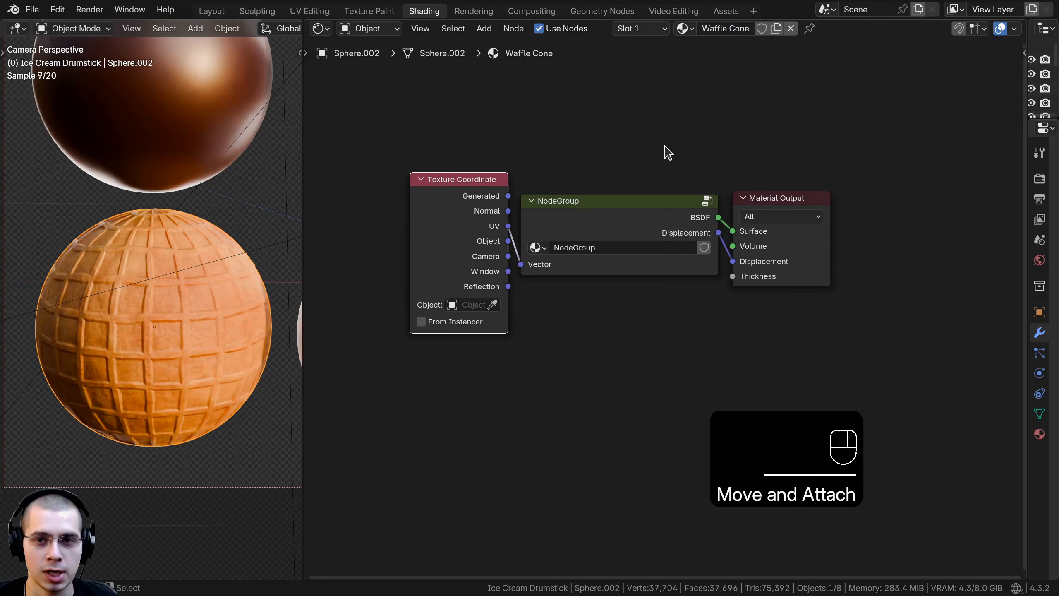
Rename the node group as Waffle Cone.
left_click(599, 246)
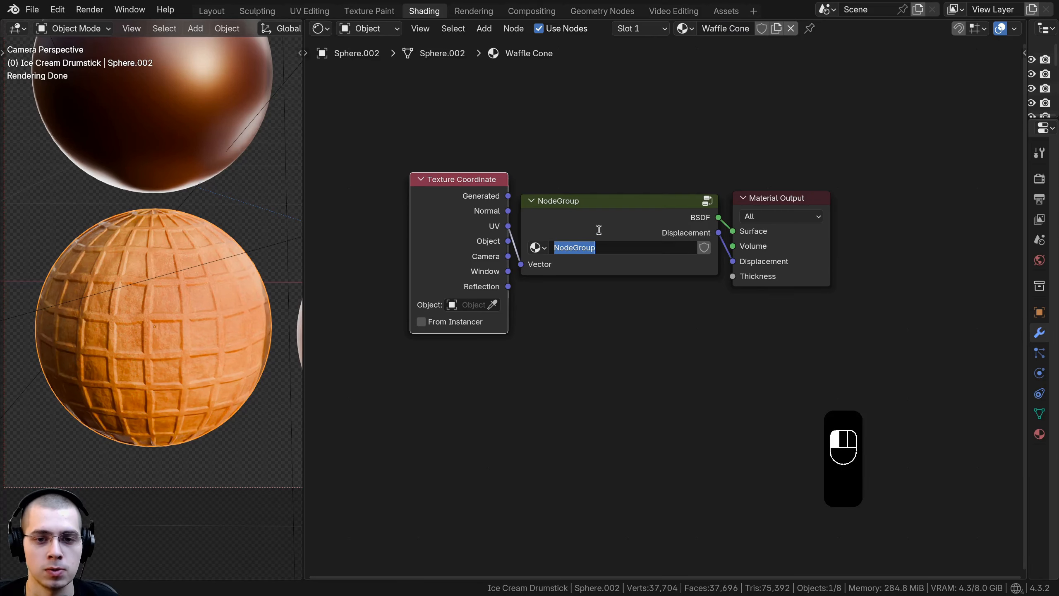
type("Waffle Cone")
key("Return")
Enter the Waffle Cone group for editing and rename its BSDF output socket as Shader.
left_click(666, 208)
key("Tab")
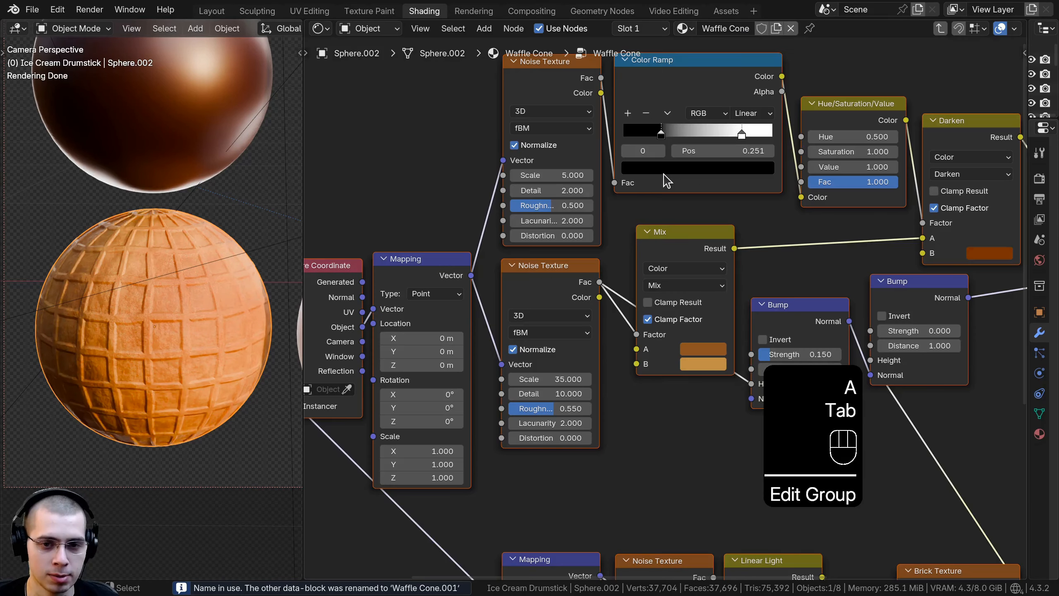
scroll(681, 219, "down", 3)
key("n")
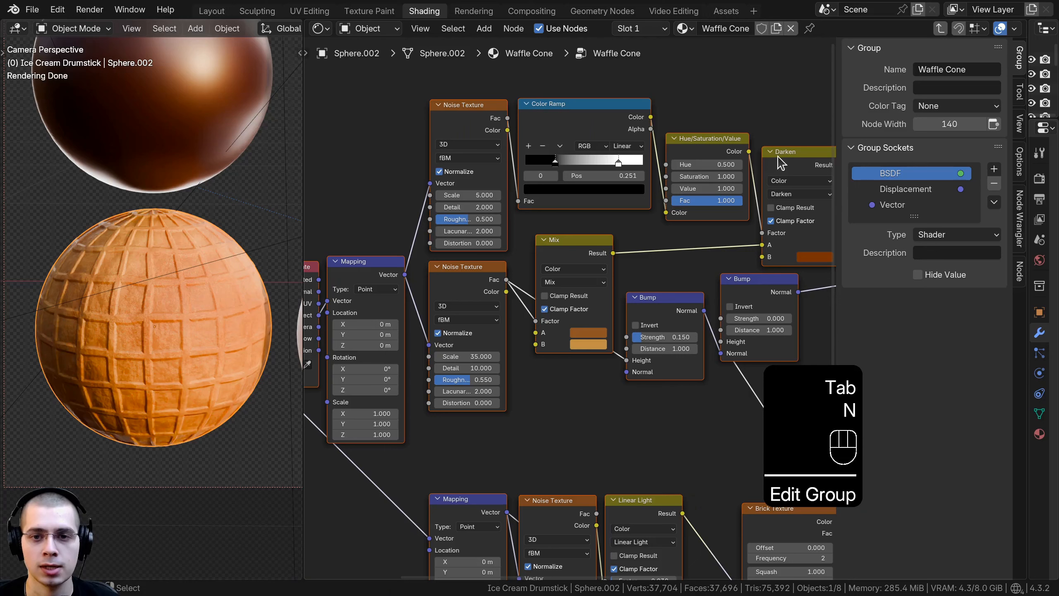
double_click(888, 174)
type("Shader")
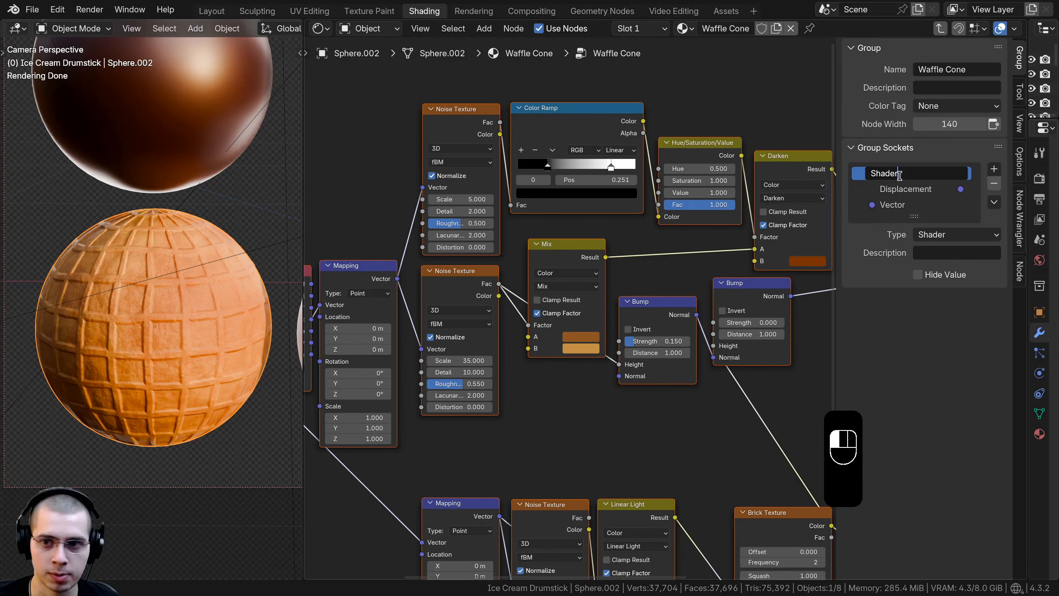
key("Return")
Move the Group Input node up, clear of the Texture Coordinate node inside the group.
scroll(530, 330, "down", 2)
middle_click_drag(545, 328, 557, 331)
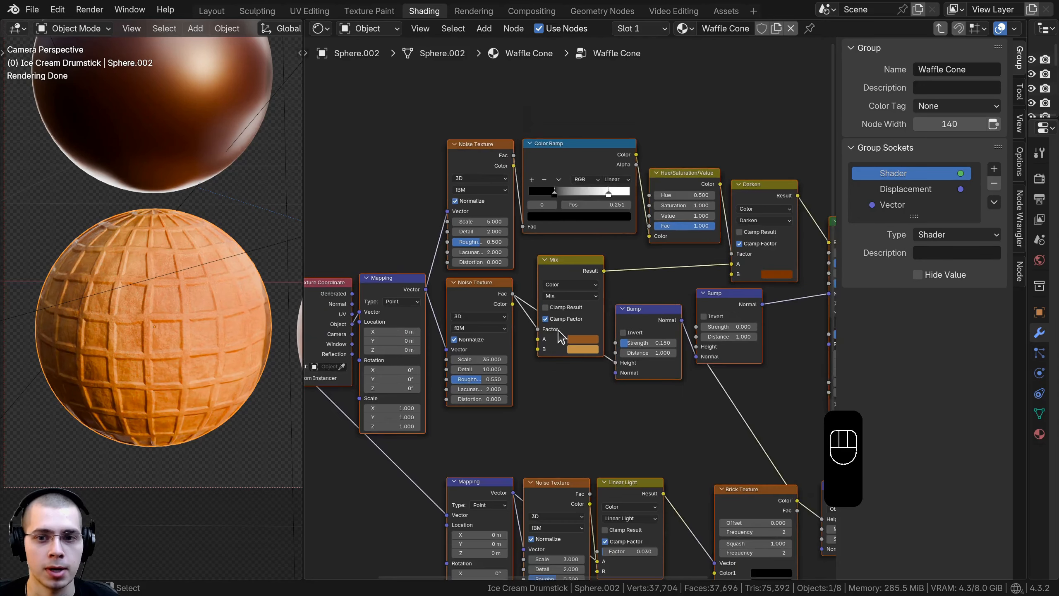
middle_click_drag(557, 332, 569, 336)
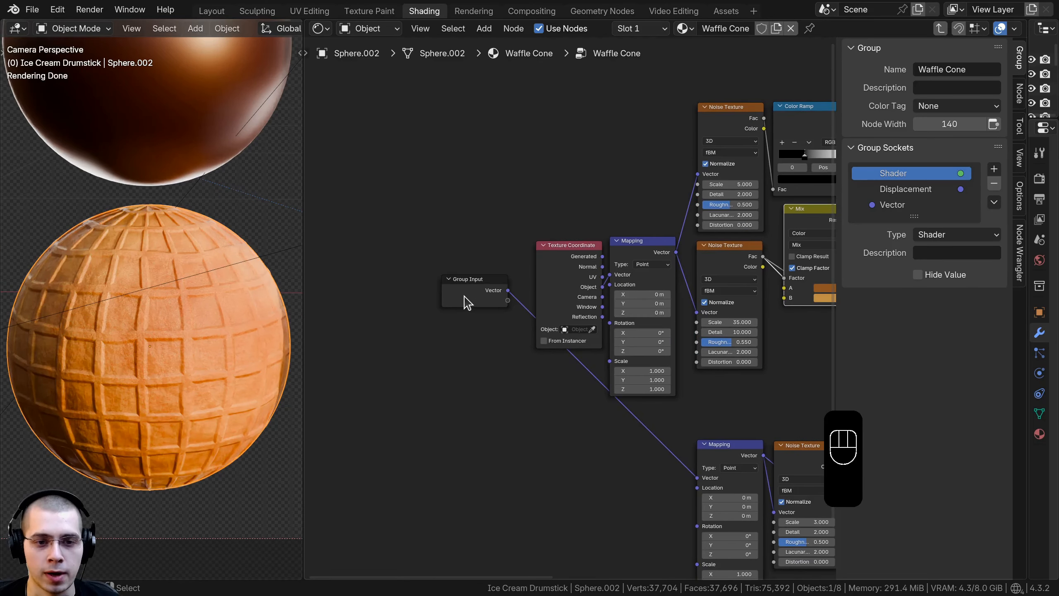
left_click(467, 302)
scroll(467, 302, "down", 1)
key("g")
key("g")
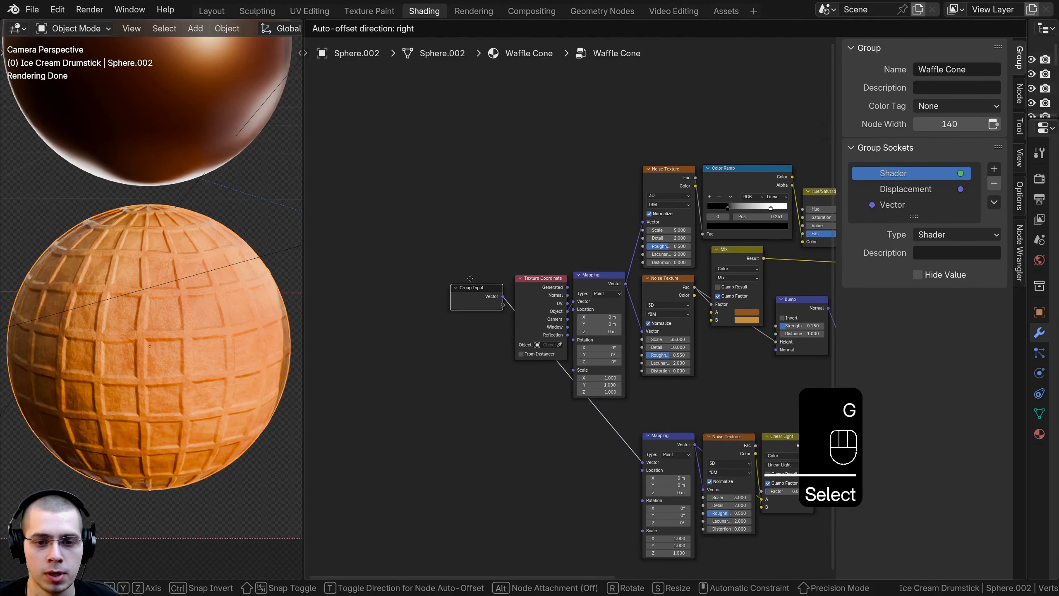
left_click(552, 244)
scroll(533, 380, "up", 1)
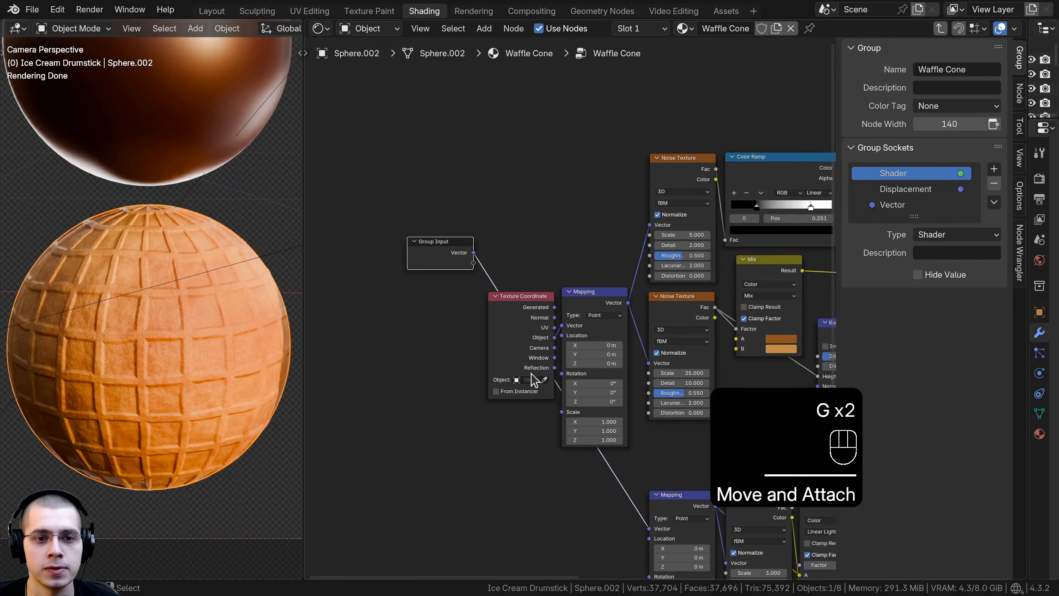
Link the upper Mapping node's Scale to a new Group Input socket and shift the Group Input node slightly.
middle_click_drag(565, 262, 551, 246)
scroll(541, 223, "up", 1)
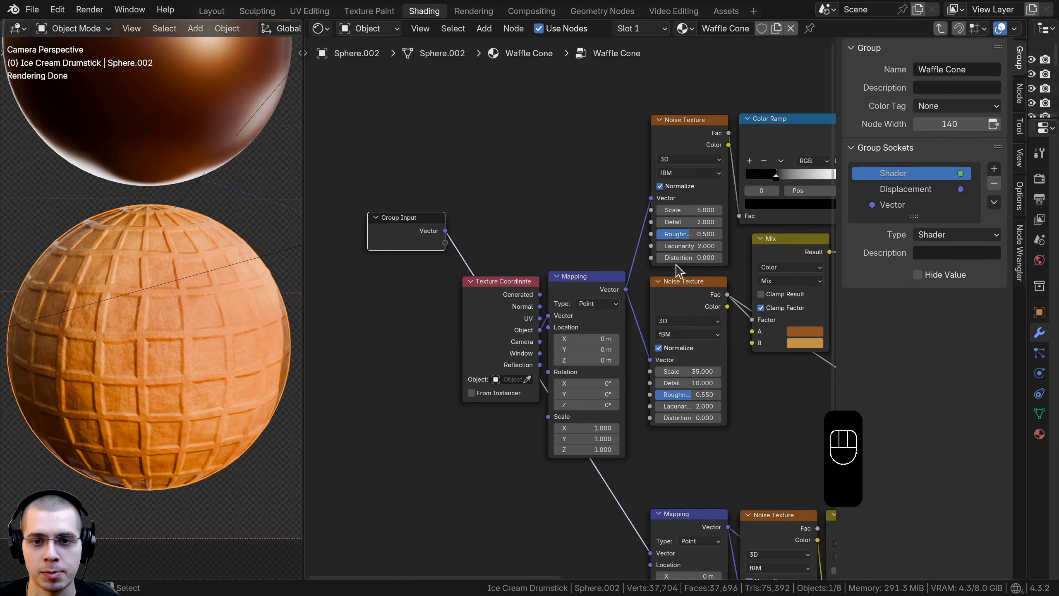
scroll(684, 166, "up", 1)
left_click(696, 300)
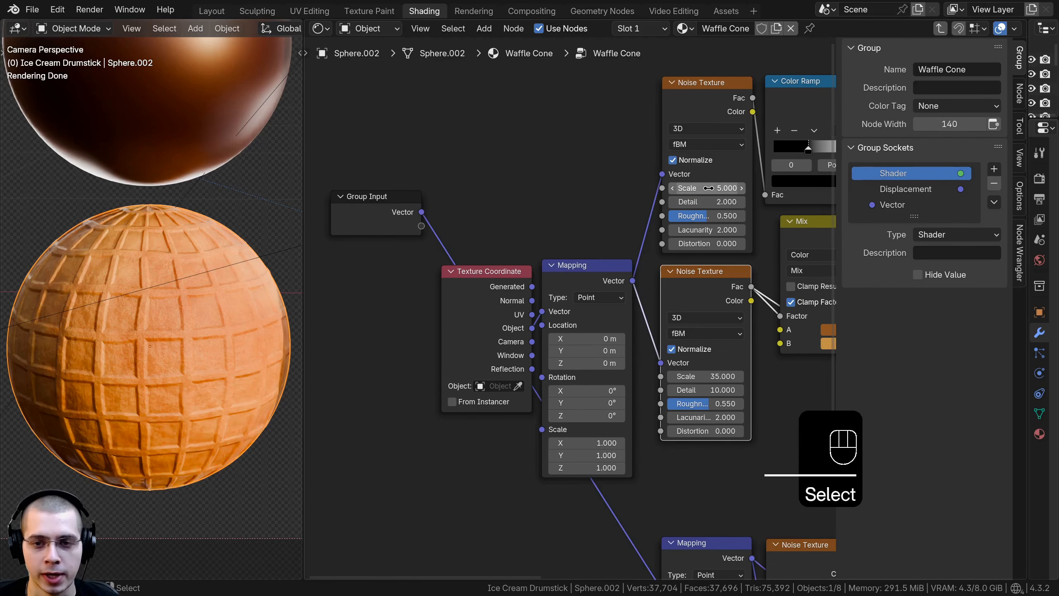
middle_click_drag(591, 318, 601, 275)
left_click_drag(595, 226, 599, 218)
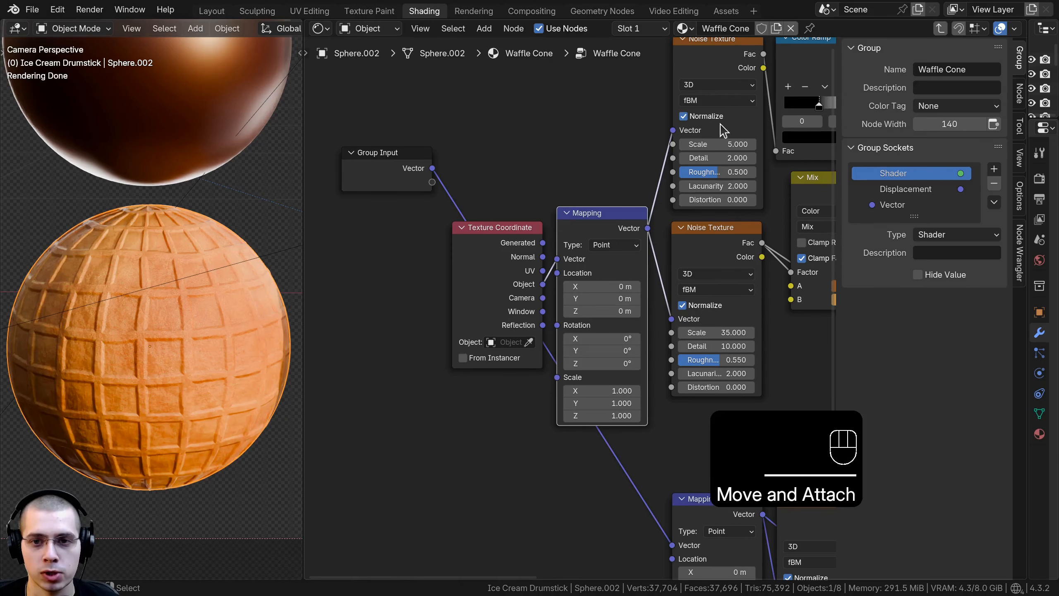
scroll(687, 154, "down", 1)
scroll(687, 226, "up", 1)
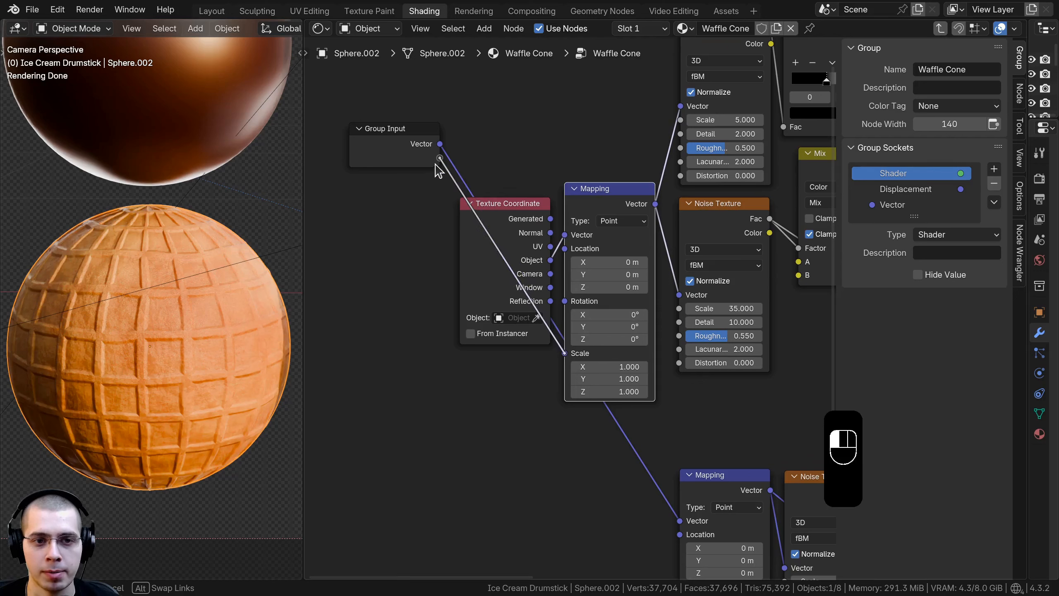
left_click_drag(435, 164, 436, 162)
left_click_drag(416, 157, 404, 156)
Expand the group socket list and rename the new Scale input socket as Noise Scale.
left_click_drag(912, 216, 910, 328)
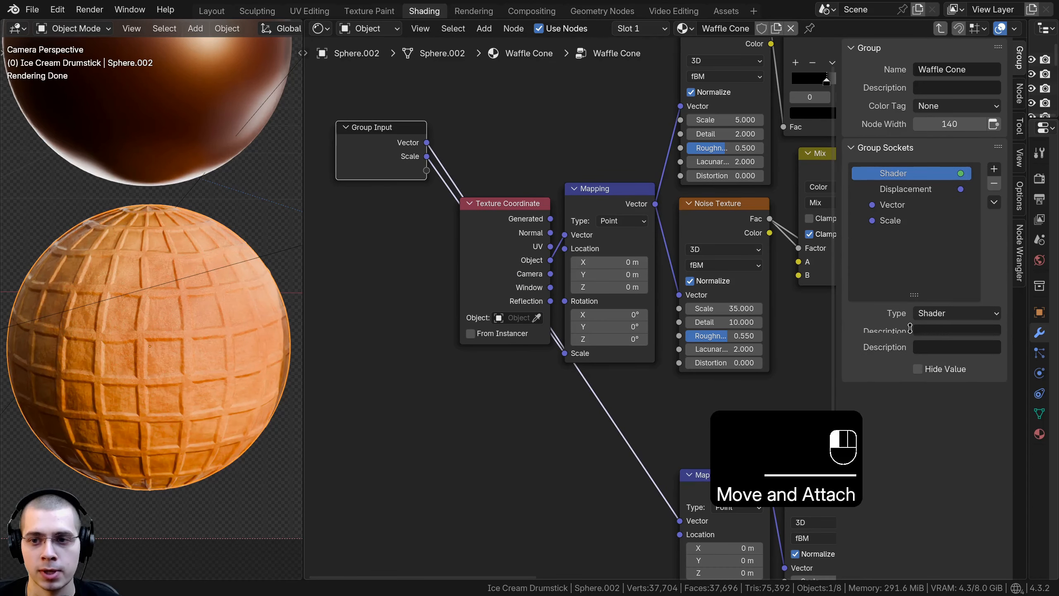
left_click(889, 221)
double_click(875, 220)
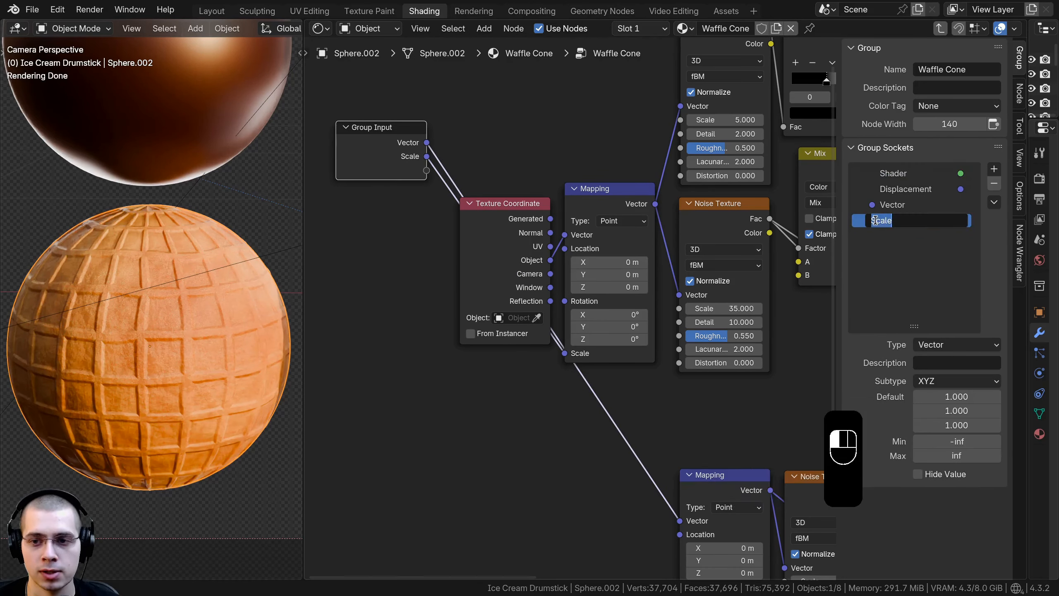
type("No")
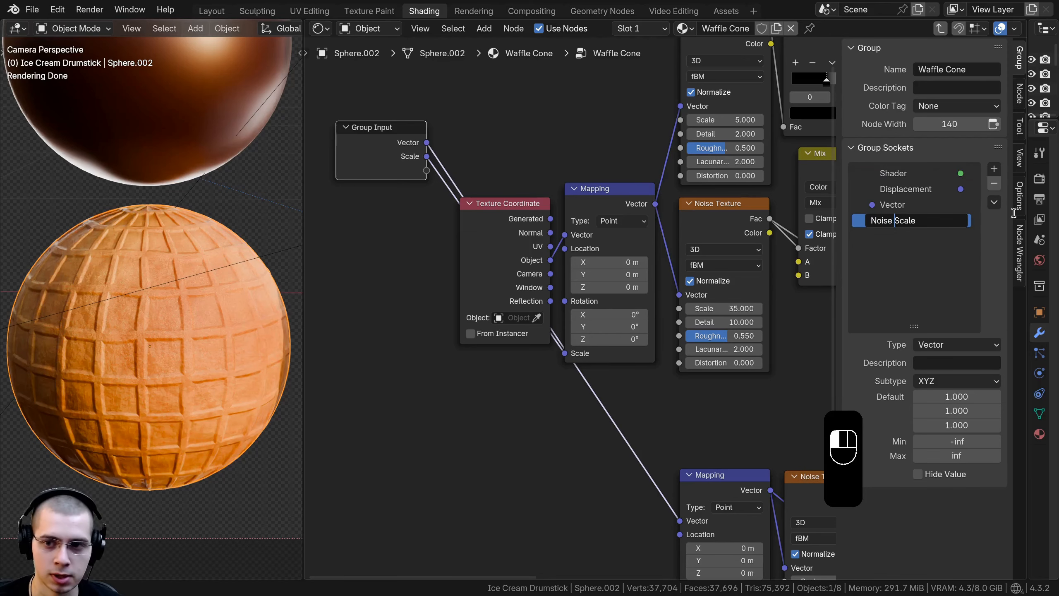
type("ise")
key("Return")
Change the Noise Scale input socket's type to Float with a default of 1.000.
key("Tab")
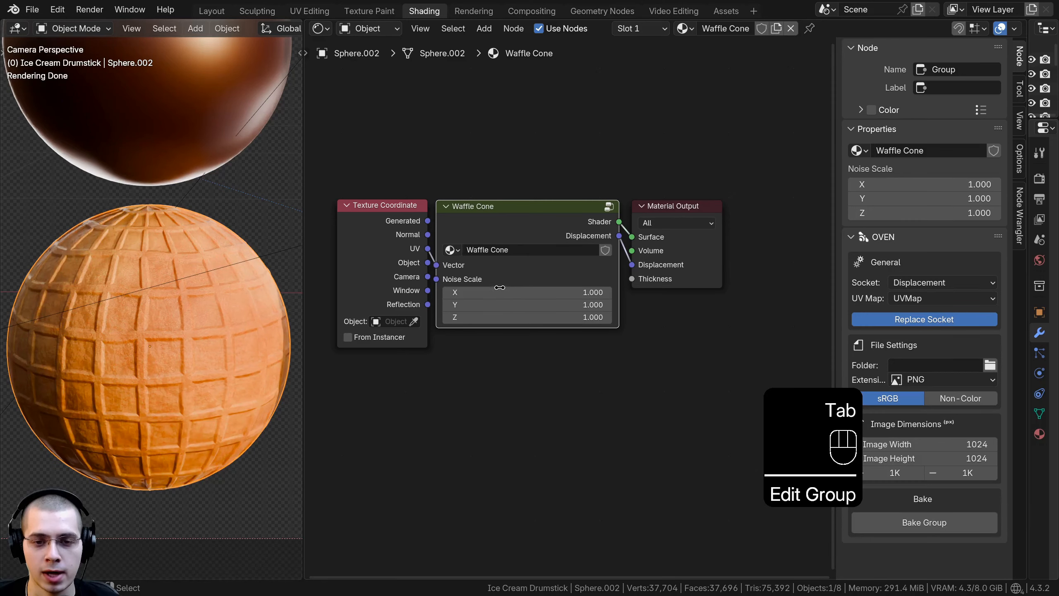
key("Tab")
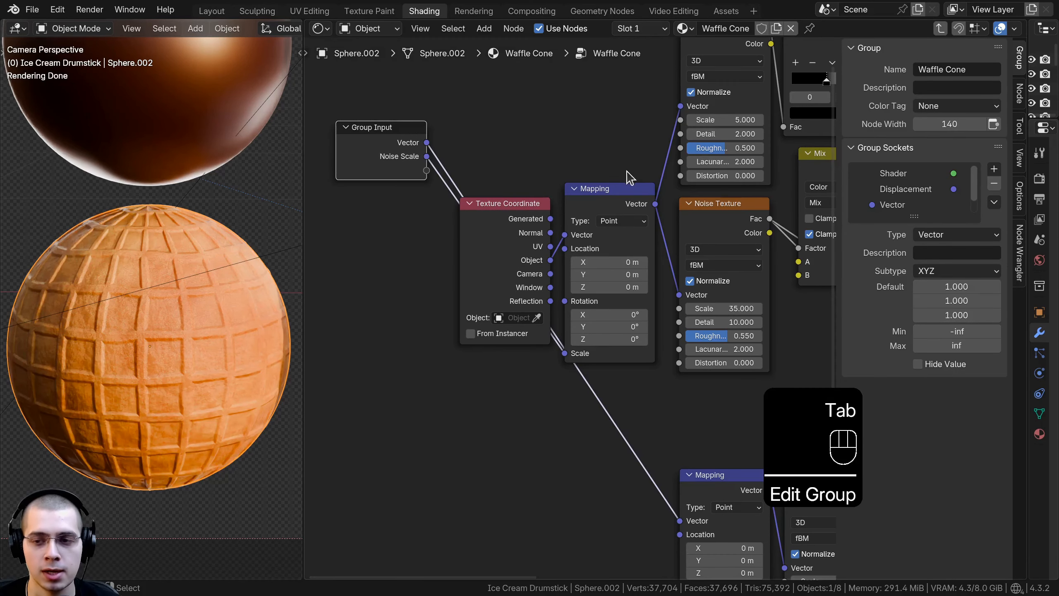
scroll(931, 216, "down", 1)
left_click_drag(914, 216, 921, 279)
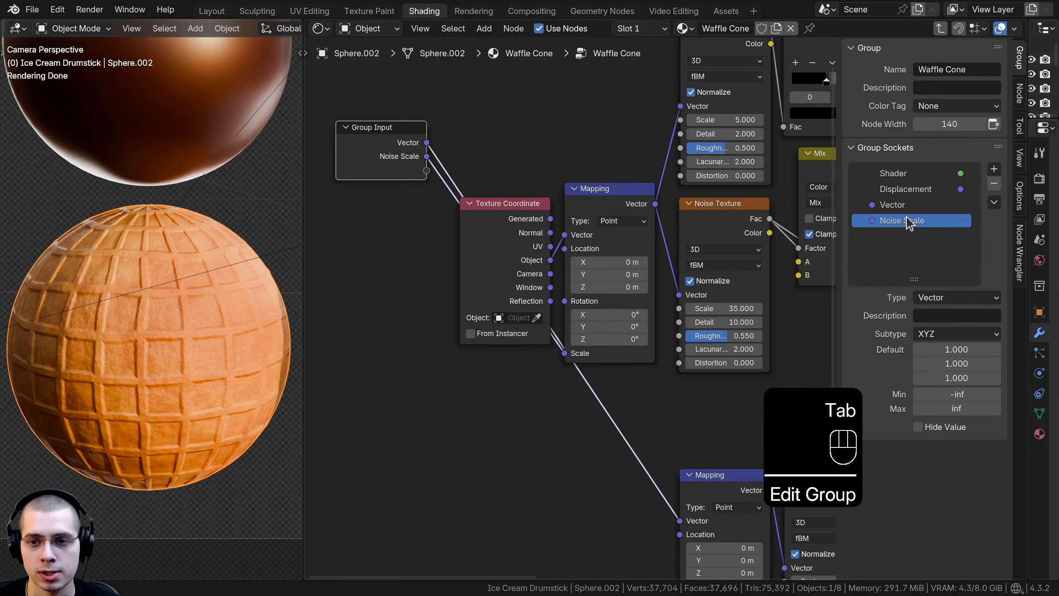
left_click(938, 297)
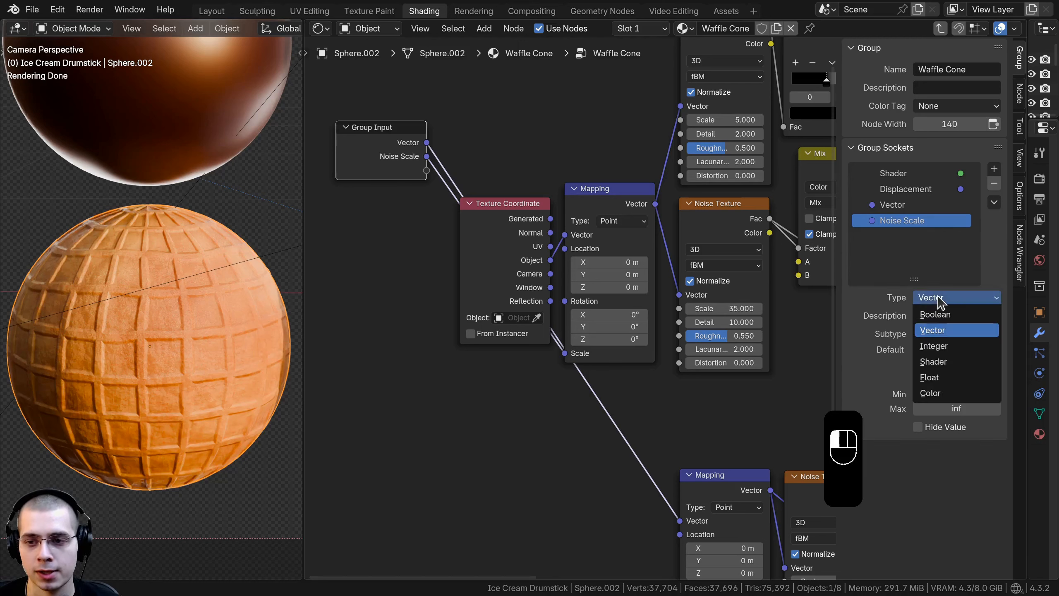
left_click(938, 377)
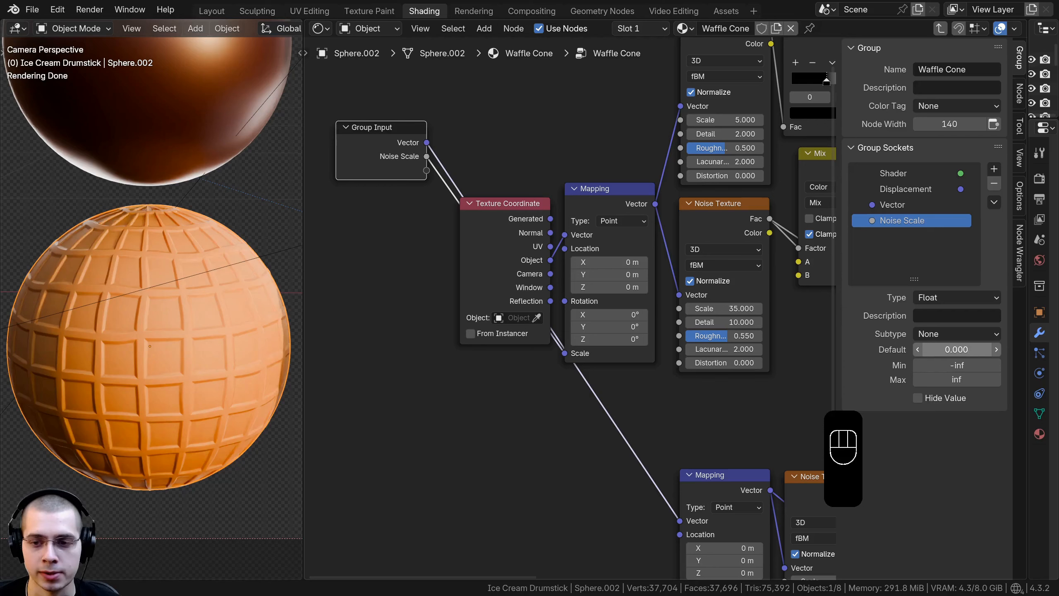
Exit the group and set Noise Scale to 1 on the Waffle Cone node.
key("Tab")
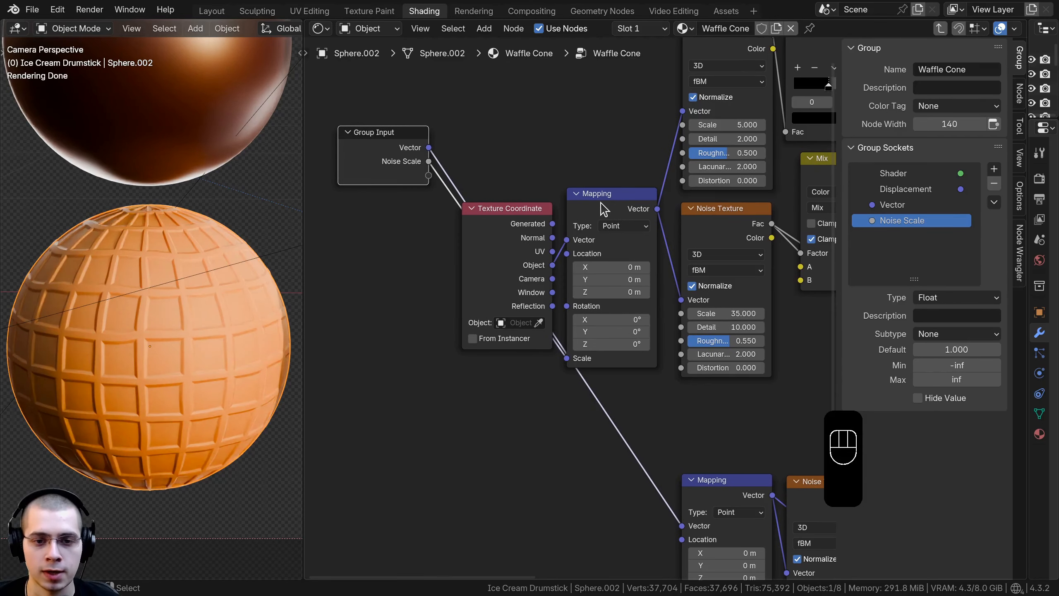
scroll(570, 307, "up", 1)
left_click(532, 274)
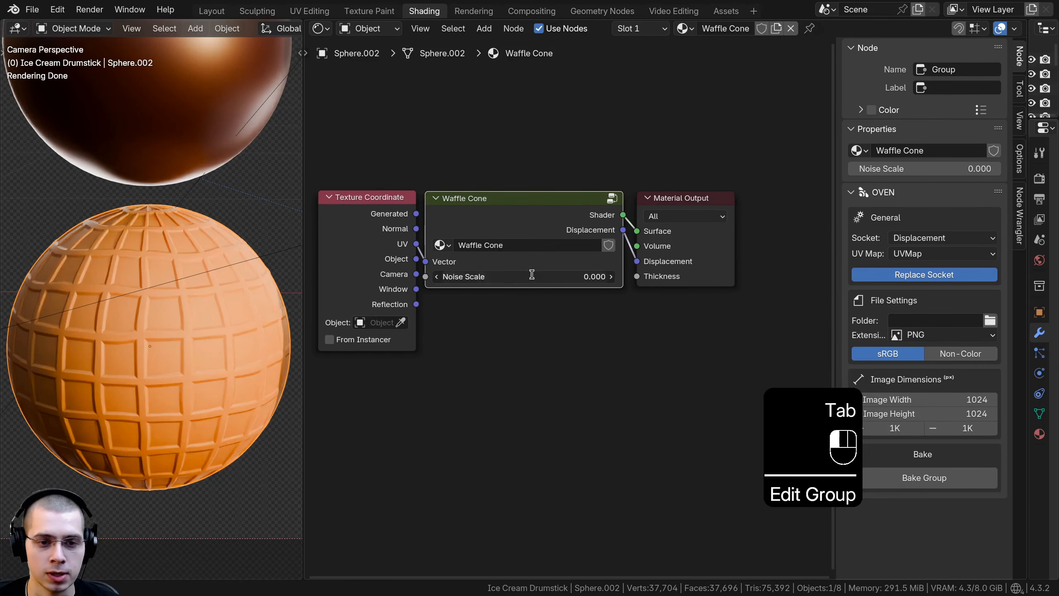
type("1")
key("Return")
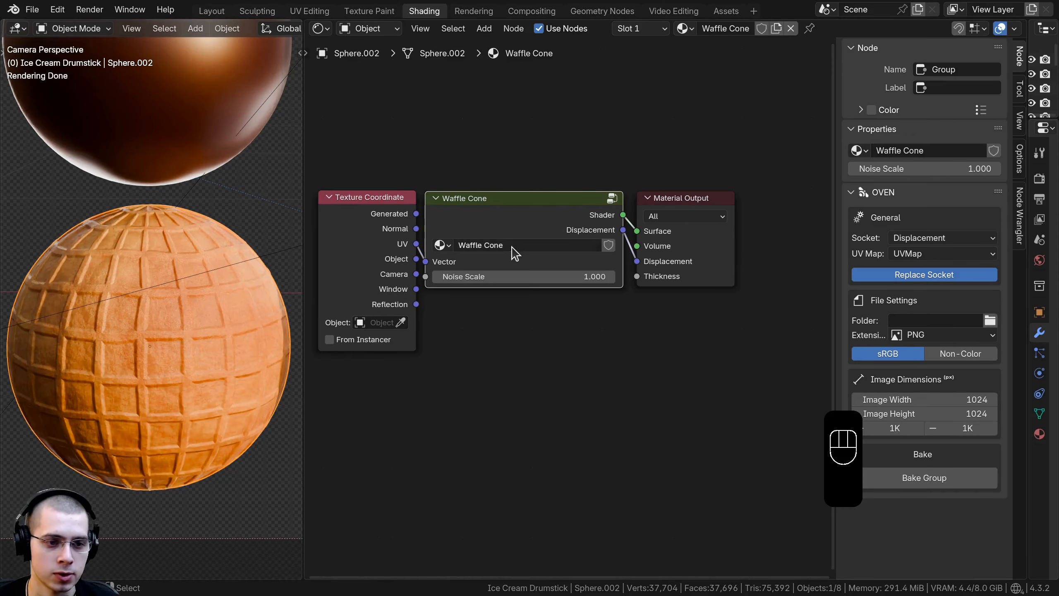
Reopen the Waffle Cone group for editing and move the Group Input node down beside the lower Mapping node.
left_click(516, 235)
key("Tab")
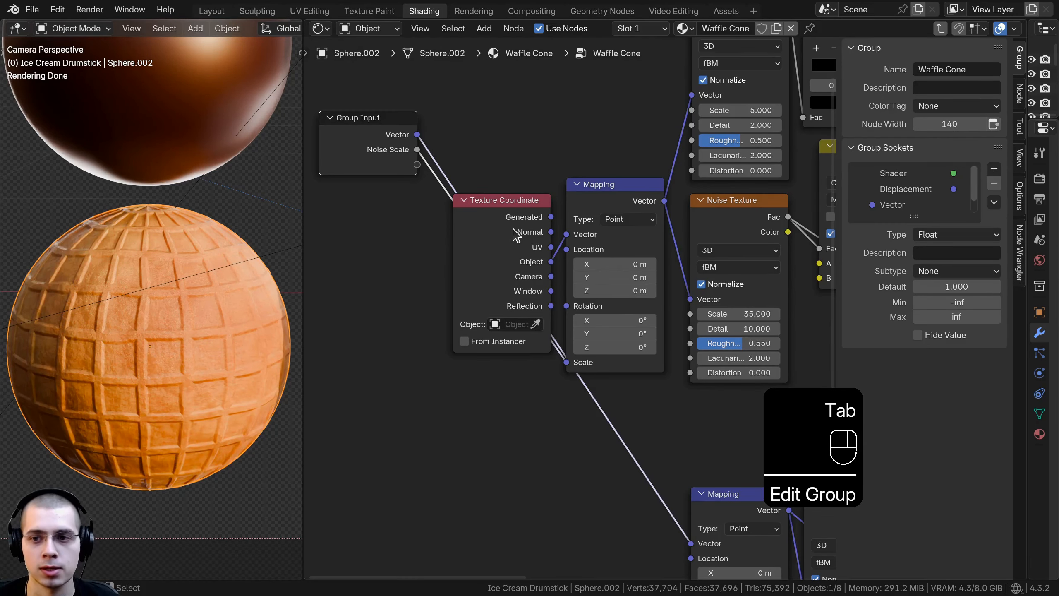
scroll(516, 235, "down", 3)
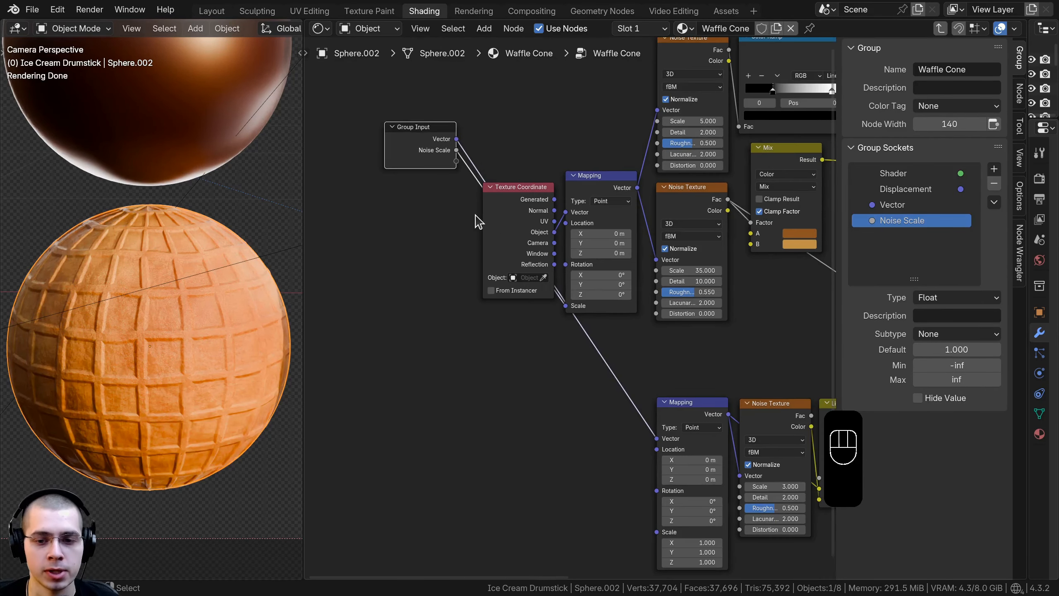
middle_click_drag(450, 179, 448, 135)
key("g")
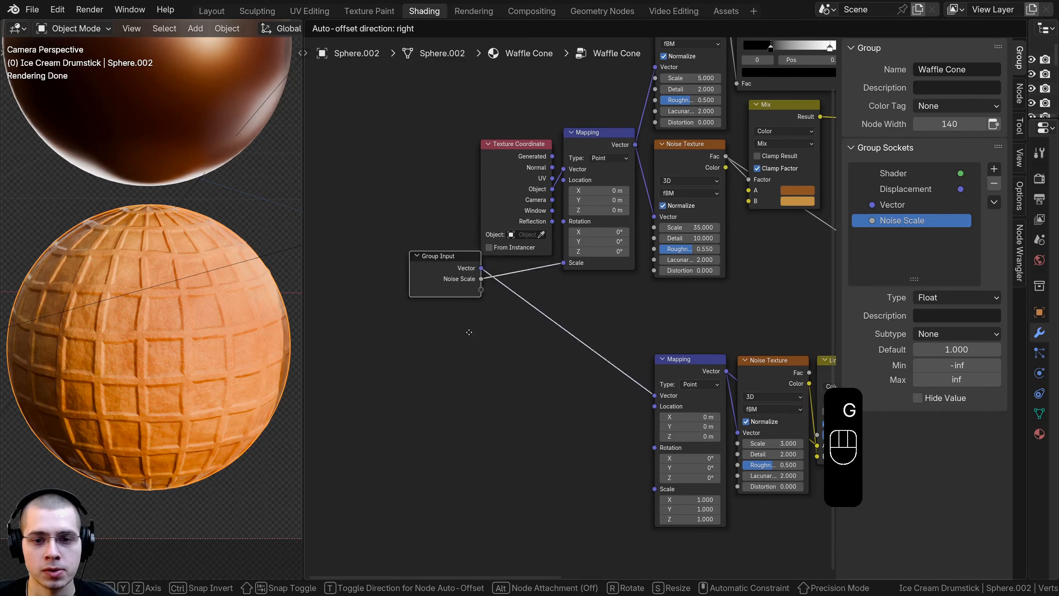
left_click(561, 403)
scroll(523, 196, "up", 2)
middle_click_drag(604, 398, 475, 175)
scroll(522, 195, "up", 2)
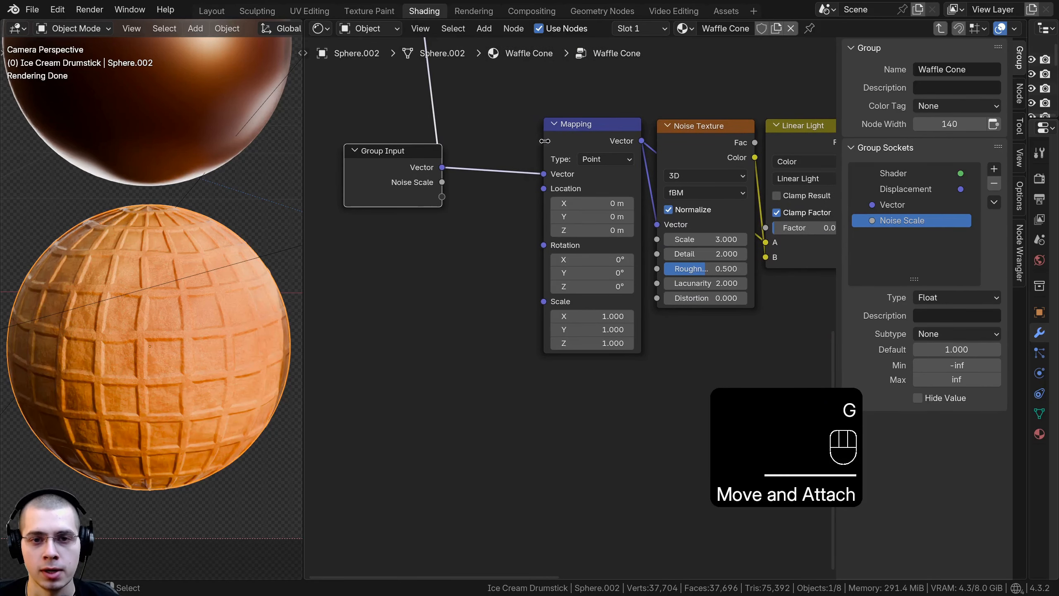
Link the lower Mapping node's Scale to a new Group Input socket.
left_click(585, 137)
scroll(460, 314, "down", 1)
middle_click_drag(460, 314, 389, 335)
scroll(561, 374, "up", 2)
middle_click_drag(479, 348, 579, 395)
left_click_drag(574, 367, 463, 254)
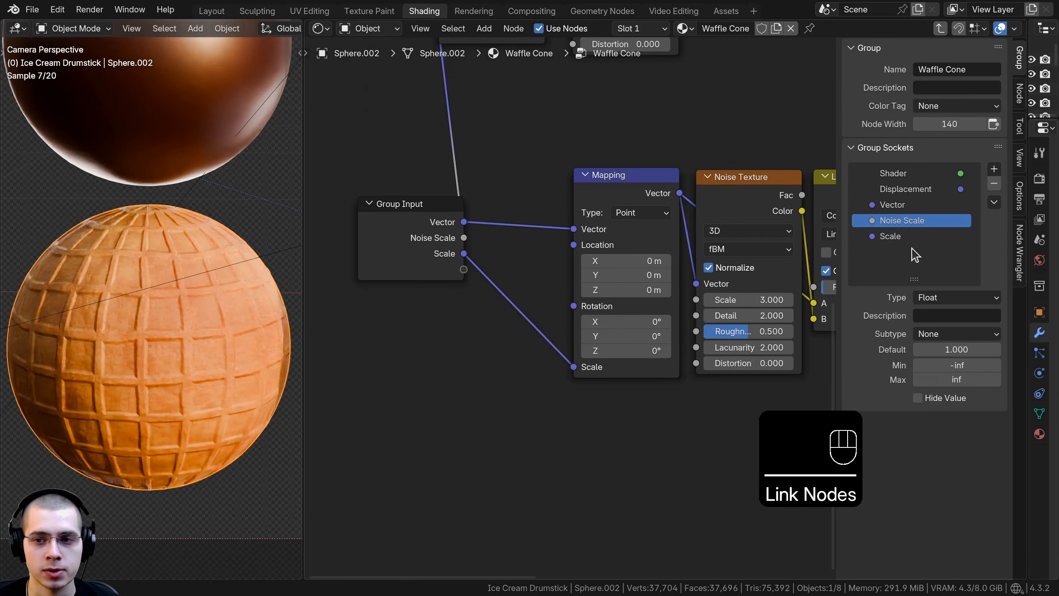
Rename the lower Mapping node's new group input socket as Waffle Scale.
double_click(897, 236)
type("W")
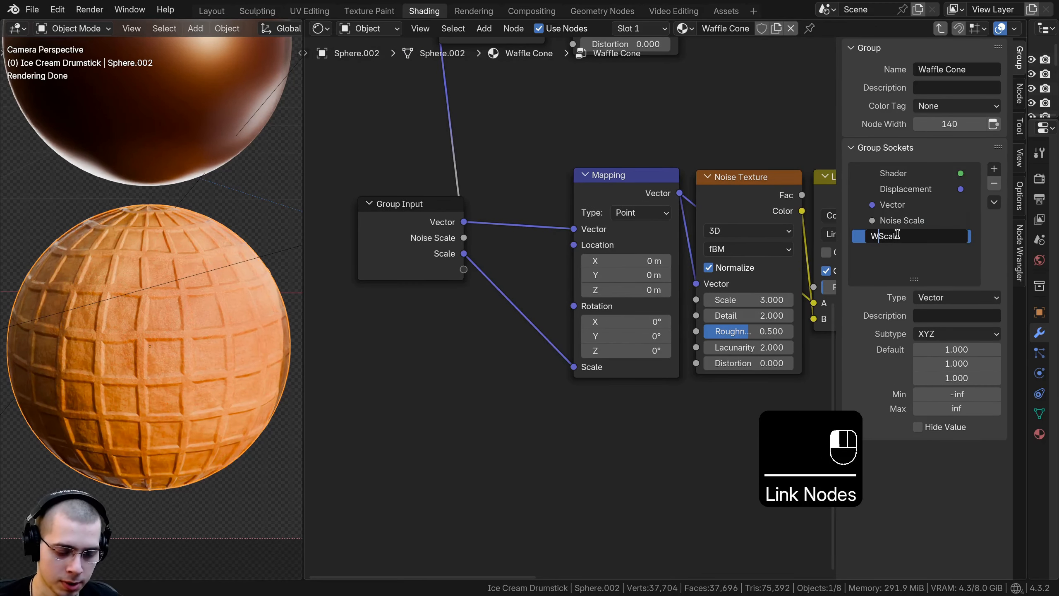
type("affle")
key("Return")
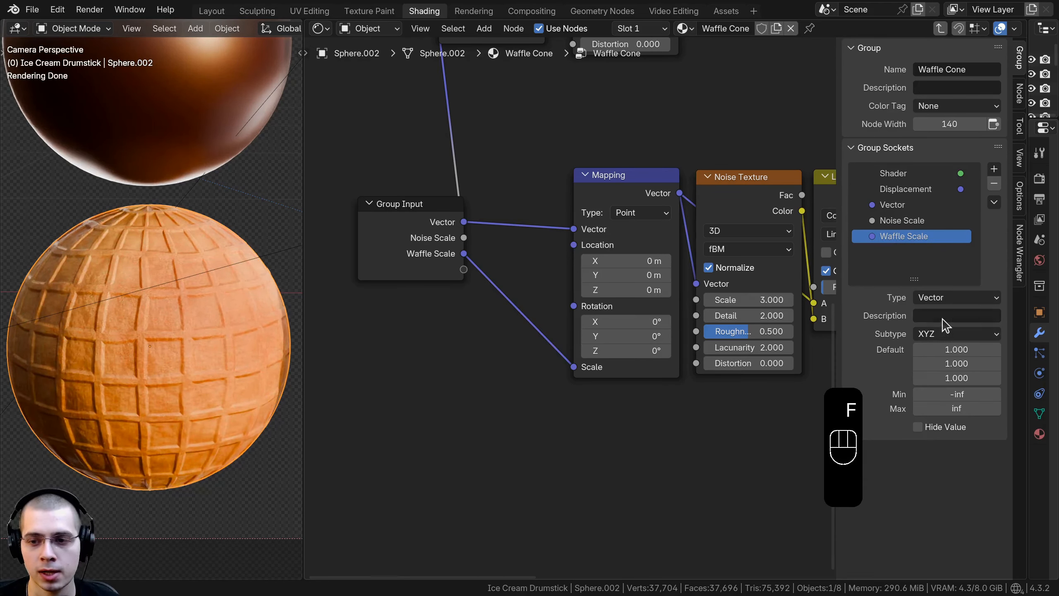
Change the Waffle Scale input socket's type to Float with a default of 1.
left_click(942, 298)
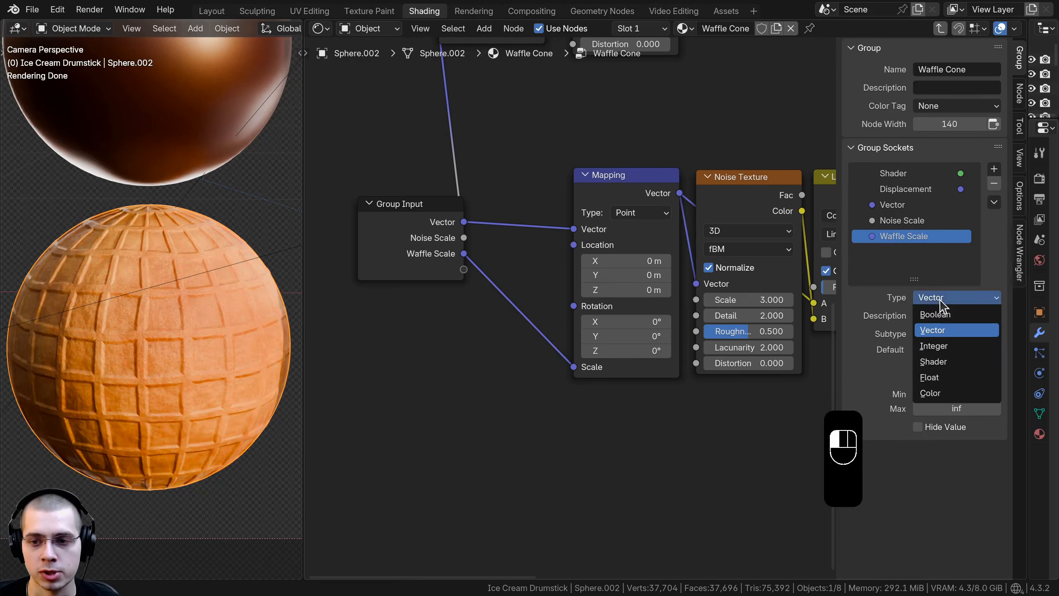
left_click(929, 377)
left_click(964, 352)
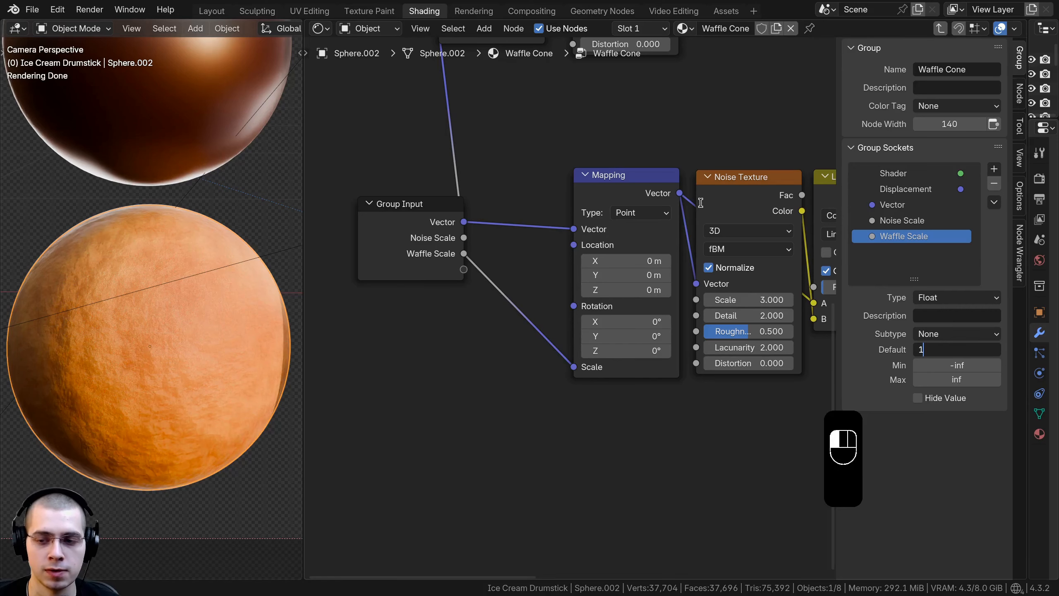
key("Return")
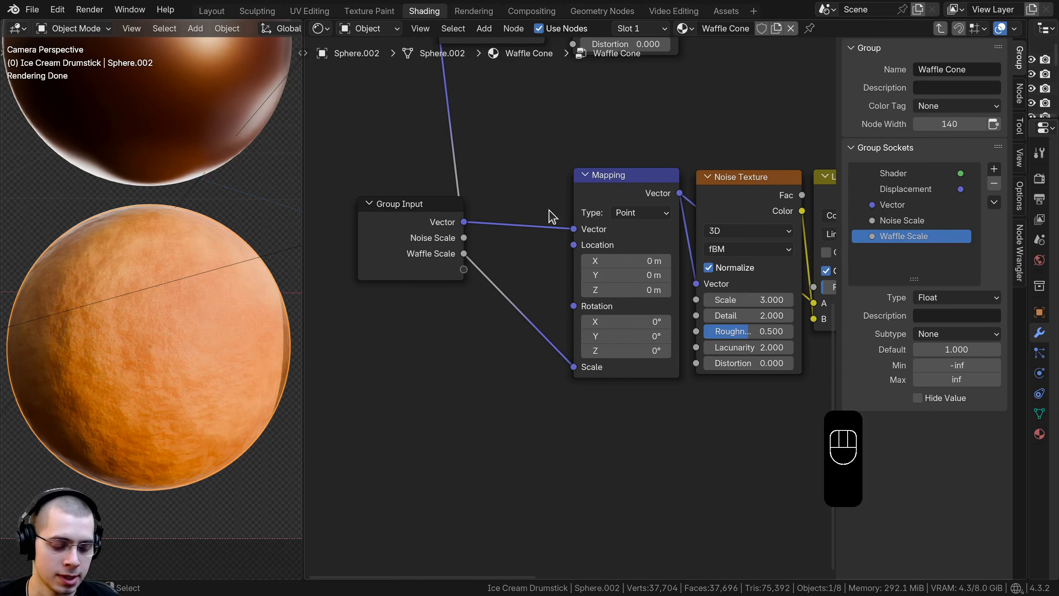
Exit the group and set Waffle Scale to 1 on the Waffle Cone node.
key("Tab")
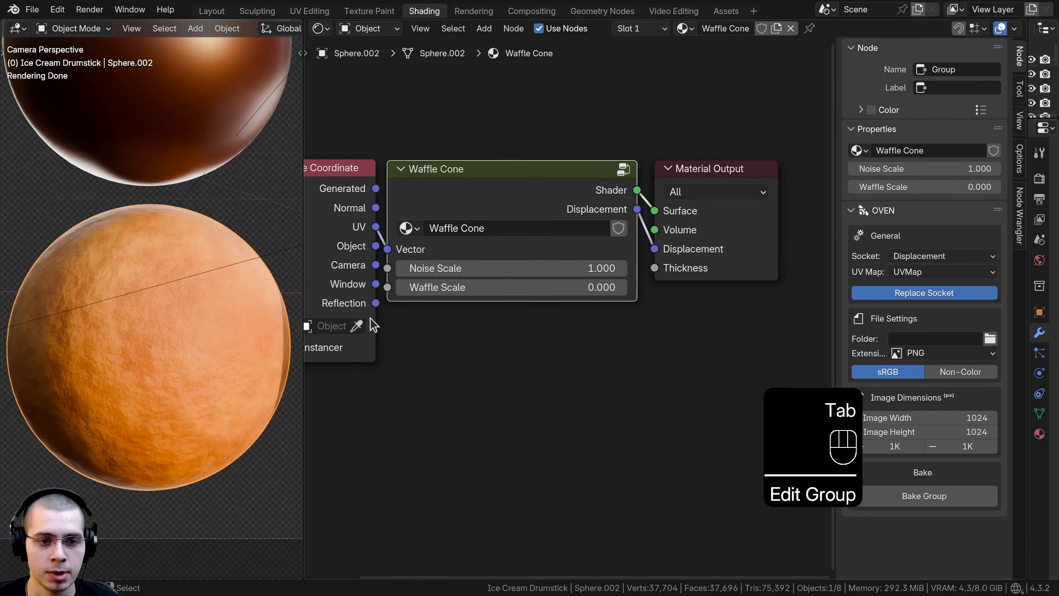
left_click(459, 287)
key("Return")
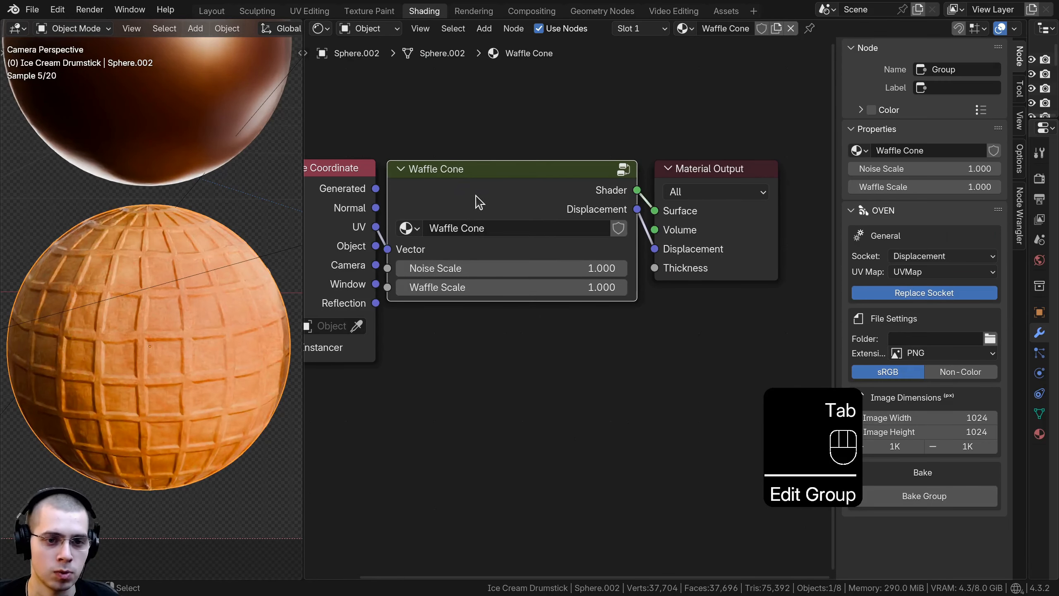
Reopen the Waffle Cone group for editing and move the Group Input node up above the upper Mapping node.
left_click(476, 201)
key("Tab")
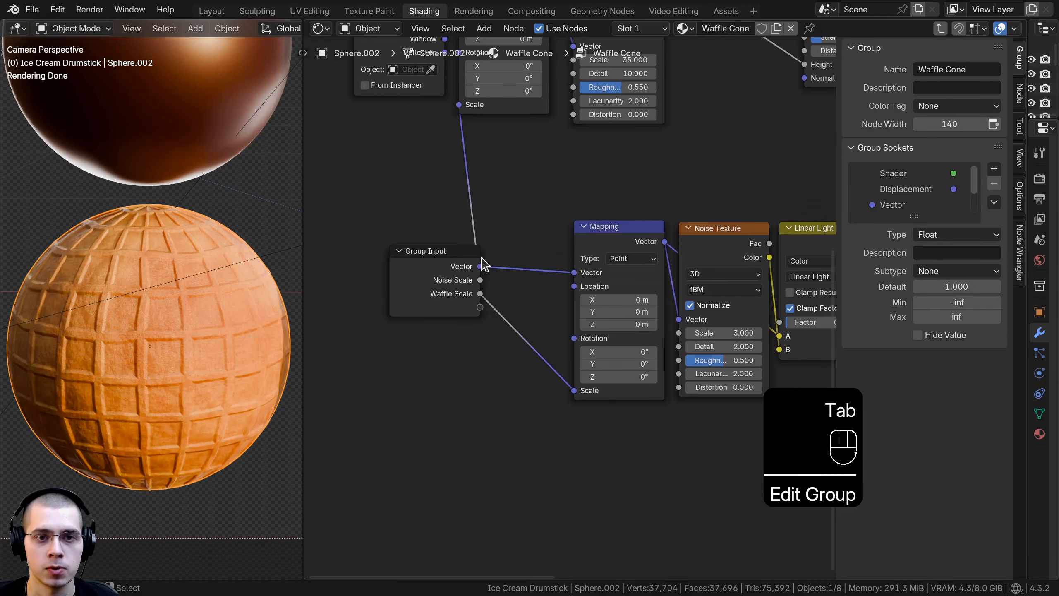
scroll(458, 267, "down", 2)
left_click(430, 456)
key("g")
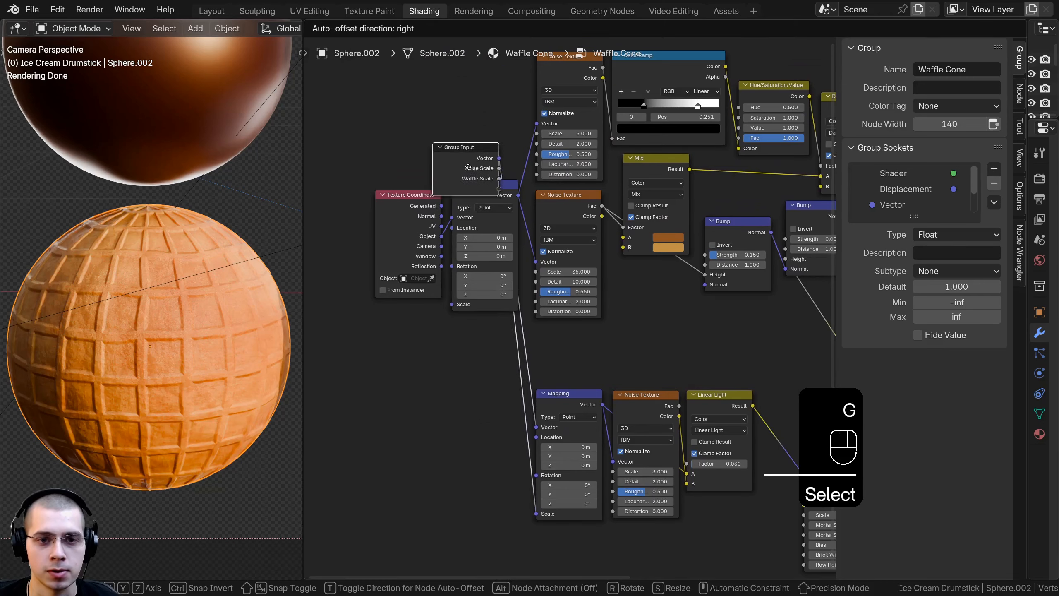
left_click(466, 164)
scroll(467, 165, "up", 4)
middle_click_drag(467, 165, 435, 337)
key("g")
left_click(451, 301)
Link the Mix node's A and B color inputs to new Group Input sockets.
middle_click_drag(451, 300, 453, 175)
left_click_drag(659, 320, 495, 184)
left_click_drag(589, 289, 475, 210)
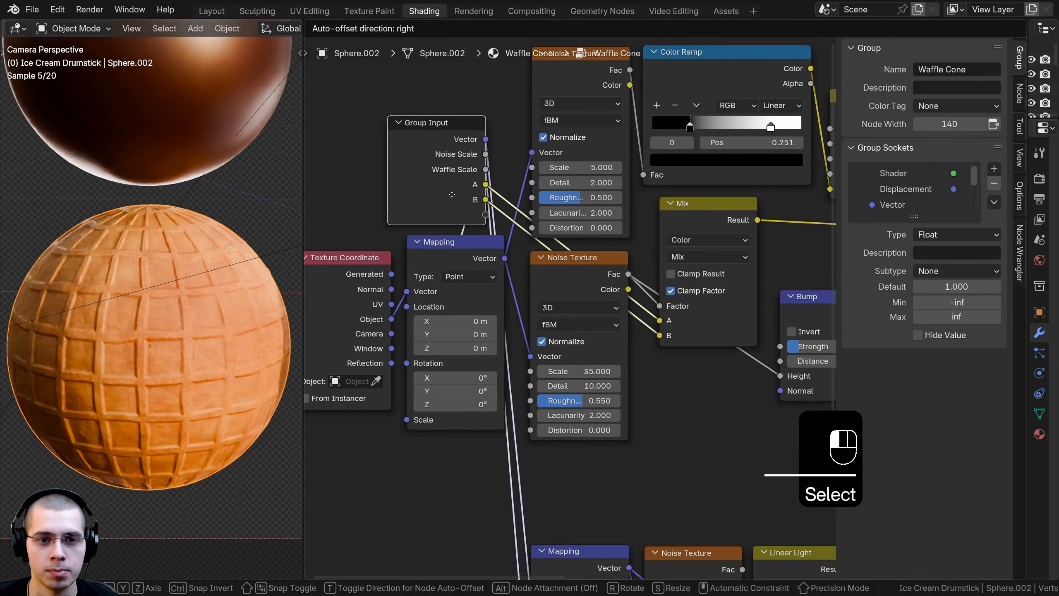
Rename the group's A and B input sockets as Color 1 and Color 2.
left_click_drag(906, 214, 913, 358)
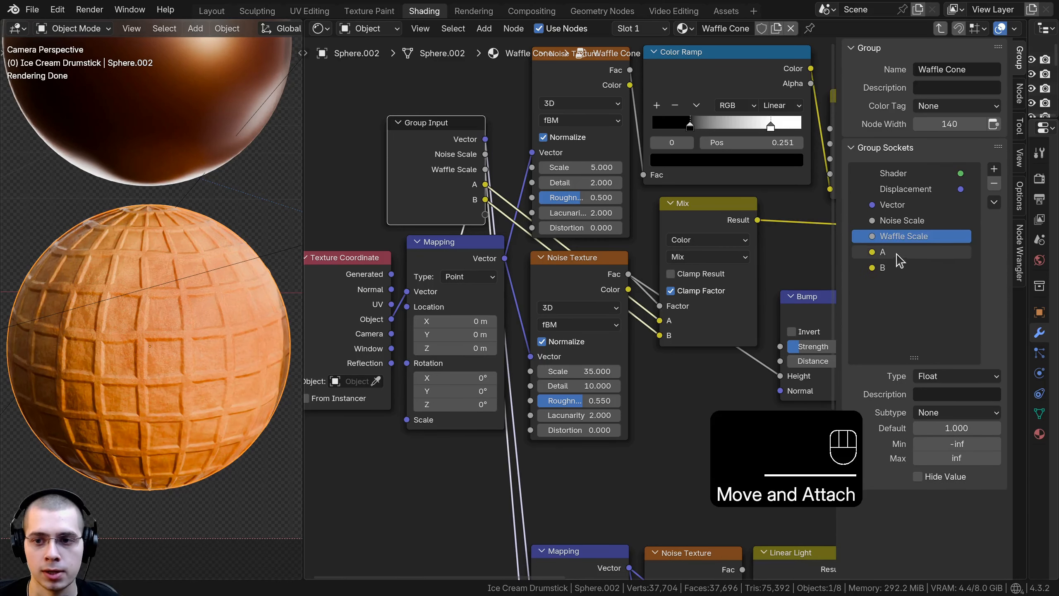
double_click(928, 251)
type("Color")
key("Return")
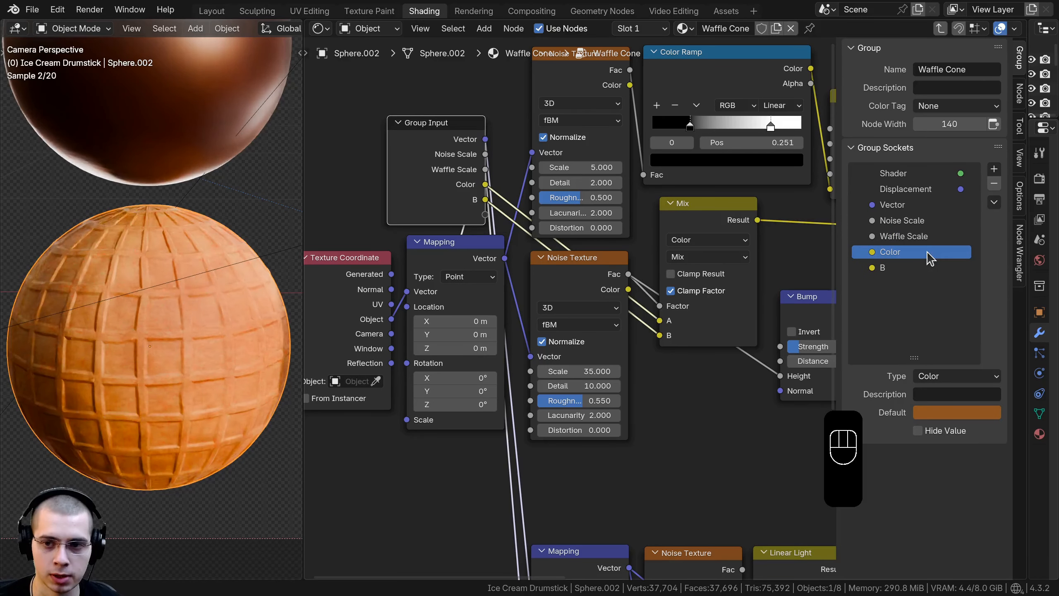
type("1")
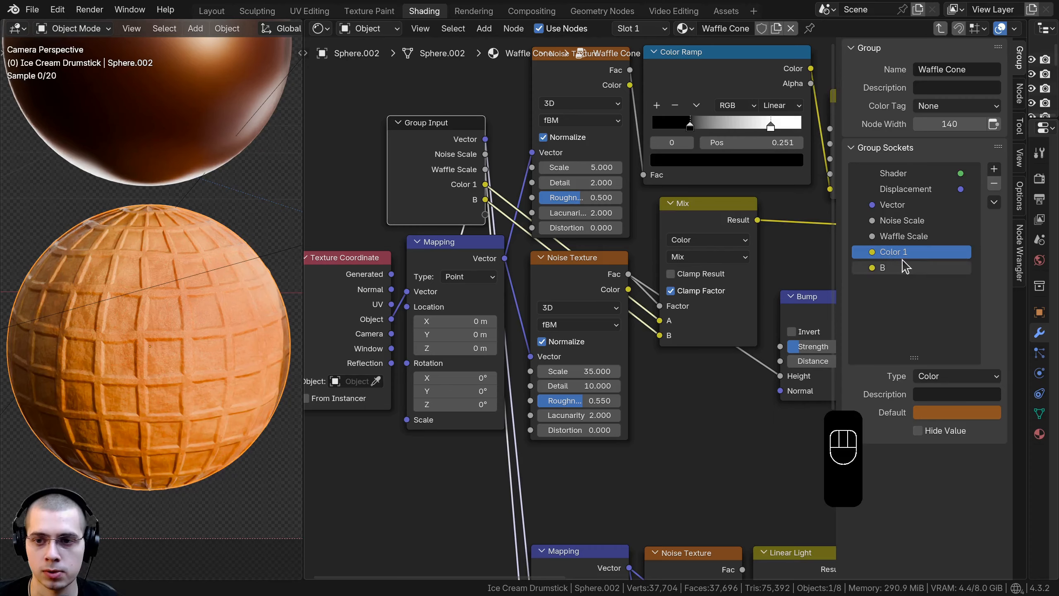
scroll(674, 247, "down", 2)
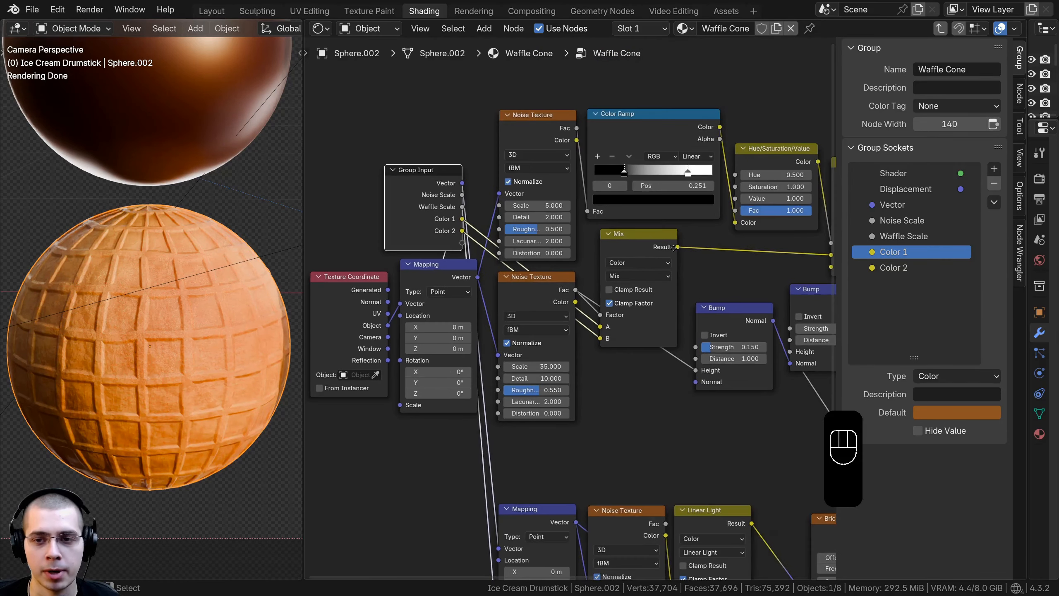
Try raising the Hue/Saturation/Value node's Value to 2.000.
middle_click_drag(673, 247, 608, 278)
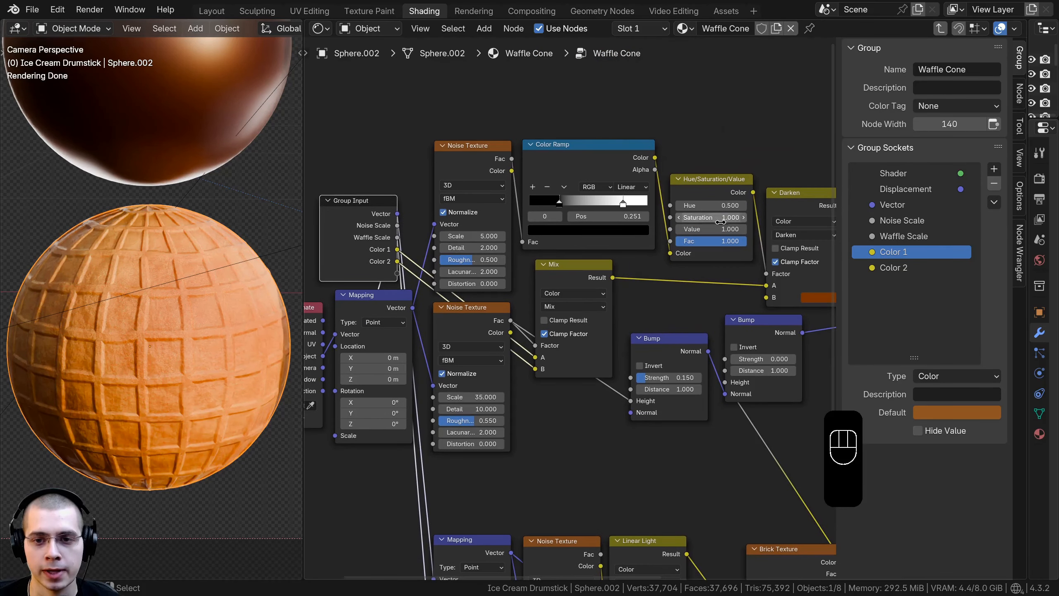
mouse_move(711, 229)
left_mouse_down("shift")
mouse_move(729, 229)
mouse_move(684, 229)
mouse_move(729, 229)
left_mouse_up("shift")
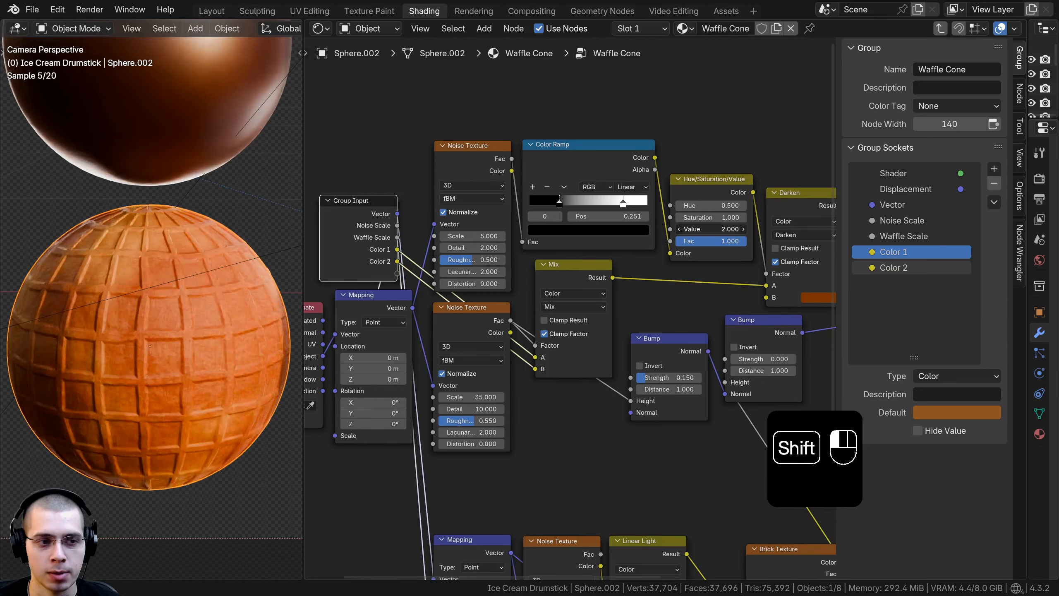
right_click(711, 229)
Link the Hue/Saturation/Value node's Value to a new Group Input socket and rename that socket as Toasted Amount.
middle_click_drag(668, 234, 692, 221)
left_click_drag(693, 217, 421, 261)
double_click(892, 283)
type("Toasted Amo")
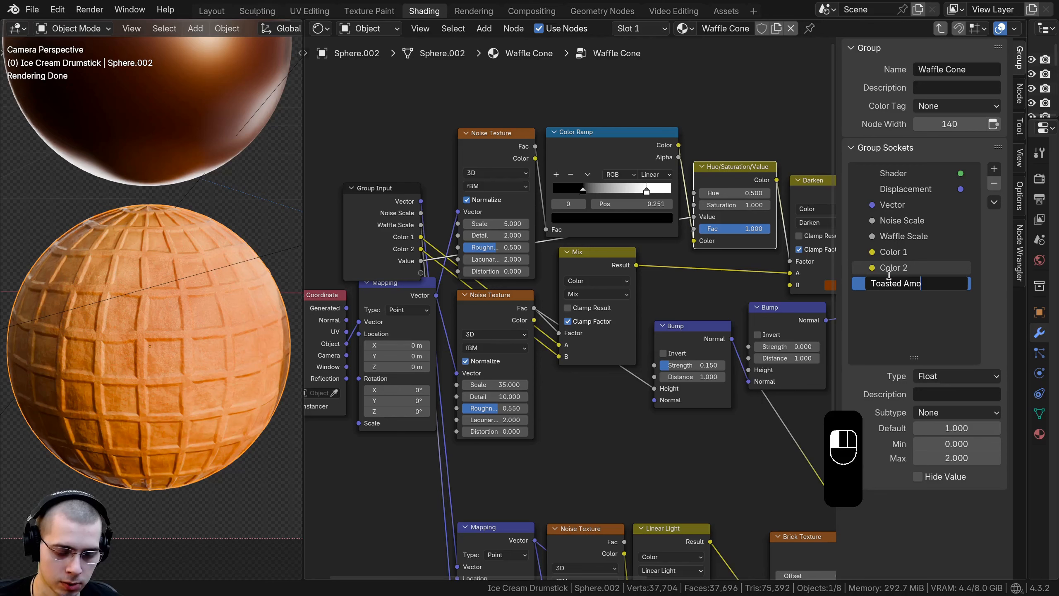
type("unt")
key("Return")
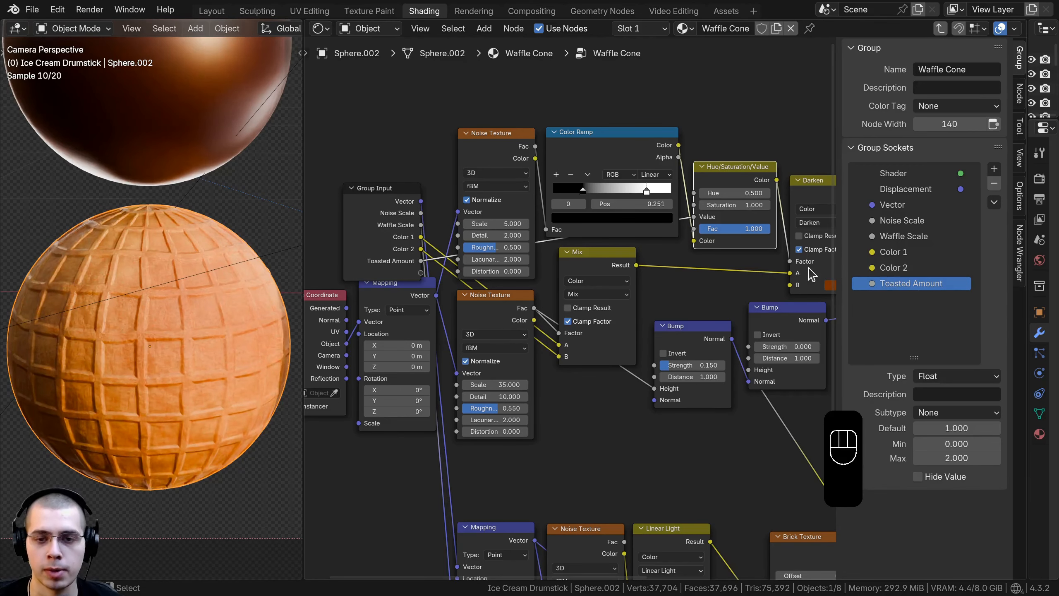
middle_click_drag(753, 305, 726, 283)
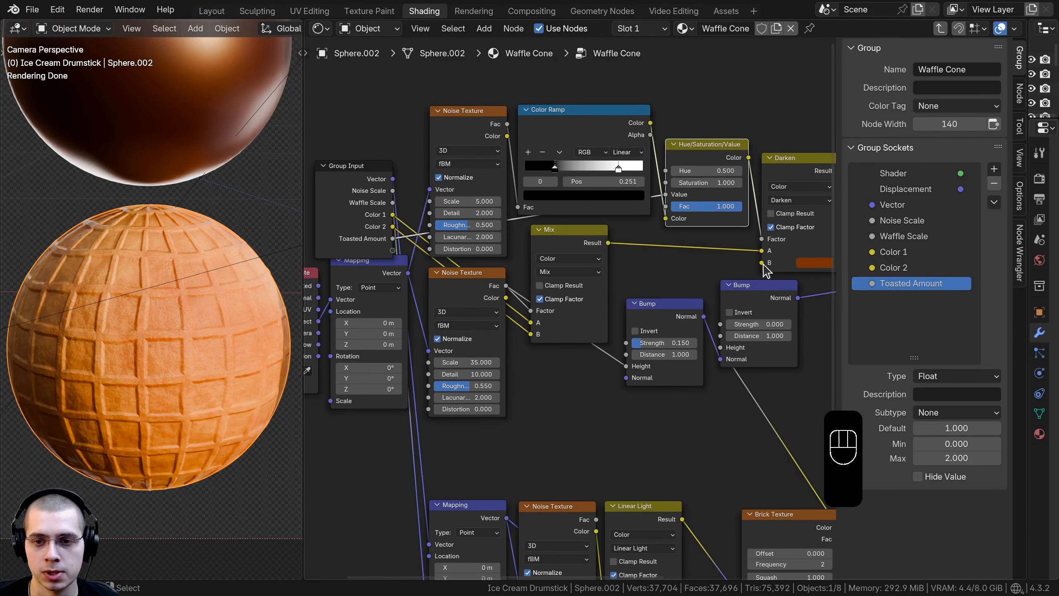
Link the Darken node's B color to a new Group Input socket and rename that socket as Toasted Color.
left_click_drag(762, 263, 392, 251)
double_click(894, 297)
type("Toasted C")
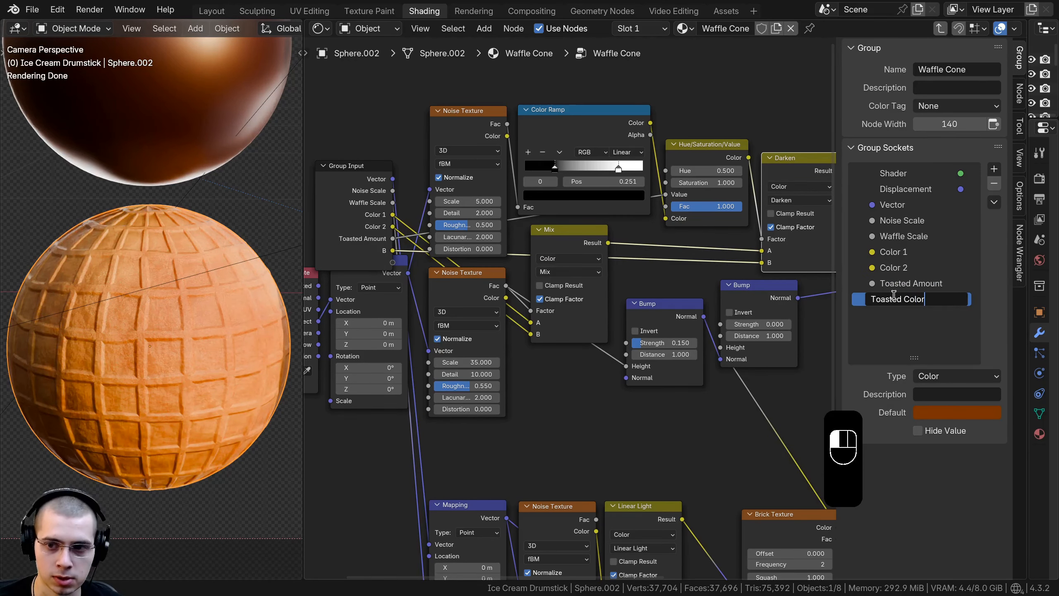
type("olor")
key("Return")
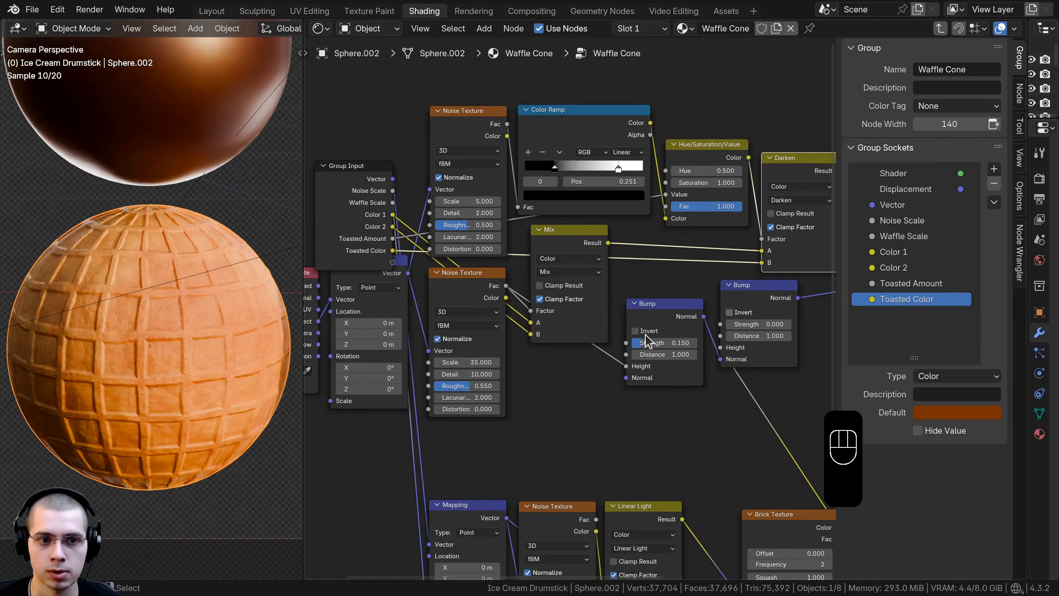
Move the Group Input node above the Darken node and link the Principled BSDF's Roughness to a new Group Input socket.
key("Home")
left_click(462, 270)
key("g")
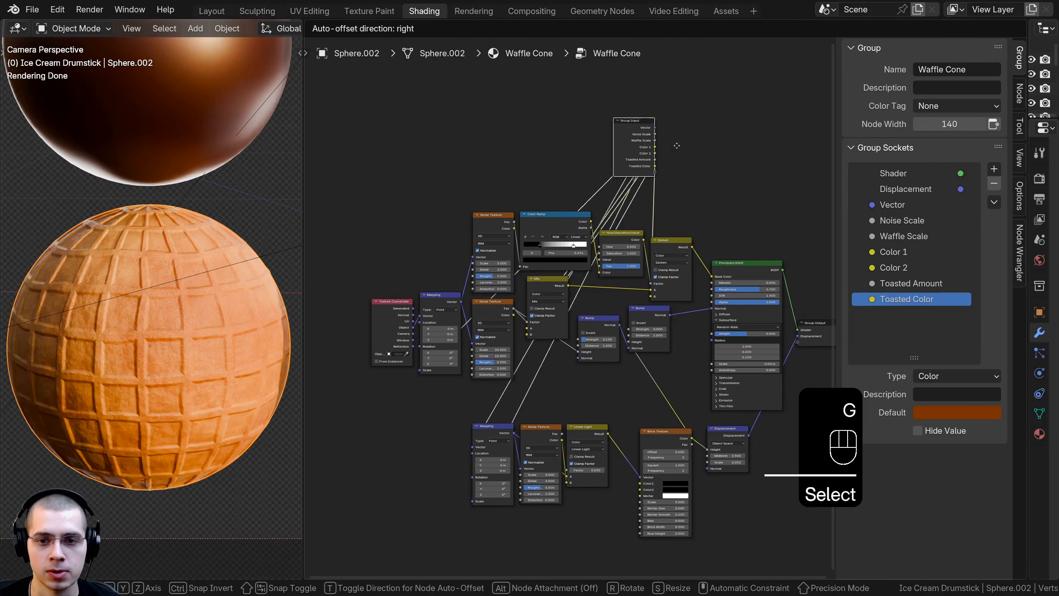
scroll(577, 226, "up", 6)
middle_click_drag(579, 258, 556, 233)
scroll(584, 292, "up", 3)
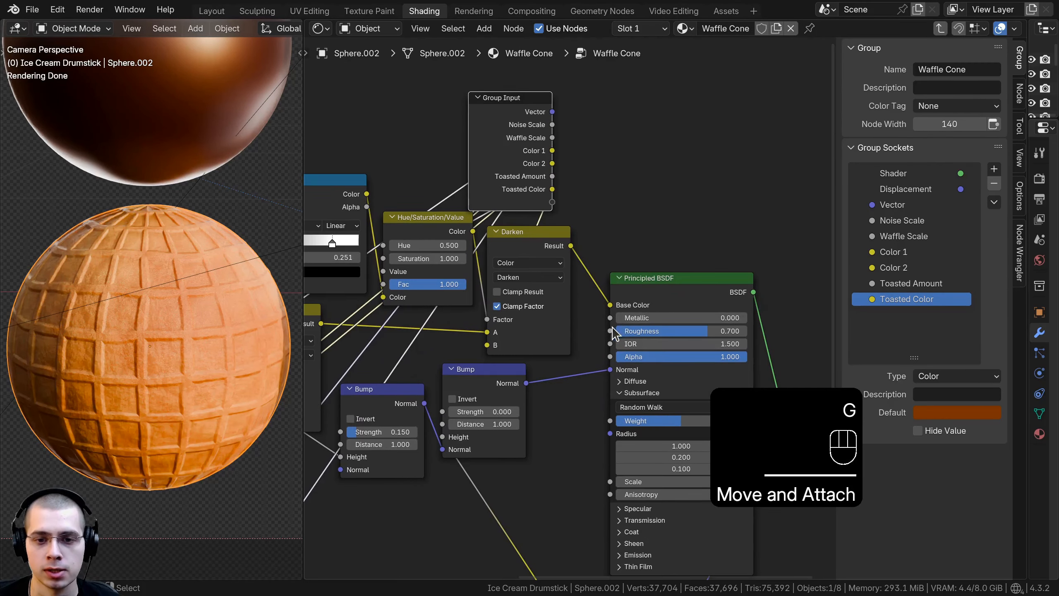
left_click_drag(610, 331, 534, 183)
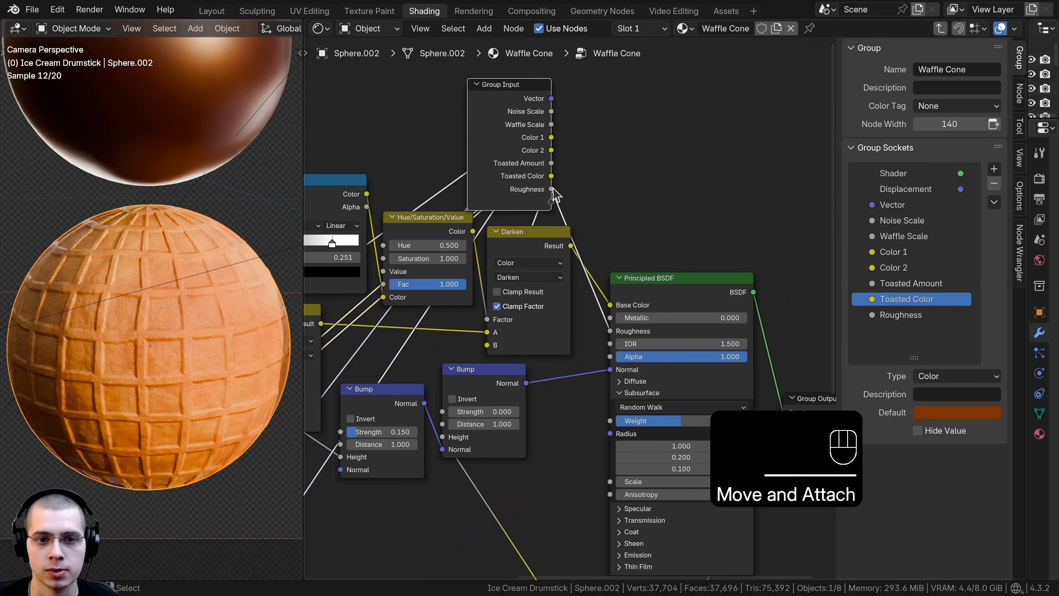
middle_click_drag(554, 197, 562, 215)
Link the Principled BSDF's subsurface Weight to a new Group Input socket and rename that socket as Subsurface.
middle_click_drag(556, 332, 559, 323)
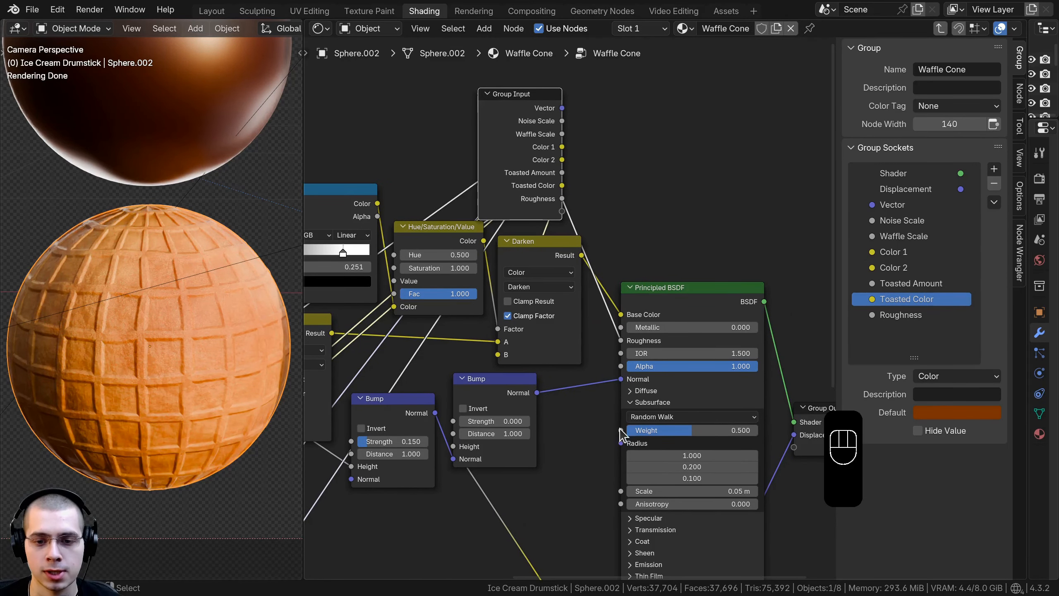
left_click_drag(622, 431, 537, 186)
double_click(907, 331)
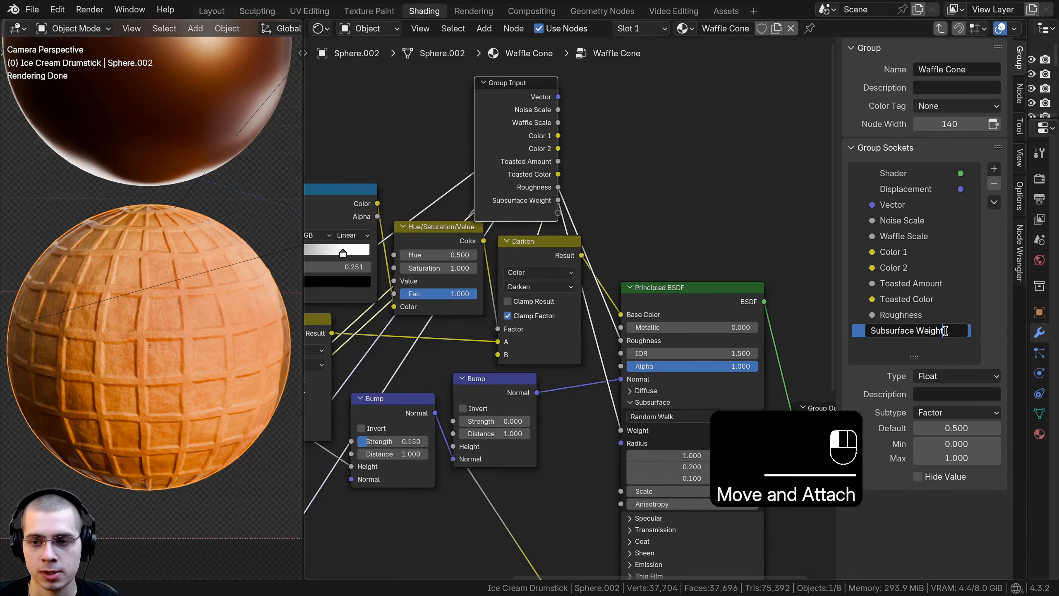
key("BackSpace")
key("BackSpace")
key("BackSpace")
key("BackSpace")
left_click(560, 313)
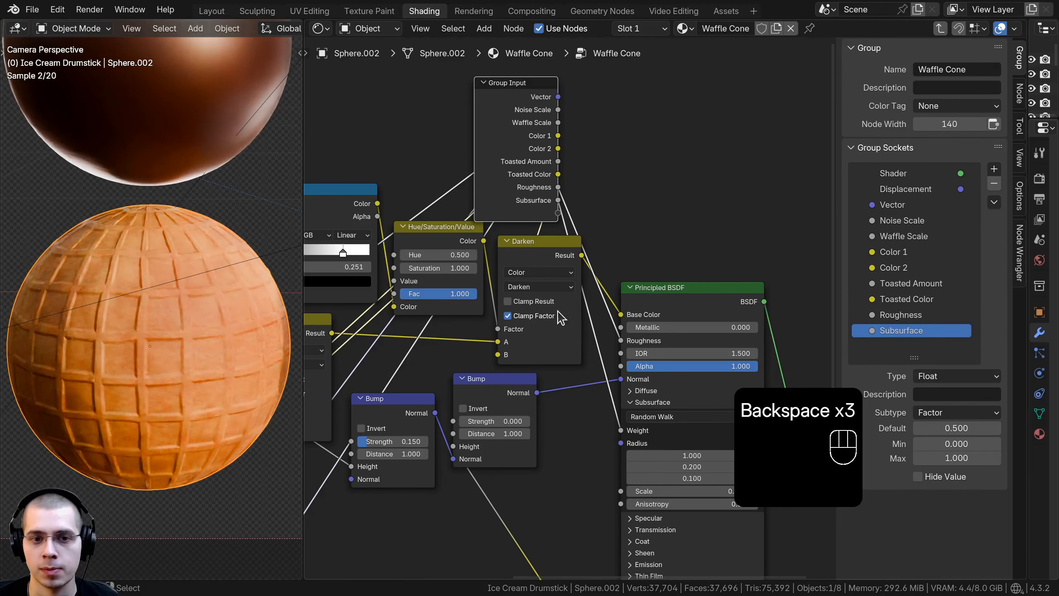
Move the Group Input node to just before the lower Mapping node that feeds the brick pattern.
scroll(561, 313, "down", 1)
middle_click_drag(560, 313, 575, 304)
left_click_drag(547, 199, 551, 199)
scroll(551, 200, "down", 3)
middle_click_drag(550, 200, 667, 141)
left_click(147, 305)
scroll(605, 229, "down", 2)
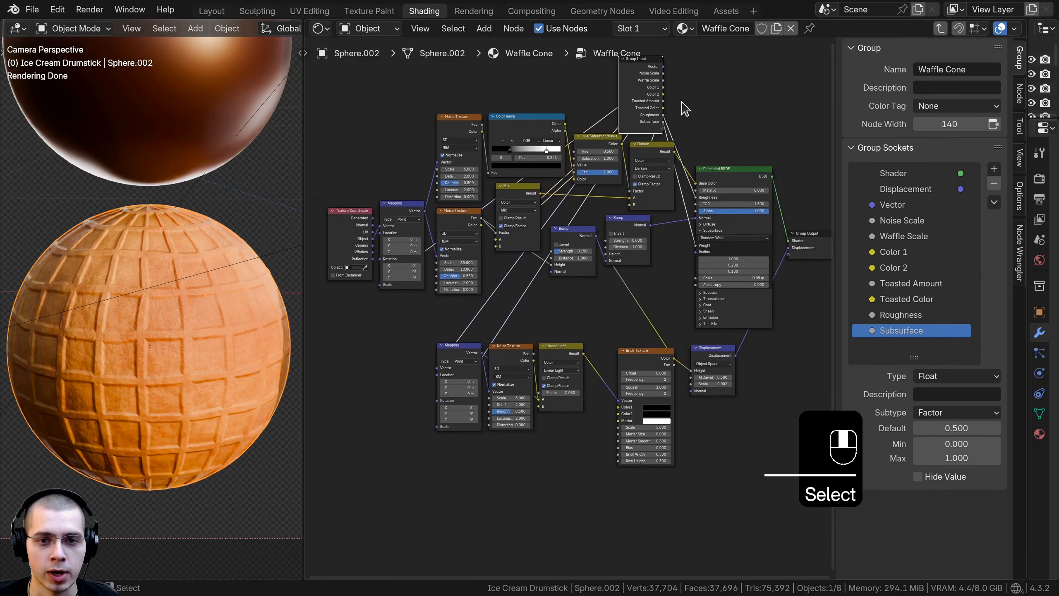
key("g")
left_click(432, 404)
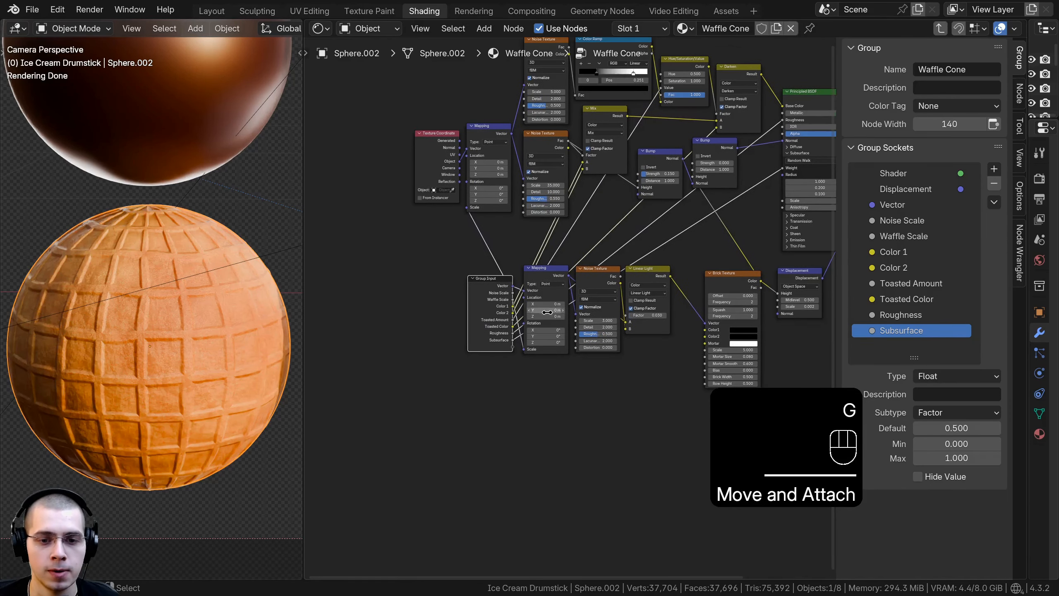
Link the Linear Light node's Factor to a new Group Input socket and rename that socket as Squares Distortion.
scroll(431, 403, "up", 3)
left_click_drag(728, 252, 628, 274)
right_click(717, 319)
left_click_drag(478, 380, 467, 371)
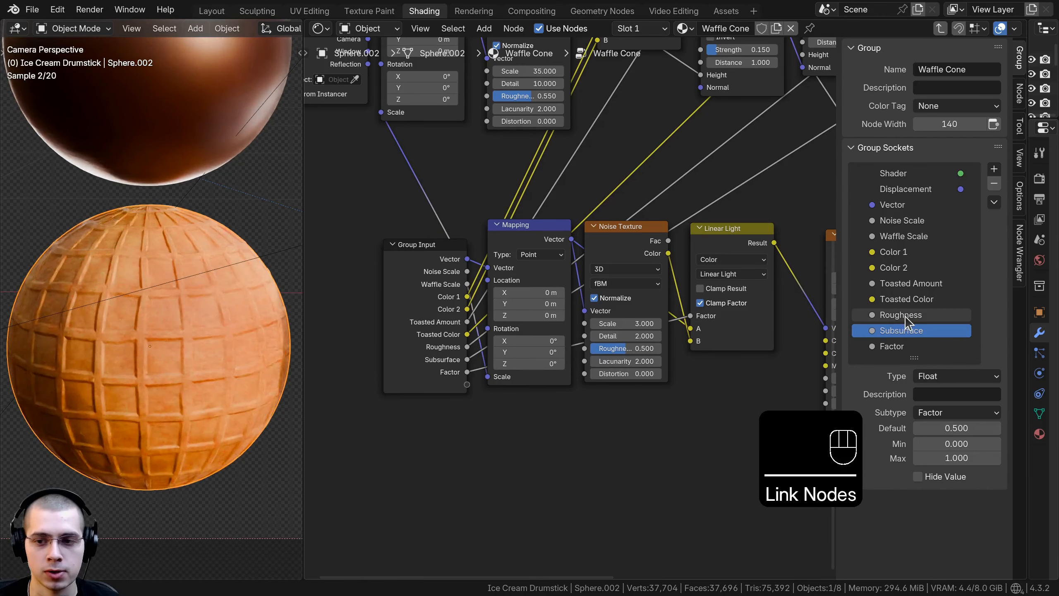
double_click(901, 344)
type("Squares Distortion")
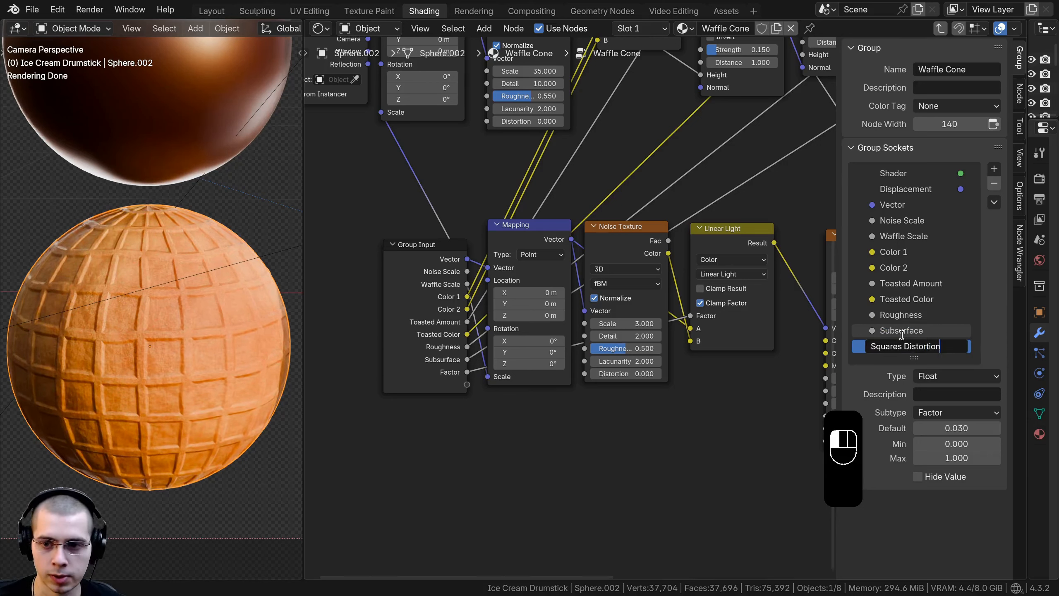
key("Return")
left_click_drag(912, 359, 921, 406)
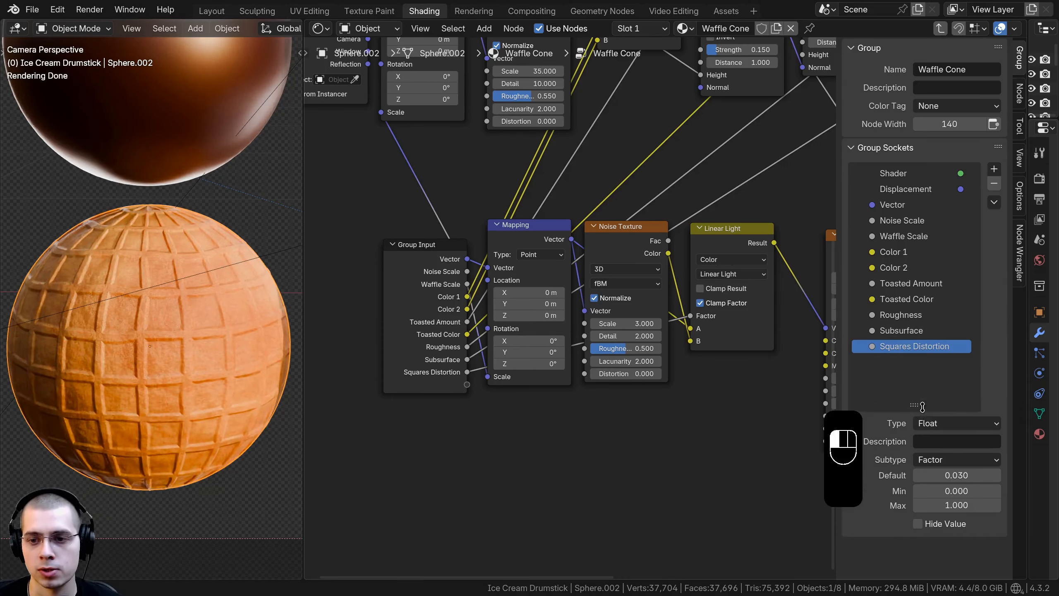
Link the Brick Texture node's Mortar Size to a new Group Input socket.
middle_click_drag(527, 314, 531, 314)
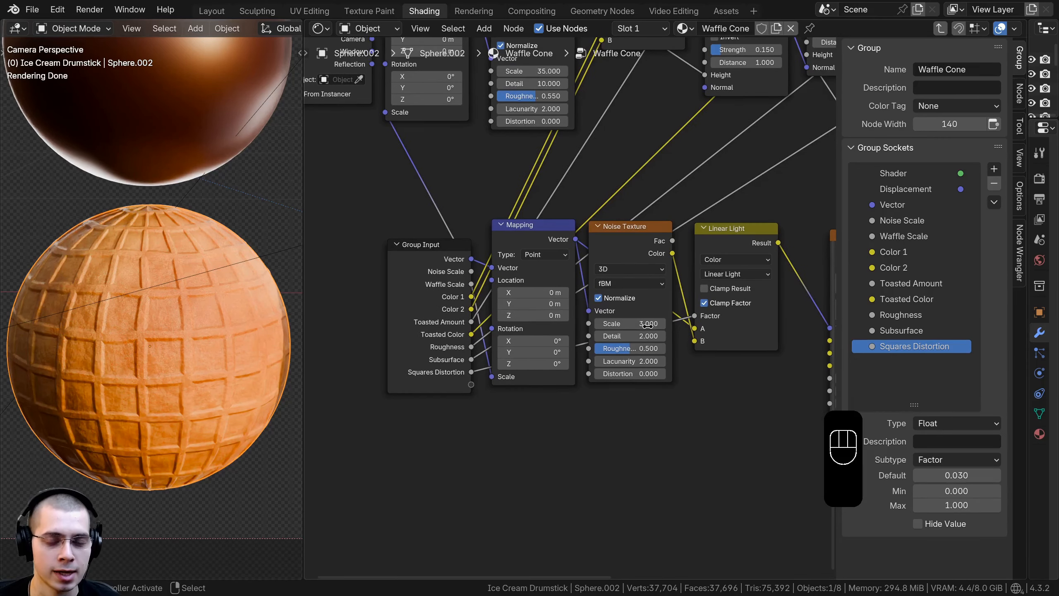
scroll(648, 326, "down", 1)
middle_click_drag(760, 328, 518, 263)
scroll(544, 271, "up", 2)
scroll(593, 311, "up", 1)
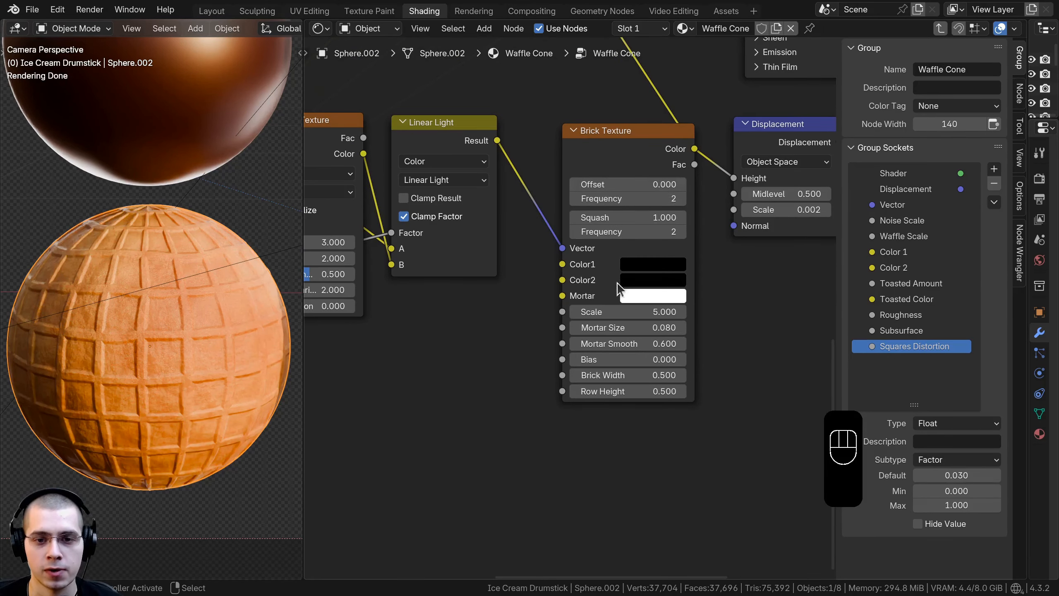
mouse_move(613, 328)
left_mouse_down("shift")
mouse_move(592, 328)
mouse_move(613, 328)
left_mouse_up("shift")
scroll(564, 312, "down", 3)
middle_click_drag(562, 329, 715, 328)
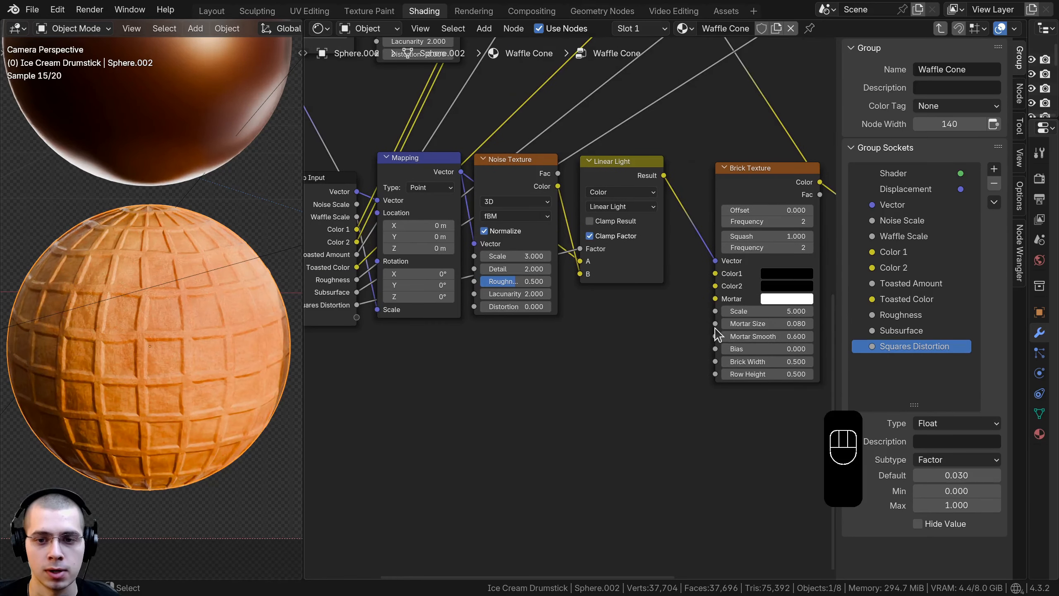
left_click_drag(358, 386, 356, 317)
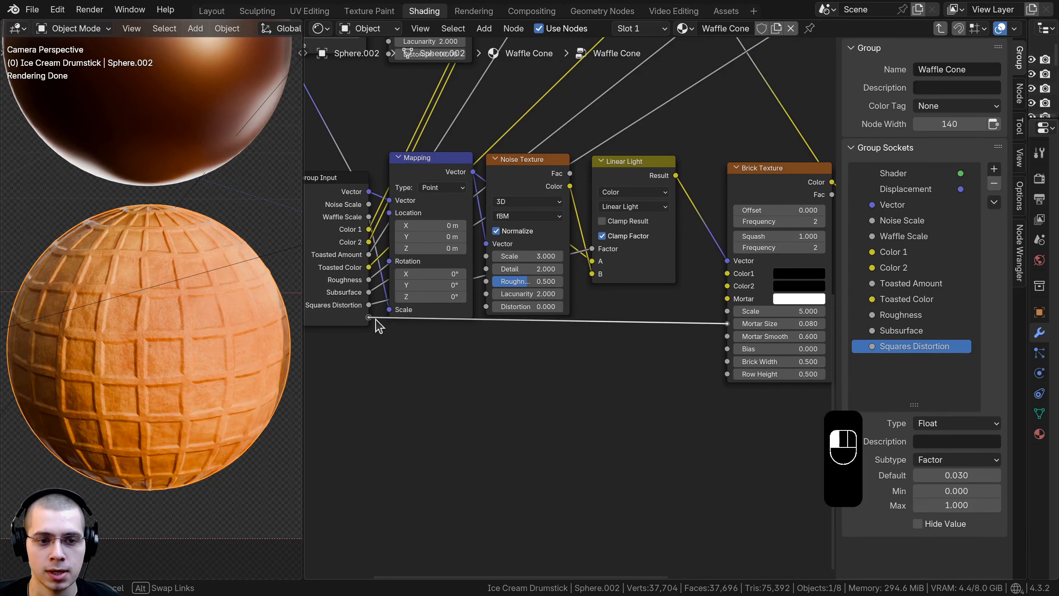
Rename the group's Mortar Size input socket as Squares Thickness.
double_click(901, 362)
type("SquaresThickness")
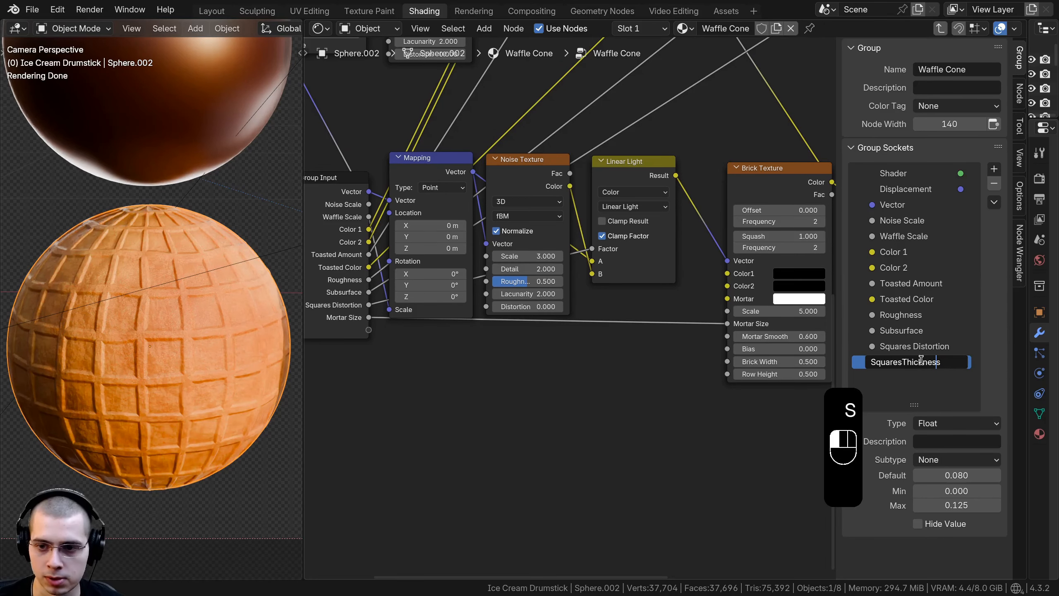
key("Left")
key("Left")
key("Left")
key("Left")
key("Return")
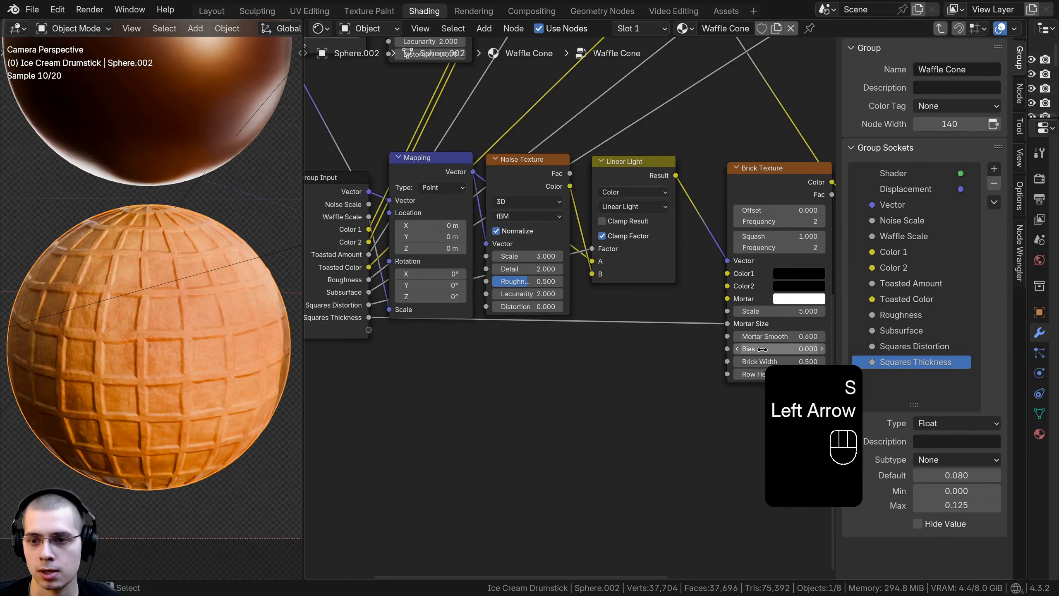
Link the Brick Texture node's Mortar Smooth to a new Group Input socket.
scroll(634, 325, "down", 2)
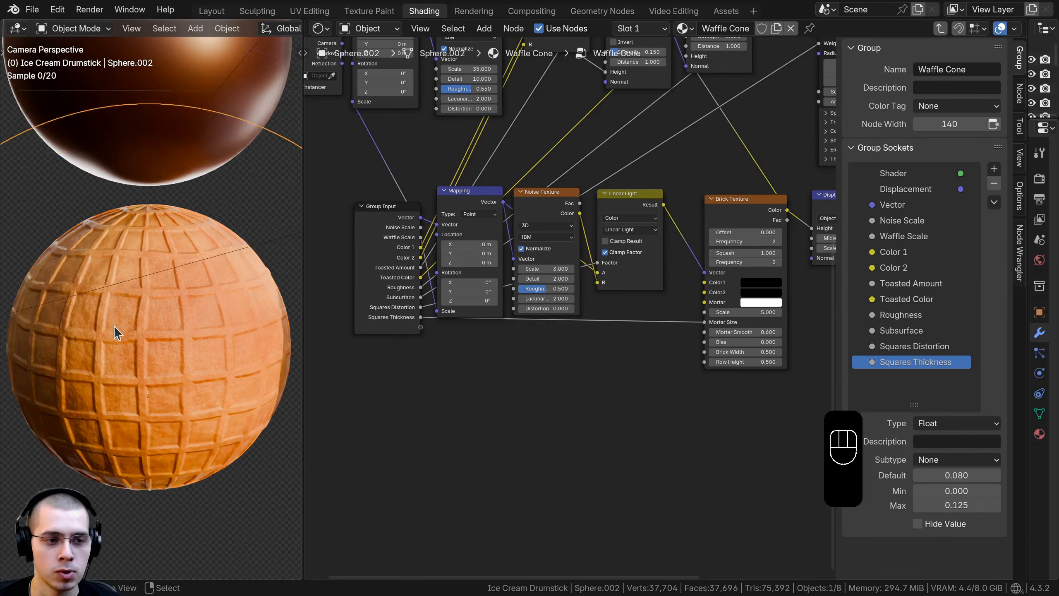
scroll(113, 325, "up", 4)
scroll(180, 224, "up", 3)
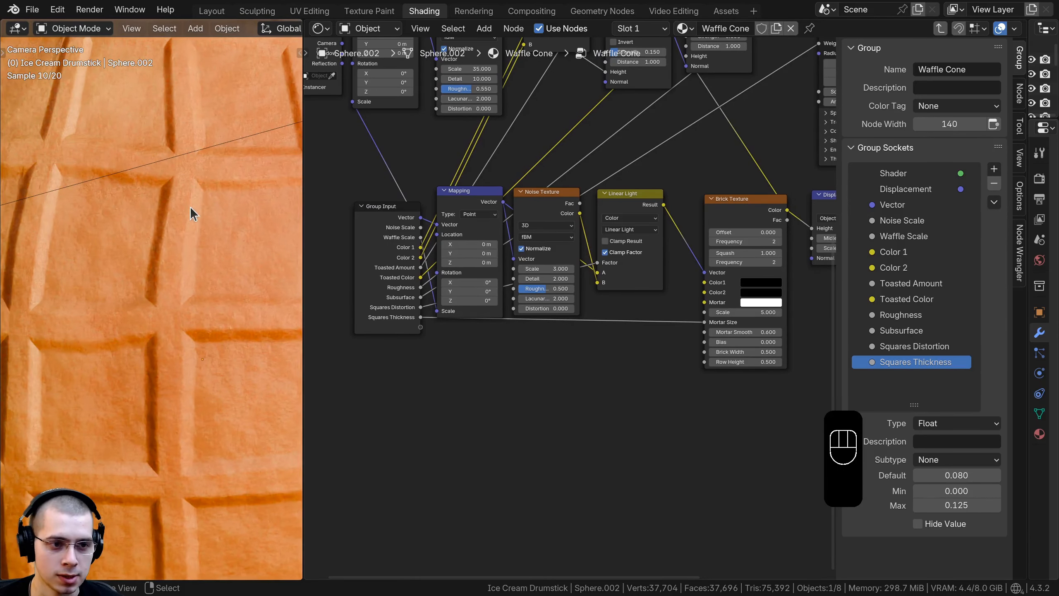
middle_click_drag(591, 384, 594, 385)
scroll(715, 344, "up", 3)
middle_click_drag(615, 346, 406, 355)
scroll(409, 355, "up", 2)
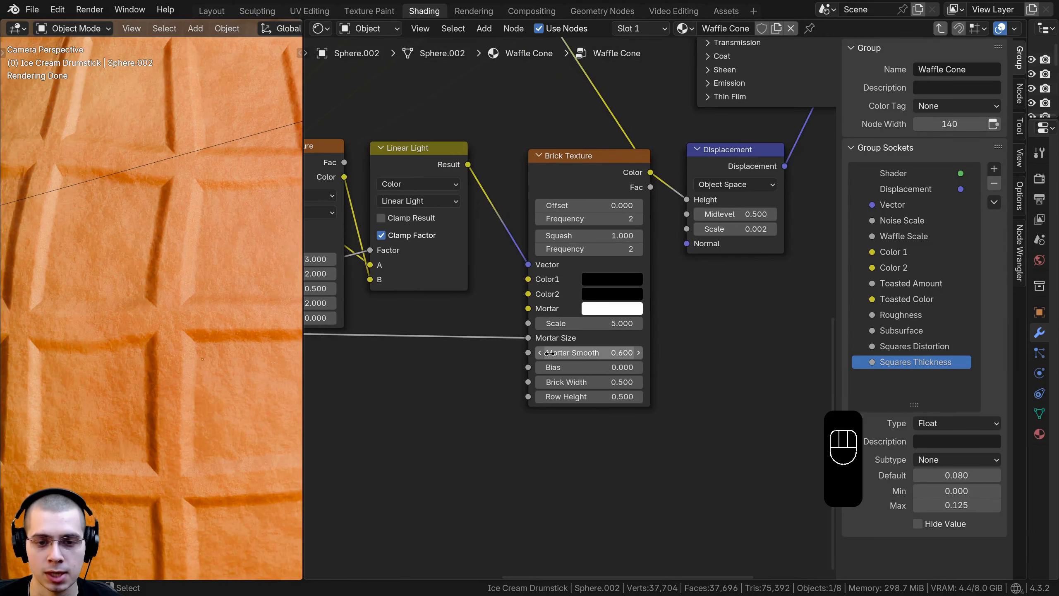
scroll(555, 352, "down", 2)
middle_click_drag(555, 352, 681, 353)
left_click_drag(660, 346, 481, 340)
scroll(462, 332, "down", 3)
Move the Group Input node below the lower Noise Texture and Linear Light nodes.
left_click(461, 332)
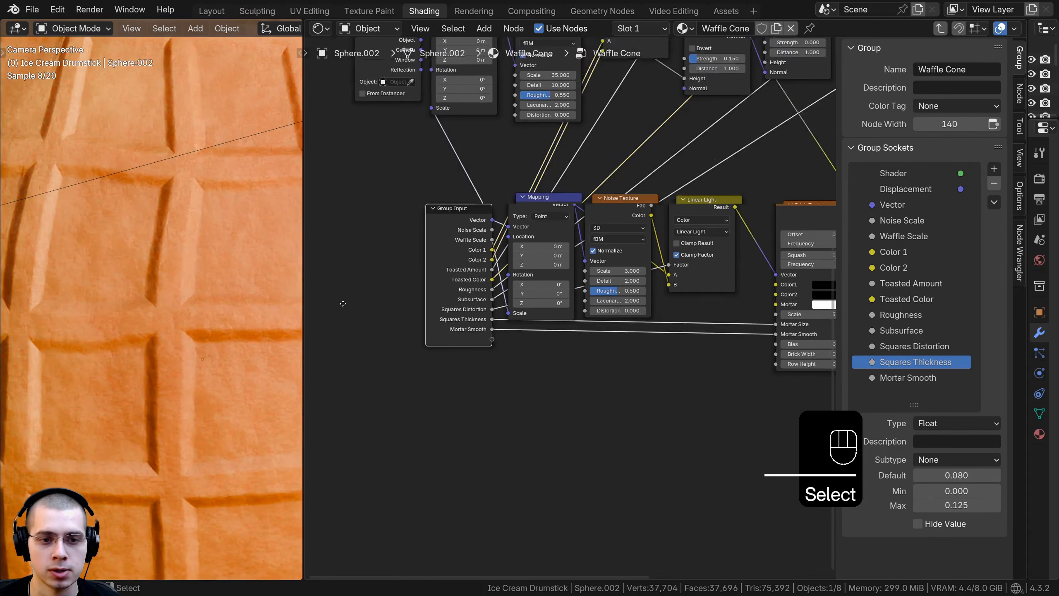
middle_click_drag(568, 364, 420, 314)
key("g")
left_click(604, 417)
scroll(557, 319, "up", 5)
middle_click_drag(542, 327, 546, 306)
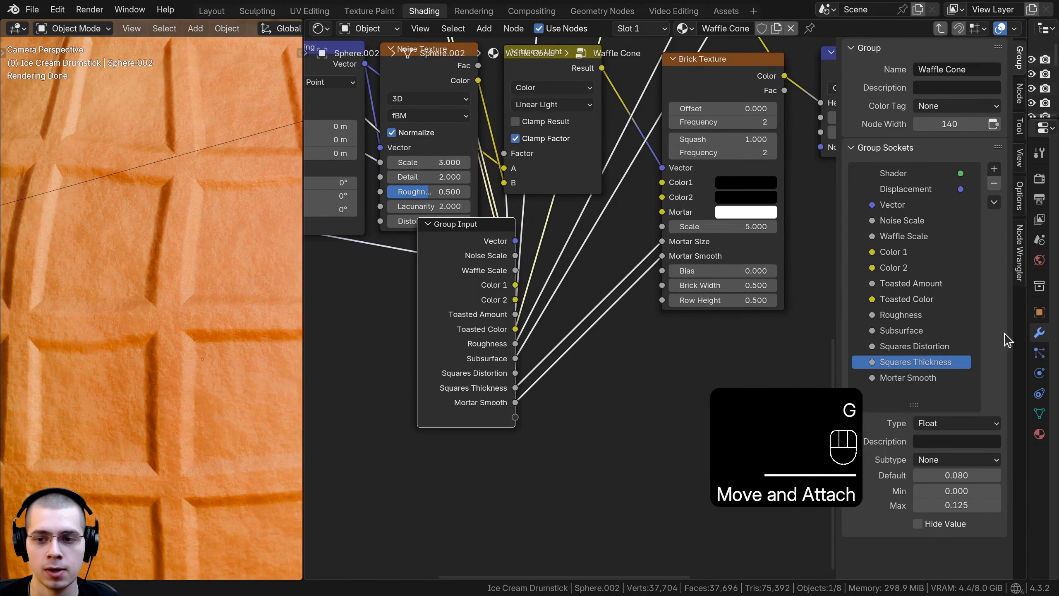
Rename the group's Mortar Smooth input socket as Squares Smoothness.
left_click(914, 379)
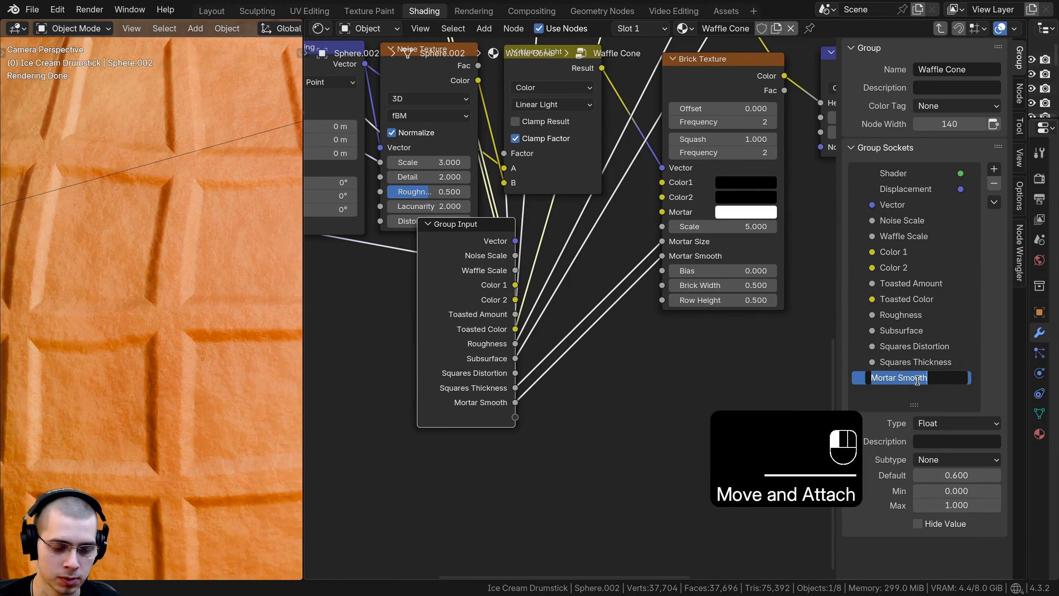
type("Squares Smoothness")
key("Return")
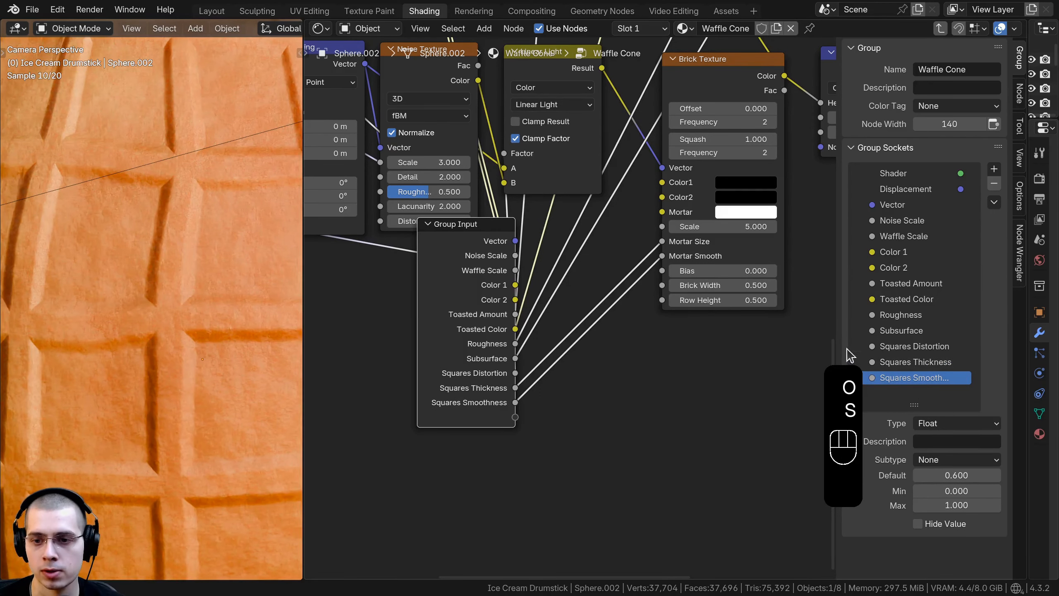
Move the Group Input node between the upper and lower node rows, just before the first Bump node.
middle_click_drag(555, 359, 583, 360)
scroll(510, 317, "down", 3)
middle_click_drag(510, 294, 533, 379)
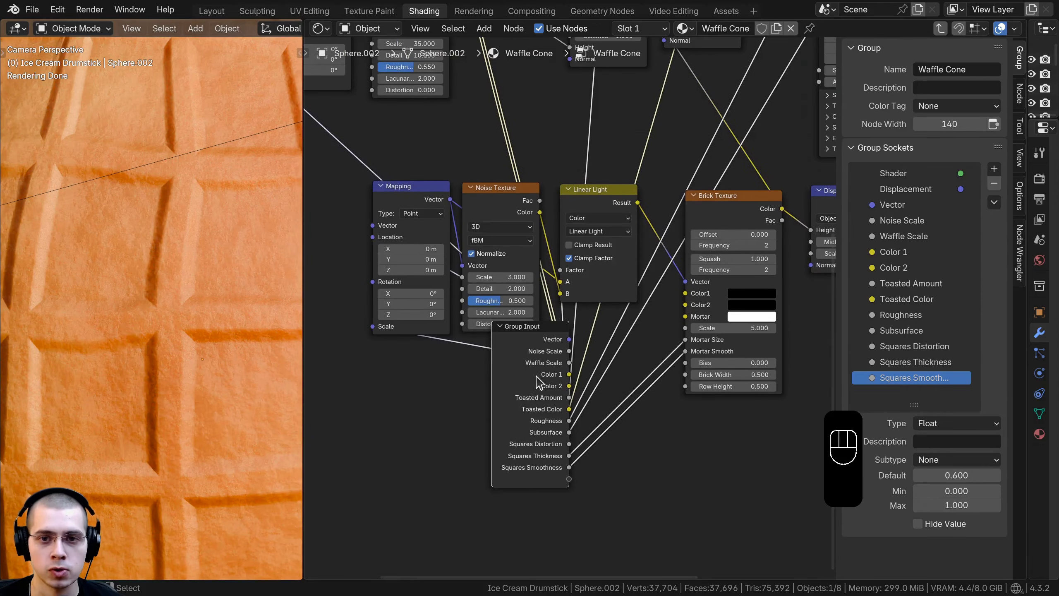
scroll(536, 411, "down", 2)
middle_click_drag(496, 414, 476, 415)
key("g")
left_click(544, 206)
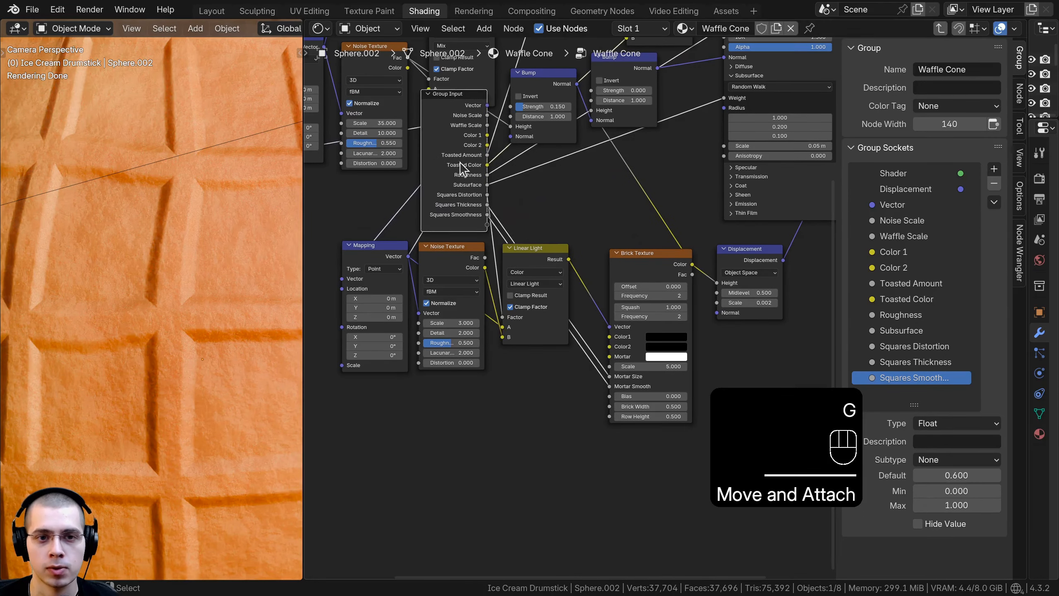
scroll(544, 206, "up", 2)
middle_click_drag(544, 206, 529, 243)
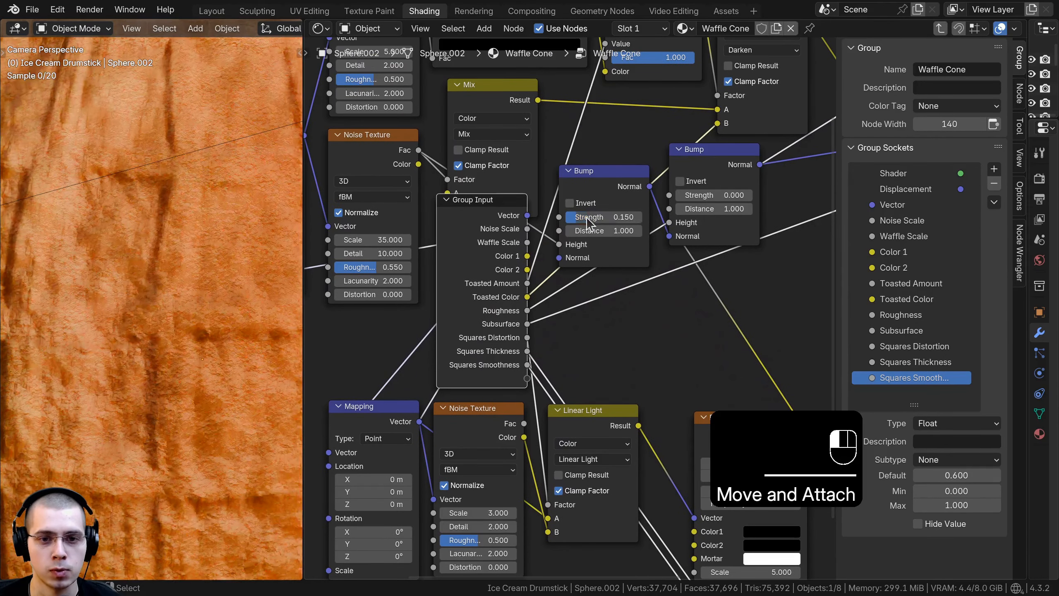
Link the first Bump node's Strength to a new Group Input socket and rename that socket as Noise Bump Strength.
left_click_drag(560, 217, 532, 387)
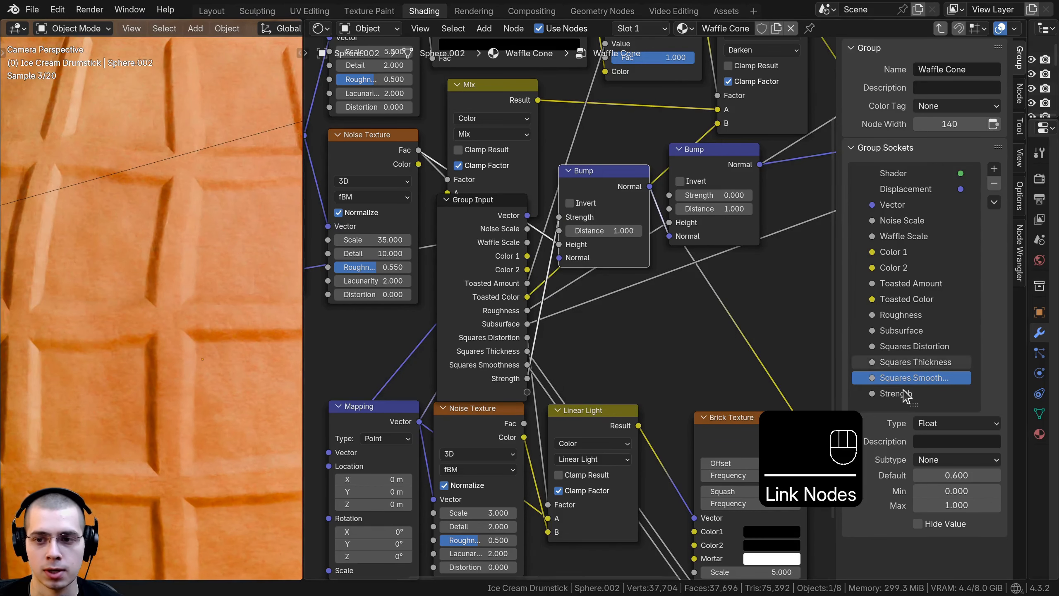
double_click(881, 394)
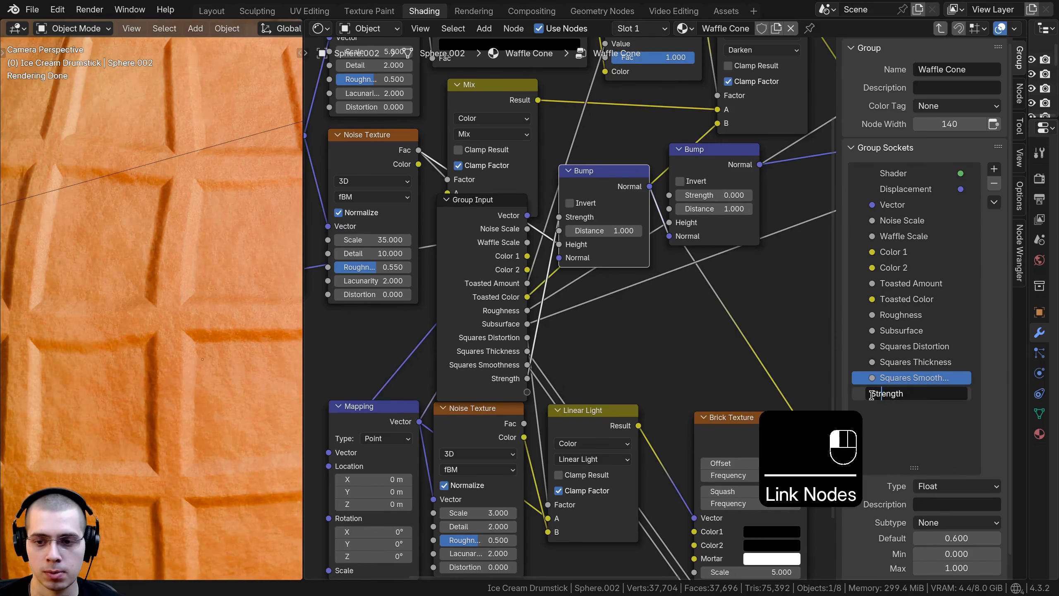
type("Noise ")
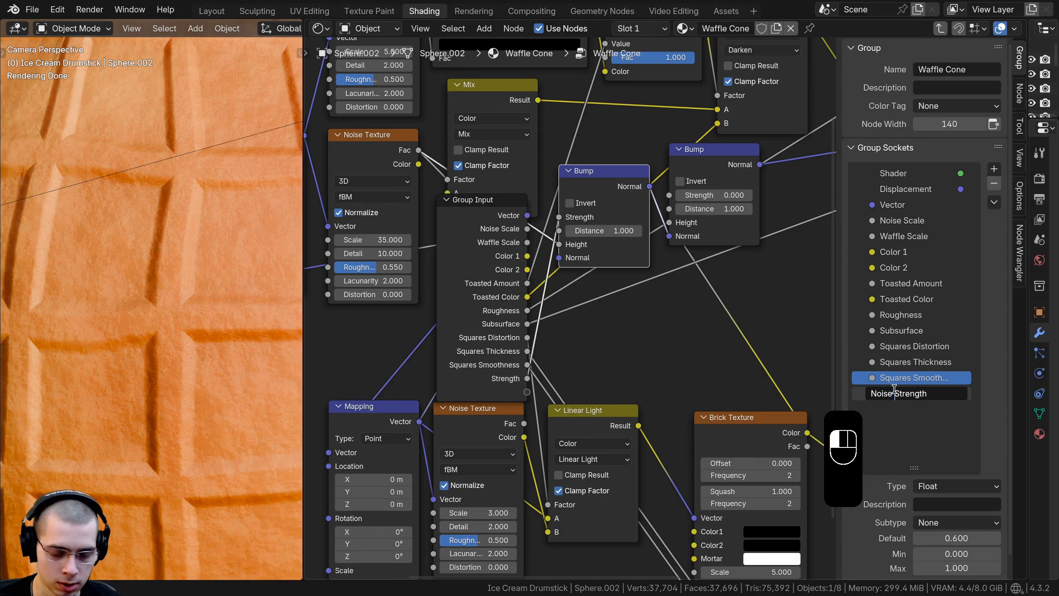
type("Bump")
key("Return")
Link the second Bump node's Strength to a new Group Input socket and rename that socket as Squares Bump Strength.
left_click_drag(694, 198, 630, 309)
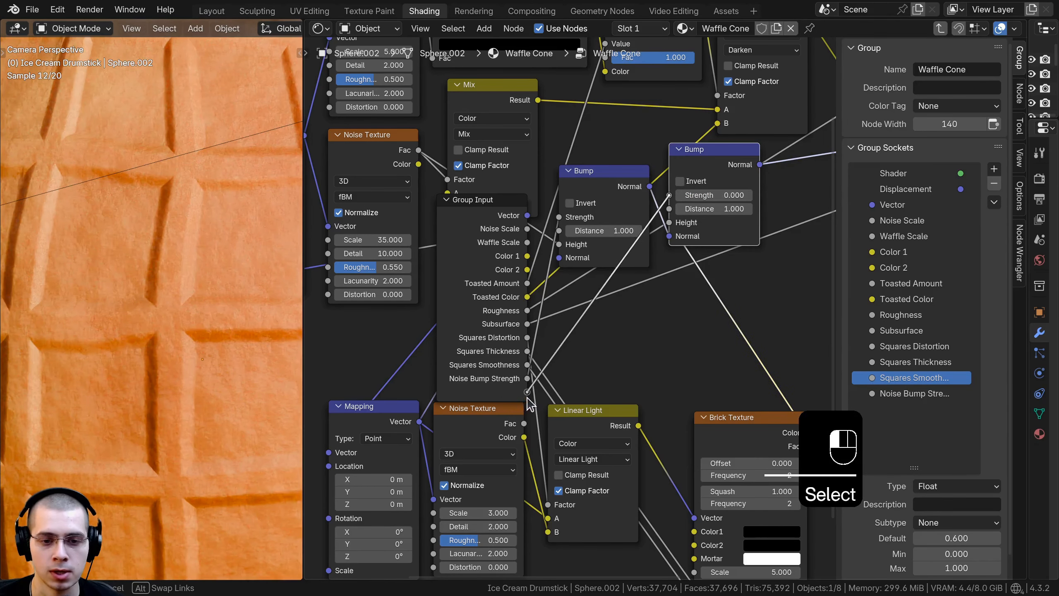
left_click_drag(529, 402, 469, 346)
double_click(884, 409)
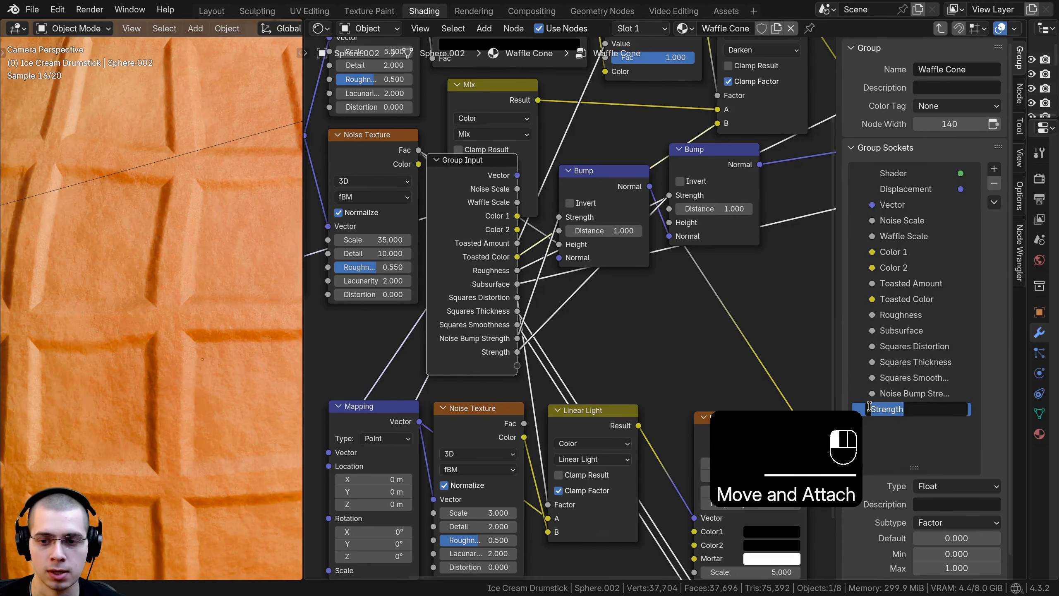
type("Square")
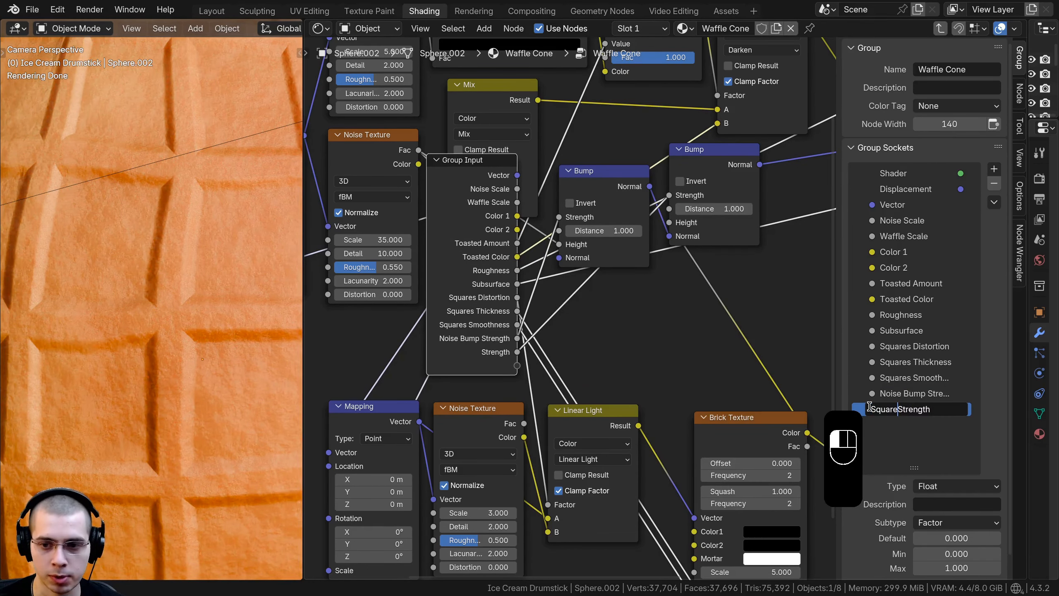
type("s Bump")
key("Return")
Link the Displacement node's Scale to a new Group Input socket and rename that socket as Displacement Scale.
scroll(591, 336, "down", 5)
middle_click_drag(591, 336, 555, 228)
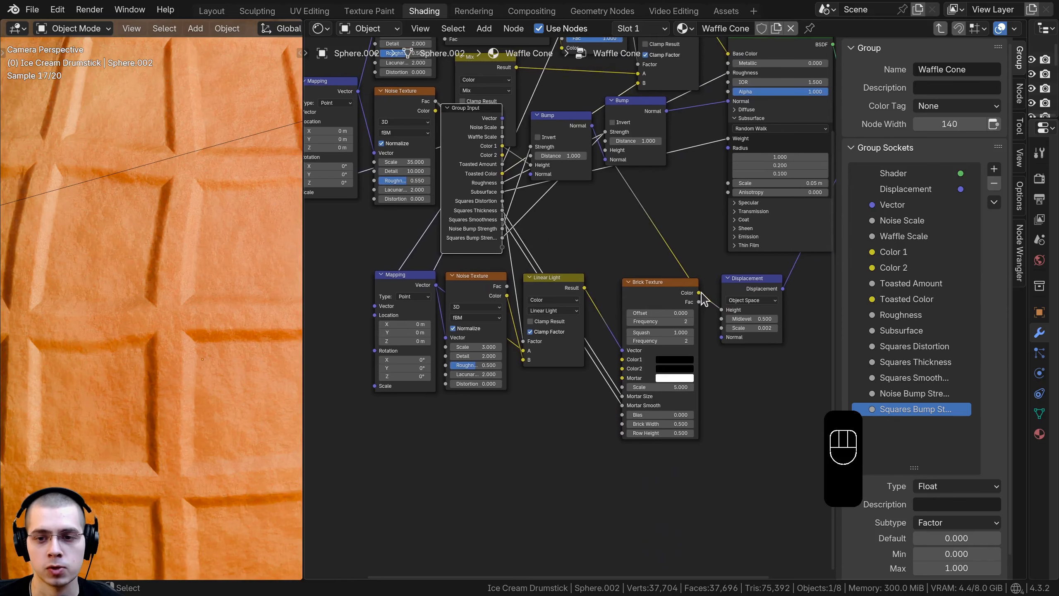
scroll(704, 302, "up", 3)
middle_click_drag(704, 301, 774, 309)
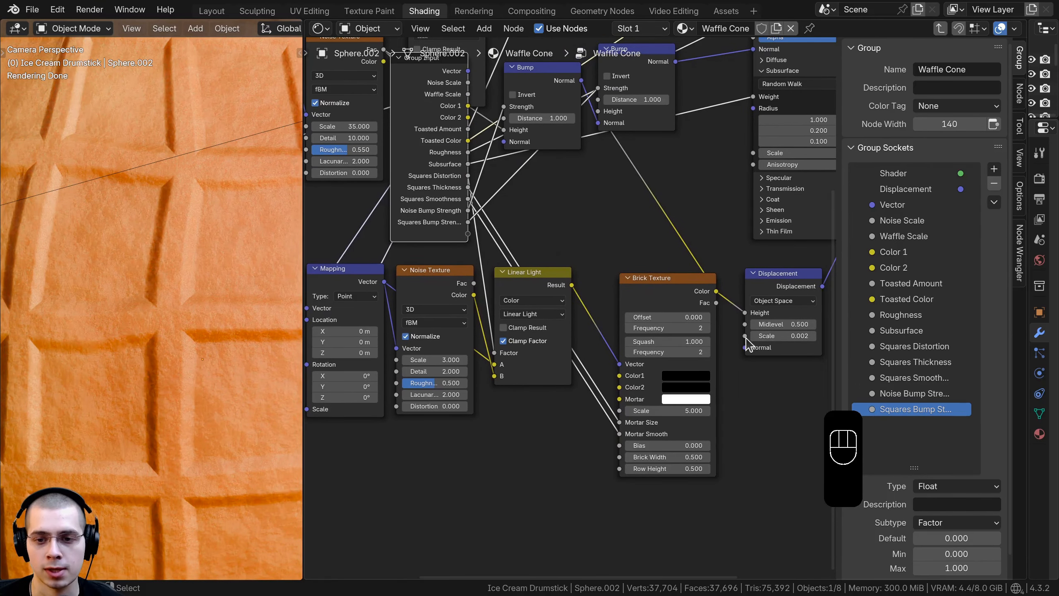
left_click_drag(745, 336, 605, 169)
left_click_drag(473, 237, 468, 235)
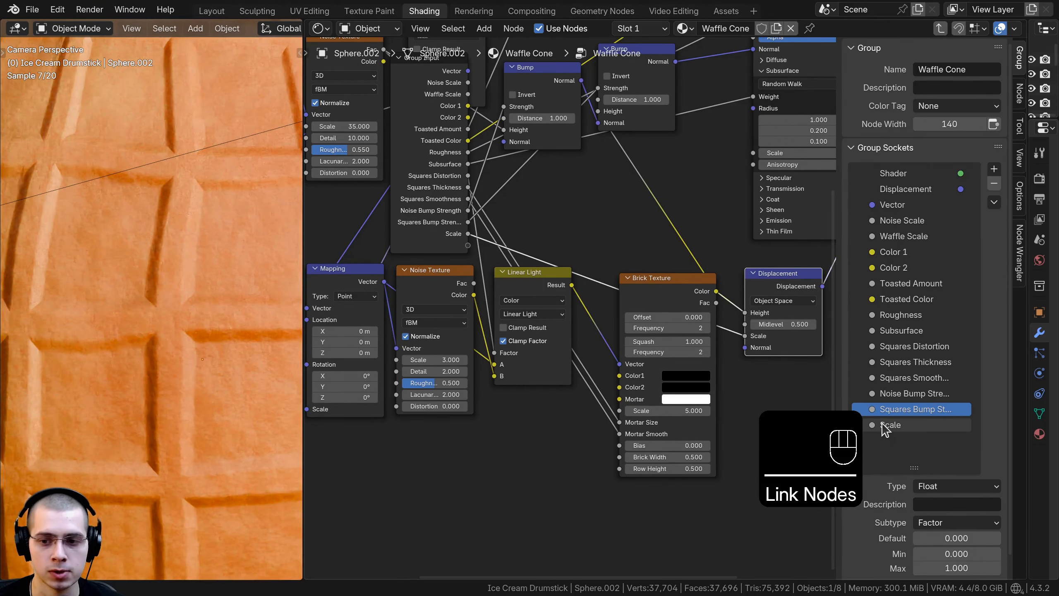
double_click(885, 427)
type("Displacement Scale")
key("Return")
Move the Group Input node ahead of the Texture Coordinate node, hide the sidebar, and exit the Waffle Cone node group.
scroll(455, 282, "down", 1)
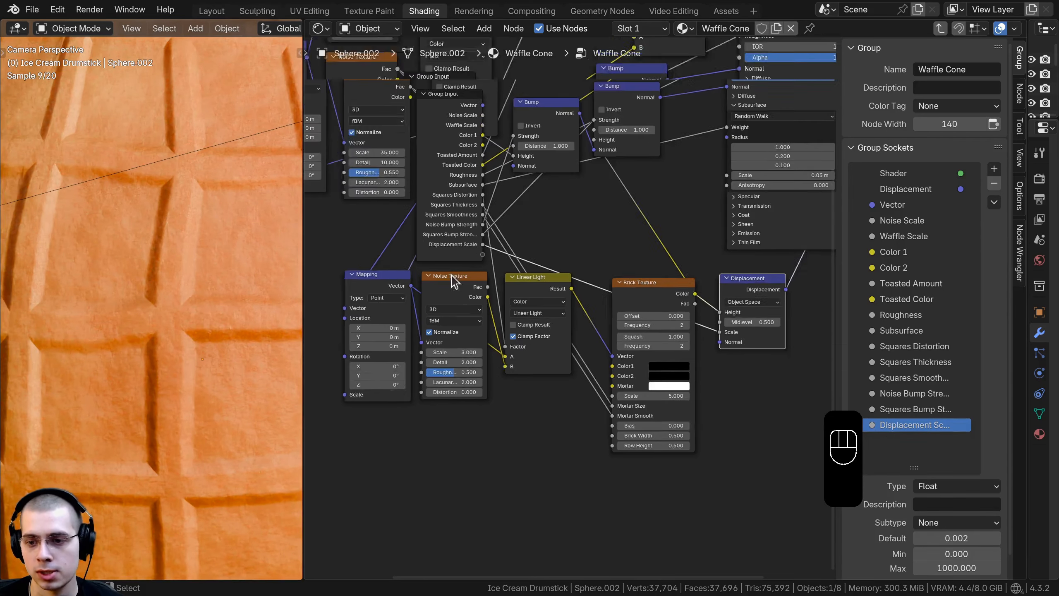
scroll(455, 282, "down", 2)
middle_click_drag(467, 215, 616, 281)
left_click(496, 248)
scroll(500, 246, "down", 2)
key("g")
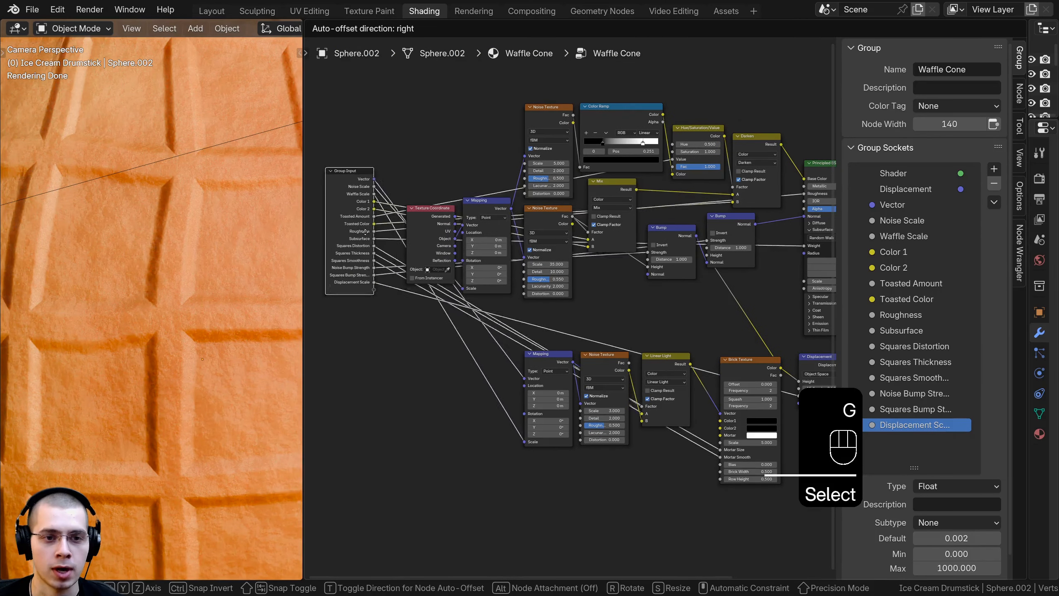
left_click(409, 246)
middle_click_drag(607, 206, 630, 225)
key("n")
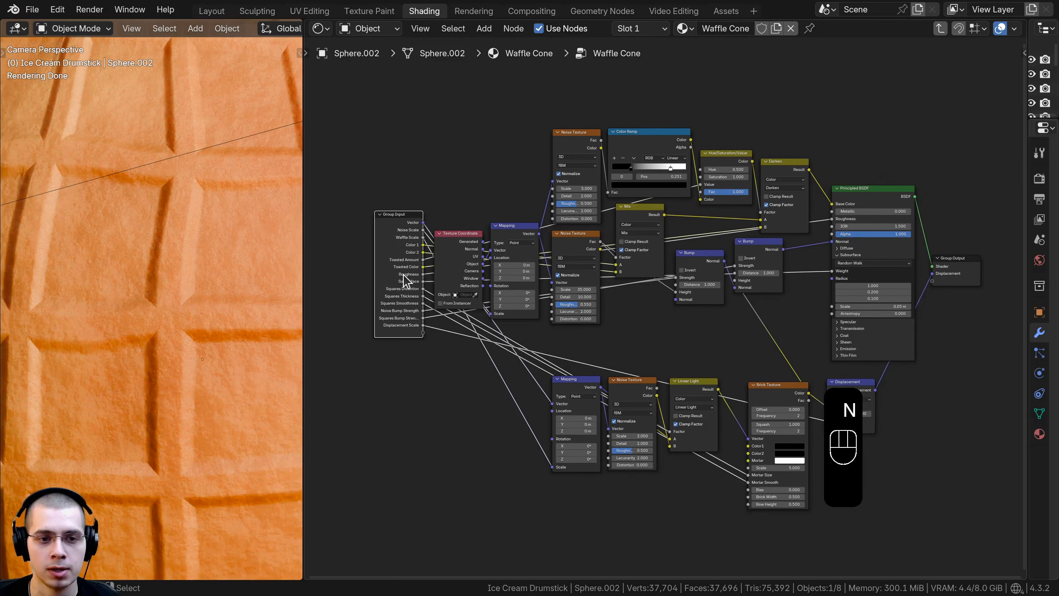
key("Tab")
Try out different Noise Scale and Waffle Scale values on the Waffle Cone group node, cancelling each change.
scroll(556, 284, "up", 4)
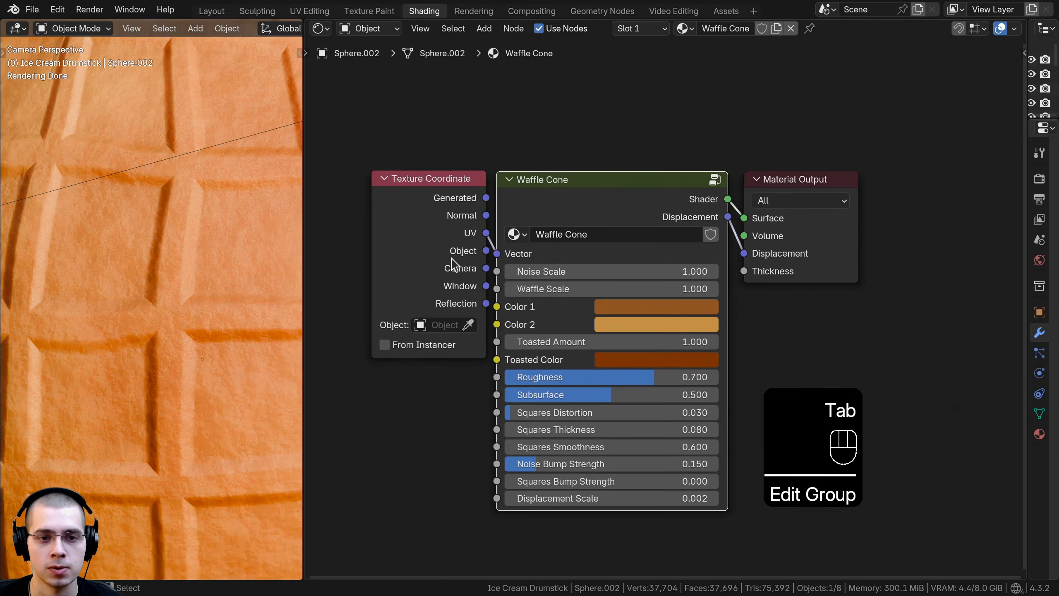
scroll(163, 291, "down", 2)
middle_click_drag(163, 291, 149, 266, "shift")
scroll(626, 251, "up", 1)
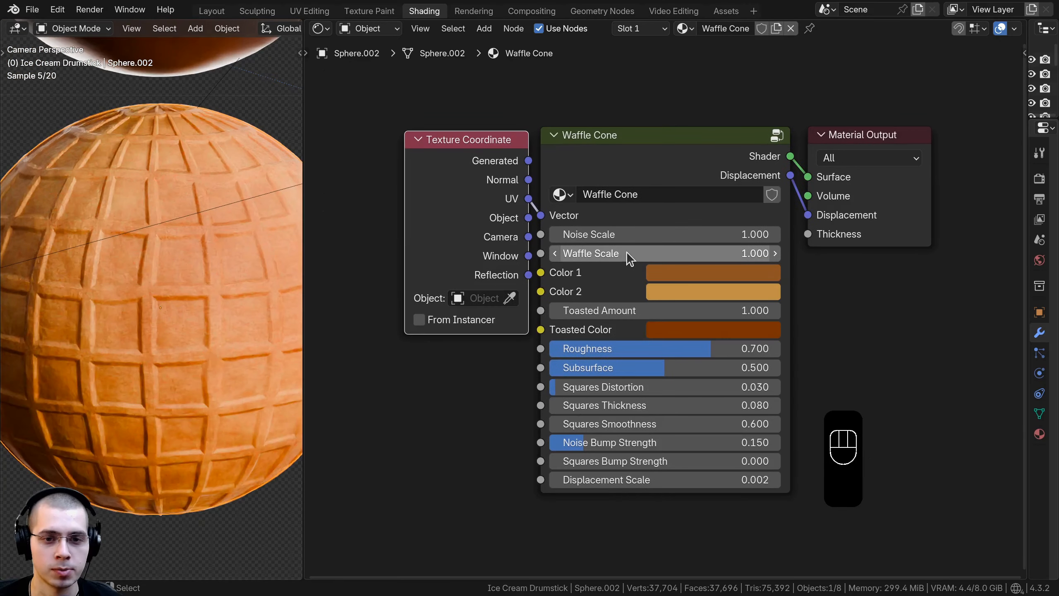
left_click_drag(625, 234, 738, 234)
right_click(626, 234)
left_click_drag(622, 253, 734, 253)
right_click(623, 253)
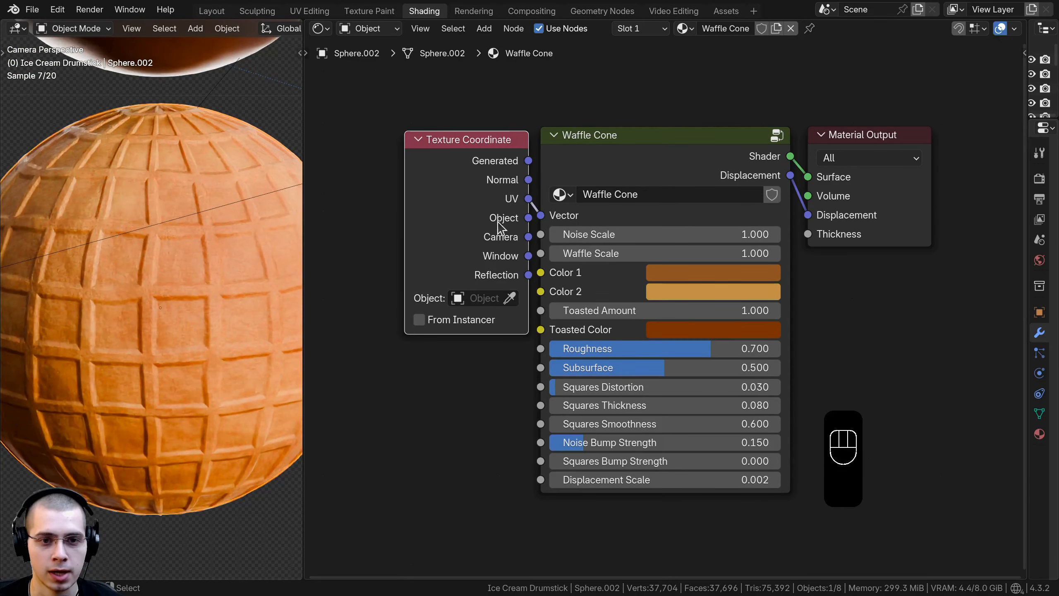
Try the Object texture coordinates in the group's Vector input, and reconnect the UV output.
mouse_move(516, 208)
left_mouse_down()
mouse_move(502, 207)
mouse_move(522, 219)
left_mouse_up()
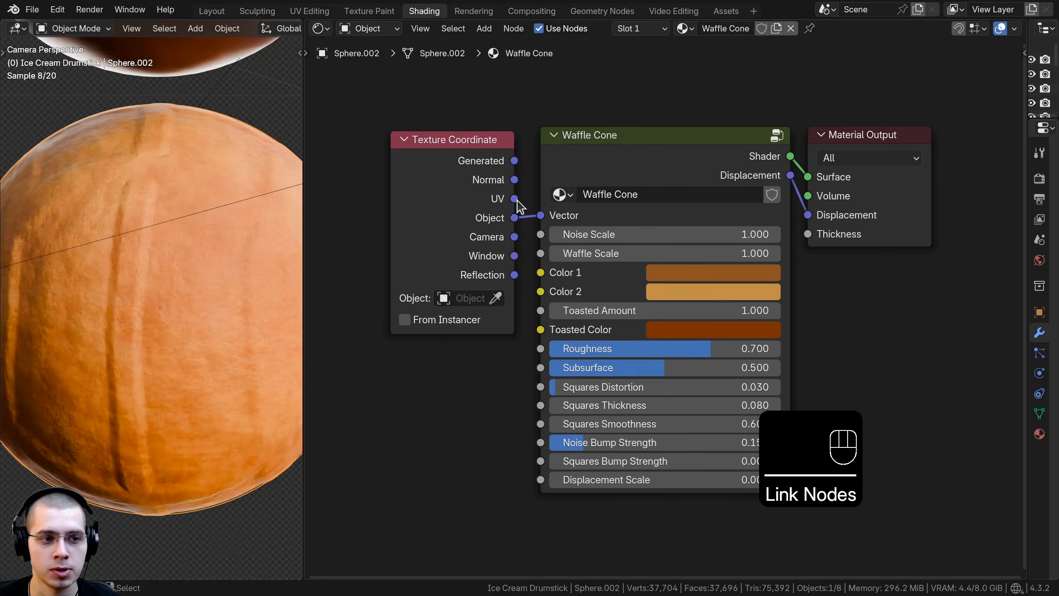
left_click_drag(517, 200, 538, 216)
left_click_drag(470, 257, 481, 256)
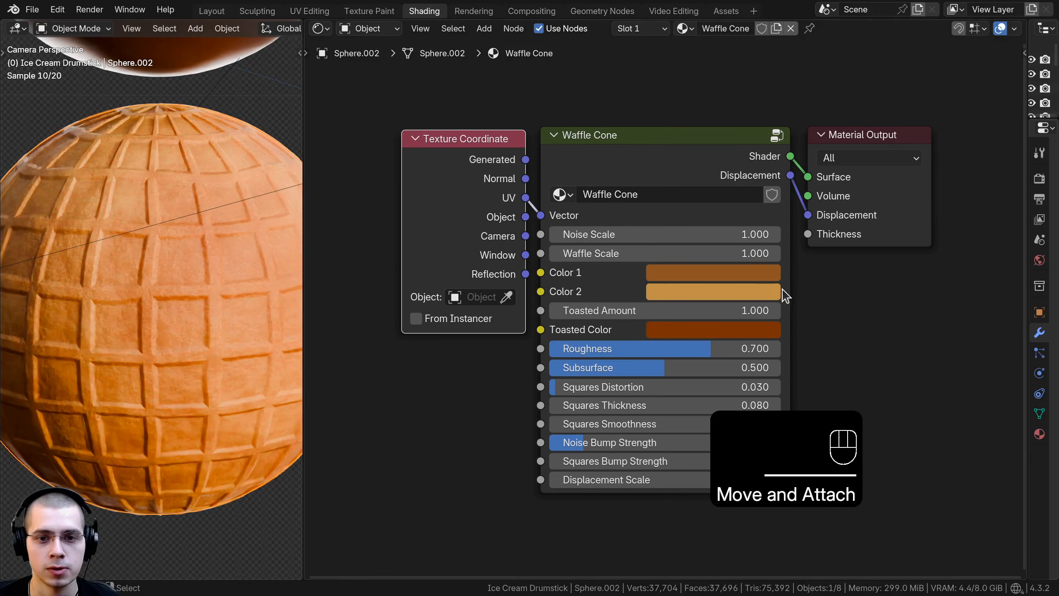
Try out the Color 1, Toasted Amount and Toasted Color inputs of the Waffle Cone group, discarding the changes.
left_click(721, 272)
left_click(747, 288)
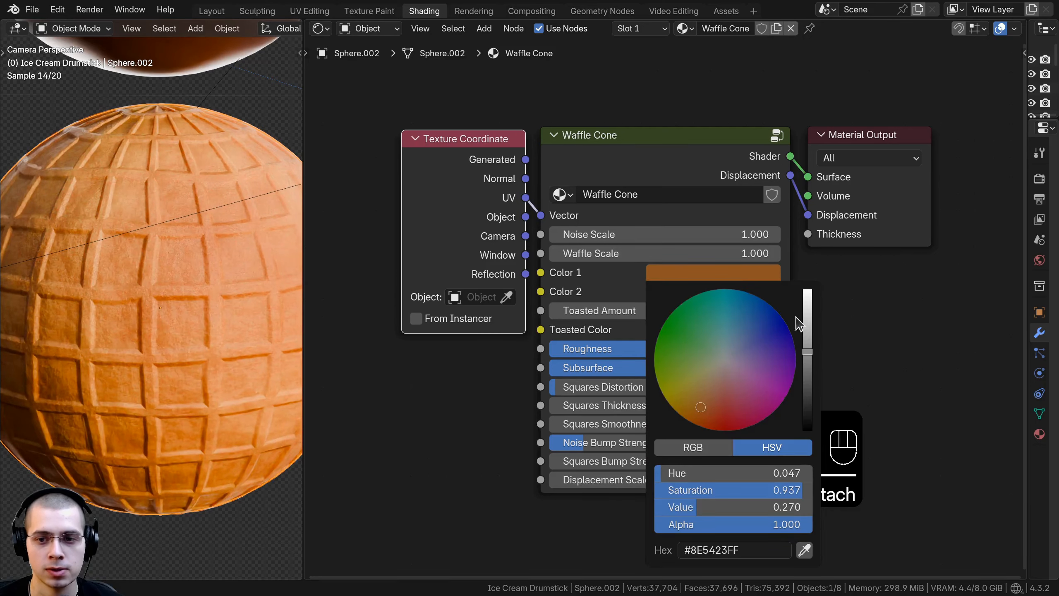
mouse_move(586, 312)
left_mouse_down()
mouse_move(655, 311)
mouse_move(542, 311)
mouse_move(597, 311)
left_mouse_up()
right_click(597, 312)
scroll(137, 362, "down", 1)
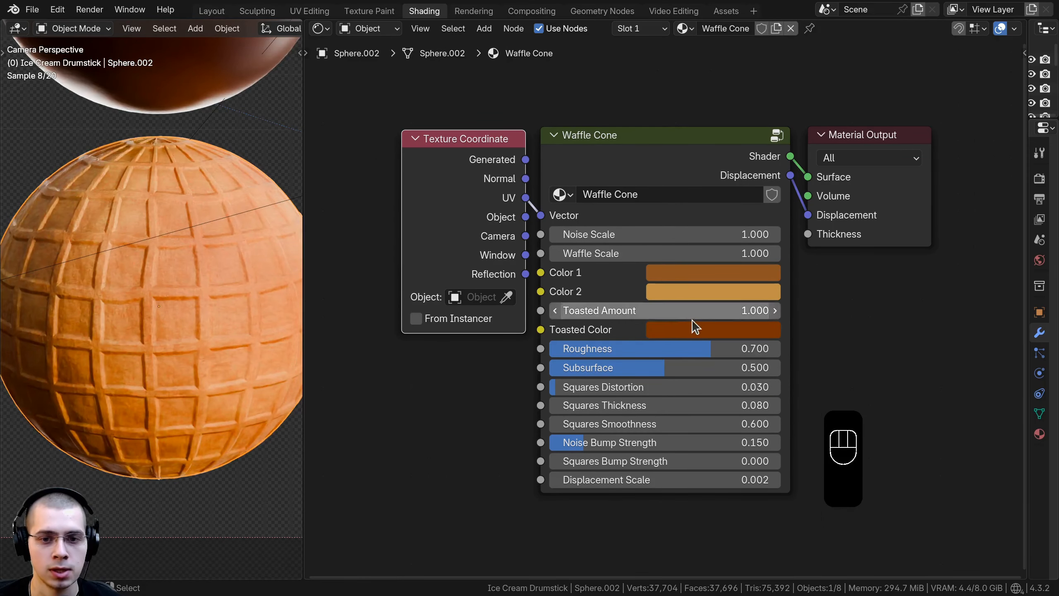
left_click(710, 330)
left_click_drag(696, 175, 728, 176)
key("Escape")
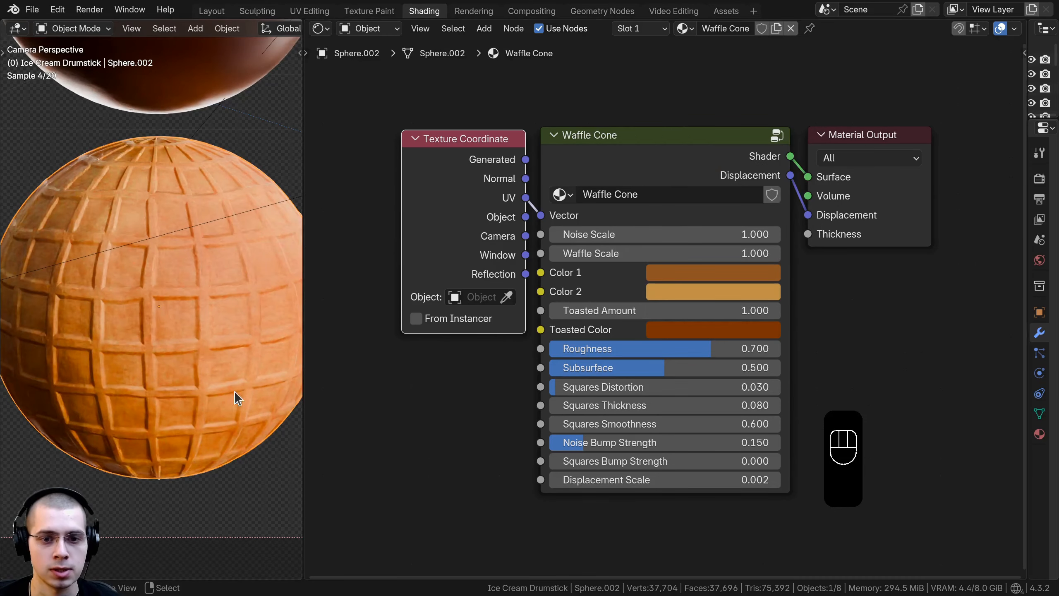
Try out the roughness, subsurface, squares, bump strength and displacement inputs of the Waffle Cone group, discarding the changes, and deselect all nodes.
left_click_drag(709, 349, 690, 368)
right_click(627, 348)
right_click(690, 368)
left_click_drag(622, 389, 654, 389)
right_click(654, 389)
left_click_drag(597, 405, 650, 461)
right_click(613, 406)
right_click(567, 424)
right_click(678, 442)
right_click(651, 461, "shift")
mouse_move(594, 480)
left_mouse_down("shift")
mouse_move(621, 479)
mouse_move(594, 479)
left_mouse_up("shift")
scroll(607, 332, "down", 1)
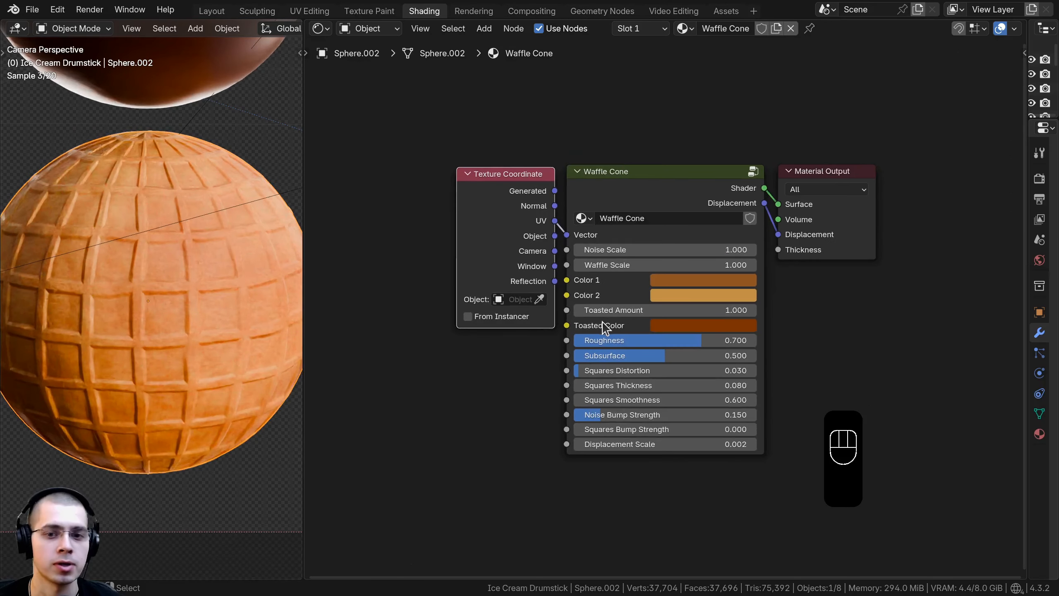
key("a")
scroll(557, 246, "up", 1)
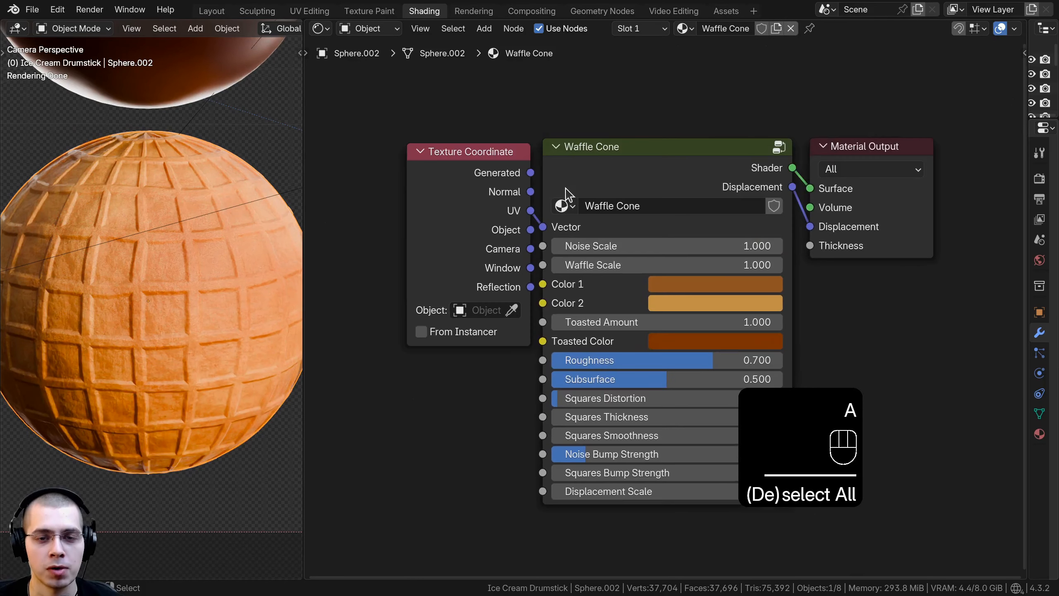
left_click(499, 163)
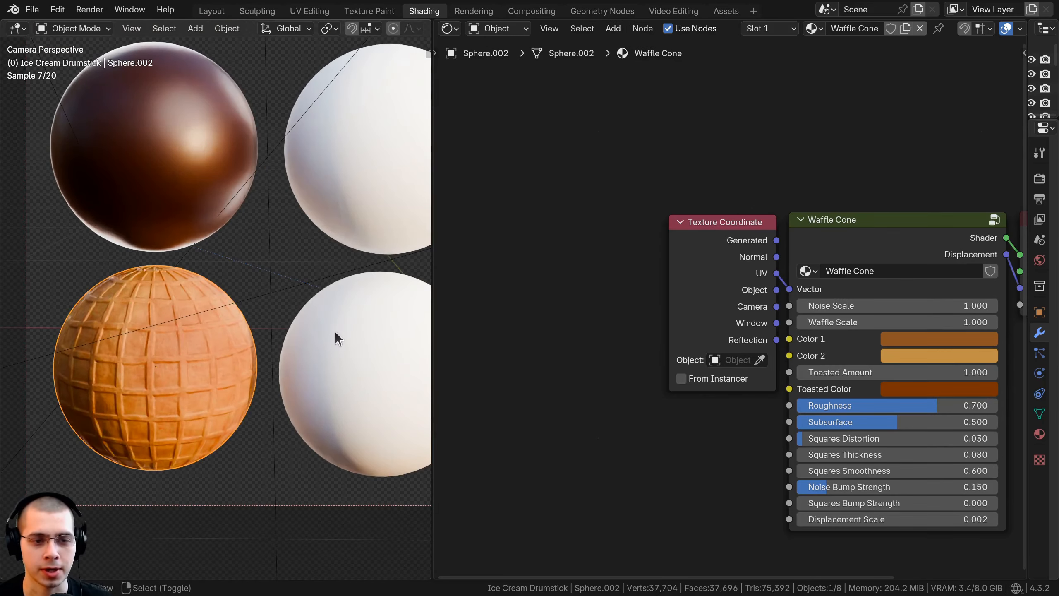
Select the plain white sphere beside the waffle cone sphere and give it a new material named Smooth Ice Cream.
middle_click_drag(321, 361, 273, 346, "shift")
left_click(313, 297)
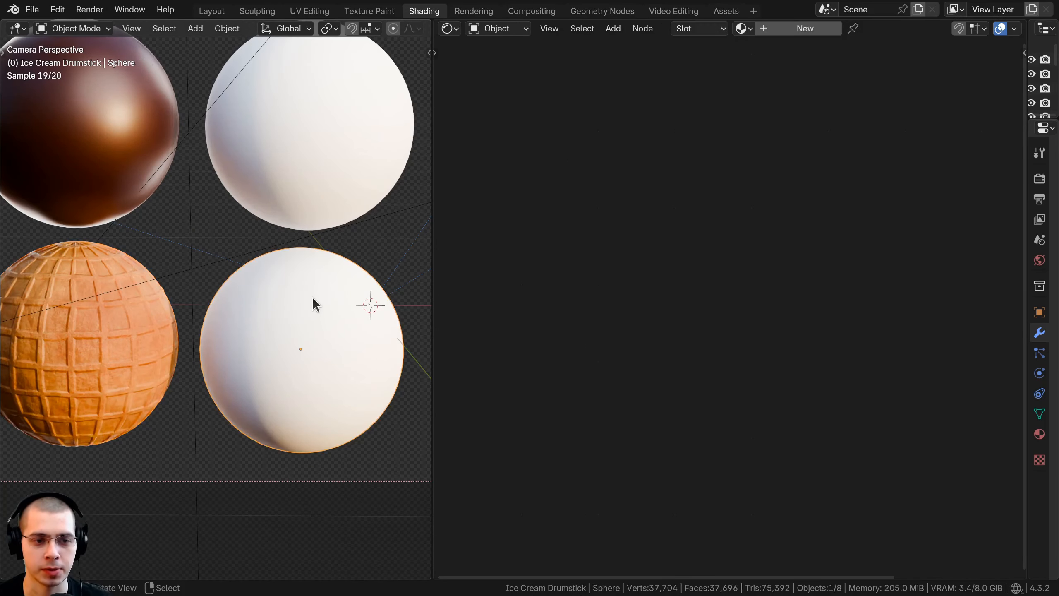
middle_click_drag(342, 299, 361, 283, "shift")
left_click(773, 30)
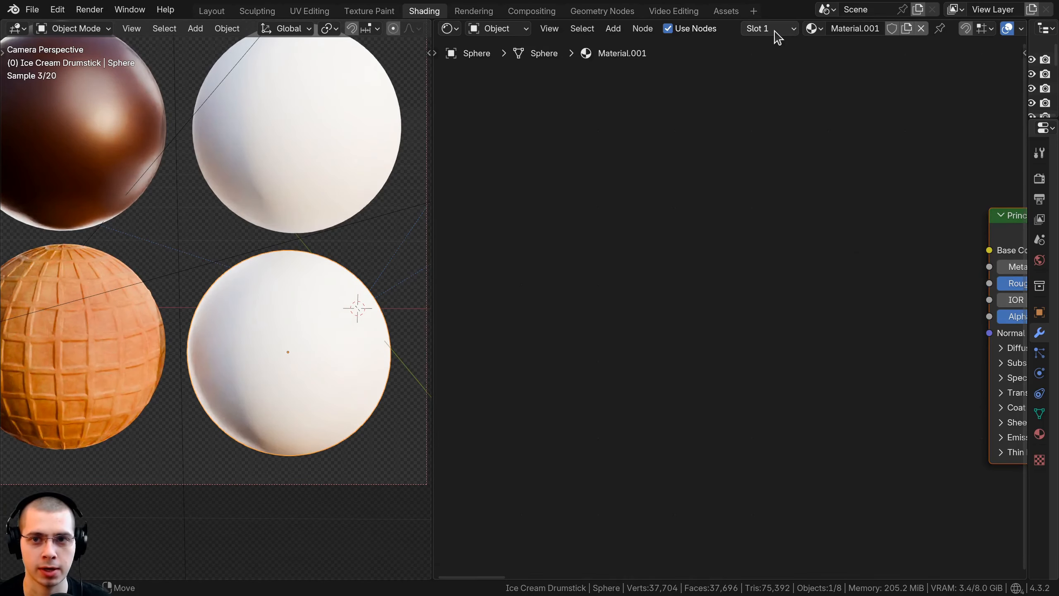
key("Return")
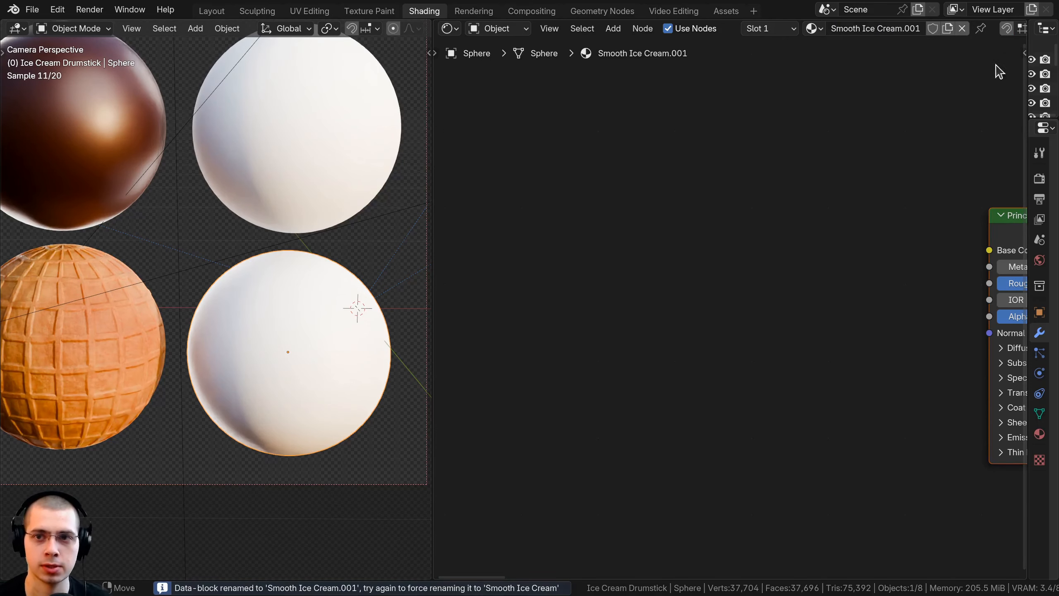
Set the Principled BSDF's Base Color to a light cream, hex FFE5CAFF.
middle_click_drag(842, 228, 649, 234)
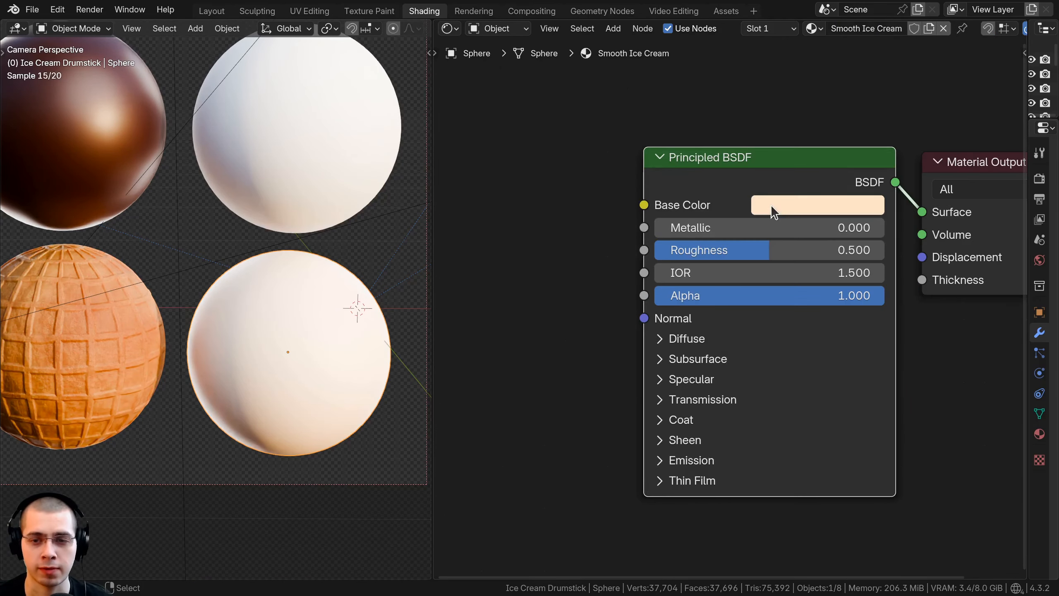
middle_click_drag(771, 205, 755, 189)
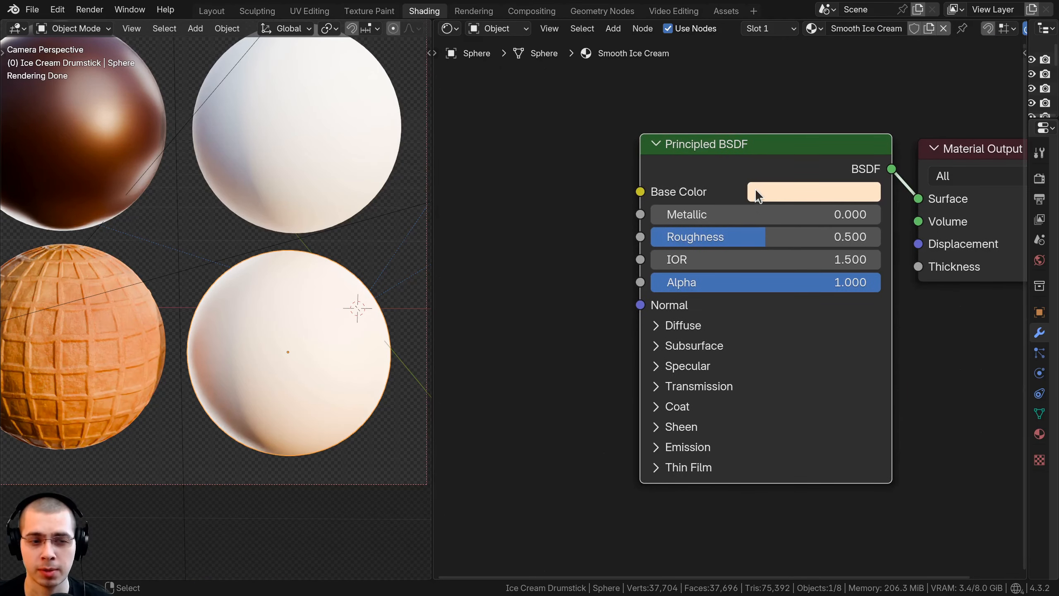
left_click(786, 189)
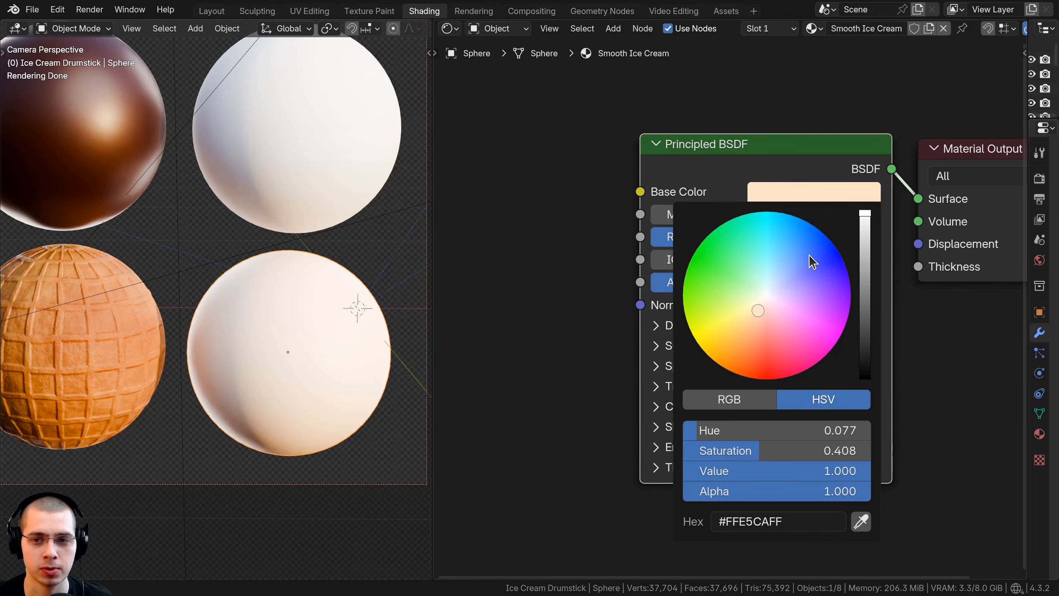
middle_click_drag(336, 346, 330, 336, "shift")
middle_click_drag(699, 283, 695, 271)
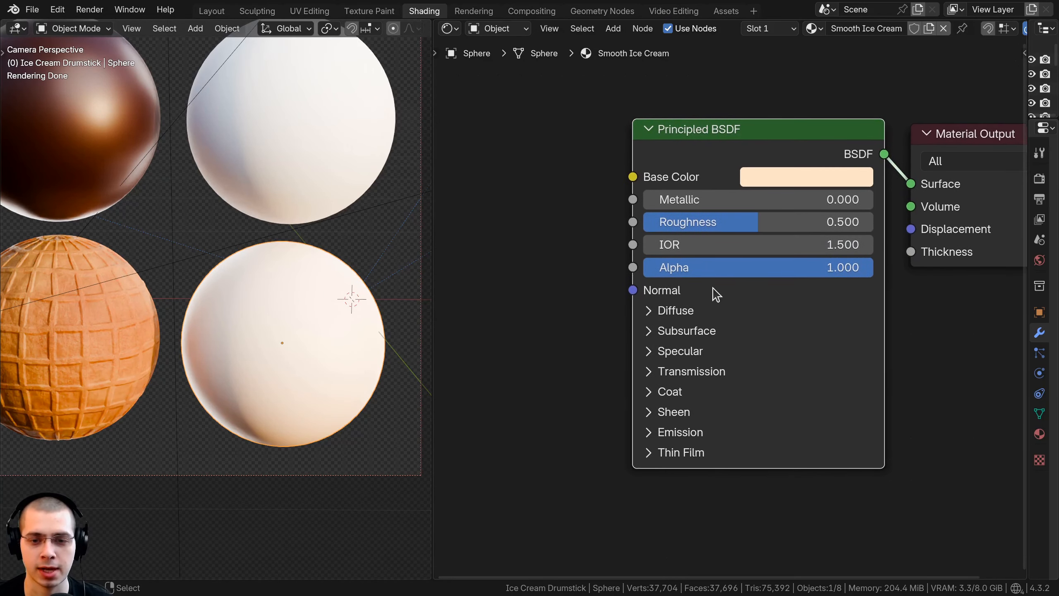
Set the Principled BSDF's Subsurface Weight to 1.000 and shift the node slightly toward the Material Output.
scroll(707, 291, "down", 1)
left_click(644, 291)
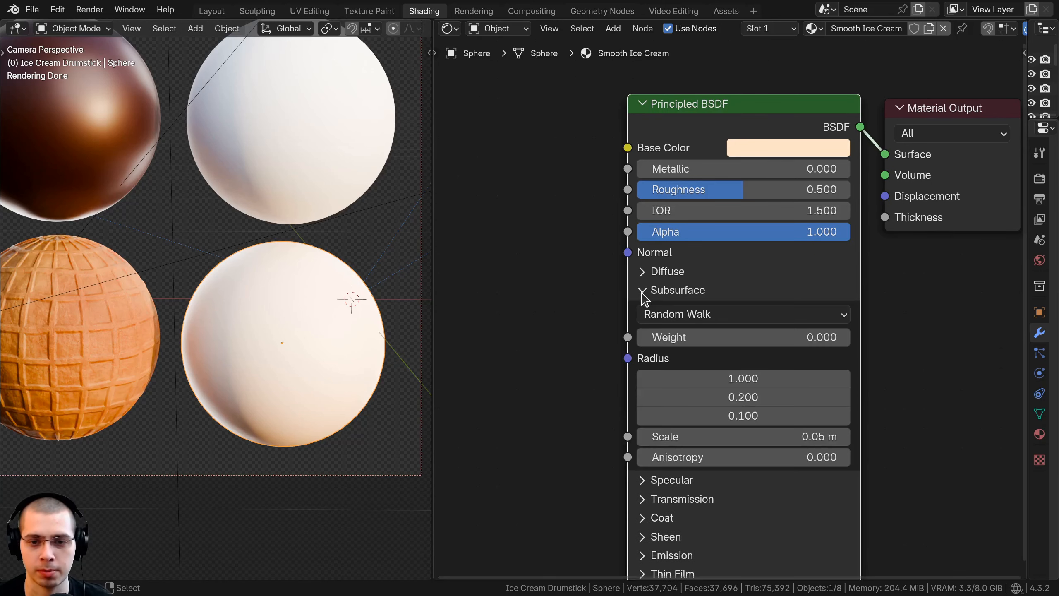
scroll(658, 304, "down", 2, "shift")
left_click_drag(664, 297, 765, 301)
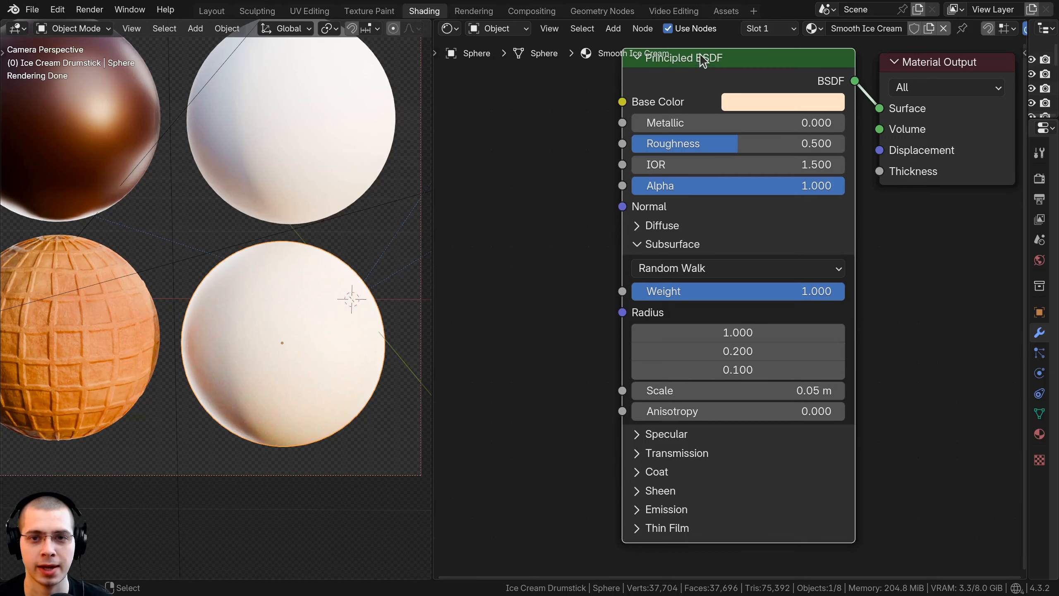
left_click_drag(703, 61, 715, 64)
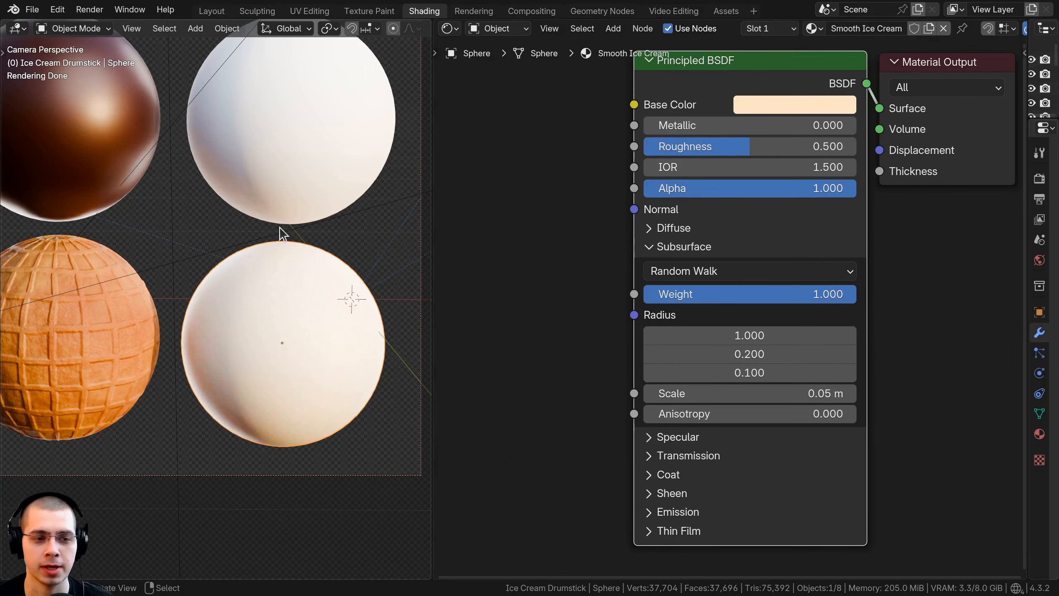
Add a Noise Texture node in the empty space before the Principled BSDF.
scroll(554, 299, "down", 1)
middle_click_drag(709, 296, 762, 292)
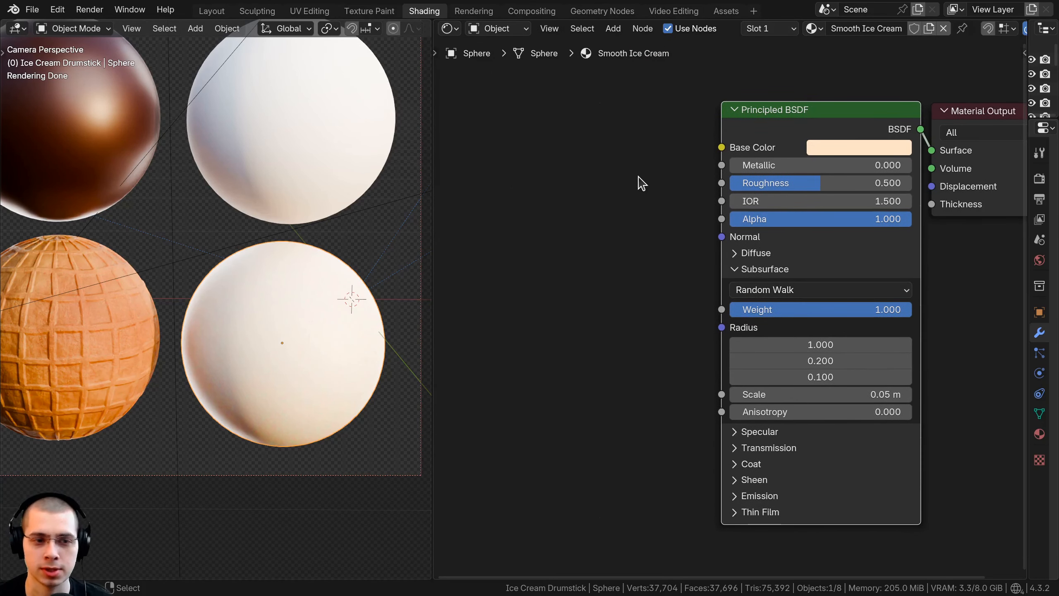
key("shift+a")
left_click(633, 173)
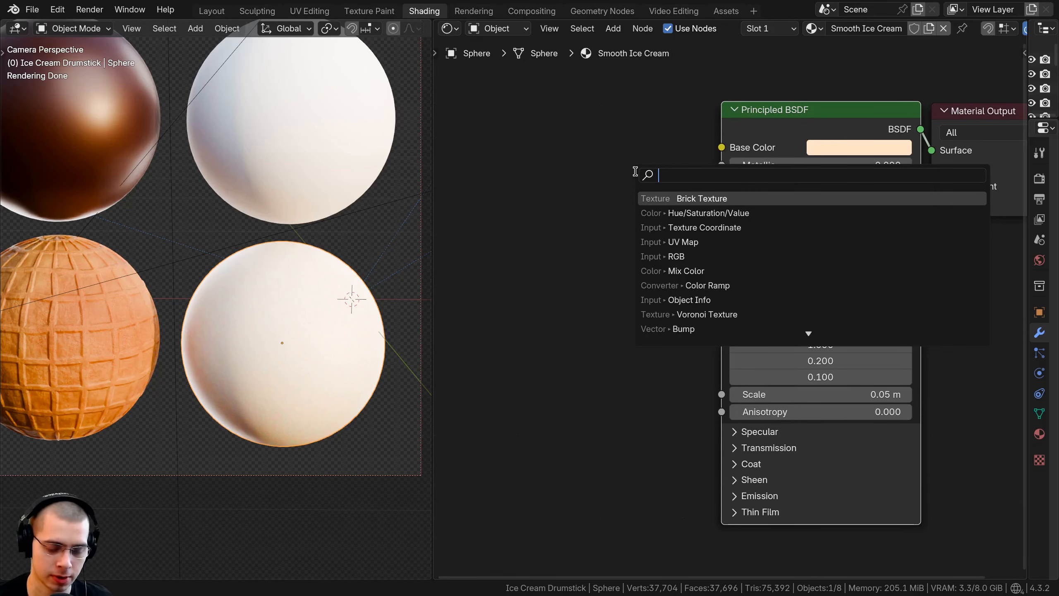
type("noise")
key("Return")
left_click(475, 162)
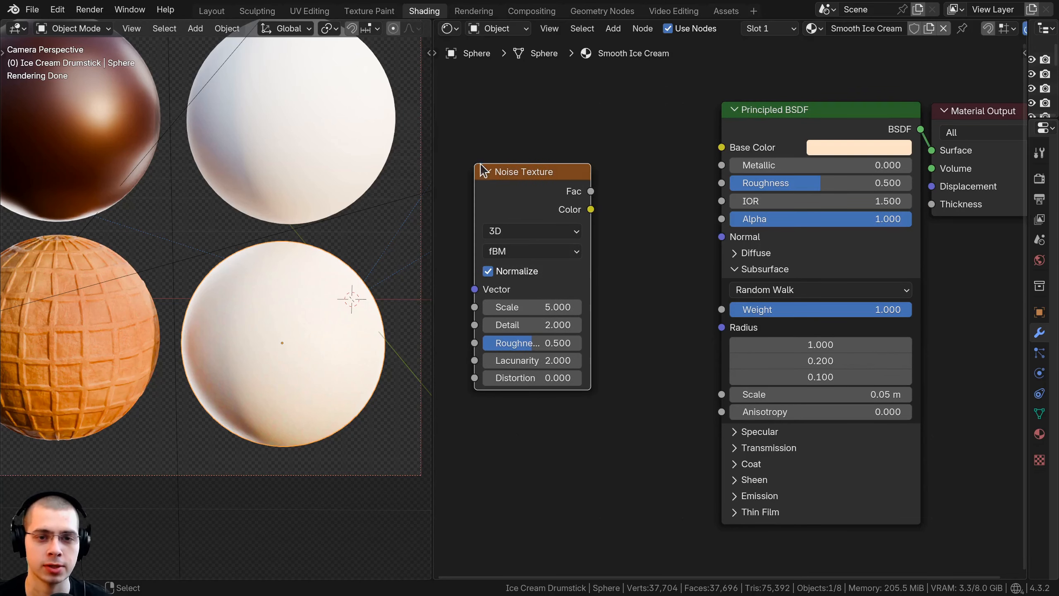
Add Texture Coordinate and Mapping nodes linked to the Noise Texture's Vector input.
scroll(492, 167, "down", 3)
middle_click_drag(495, 168, 653, 230)
key("ctrl+t")
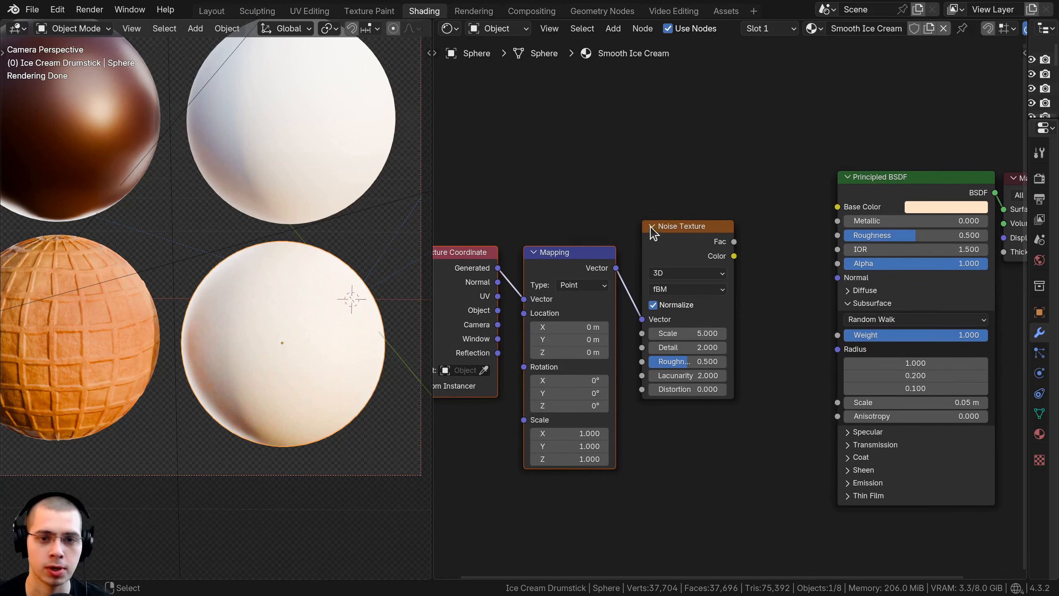
middle_click_drag(518, 302, 672, 252)
scroll(663, 246, "up", 3)
middle_click_drag(606, 247, 574, 257)
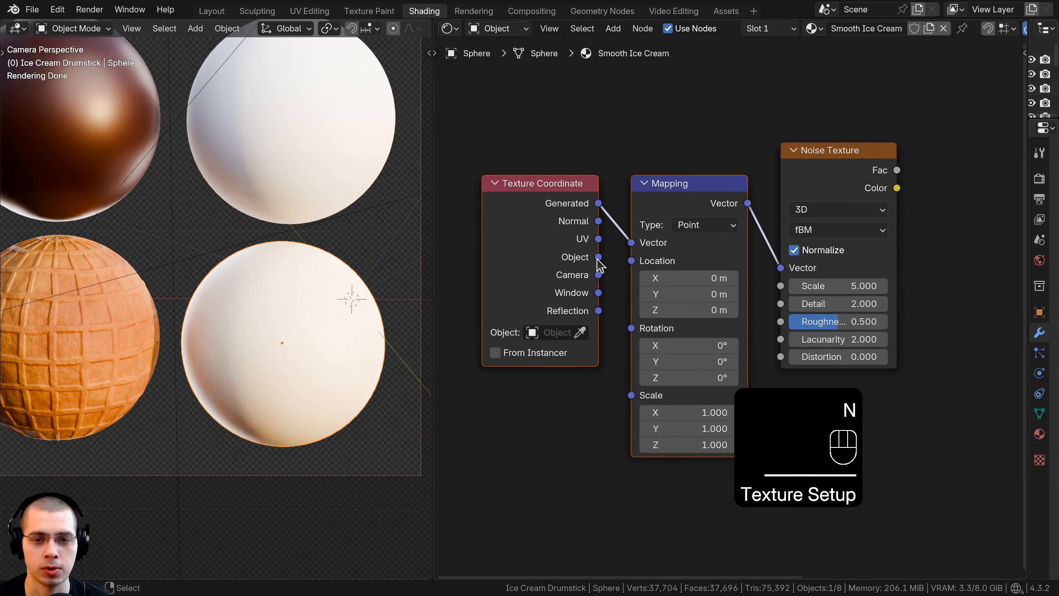
Link the Texture Coordinate's Object output to the Mapping node's Vector input and reposition the texture nodes.
left_click_drag(636, 243, 635, 243)
left_click_drag(585, 242, 601, 244)
left_click(575, 240)
key("b")
mouse_move(590, 172)
left_mouse_down()
mouse_move(702, 226)
mouse_move(726, 223)
mouse_move(726, 197)
left_mouse_up()
key("g")
left_click(717, 198)
key("a")
Preview the Noise Texture's output on the Smooth Ice Cream sphere and frame the sphere closely.
middle_click_drag(806, 200, 678, 222)
left_click(678, 223, "ctrl+shift")
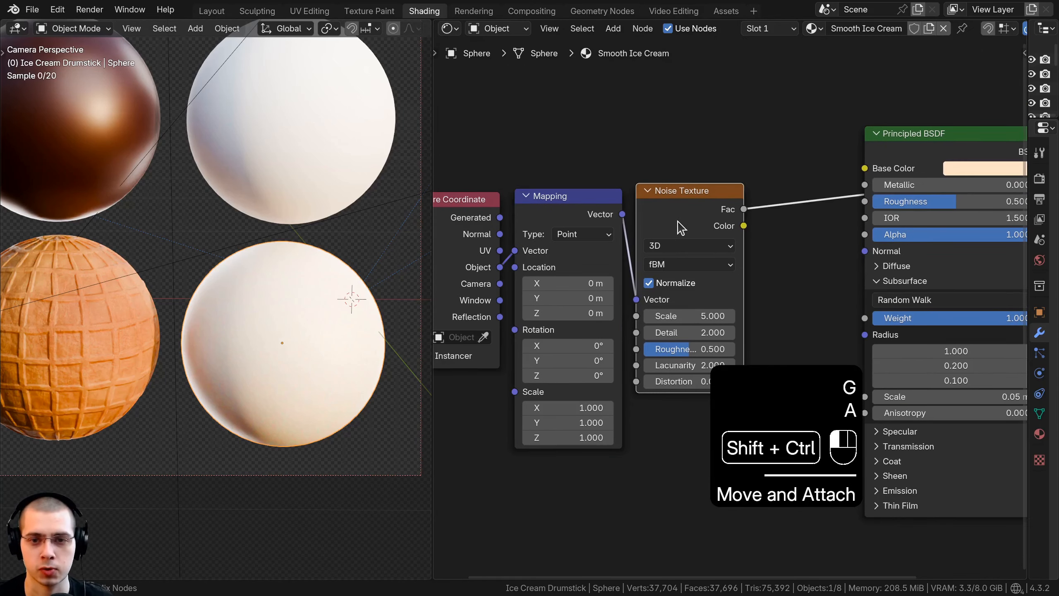
middle_click_drag(647, 259, 694, 237)
scroll(696, 239, "up", 1)
scroll(209, 330, "up", 3)
middle_click_drag(202, 331, 68, 288, "shift")
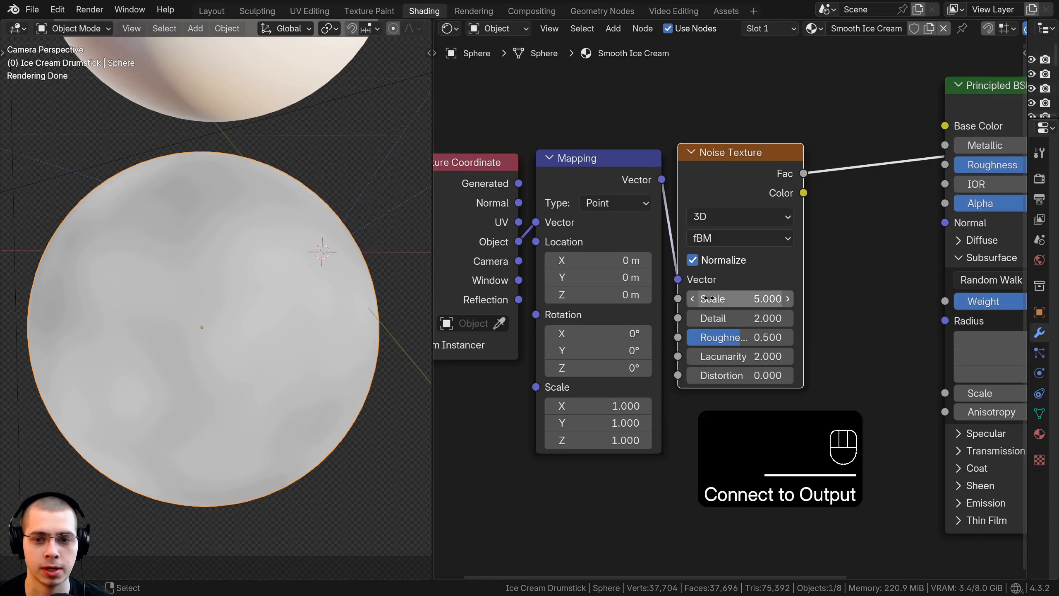
Set the Noise Texture's Scale to 250, Detail to 9 and Roughness to 0.6.
scroll(712, 300, "up", 3)
left_click(772, 300)
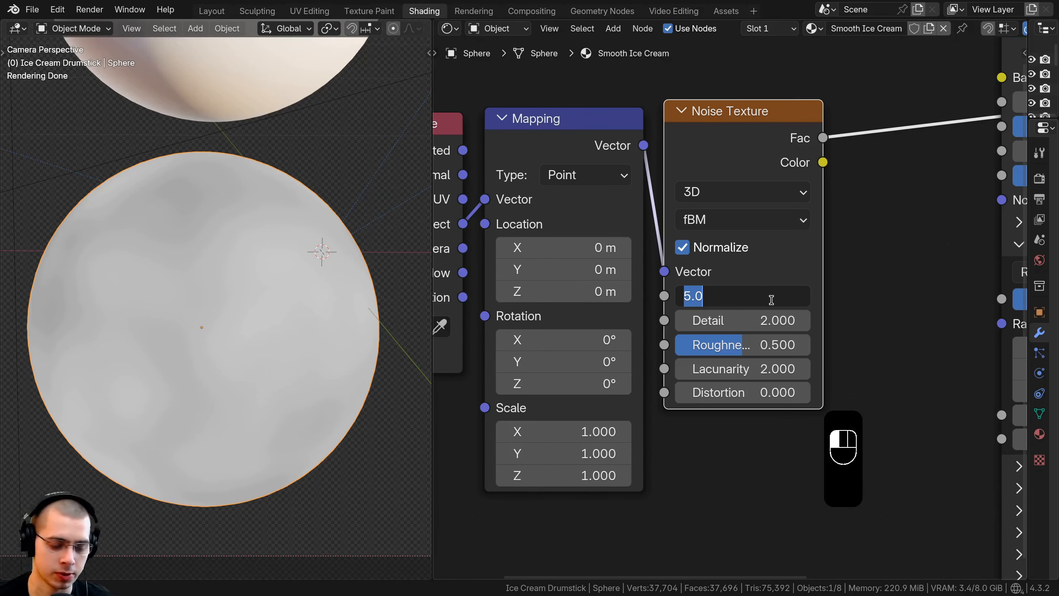
type("250")
key("Return")
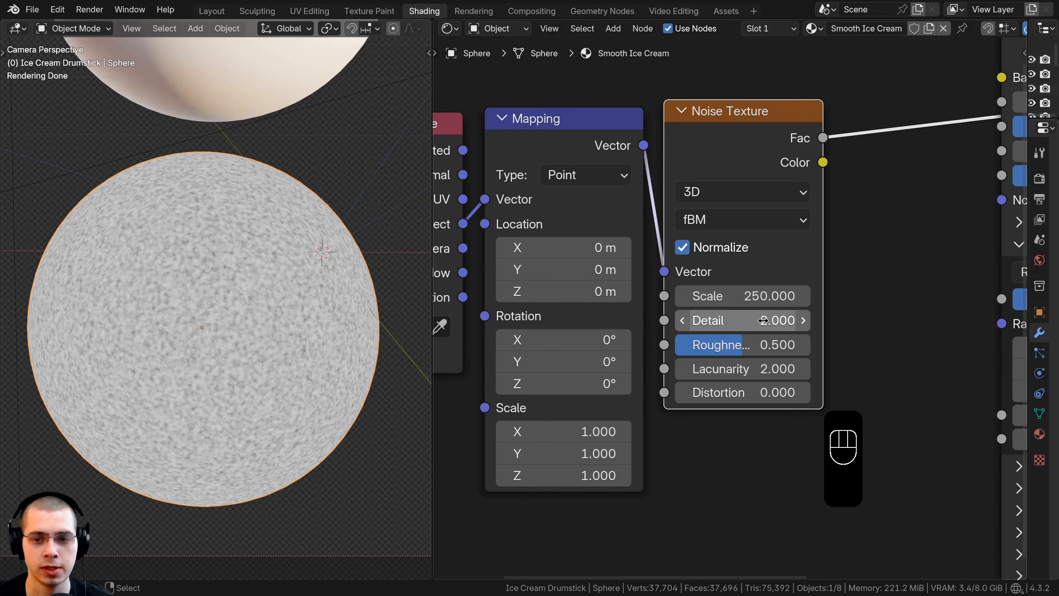
left_click(756, 320)
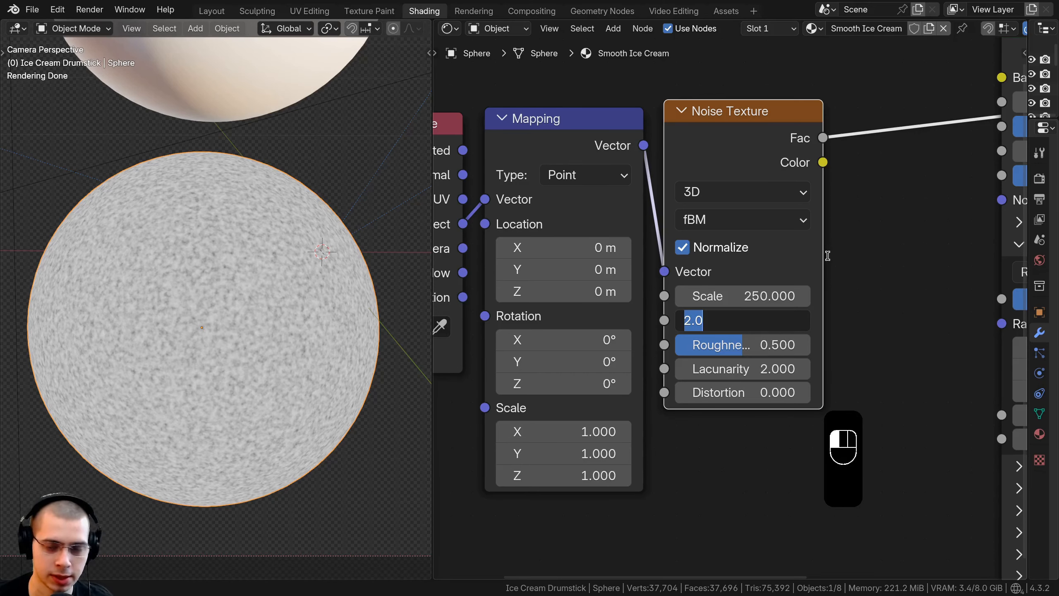
type("9")
key("Return")
left_click(744, 345)
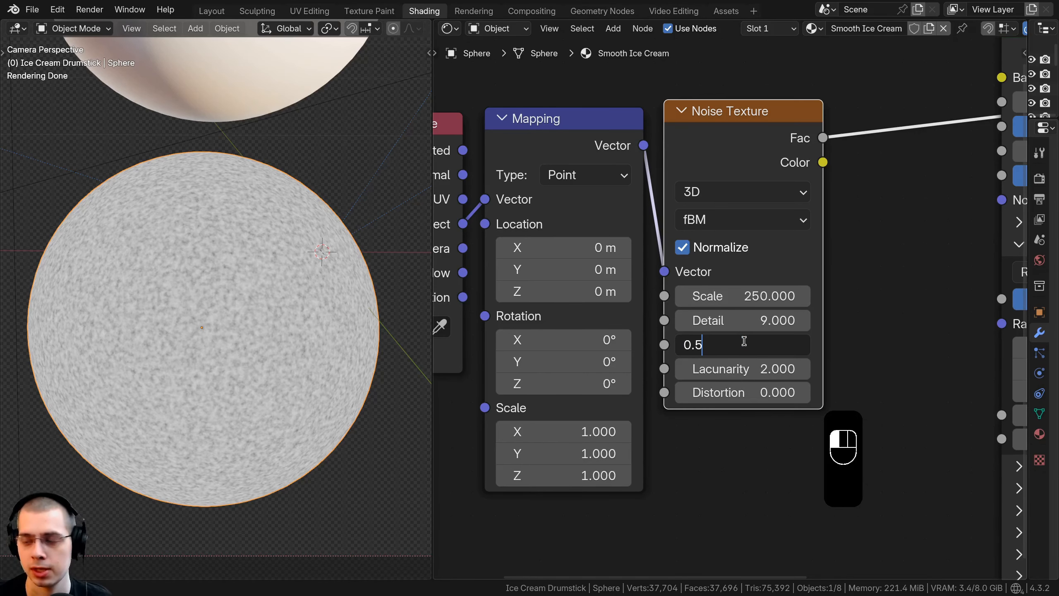
key("Return")
Link the Noise Texture's Fac output to the Principled BSDF's Normal input and preview the Principled BSDF again.
scroll(742, 343, "down", 5)
middle_click_drag(742, 343, 602, 307)
left_click_drag(784, 221, 776, 210)
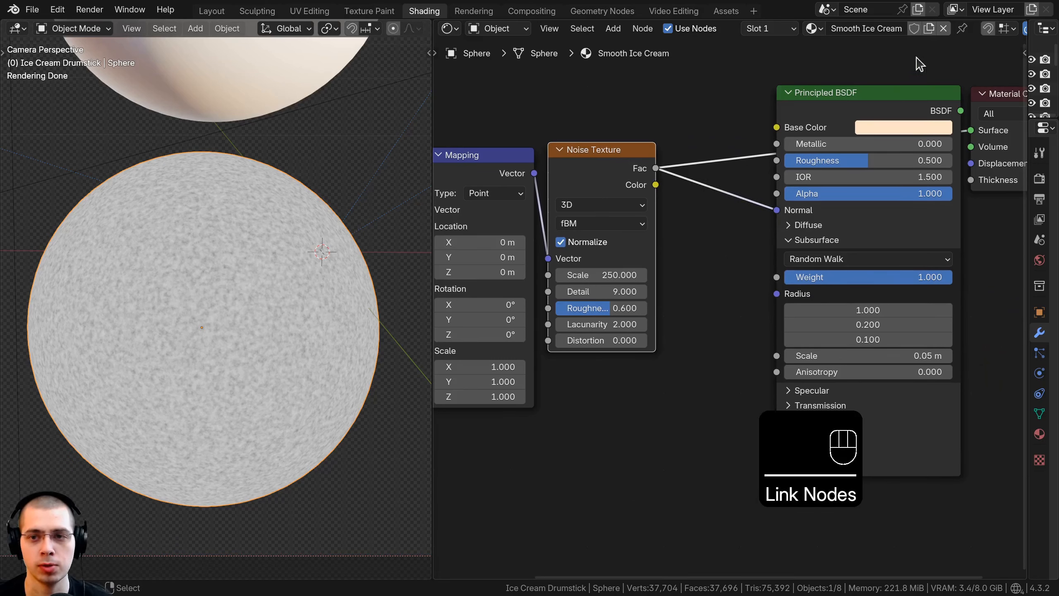
left_click(865, 113, "ctrl+shift")
Insert a Bump node on the link between the Noise Texture and the Principled BSDF's Normal input.
key("shift+a")
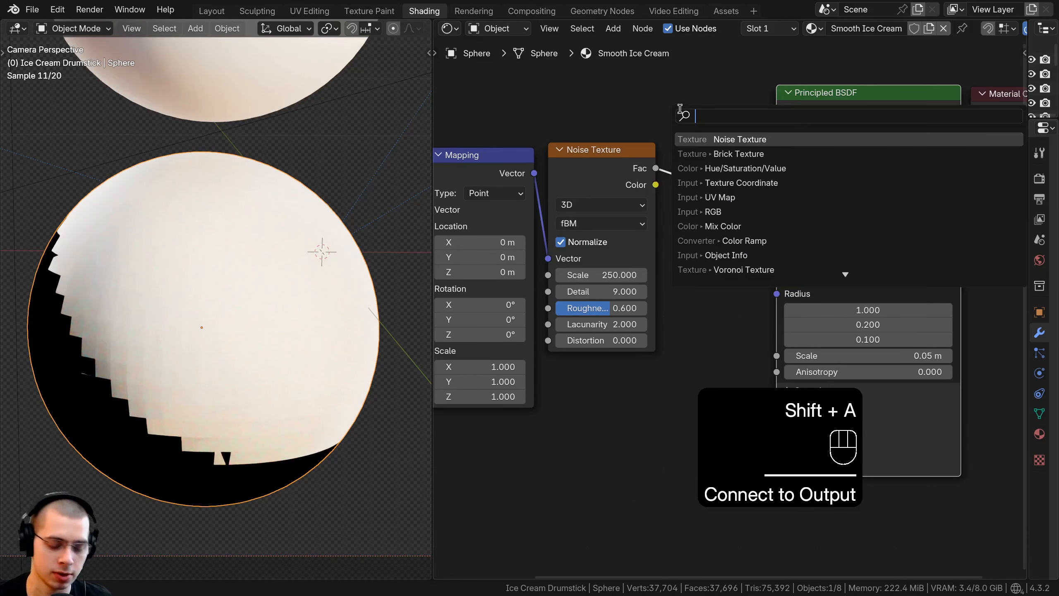
type("bum")
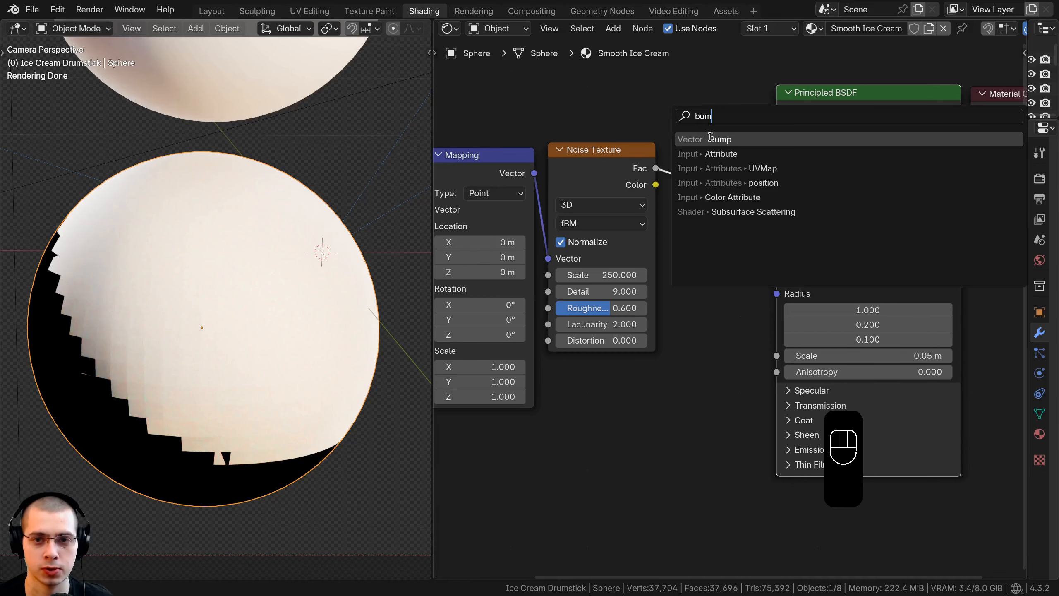
left_click(710, 139)
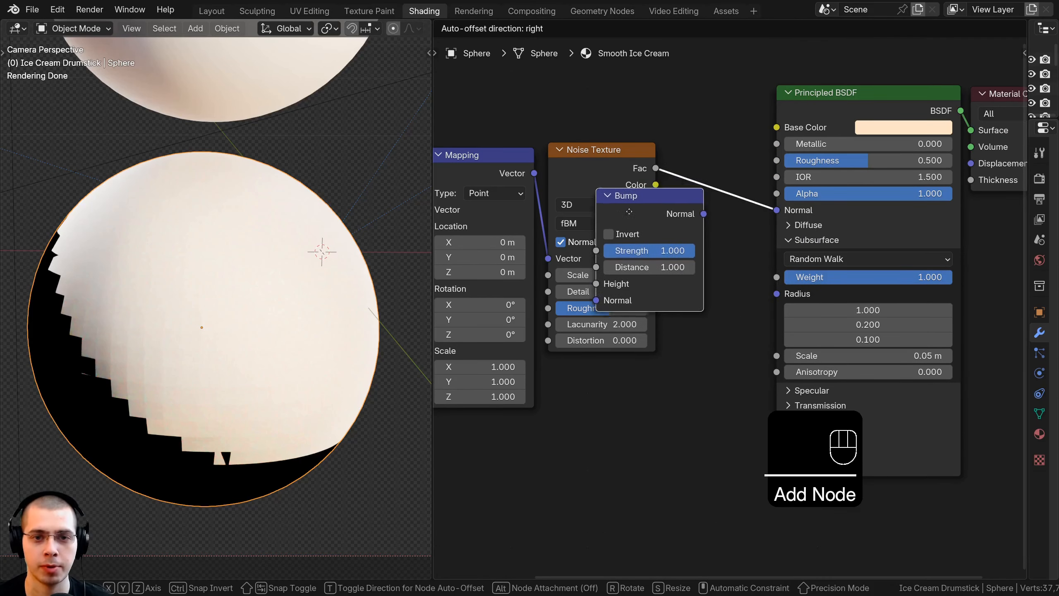
left_click(685, 160)
mouse_move(619, 151)
left_mouse_down()
mouse_move(582, 148)
mouse_move(619, 156)
left_mouse_up()
Reroute the Noise Texture's Fac link from the Bump node's Normal input to its Height input and shift the Bump node slightly.
left_click_drag(689, 275, 665, 178)
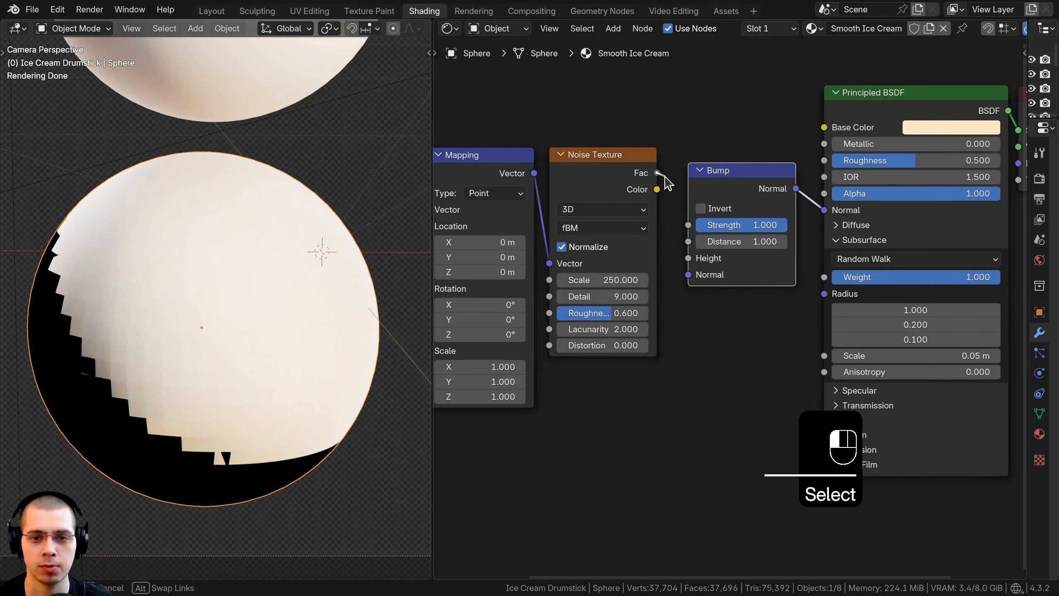
left_click_drag(687, 255, 688, 258)
left_click_drag(735, 177, 745, 174)
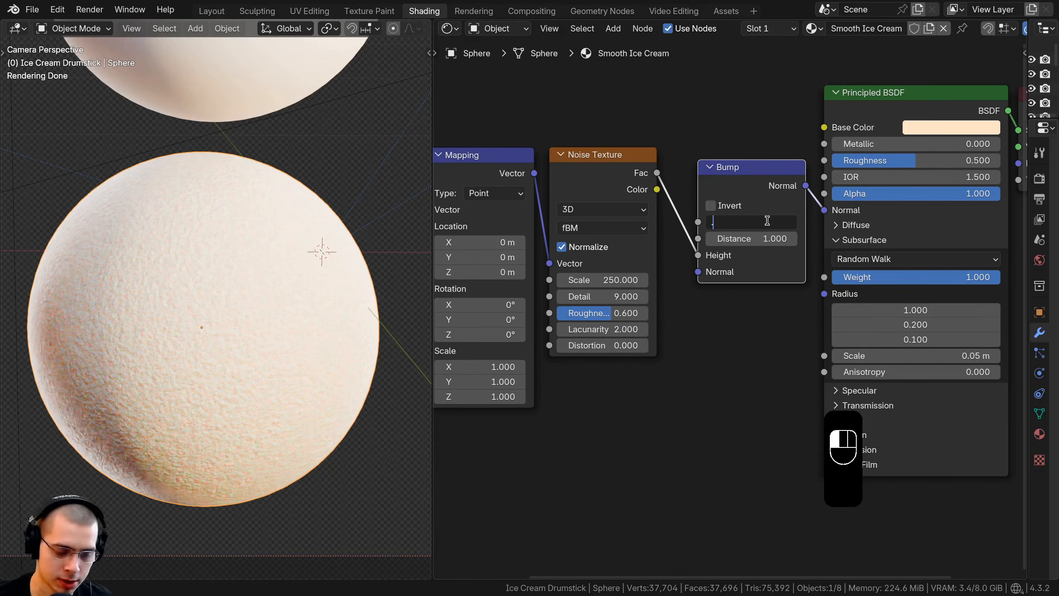
Set the Bump node's Strength to 0.1.
type("0.1")
key("Return")
scroll(198, 273, "down", 3)
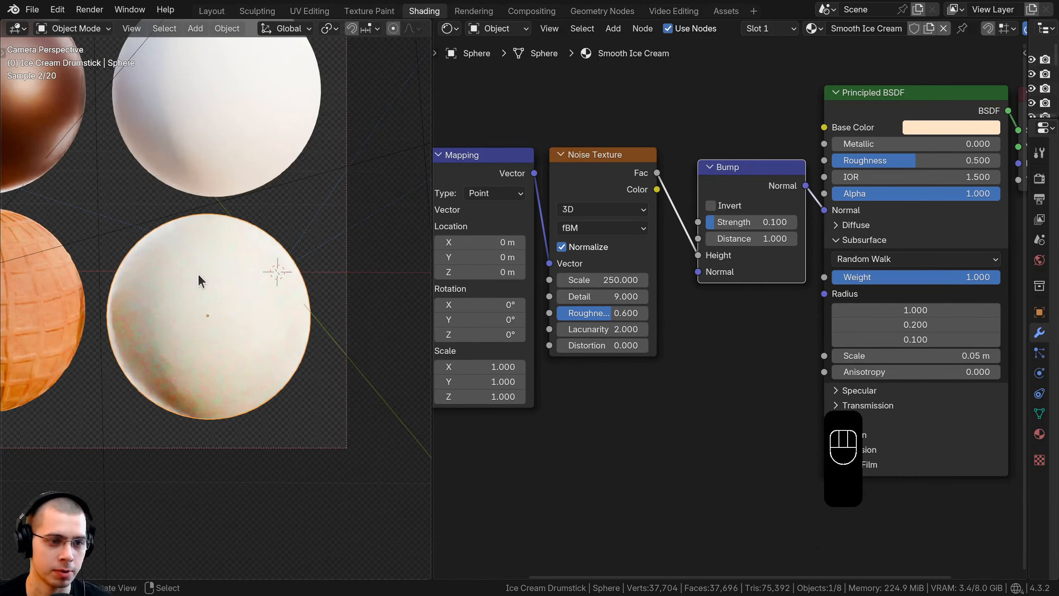
middle_click_drag(198, 273, 216, 300, "shift")
Move the Texture Coordinate, Mapping and Noise Texture nodes together to tidy their spacing before the Bump node.
scroll(676, 229, "down", 6)
key("g")
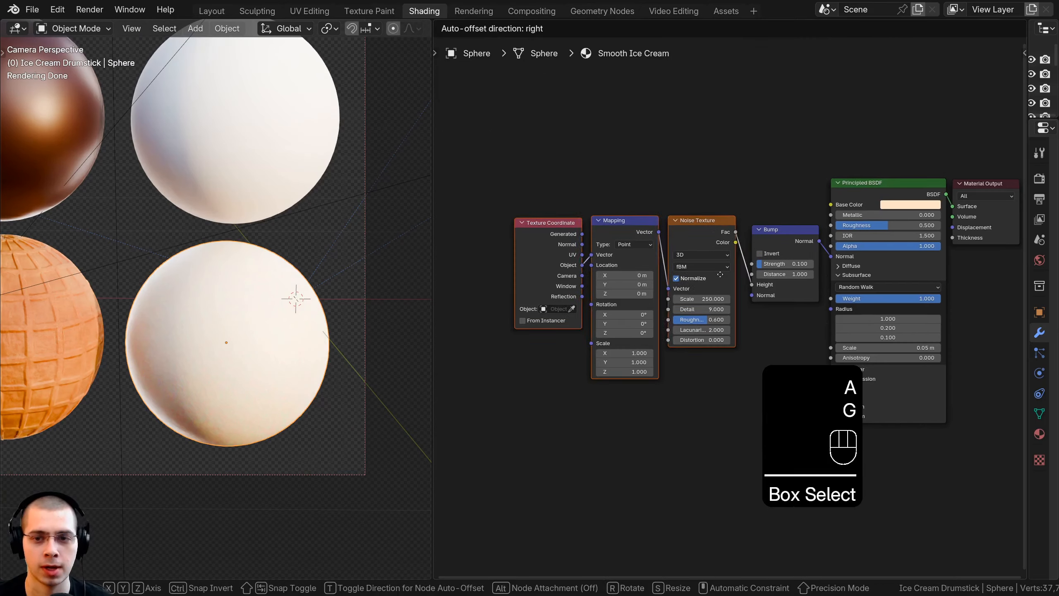
left_click(724, 271)
key("a")
scroll(774, 189, "up", 1)
middle_click_drag(775, 190, 726, 182)
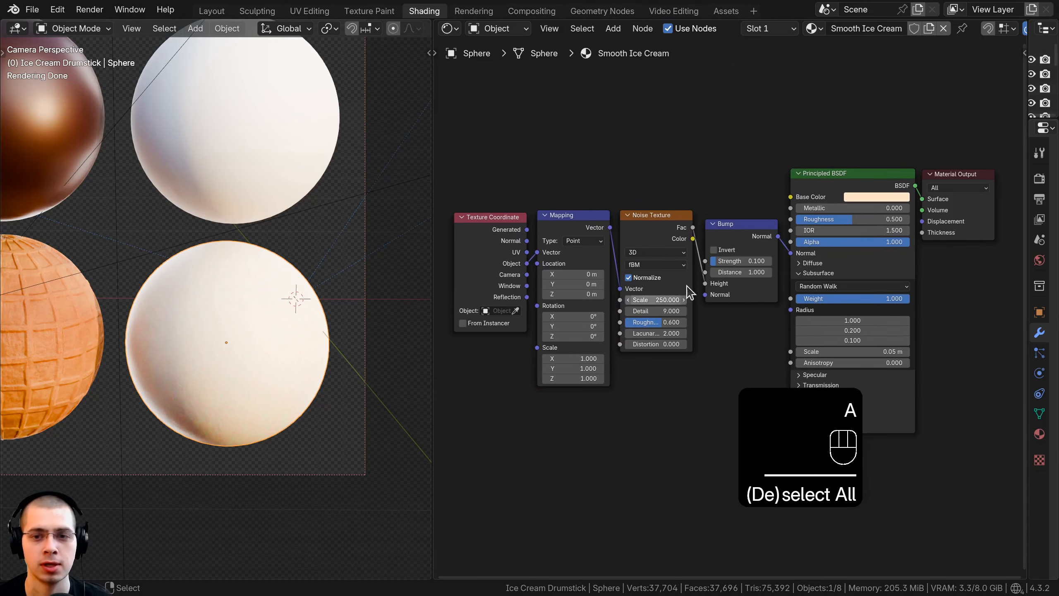
Combine all nodes except the Material Output into one node group and return to the material's top level.
scroll(613, 209, "down", 1)
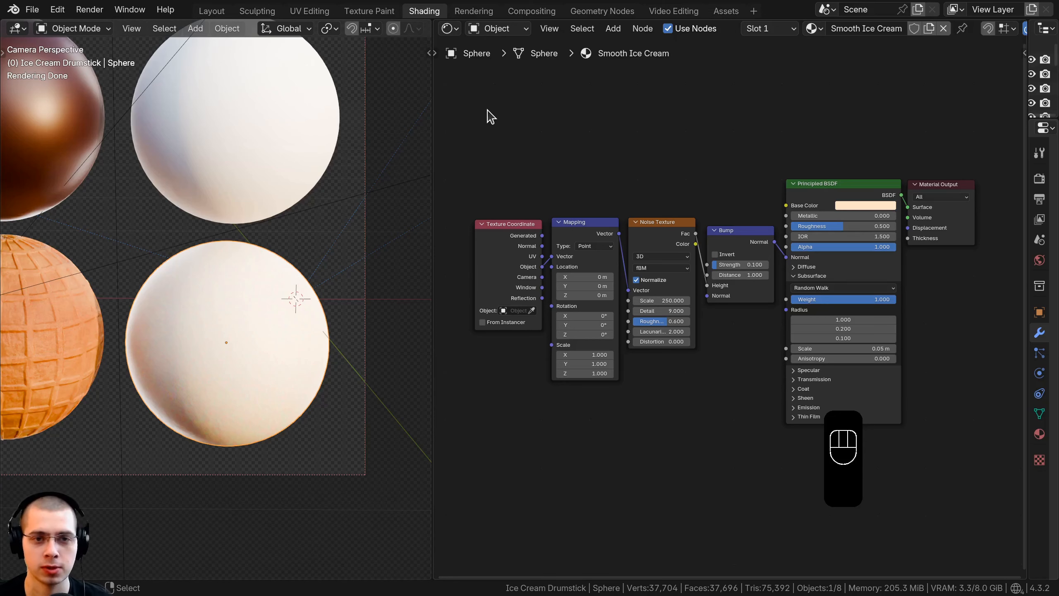
left_click_drag(490, 111, 875, 396)
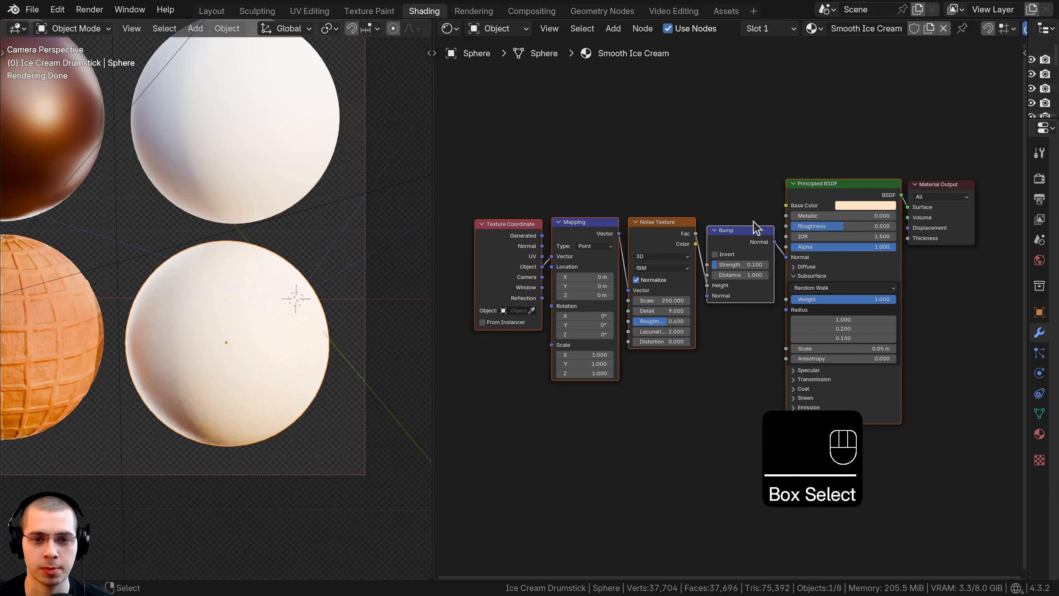
middle_click_drag(754, 221, 742, 222)
key("ctrl+g")
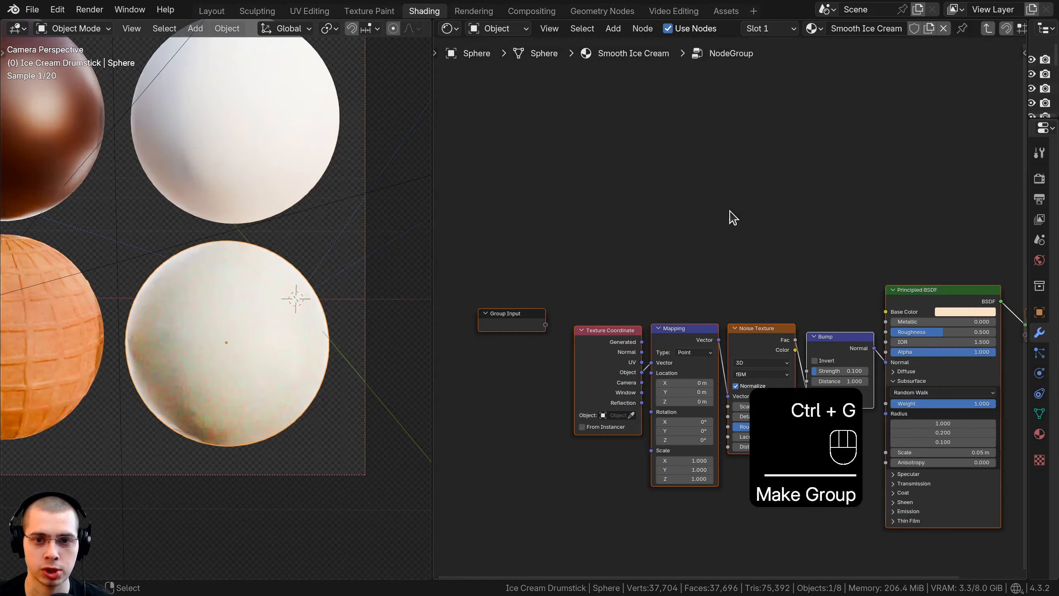
key("Tab")
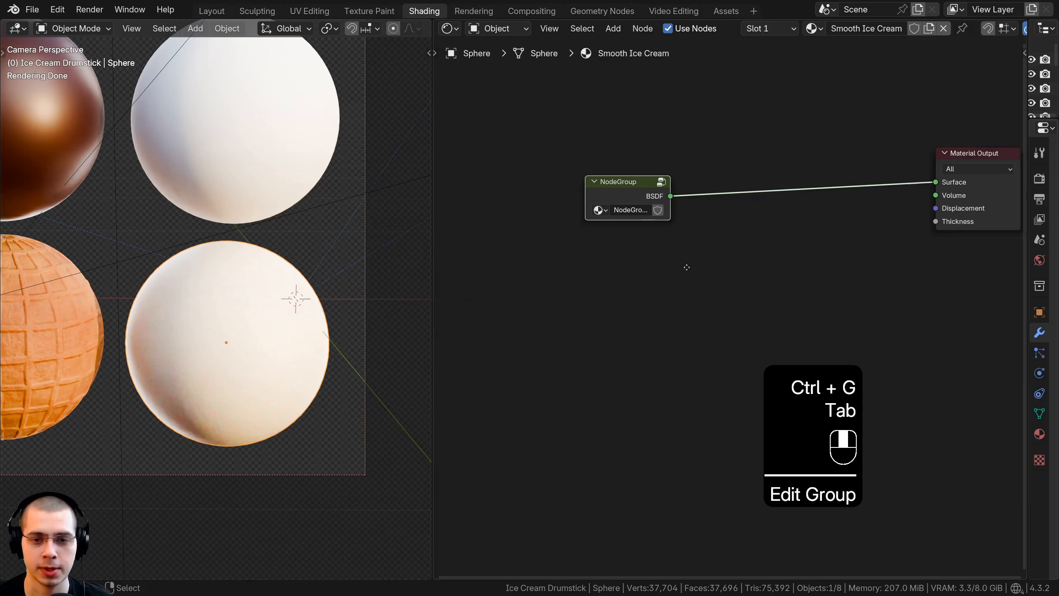
Widen the new node group and place it next to the Material Output node.
scroll(685, 265, "up", 2)
left_click_drag(623, 144, 689, 146)
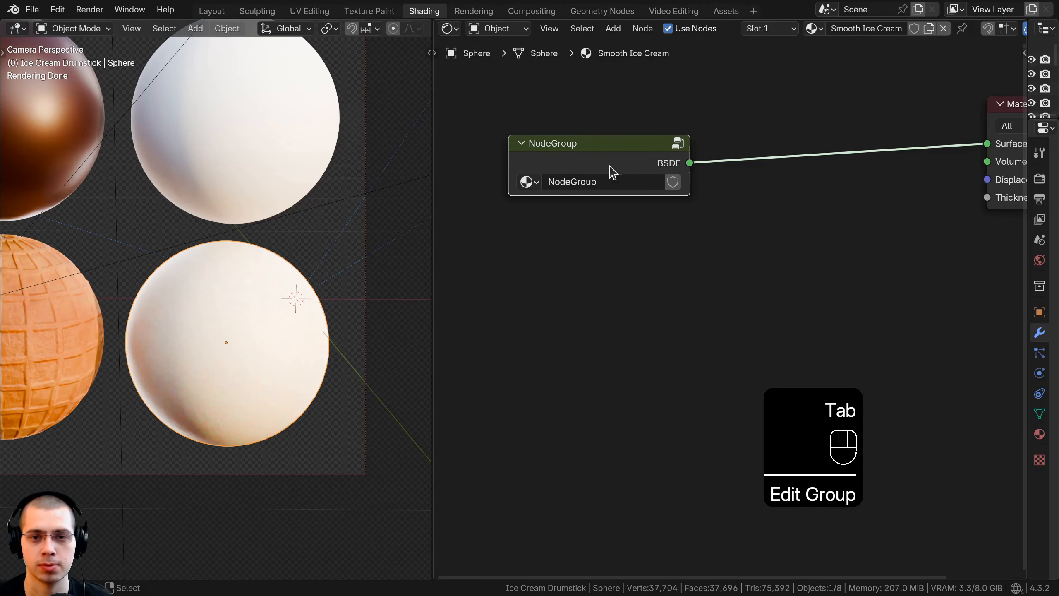
scroll(608, 166, "down", 3)
middle_click_drag(580, 155, 491, 253)
left_click_drag(495, 249, 686, 234)
Rename the node group as Smooth Ice Cream.
left_click(747, 175)
scroll(709, 242, "up", 1)
key("Return")
key("BackSpace")
key("BackSpace")
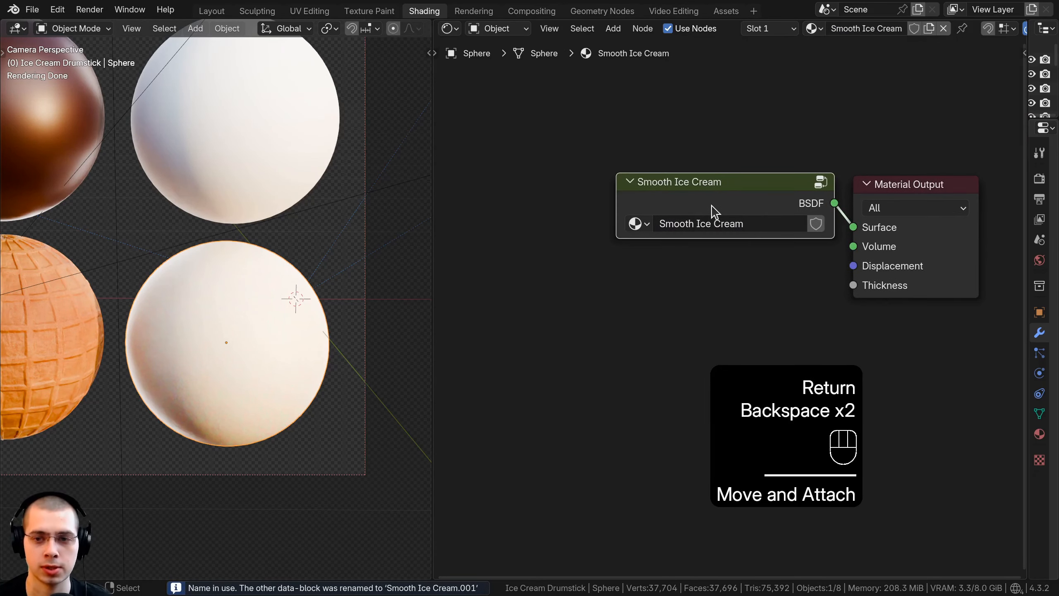
Open the Smooth Ice Cream group for editing and rename its BSDF output socket as Shader.
key("Tab")
key("n")
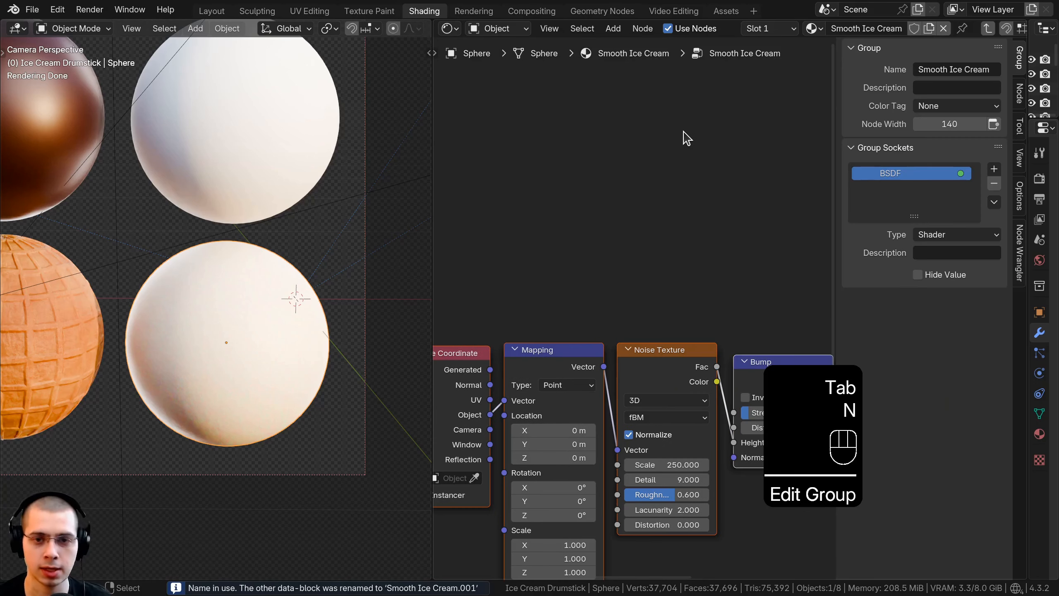
left_click(886, 176)
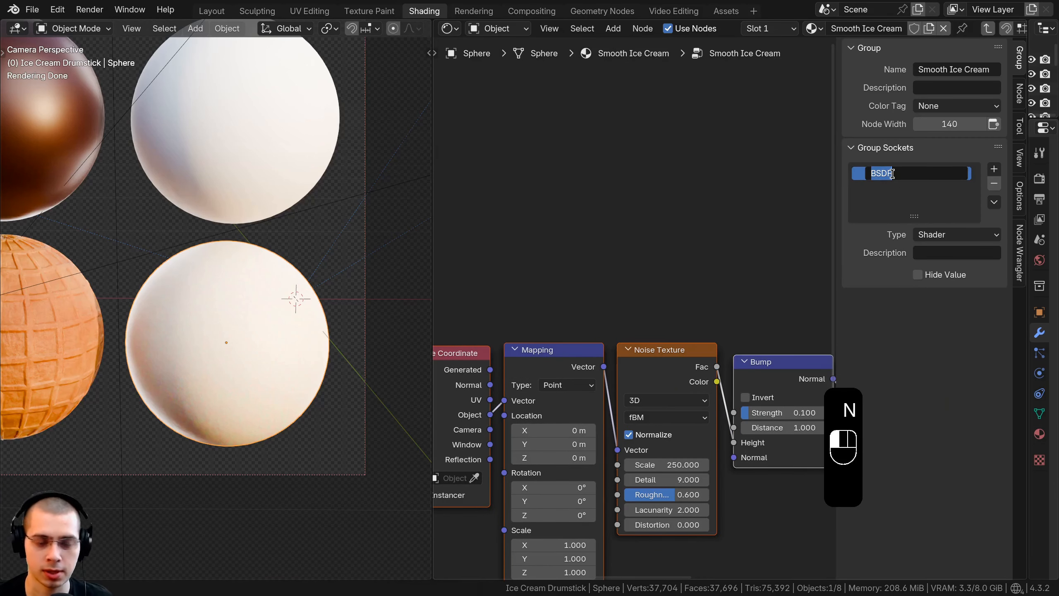
type("Shader")
key("Return")
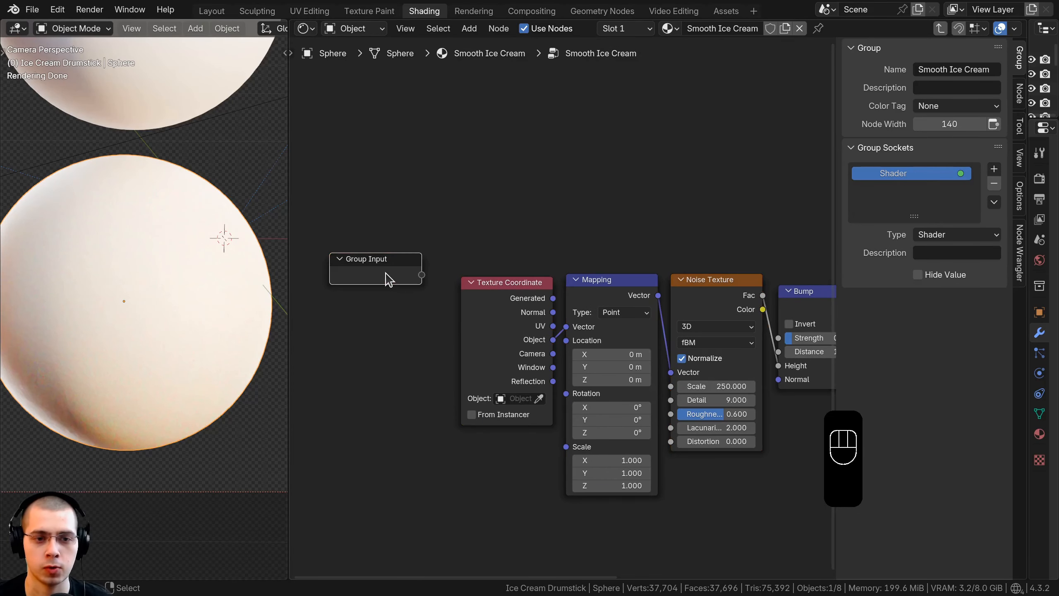
Move the Group Input node above the Bump node, close to the Principled BSDF.
key("g")
middle_click_drag(381, 350, 389, 304)
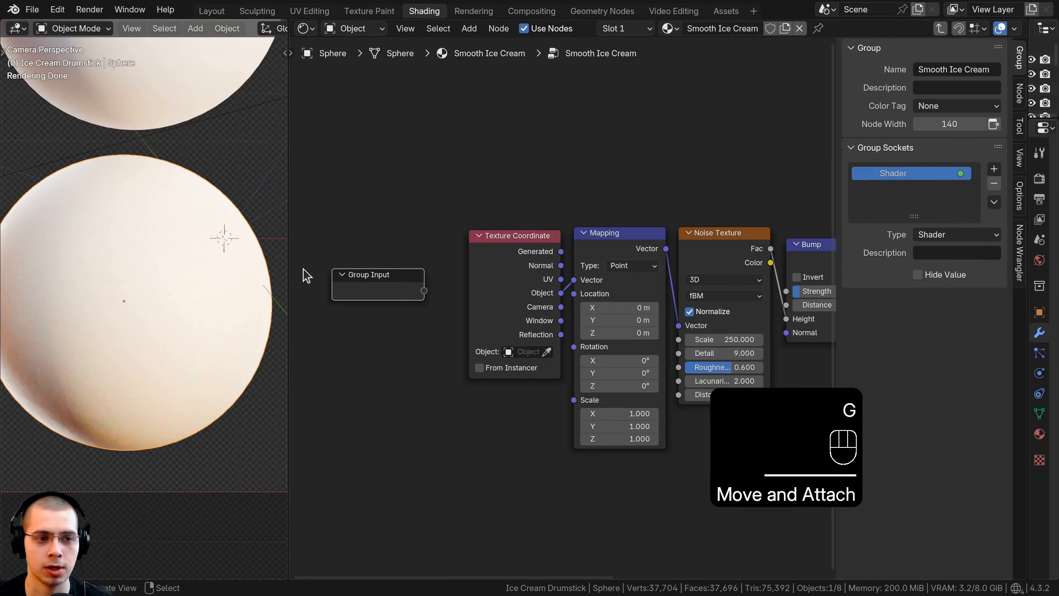
left_click(406, 290)
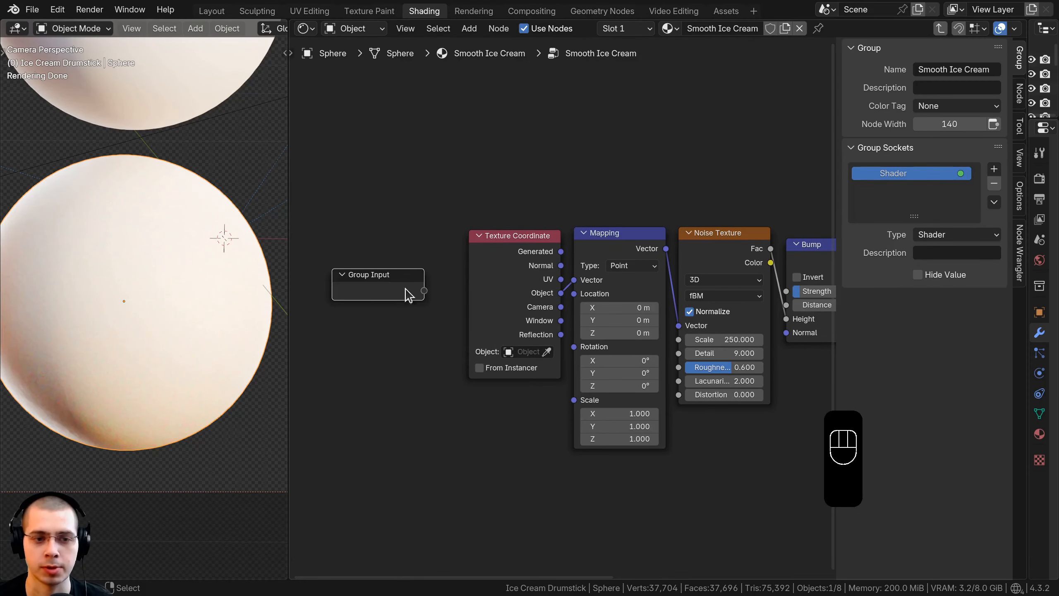
scroll(634, 215, "down", 2)
key("g")
left_click(756, 182)
middle_click_drag(753, 184, 546, 194)
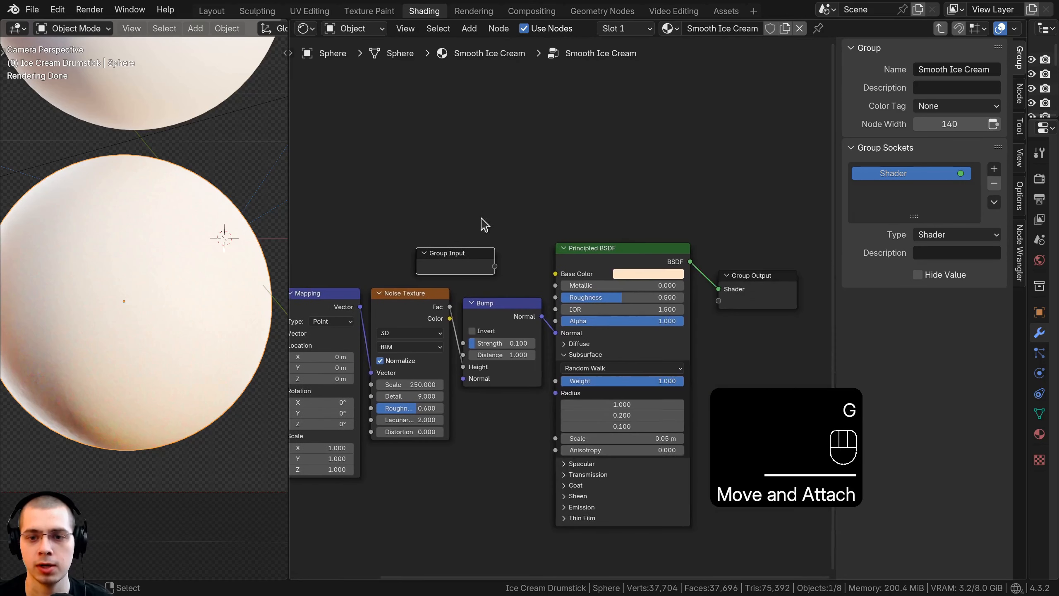
Expose the Principled BSDF's Base Color, Roughness and Subsurface Weight as group inputs and raise the Group Input node clear of the others.
scroll(503, 249, "up", 1)
left_click_drag(550, 265, 485, 259)
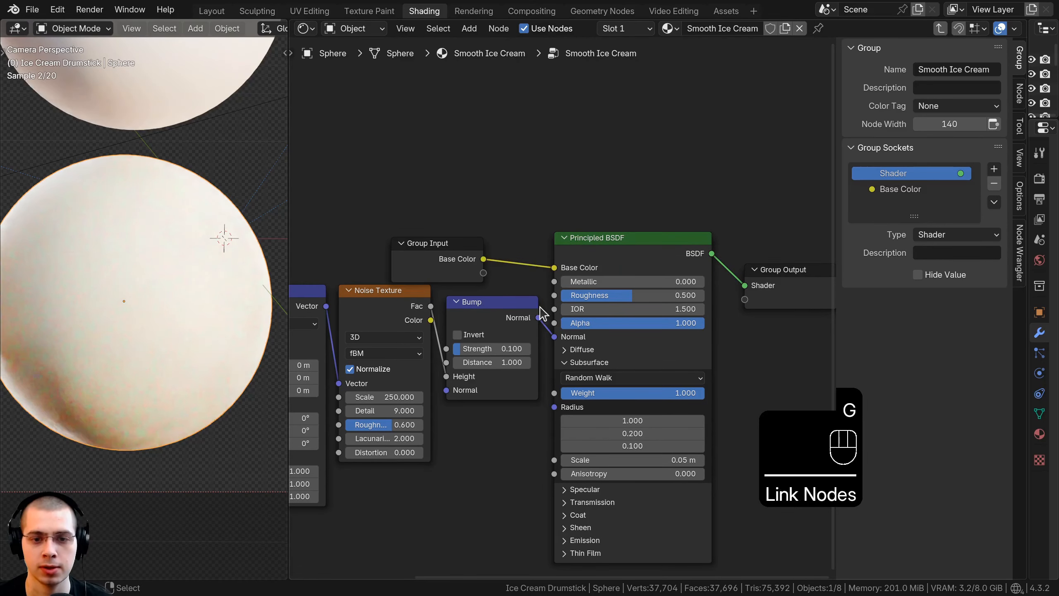
left_click_drag(553, 295, 484, 286)
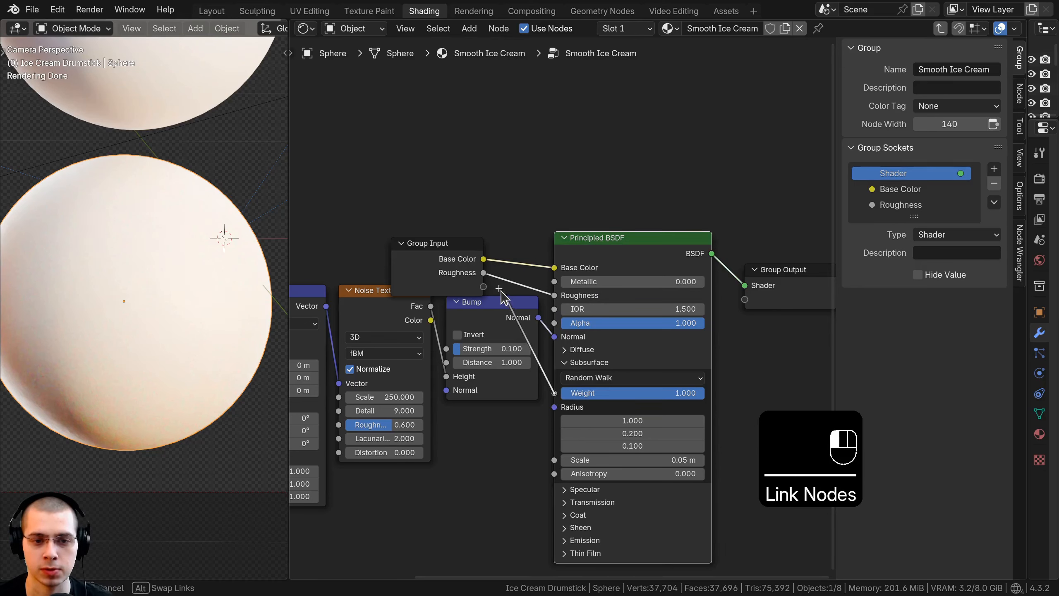
left_click_drag(500, 290, 483, 287)
left_click_drag(461, 251, 451, 209)
Enlarge the group socket list and rename the Subsurface Weight input as Subsurface.
left_click_drag(915, 217, 915, 279)
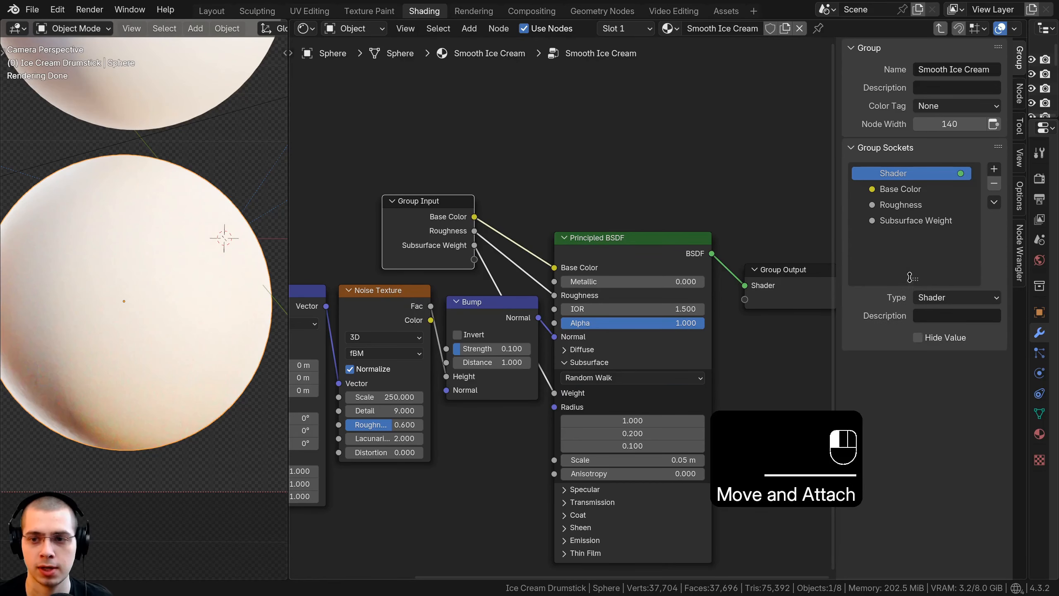
left_click(911, 221)
left_click_drag(924, 218, 919, 217)
key("BackSpace")
key("BackSpace")
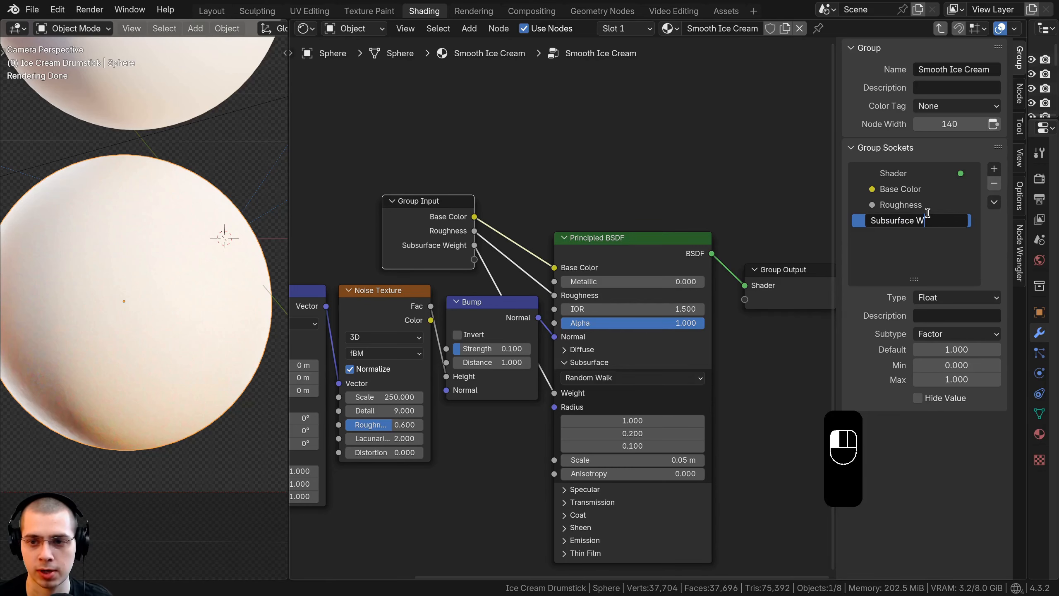
left_click(446, 275)
Move the Group Input node back above the Mapping node, before the Noise Texture.
scroll(446, 283, "down", 1)
middle_click_drag(445, 284, 598, 286)
left_click_drag(595, 250, 586, 247)
scroll(546, 253, "up", 1)
middle_click_drag(543, 255, 656, 192)
key("g")
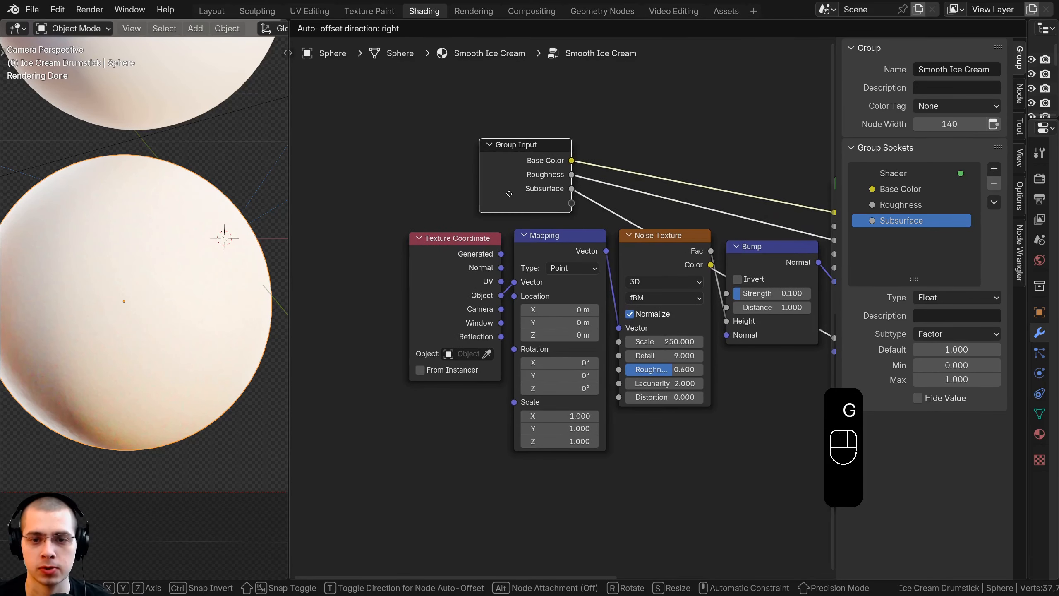
left_click(483, 193)
Expose the Noise Texture's Scale, Detail and Roughness as group inputs and move the Group Input node clear of the texture nodes.
left_click_drag(618, 342, 578, 249)
left_click_drag(572, 206, 572, 203)
left_click_drag(534, 199, 500, 198)
left_click_drag(619, 356, 532, 227)
left_click_drag(500, 204, 497, 167)
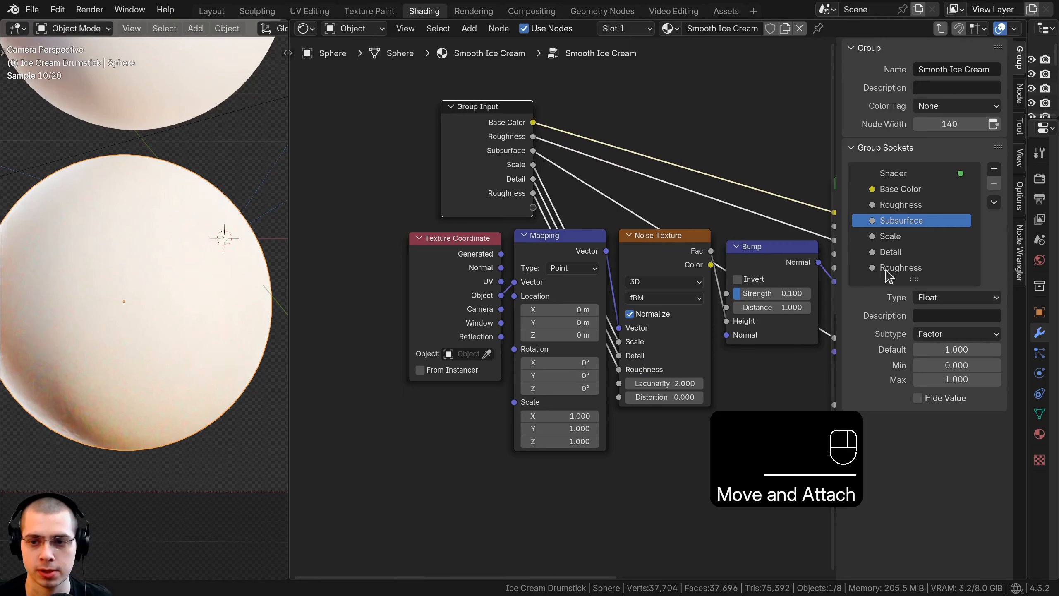
Rename the group's Scale, Detail and second Roughness inputs as Noise Scale, Noise Detail and Noise Roughness.
double_click(890, 237)
type("Noise")
key("Return")
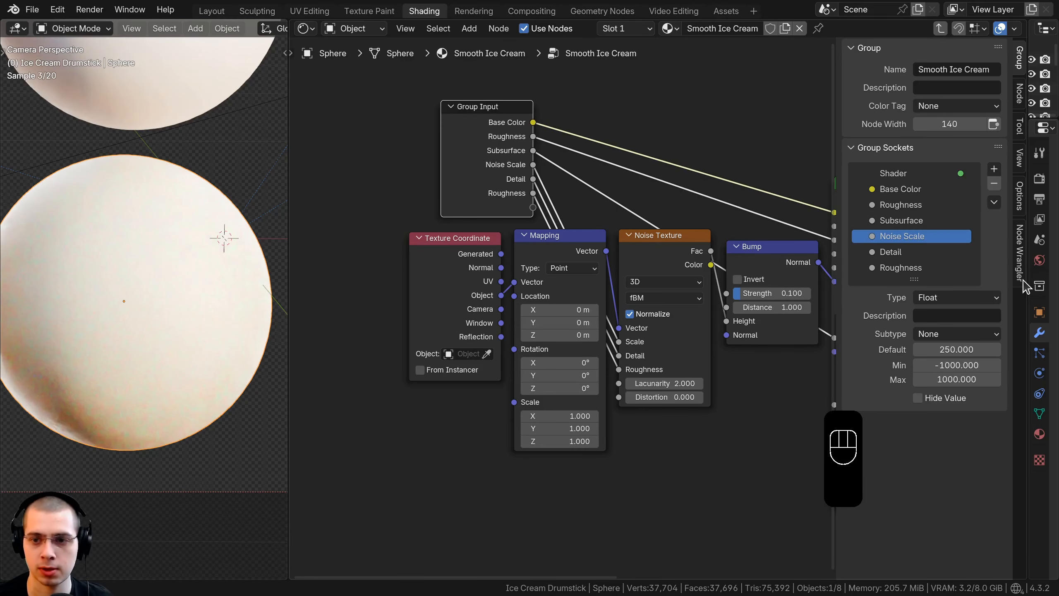
double_click(882, 251)
type("Noise")
key("Return")
double_click(900, 267)
left_click(871, 267)
type("Noise")
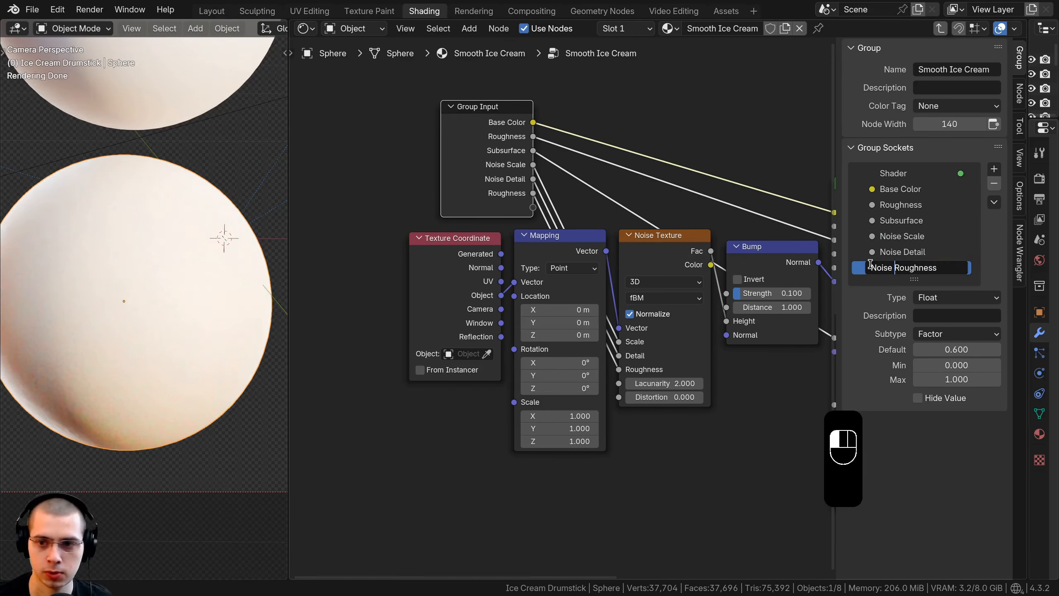
key("Return")
Expose the Bump node's Strength as a group input and rename it as Bump Strength.
scroll(572, 285, "down", 4)
left_click(514, 216)
middle_click_drag(516, 221, 490, 229)
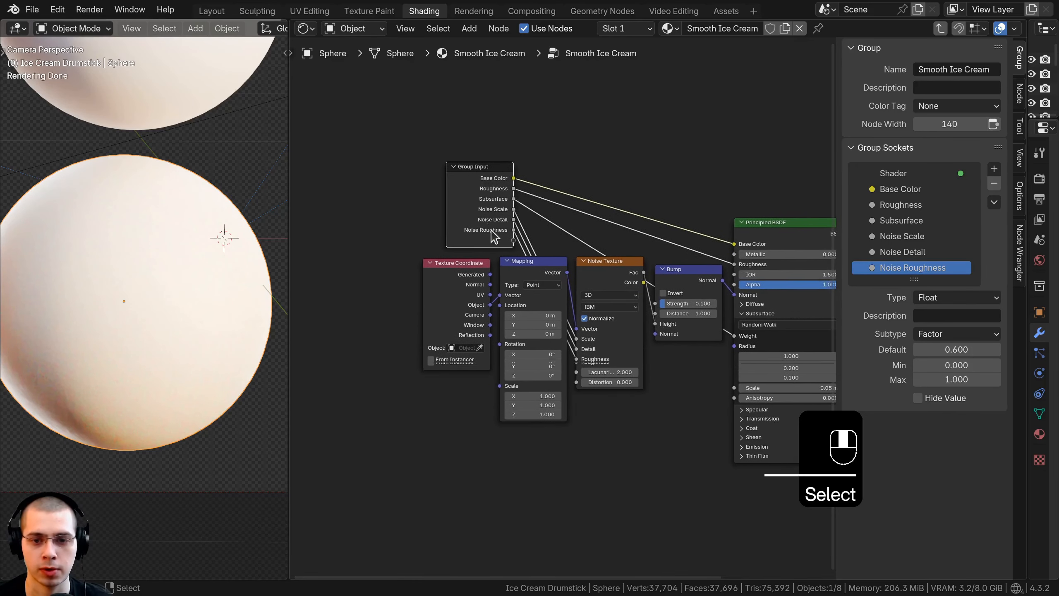
scroll(571, 290, "up", 3)
left_click(666, 306)
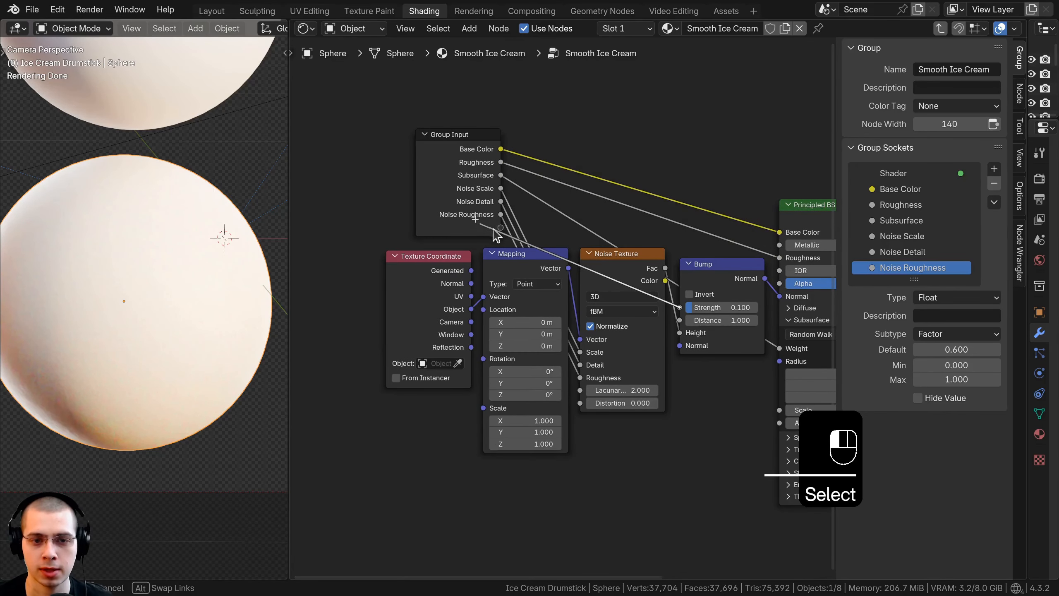
left_click_drag(496, 234, 500, 228)
double_click(880, 283)
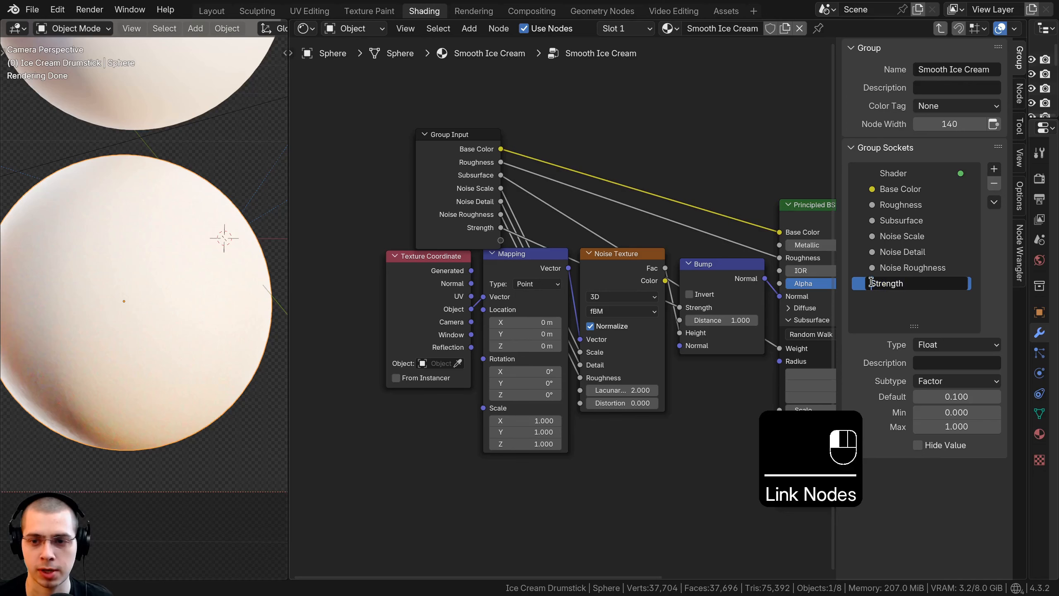
type("Bump")
key("Return")
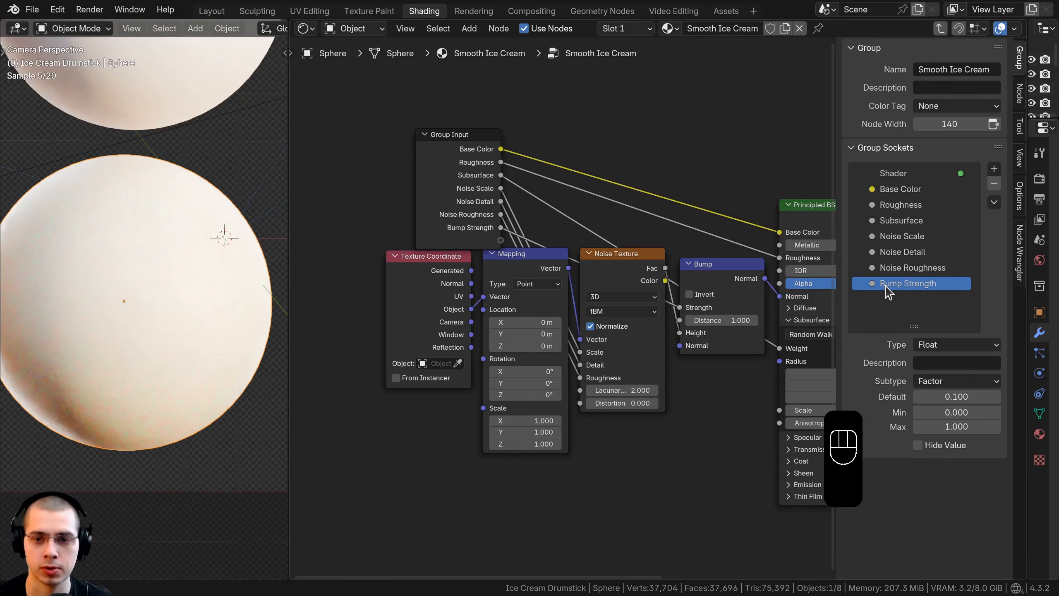
Hide the group settings sidebar, move the Group Input node ahead of the Texture Coordinate node and exit the node group.
key("n")
middle_click_drag(684, 277, 656, 301)
scroll(584, 246, "up", 1)
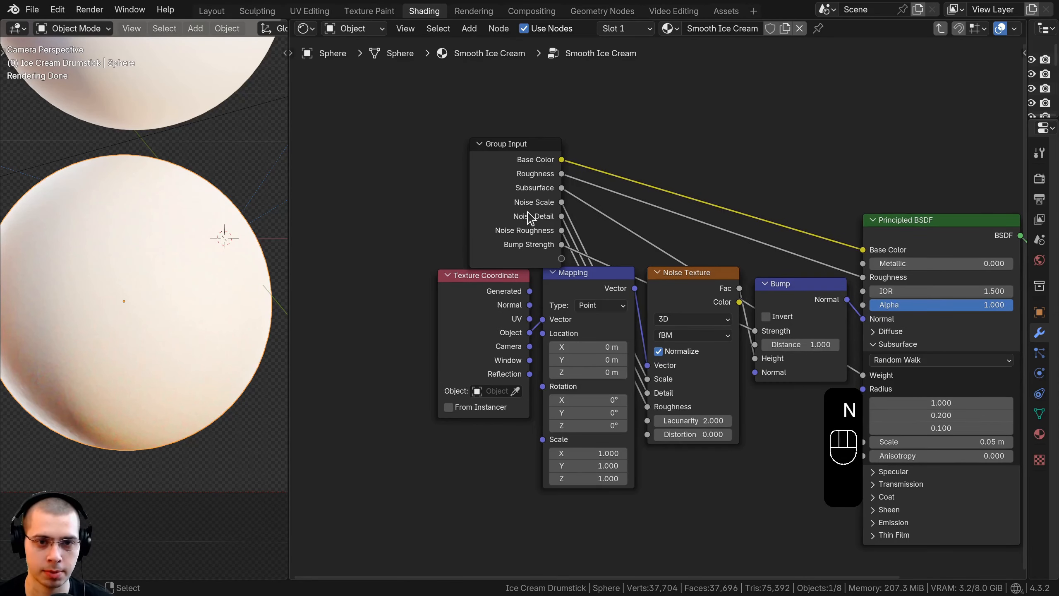
scroll(528, 213, "down", 3)
left_click_drag(528, 220, 305, 314)
key("Tab")
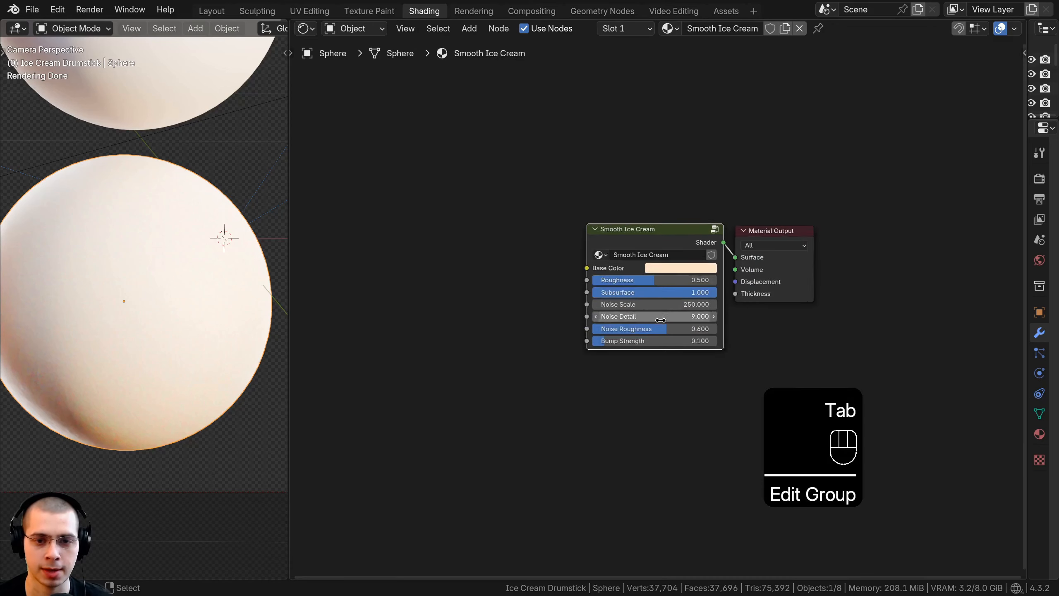
Try out the Base Color, Roughness, Subsurface and Noise Scale inputs on the Smooth Ice Cream group node.
middle_click_drag(655, 347, 645, 381)
middle_click_drag(221, 366, 230, 360, "shift")
left_click(695, 263)
mouse_move(840, 212)
left_mouse_down()
mouse_move(839, 355)
mouse_move(840, 204)
left_mouse_up()
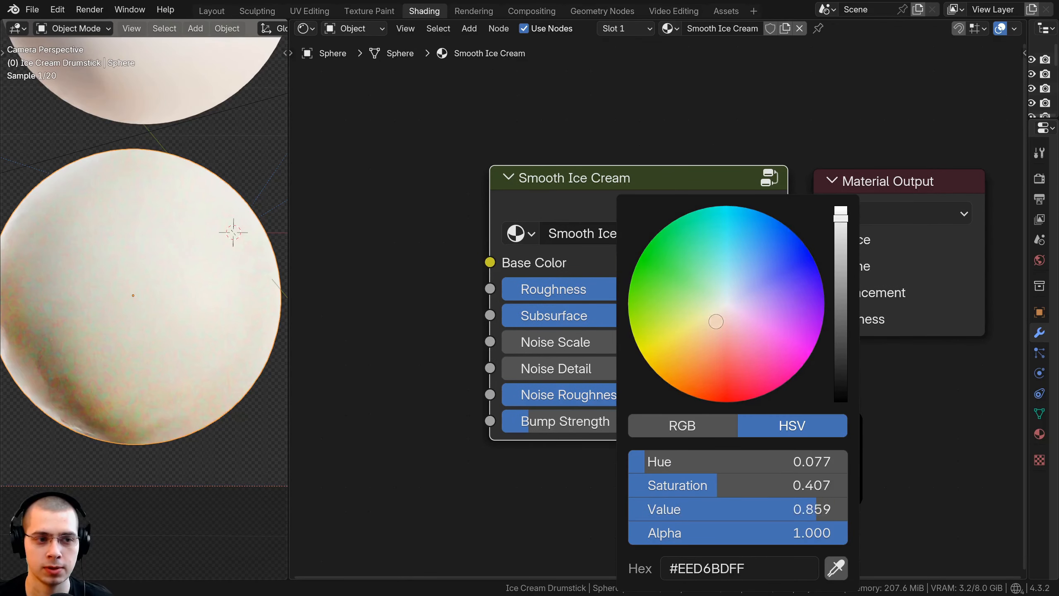
mouse_move(543, 295)
left_mouse_down()
mouse_move(468, 294)
mouse_move(618, 294)
mouse_move(543, 294)
left_mouse_up()
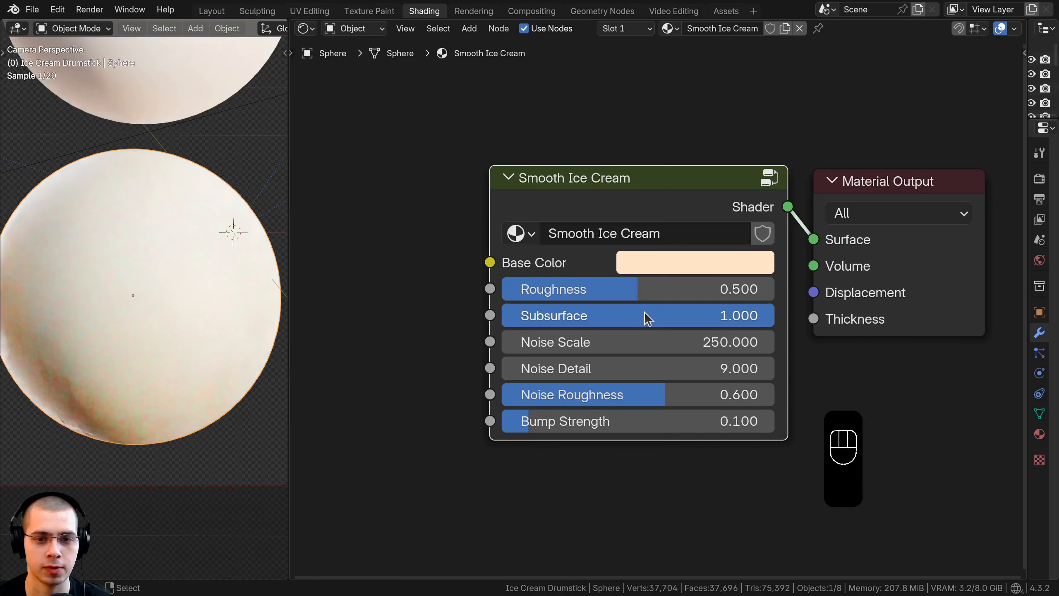
left_click_drag(645, 317, 410, 317)
left_click_drag(538, 317, 754, 319)
left_click_drag(650, 342, 707, 342, "shift")
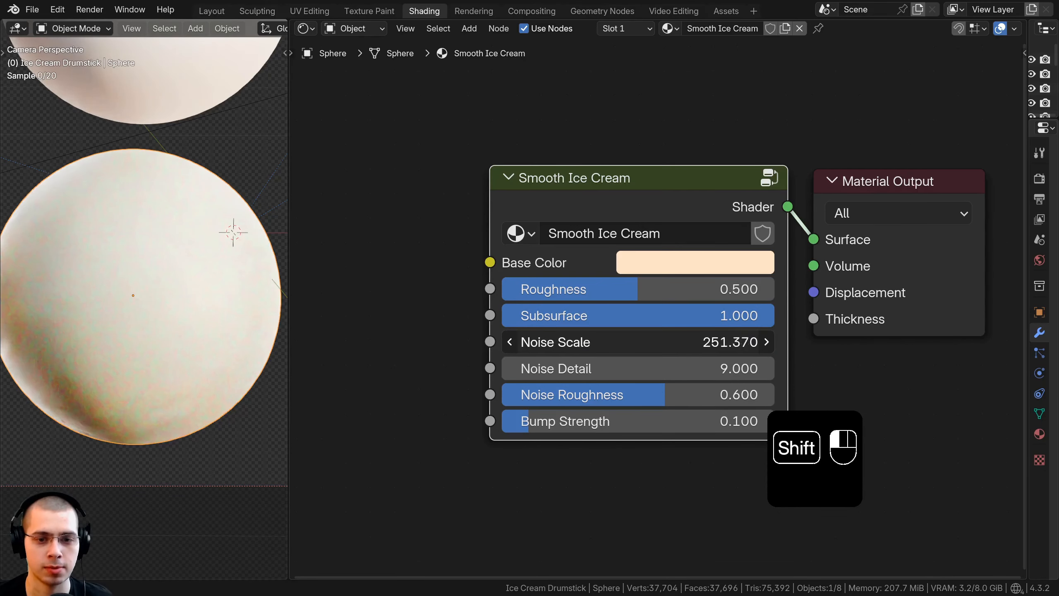
right_click(651, 342)
left_click_drag(599, 412, 638, 378)
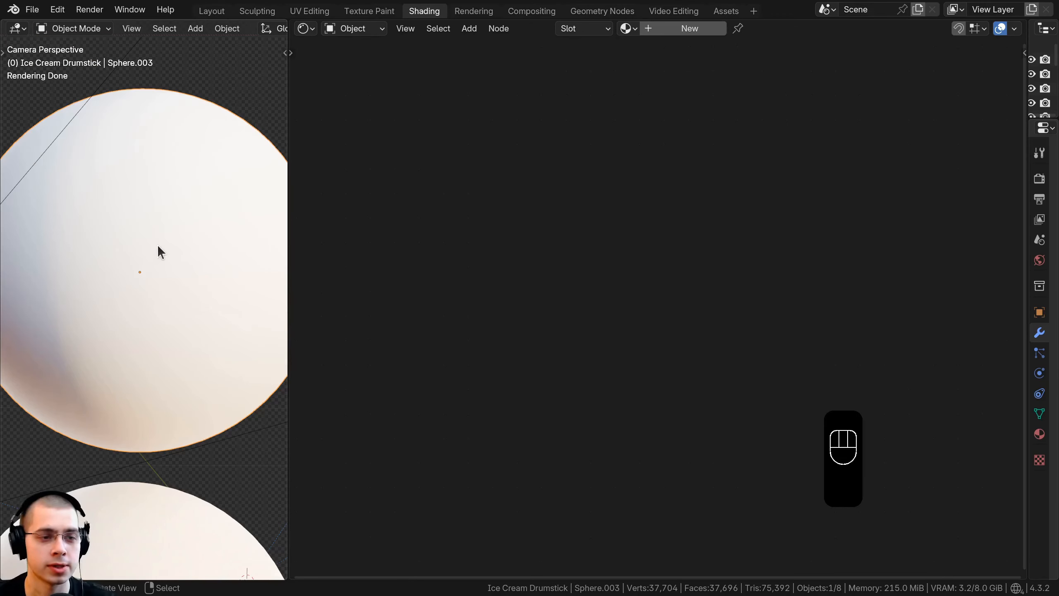
Create a new material named Roasted Peanuts on the upper sphere, Sphere.003.
key("g")
right_click(173, 193)
scroll(196, 200, "down", 2)
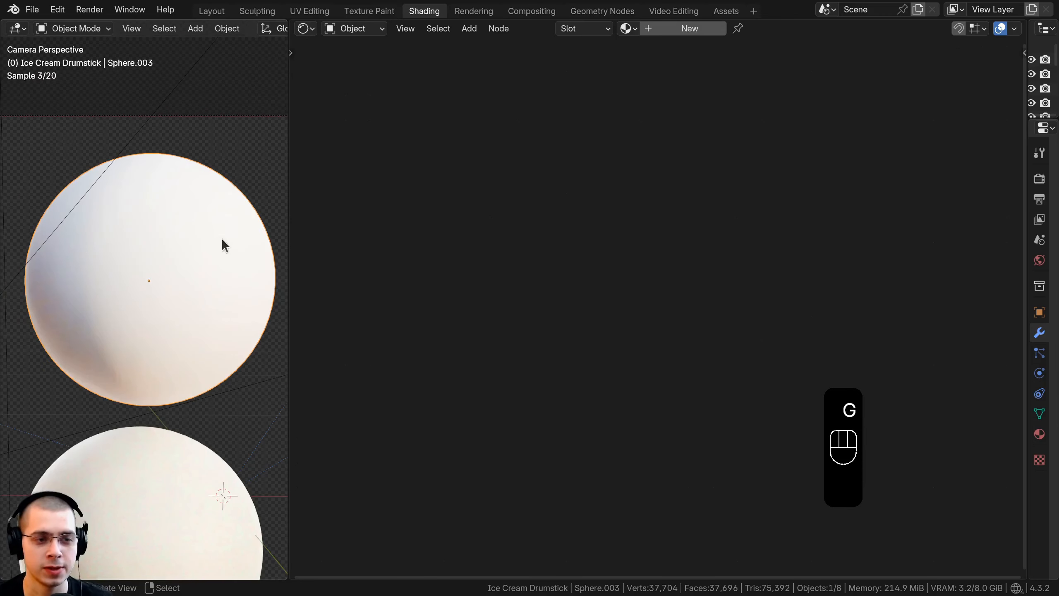
scroll(108, 234, "up", 1)
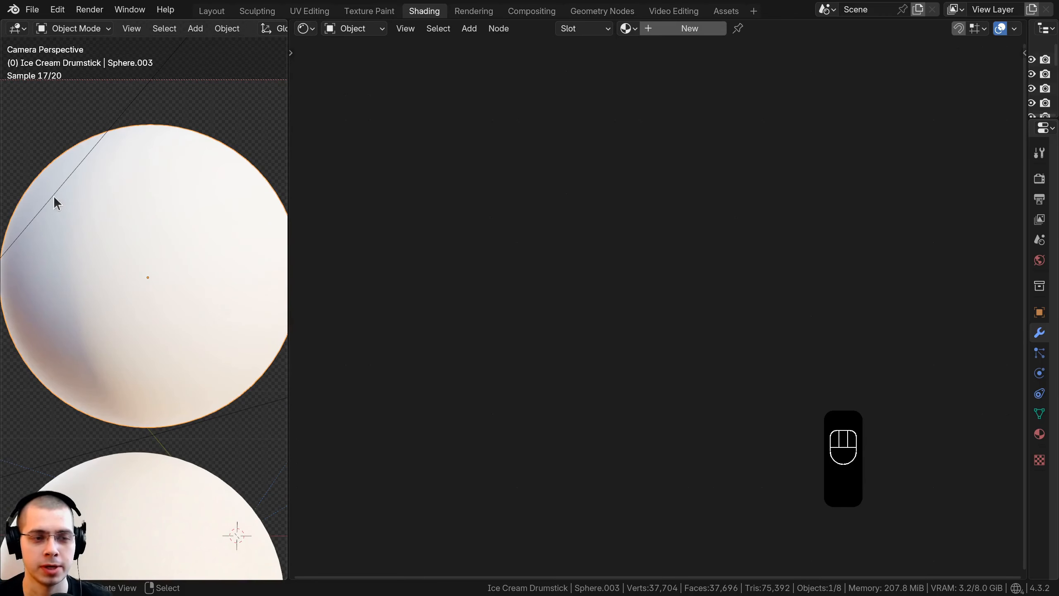
left_click(690, 29)
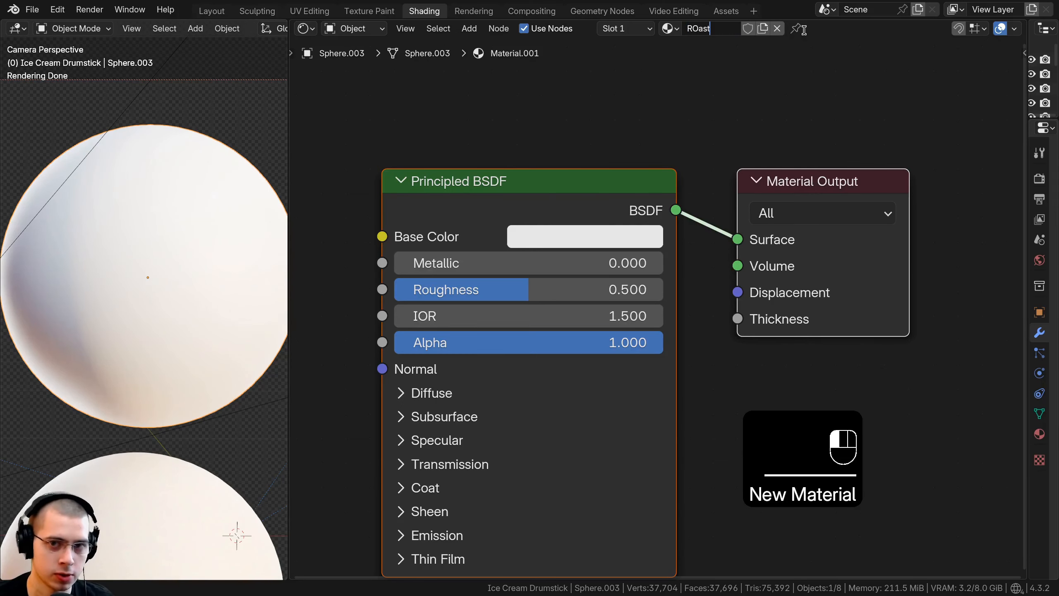
Add a Noise Texture node before the Principled BSDF and preview its Fac output on the sphere.
key("shift+a")
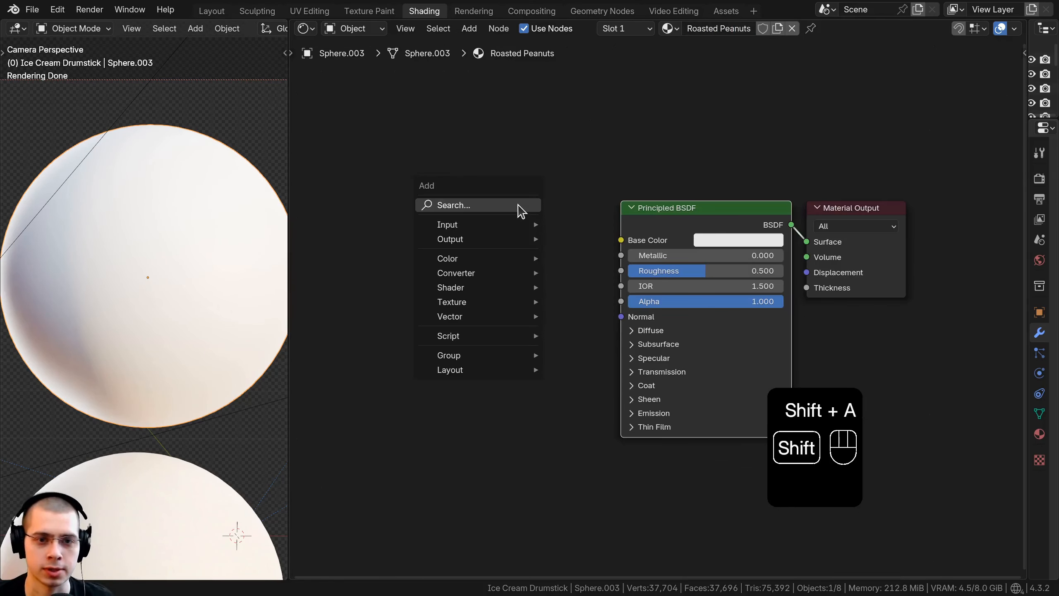
left_click(519, 206)
type("nois")
key("Return")
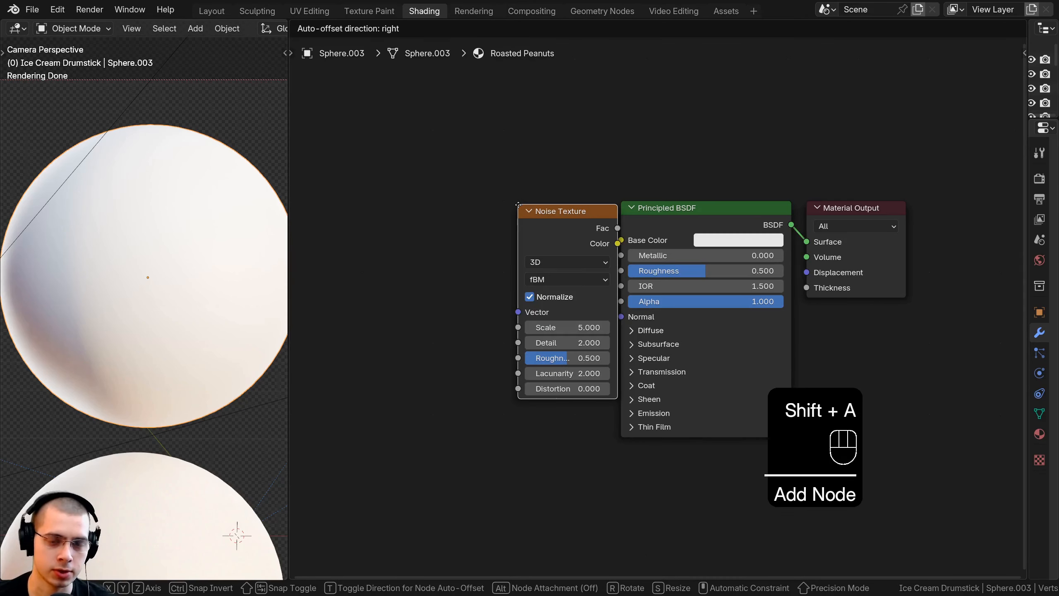
left_click(443, 216)
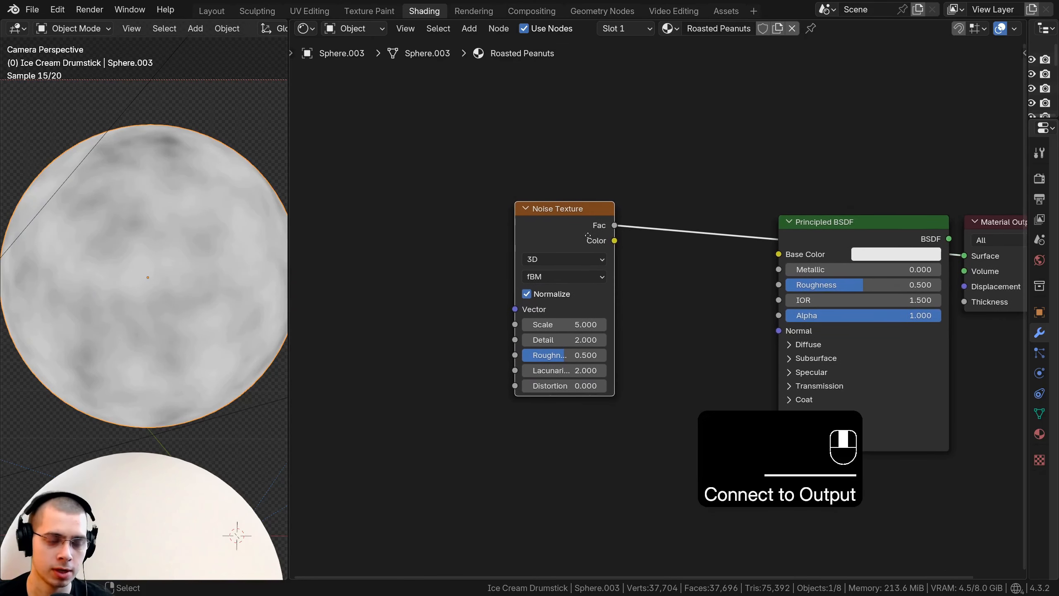
Add Texture Coordinate and Mapping nodes to the Noise Texture, use Object coordinates, and place them close beside it.
key("ctrl+t")
key("a")
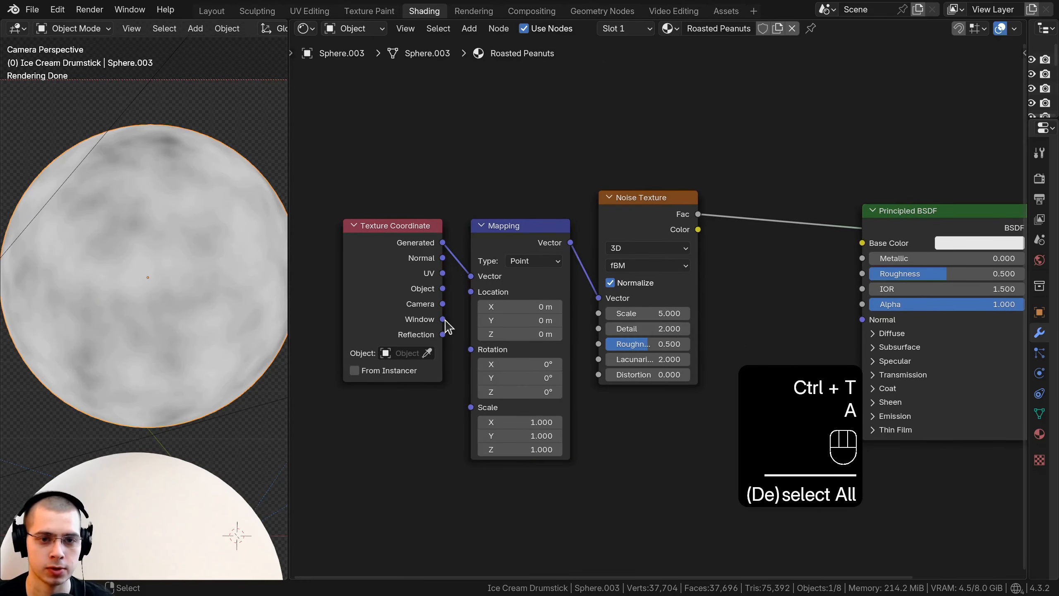
left_click_drag(442, 290, 466, 278)
left_click_drag(417, 232, 512, 280)
key("b")
key("g")
left_click(531, 238)
middle_click_drag(531, 246, 486, 253)
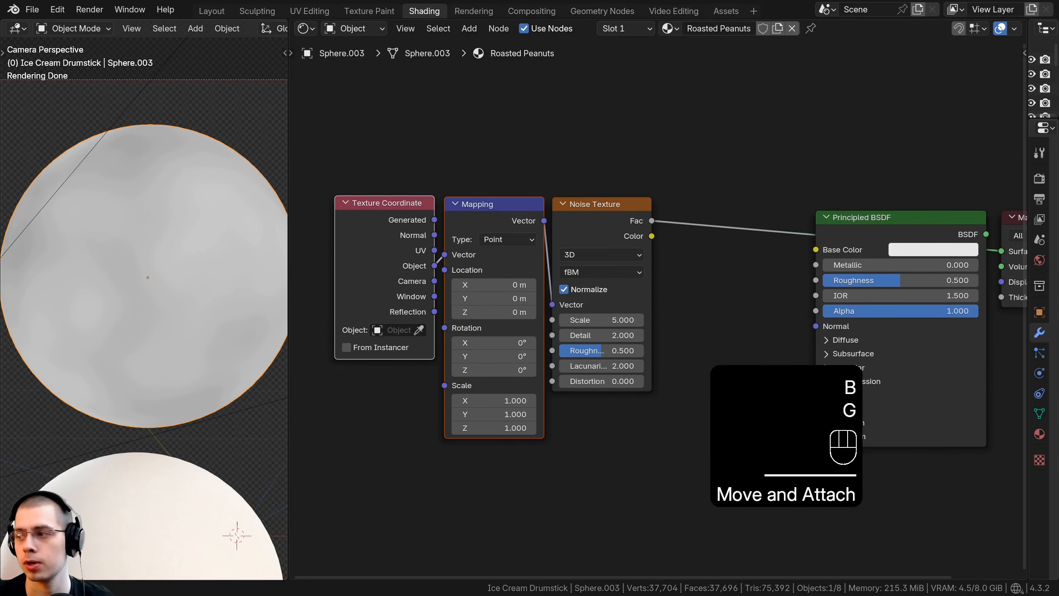
Set the Noise Texture's Scale to 10, Detail to 10 and Roughness to 0.6.
left_click(616, 324)
type("10")
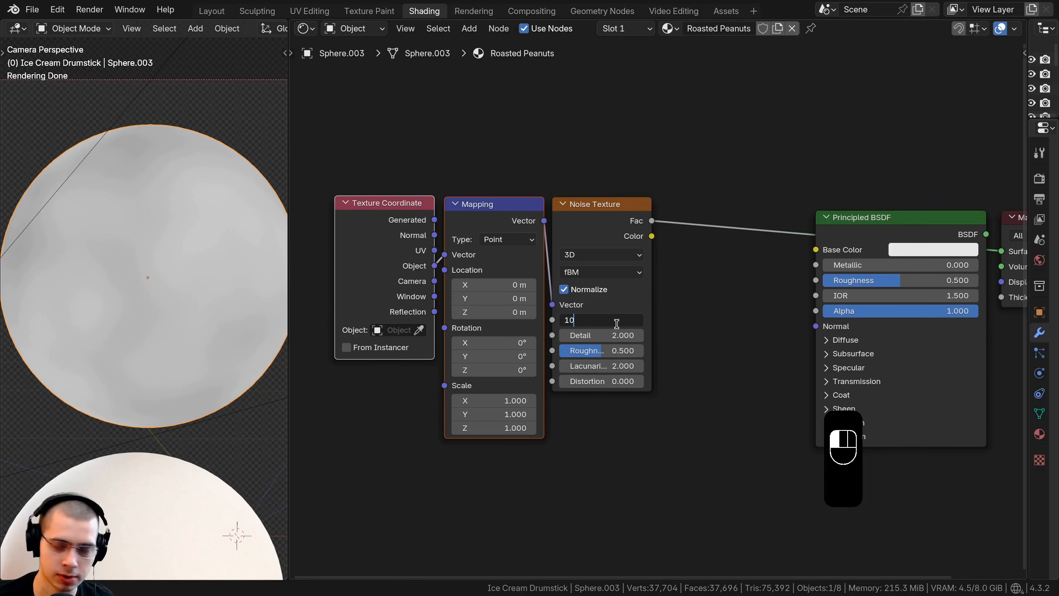
key("Return")
left_click(618, 334)
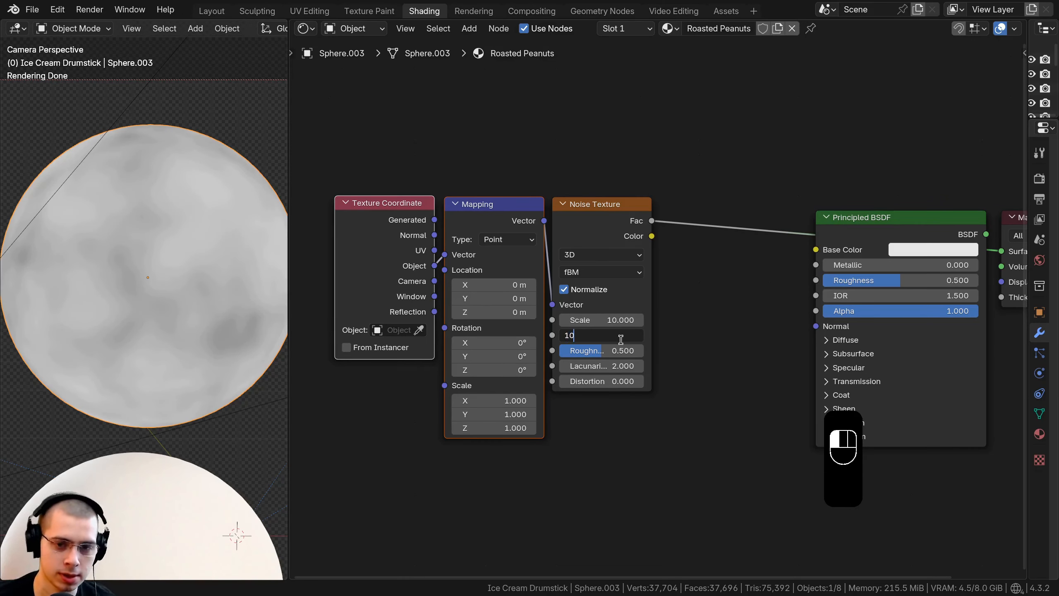
key("Return")
left_click(611, 351)
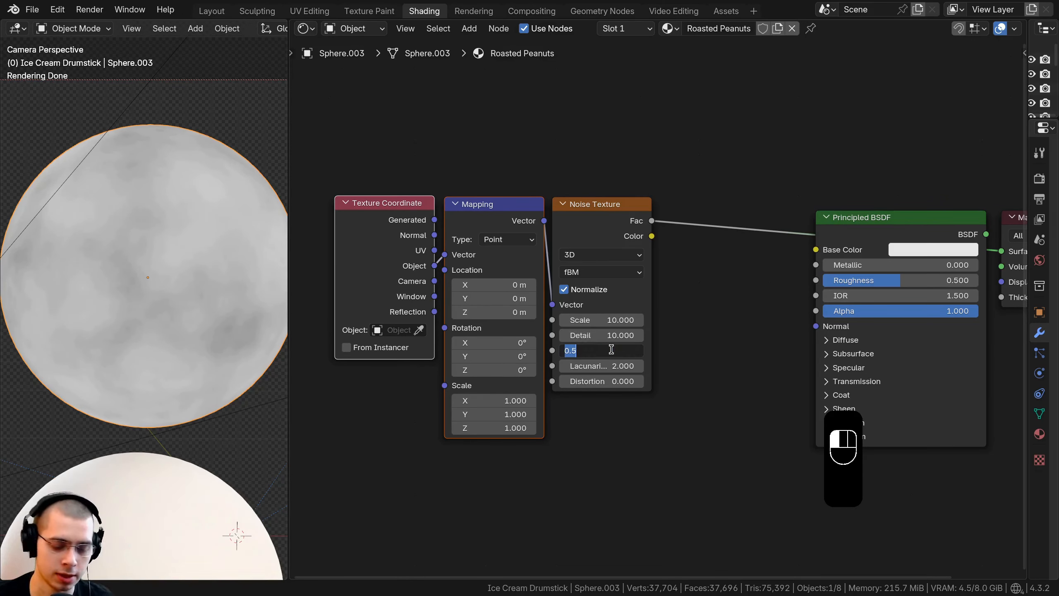
type("0.6")
key("Return")
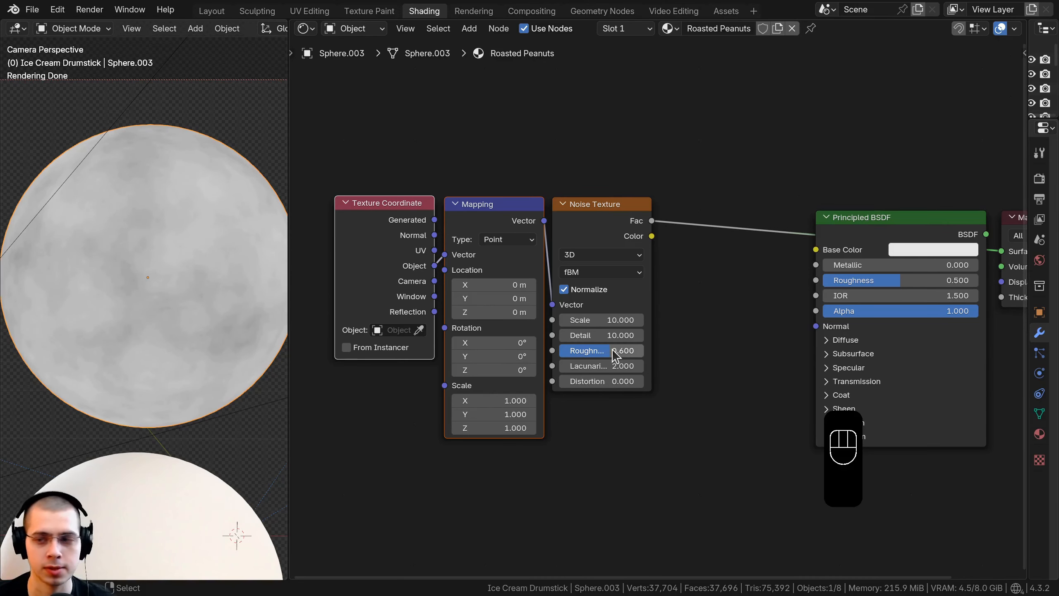
Insert a Color Ramp node after the Noise Texture's Fac output.
scroll(612, 350, "down", 3)
scroll(579, 253, "up", 3)
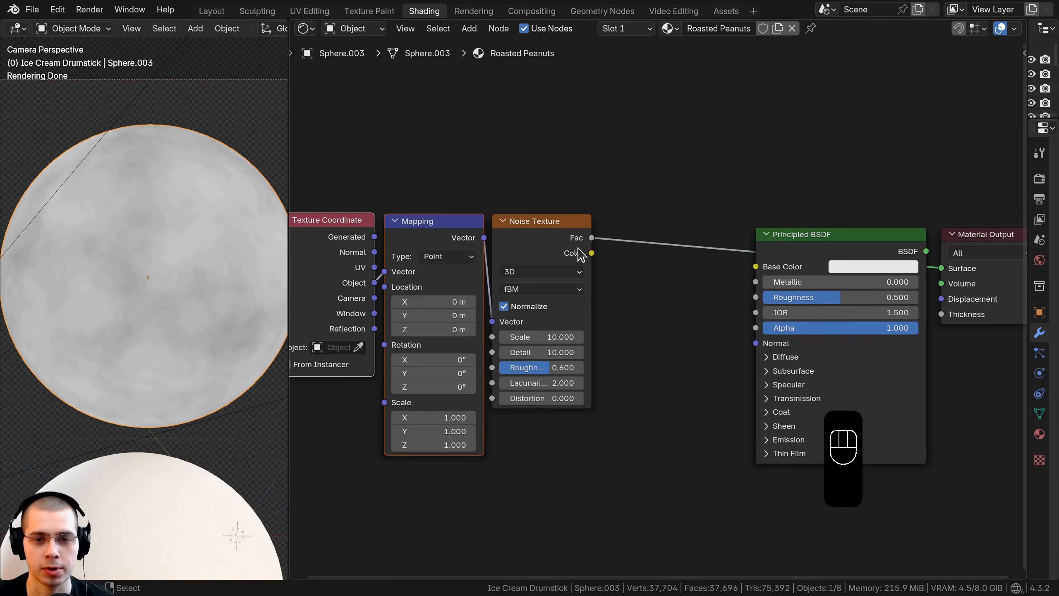
key("shift+a")
type("col")
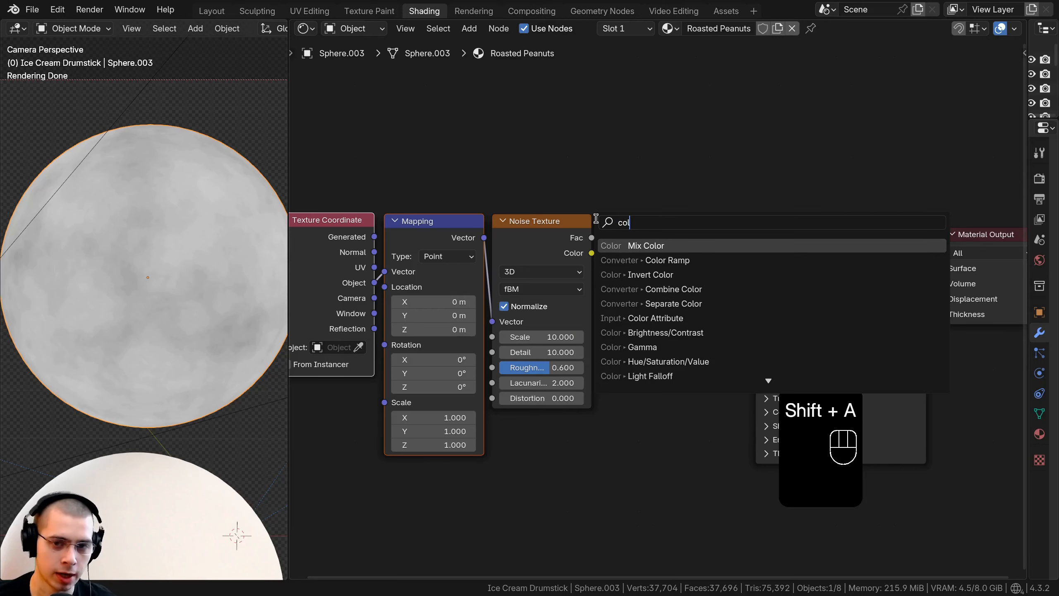
left_click(620, 259)
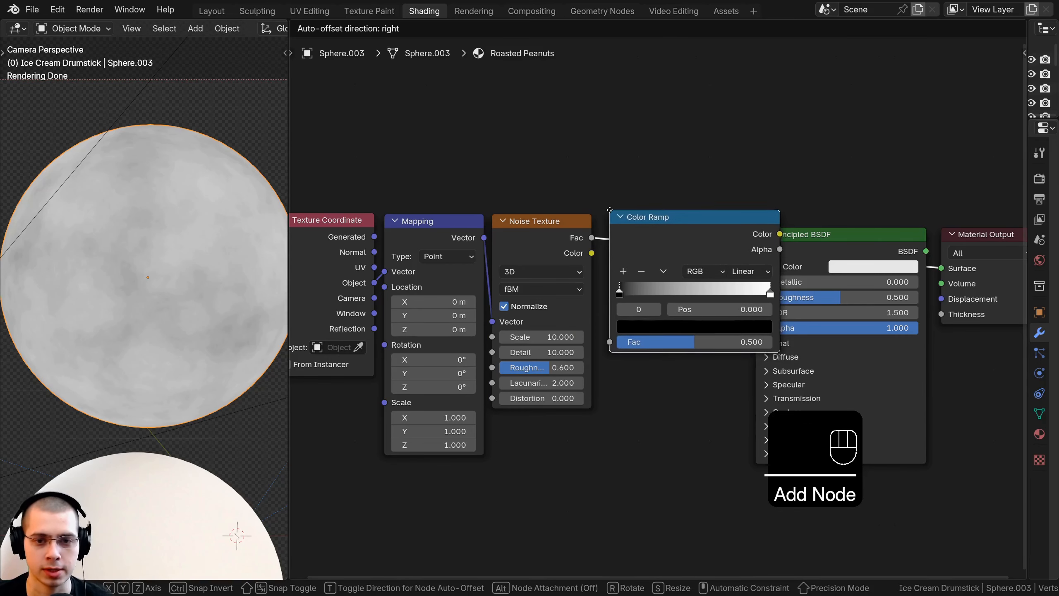
left_click(615, 234)
middle_click_drag(614, 234, 455, 242)
Shift the Principled BSDF and Material Output nodes away from the Color Ramp to make room.
left_click_drag(695, 227, 795, 267)
scroll(695, 292, "down", 3)
key("g")
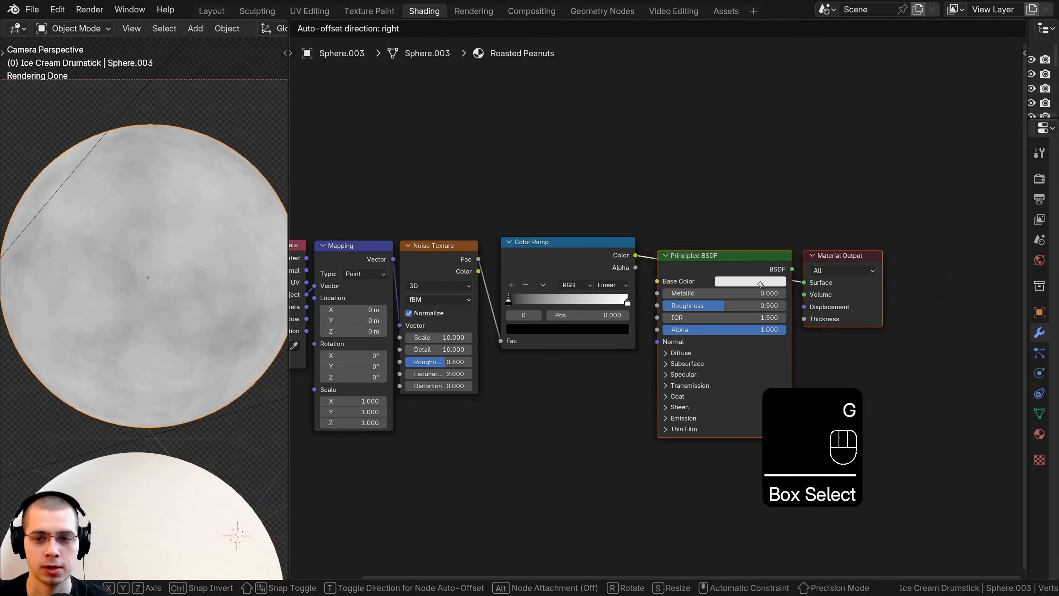
left_click(867, 279)
key("a")
Tighten the Color Ramp's contrast by moving the black stop to 0.294 and the white stop inward.
scroll(651, 307, "up", 3)
left_click_drag(515, 266, 509, 264)
left_click_drag(462, 299, 502, 298)
left_click_drag(577, 294, 514, 293)
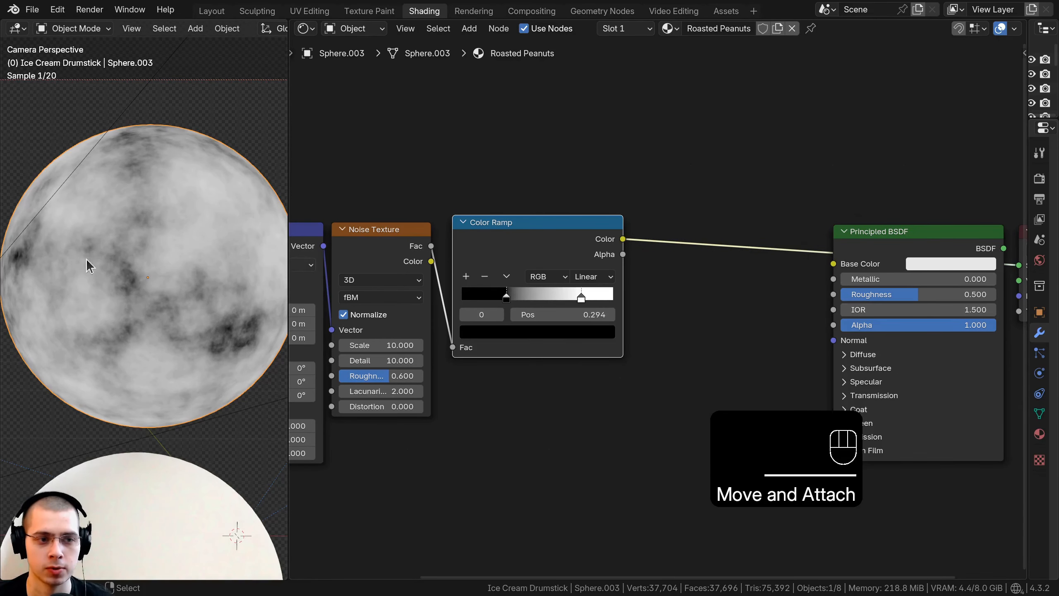
left_click(538, 277)
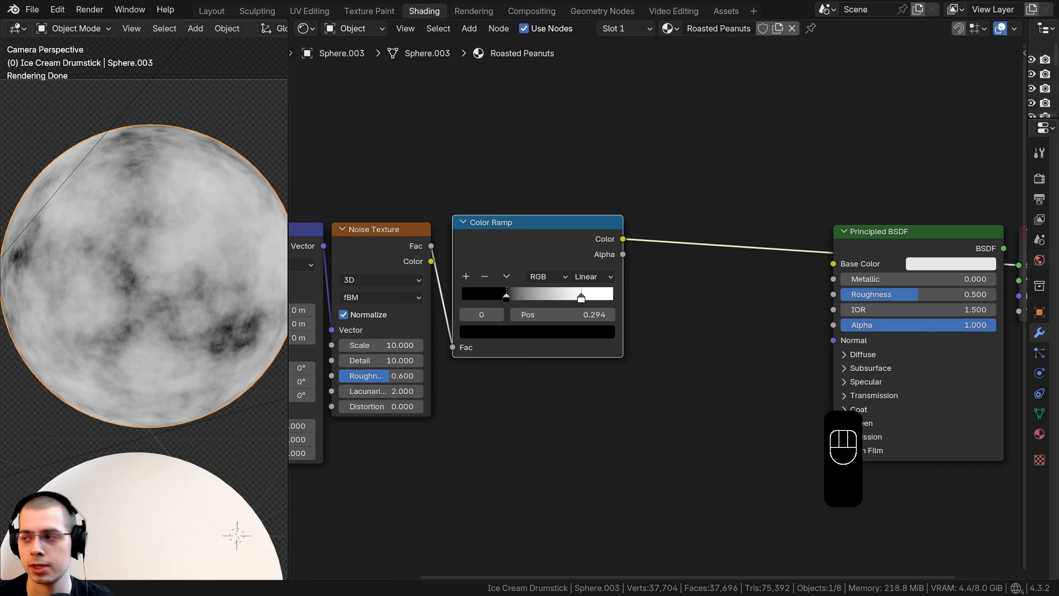
Insert a Mix Color node after the Color Ramp and feed the ramp's Color into its Factor.
middle_click_drag(579, 174, 567, 194)
key("shift+a")
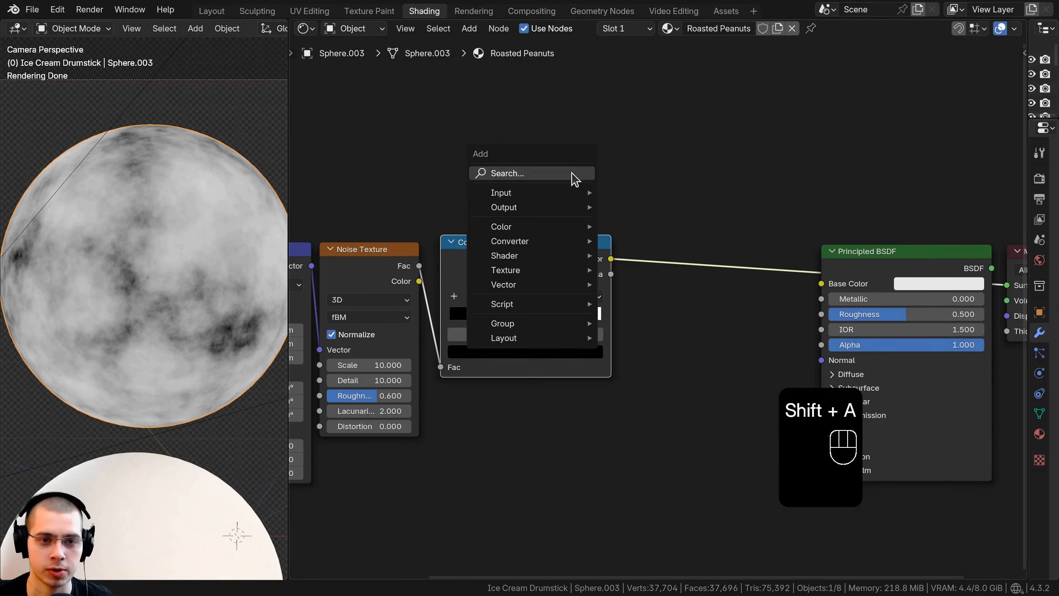
left_click(570, 175)
type("mix")
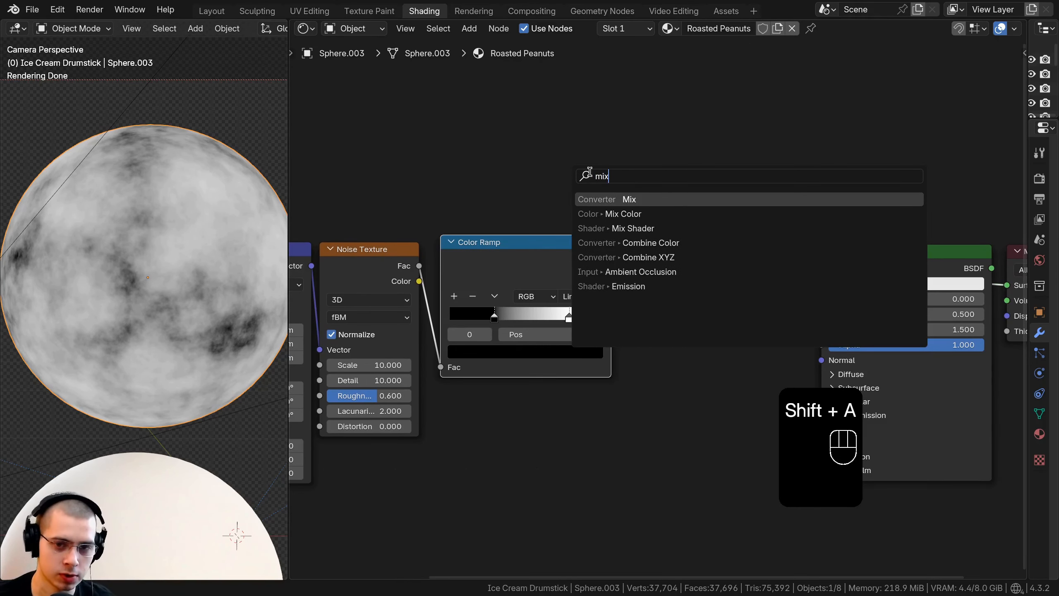
left_click(622, 211)
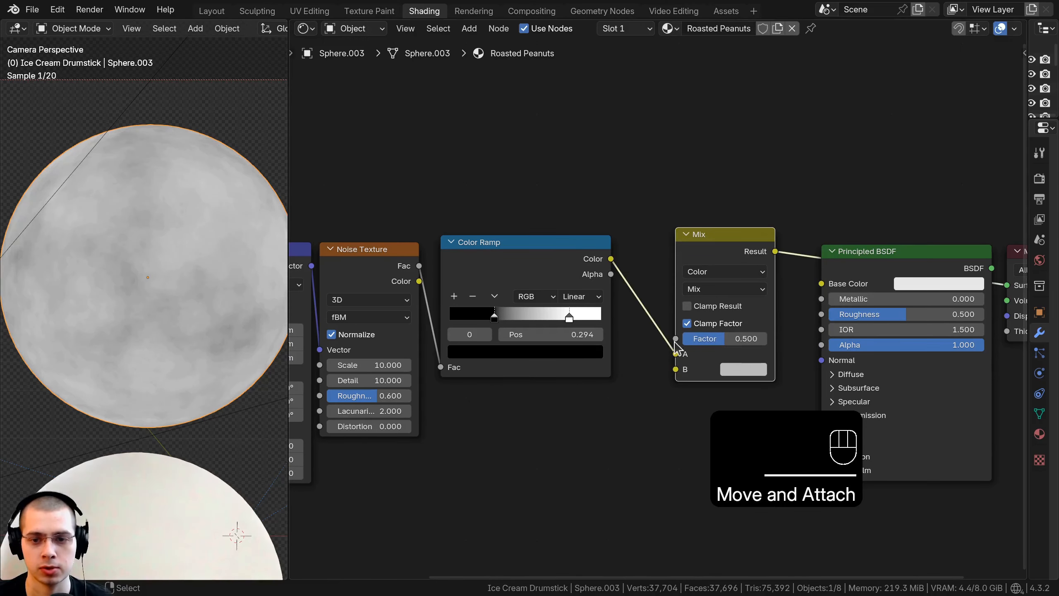
left_click(612, 268)
left_click_drag(677, 358, 676, 338)
left_click_drag(751, 232, 746, 226)
scroll(737, 348, "up", 2)
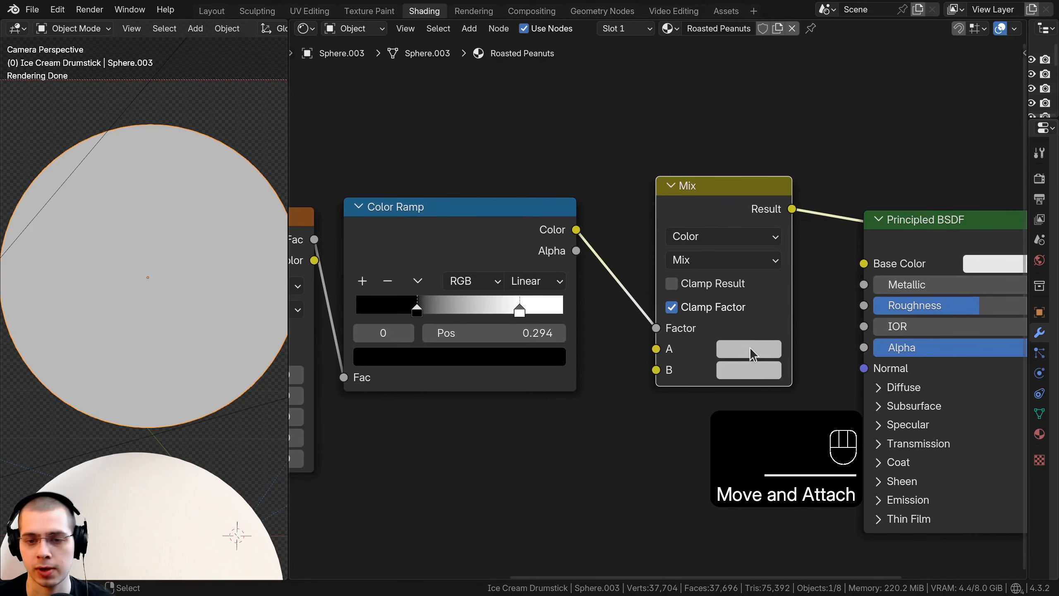
Set the Mix node's A color to a warm orange-brown.
left_click(748, 350)
left_click_drag(808, 107, 775, 155)
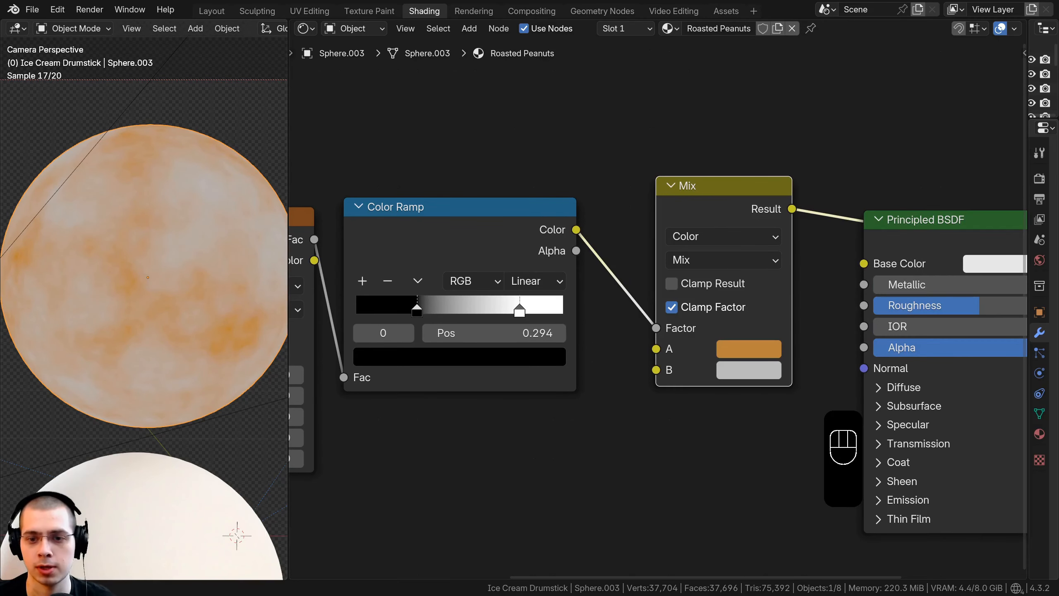
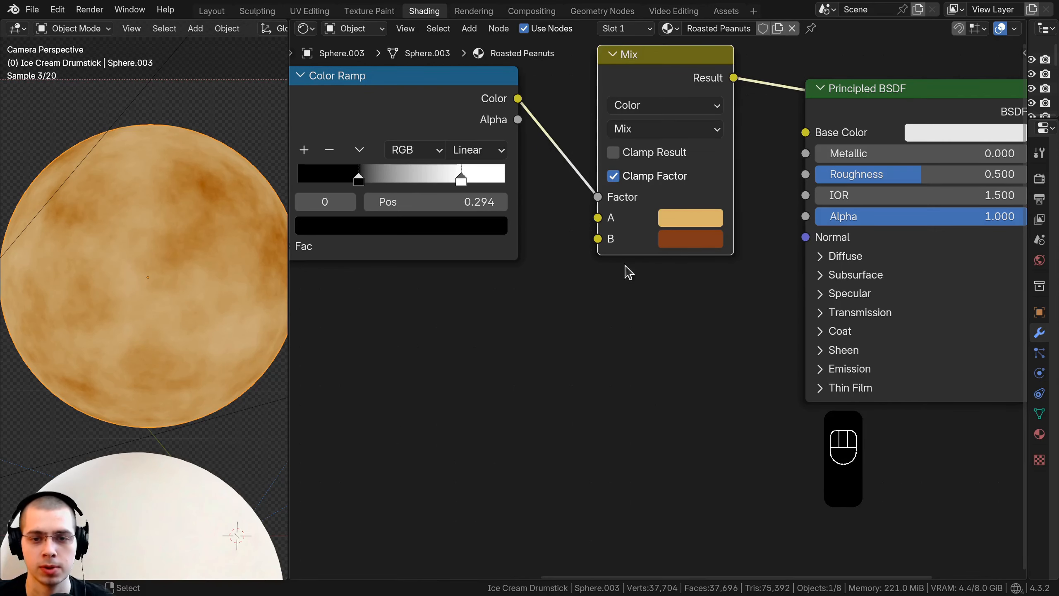
Open the Mix node's B color and check its hex code.
middle_click_drag(693, 245, 691, 211)
left_click(688, 205)
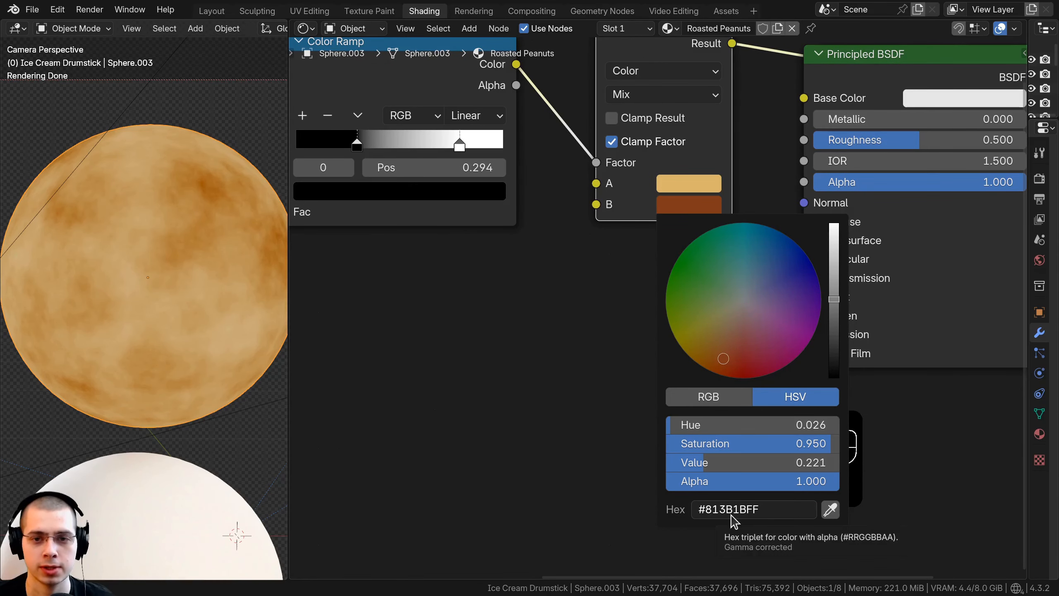
key("ctrl+w")
Sharpen the Color Ramp's contrast by moving the black stop to 0.289 and the white stop to 0.580.
scroll(364, 232, "up", 1)
middle_click_drag(364, 232, 566, 357)
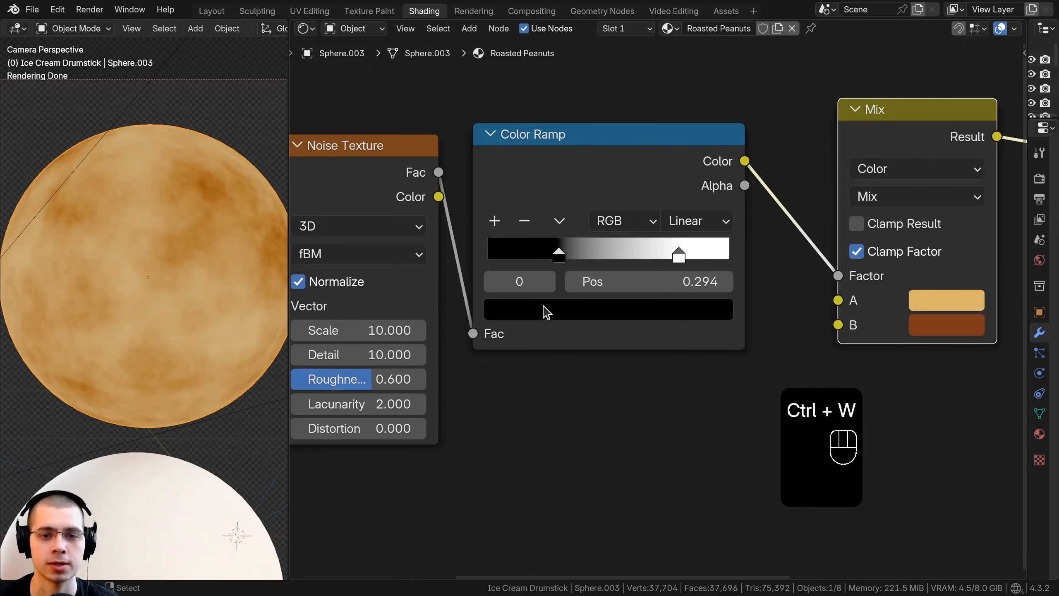
left_click_drag(667, 242, 569, 244)
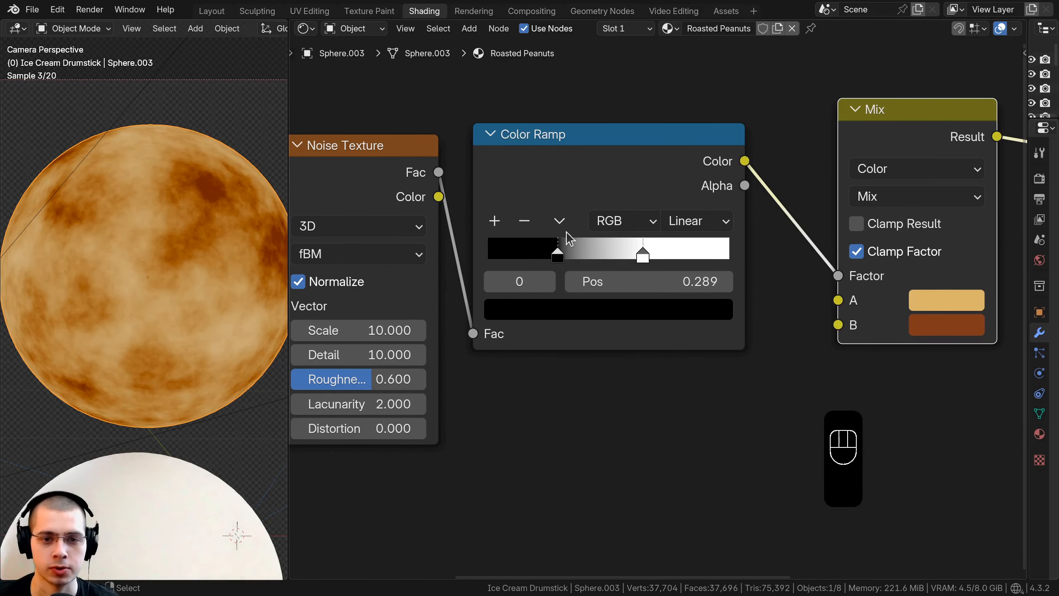
left_click_drag(648, 252, 633, 251)
middle_click_drag(227, 307, 173, 376, "shift")
scroll(163, 326, "up", 2)
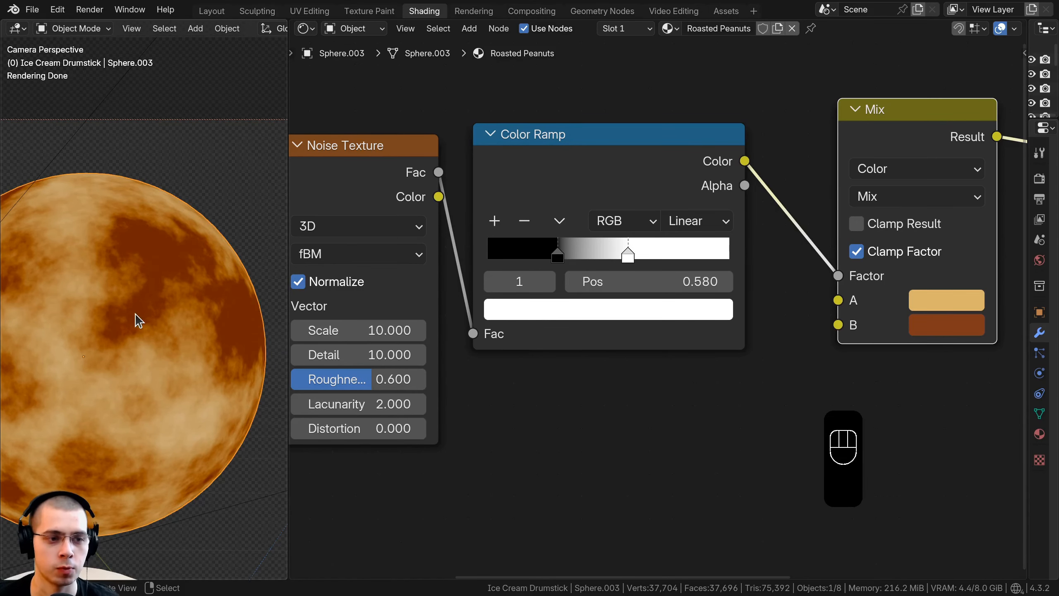
scroll(125, 317, "down", 2)
Insert a Hue/Saturation/Value node between the Color Ramp and the Mix node.
scroll(709, 303, "down", 4)
key("shift+a")
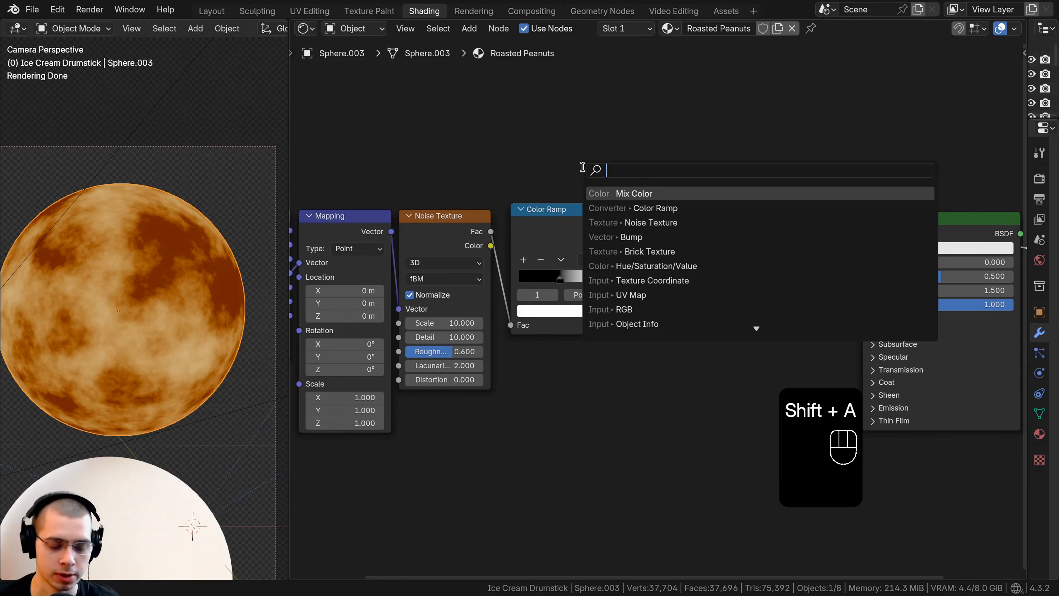
type("hue")
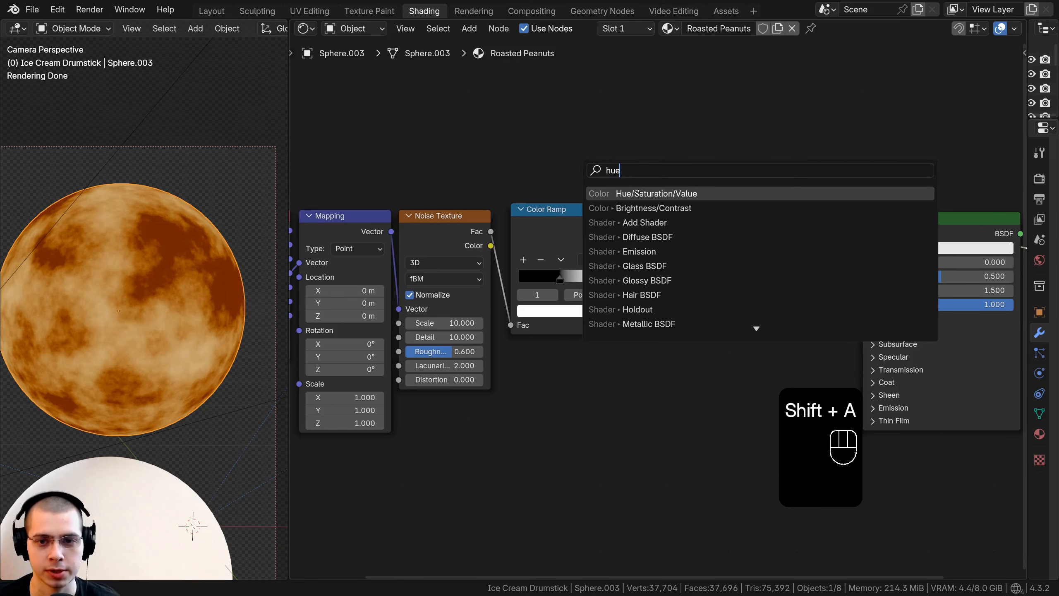
left_click(637, 193)
left_click(591, 227)
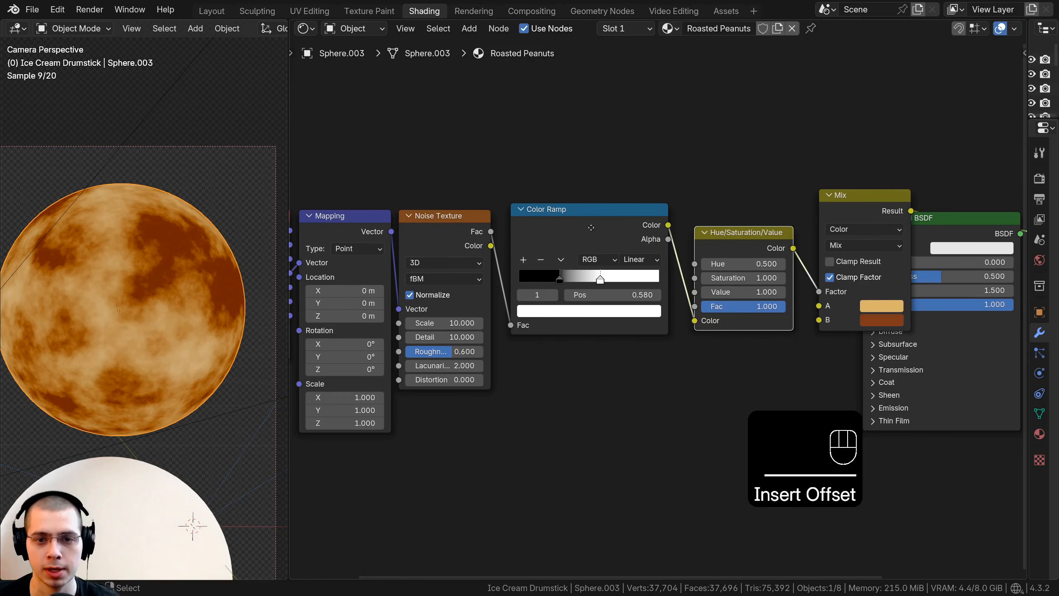
Move the Principled BSDF clear of the Mix node and tighten the spacing of the nodes after the Color Ramp.
middle_click_drag(591, 228, 472, 229)
left_click_drag(827, 221, 895, 309)
scroll(663, 304, "up", 6)
left_click_drag(566, 286, 596, 286, "shift")
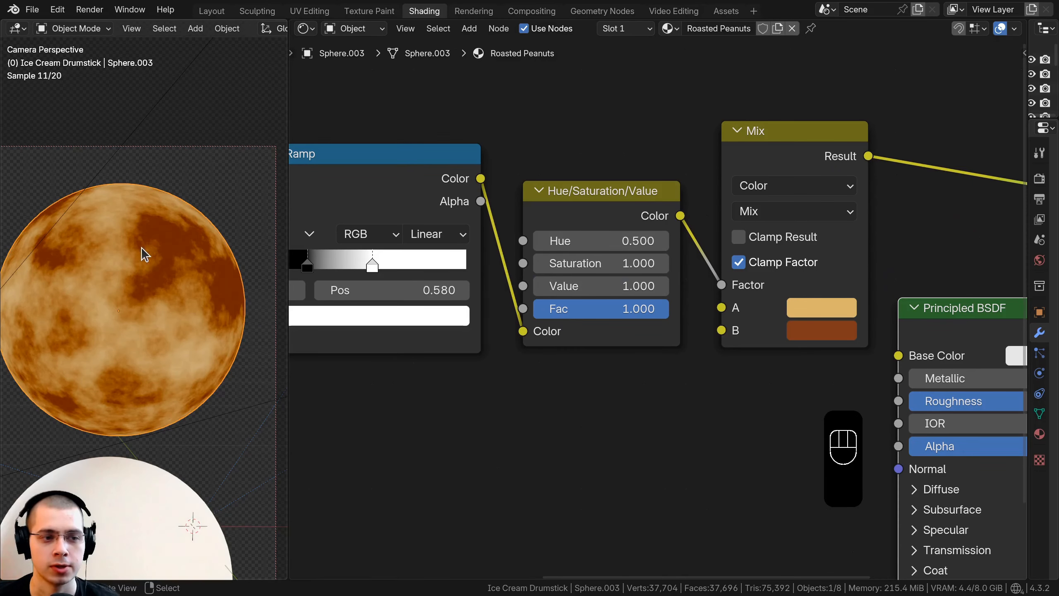
scroll(602, 250, "down", 3)
middle_click_drag(607, 248, 621, 249)
left_click_drag(618, 215, 482, 236)
key("b")
key("g")
left_click(468, 242)
key("a")
key("a")
left_click_drag(770, 173, 718, 174)
Place the Principled BSDF between the Mix and Material Output nodes and connect its shader to the output.
scroll(733, 205, "down", 3)
middle_click_drag(771, 225, 569, 226)
left_click_drag(679, 289, 681, 202)
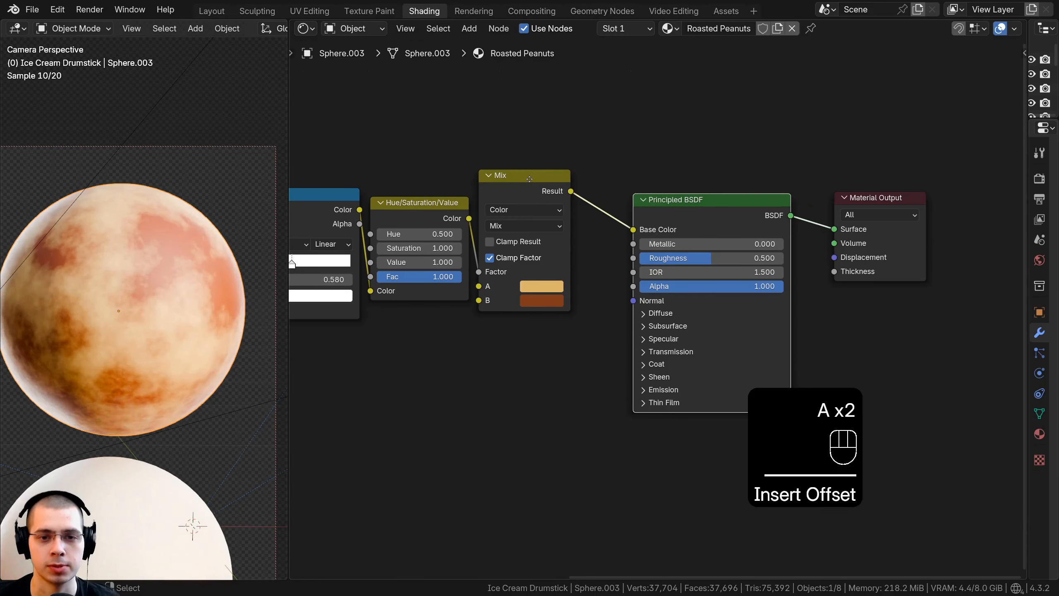
left_click_drag(527, 177, 523, 177)
left_click_drag(684, 220, 716, 216)
left_click(715, 216, "ctrl+shift")
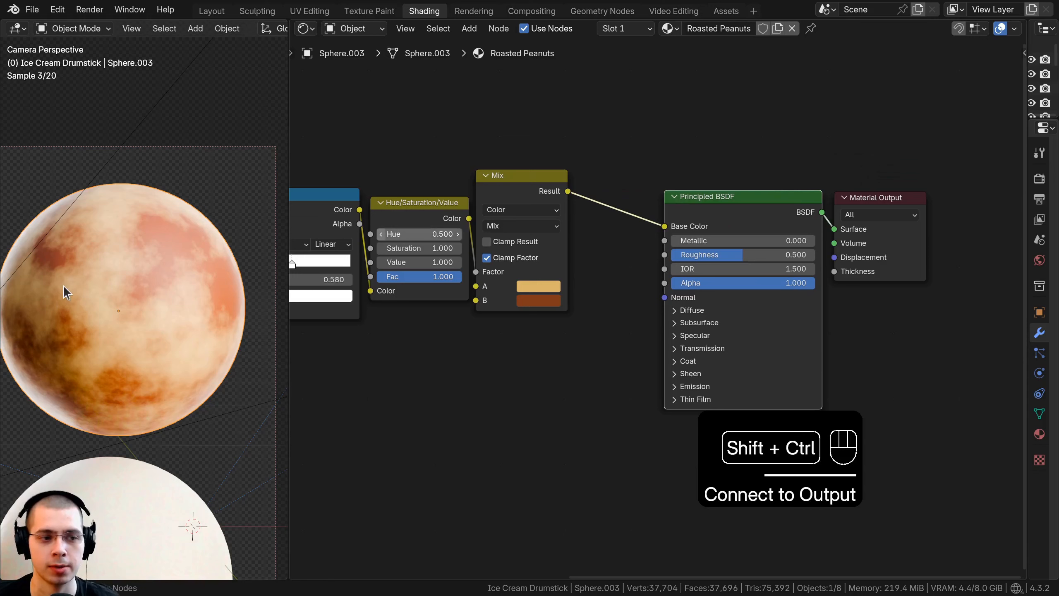
middle_click_drag(63, 285, 70, 284, "shift")
Set the Principled BSDF's Roughness to 0.6.
middle_click_drag(776, 293, 754, 296)
scroll(679, 281, "up", 2)
left_click(717, 257)
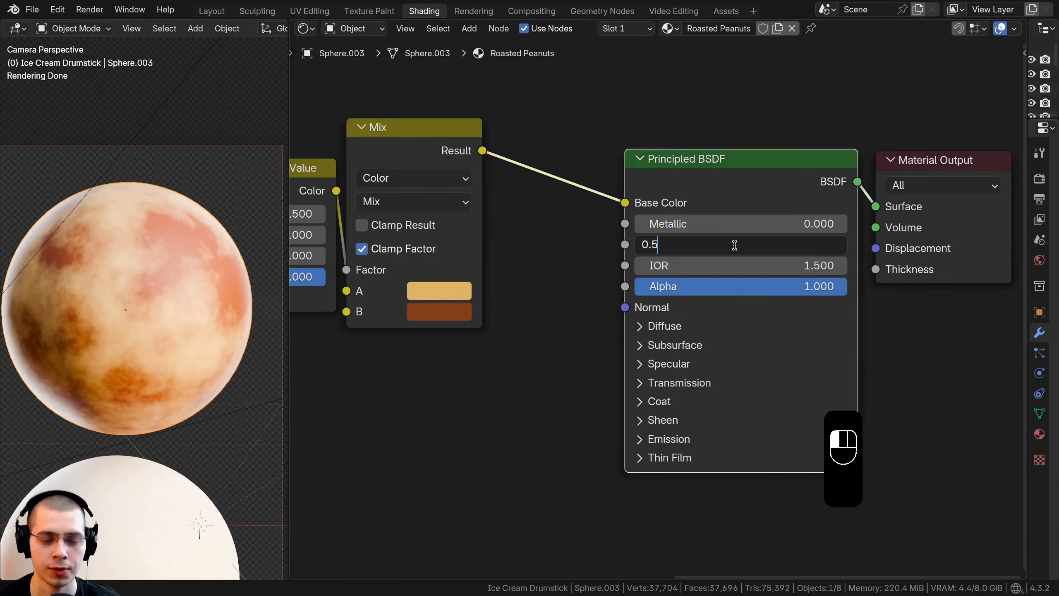
type("6")
key("Return")
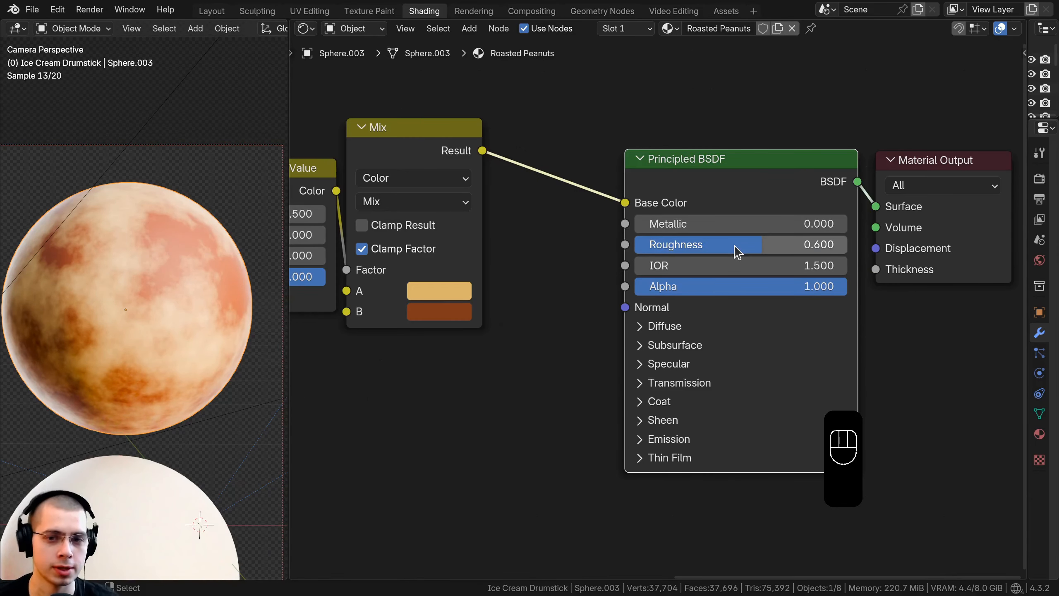
scroll(701, 269, "down", 1)
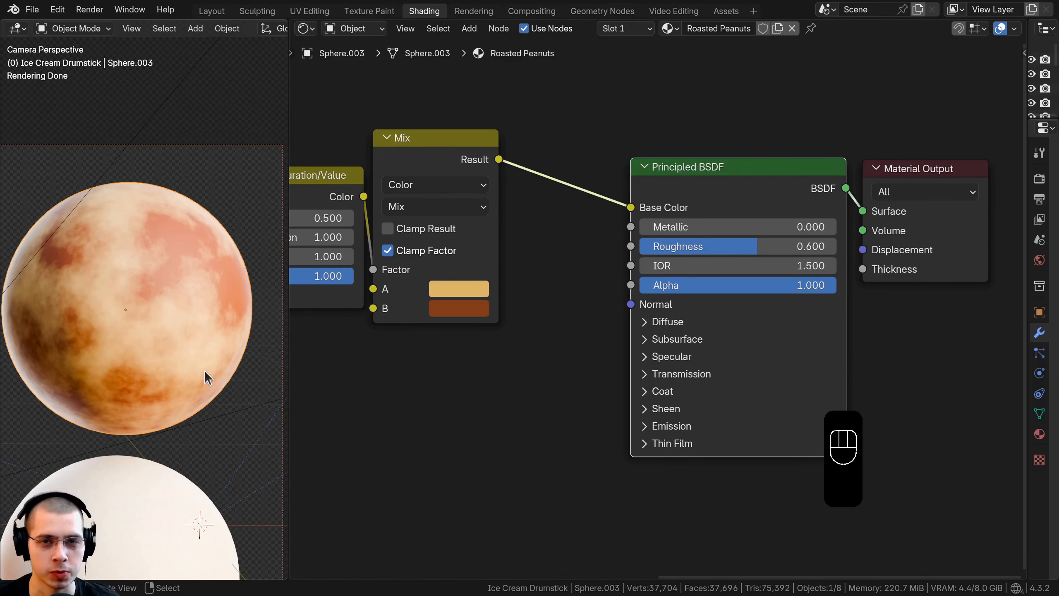
Add a Voronoi Texture node below the Noise Texture node.
scroll(163, 217, "up", 5)
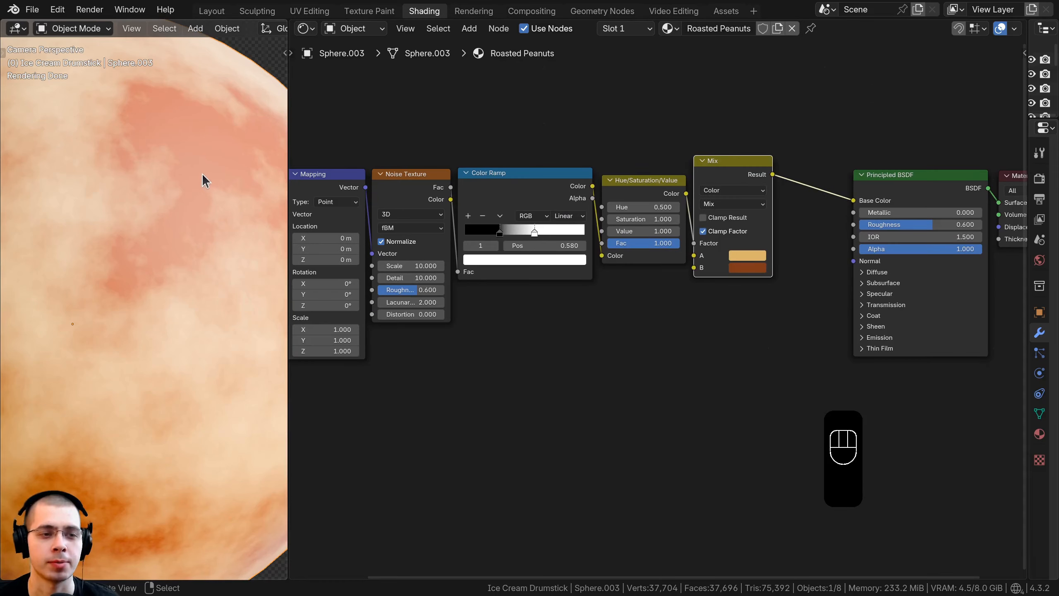
scroll(179, 221, "down", 4)
middle_click_drag(154, 256, 179, 262, "shift")
middle_click_drag(459, 340, 466, 321)
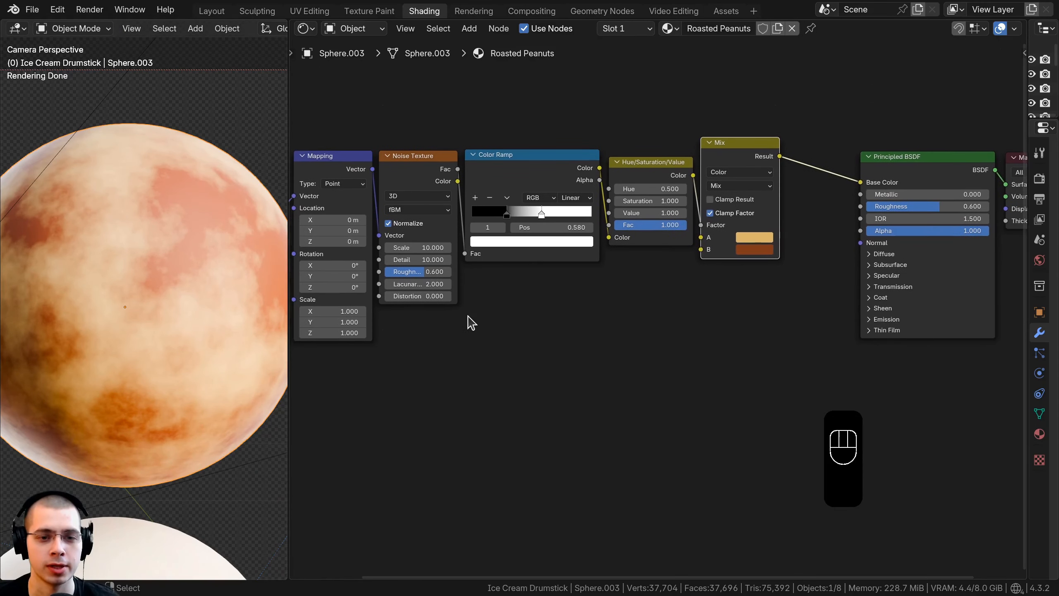
key("shift+a")
left_click(467, 307)
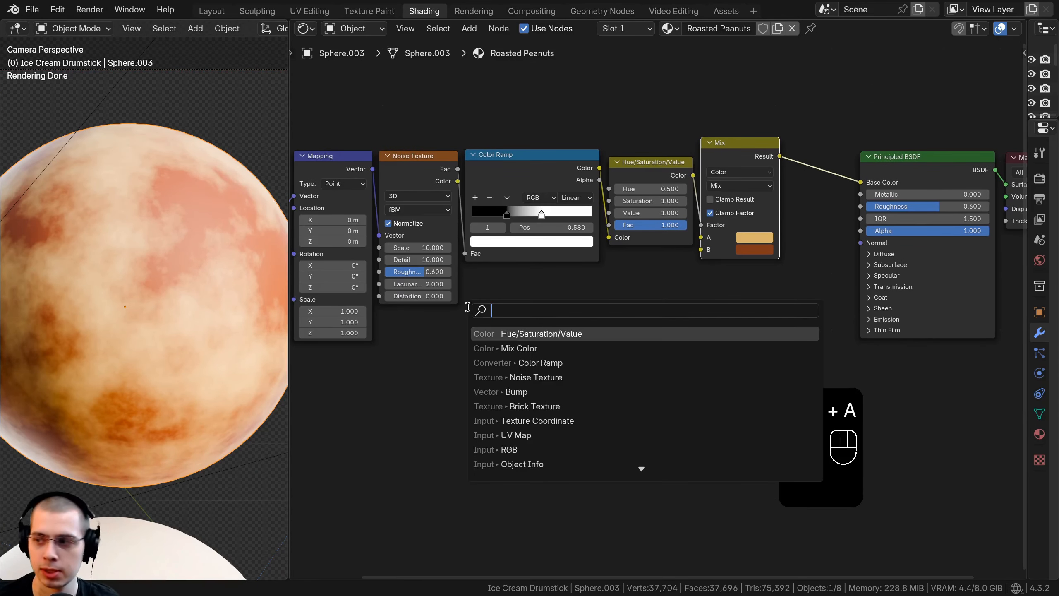
type("vor")
key("Return")
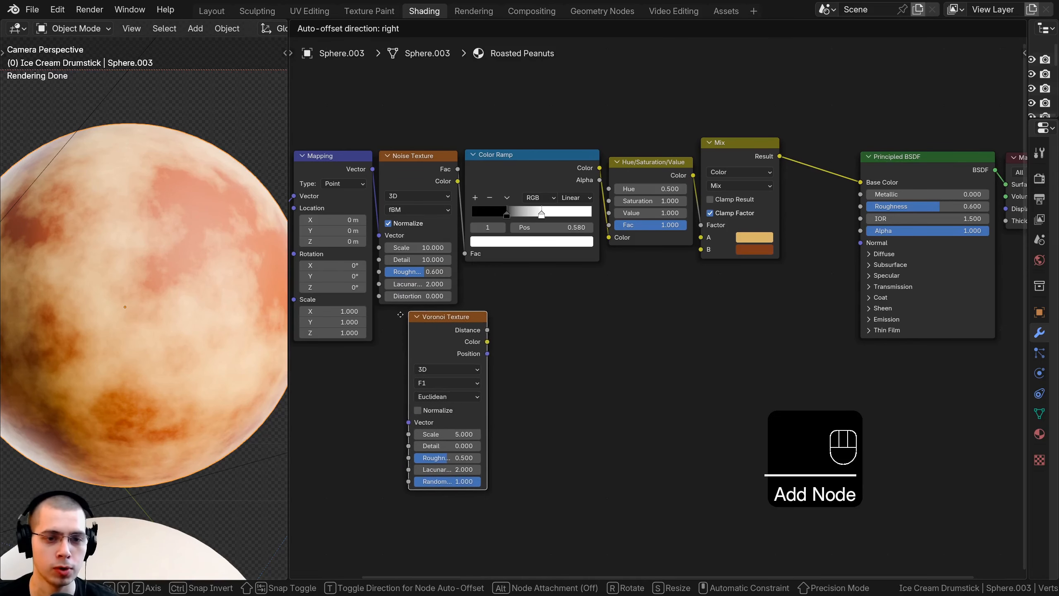
left_click(381, 314)
Link the Mapping node's Vector to the Voronoi Texture's Vector and reposition the Texture Coordinate and Mapping nodes beside the textures.
middle_click_drag(380, 313, 597, 297)
left_click_drag(423, 105, 597, 407)
key("g")
left_click(467, 258)
key("a")
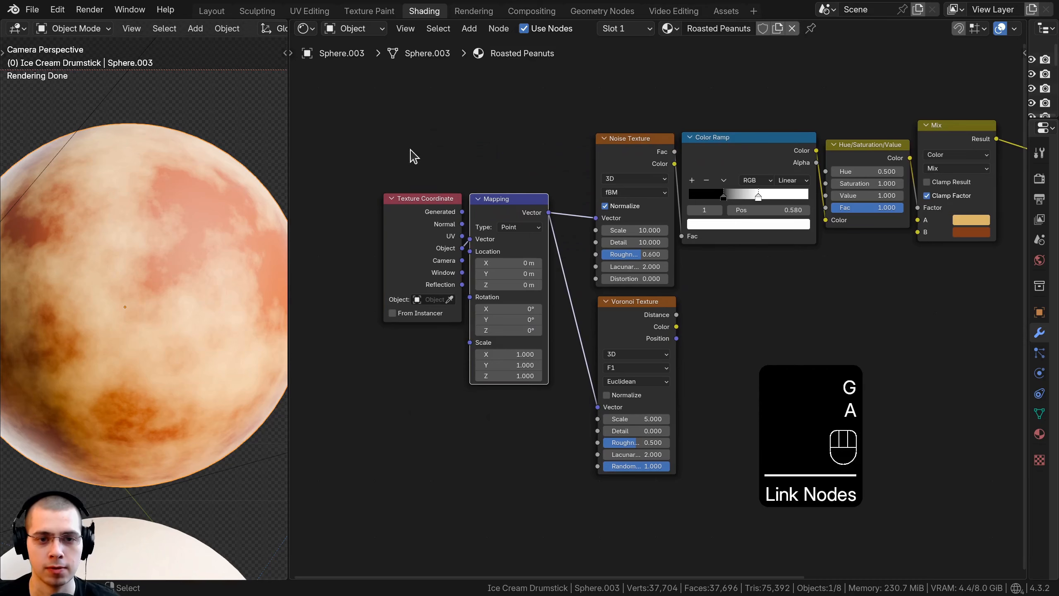
left_click_drag(377, 188, 552, 301)
key("g")
left_click(586, 340)
key("a")
Preview the Voronoi Texture's Distance output on the sphere and set its Scale to 500.
left_click(470, 337, "ctrl+shift")
middle_click_drag(650, 332, 685, 285)
scroll(686, 285, "up", 4)
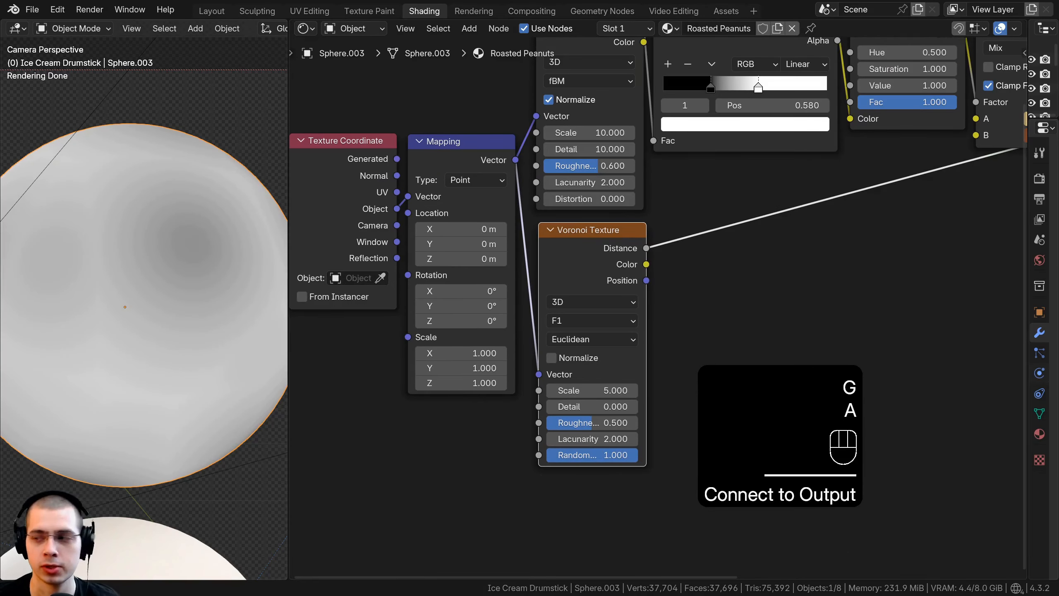
left_click(584, 390)
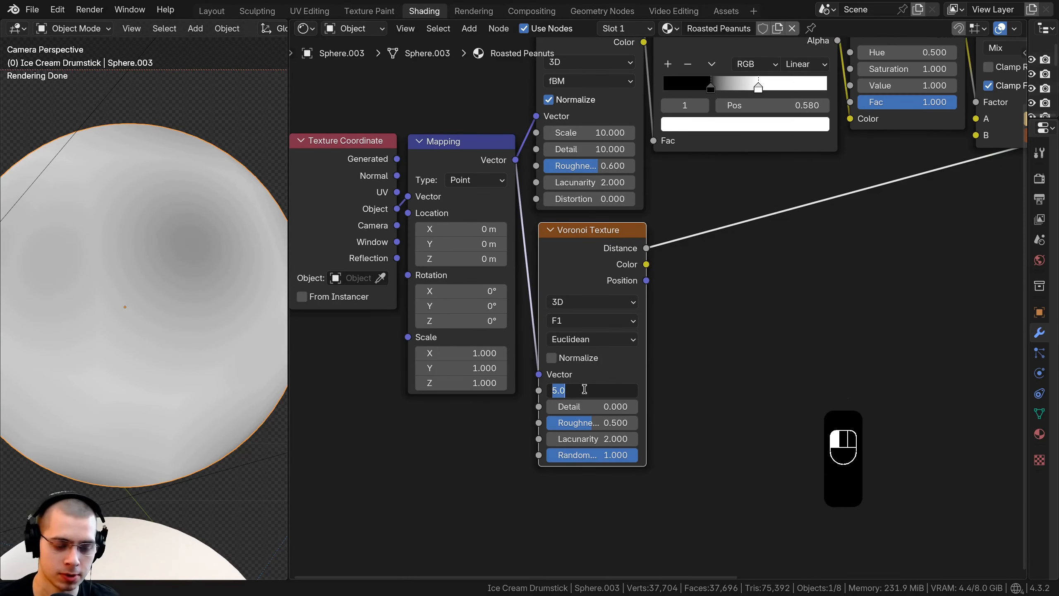
type("500")
key("Return")
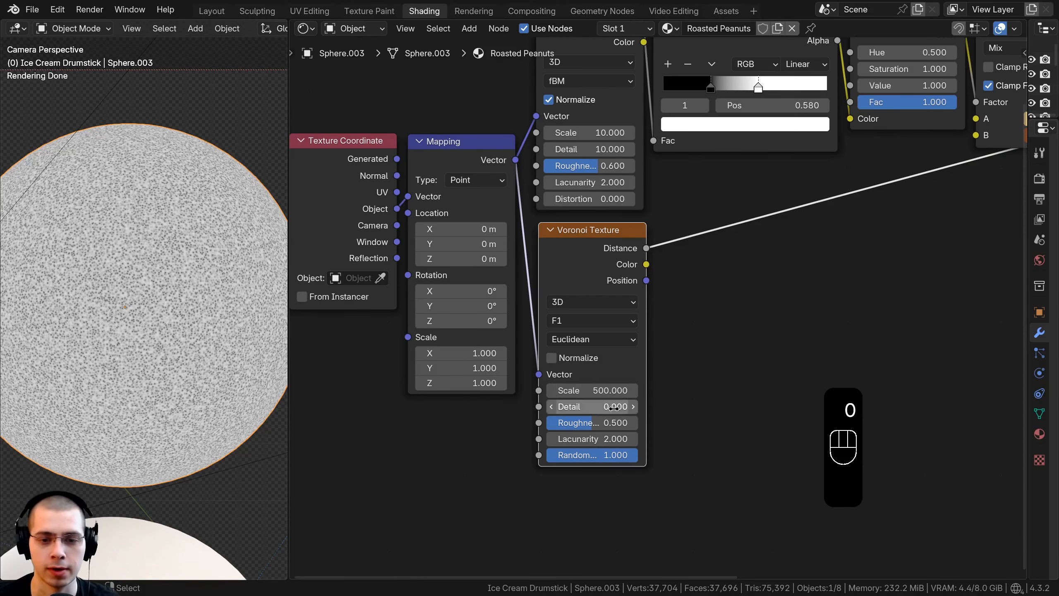
Set the Voronoi Texture's Detail to 1.
left_click(604, 406)
type("1")
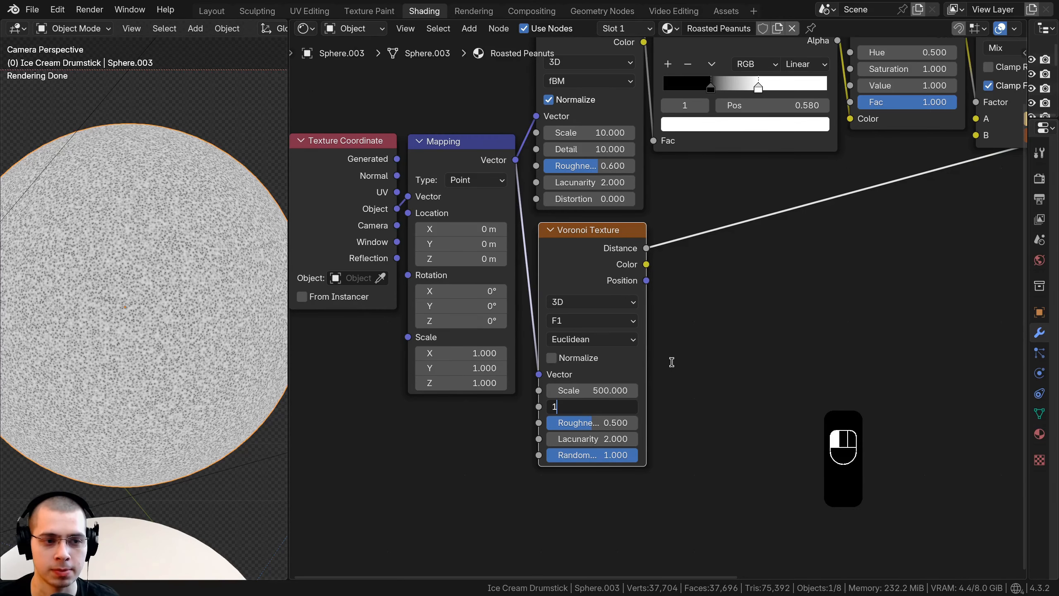
key("Return")
scroll(209, 337, "up", 4)
middle_click_drag(627, 399, 626, 373)
scroll(627, 374, "up", 1)
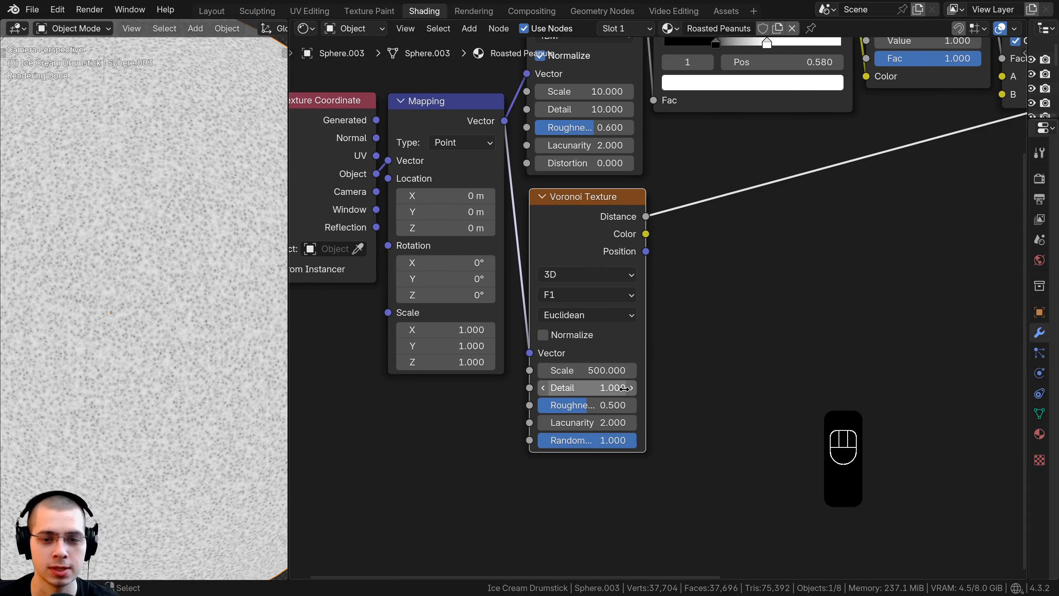
Insert a Color Ramp node after the Voronoi Texture's Distance output.
scroll(625, 392, "down", 2)
middle_click_drag(720, 184, 571, 264)
key("shift+a")
left_click(570, 265)
type("col")
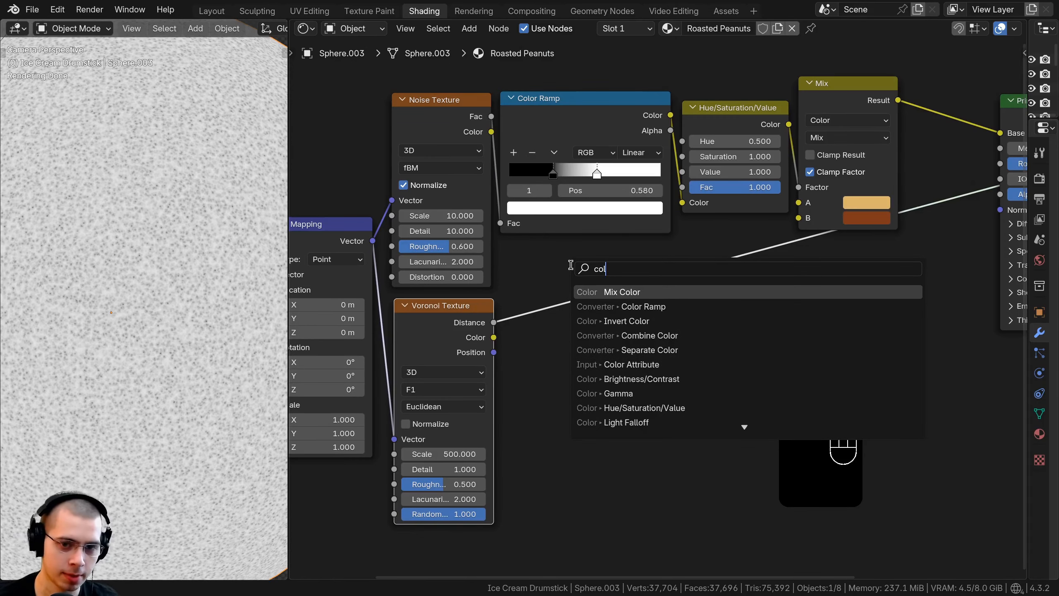
left_click(626, 306)
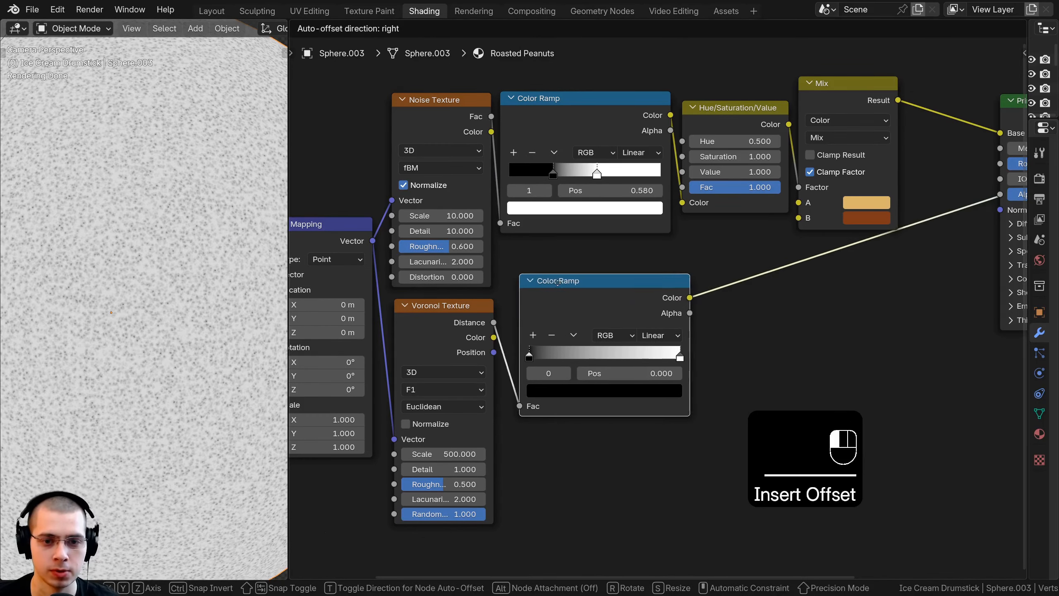
left_click(508, 343)
scroll(508, 342, "up", 1)
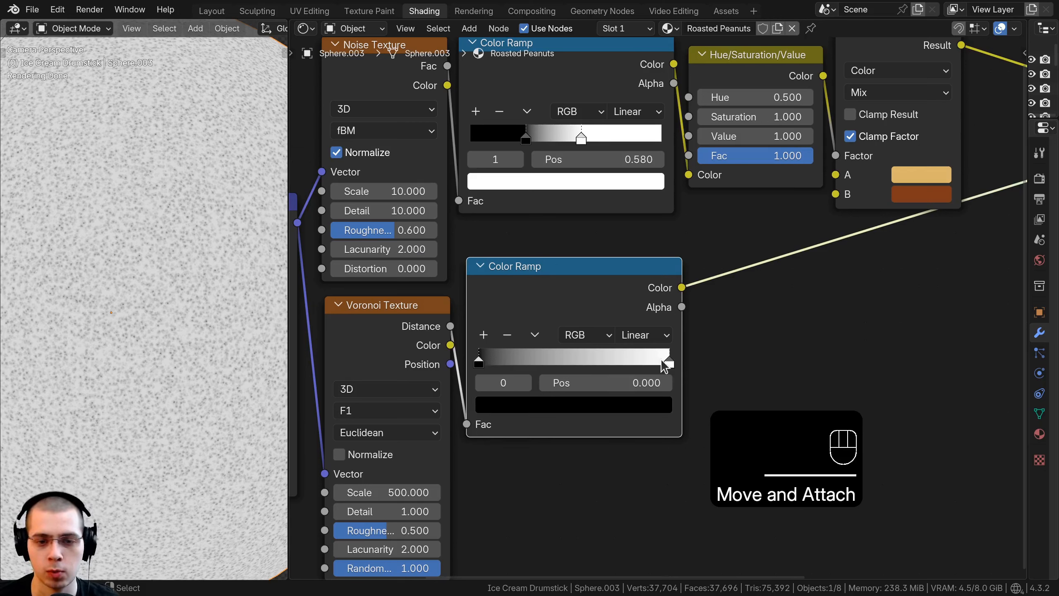
Move the white stop of the Voronoi Texture's Color Ramp to 0.535.
left_click_drag(669, 361, 582, 354)
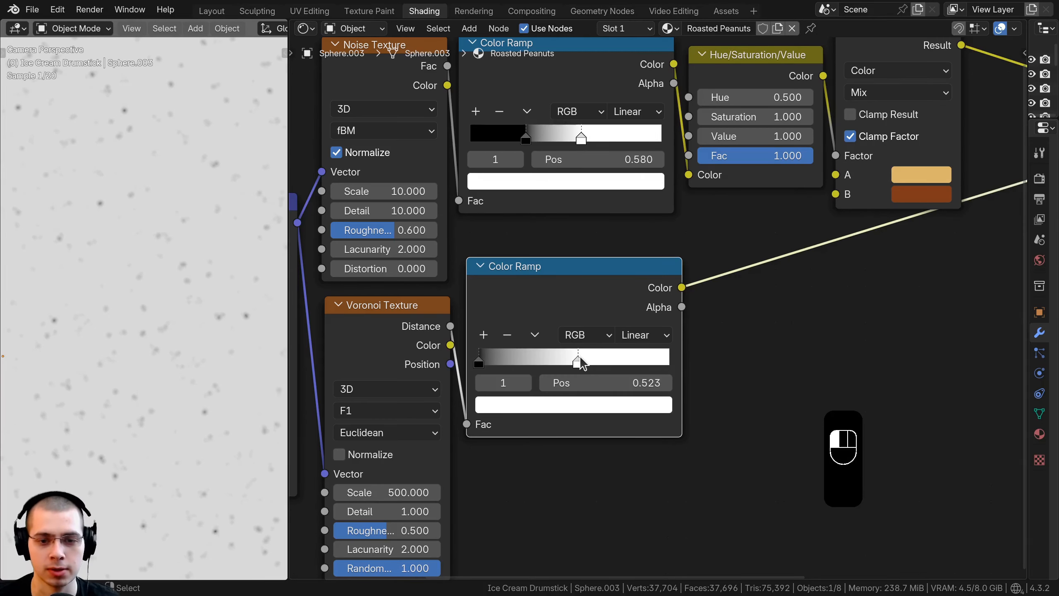
scroll(136, 310, "down", 10)
scroll(646, 313, "down", 4)
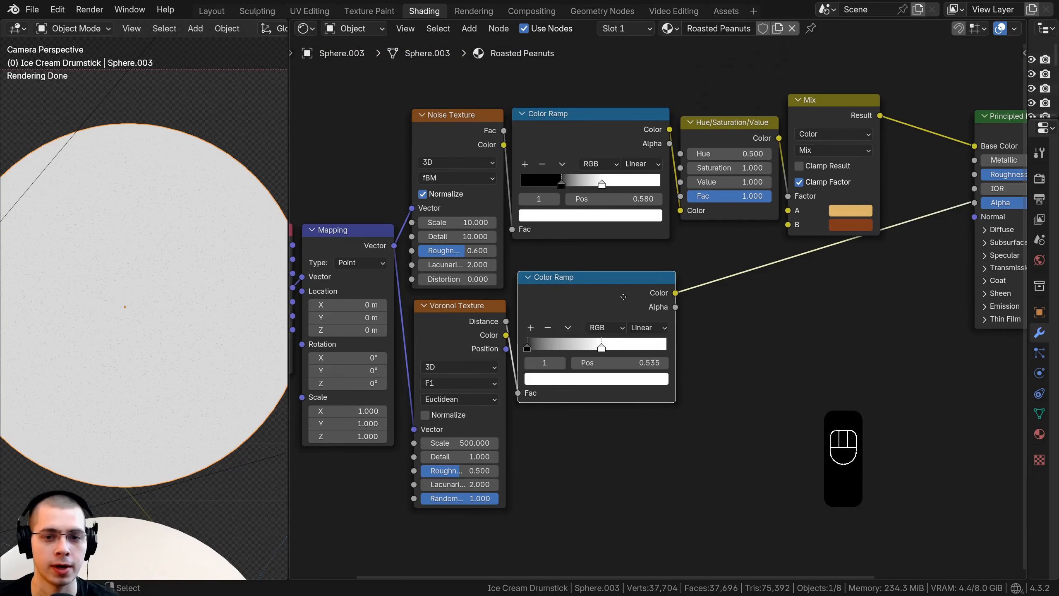
Shift the Principled BSDF and Material Output nodes away from the Mix node to make room.
middle_click_drag(589, 288, 542, 312)
middle_click_drag(974, 164, 700, 227)
left_click_drag(861, 173, 635, 263)
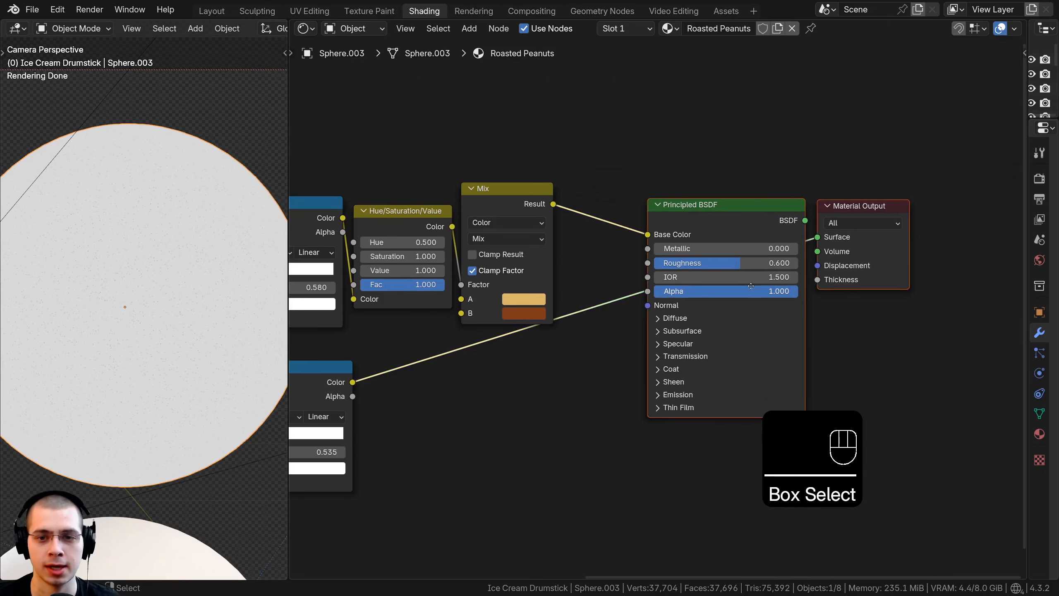
key("g")
left_click(734, 267)
key("a")
Duplicate the Mix node and insert the copy between the original Mix node and the Principled BSDF.
left_click(483, 223)
key("shift+d")
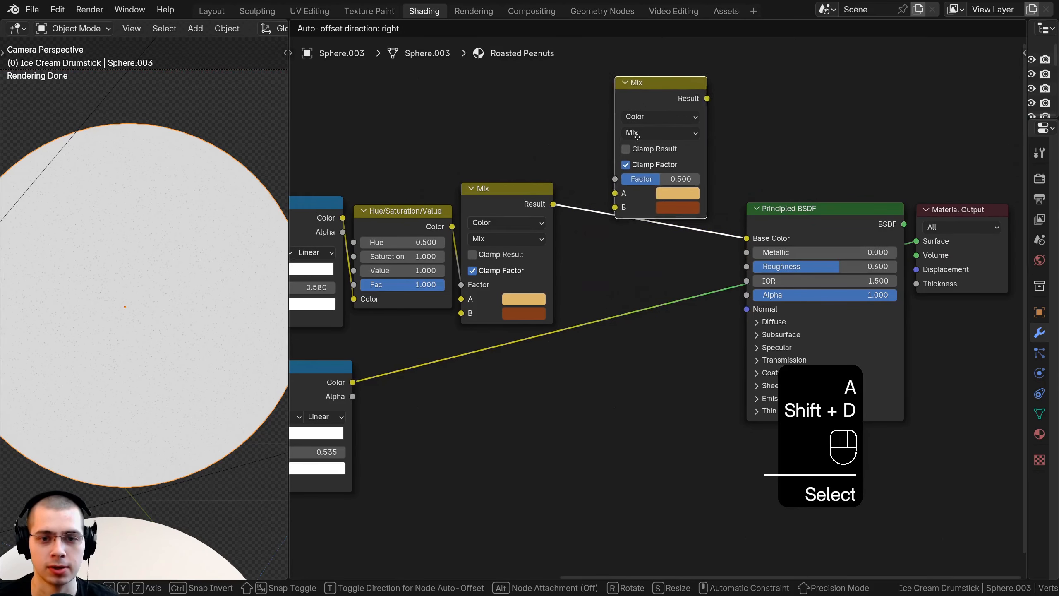
left_click(600, 188)
left_click_drag(605, 185, 605, 188)
middle_click_drag(347, 370, 459, 326)
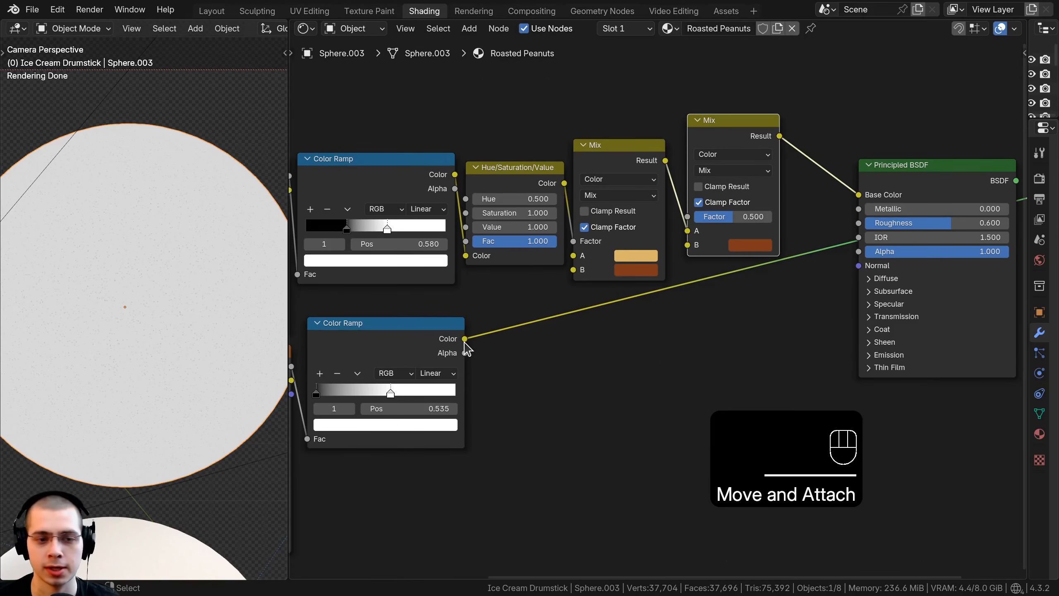
Link the Voronoi Color Ramp's Color to the duplicated Mix node's Factor and adjust the original Mix node's placement.
left_click_drag(465, 339, 683, 217)
scroll(683, 222, "up", 3)
middle_click_drag(683, 223, 626, 227)
left_click_drag(588, 140, 585, 140)
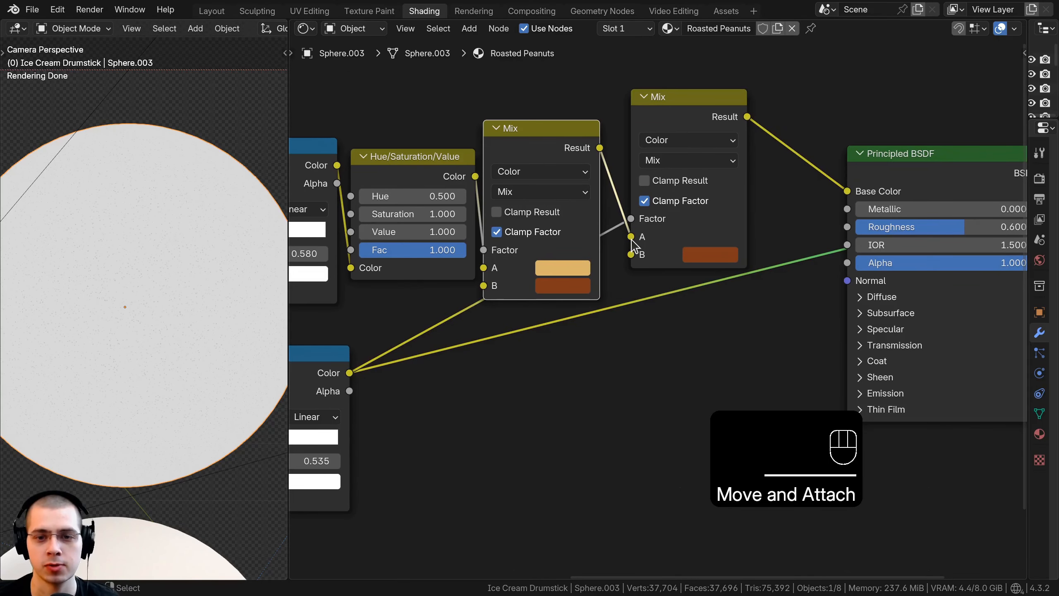
Move the first Mix node's Result link from A to B on the duplicated Mix node and preview that node.
left_click_drag(631, 237, 630, 263)
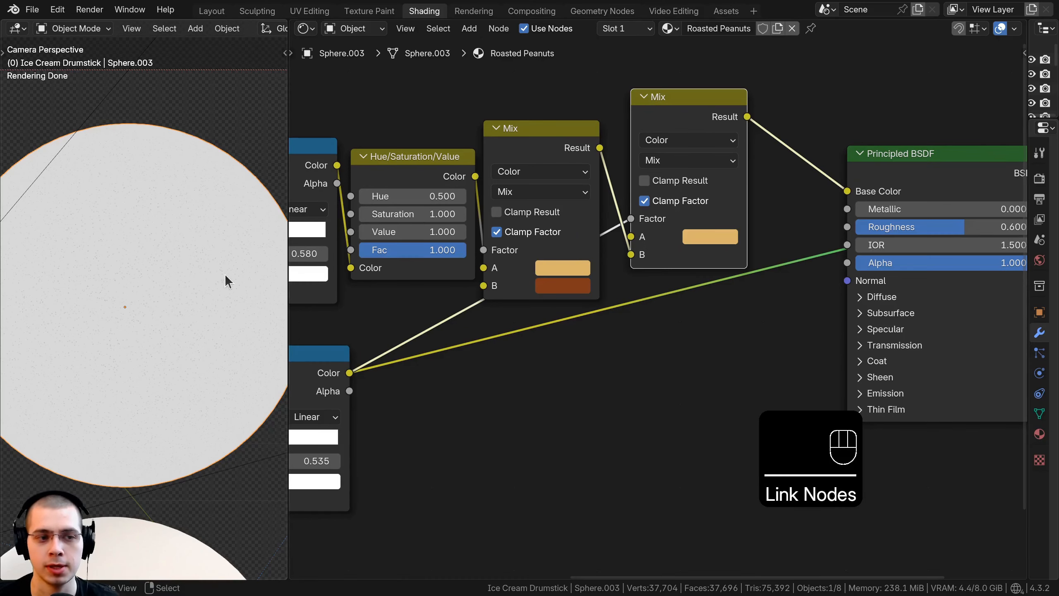
left_click(713, 124, "ctrl+shift")
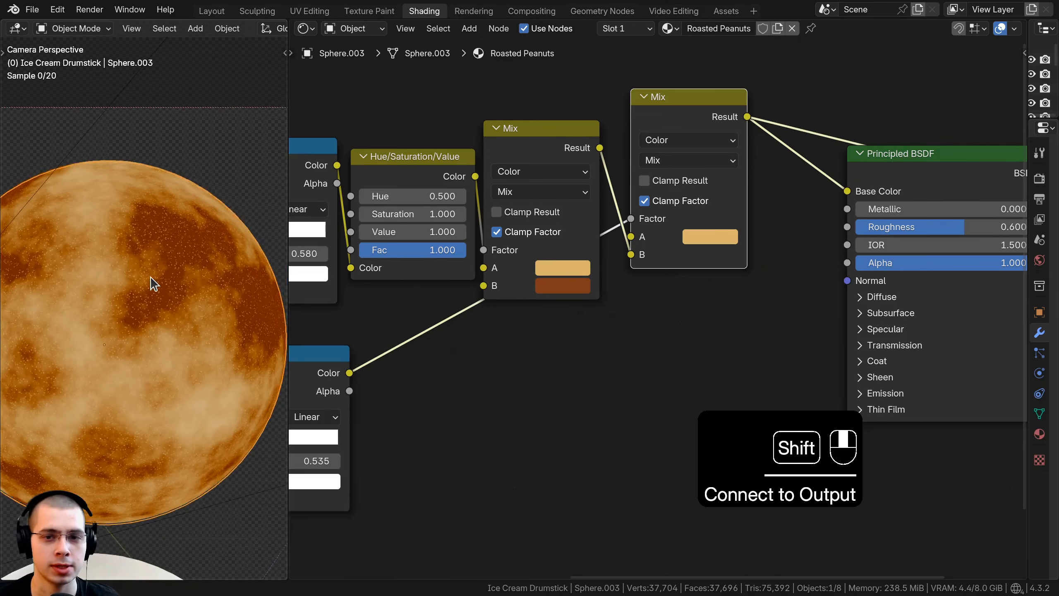
Set the duplicated Mix node's A colour to the brown hex #B48540FF.
scroll(182, 269, "up", 5)
middle_click_drag(666, 243, 719, 258)
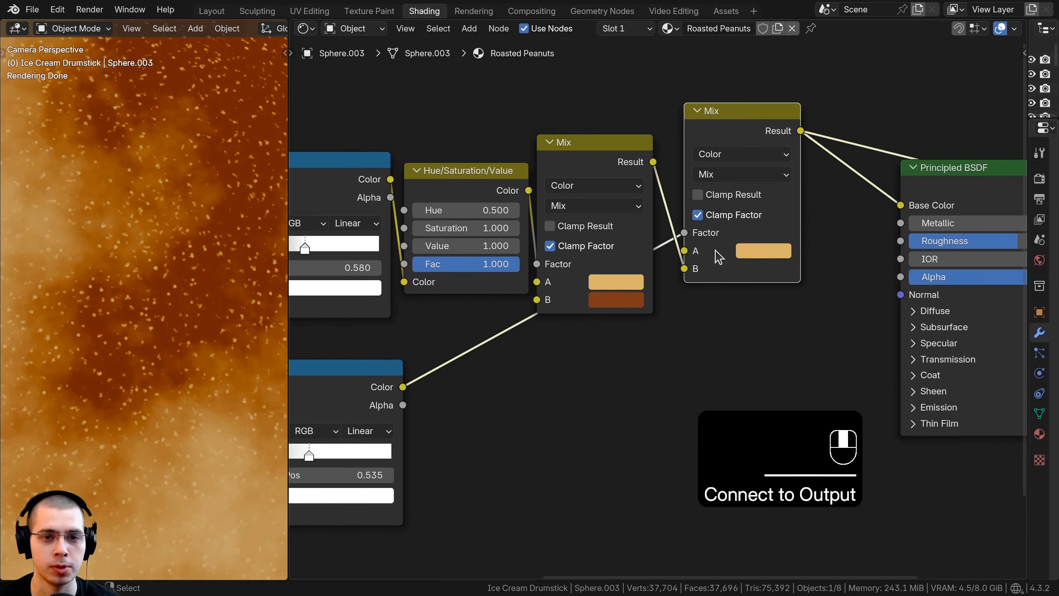
scroll(210, 257, "up", 1)
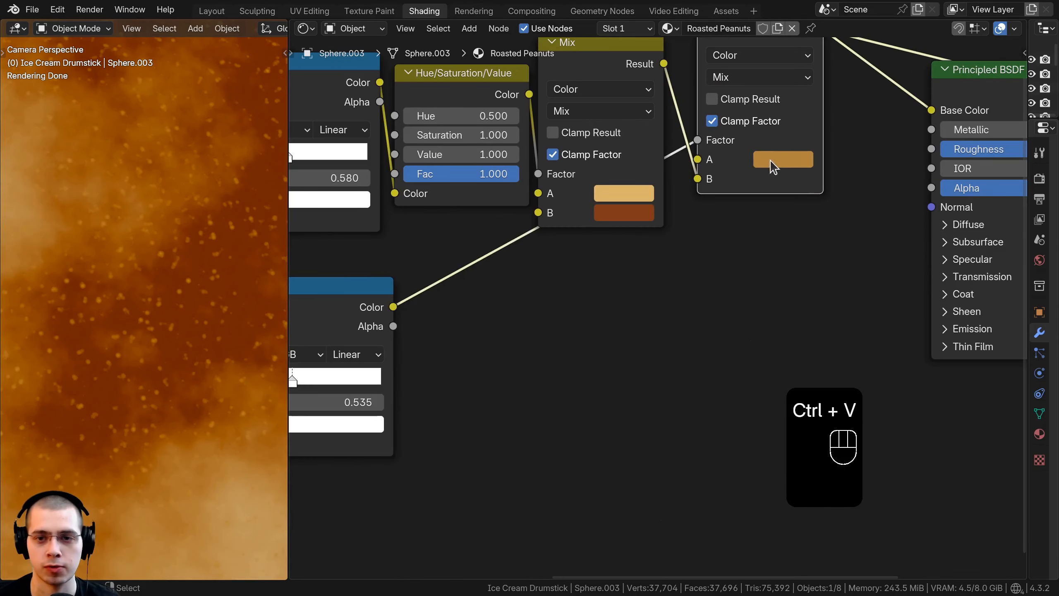
middle_click_drag(771, 157, 771, 140)
left_click(772, 140)
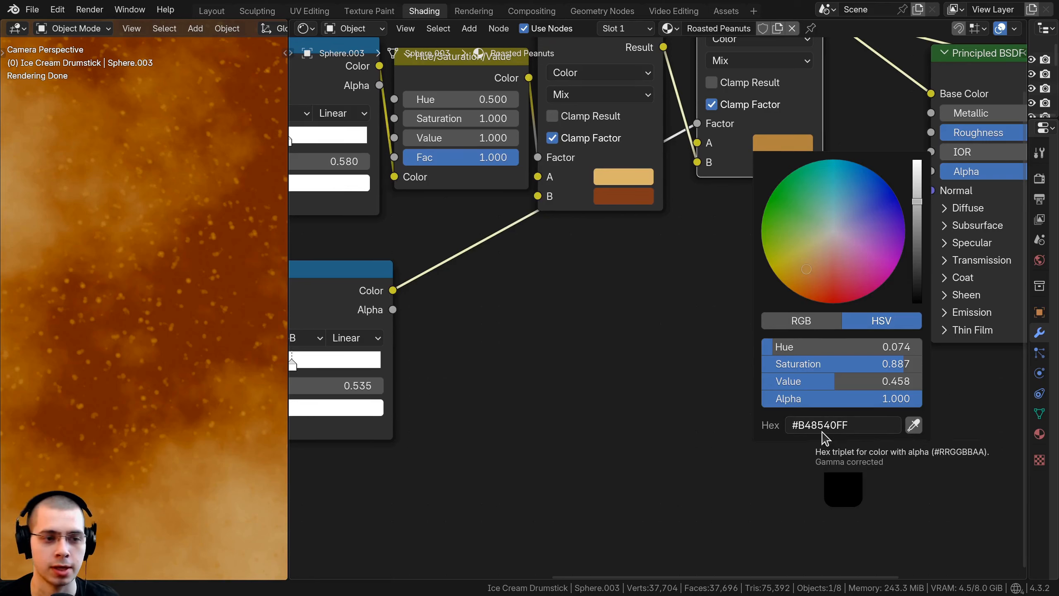
scroll(171, 245, "up", 4)
scroll(157, 289, "down", 8)
scroll(157, 291, "down", 1)
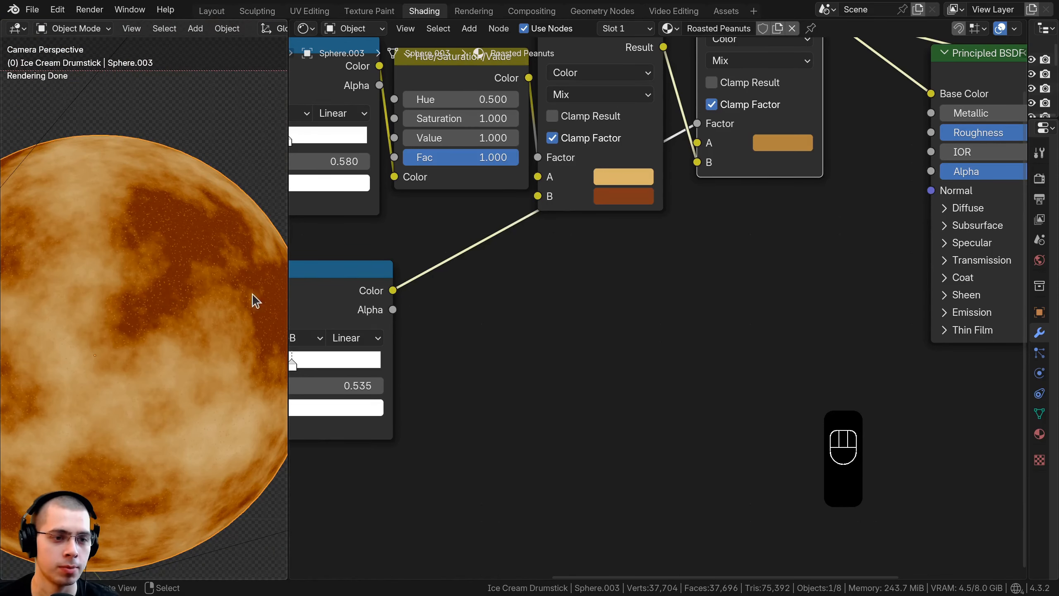
Reconnect the Principled BSDF to the Material Output and move both nodes closer to the second Mix node.
scroll(812, 242, "down", 2)
middle_click_drag(878, 213, 640, 290)
left_click(725, 198, "ctrl+shift")
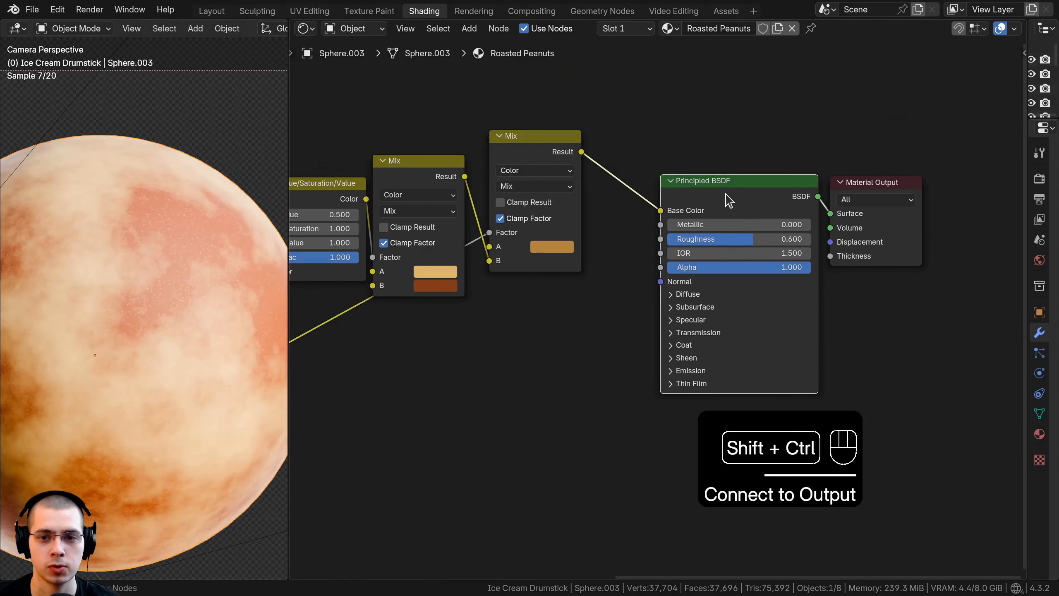
left_click_drag(784, 144, 907, 258)
key("g")
left_click(876, 257)
scroll(188, 375, "down", 3)
middle_click_drag(144, 388, 148, 392, "shift")
middle_click_drag(148, 393, 167, 416, "shift")
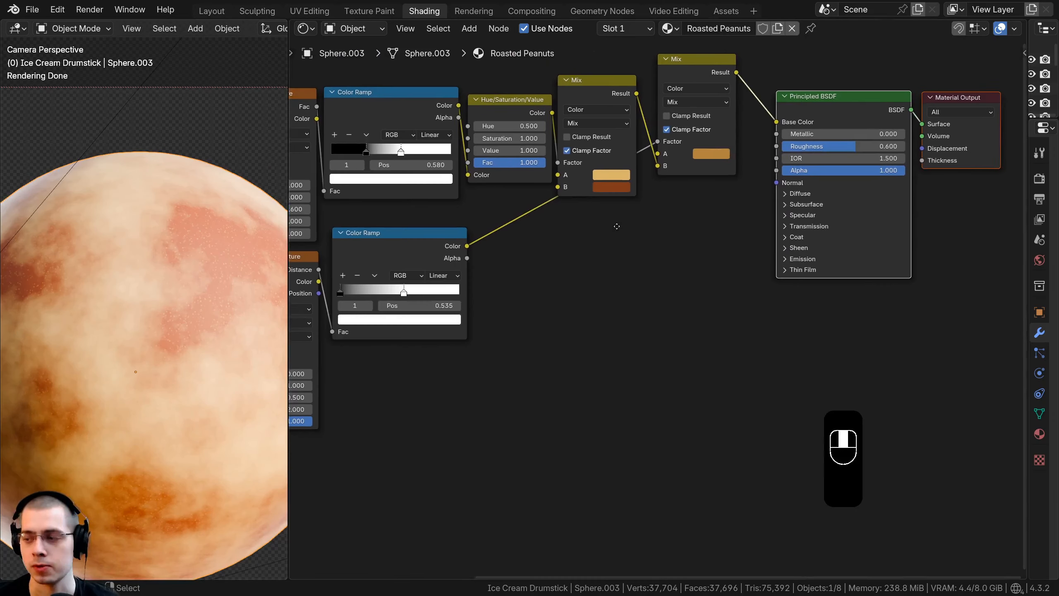
Add a Bump node below the Mix nodes.
middle_click_drag(617, 225, 612, 226)
key("shift+a")
left_click(608, 216)
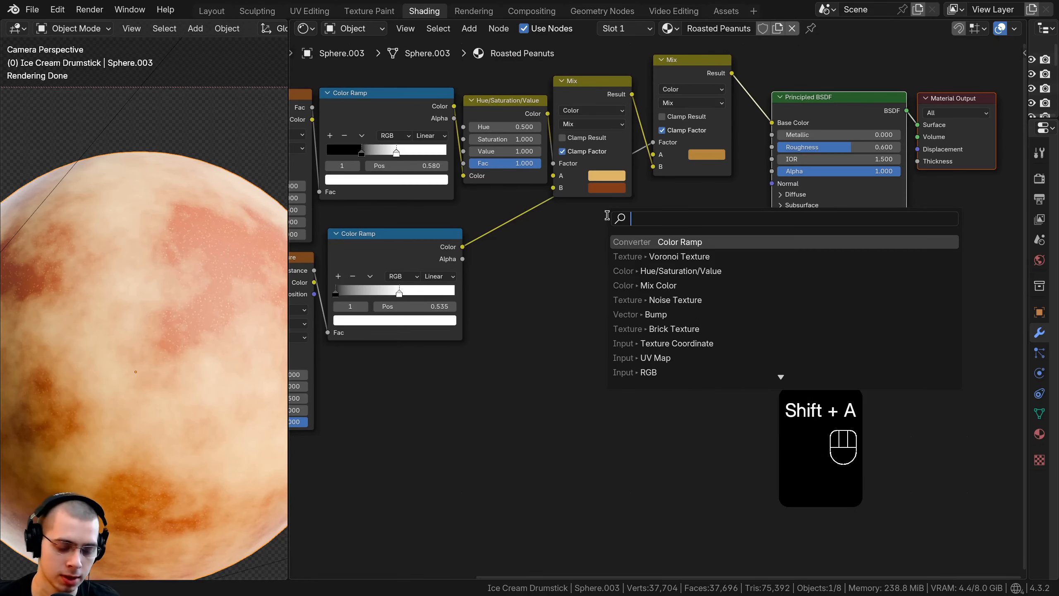
type("bum")
left_click(683, 243)
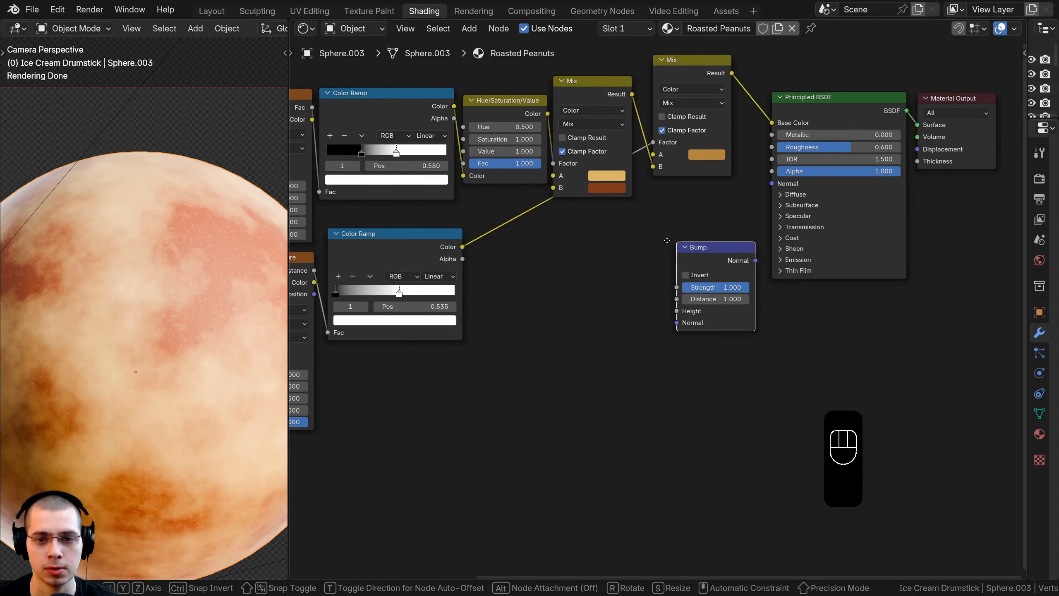
left_click(598, 223)
Link the Noise Texture's Fac to the Bump node's Height and the Bump's Normal to the Principled BSDF's Normal.
scroll(478, 189, "up", 1)
middle_click_drag(478, 189, 597, 182)
left_click_drag(417, 92, 732, 293)
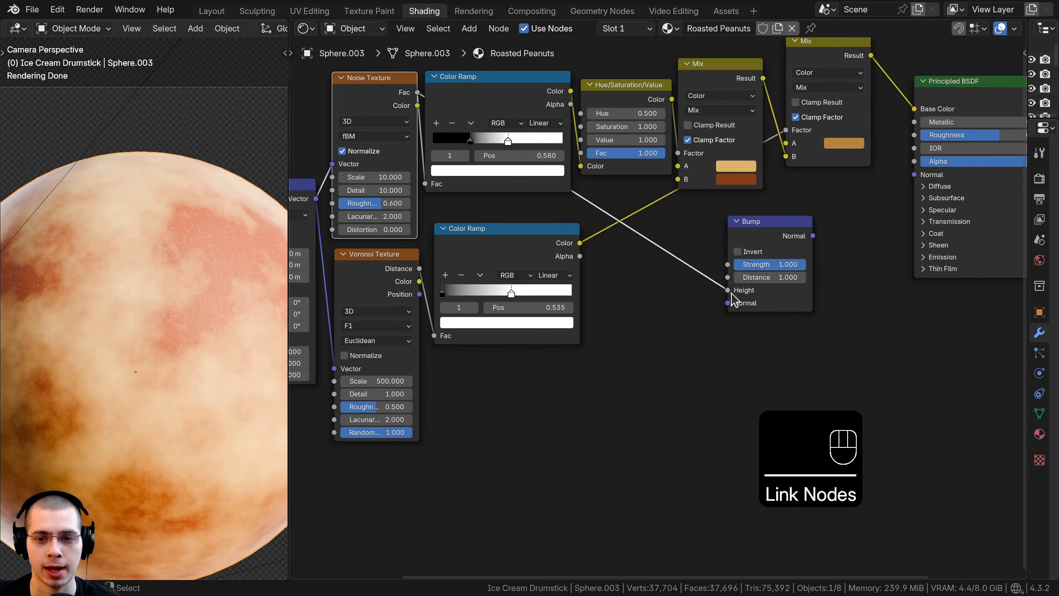
middle_click_drag(758, 255, 596, 300)
left_click_drag(594, 282, 753, 220)
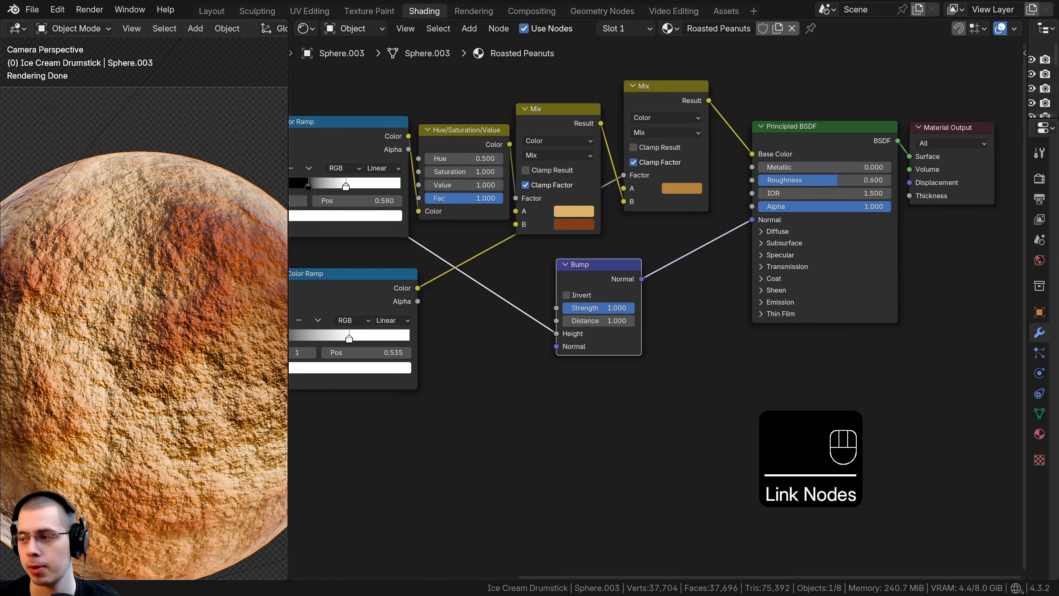
Set the Bump node's Strength to 0.1 and shift the node slightly away from the Principled BSDF.
left_click(586, 308)
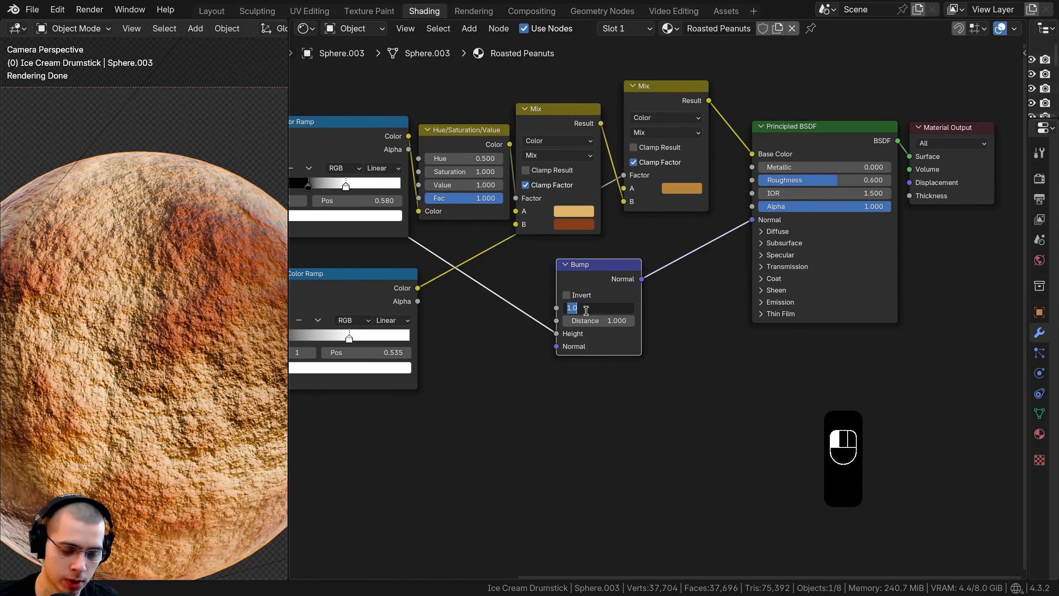
type(".1")
key("Return")
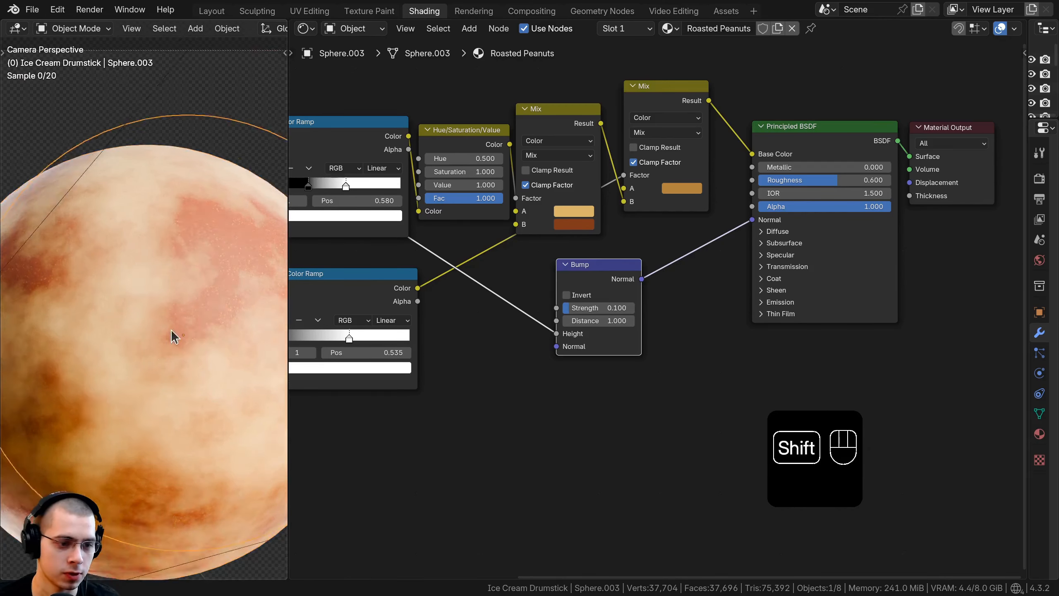
middle_click_drag(173, 334, 101, 316, "shift")
left_click_drag(603, 276, 590, 270)
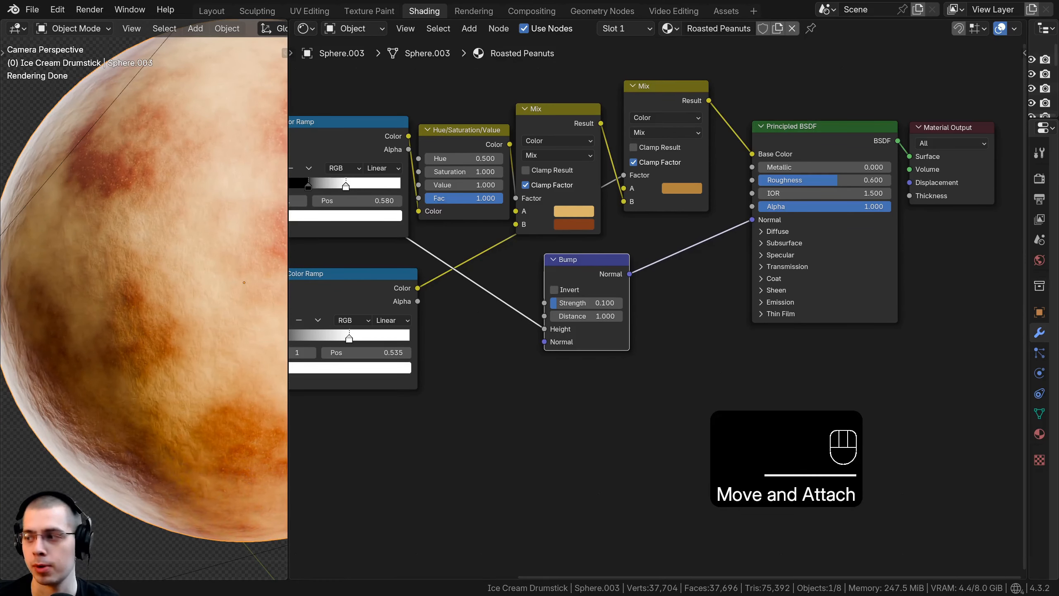
Duplicate the Bump node and insert the copy between the original Bump and the Principled BSDF's Normal.
middle_click_drag(602, 283, 566, 288)
left_click(559, 287)
key("shift+d")
left_click(678, 257)
left_click_drag(649, 267, 637, 263)
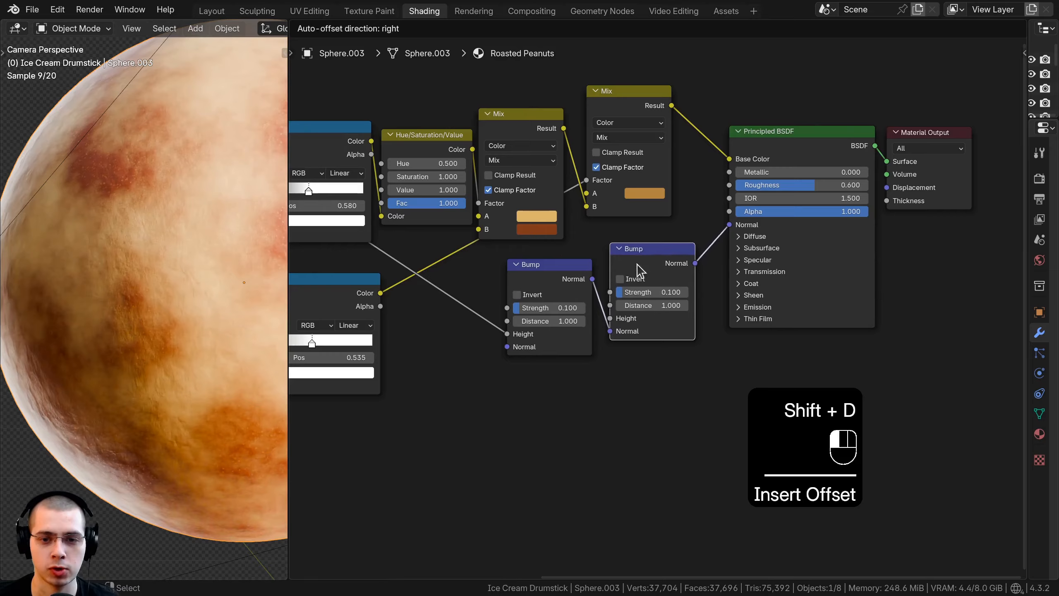
Link the Voronoi Color Ramp's Color to the second Bump node's Height.
middle_click_drag(379, 294, 523, 243)
left_click(470, 238)
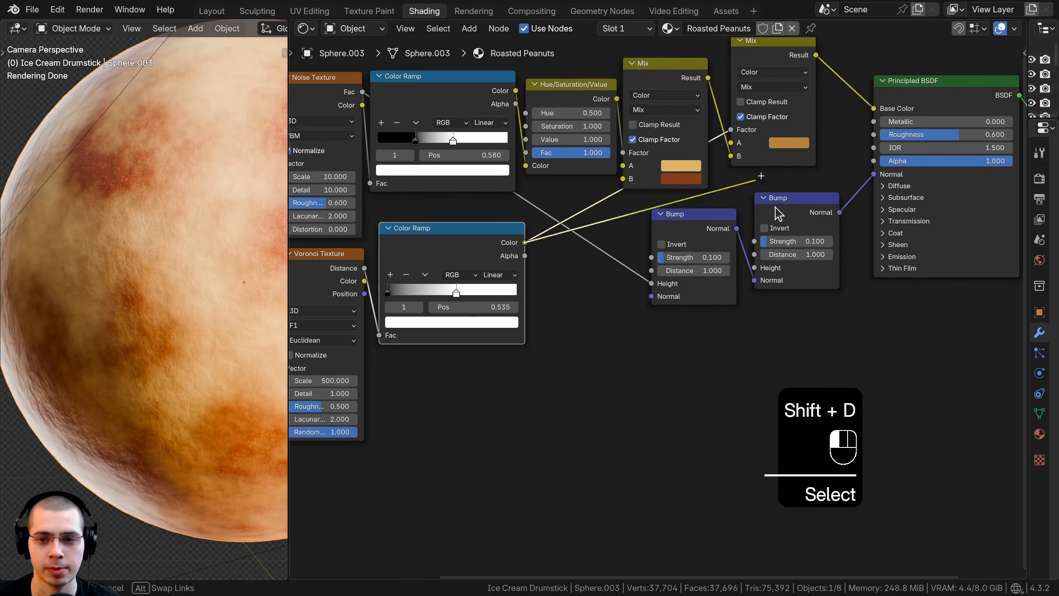
left_click_drag(777, 213, 759, 270)
middle_click_drag(694, 291, 514, 362)
middle_click_drag(237, 286, 54, 364, "shift")
scroll(111, 301, "up", 2)
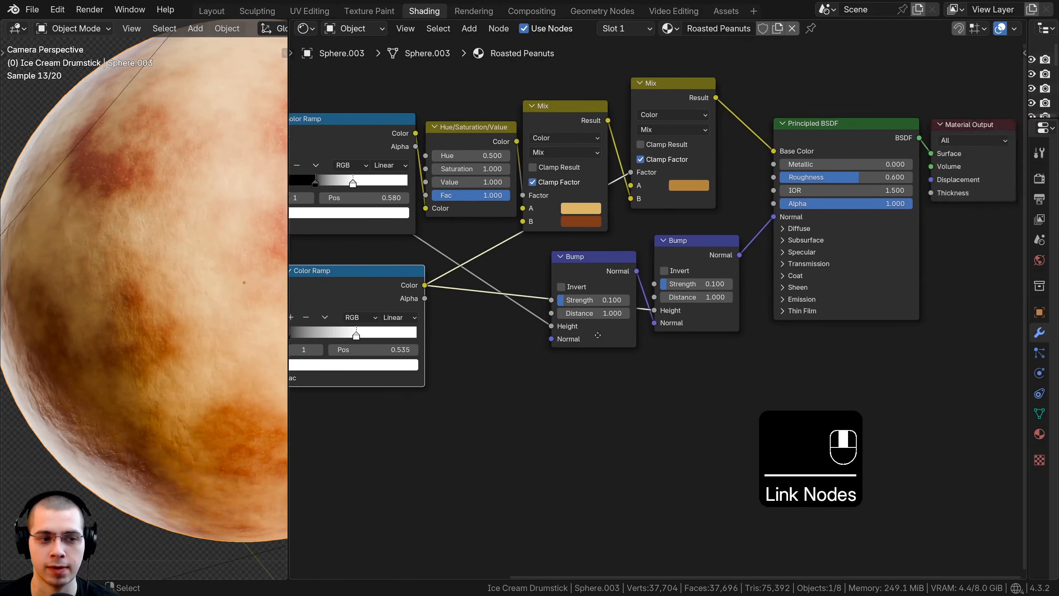
scroll(111, 301, "up", 3)
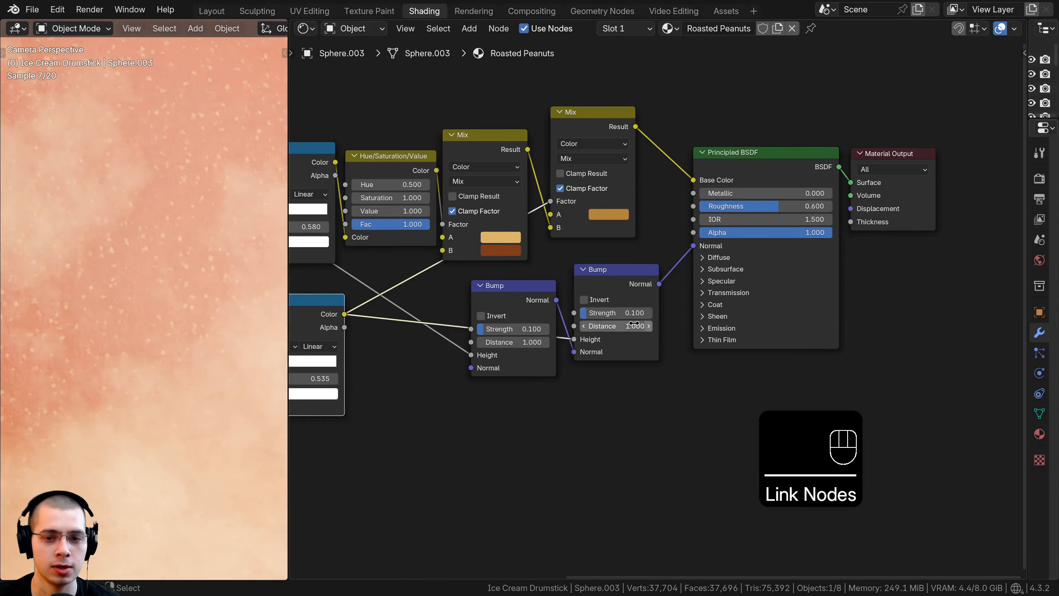
Raise the second Bump node's Strength to about 0.773 and inspect the speck relief on the sphere.
left_click_drag(607, 313, 656, 314)
scroll(136, 265, "down", 5)
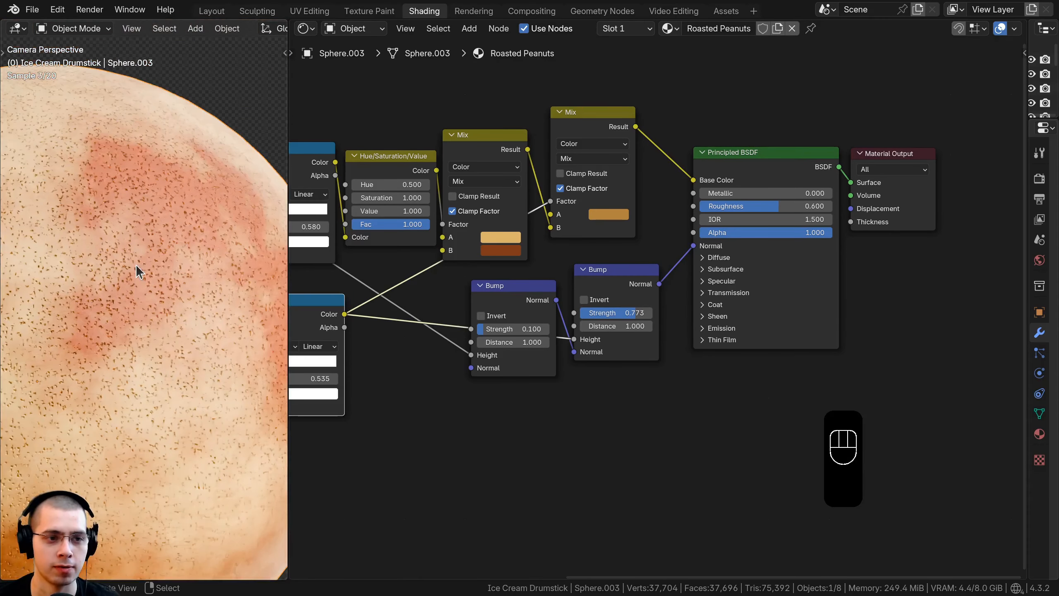
middle_click_drag(136, 266, 144, 256, "shift")
scroll(145, 256, "up", 5)
scroll(665, 343, "up", 2)
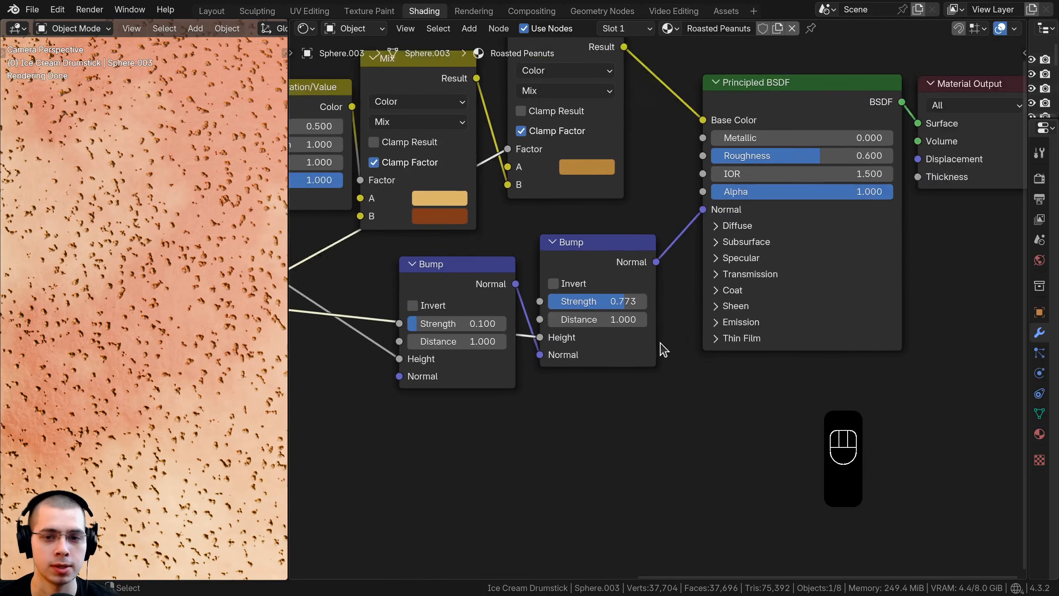
scroll(661, 330, "up", 2)
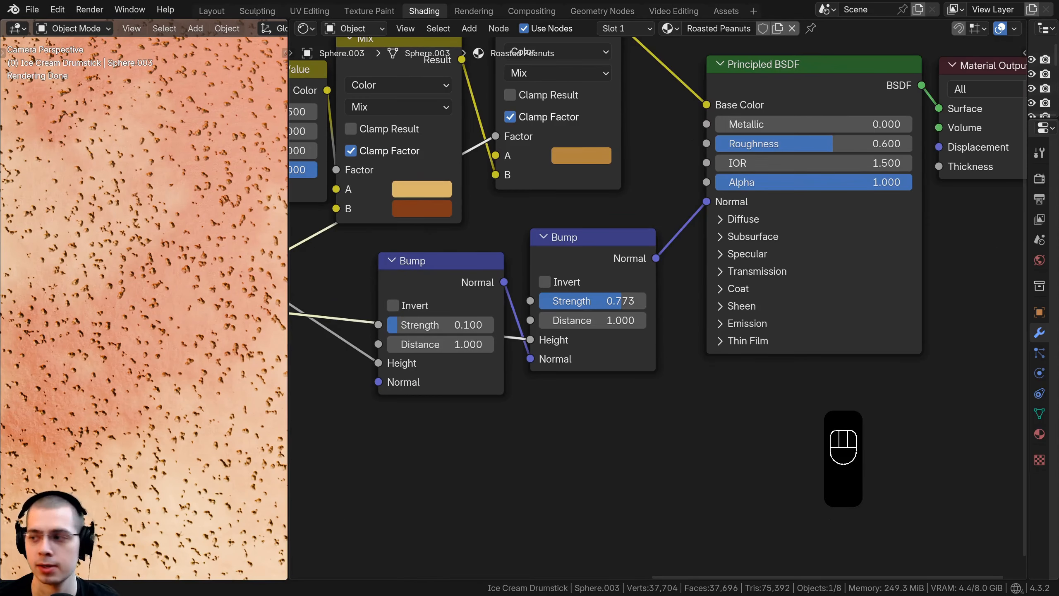
Enable Invert on the second Bump node and set its Strength to 0.2.
left_click(525, 277)
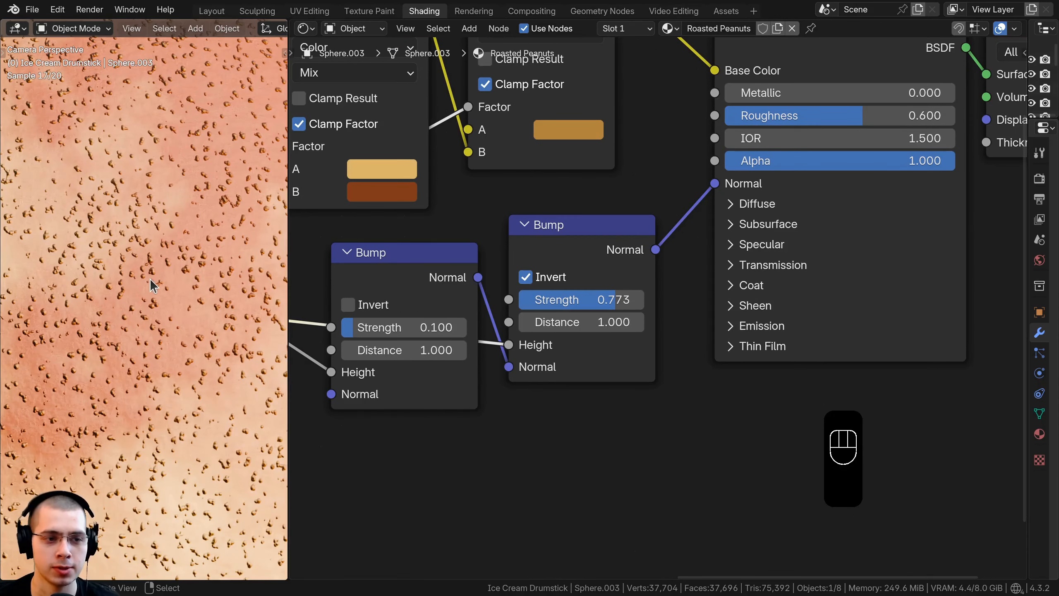
scroll(150, 278, "up", 3)
left_click(525, 277)
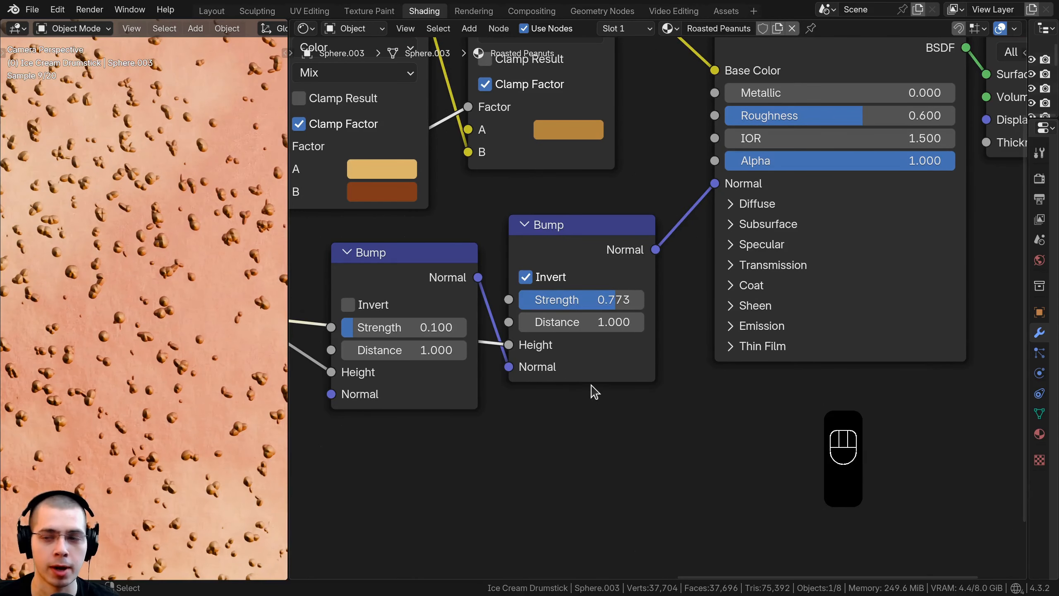
left_click(572, 301)
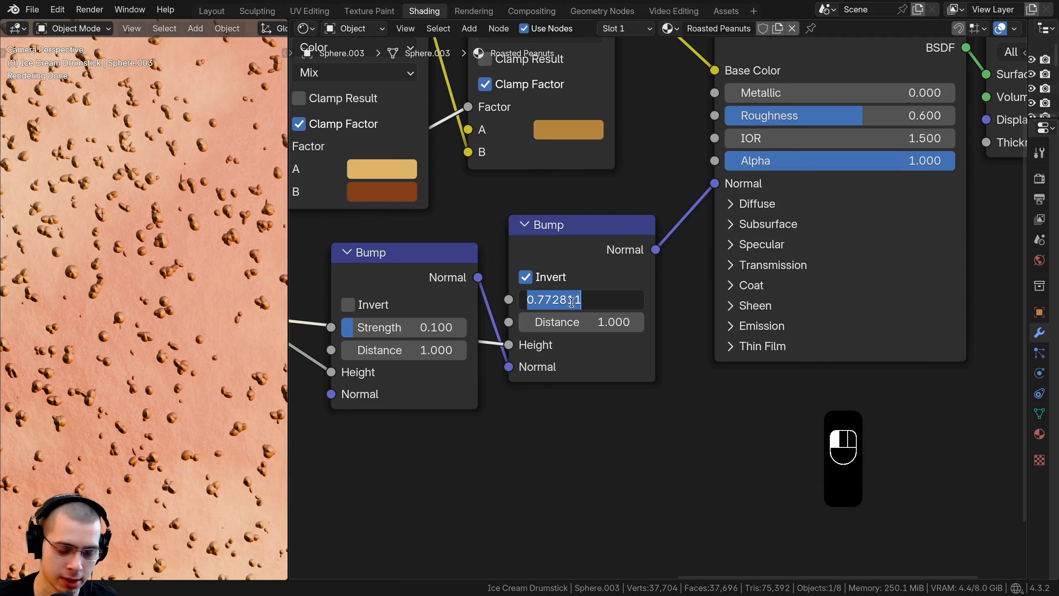
type(".2")
key("Return")
scroll(197, 326, "up", 2)
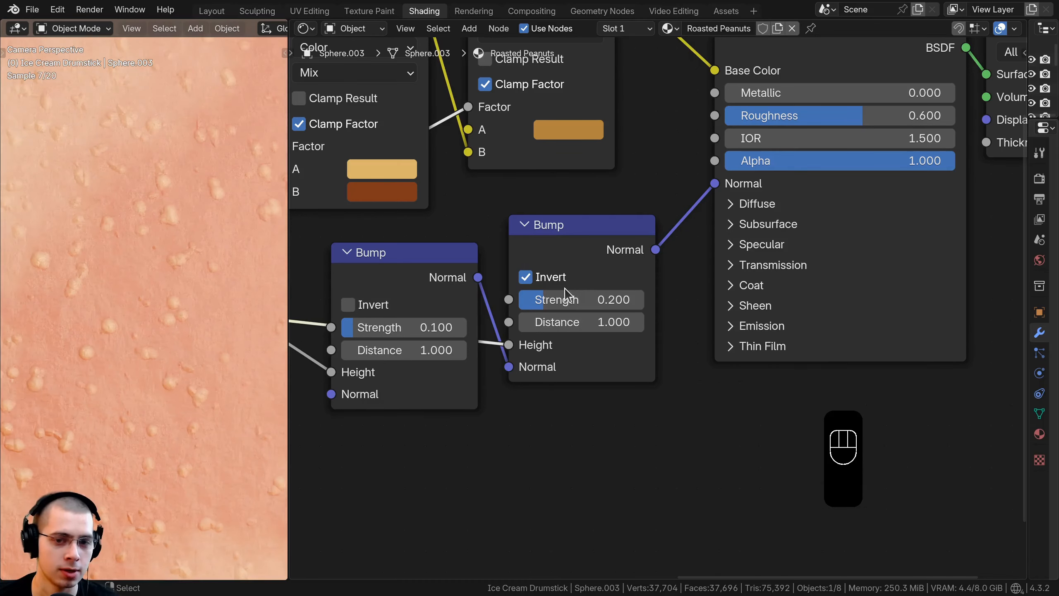
left_click_drag(563, 297, 517, 297)
right_click(517, 297)
scroll(172, 309, "down", 6)
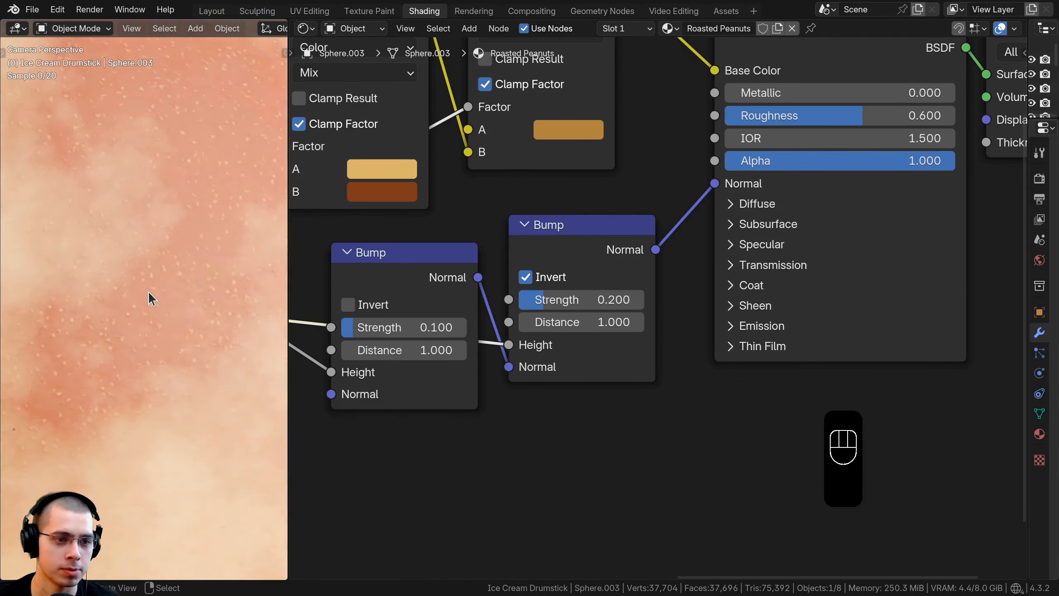
middle_click_drag(21, 316, 26, 321, "shift")
scroll(524, 322, "down", 3)
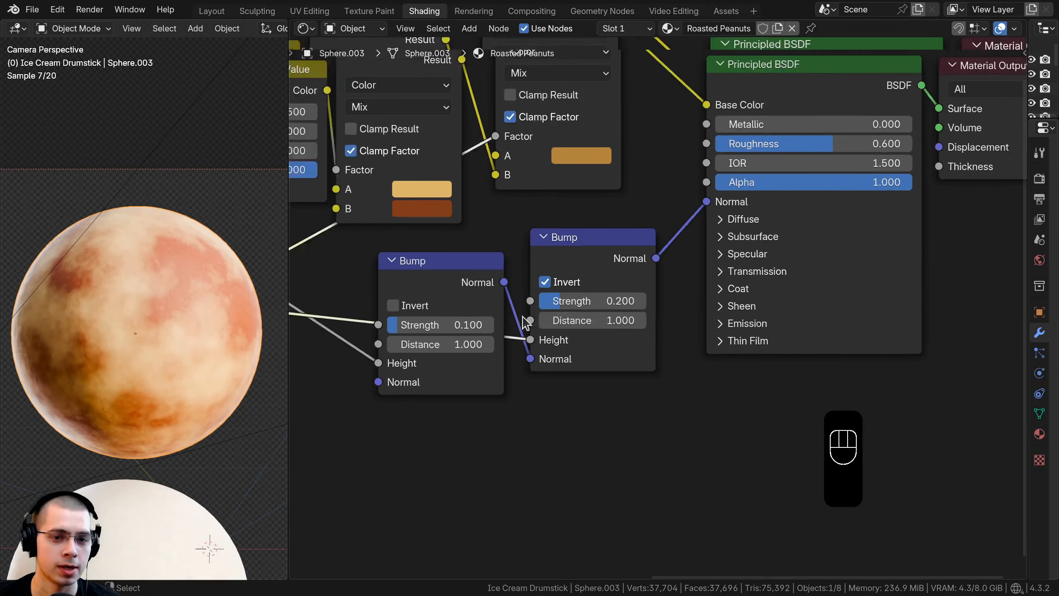
Shift both Bump nodes slightly away from the Principled BSDF to tidy the node layout.
left_click_drag(584, 267, 574, 260)
left_click(507, 292)
key("g")
left_click(493, 284)
middle_click_drag(297, 327, 343, 343)
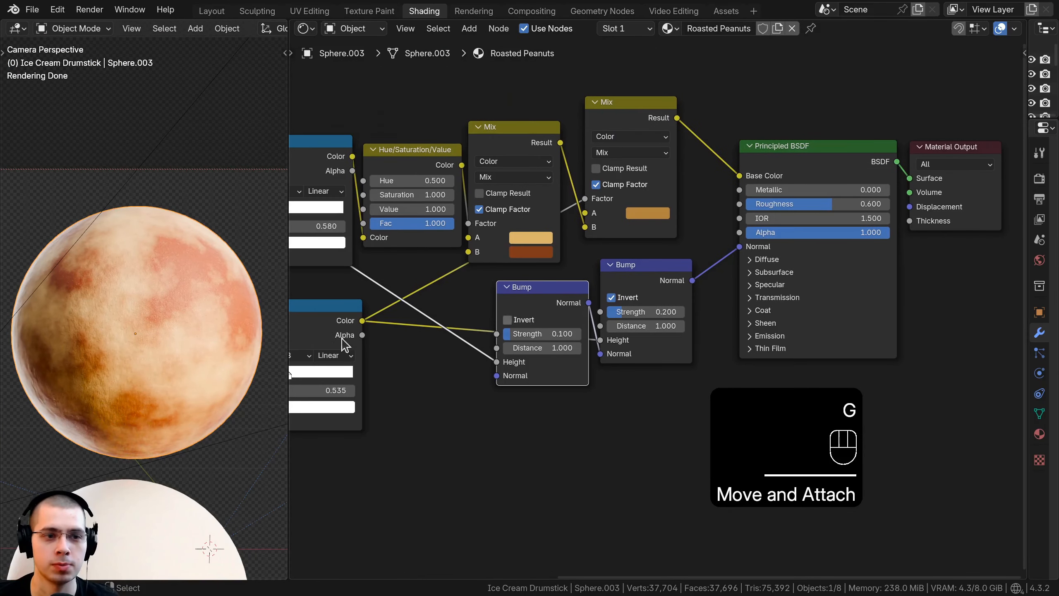
scroll(65, 301, "up", 2)
scroll(38, 281, "down", 2)
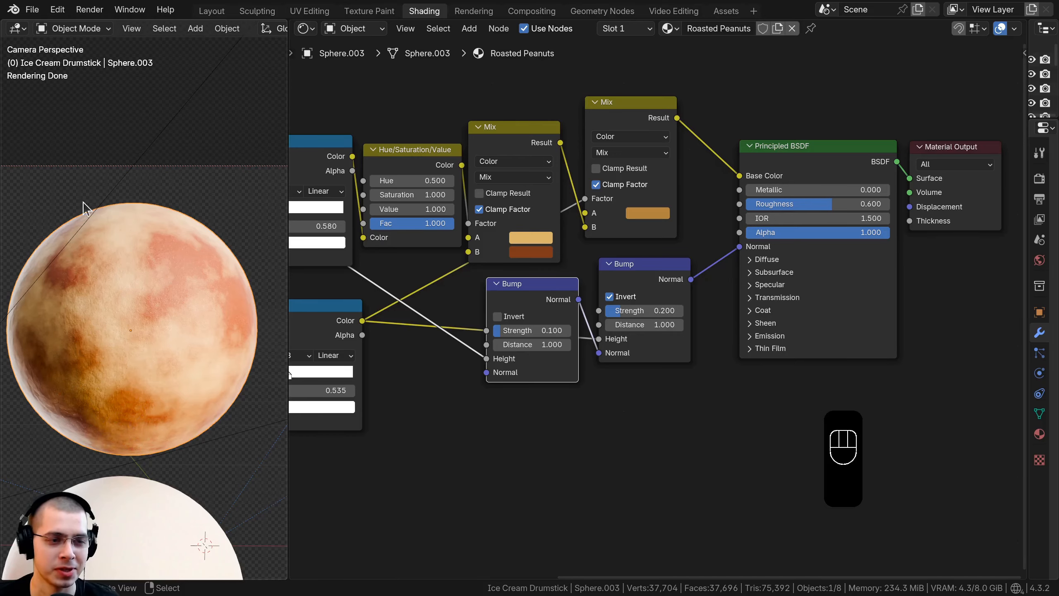
key("g")
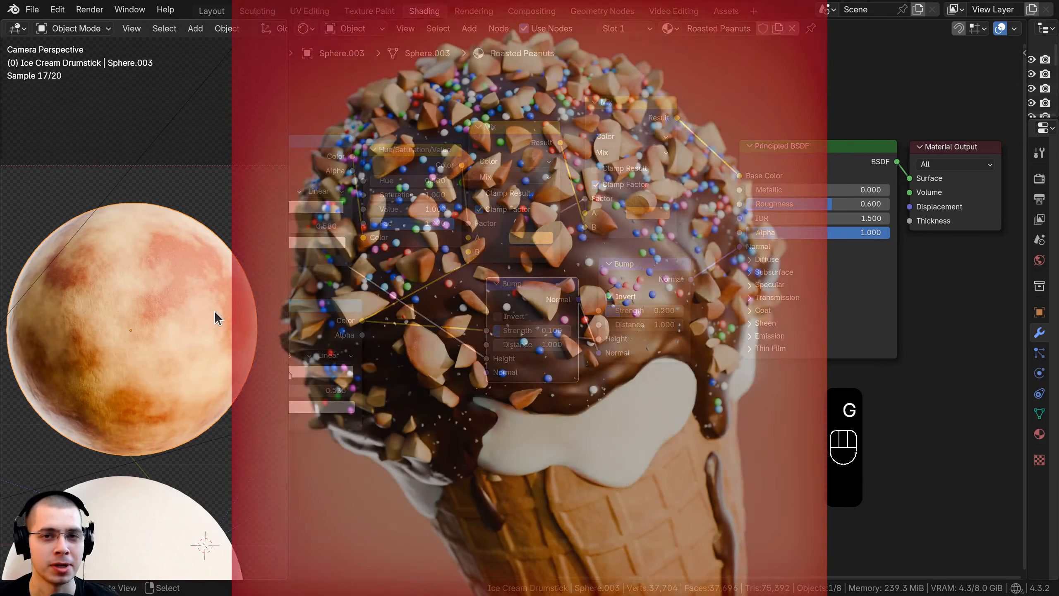
left_click(193, 324)
middle_click_drag(193, 325, 196, 325, "shift")
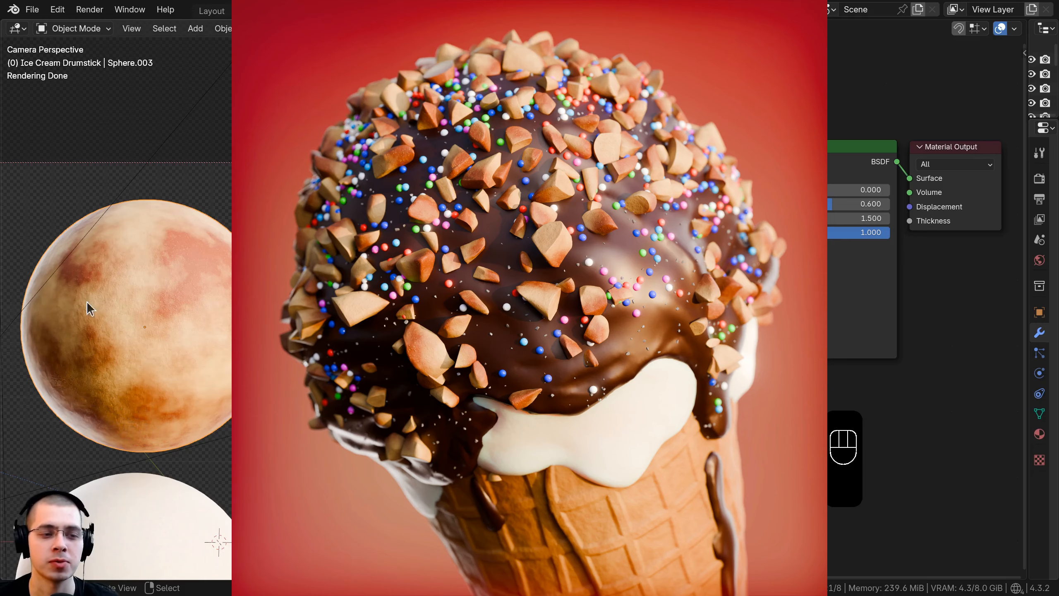
scroll(755, 400, "down", 1)
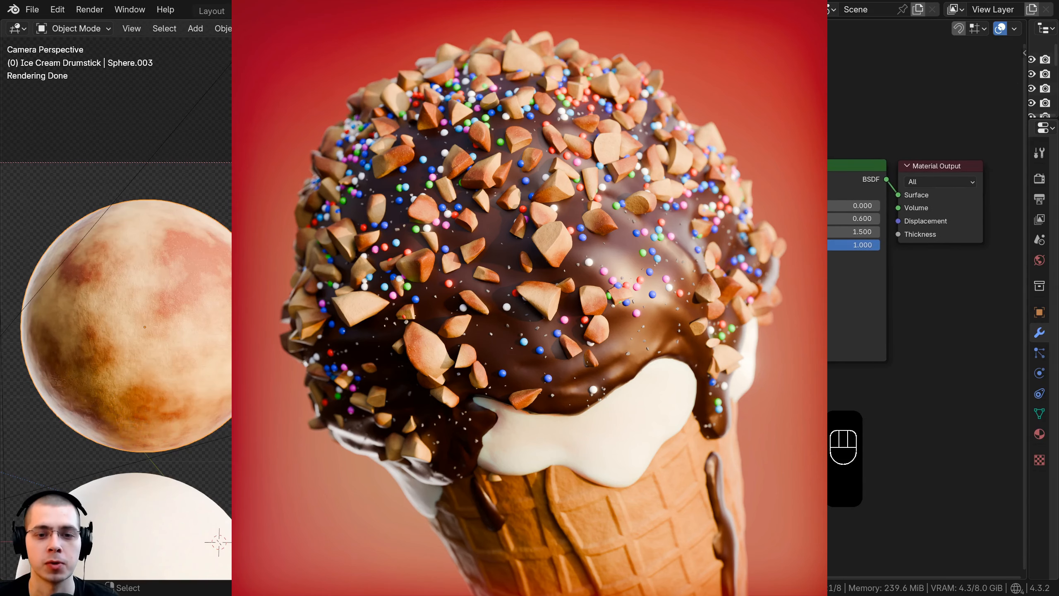
Combine all nodes except the Material Output into one node group and return to the material's main node tree.
key("a")
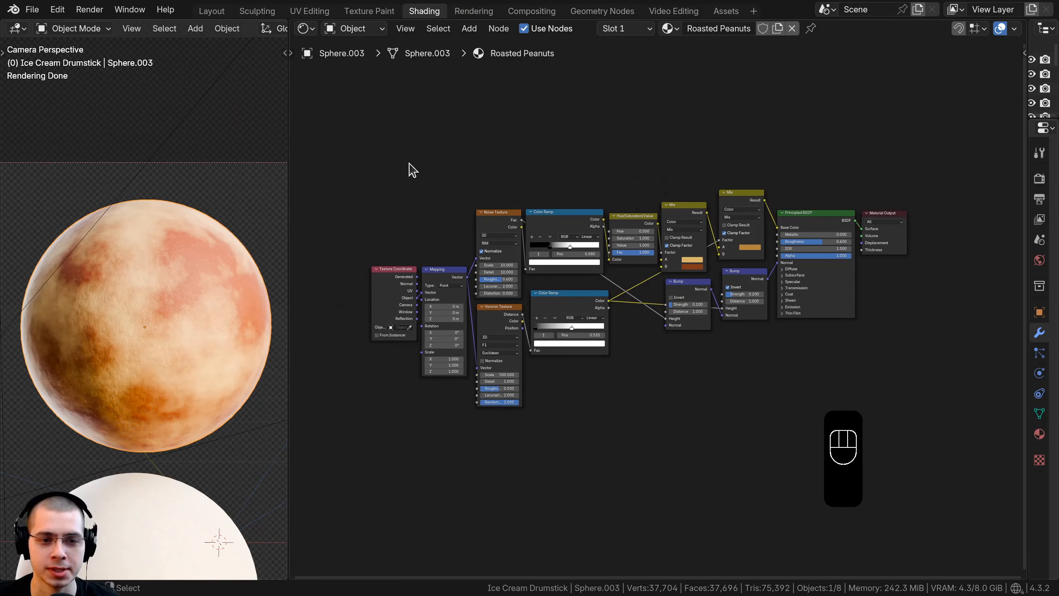
left_click_drag(353, 115, 830, 422)
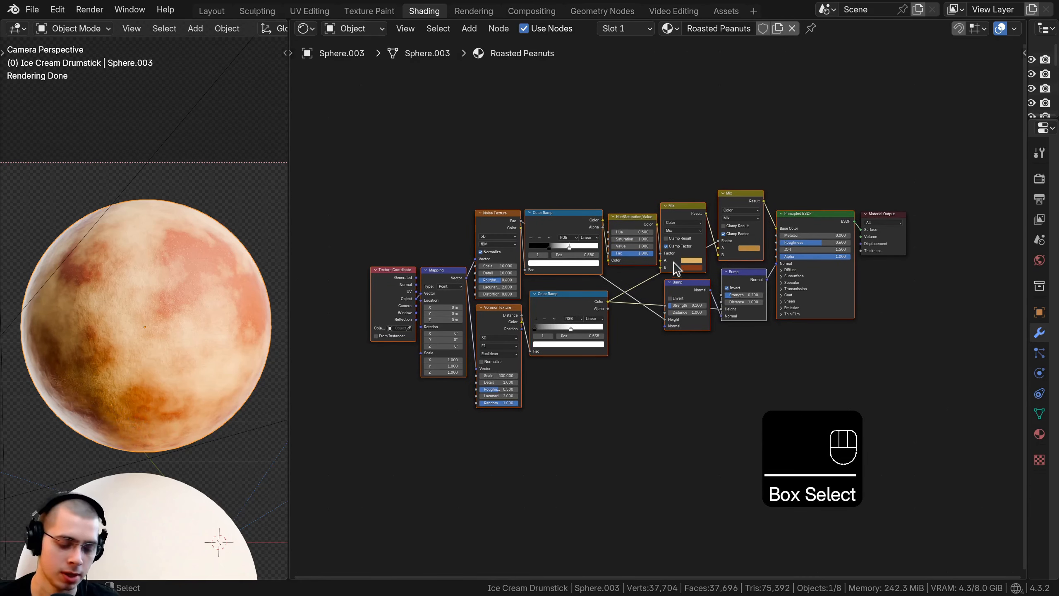
key("ctrl+g")
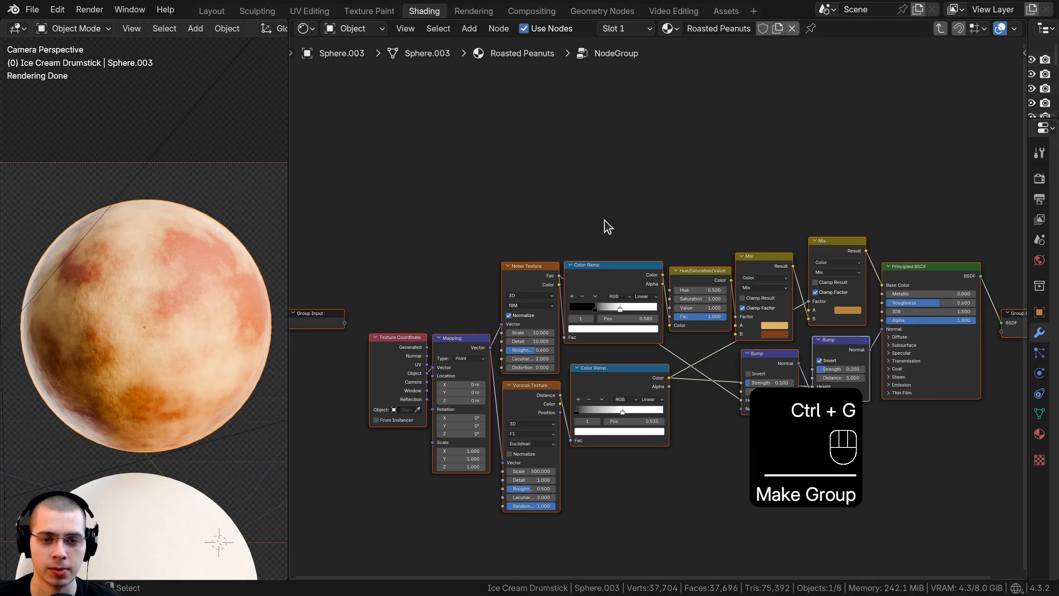
key("Tab")
Move the new node group close to the Material Output node.
scroll(605, 219, "up", 5)
middle_click_drag(632, 311, 534, 358)
key("g")
left_click(1006, 254)
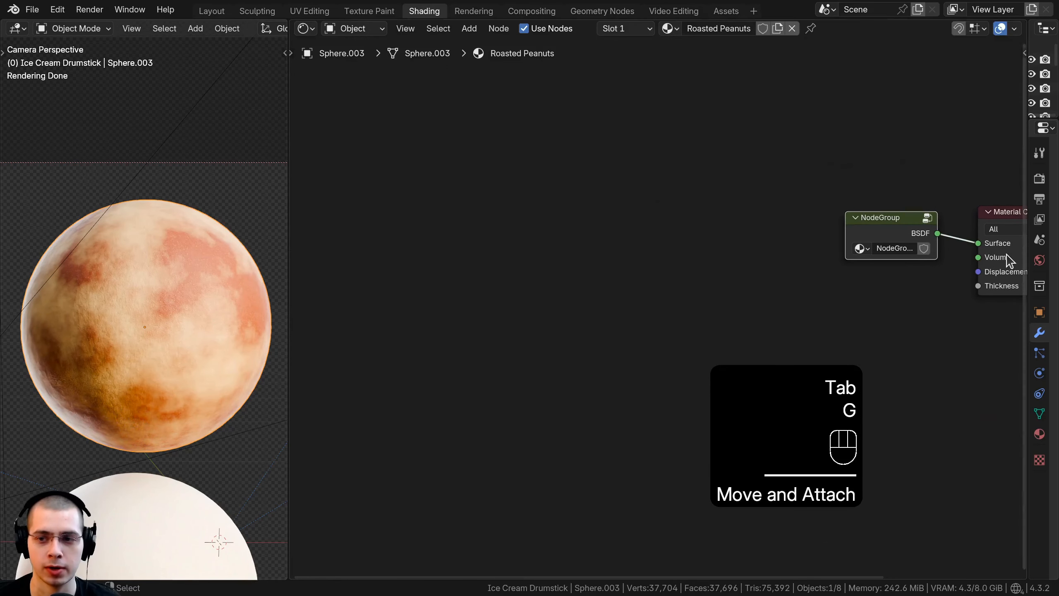
Widen the node group beside the Material Output and rename it Roasted Peanuts.
mouse_move(846, 237)
left_mouse_down()
mouse_move(748, 237)
mouse_move(831, 234)
left_mouse_up()
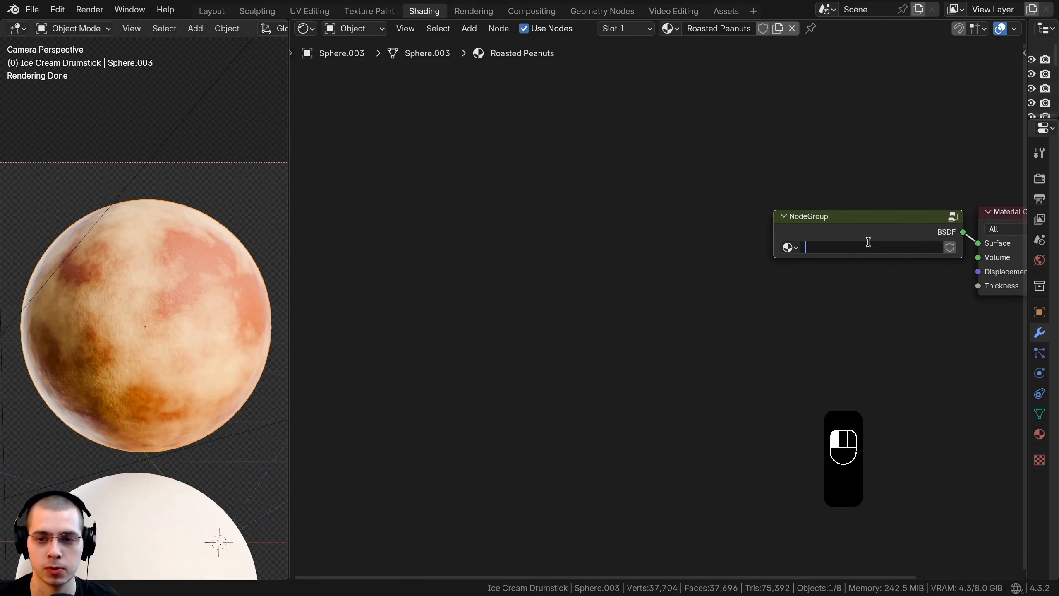
type("Roasted Peanuts")
left_click(906, 230)
Open the Roasted Peanuts group for editing and rename its output socket to Shader.
key("Tab")
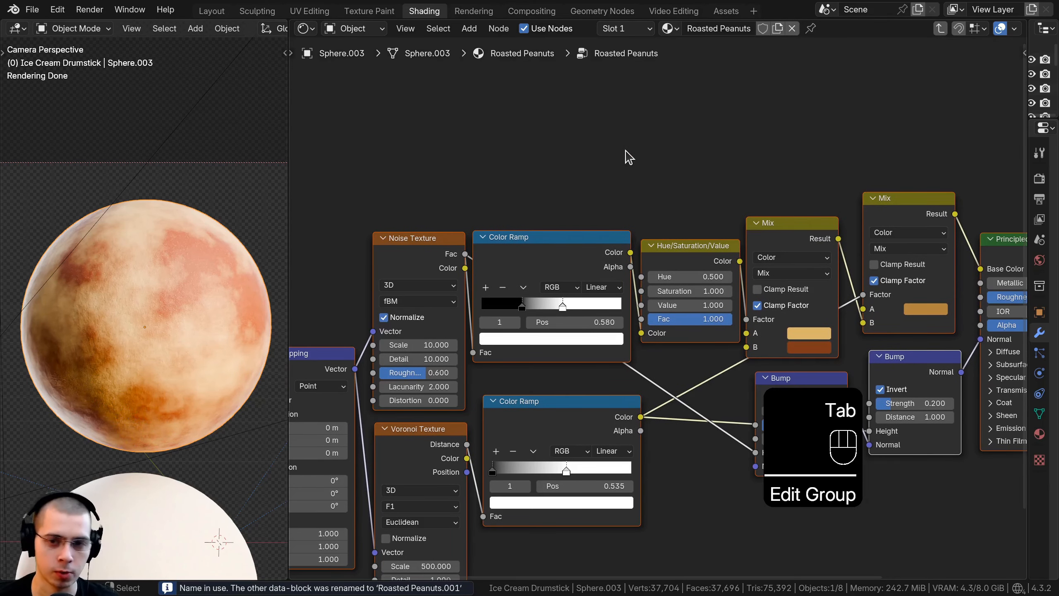
key("n")
double_click(888, 173)
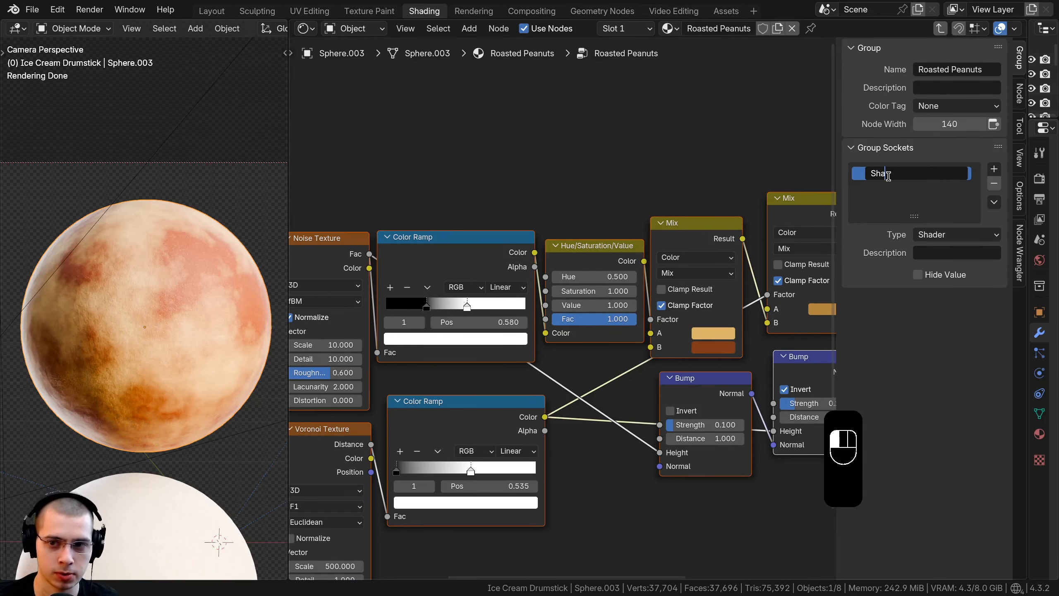
key("Return")
Place the Group Input node beside the Mapping node and expose the Mapping's Scale as a group input.
middle_click_drag(525, 260, 649, 240)
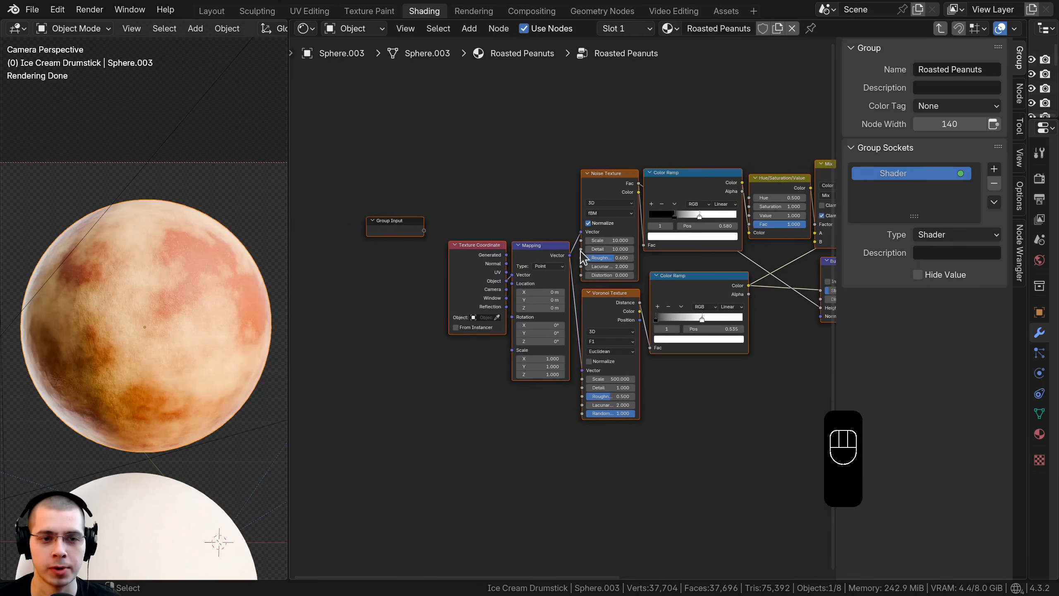
scroll(634, 262, "up", 4)
middle_click_drag(563, 257, 563, 272)
key("a")
left_click(416, 208)
key("g")
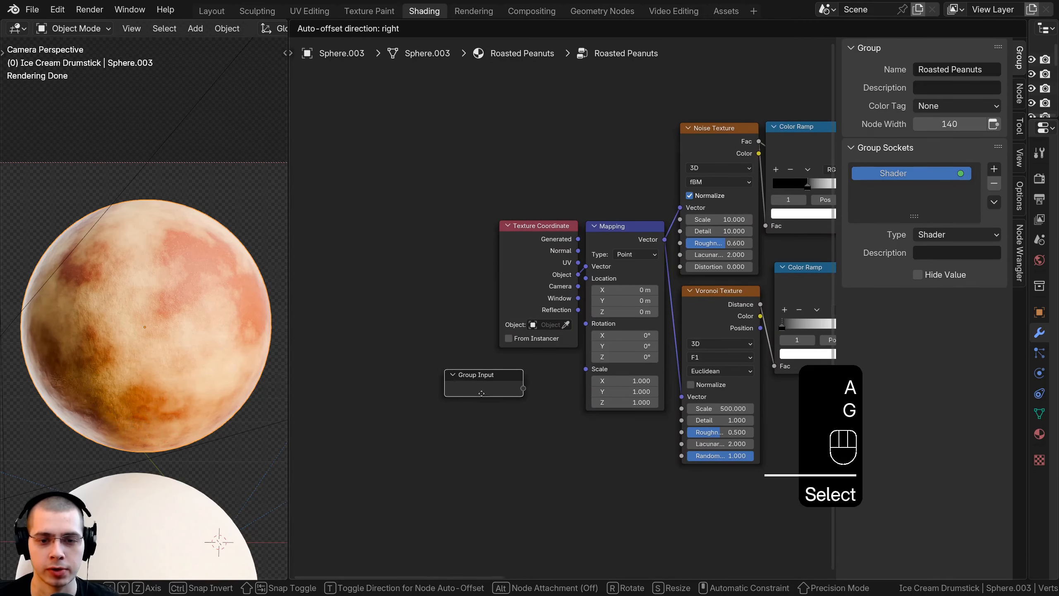
left_click(477, 396)
scroll(565, 211, "up", 2)
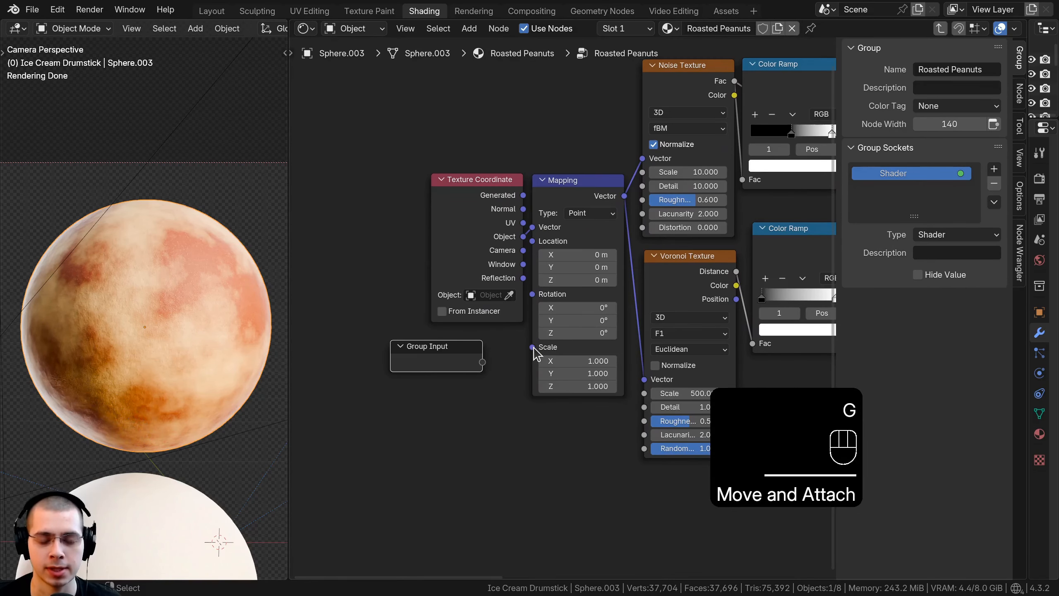
left_click_drag(532, 347, 482, 362)
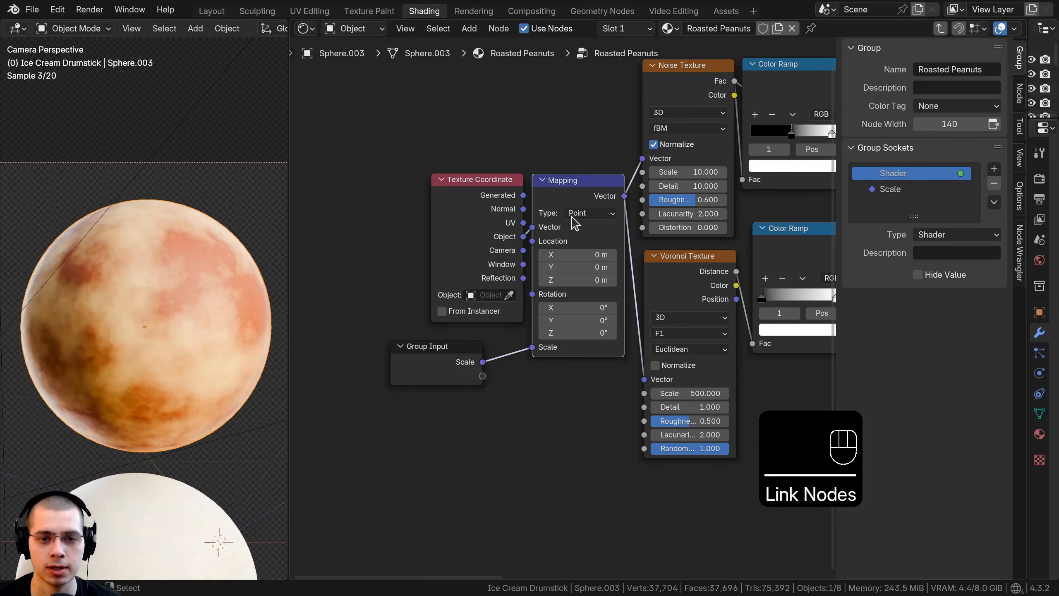
left_click(578, 191)
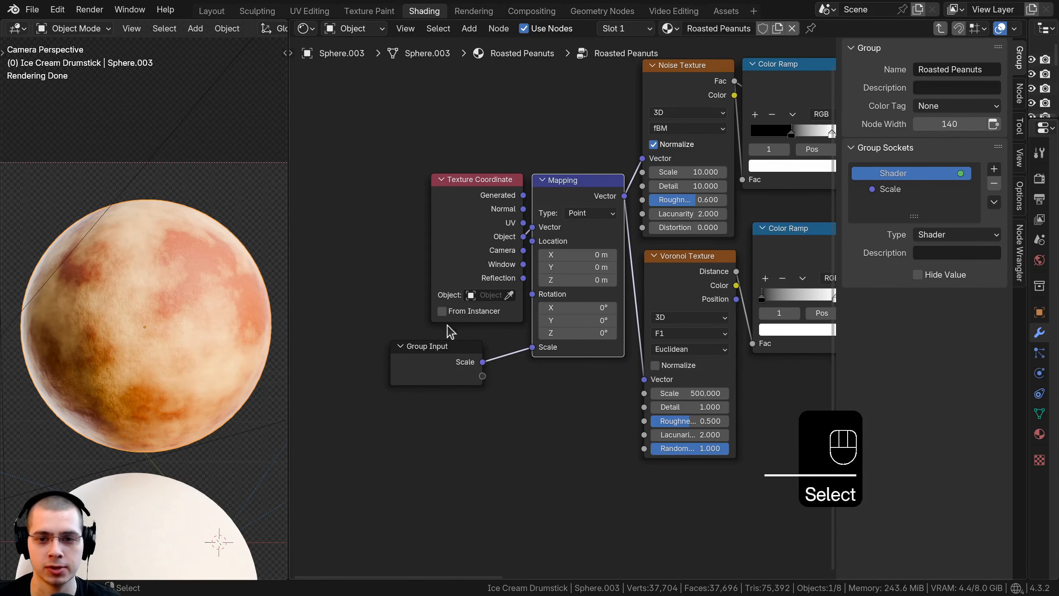
middle_click_drag(488, 350, 526, 330)
left_click_drag(500, 333, 508, 331)
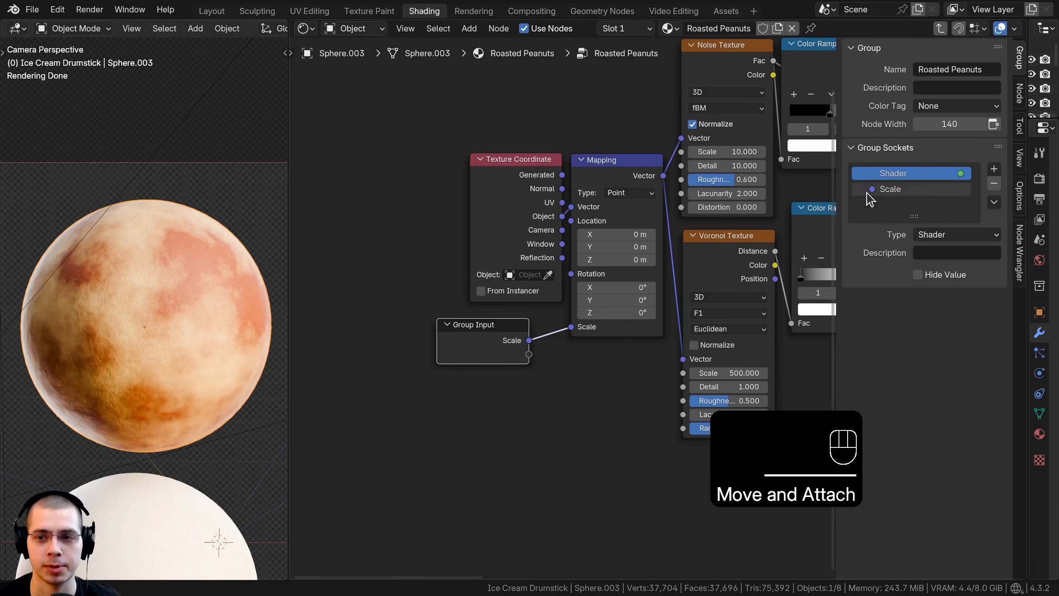
Change the Scale group socket's type to Float and set its default to 1.
left_click(890, 190)
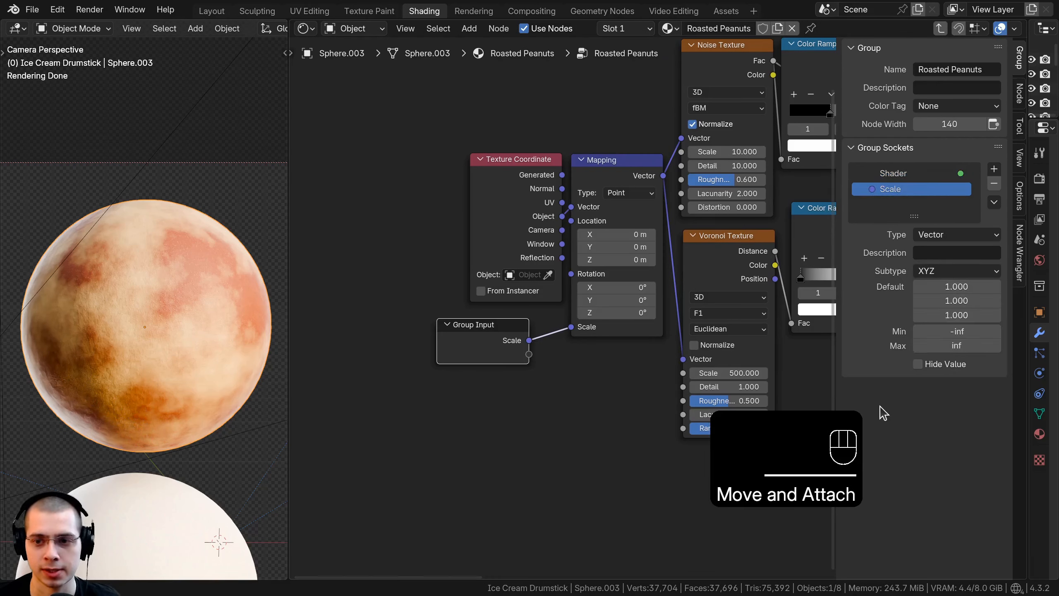
left_click(945, 238)
left_click(938, 325)
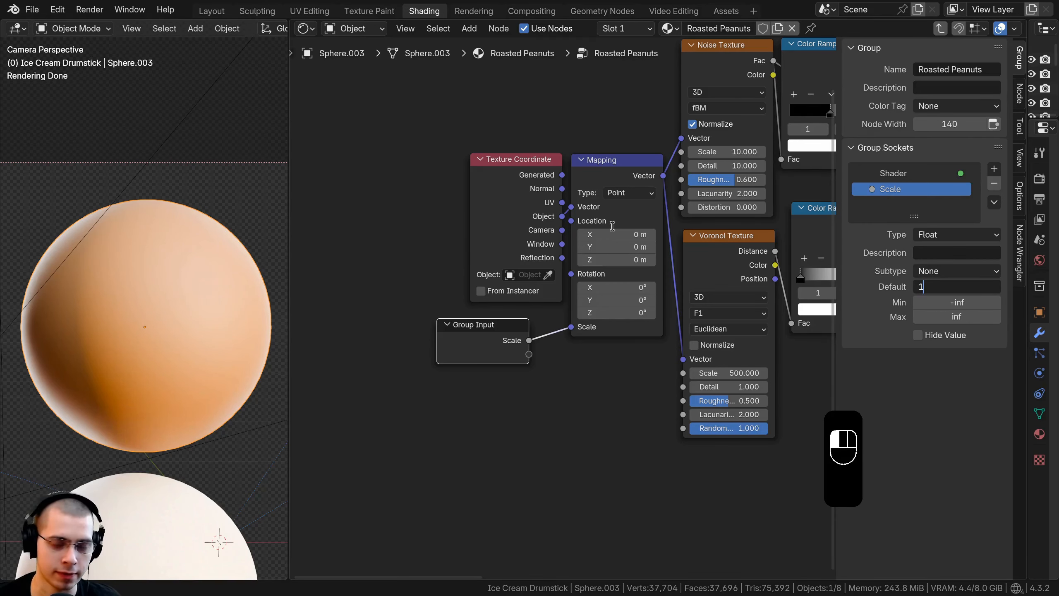
type("1")
key("Return")
Return to the material's main node tree and set the Roasted Peanuts group's Scale to 1.
key("Tab")
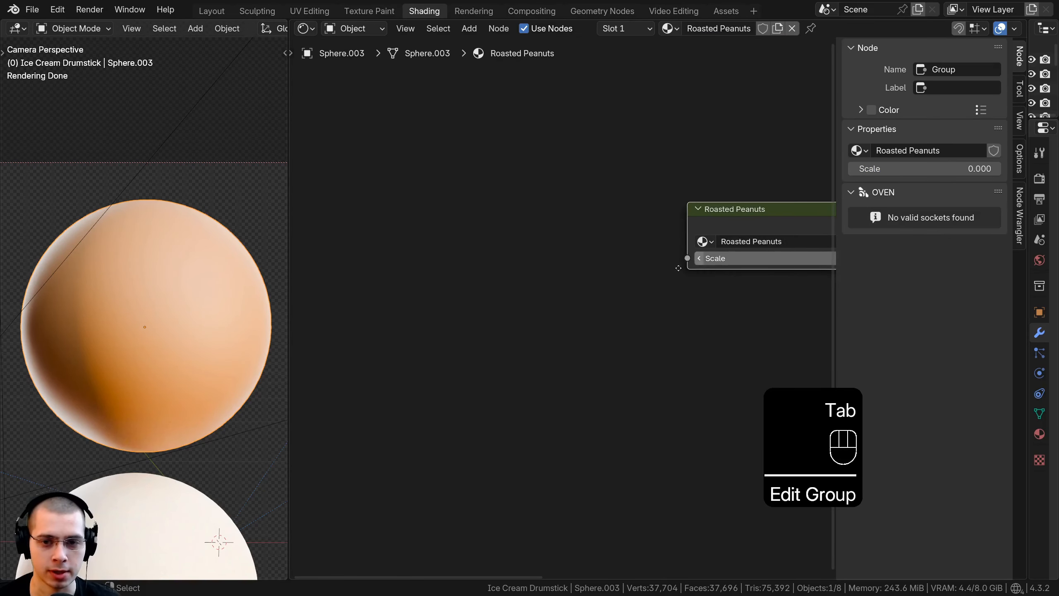
middle_click_drag(678, 267, 655, 279)
double_click(655, 283)
type("1")
key("Return")
left_click_drag(659, 239, 660, 241)
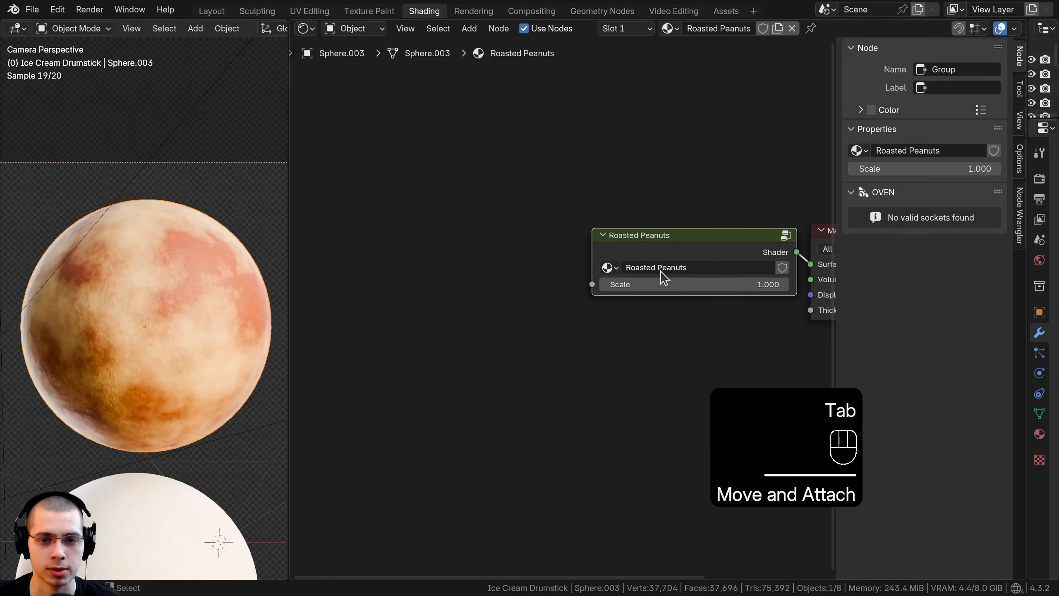
left_click_drag(662, 284, 709, 284)
right_click(662, 284)
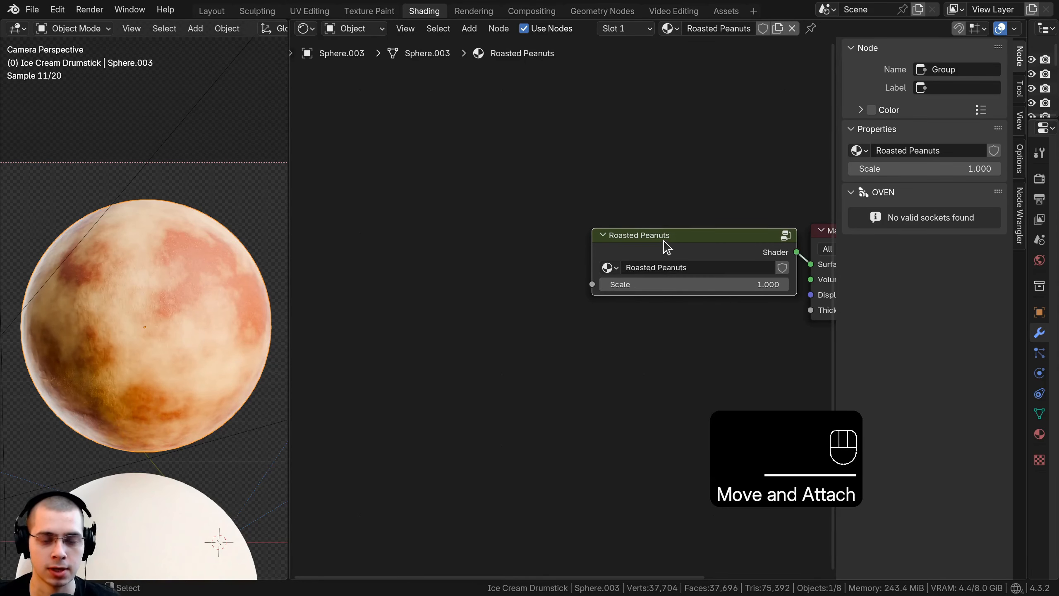
Reopen the Roasted Peanuts group and move the Group Input node above the Hue/Saturation/Value node.
key("Tab")
left_click(569, 361)
key("g")
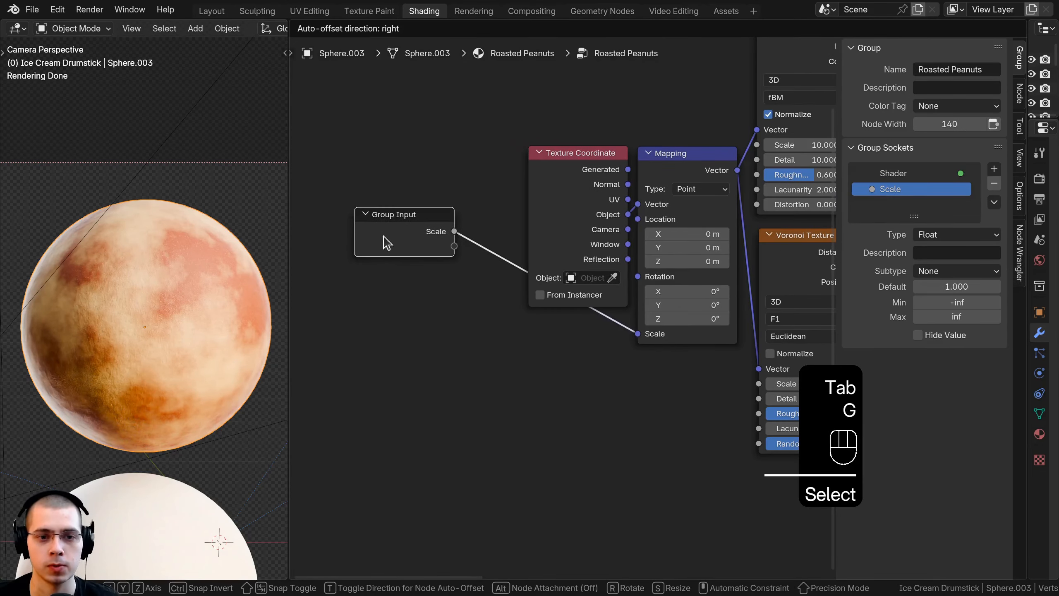
left_click(385, 242)
scroll(485, 324, "down", 1)
scroll(416, 364, "down", 1)
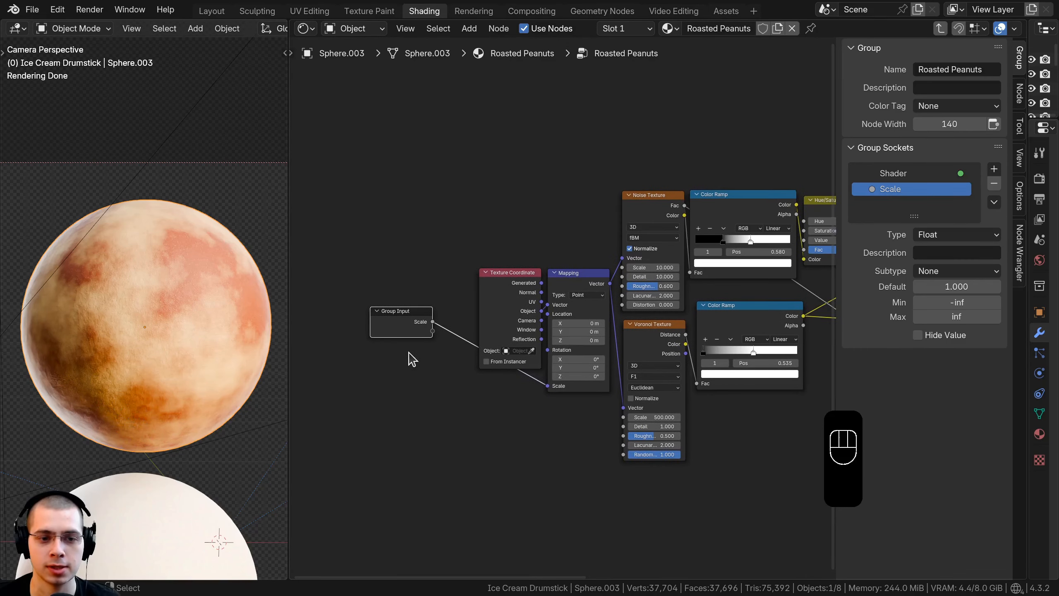
key("g")
left_click(716, 159)
middle_click_drag(716, 159, 457, 237)
scroll(452, 246, "up", 3)
key("g")
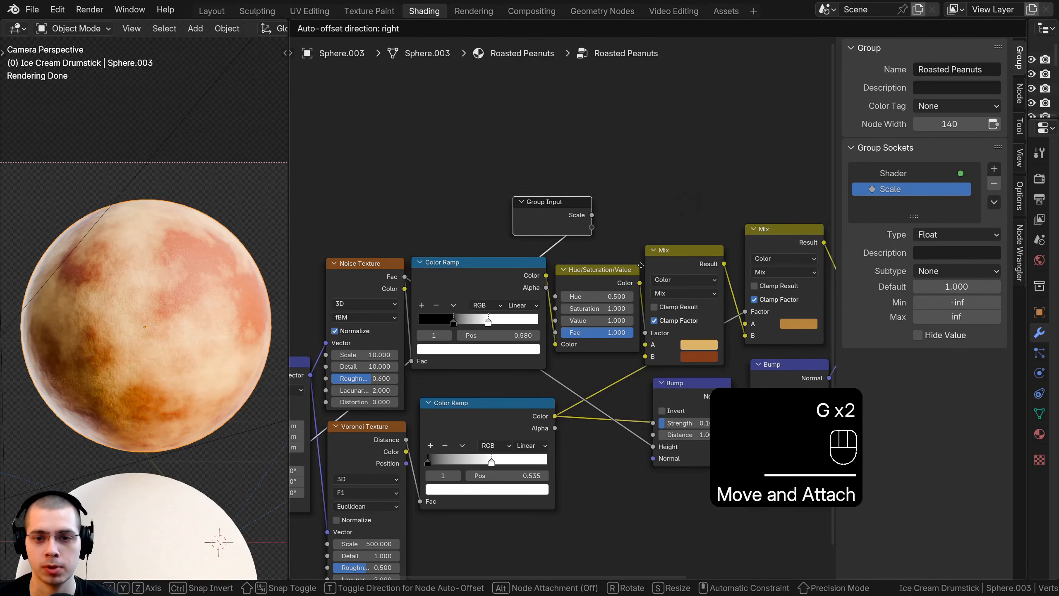
left_click(656, 279)
middle_click_drag(634, 270, 532, 261)
left_click_drag(581, 241, 583, 237)
scroll(562, 245, "up", 3)
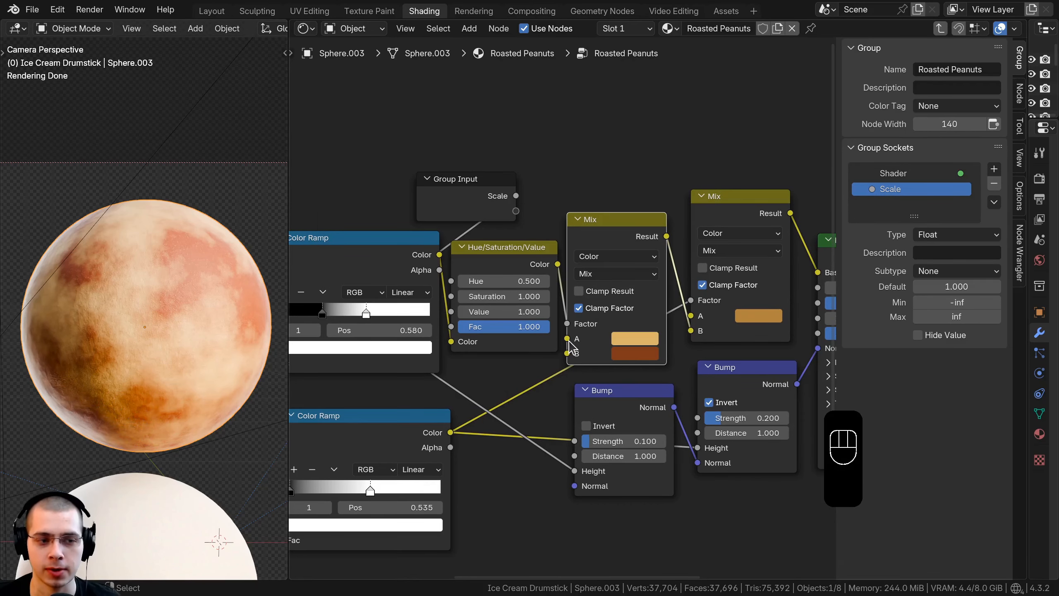
Expose the first Mix node's A color as a group input named Peanuts Color.
left_click_drag(567, 338, 515, 210)
left_click(944, 209)
type("P")
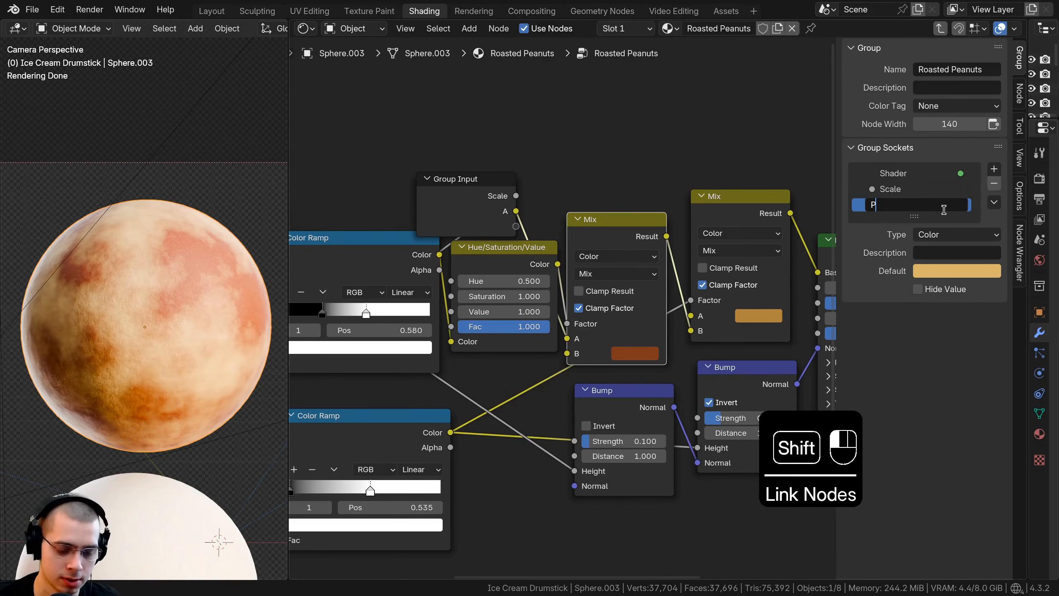
type("eanuts Color")
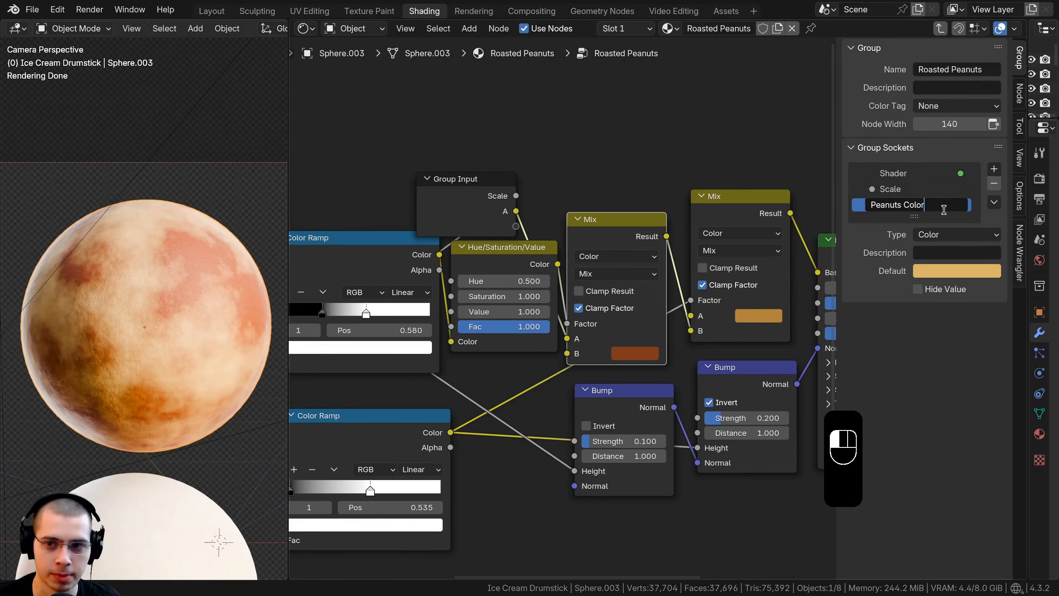
key("Return")
Move the Group Input node clear and expose the Hue/Saturation/Value node's Value as a group input named Roasted Amount.
mouse_move(702, 268)
middle_mouse_down()
mouse_move(724, 262)
mouse_move(708, 262)
middle_mouse_up()
middle_click_drag(500, 339, 519, 337)
left_click_drag(502, 213, 413, 187)
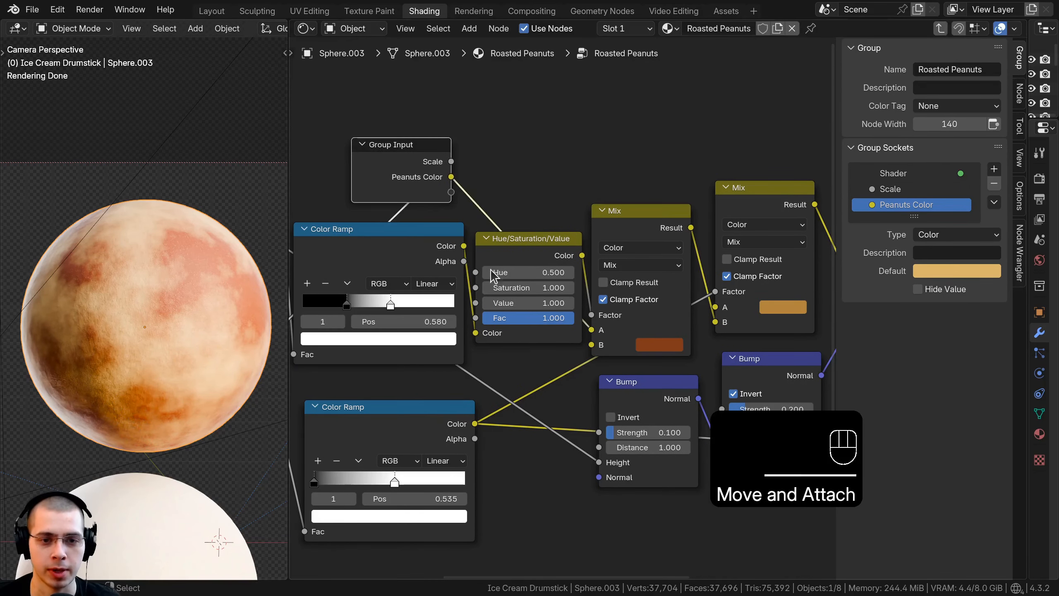
left_click_drag(525, 303, 451, 192, "shift")
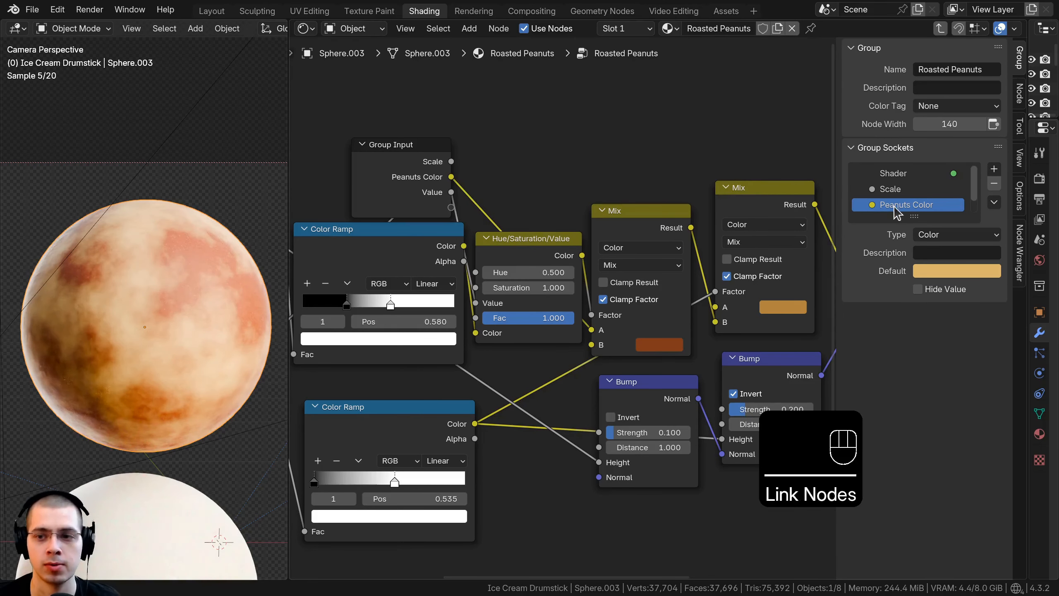
left_click_drag(914, 213, 914, 326)
left_click(888, 220)
double_click(888, 221)
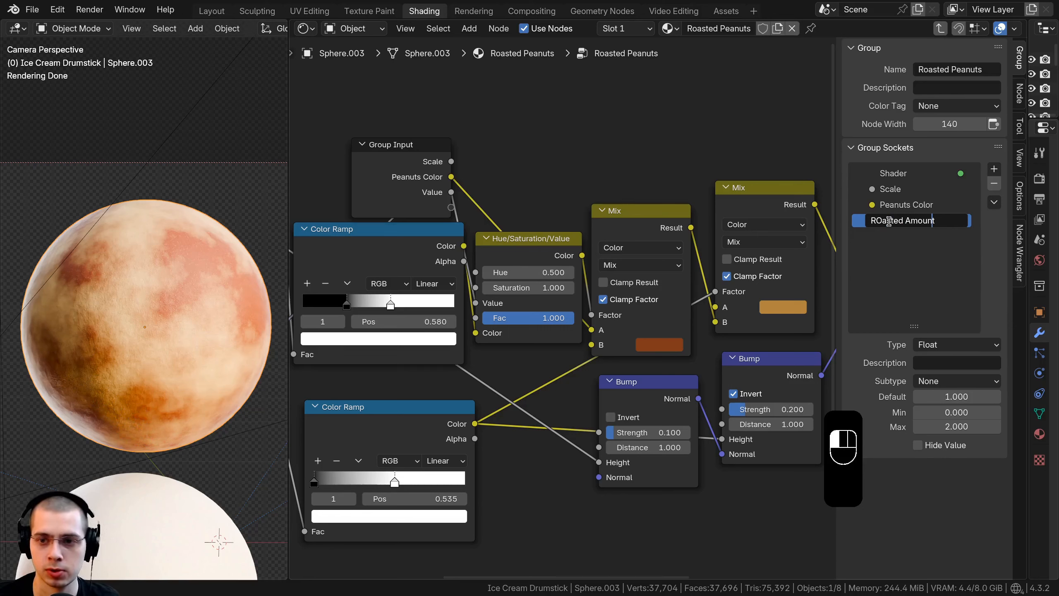
key("Left")
key("Left")
key("BackSpace")
type("o")
key("Return")
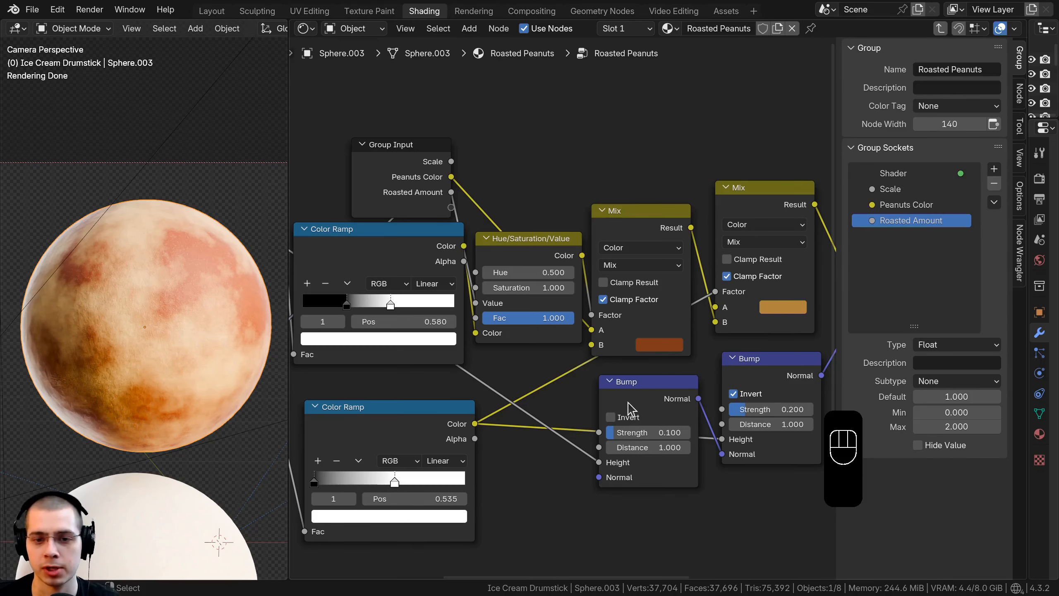
Expose the first Mix node's B color as a group input named Roasted Color.
left_click_drag(597, 353, 452, 207)
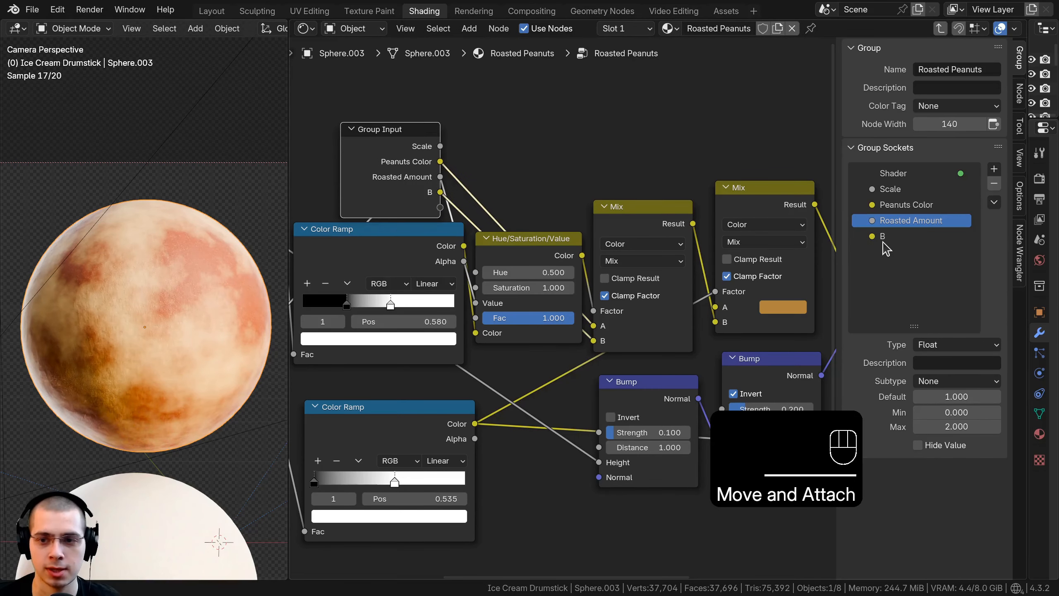
double_click(884, 237)
key("BackSpace")
key("BackSpace")
type("Roasted Col")
key("Return")
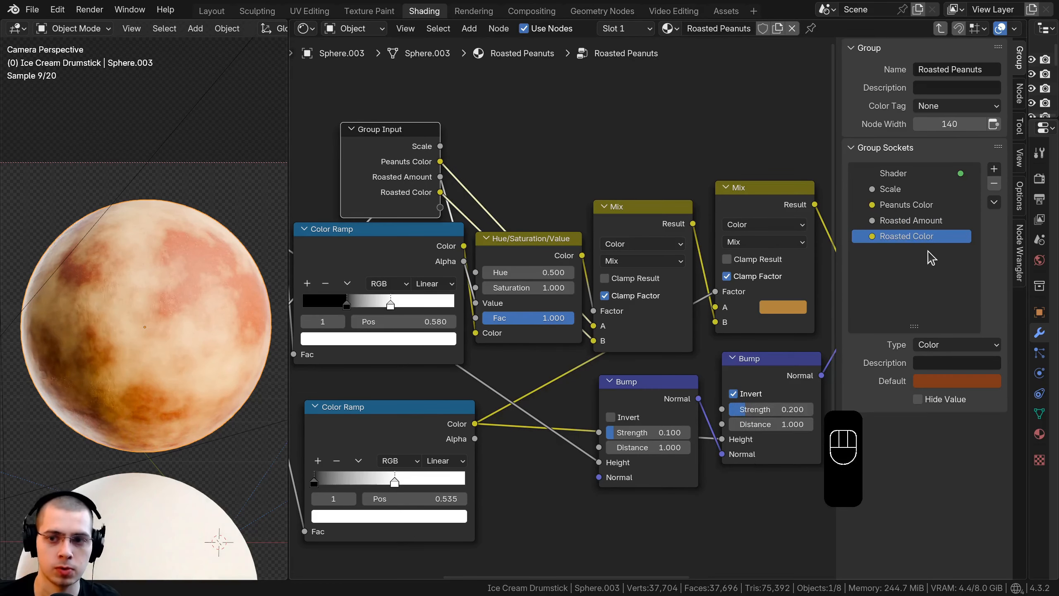
Move the Group Input node beside the Noise Texture and expose its Scale, Detail and Roughness as group inputs.
middle_click_drag(454, 393, 468, 395)
scroll(371, 330, "down", 3)
middle_click_drag(371, 329, 696, 285)
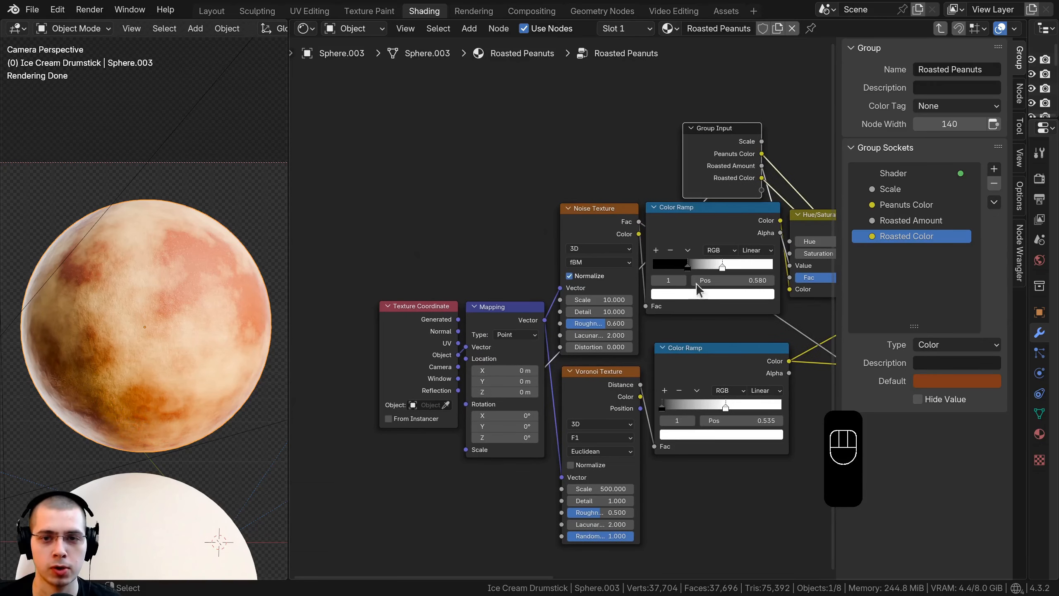
key("g")
left_click(464, 251)
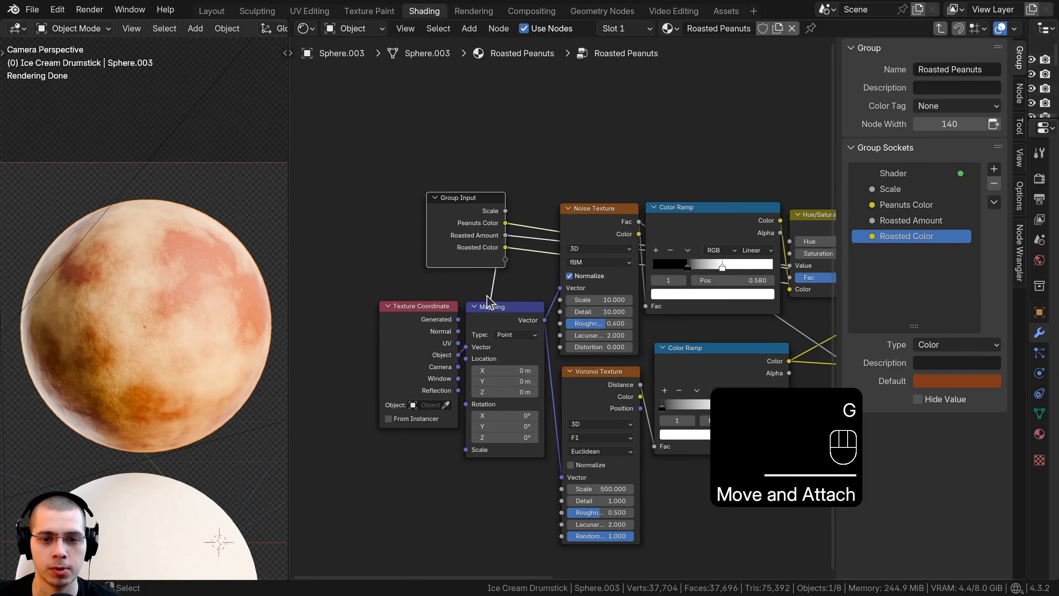
scroll(392, 211, "up", 2)
left_click_drag(604, 322, 534, 287)
left_click_drag(604, 352, 535, 302)
left_click_drag(483, 287, 458, 269)
Rename the three noise group inputs to Noise Scale, Noise Detail and Noise Roughness.
double_click(880, 253)
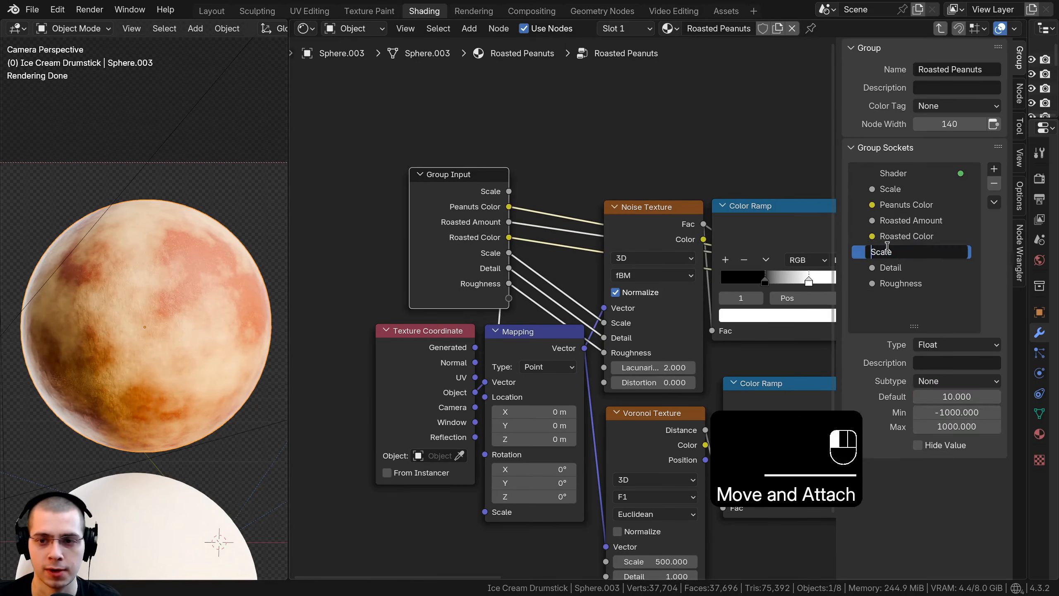
key("Return")
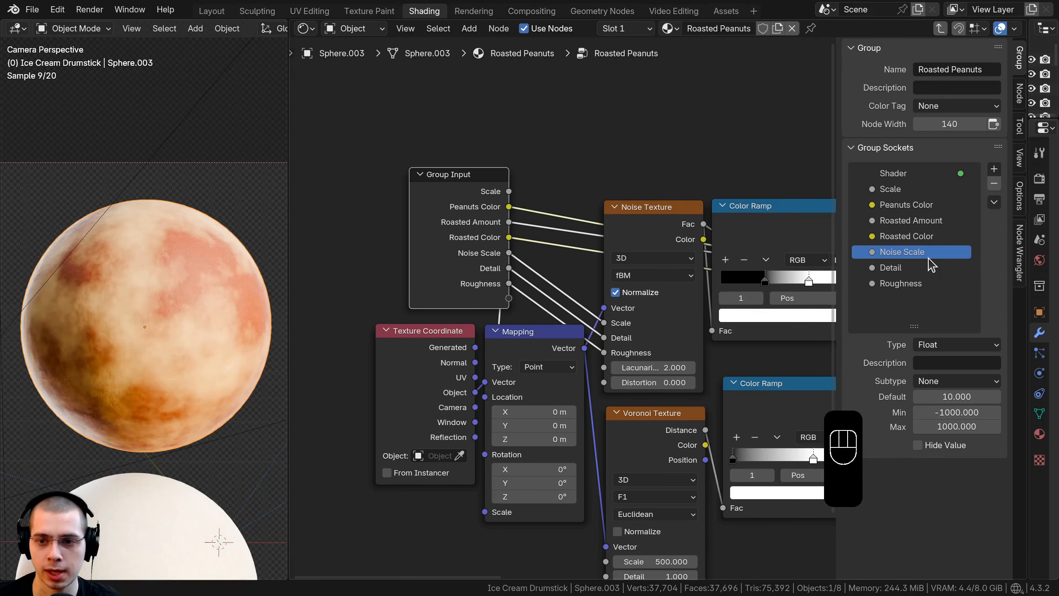
double_click(903, 268)
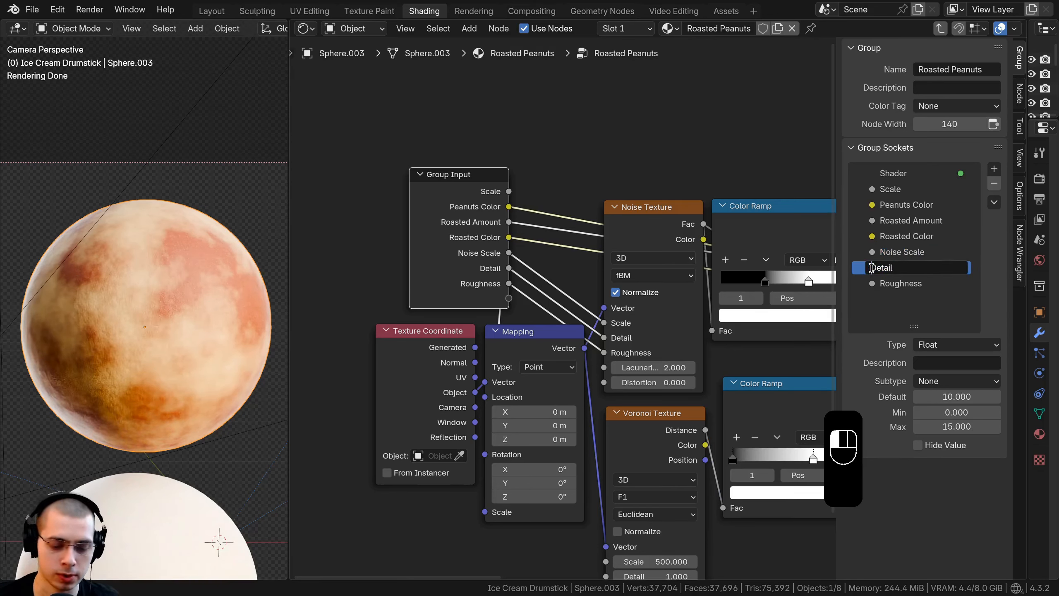
type("Noise")
key("Return")
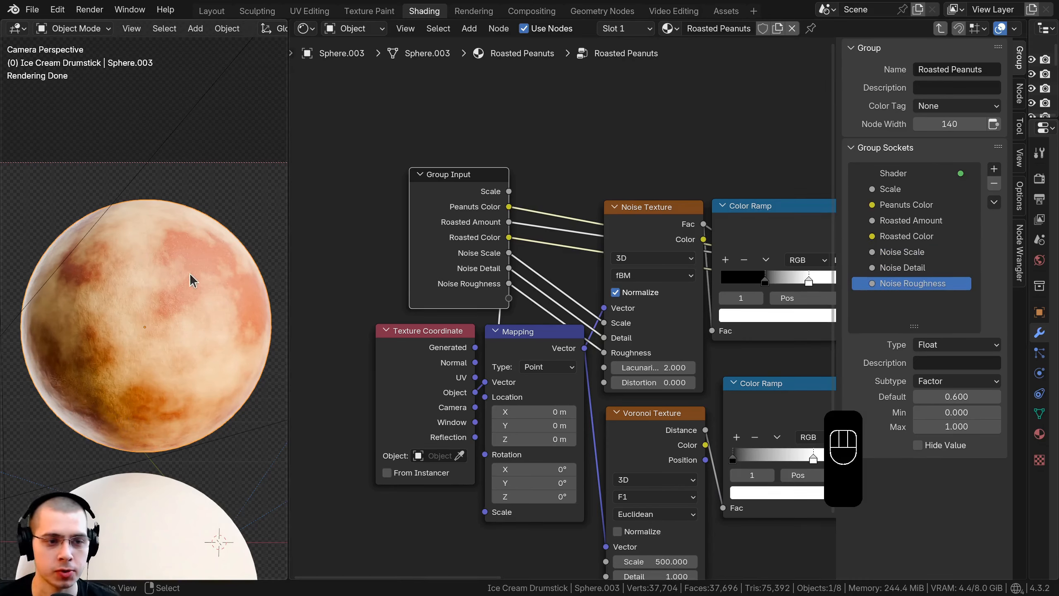
Inspect the sphere's surface up close and bring the Group Input node back near the two Mix nodes.
scroll(163, 279, "up", 2)
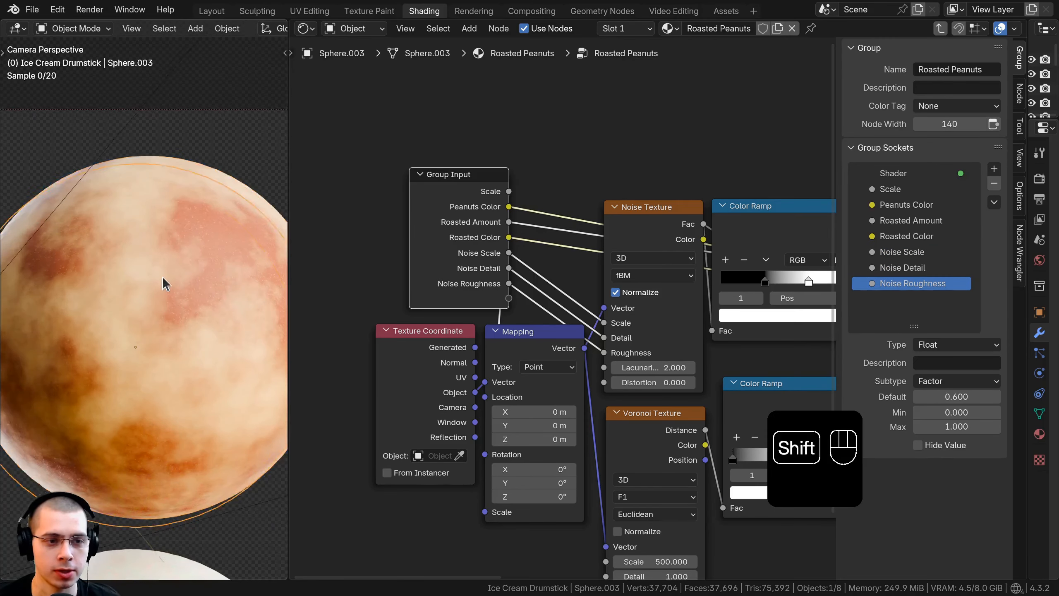
scroll(162, 277, "up", 2)
scroll(511, 274, "down", 2)
middle_click_drag(492, 277, 458, 330)
key("g")
left_click(770, 203)
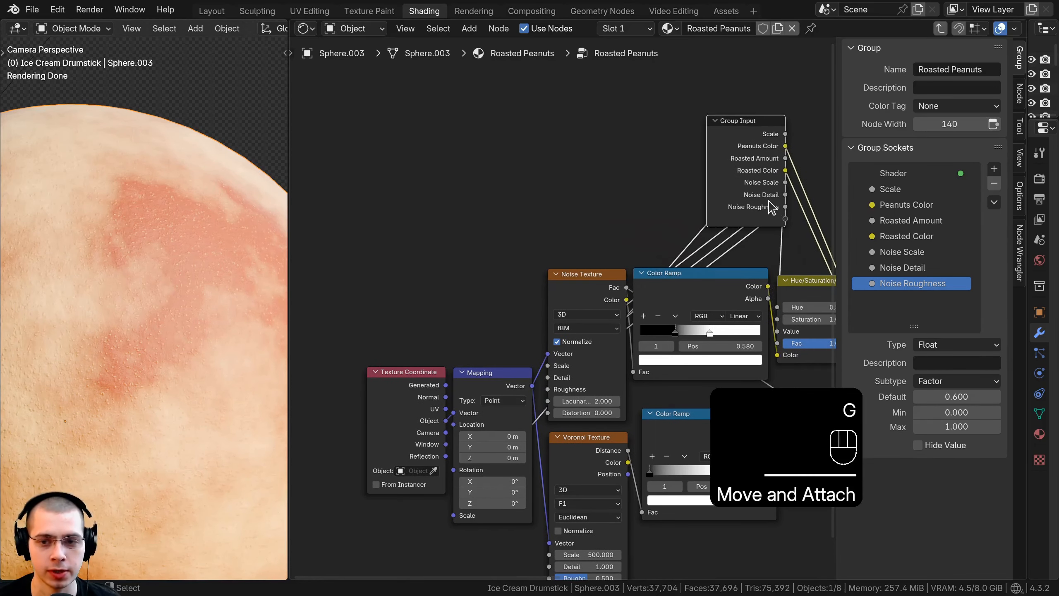
middle_click_drag(777, 206, 500, 258)
key("g")
left_click(563, 294)
scroll(565, 299, "up", 2)
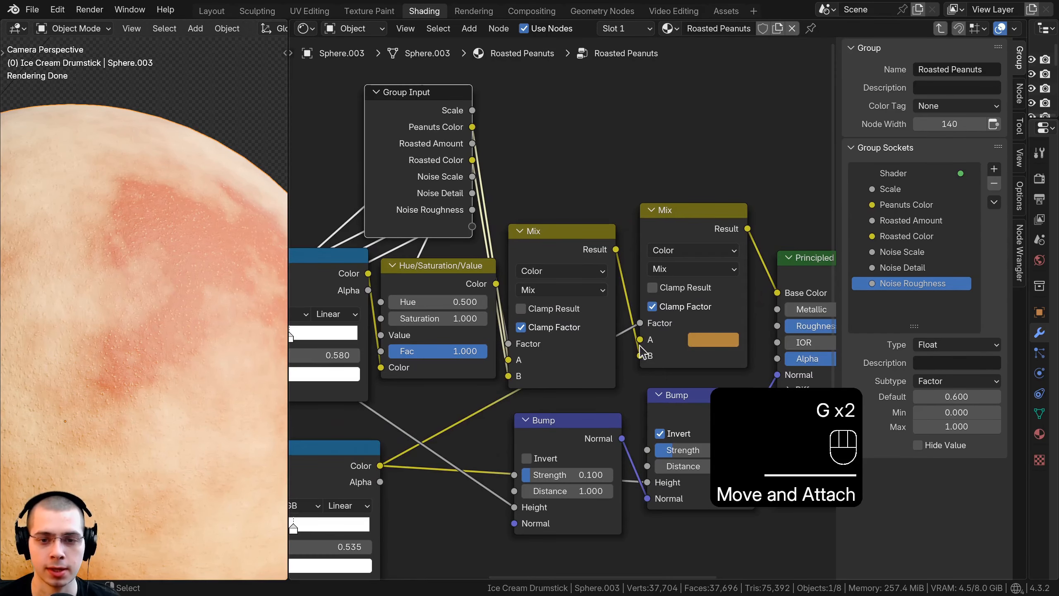
Expose the second Mix node's A color as a group input named Salt Color.
left_click_drag(640, 339, 471, 227)
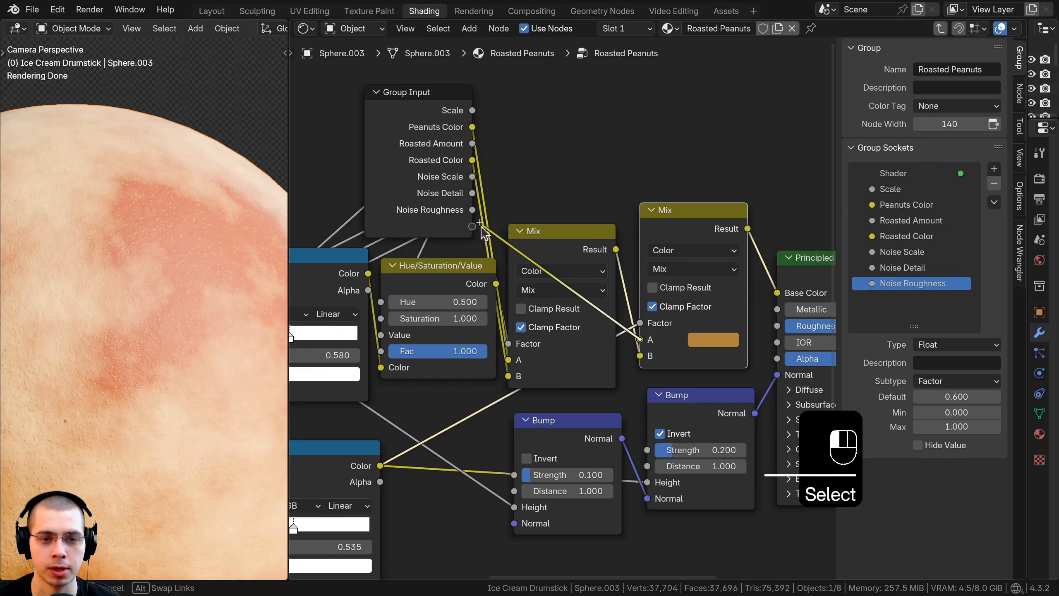
left_click(883, 298)
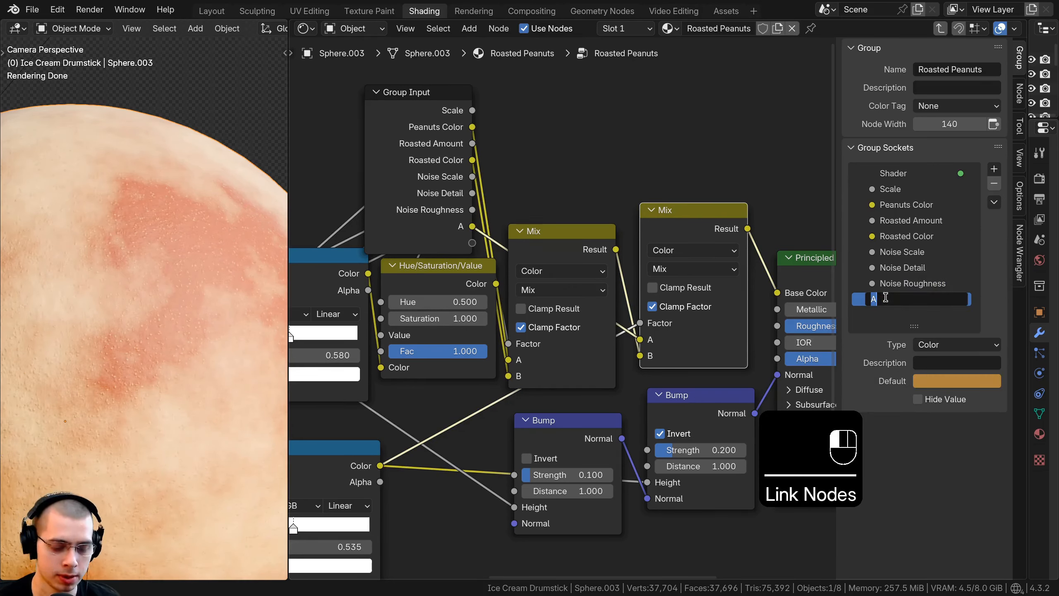
type("Salt Color")
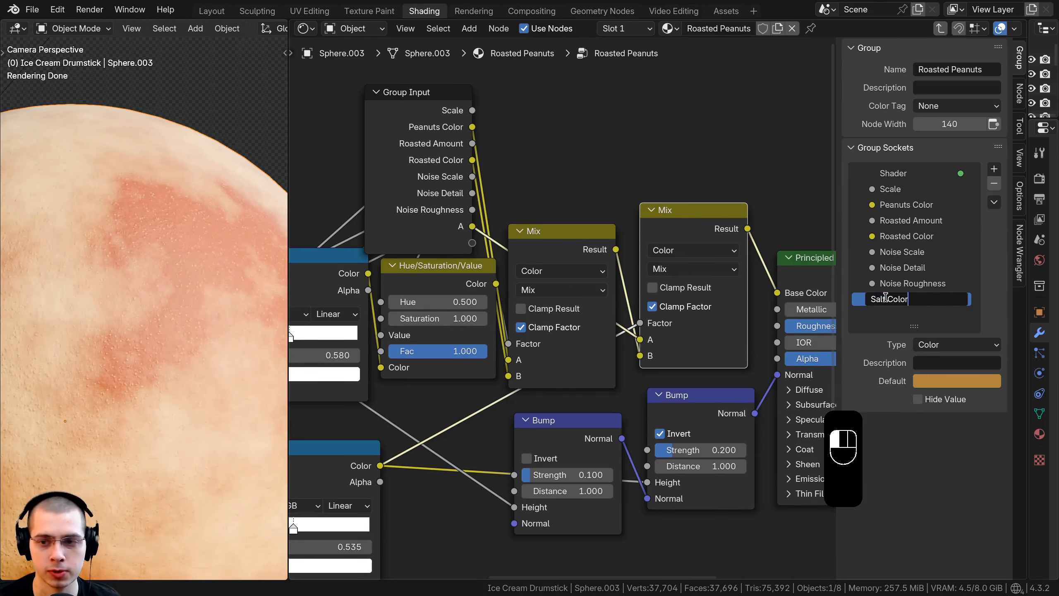
key("Return")
Move the Group Input node beside the Voronoi Texture and expose its Scale, Detail and Roughness as group inputs.
left_click_drag(423, 240, 412, 220)
scroll(417, 230, "down", 7)
middle_click_drag(434, 237, 737, 93)
scroll(588, 292, "down", 2)
scroll(686, 246, "up", 1)
key("g")
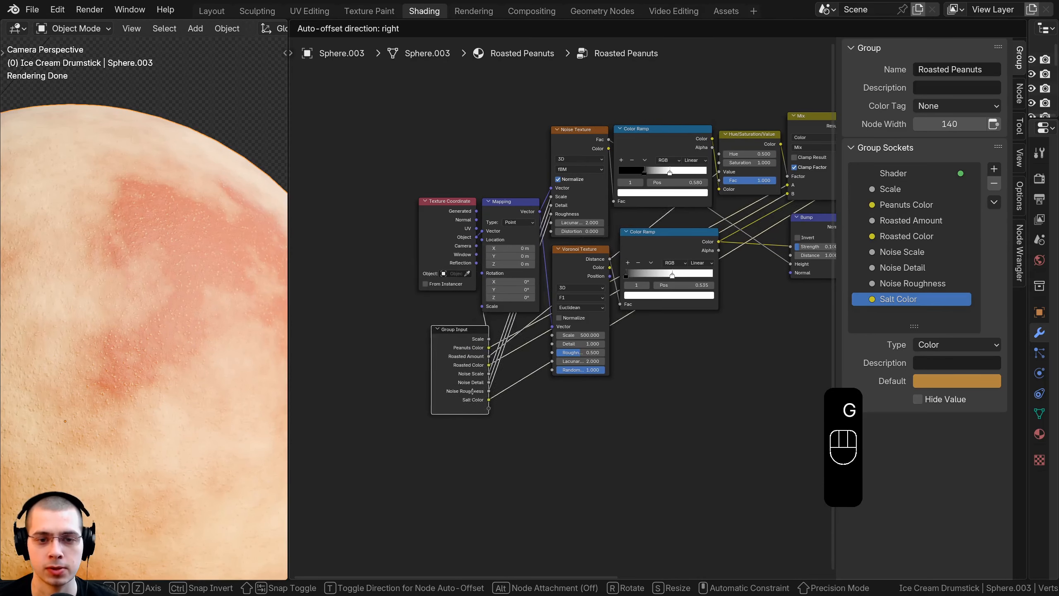
scroll(613, 255, "up", 3)
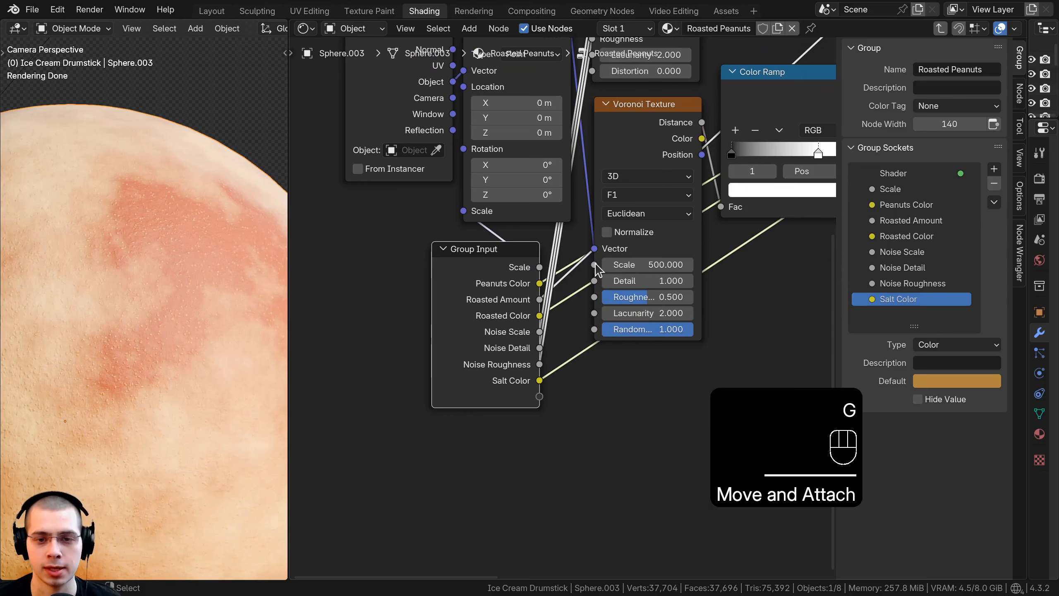
left_click(598, 269)
left_click_drag(594, 265, 540, 428)
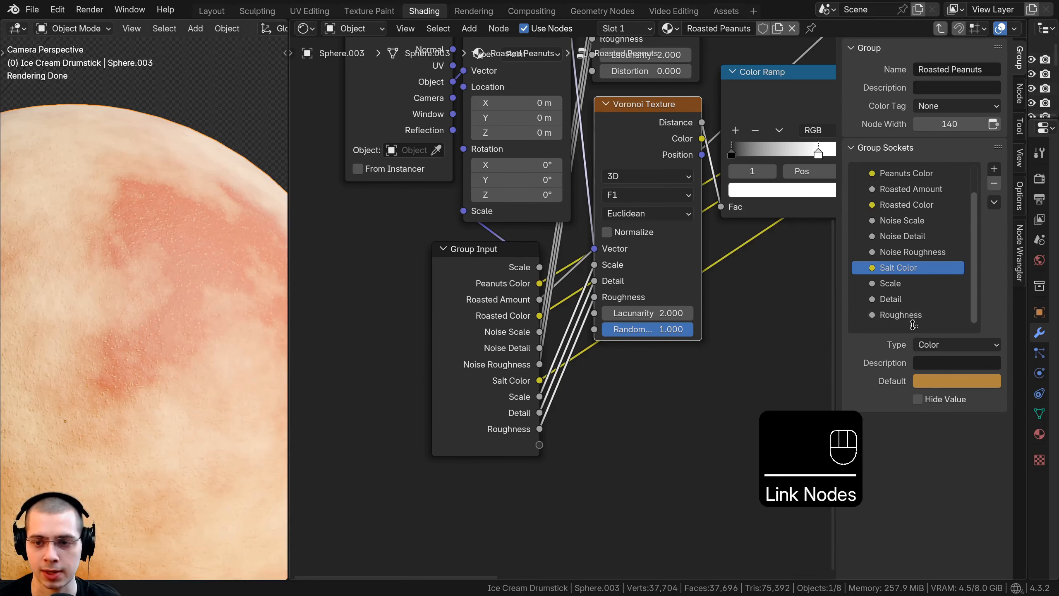
Rename the three Voronoi group inputs to Salt Scale, Salt Detail and Salt Roughness.
left_click_drag(914, 326, 914, 373)
left_click(883, 314)
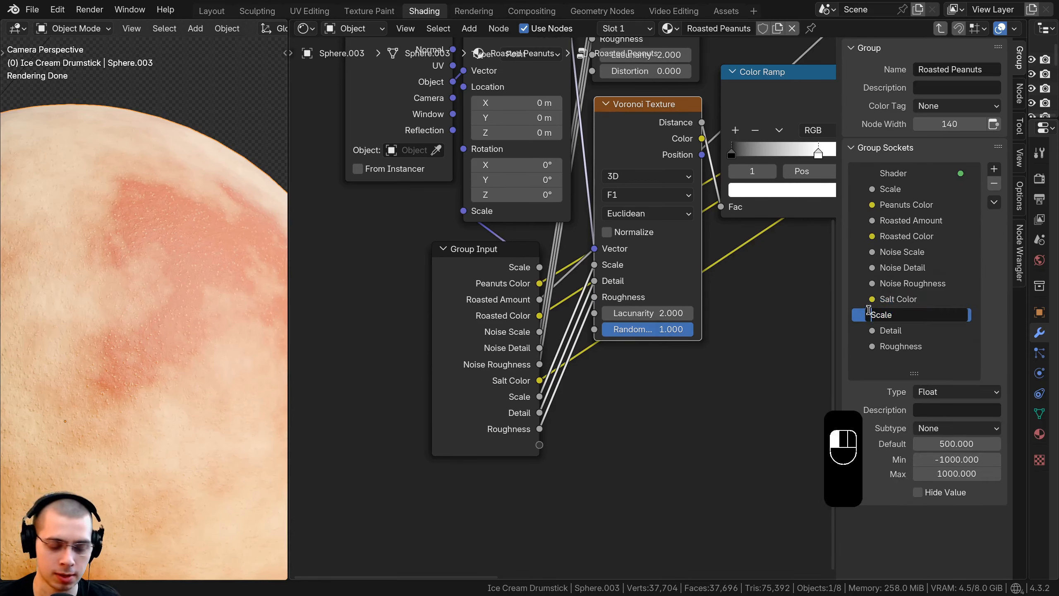
left_click(889, 332)
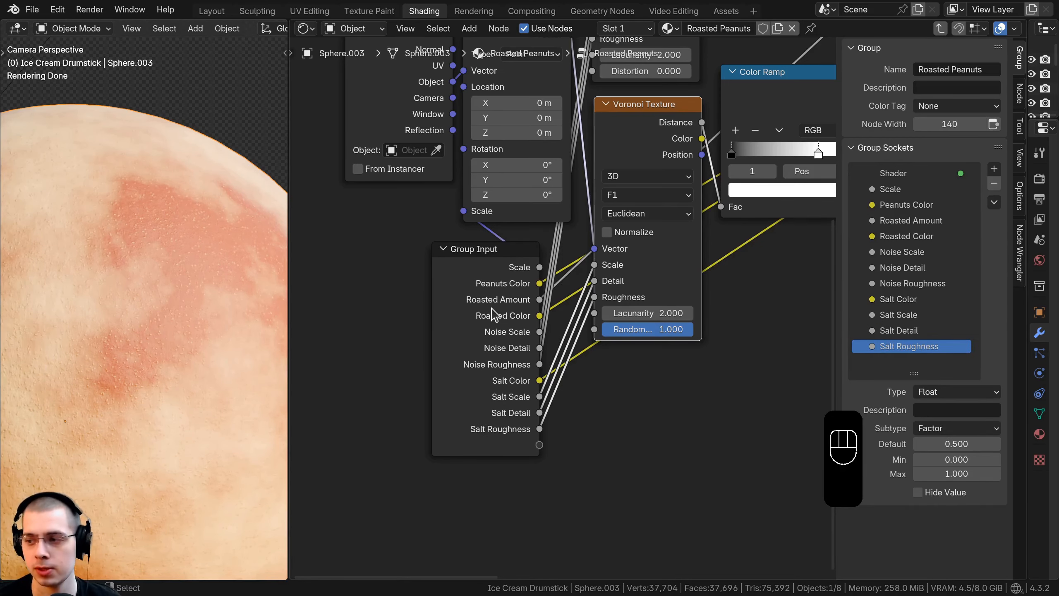
Move the Group Input node above the Mix nodes and expose the Principled BSDF's Roughness as a group input.
left_click(493, 314)
key("Home")
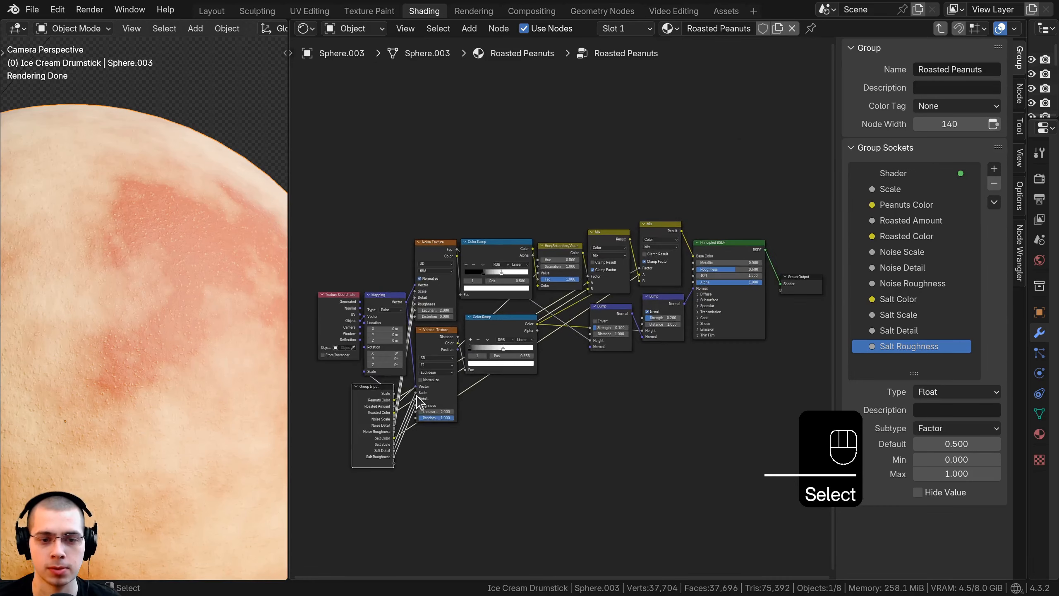
key("g")
scroll(663, 342, "up", 4)
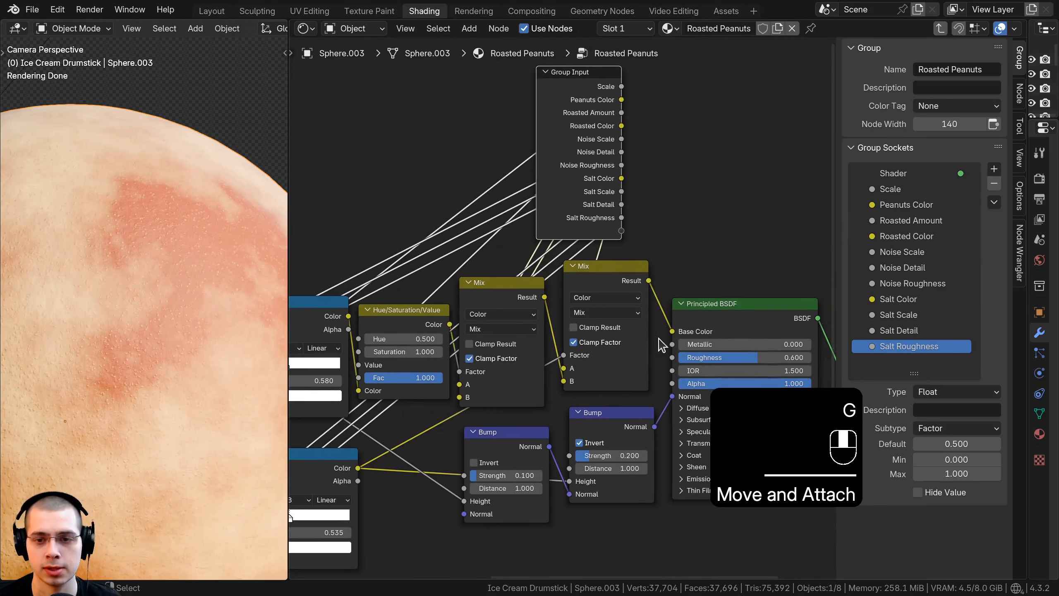
left_click_drag(672, 357, 621, 230)
scroll(596, 212, "down", 1)
left_click(591, 216)
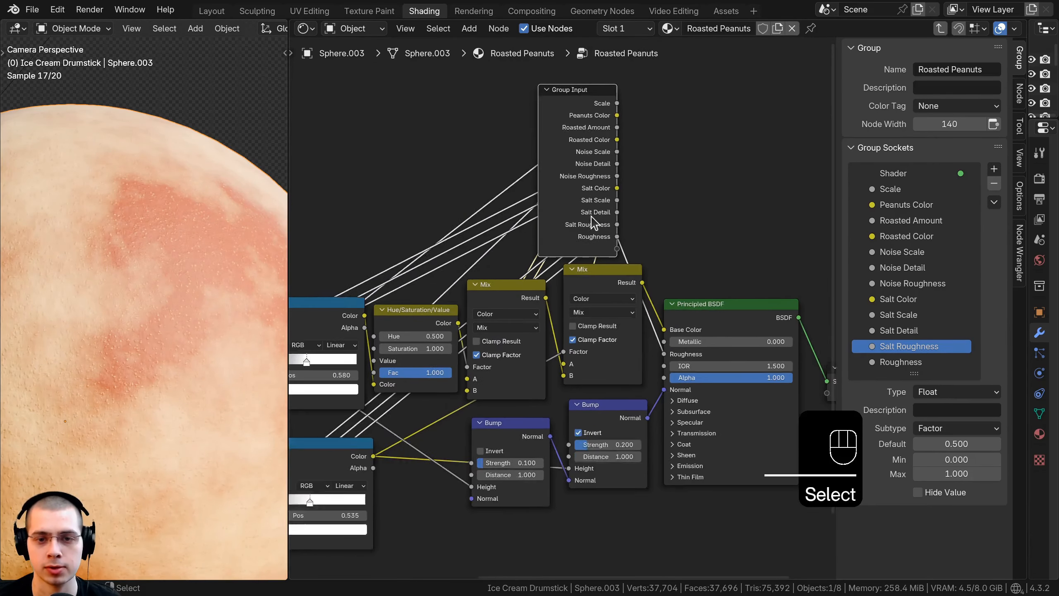
Move the Group Input node below the Bump nodes and expose the first Bump's Strength as Peanut Bump Strength.
scroll(591, 215, "down", 1)
key("g")
scroll(505, 349, "up", 1)
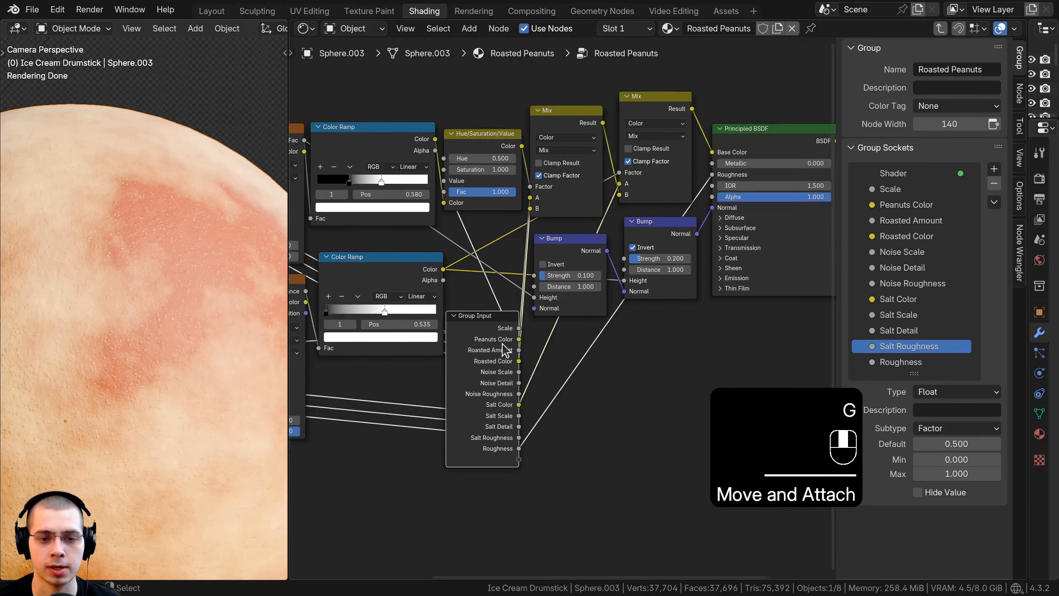
scroll(521, 400, "up", 1)
middle_click_drag(559, 288, 560, 284)
left_click_drag(577, 237, 476, 449)
right_click(576, 237)
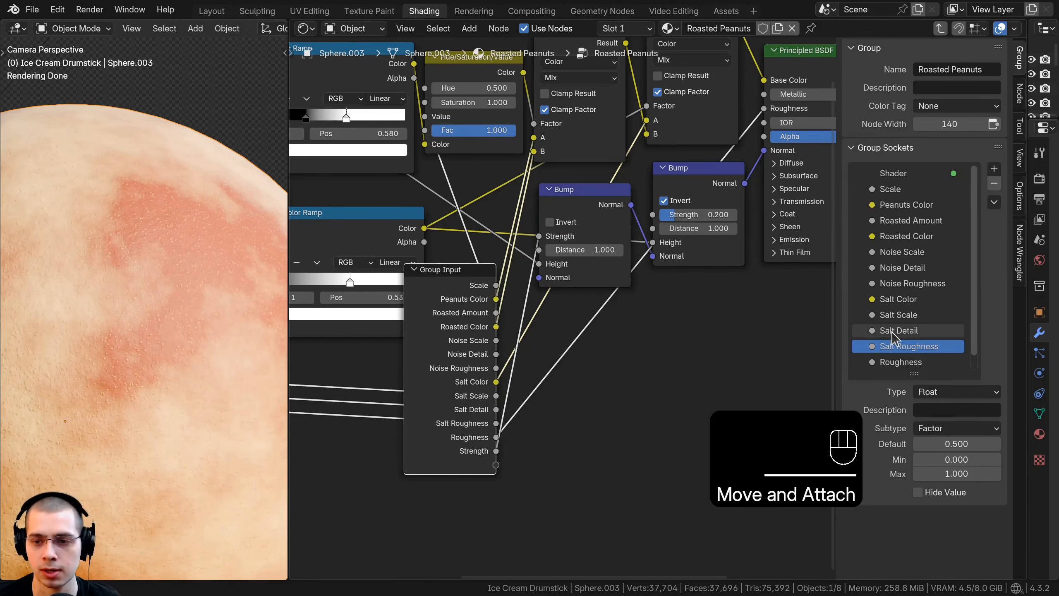
double_click(887, 361)
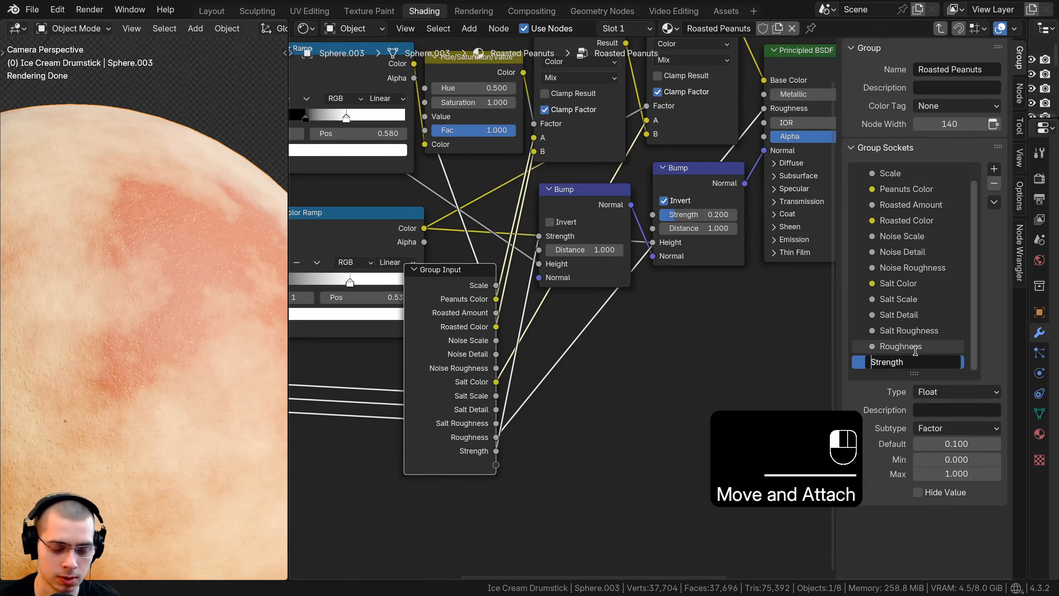
type("Peanut Bump")
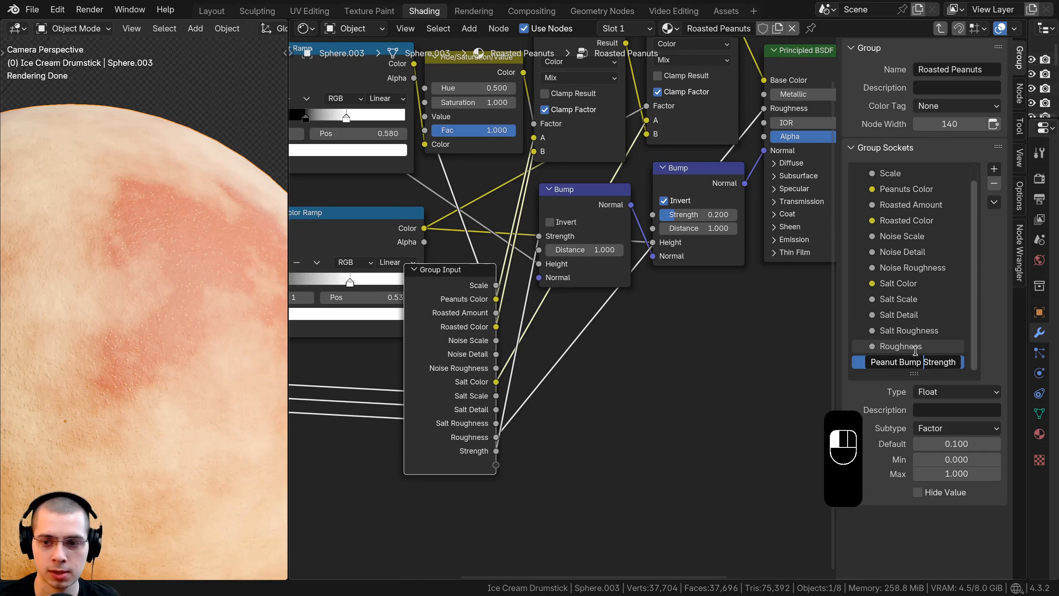
key("Return")
Expose the second Bump node's Strength as a group input named Salt Bump Strength.
middle_click_drag(692, 250, 705, 216)
left_click_drag(685, 182, 509, 430)
left_click_drag(914, 374, 914, 405)
double_click(896, 393)
left_click(871, 393)
type("Salt Bu")
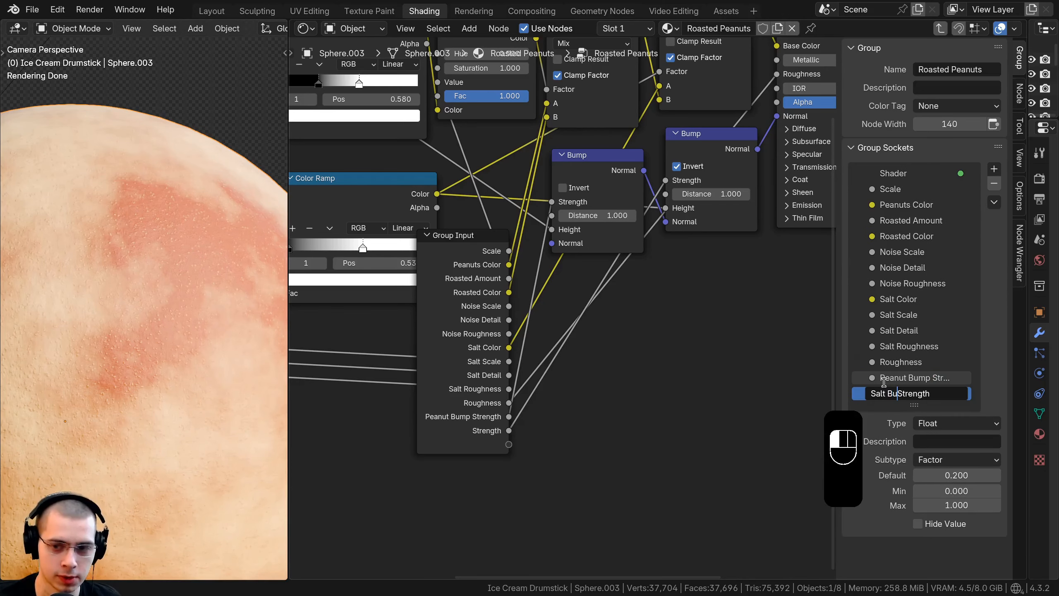
type("mp")
key("Return")
Place the Group Input node ahead of the Texture Coordinate node and exit the Roasted Peanuts group.
scroll(626, 359, "down", 5)
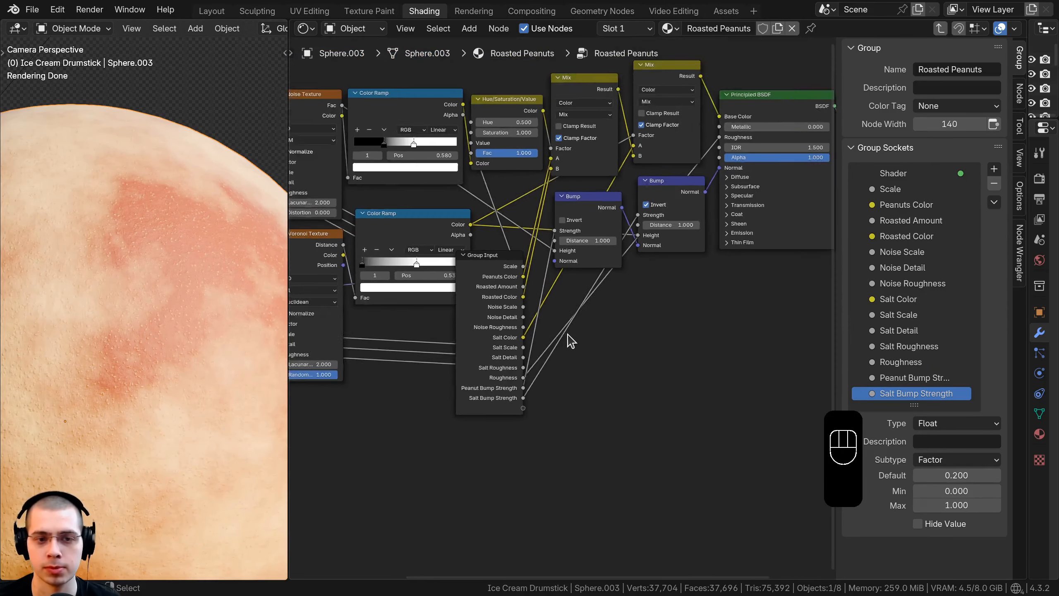
left_click(468, 266)
key("g")
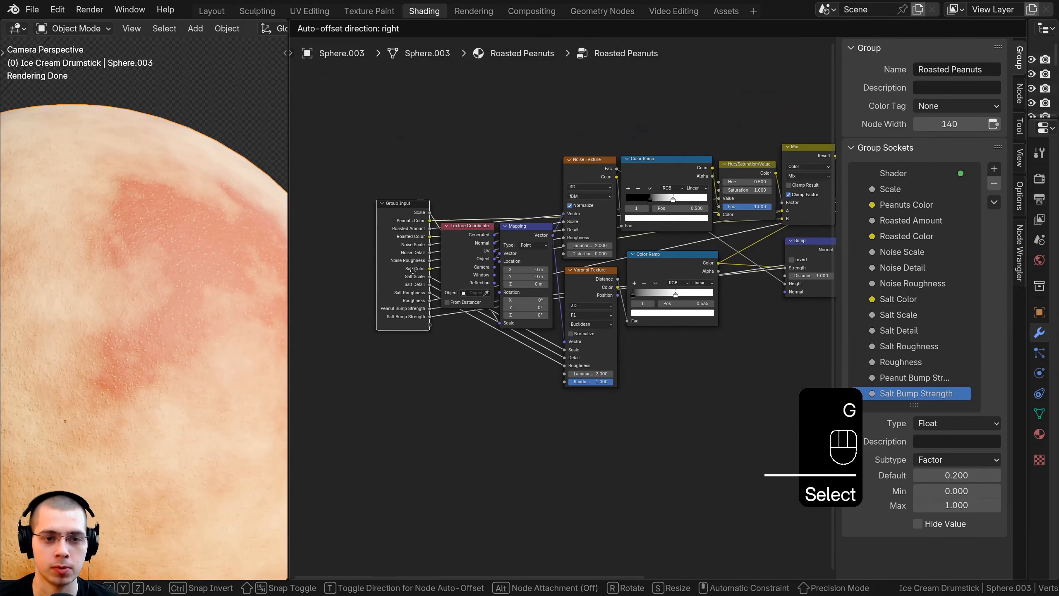
left_click(408, 285)
key("n")
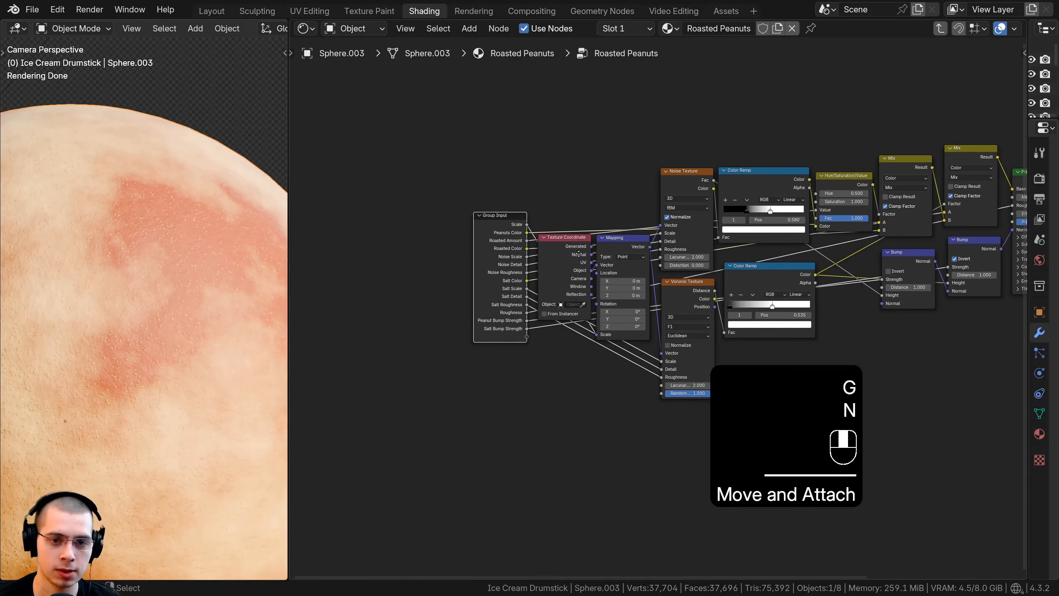
key("Tab")
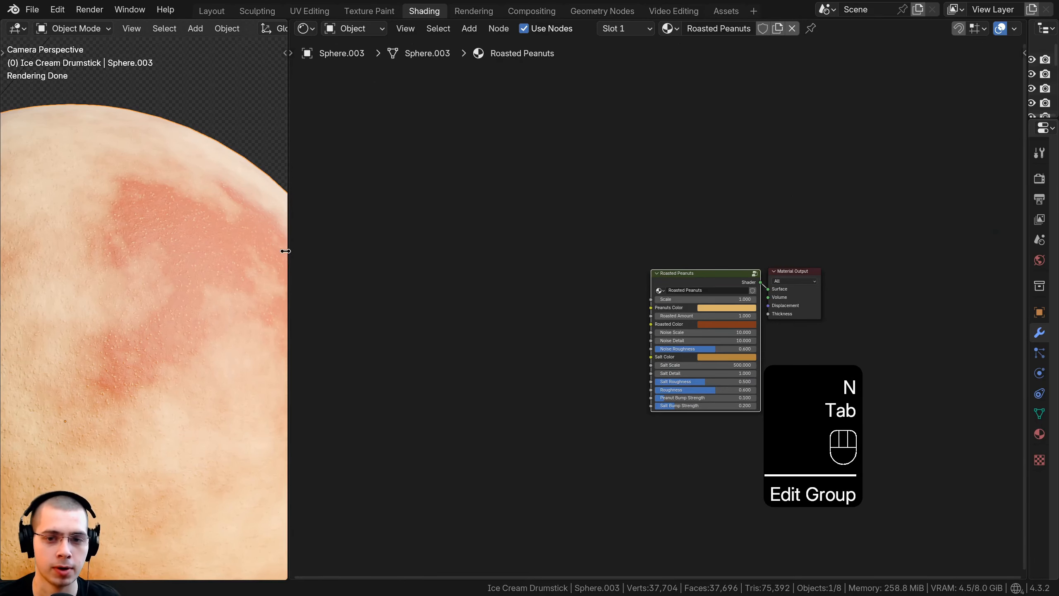
Enlarge the sphere preview, then try raising the group's Scale to about 5.7 and darkening its Peanuts Color.
left_click_drag(286, 250, 792, 252)
left_click_drag(637, 202, 681, 202)
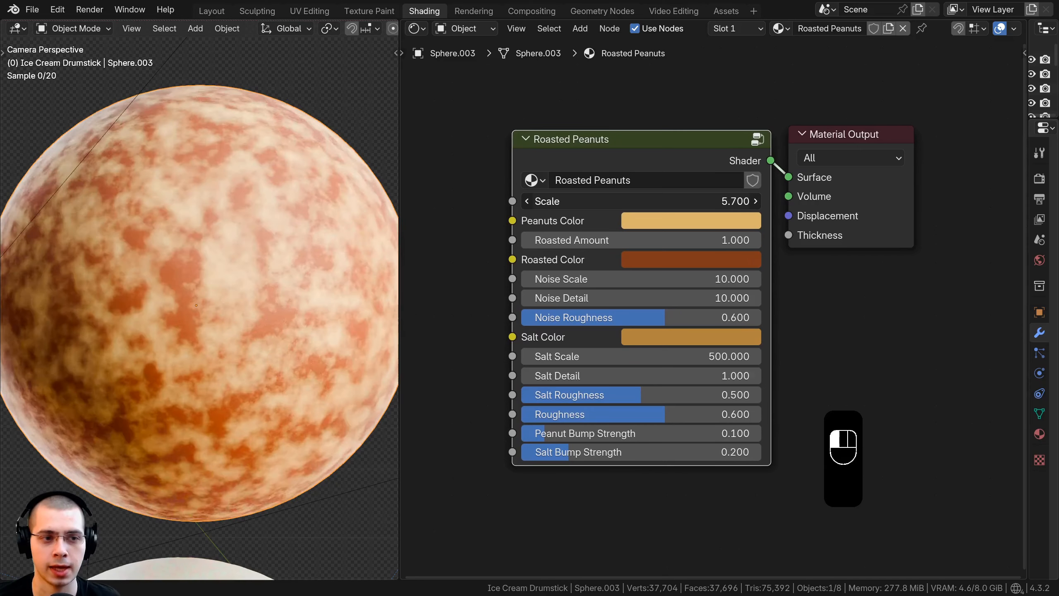
right_click(681, 202)
left_click(640, 221)
left_click_drag(786, 257, 785, 271)
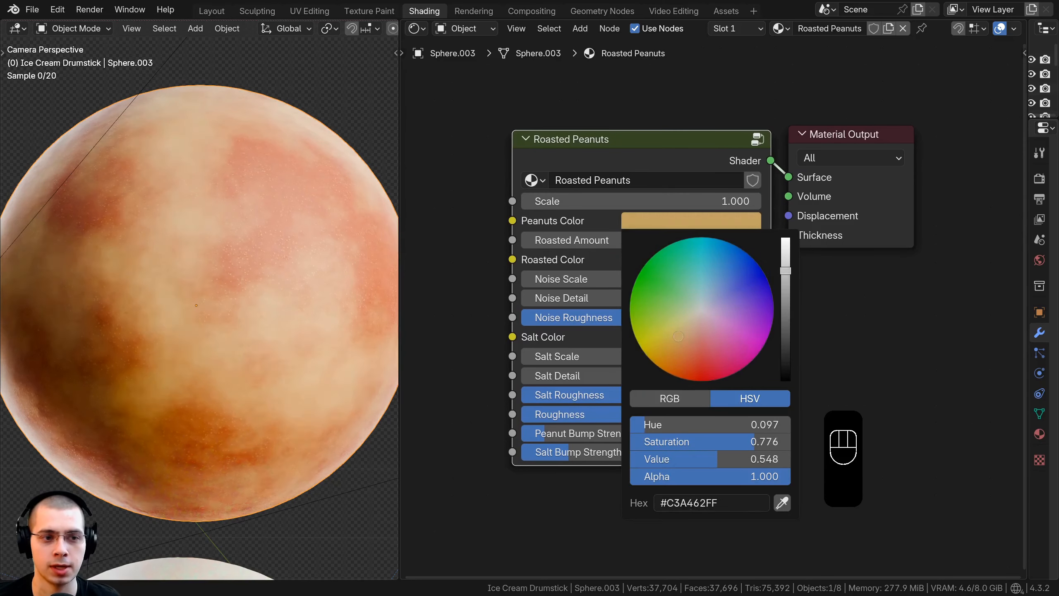
right_click(786, 271)
Try a different Roasted Amount and a different Roasted Color on the group node.
left_click_drag(588, 241, 546, 241)
right_click(593, 239)
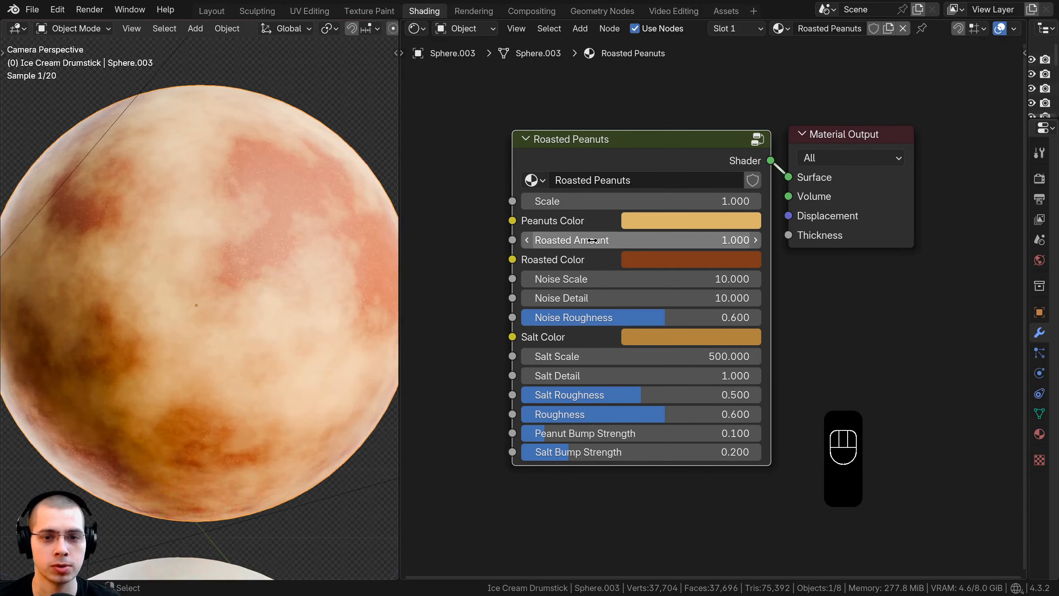
left_click(640, 258)
left_click_drag(768, 320, 636, 316)
right_click(637, 317)
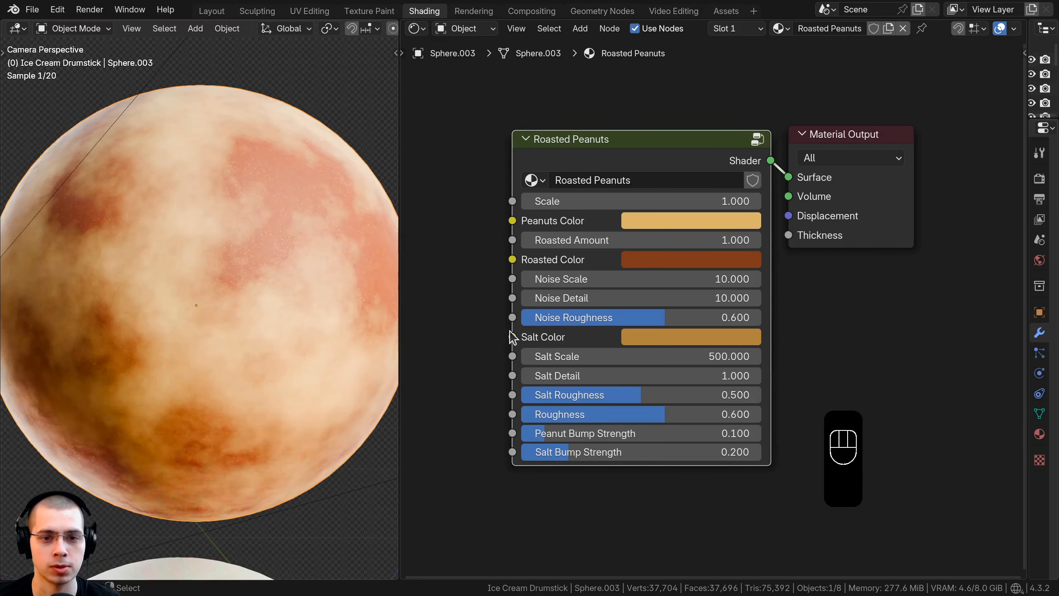
Try different Noise Scale, Noise Detail, Noise Roughness and Salt Color settings on the group node.
left_click_drag(575, 279, 600, 316)
right_click(575, 279)
right_click(577, 298)
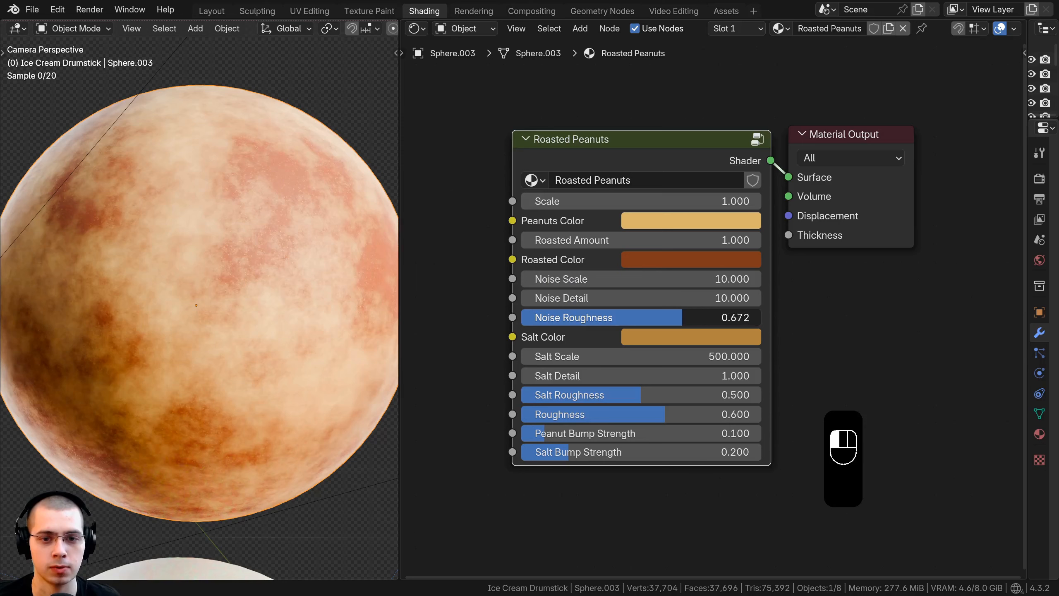
right_click(601, 317)
left_click(646, 341)
left_click_drag(683, 153, 685, 151)
right_click(686, 151)
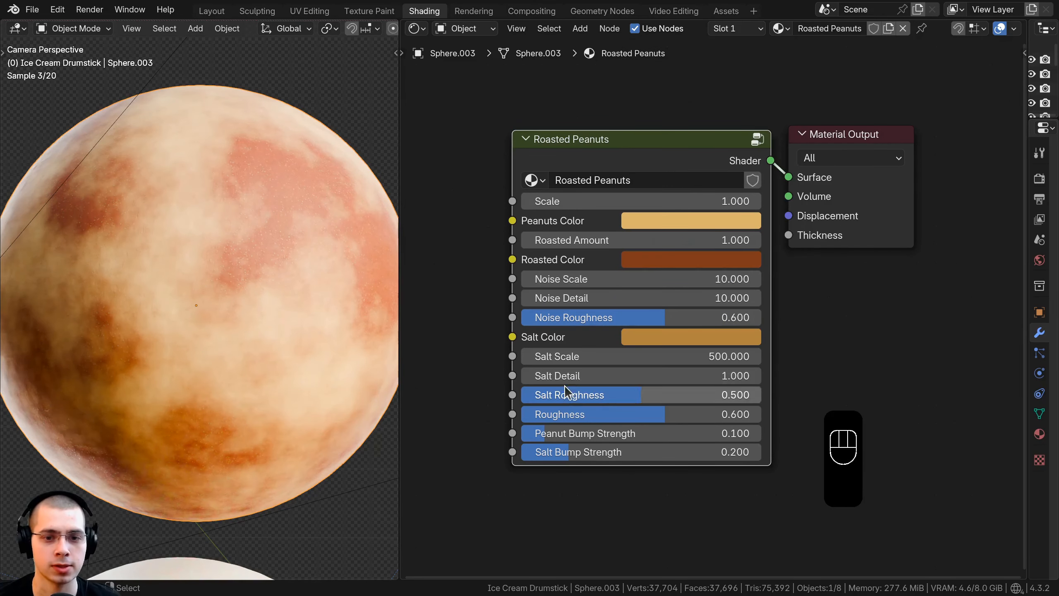
Try different salt texture, roughness and bump strength values on the group node.
right_click(592, 357)
mouse_move(596, 356)
left_mouse_down()
mouse_move(625, 376)
mouse_move(595, 376)
left_mouse_up()
right_click(595, 376)
middle_click_drag(608, 429, 610, 399)
left_click_drag(612, 405, 666, 422)
right_click(670, 405)
right_click(666, 422)
scroll(317, 392, "down", 5)
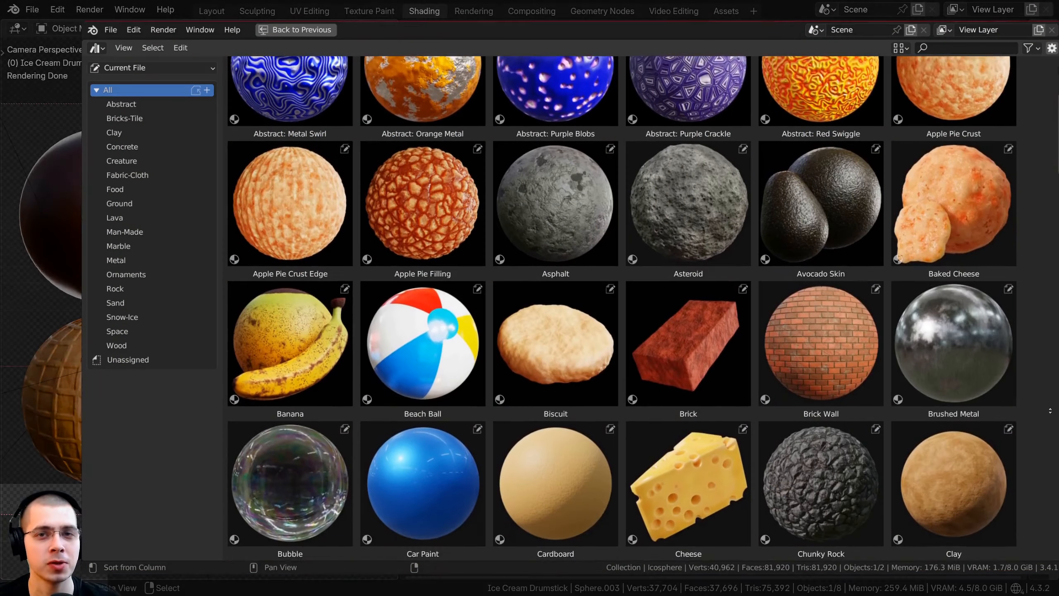
middle_click_drag(1050, 411, 1052, 69)
scroll(1052, 68, "down", 6)
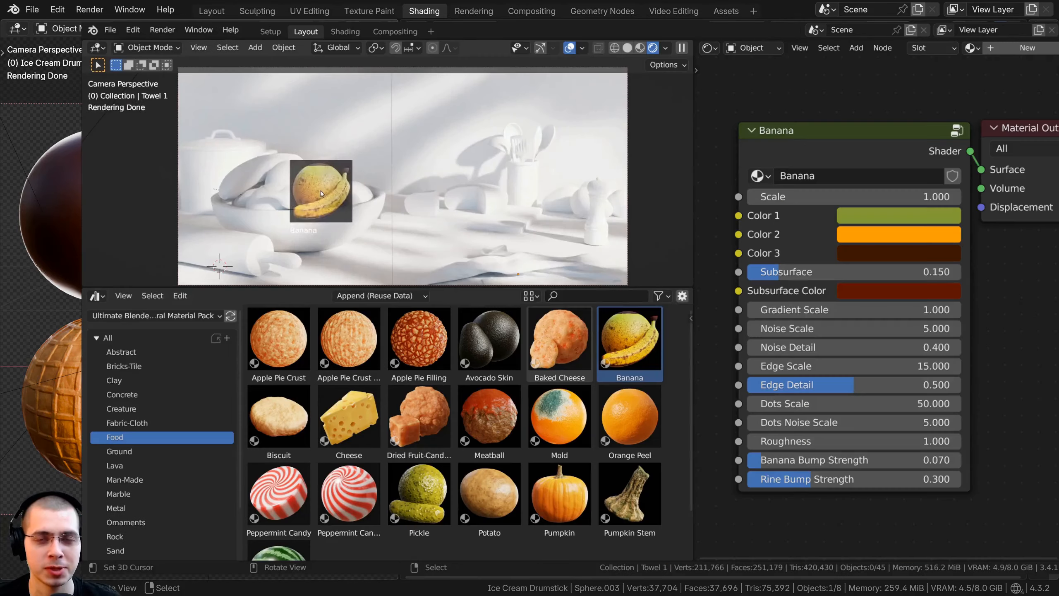
left_click_drag(628, 341, 275, 175)
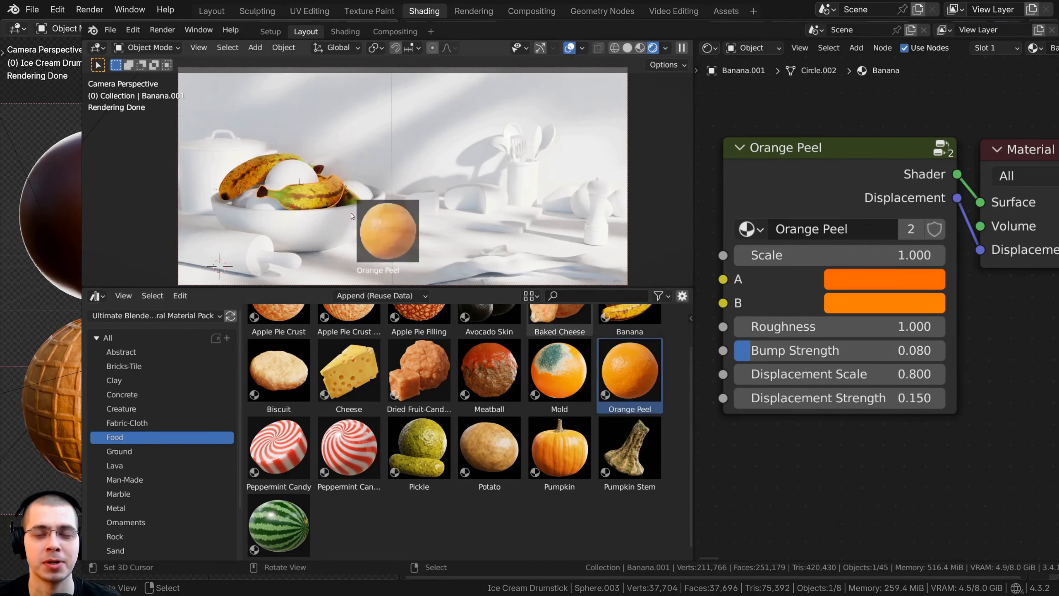
left_click_drag(351, 216, 283, 168)
left_click_drag(349, 369, 422, 201)
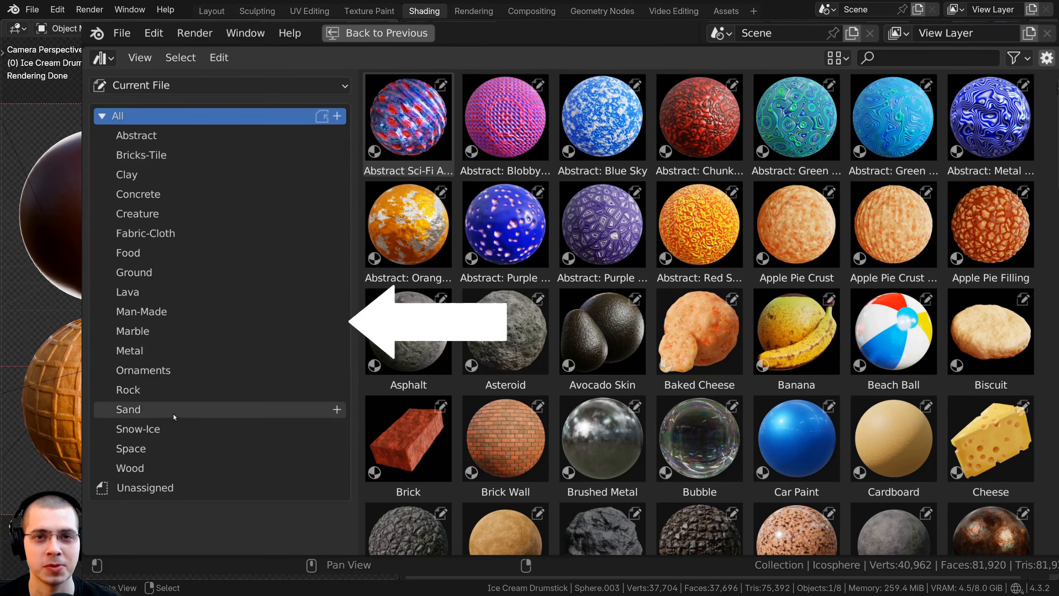
left_click(152, 386)
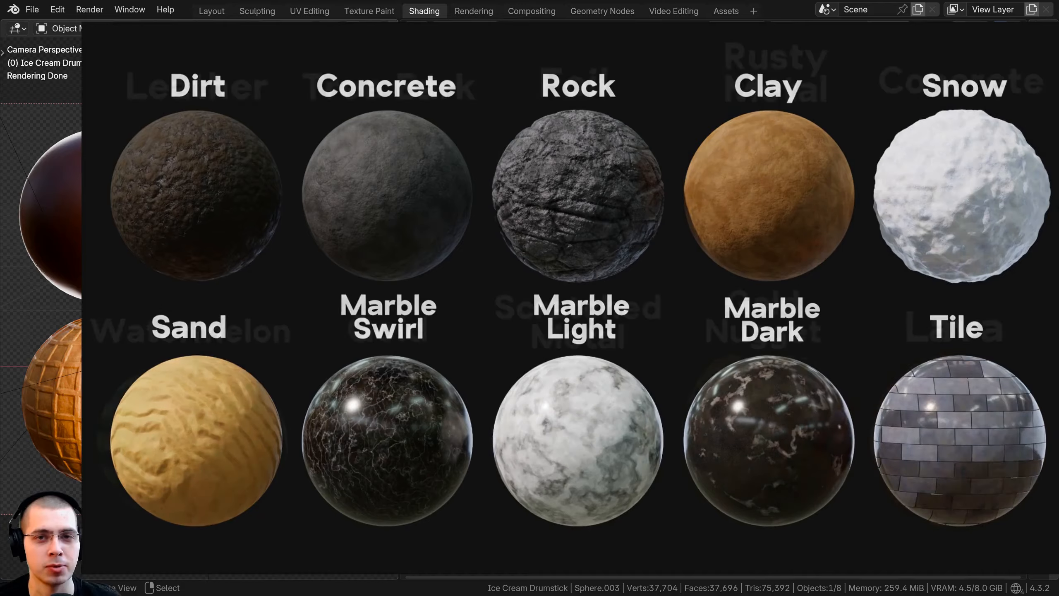